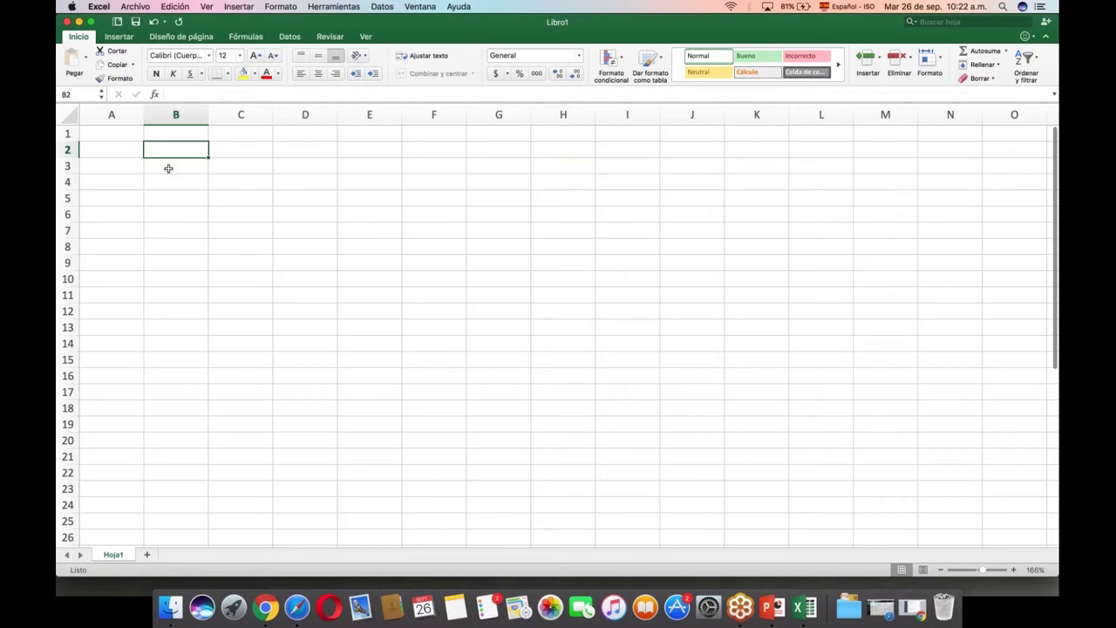
Enter the title Costos Fijos in cell B2.
text(Costos)
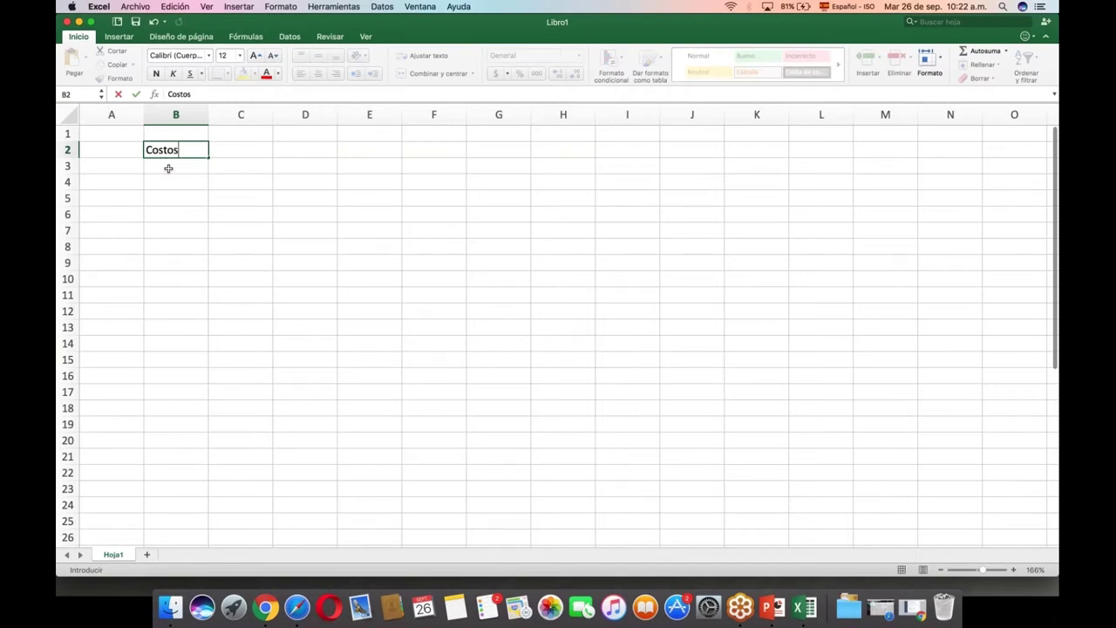
text( Fijos)
key(Return)
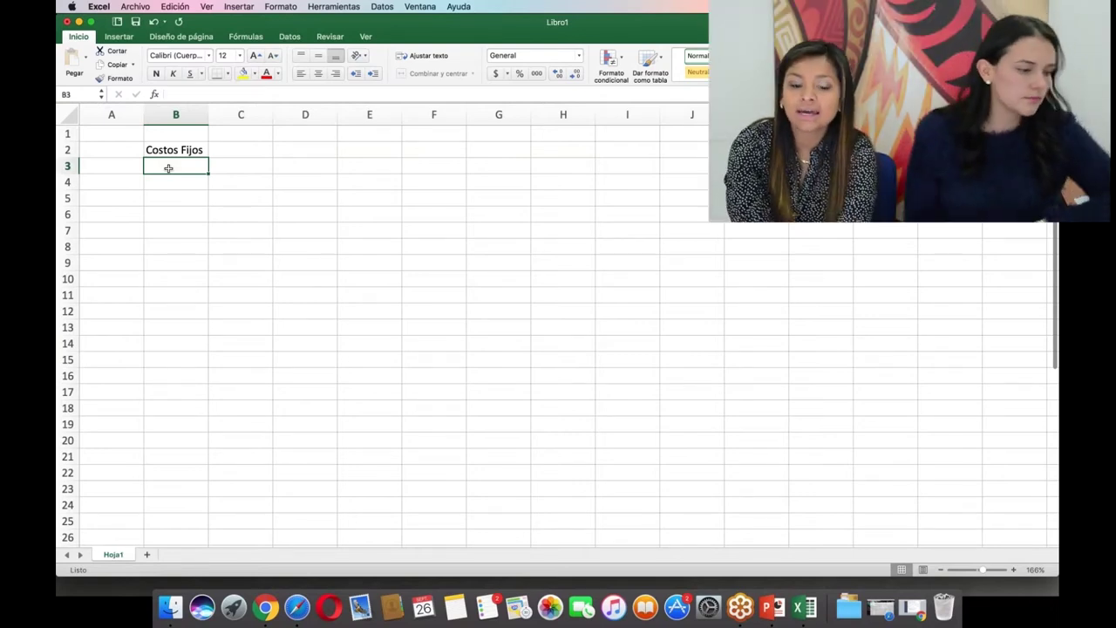
Enter the column headers Concepto in cell B4 and Valor in cell C4.
key(Return)
text(Concepto)
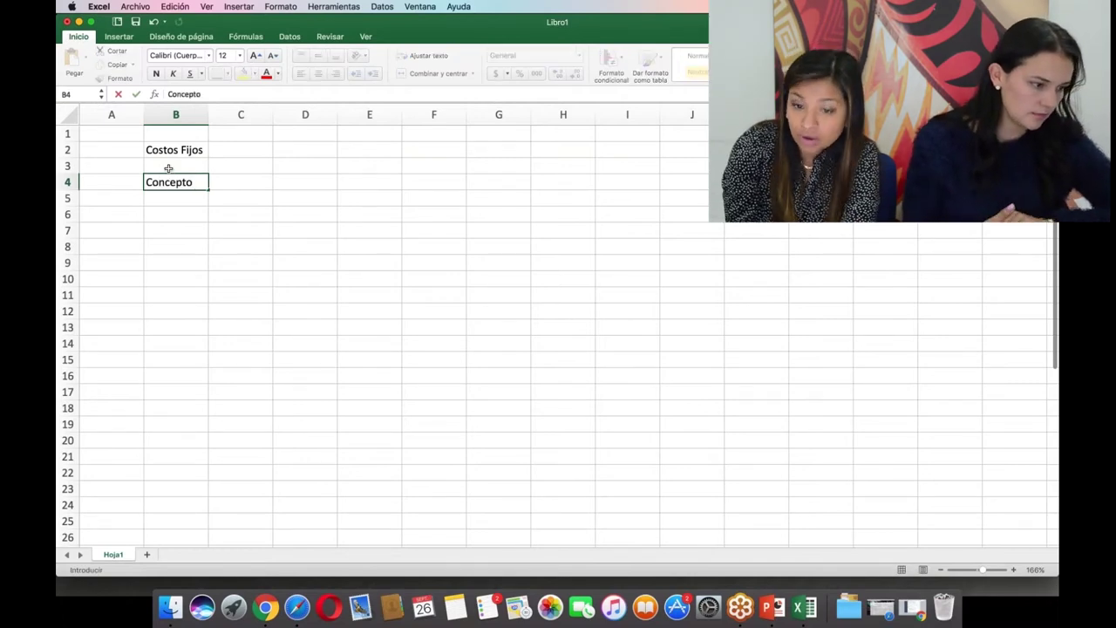
key(Tab)
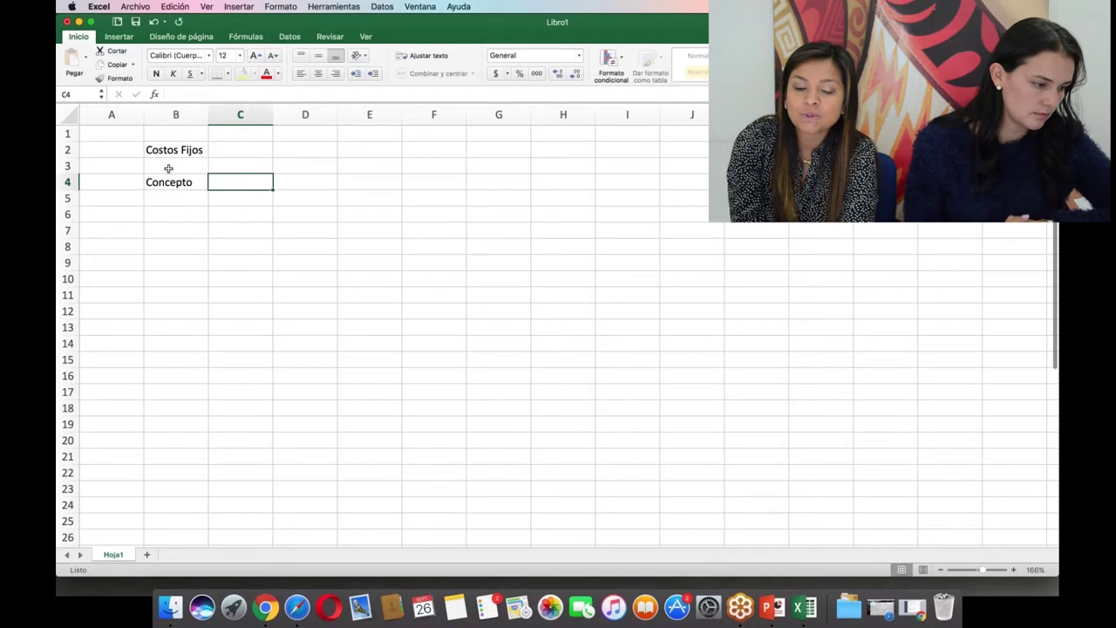
text(Vamor)
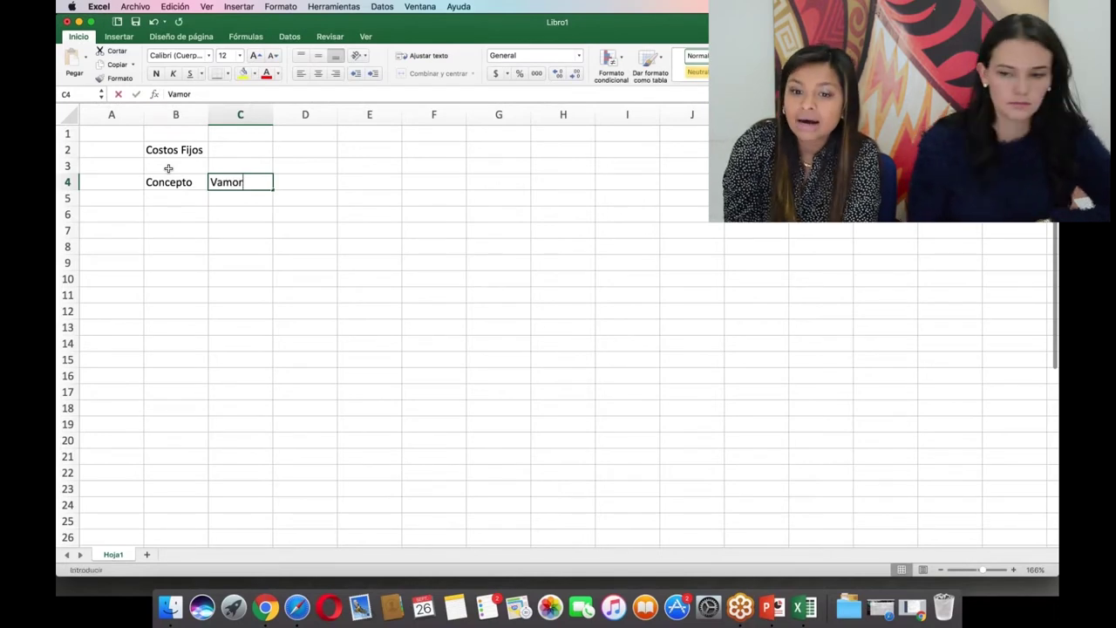
key(BackSpace)
key(BackSpace)
key(BackSpace)
text(lor)
key(Return)
Enter the concept Arriendo Taller in cell B5 and widen column B to fit the text.
key(Left)
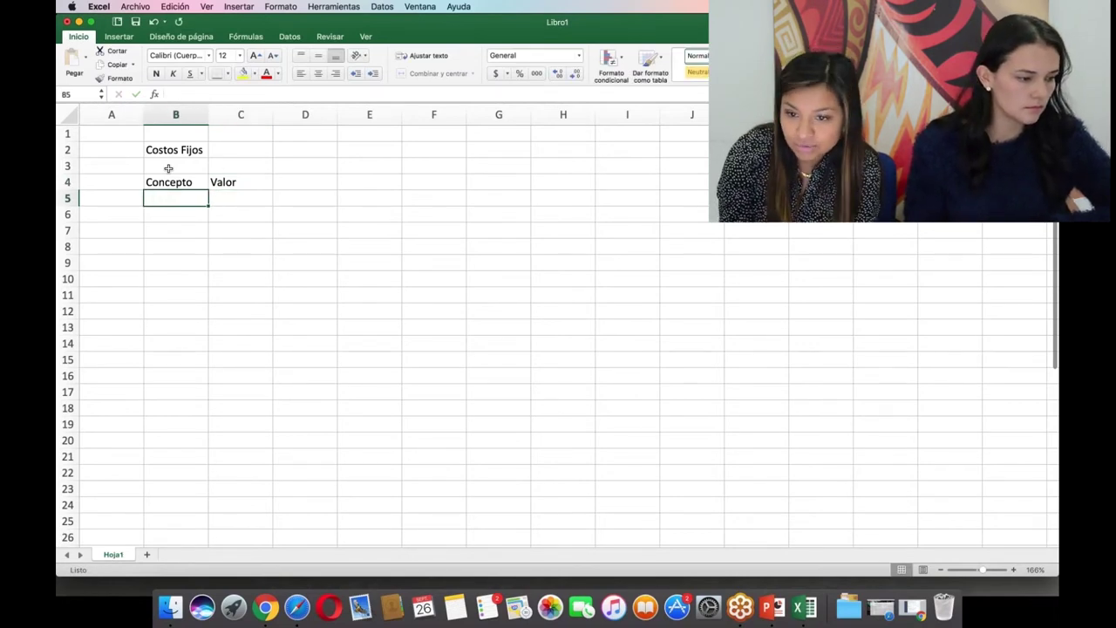
text(Ar)
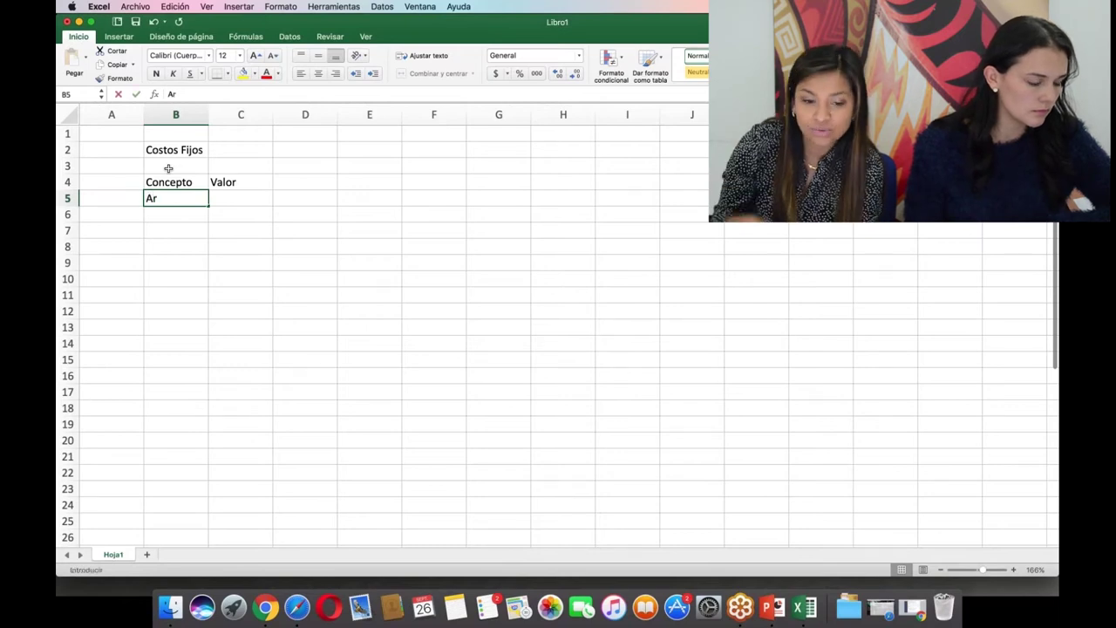
text(riendo)
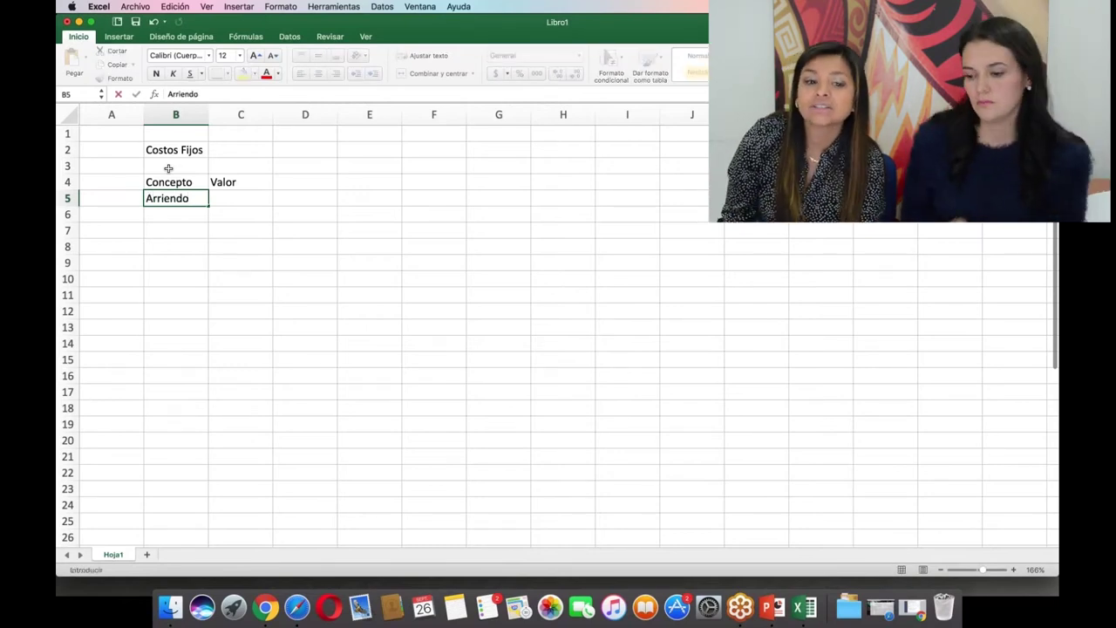
text( Taller)
key(Return)
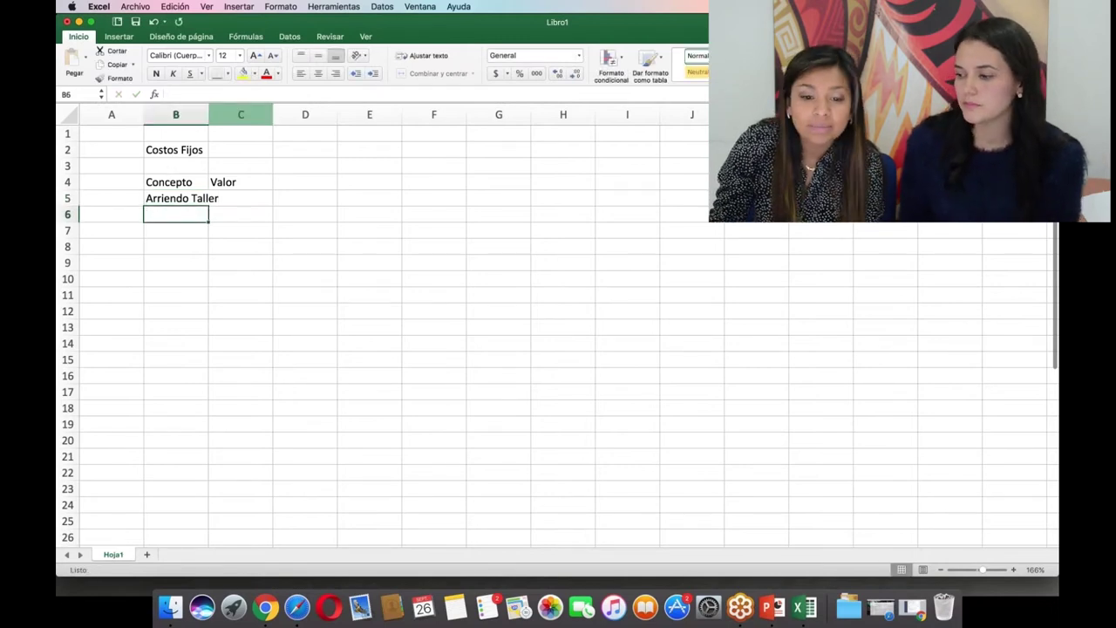
drag(209, 118, 238, 118)
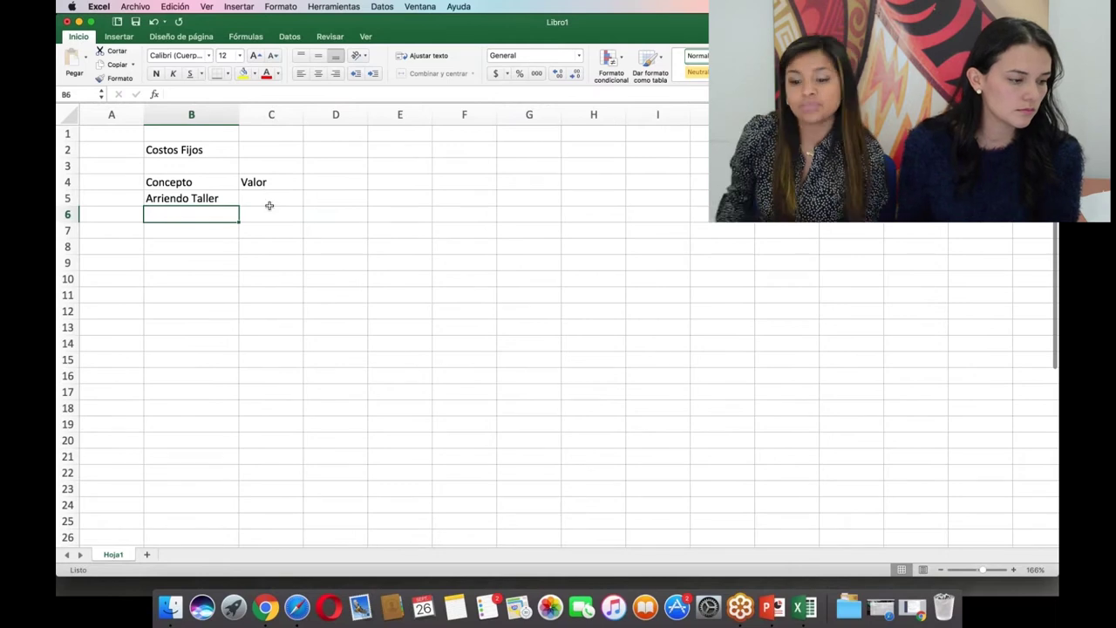
Enter 600000 as the Arriendo Taller value in cell C5 and give it the peso-sign accounting format.
click(270, 205)
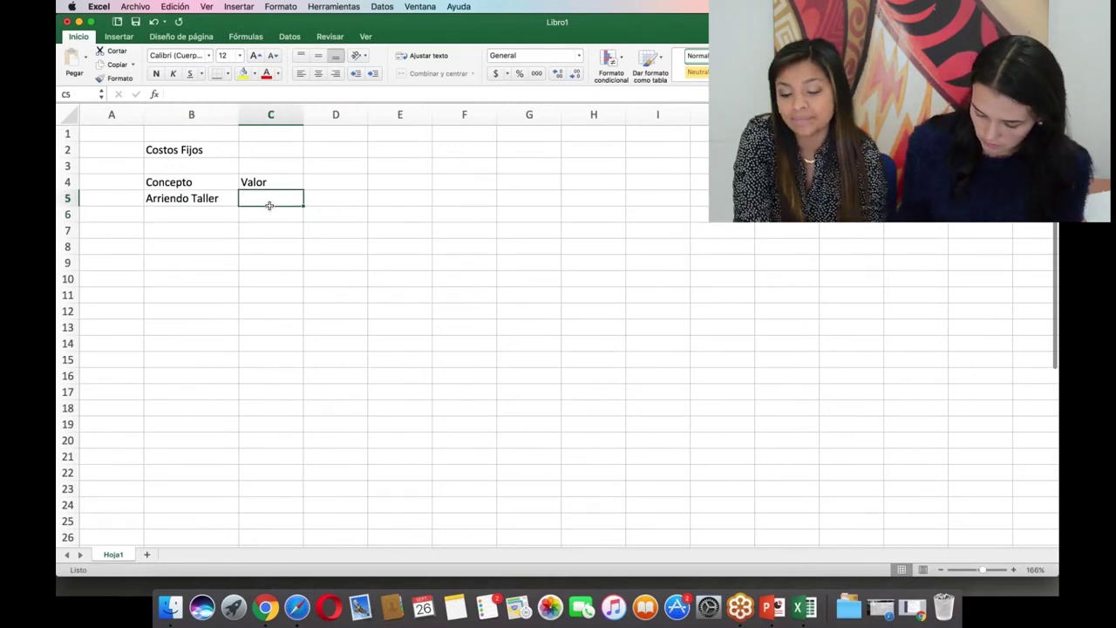
text(600)
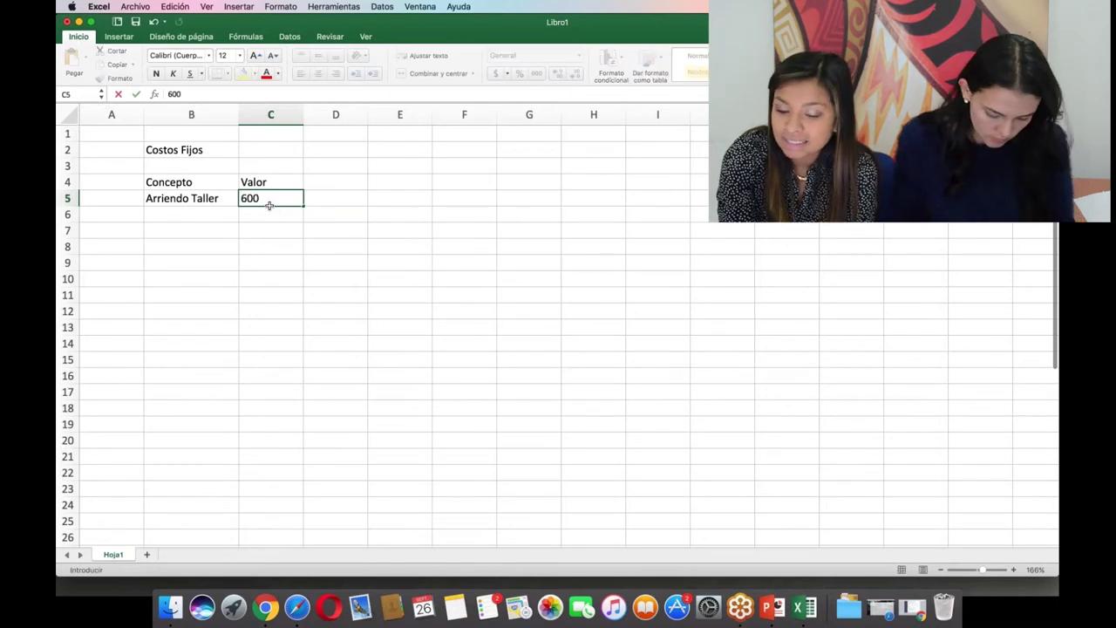
text(000)
key(Return)
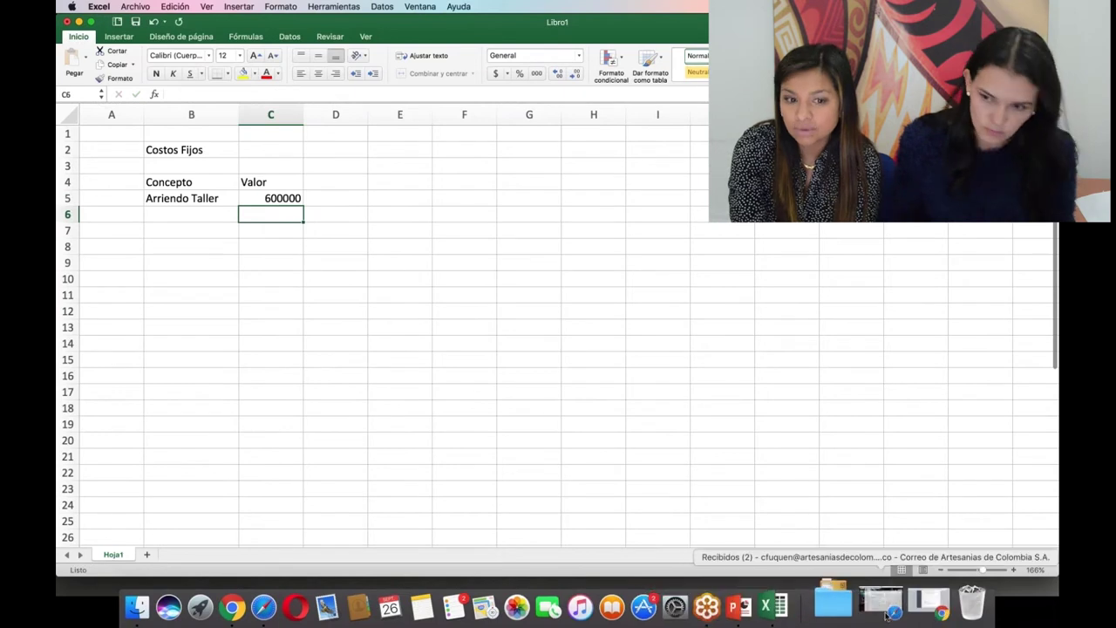
drag(983, 571, 989, 572)
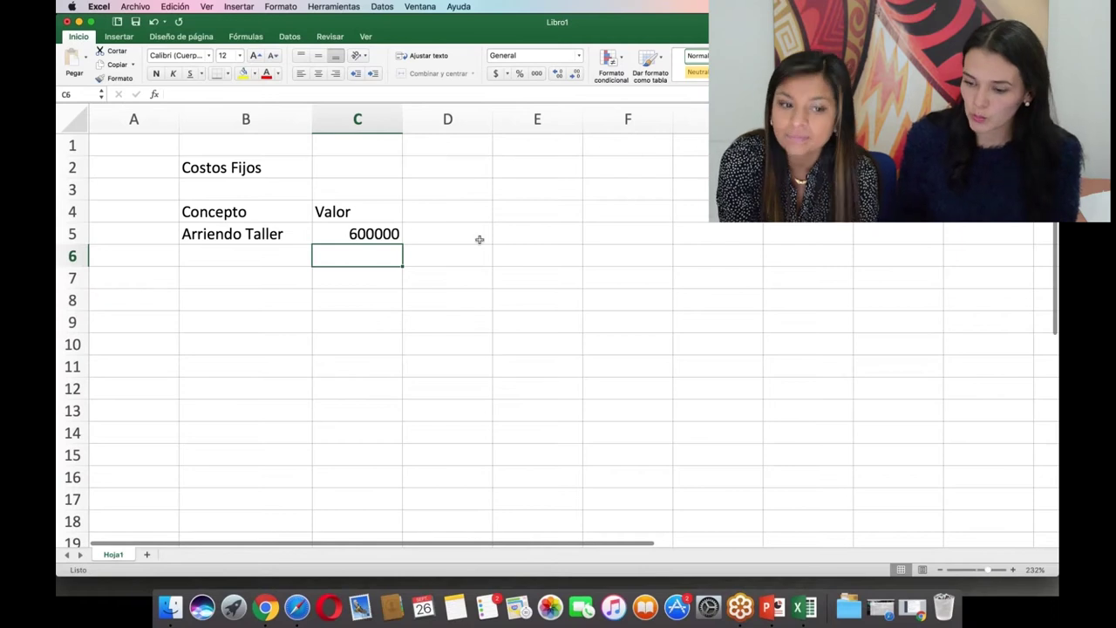
click(377, 234)
click(496, 73)
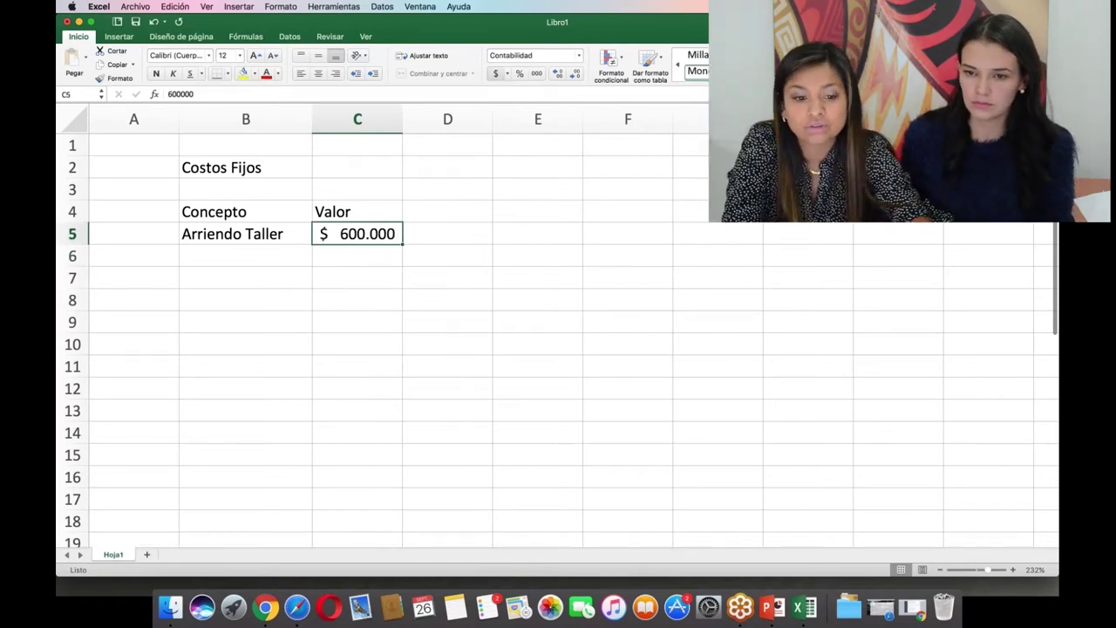
Enter the concept Servicio Internet in cell B6, below Arriendo Taller.
click(285, 248)
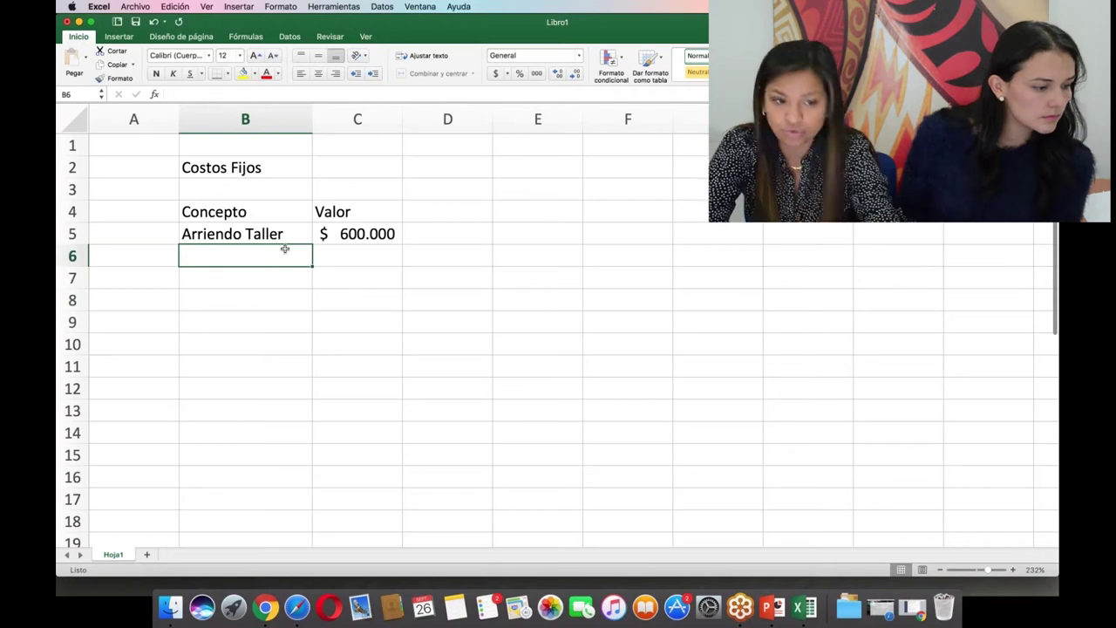
text(Ser)
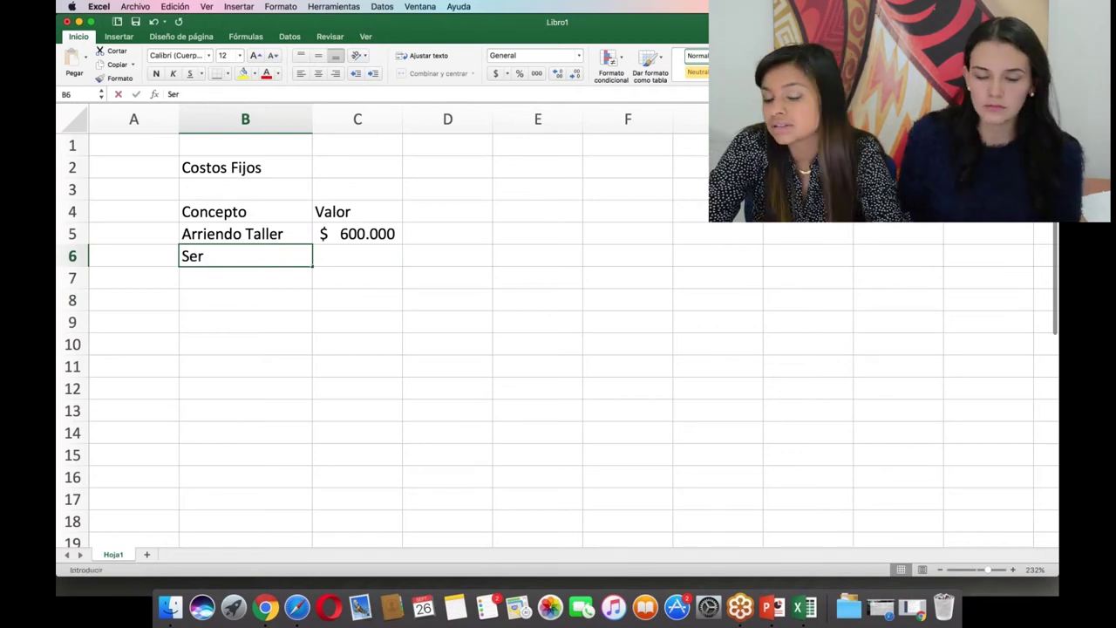
text(vicio I)
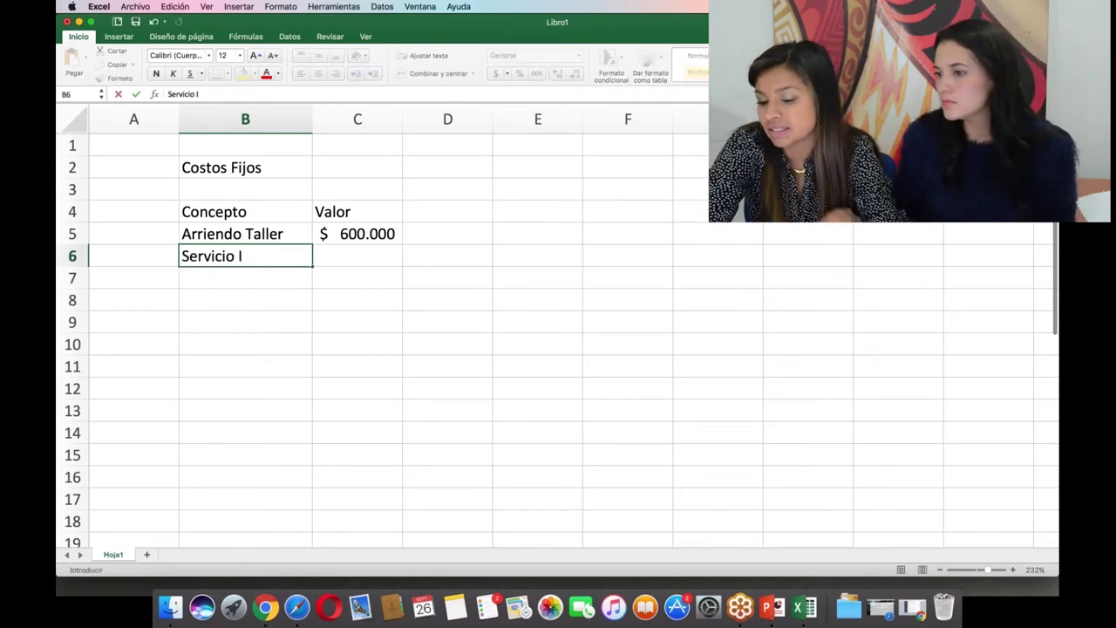
text(nternet)
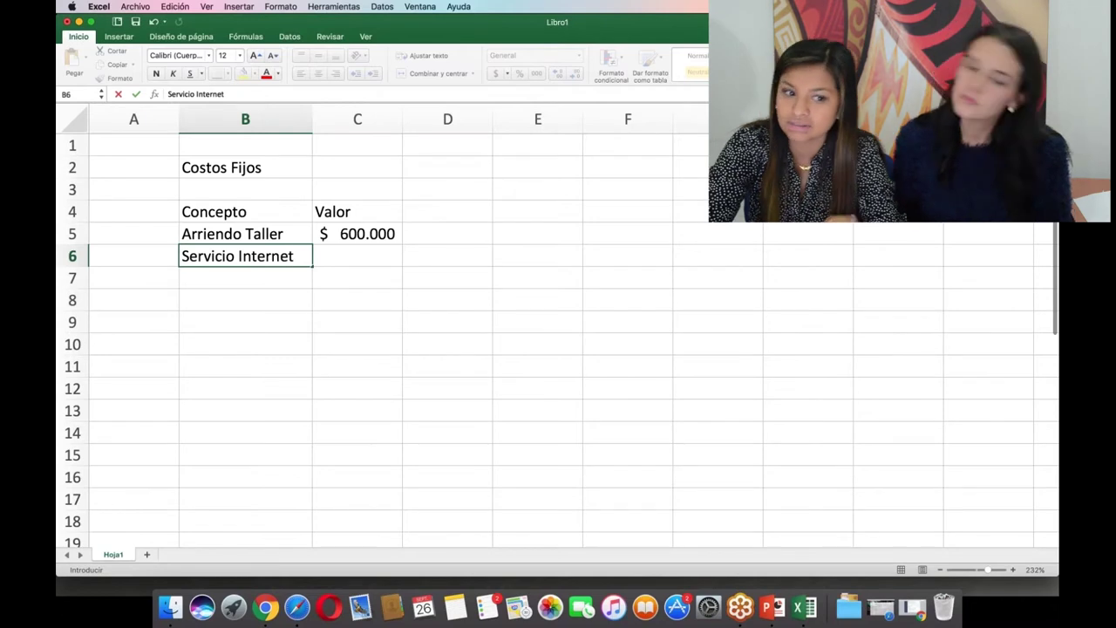
key(Return)
Enter 90000 as the Servicio Internet value in cell C6 and give it the accounting format.
click(358, 278)
click(357, 255)
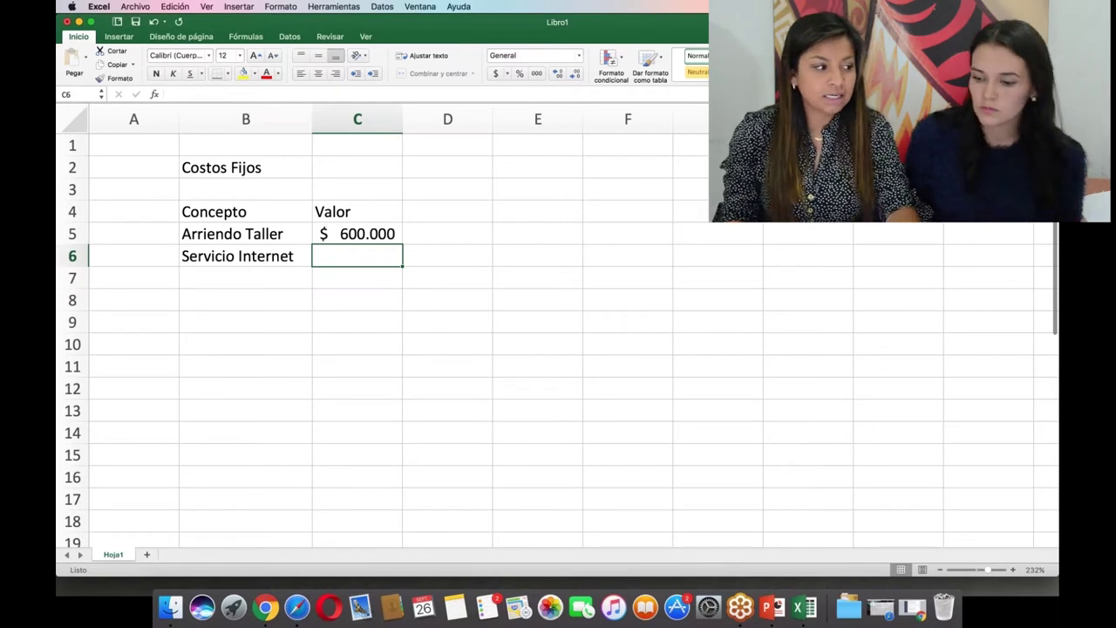
text(90000)
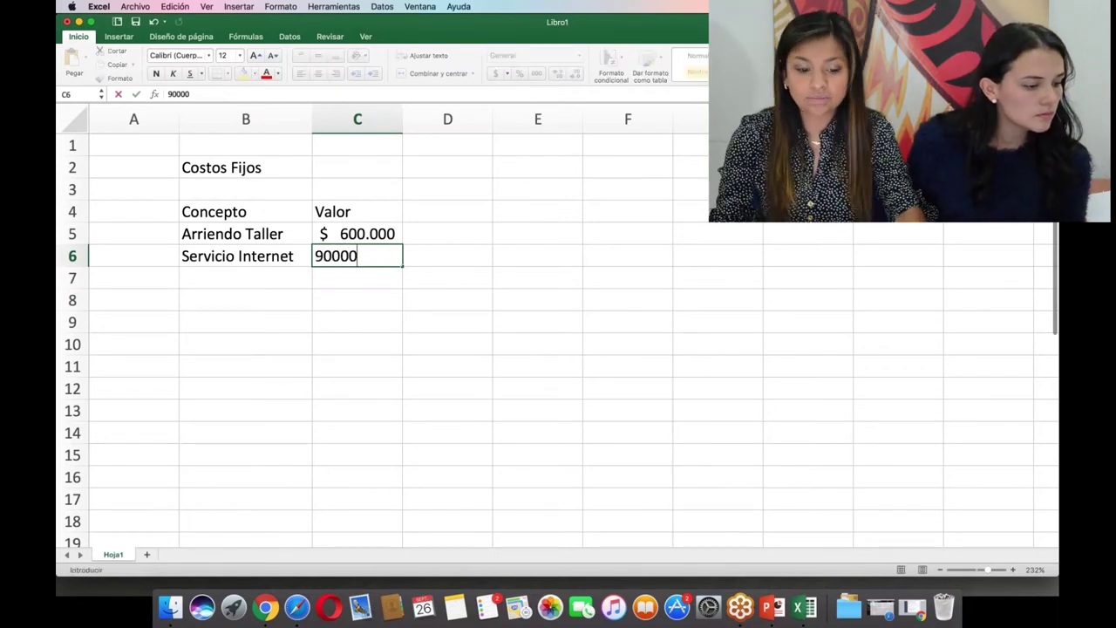
key(Return)
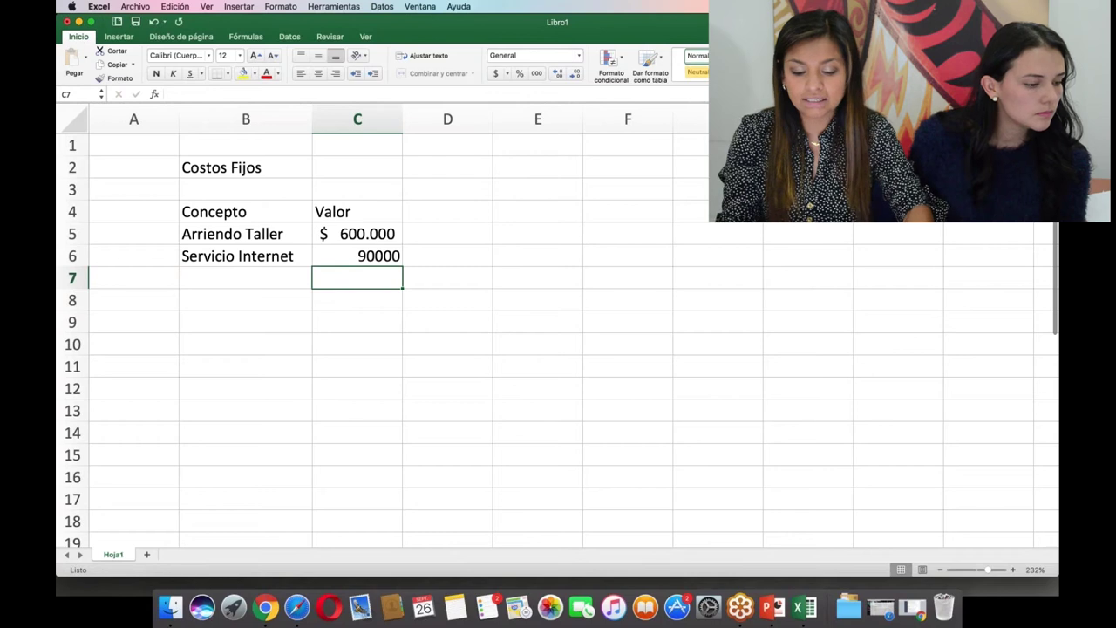
click(341, 252)
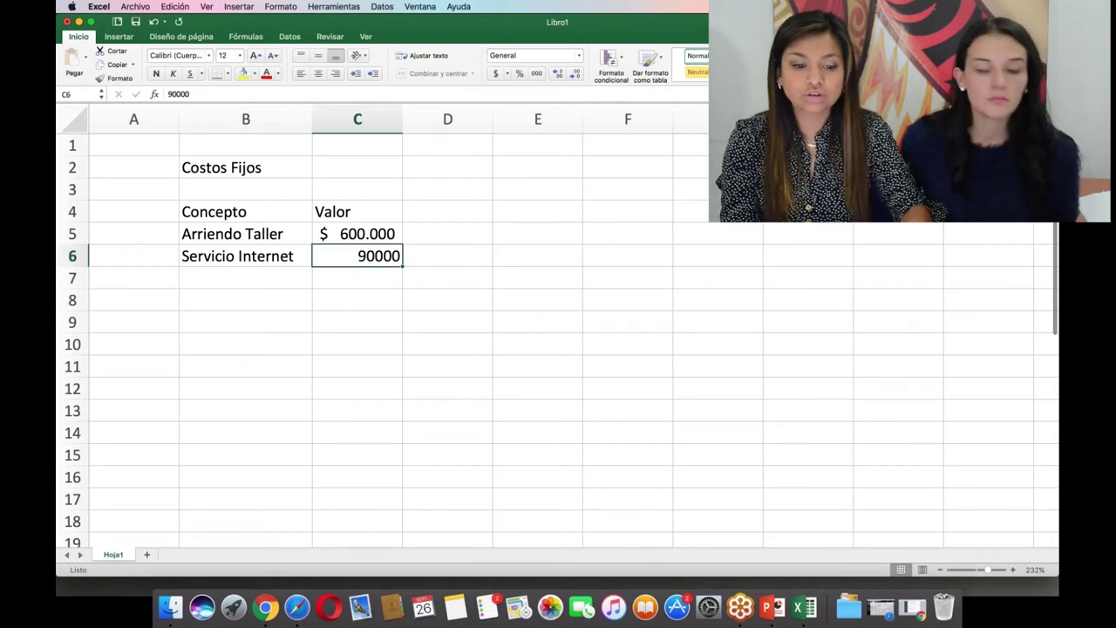
click(495, 73)
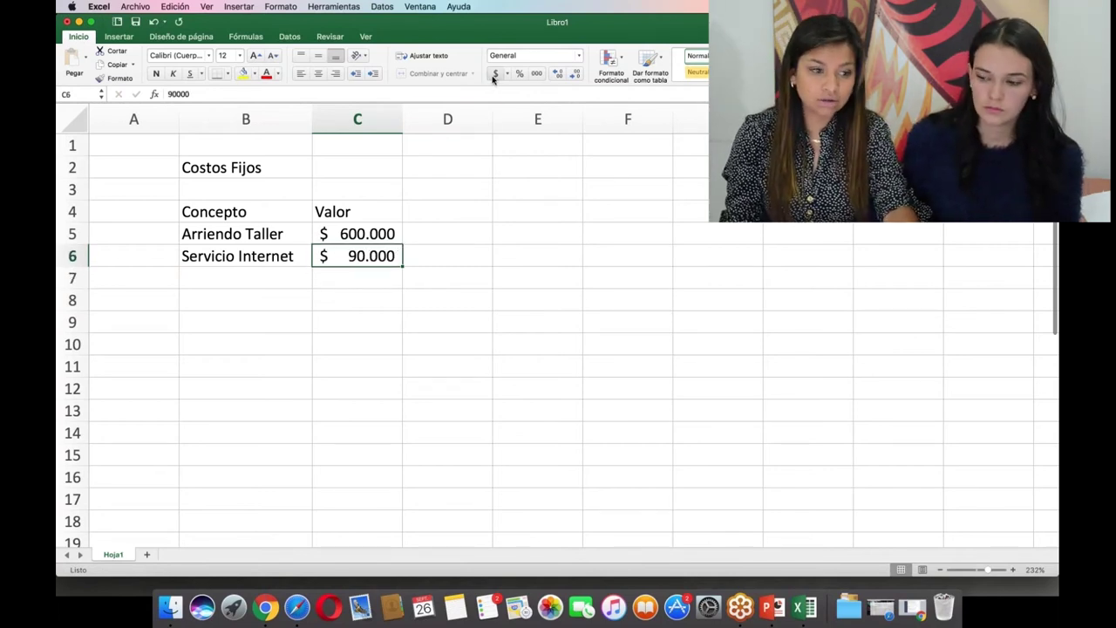
Enter the concept Servicio Telefono in cell B7, below Servicio Internet.
click(241, 273)
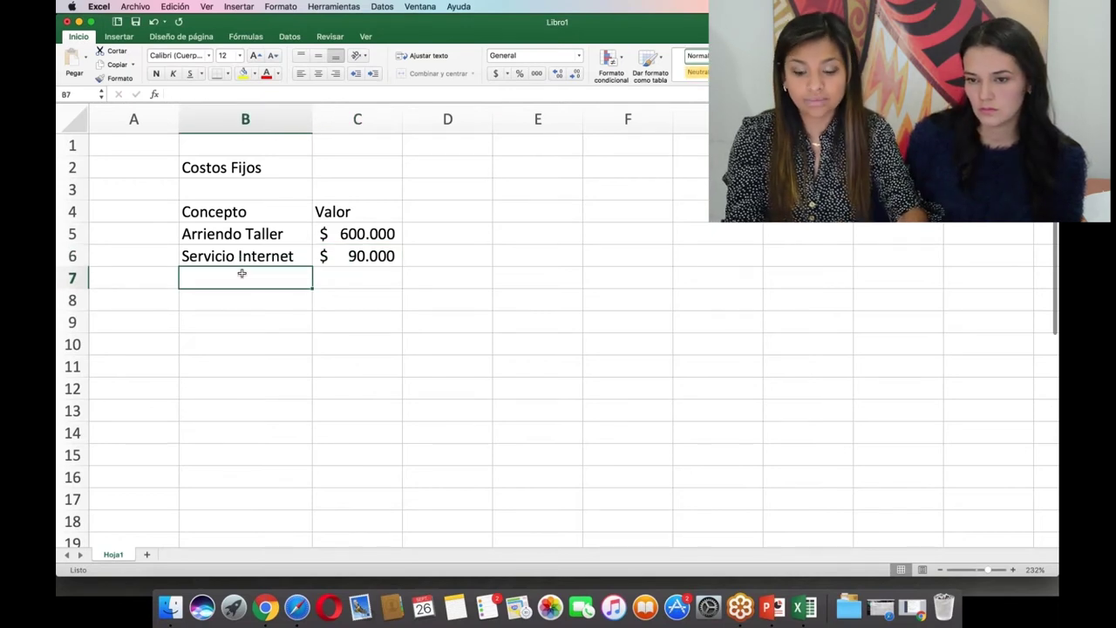
text(Swr)
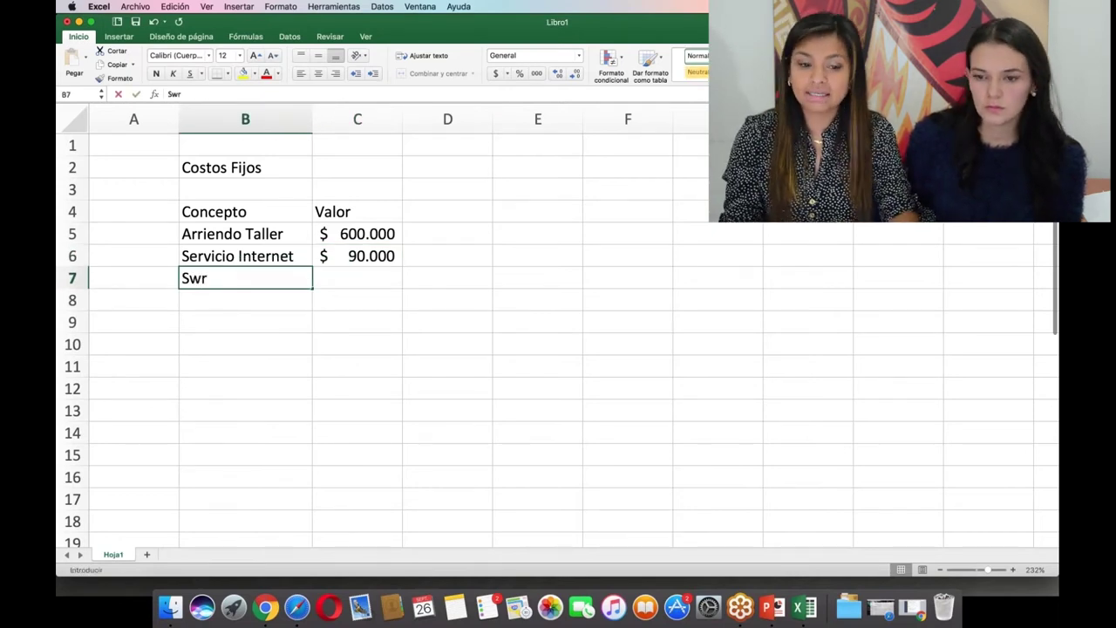
key(BackSpace)
key(BackSpace)
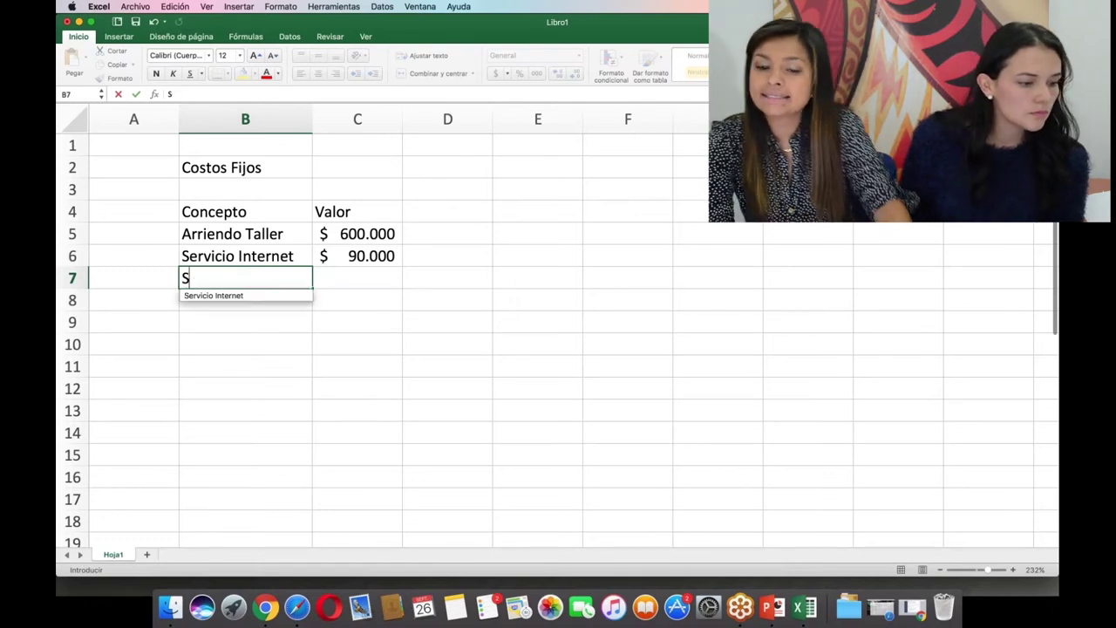
text(ervicio )
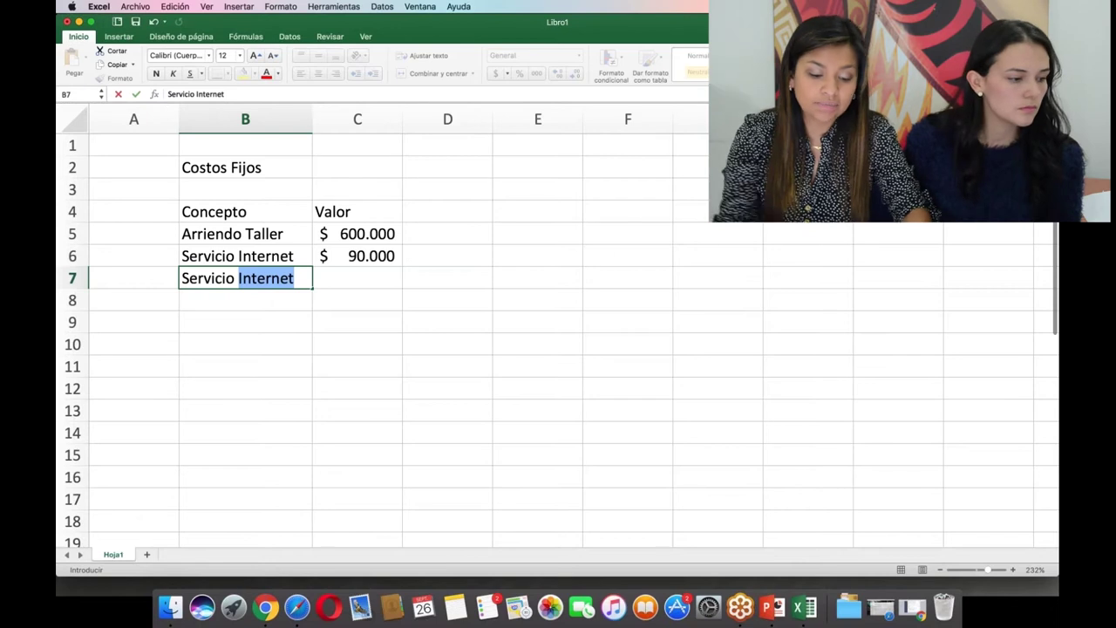
text(Telefono)
Enter 60000 as the Servicio Telefono value in cell C7 and give it the accounting format.
key(Tab)
text(600)
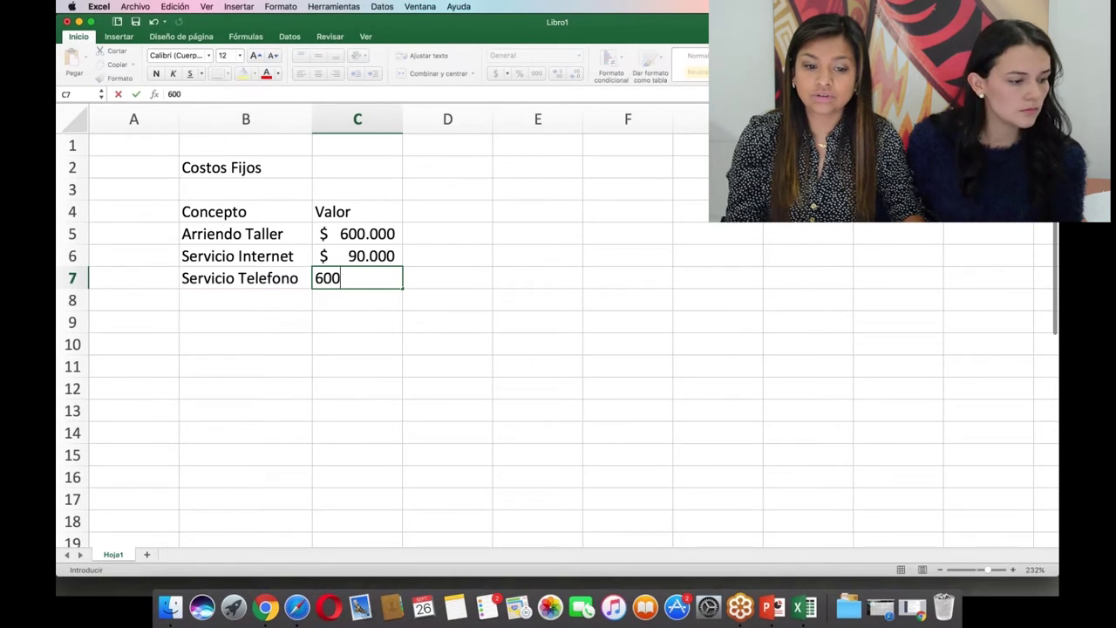
text(00)
key(Return)
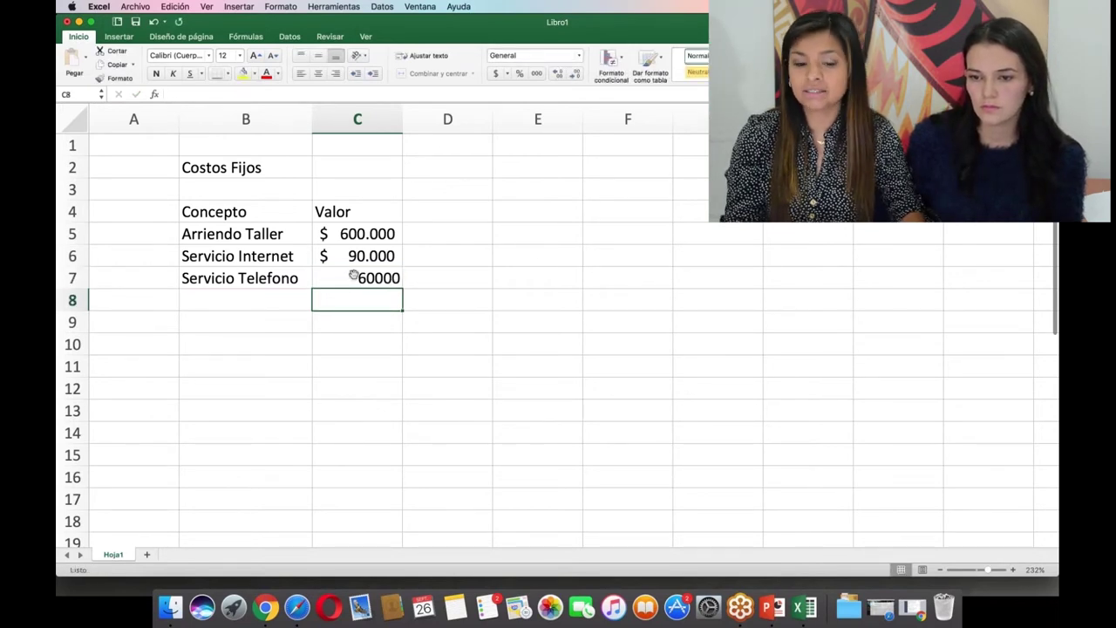
click(353, 276)
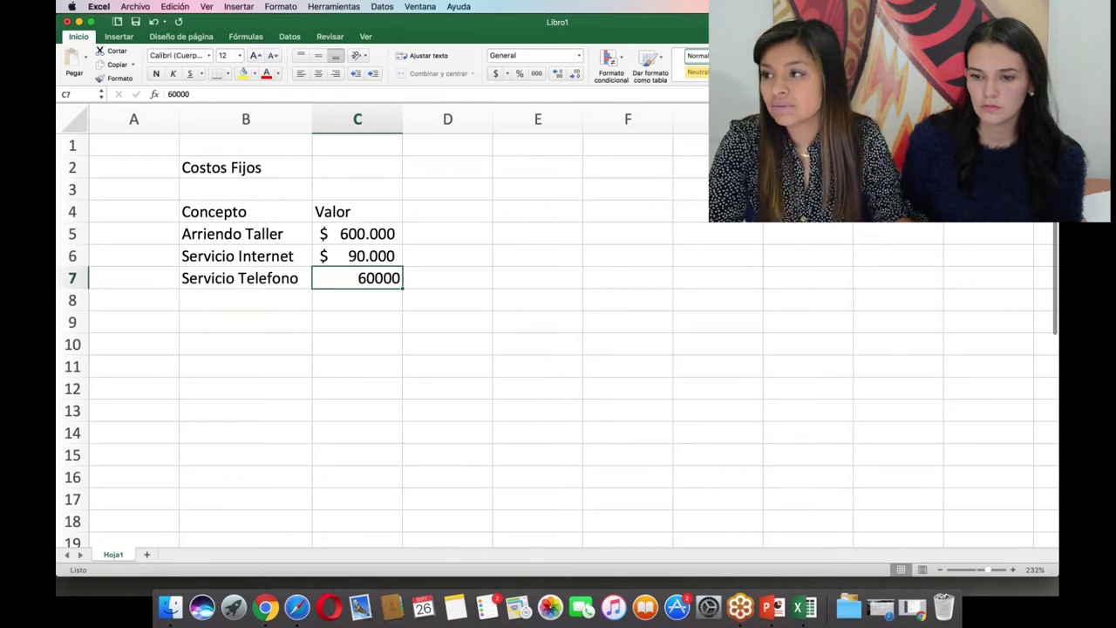
click(494, 74)
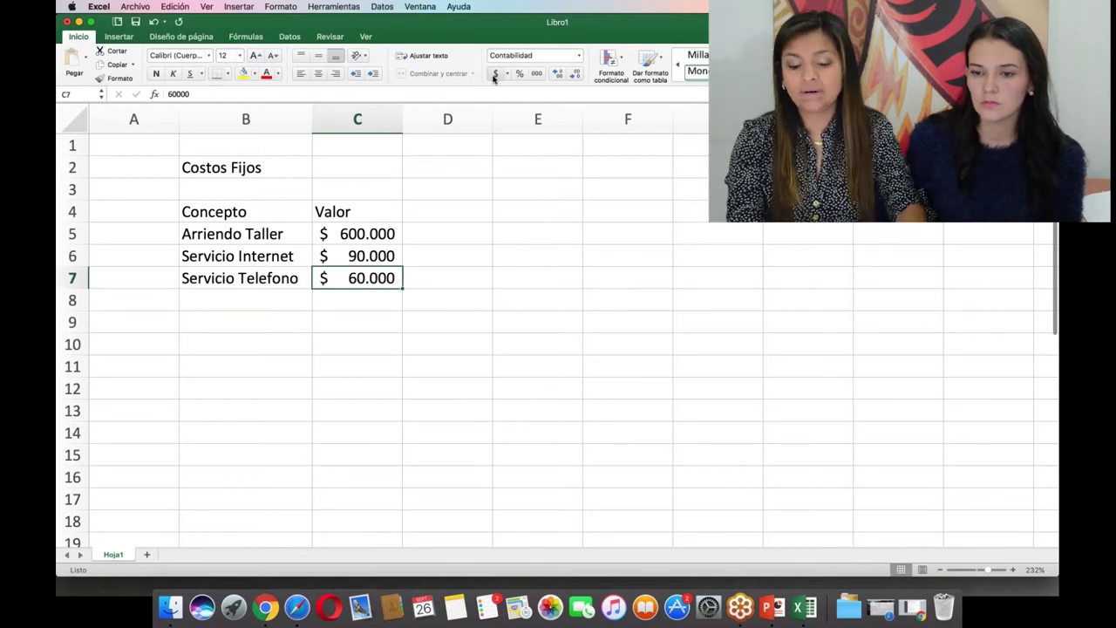
Add the concept Servicio luz in cell B8 with a value of 100000 in cell C8.
key(Return)
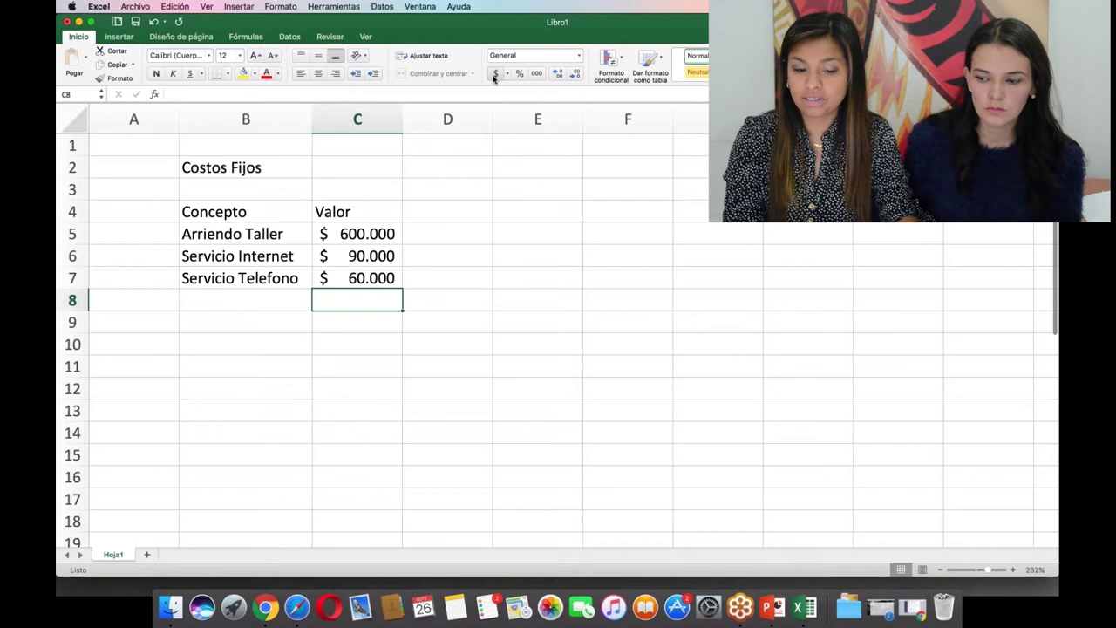
key(Left)
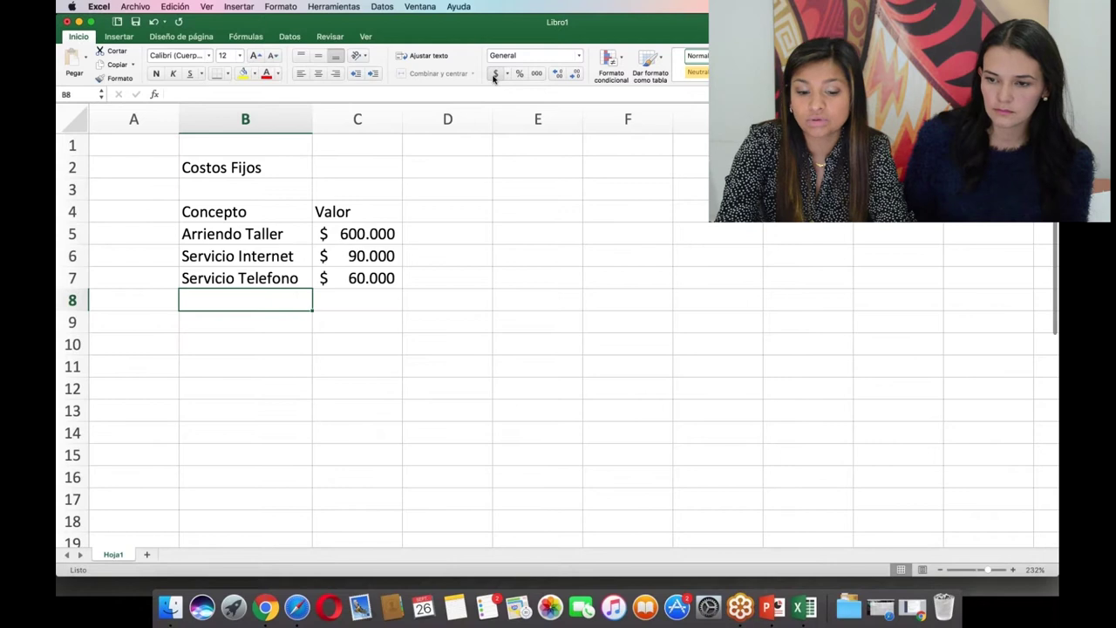
text(Servici)
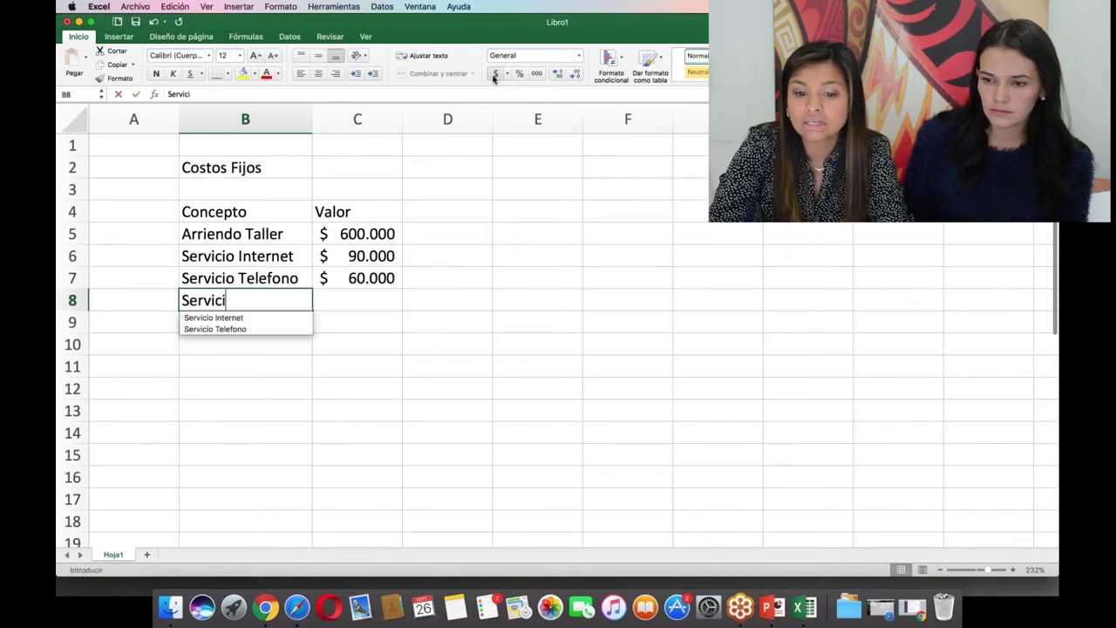
text(o luz)
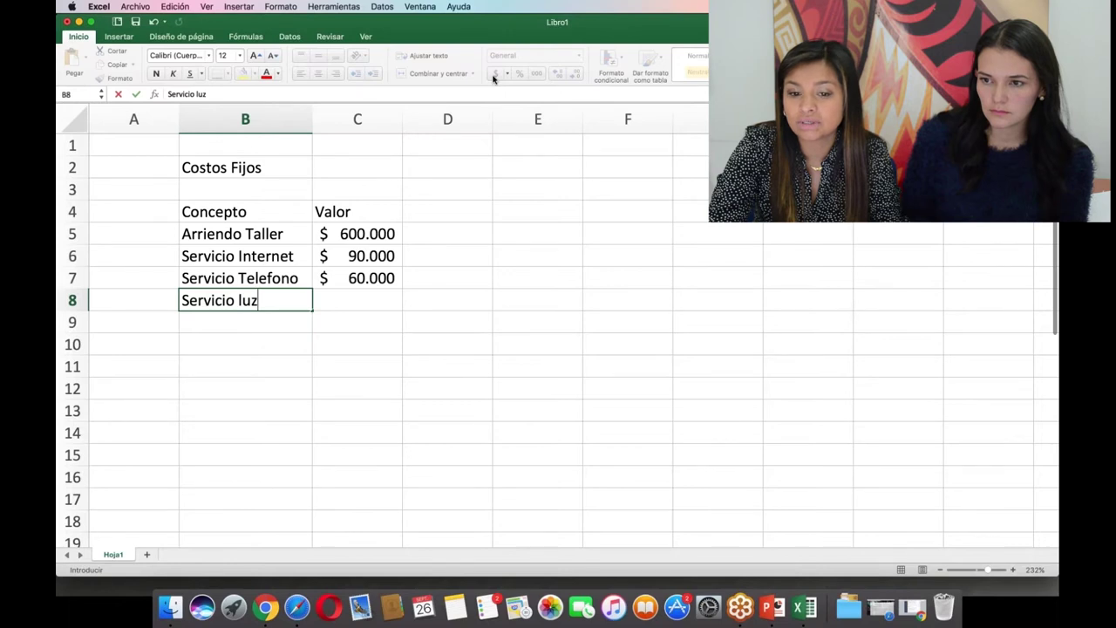
key(Tab)
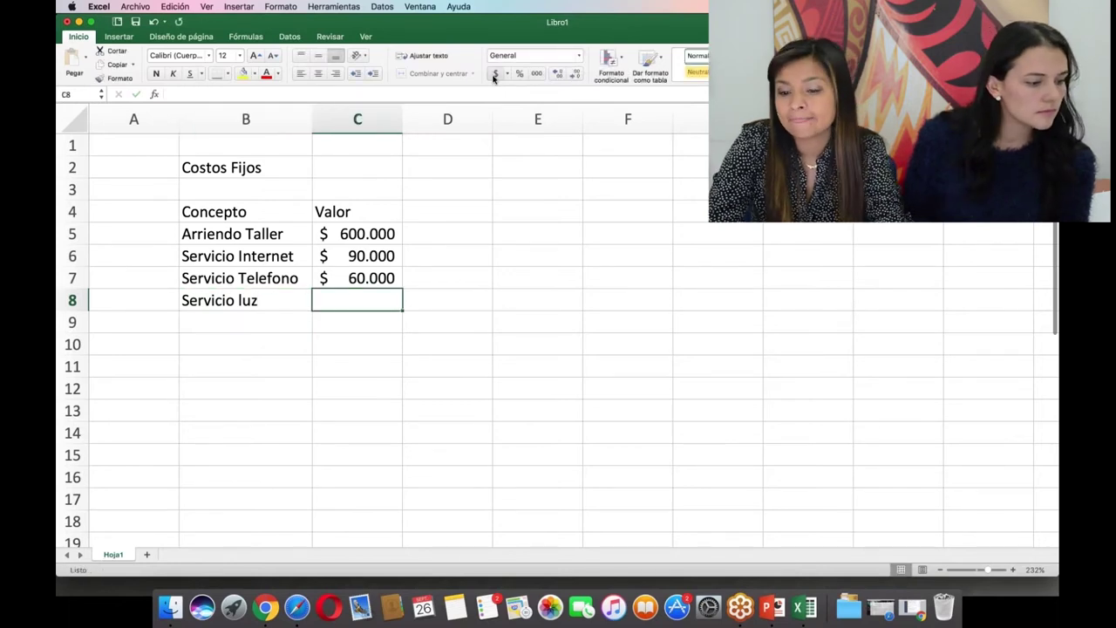
text(100)
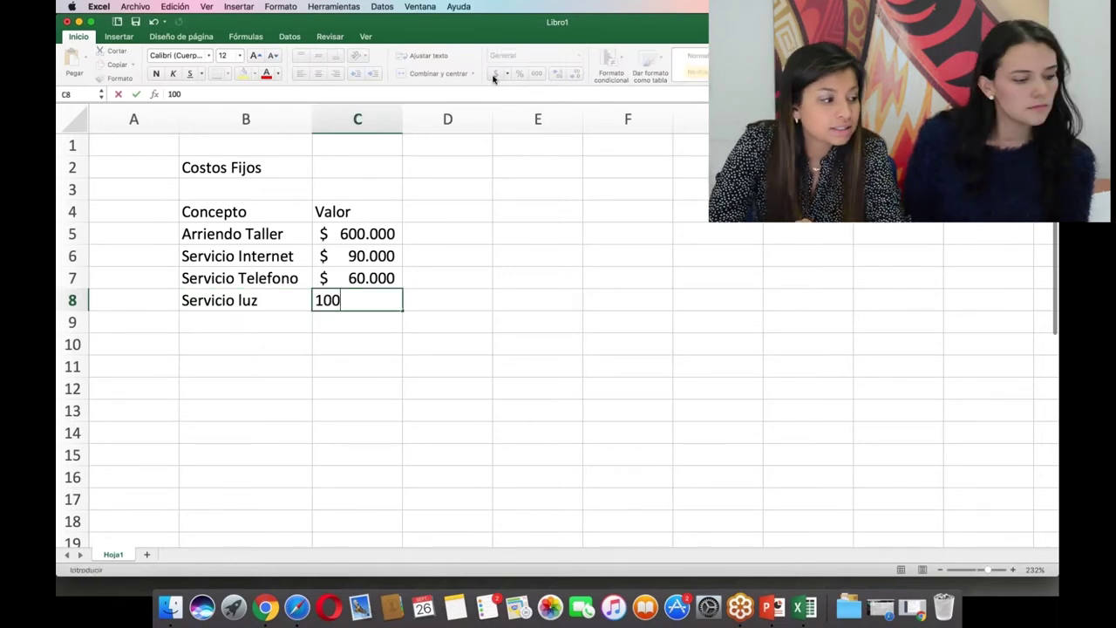
text(.000)
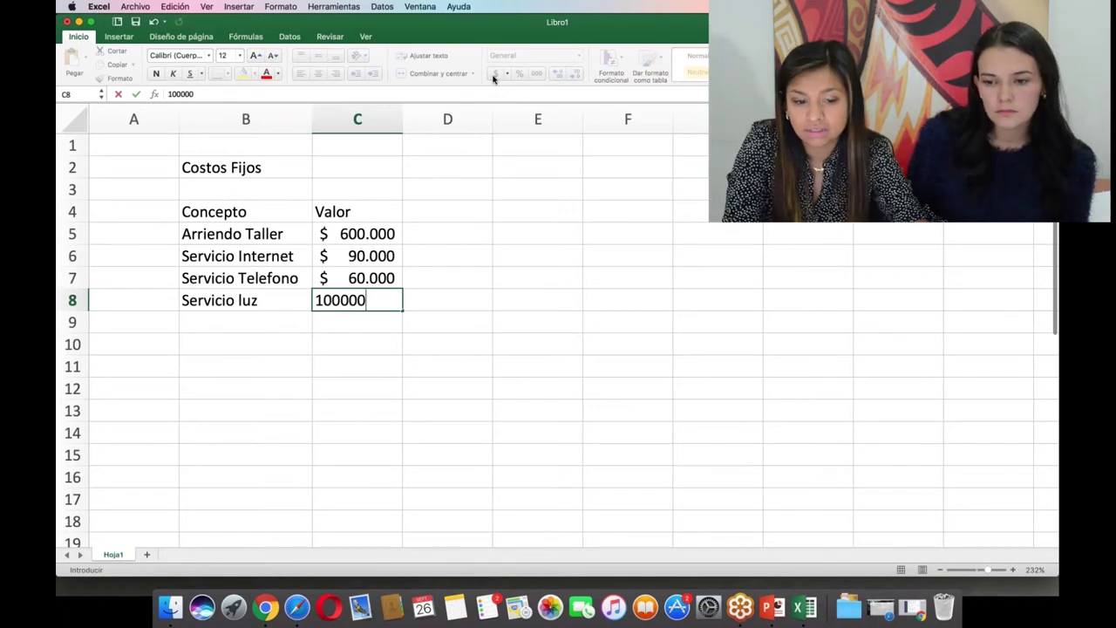
key(Return)
Add the concept Contador in cell B9 with a value of 400000 in cell C9.
key(Left)
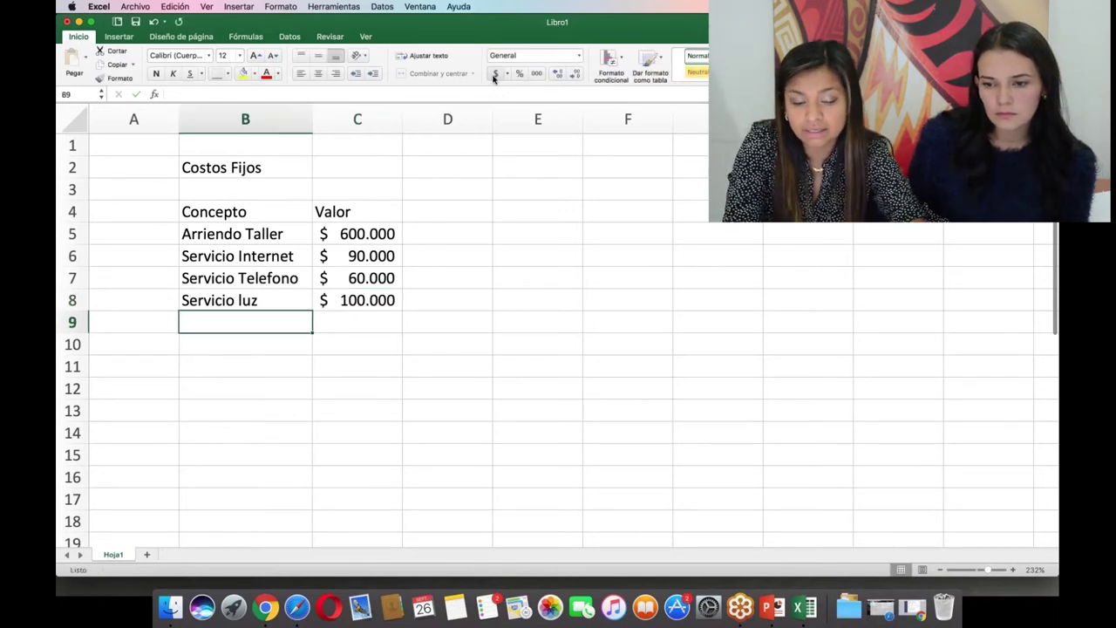
text(o)
key(BackSpace)
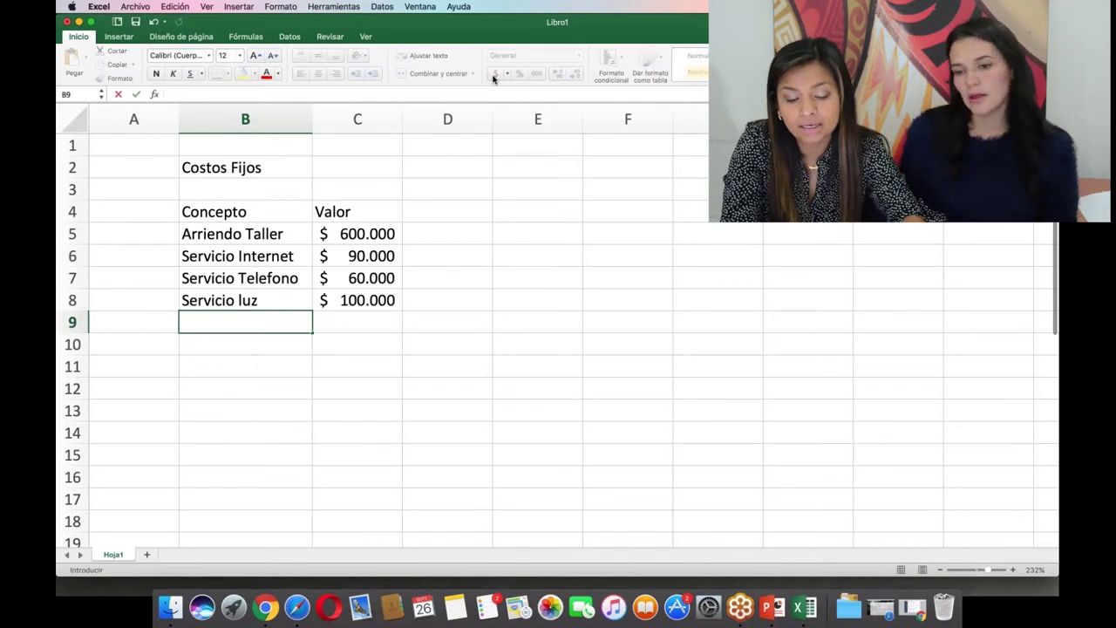
text(Contador)
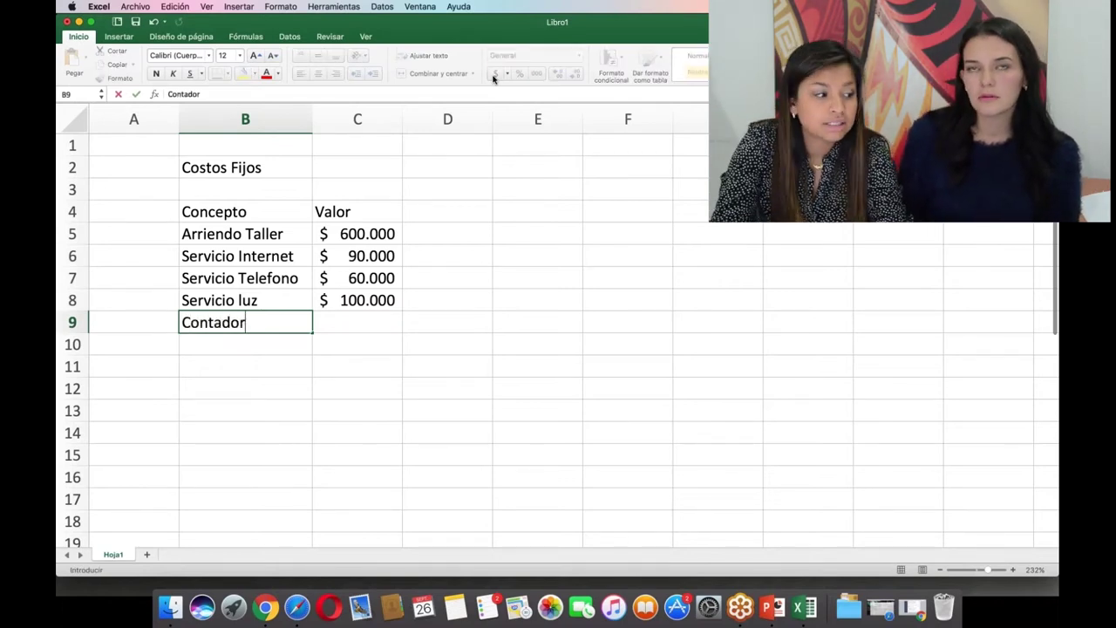
key(Right)
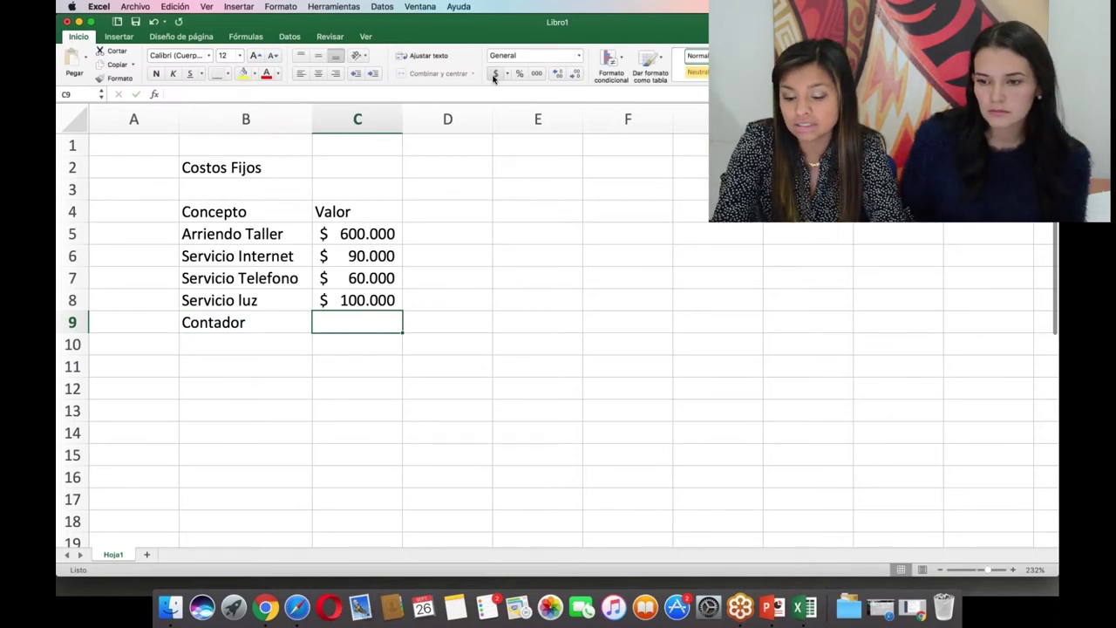
text(4)
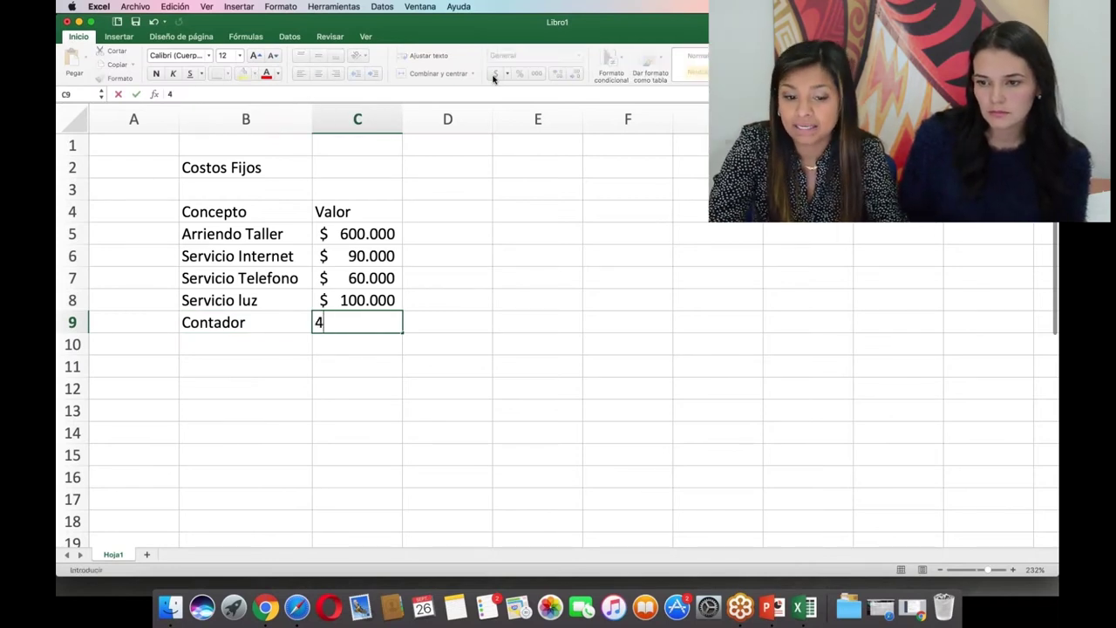
text(00)
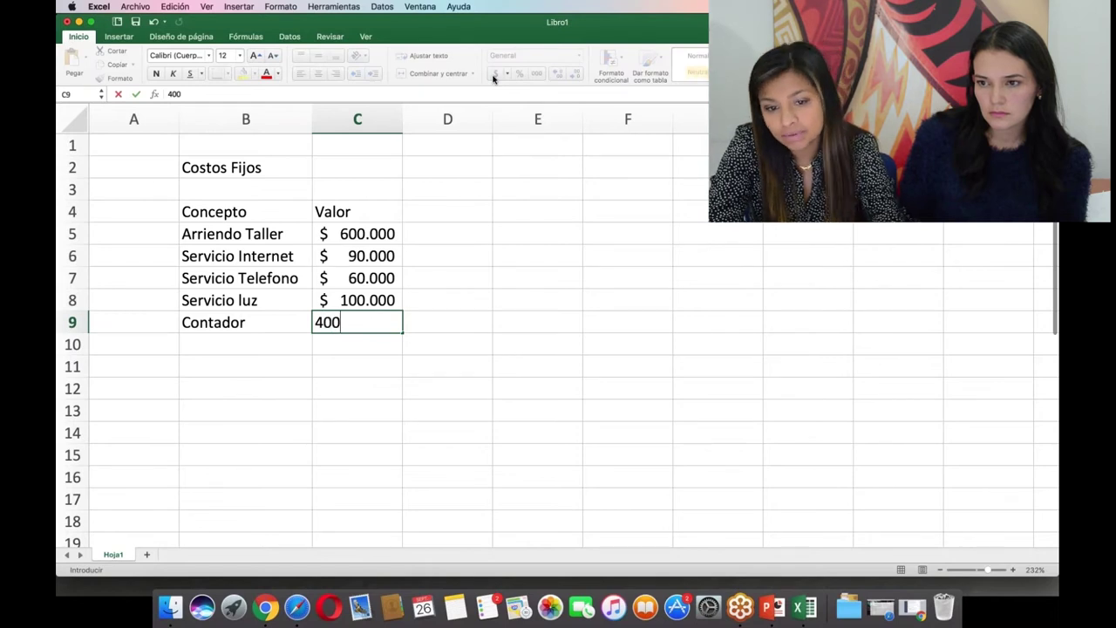
text(.00)
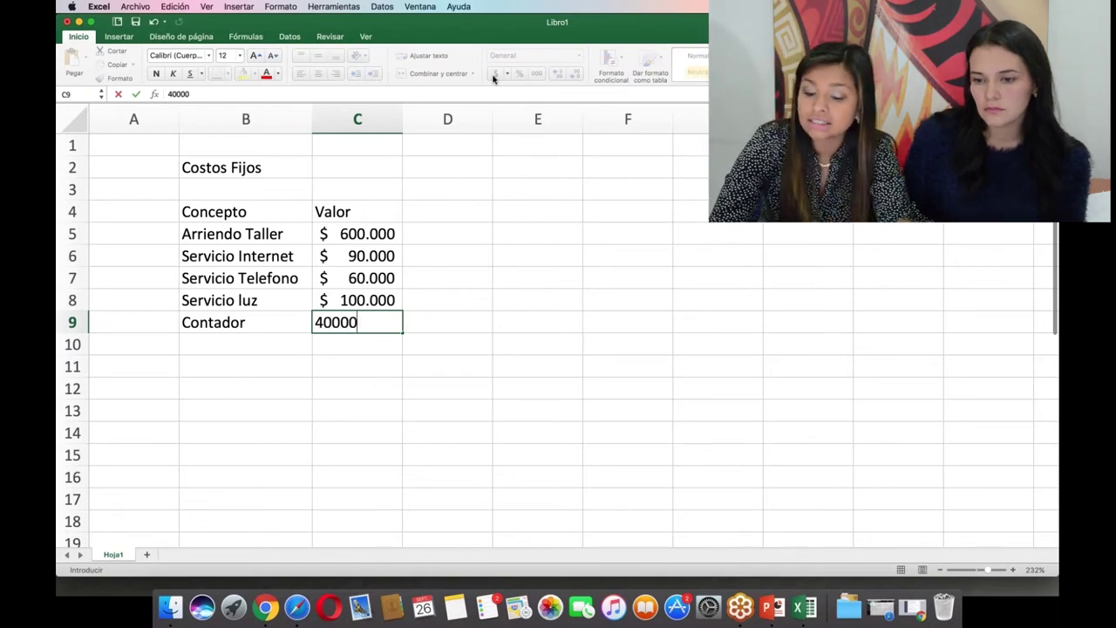
text(0)
key(Return)
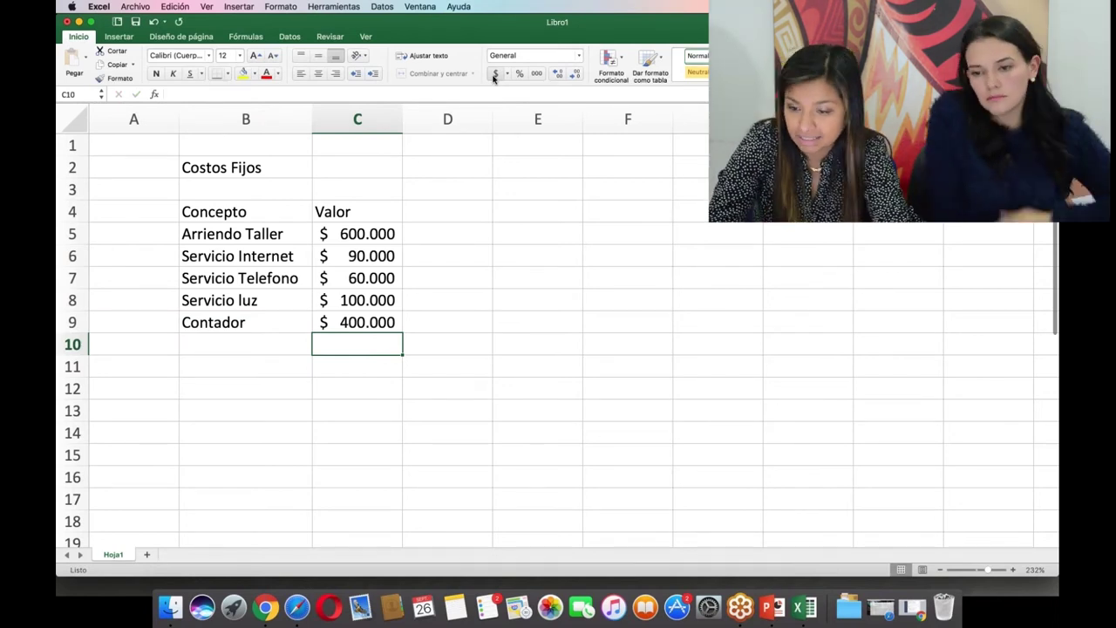
Add the concept Sueldos Fijos in cell B10 with a value of 0 in cell C10.
key(Left)
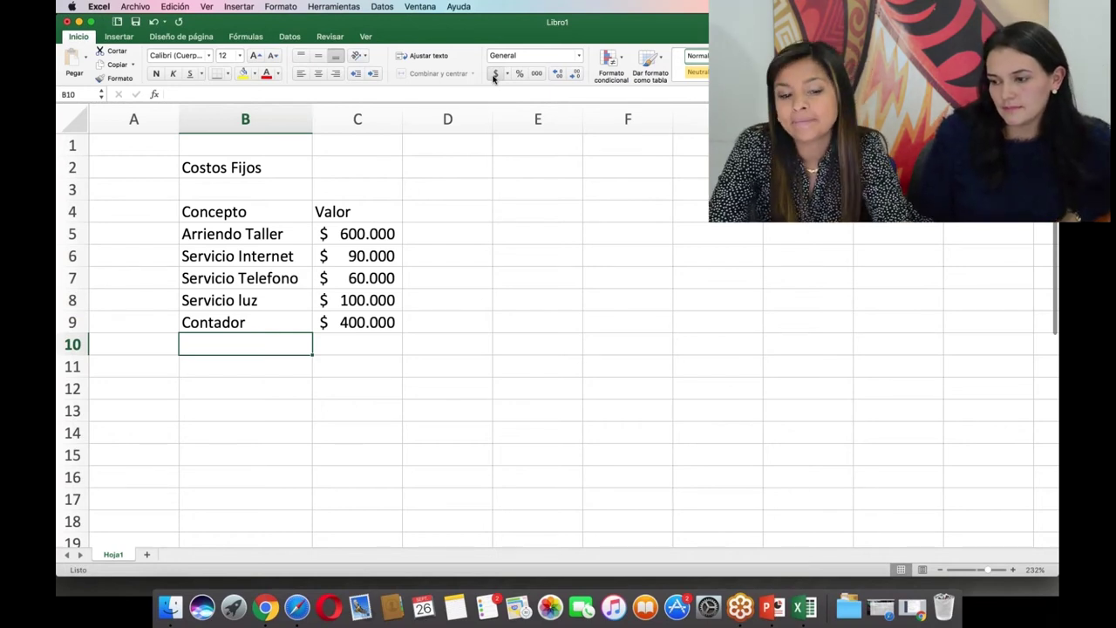
text(Sueld)
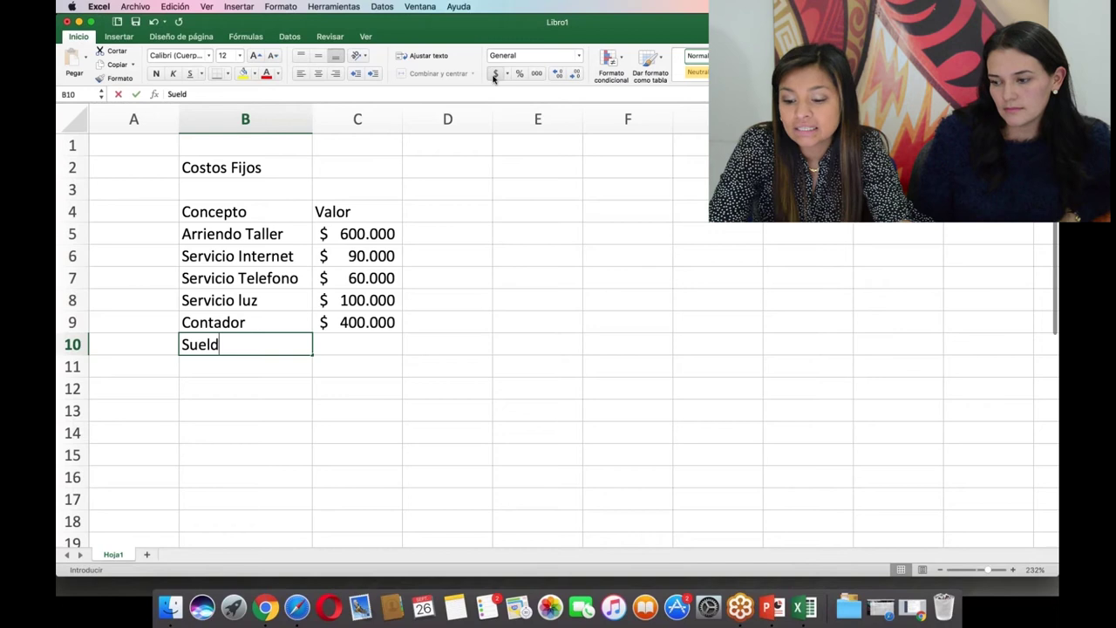
text(os Fijos)
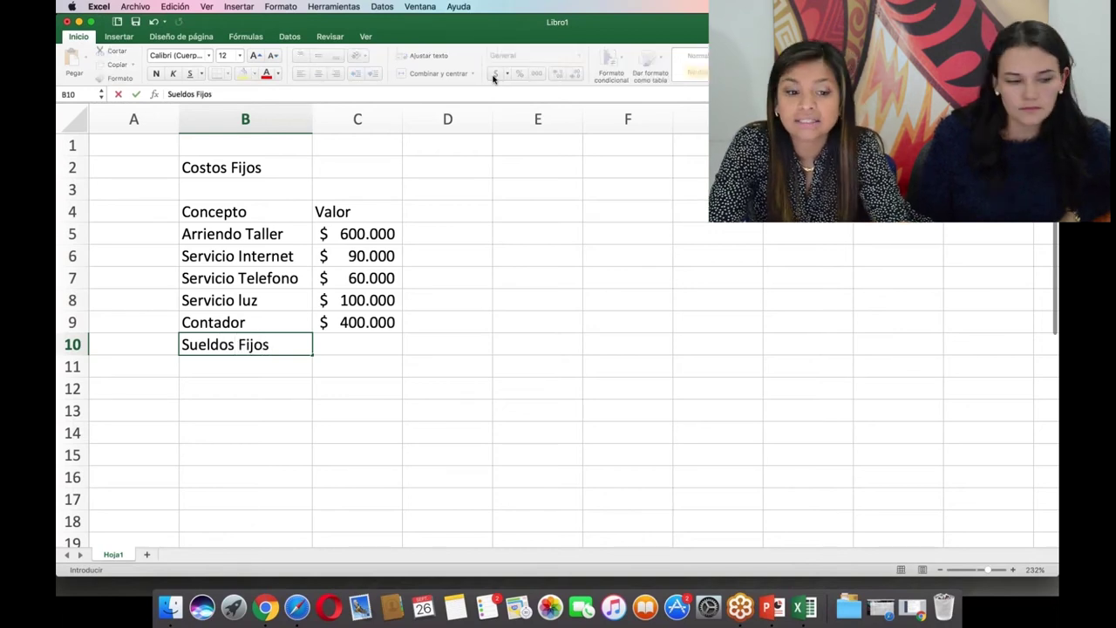
key(Return)
key(Right)
key(Up)
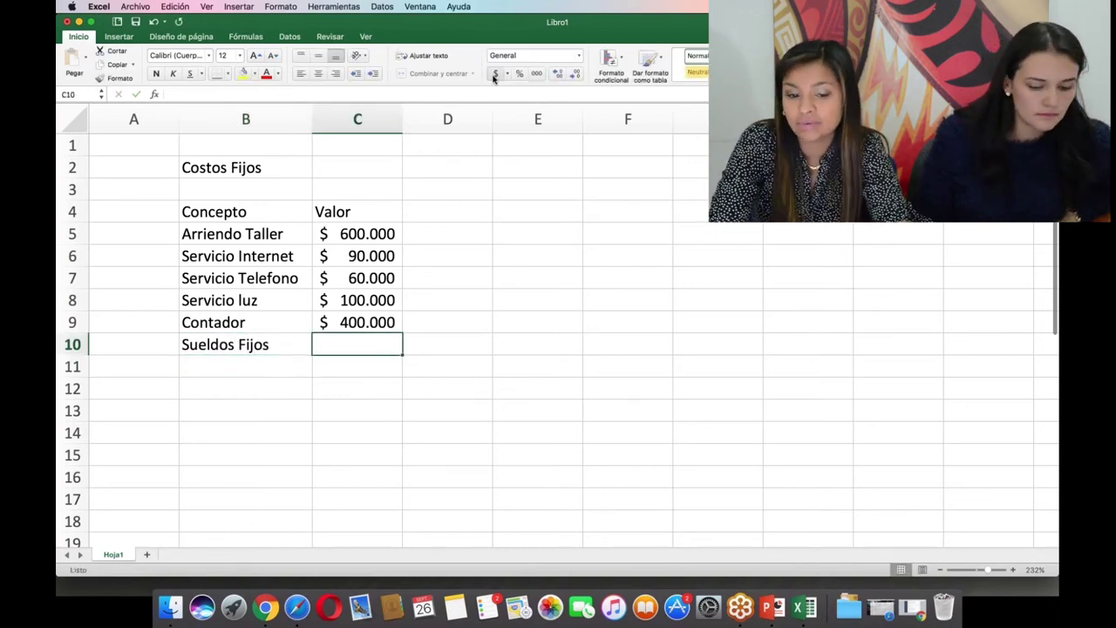
text(0)
key(Return)
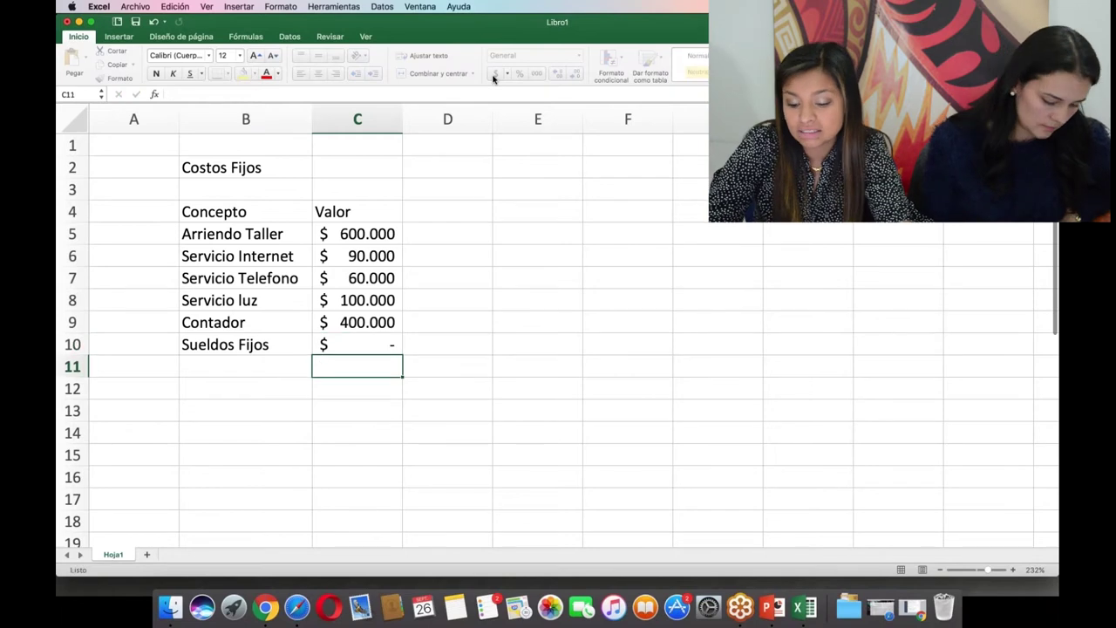
key(Left)
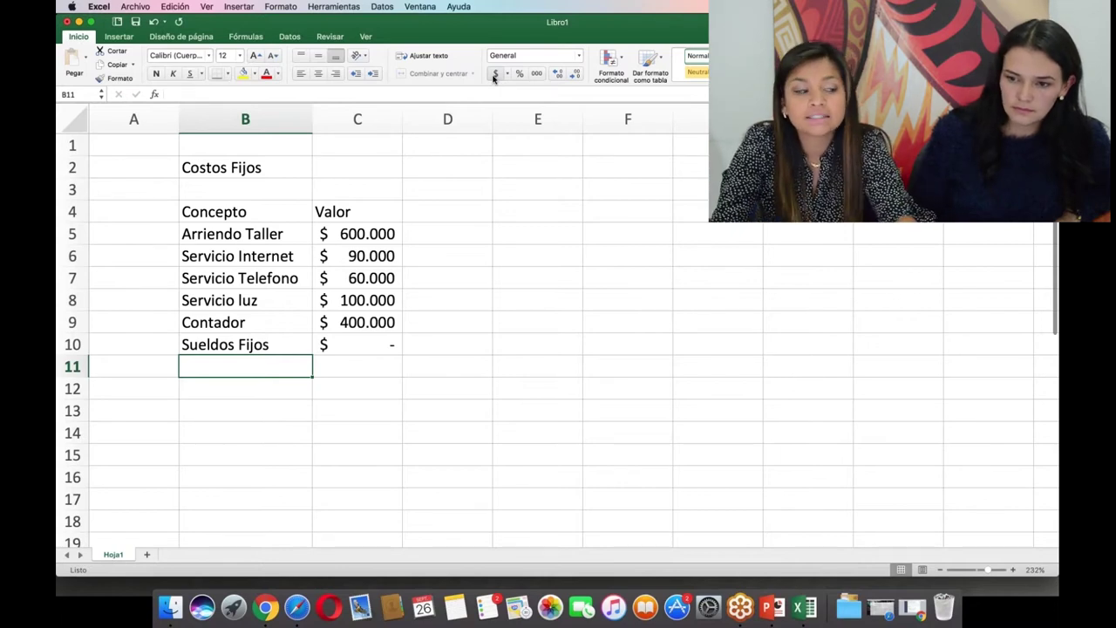
key(Right)
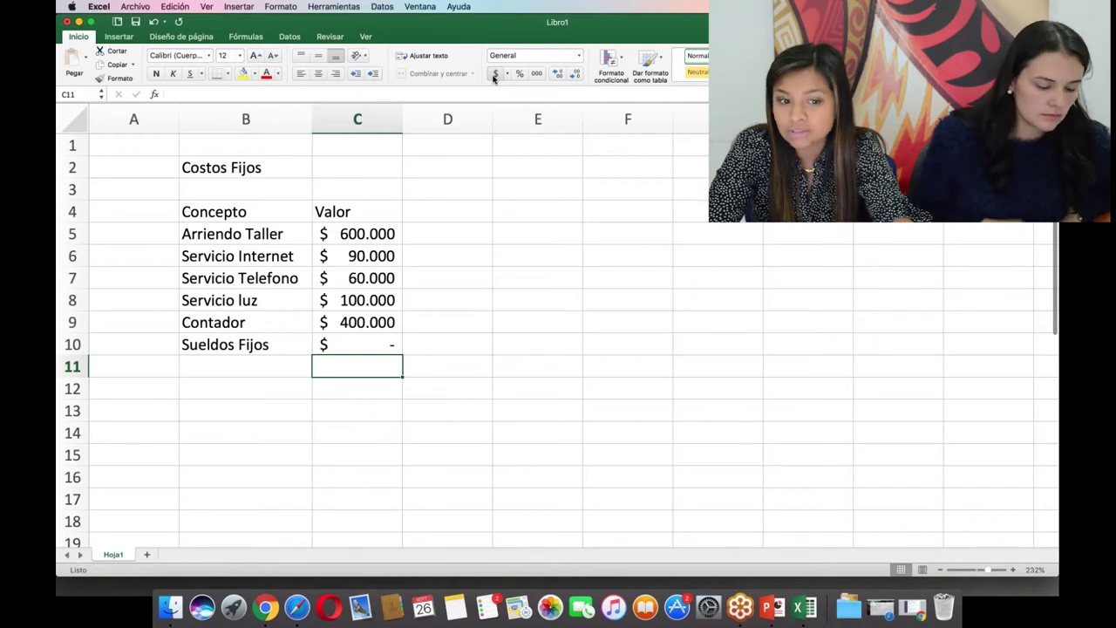
text(?)
key(BackSpace)
text(?)
key(BackSpace)
text(?)
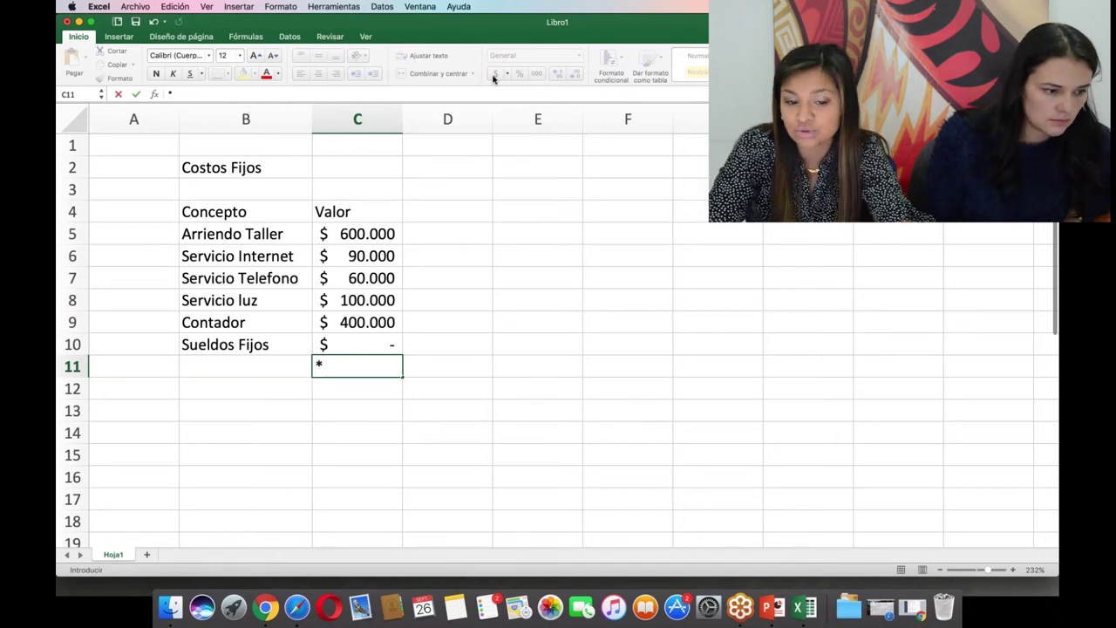
key(BackSpace)
text(¨)
key(BackSpace)
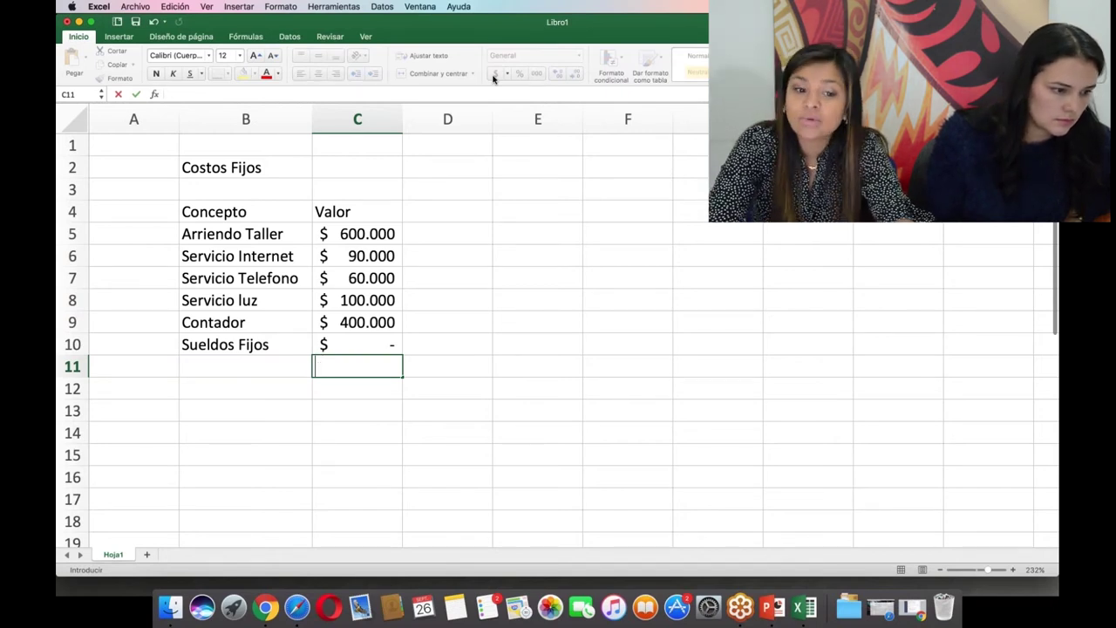
text(¨?)
key(BackSpace)
text(?)
key(BackSpace)
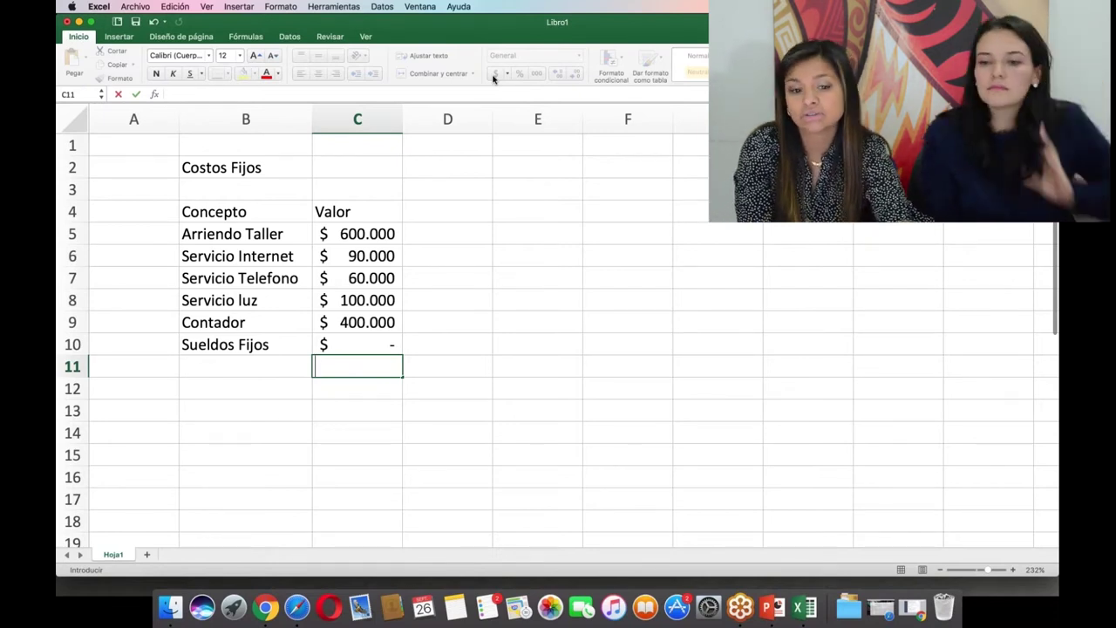
text(:)
key(BackSpace)
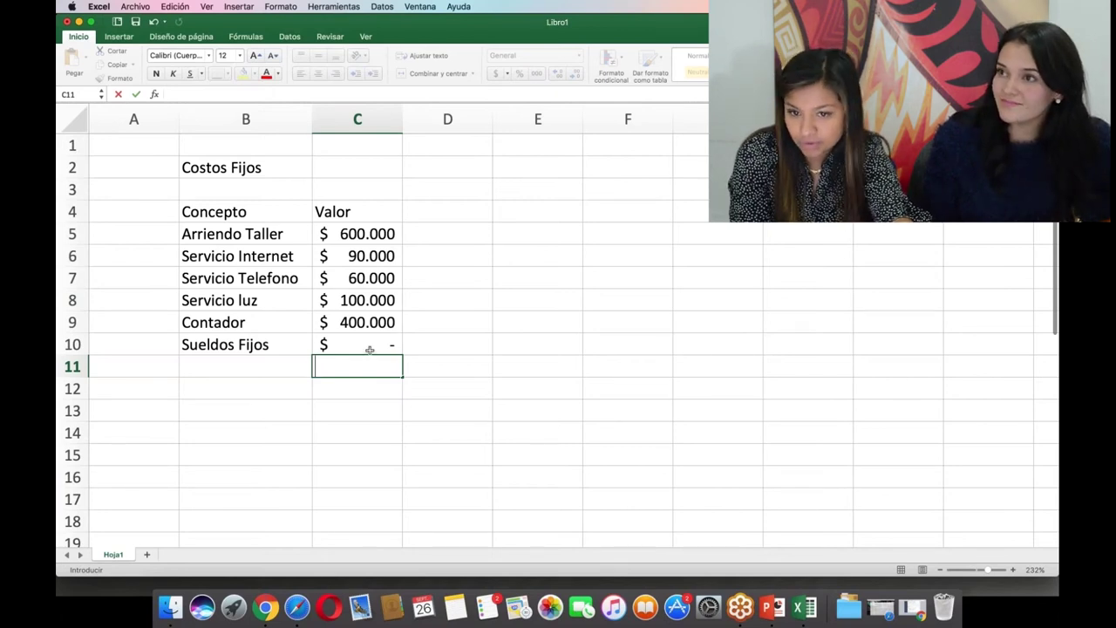
double_click(377, 230)
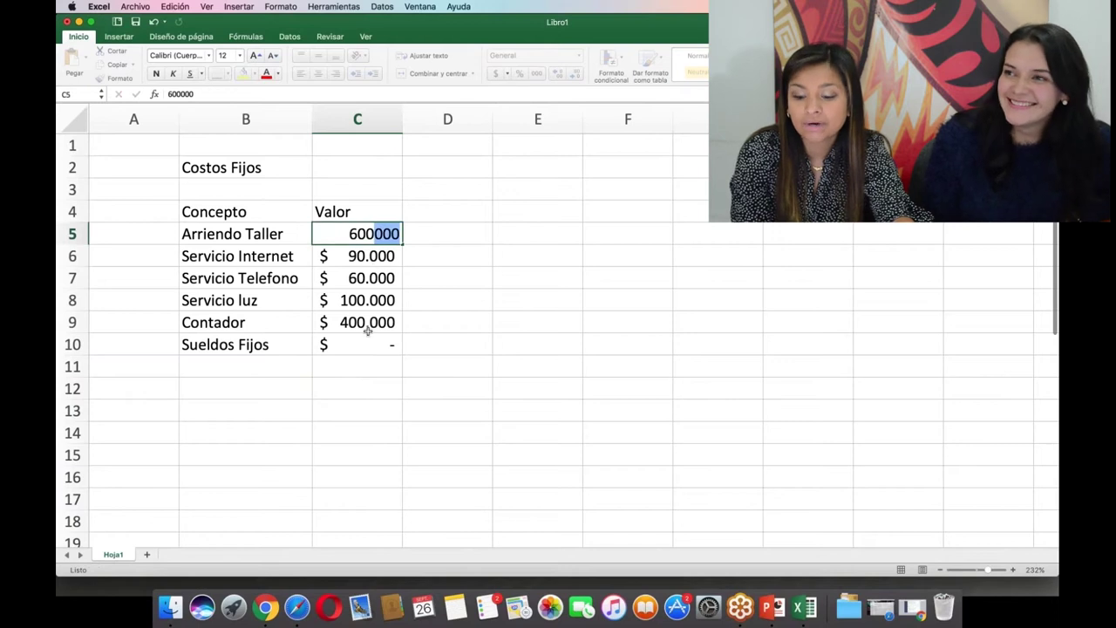
key(Escape)
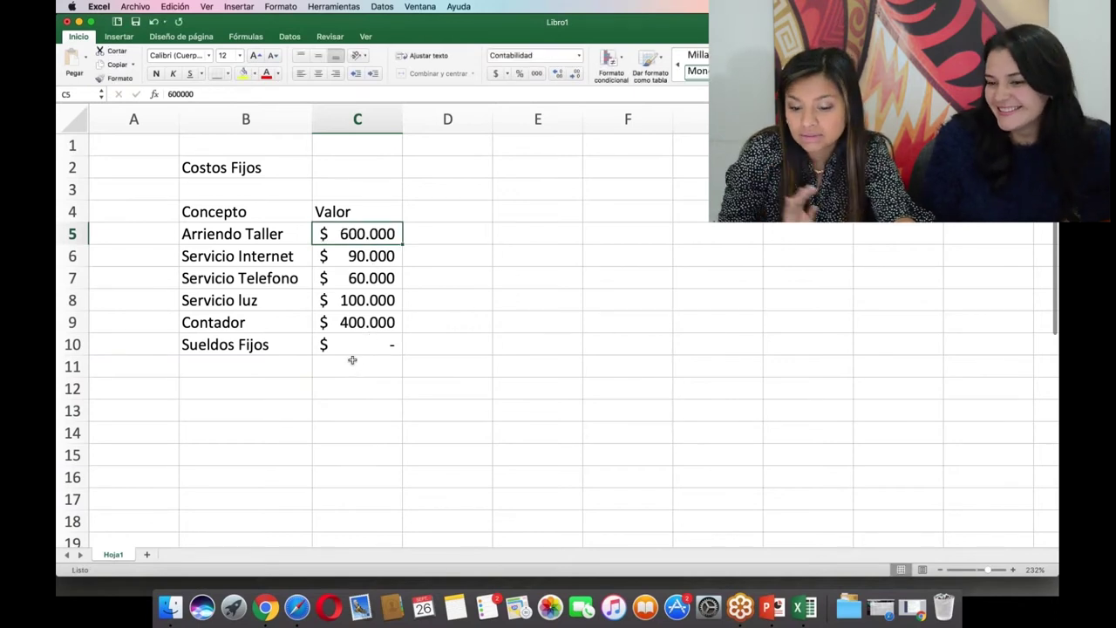
Total the fixed-cost values in cell C11 with the formula =SUMA(C5:C10).
click(352, 359)
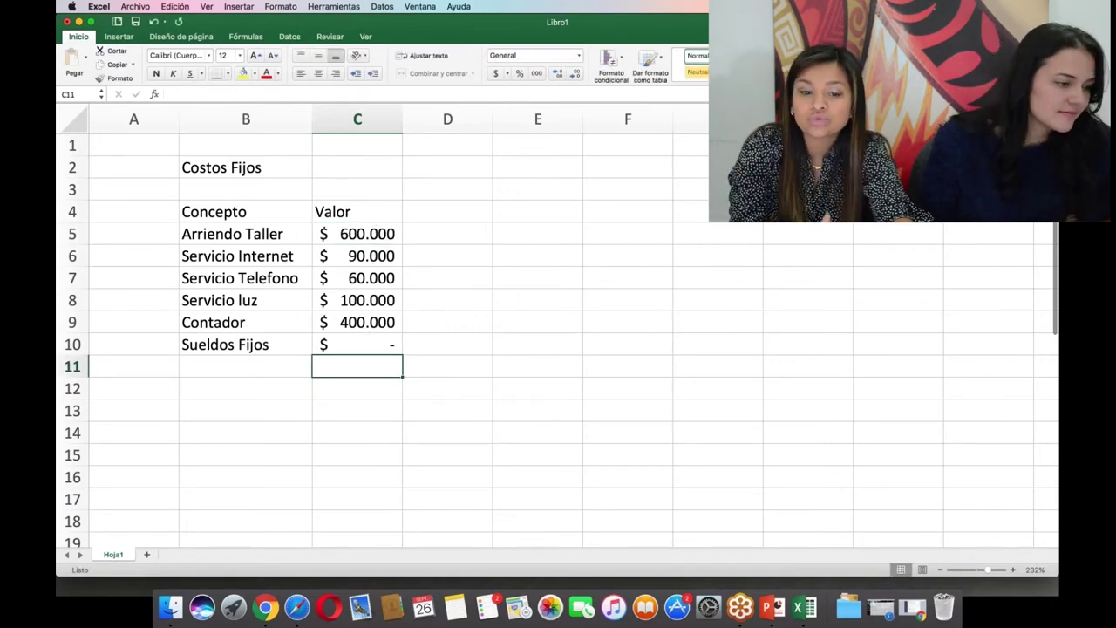
key(super+shift+t)
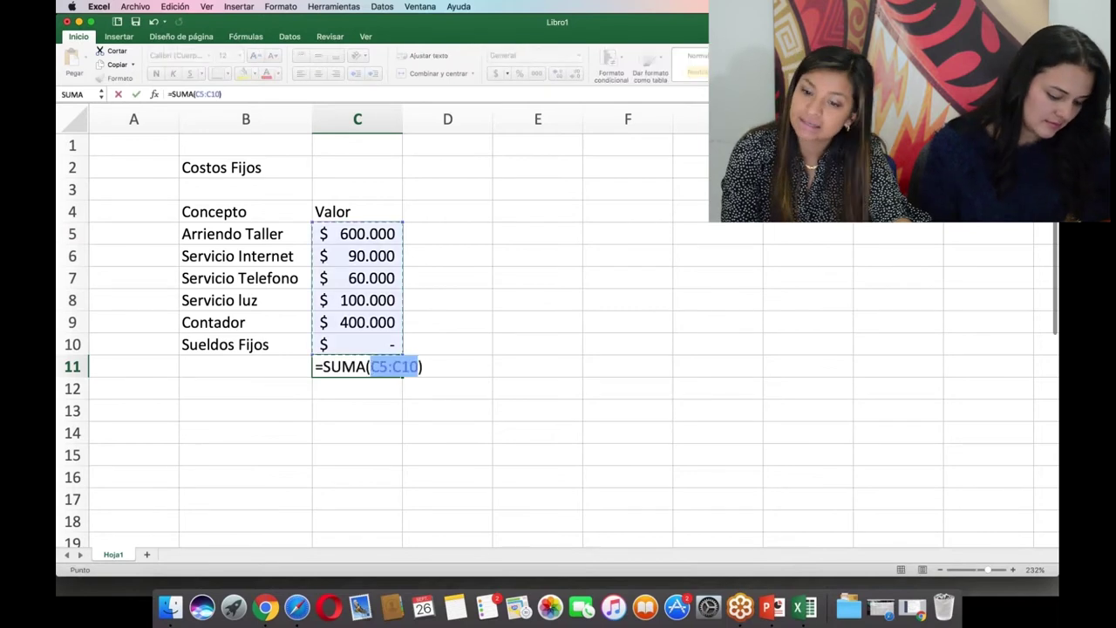
key(Return)
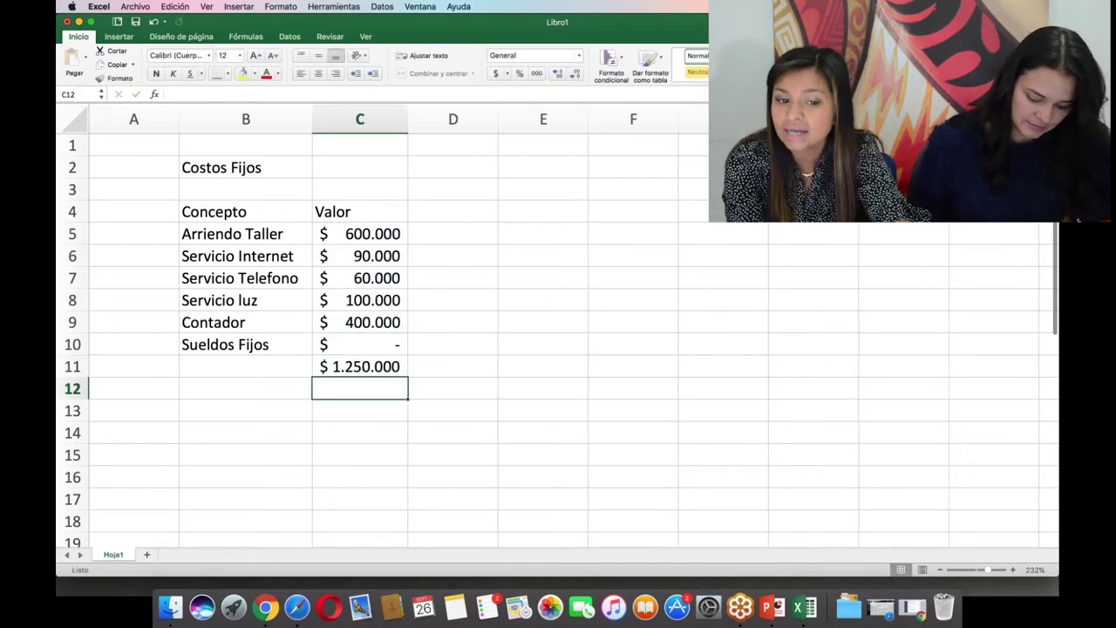
Inspect the range used by the sum formula in cell C11 without changing it.
click(325, 366)
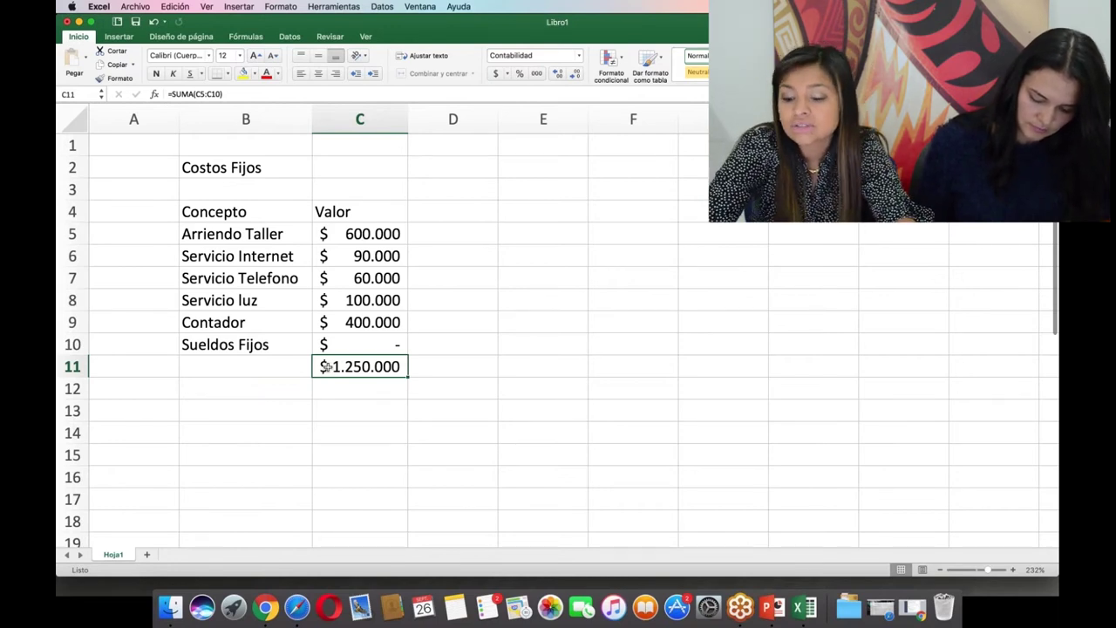
double_click(374, 368)
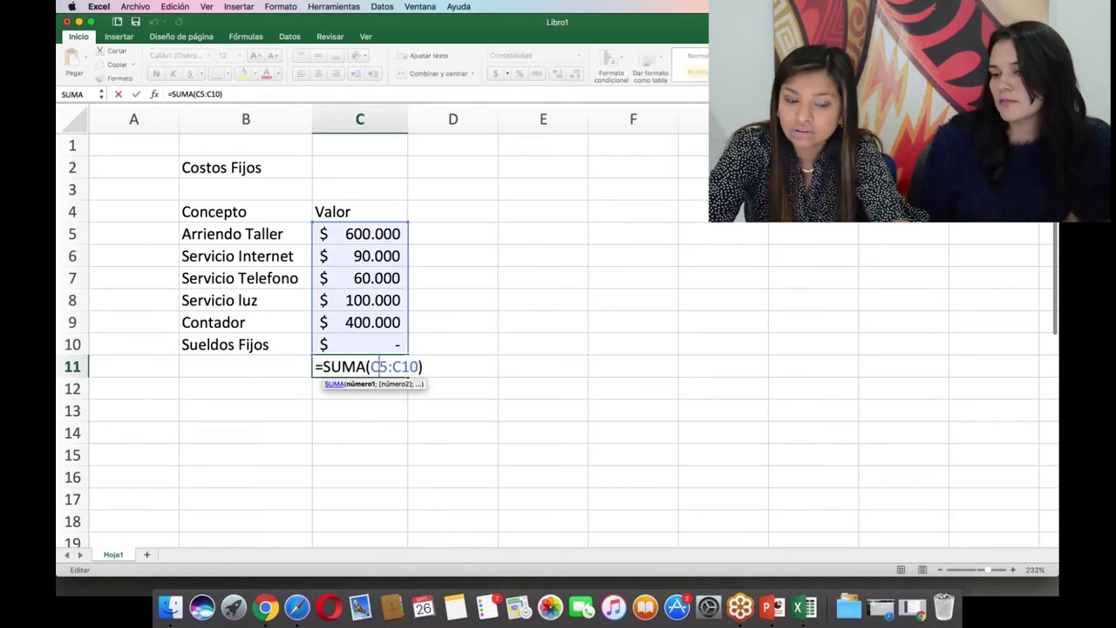
key(Escape)
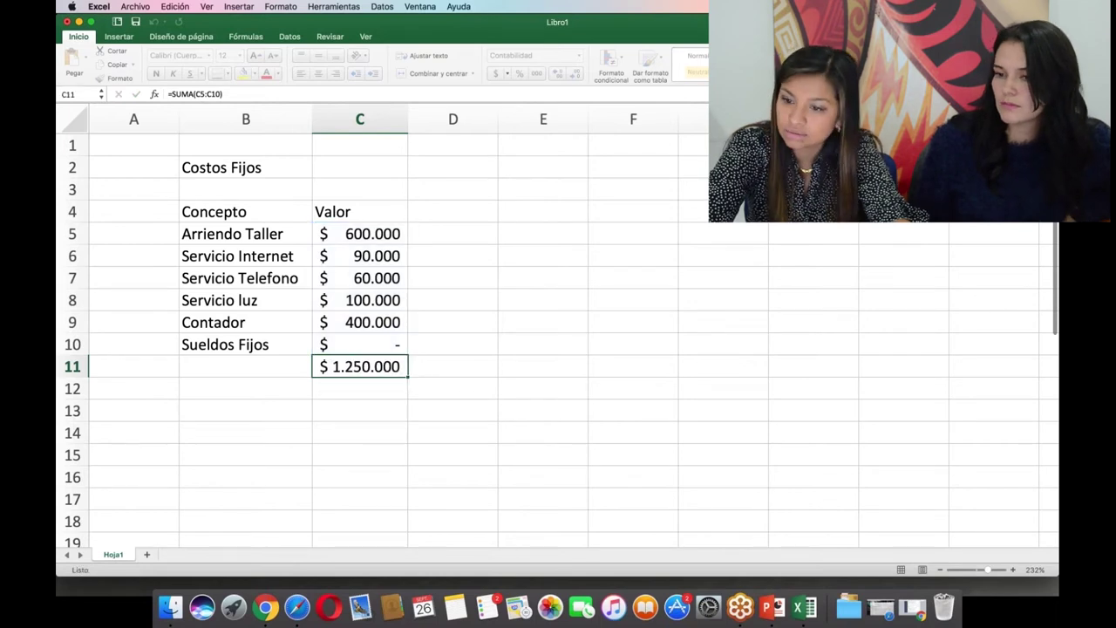
click(360, 324)
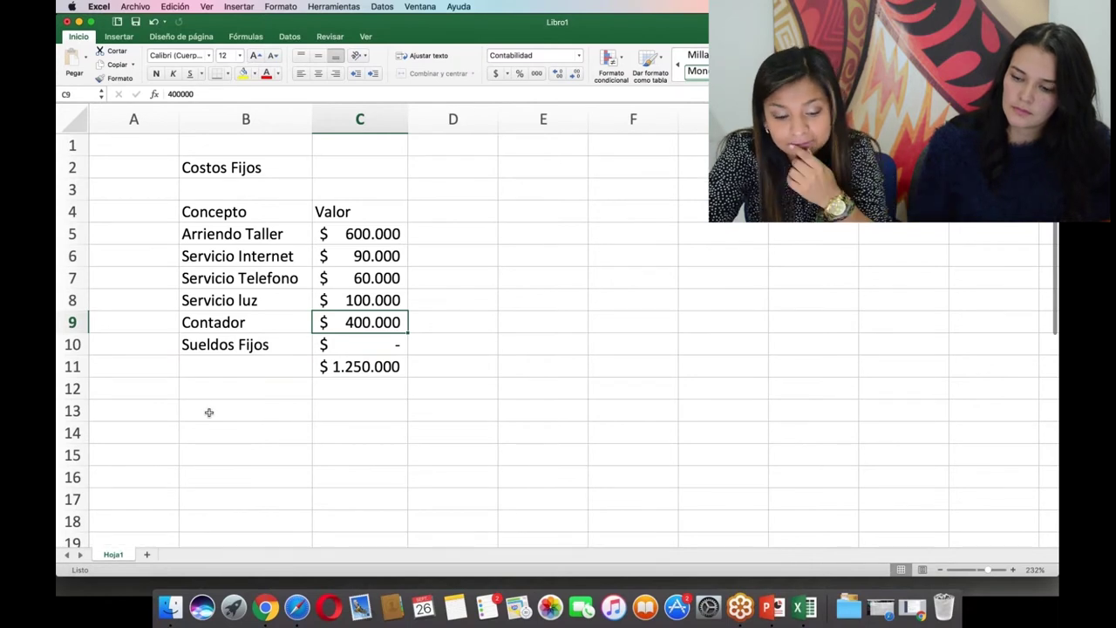
click(208, 412)
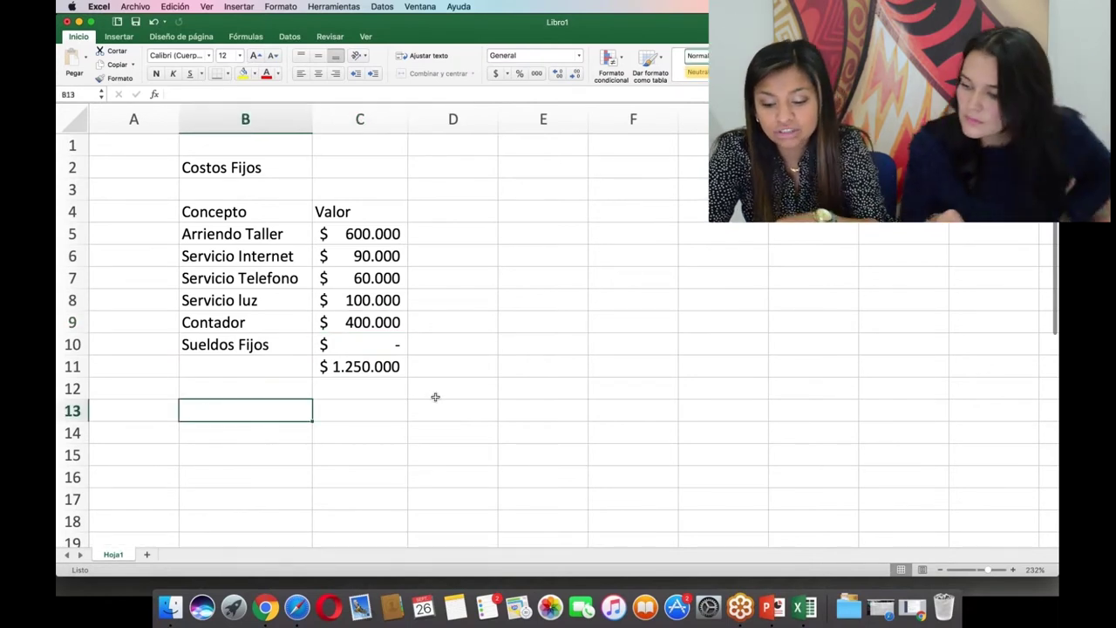
click(358, 324)
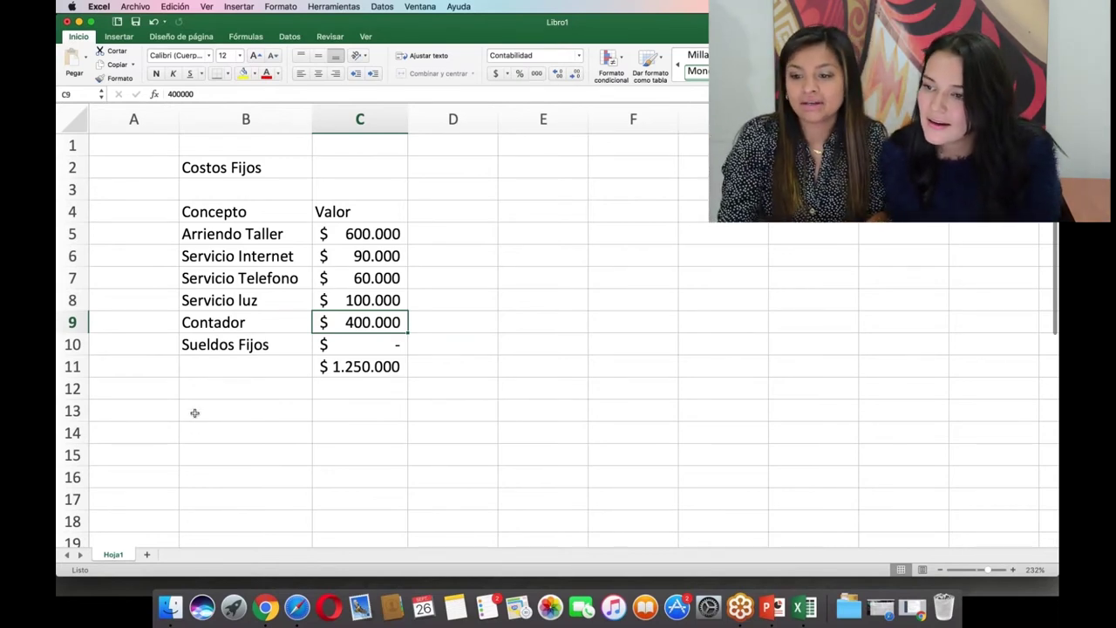
Label cell B11 as total and fill the total row B11:C11 with yellow.
click(249, 369)
text(total)
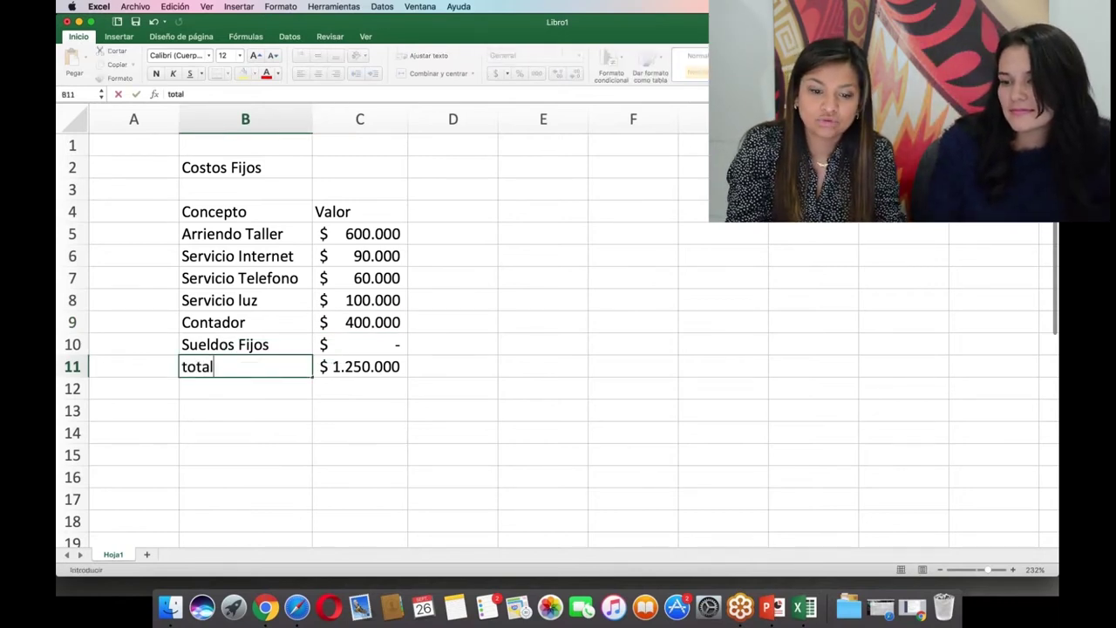
click(254, 412)
drag(259, 369, 359, 368)
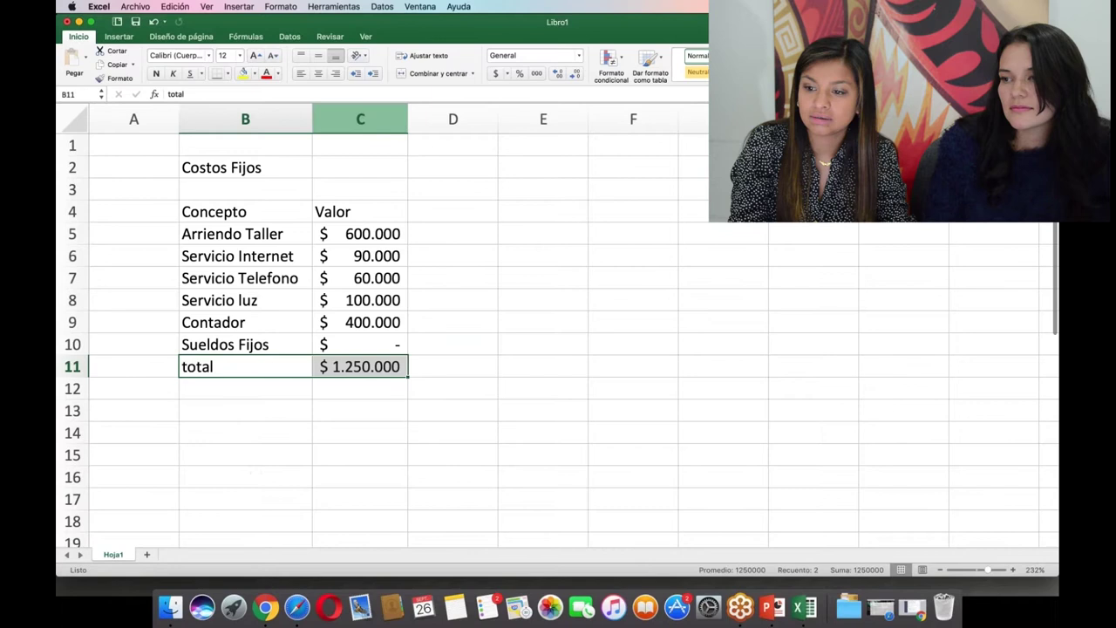
click(242, 75)
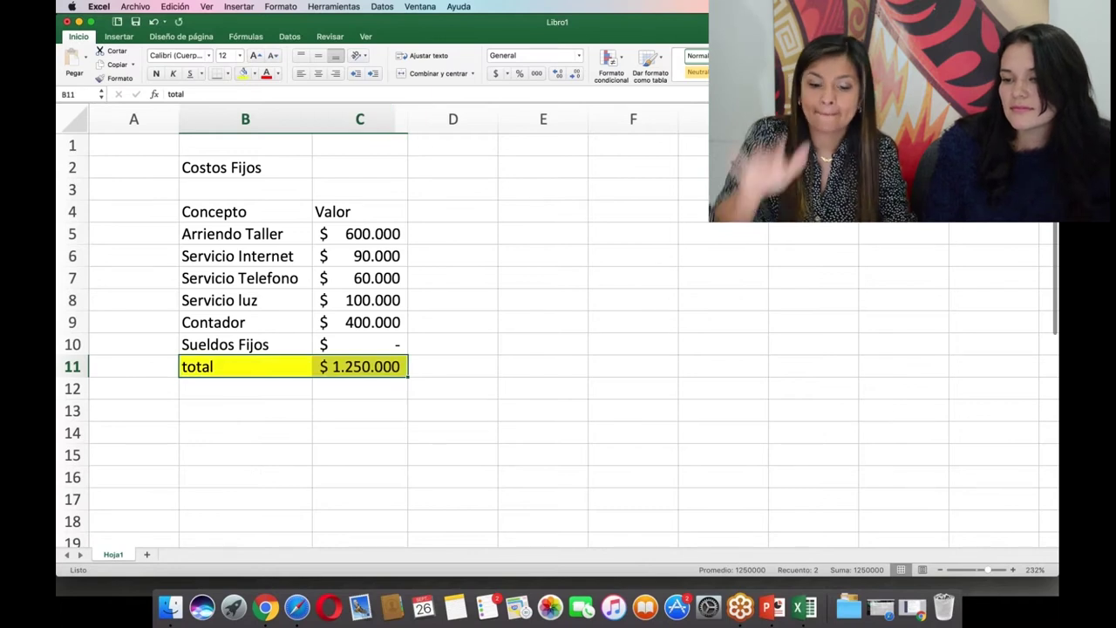
Enter the section title Costos producción in cell B14.
click(263, 431)
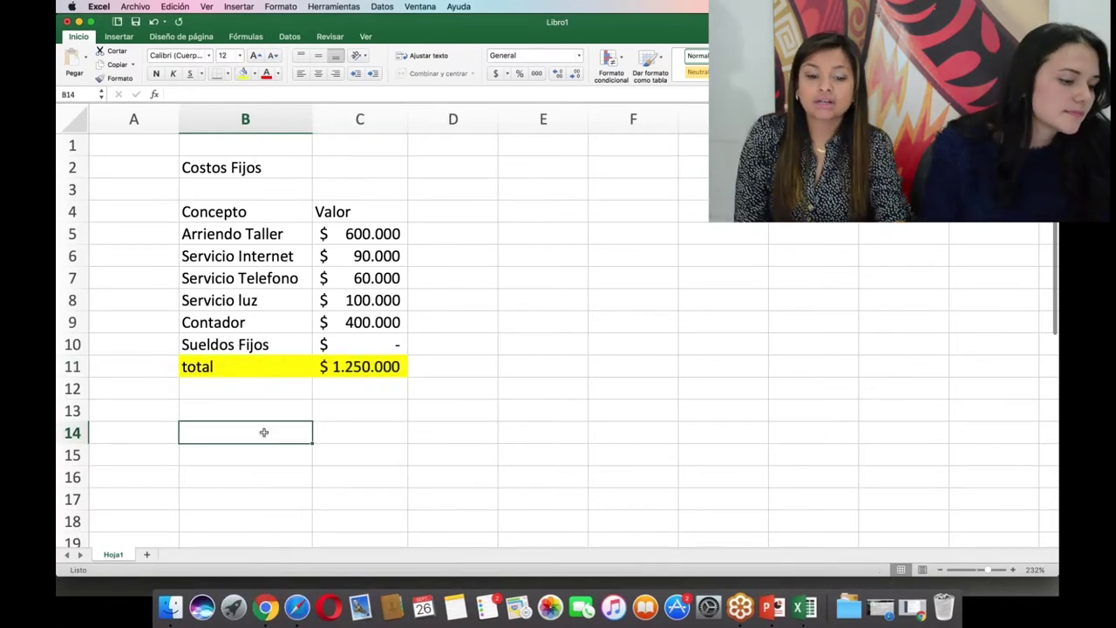
text(Co)
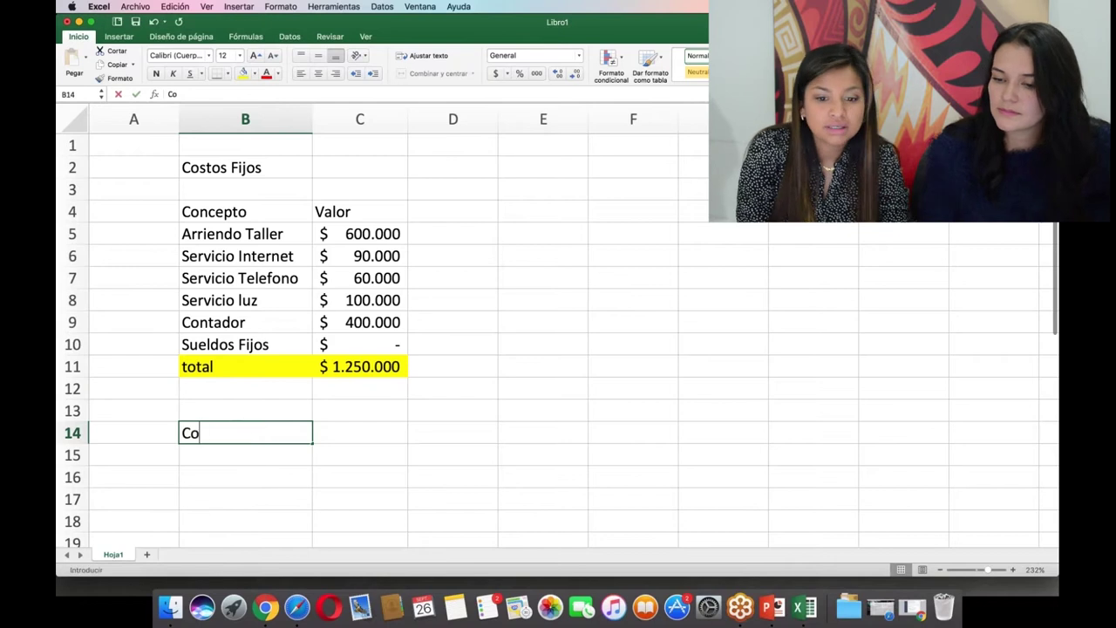
text(stos producci)
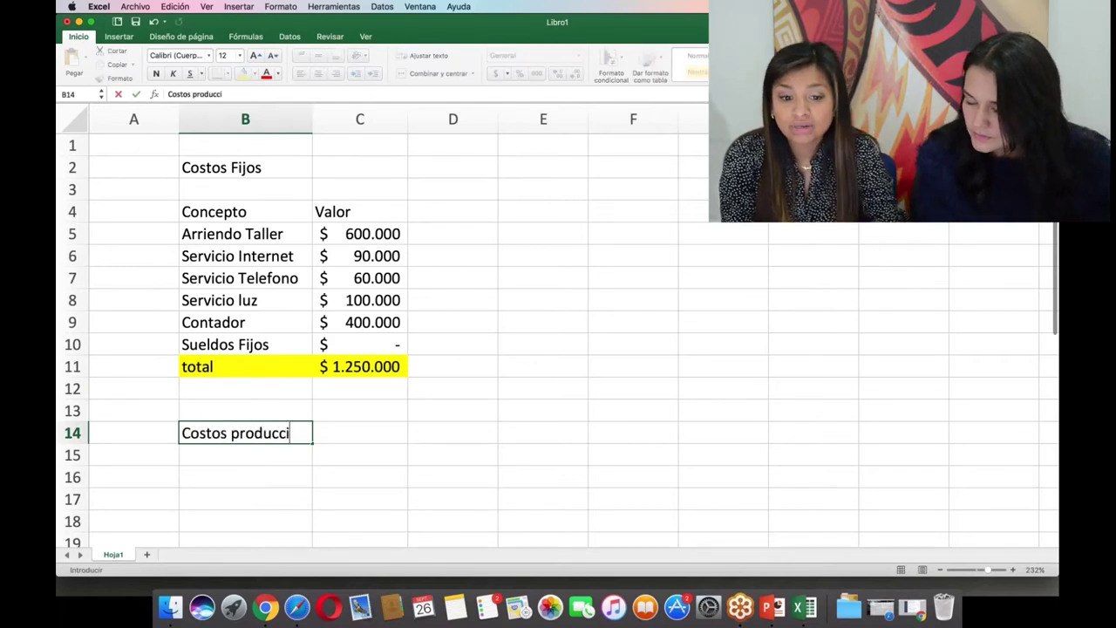
text(ón)
key(Return)
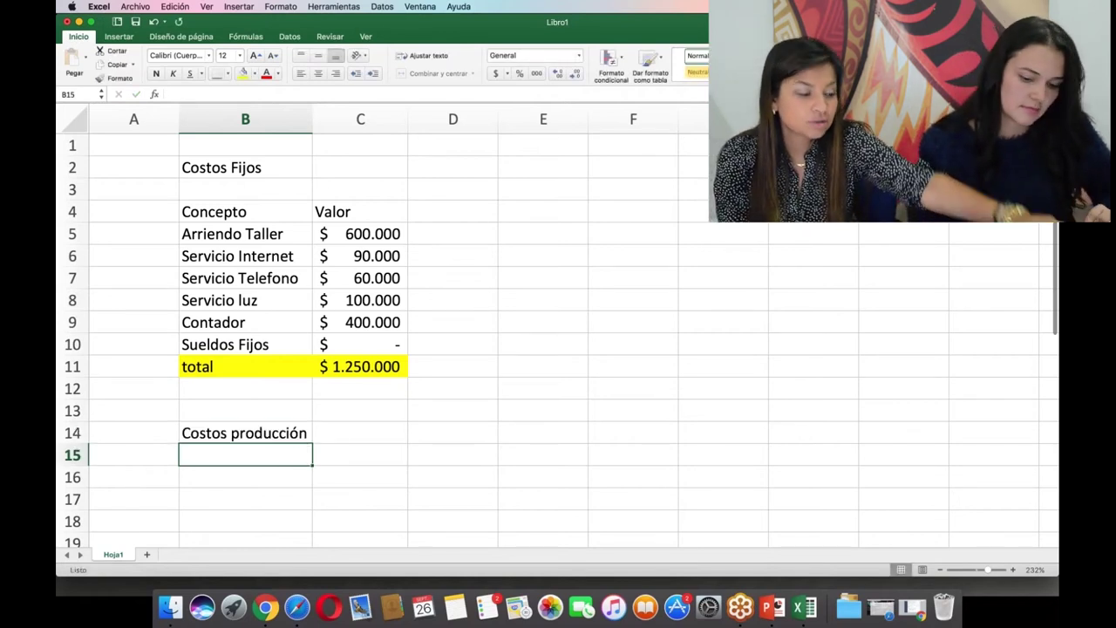
Change the title in cell B14 to Costos variables producción.
click(254, 424)
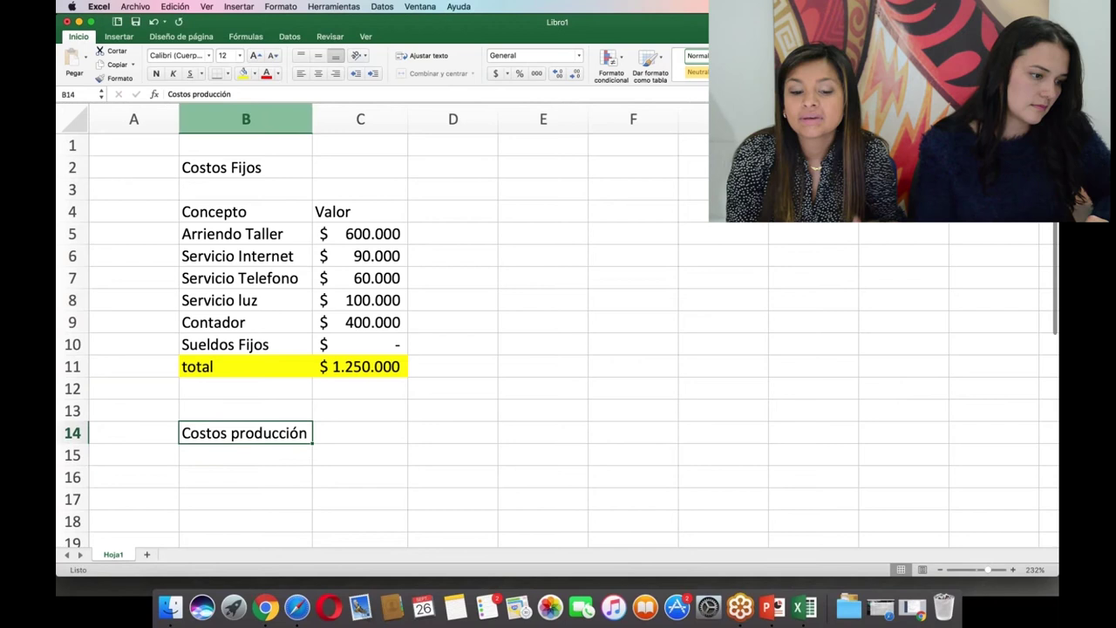
click(192, 94)
text(vaia)
key(BackSpace)
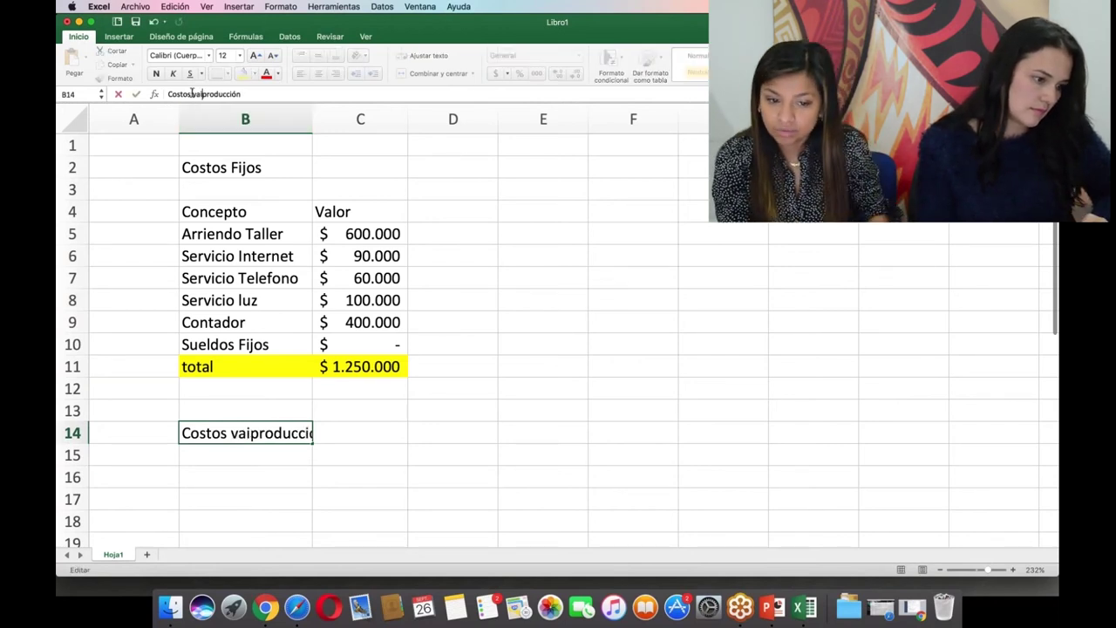
key(BackSpace)
text(riables)
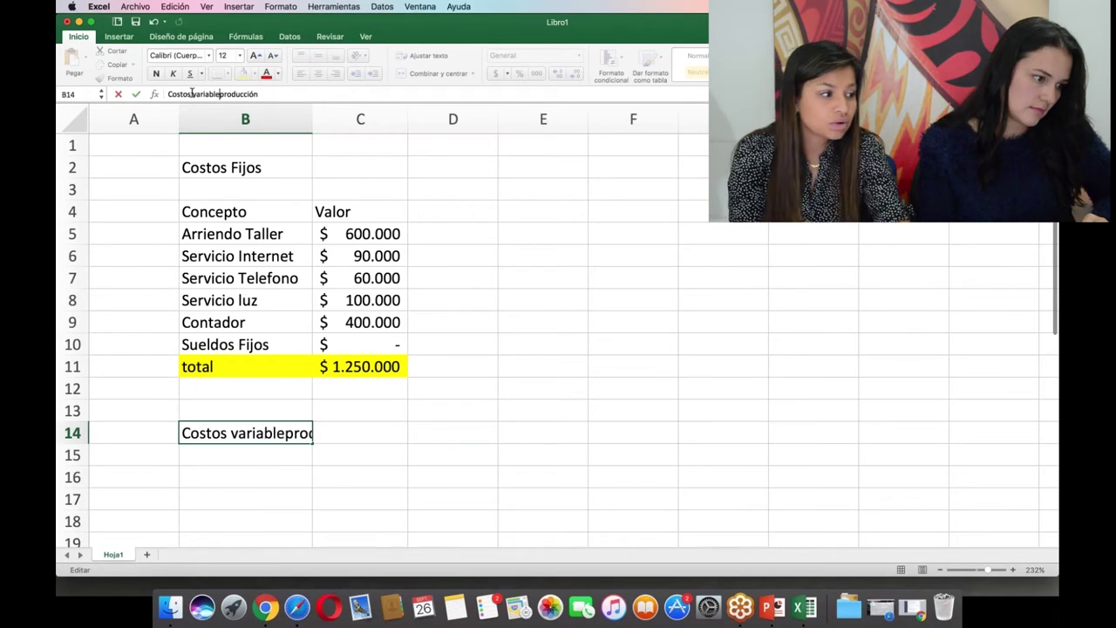
click(257, 459)
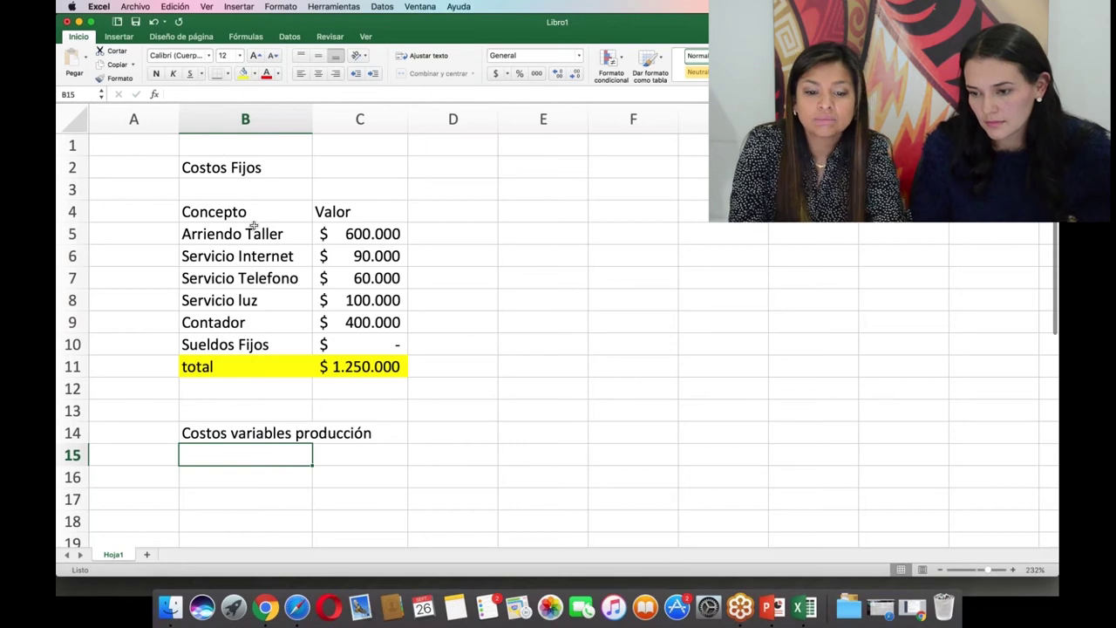
Center the Concepto and Valor headers in cells B4:C4.
click(295, 210)
drag(295, 210, 337, 212)
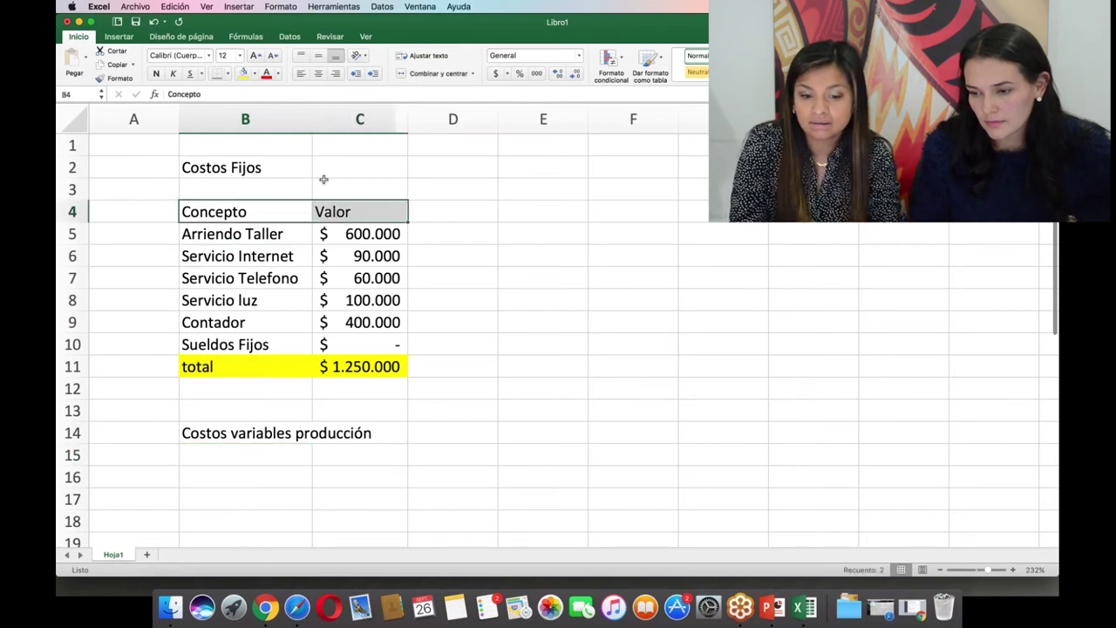
click(318, 74)
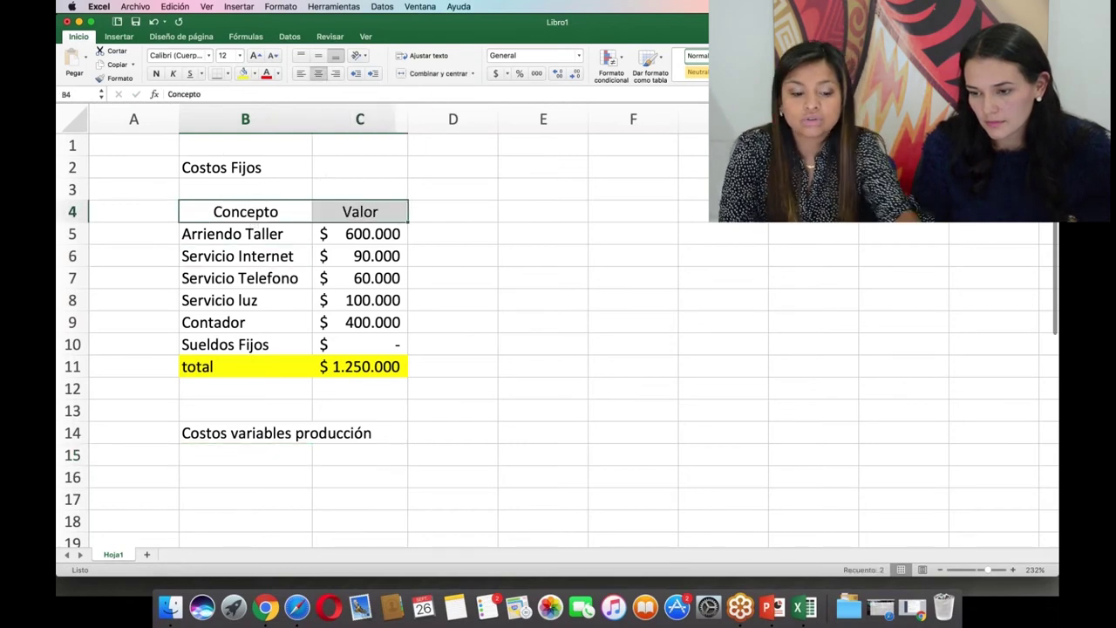
click(239, 456)
click(239, 482)
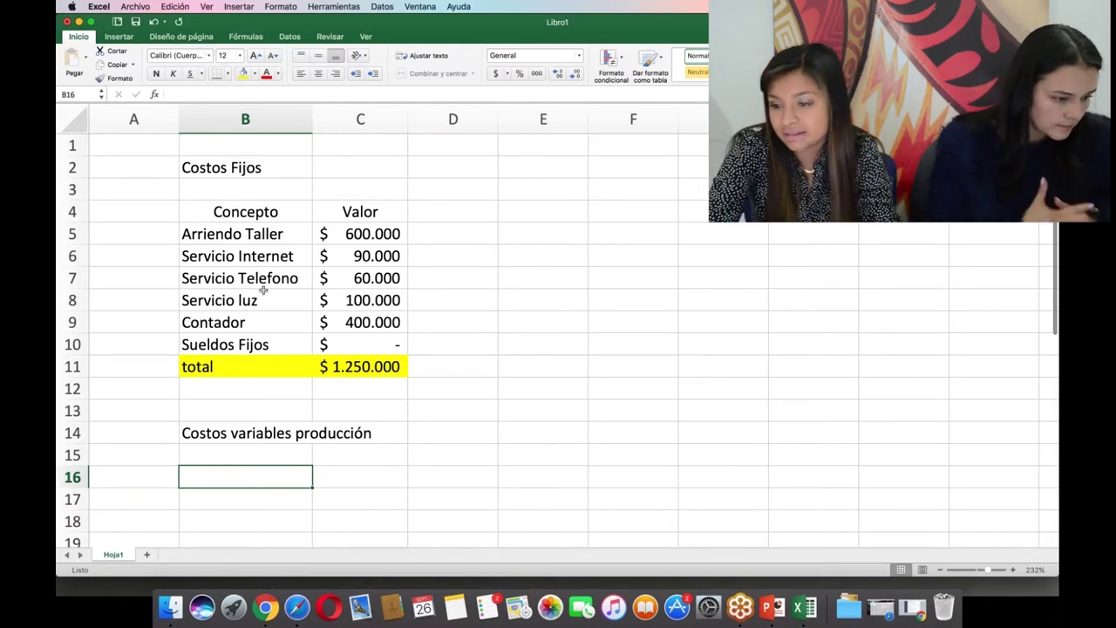
Apply a thick box border around the fixed-cost table B4:C11 and around its header row B4:C4.
click(253, 212)
drag(330, 256, 352, 353)
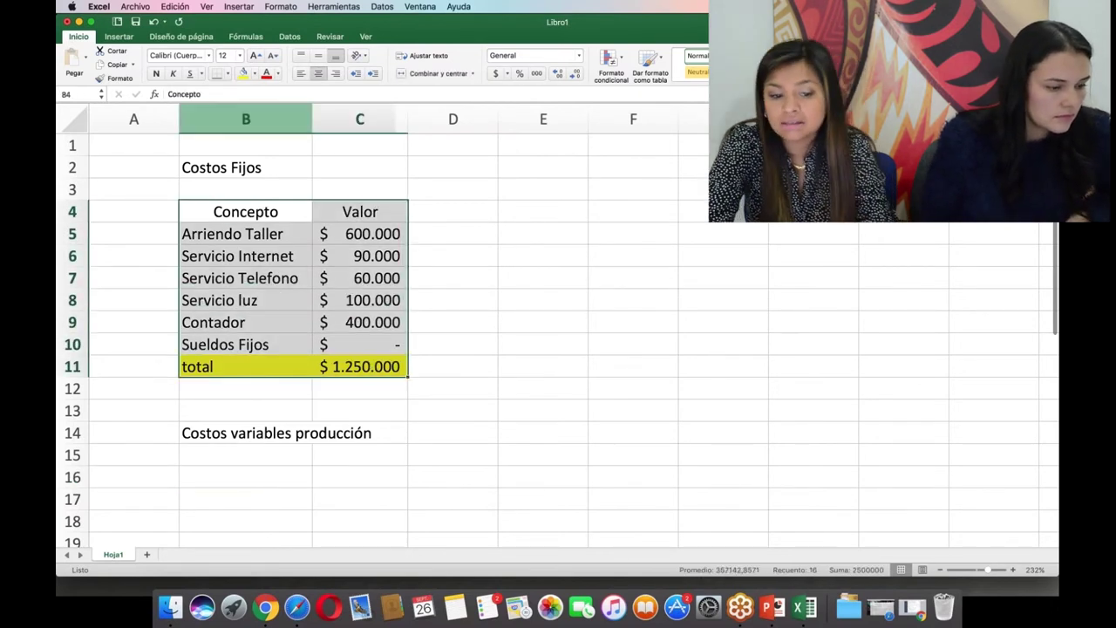
click(228, 75)
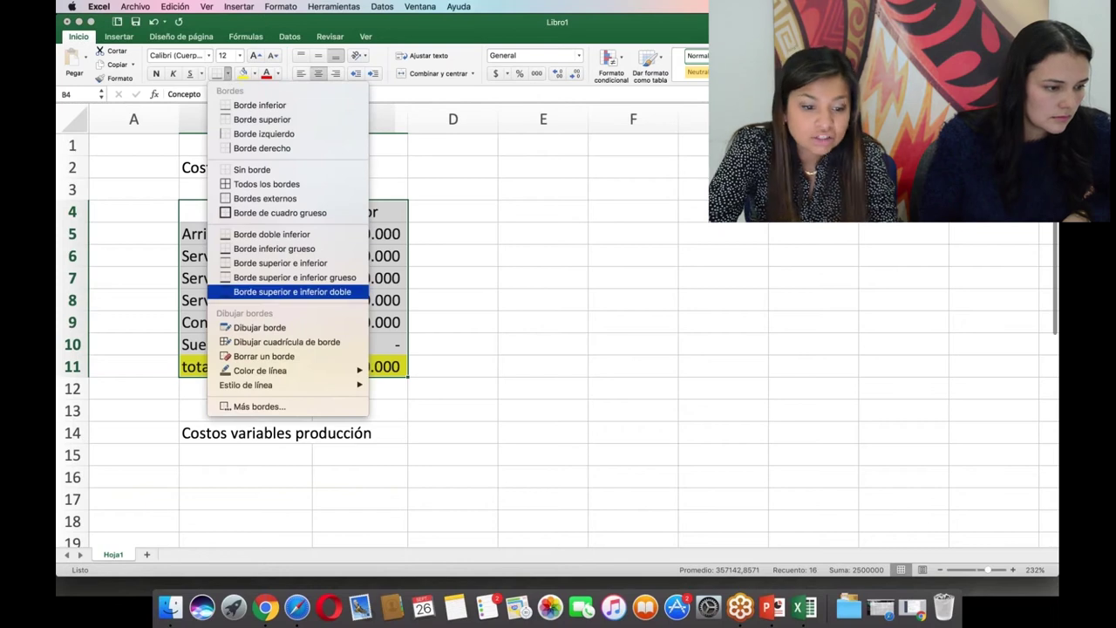
click(253, 213)
drag(232, 211, 322, 210)
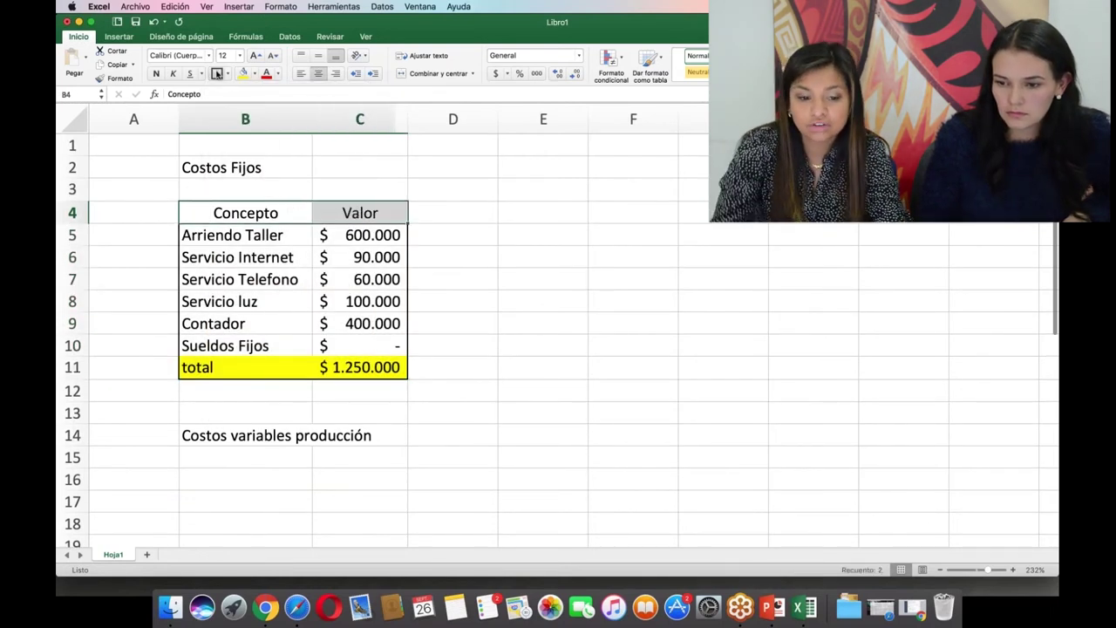
click(217, 74)
click(522, 218)
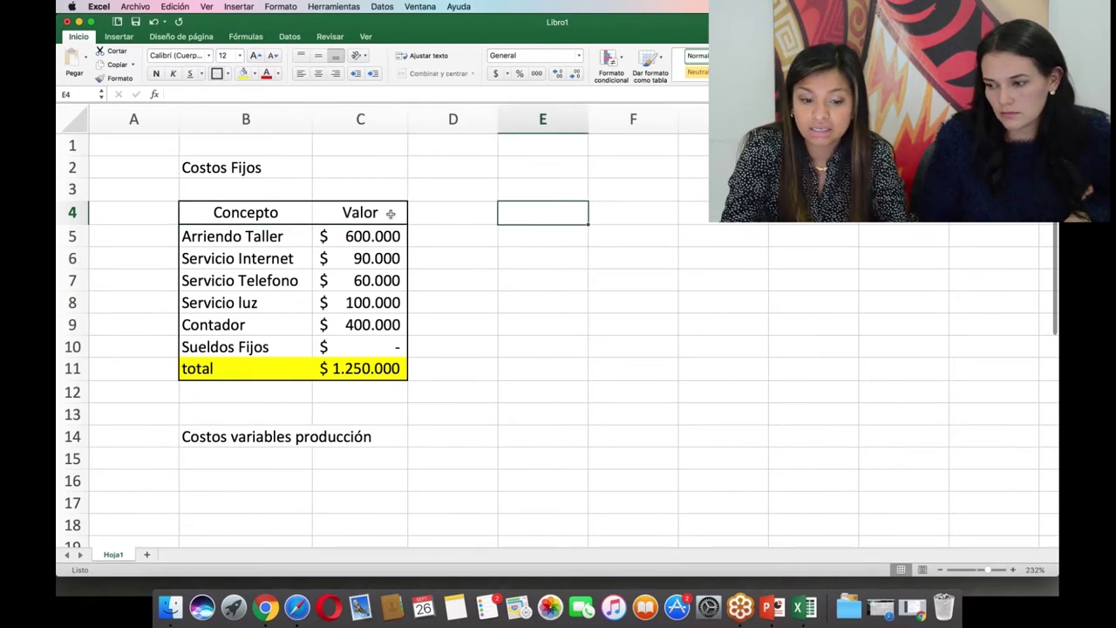
Fill the fixed-cost values in cells C5:C10 with the blue theme color.
click(370, 235)
drag(371, 234, 375, 340)
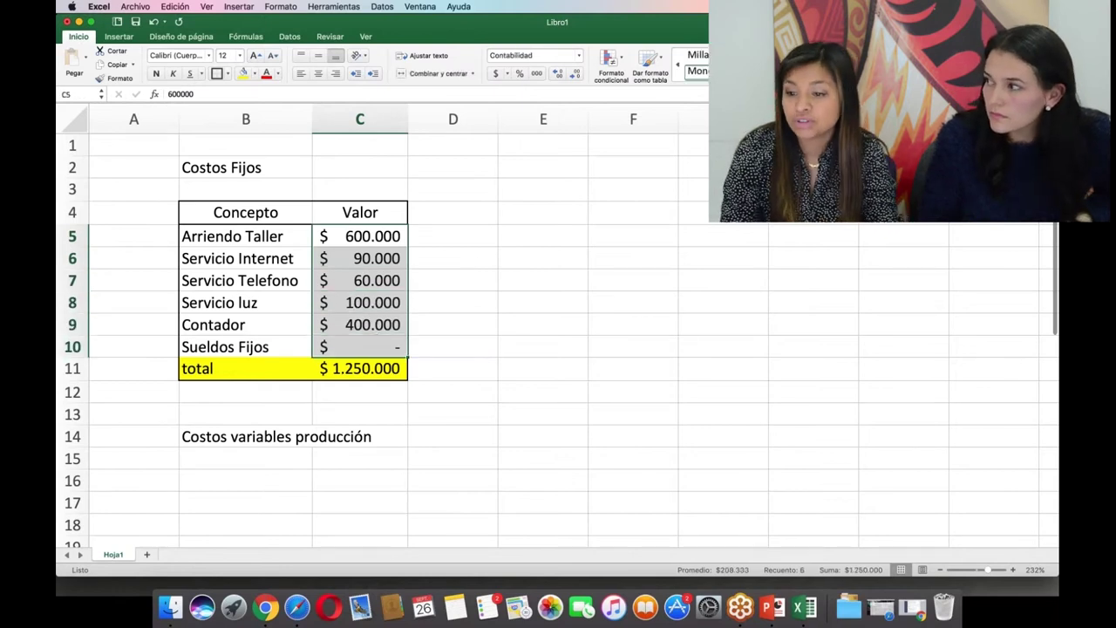
click(256, 75)
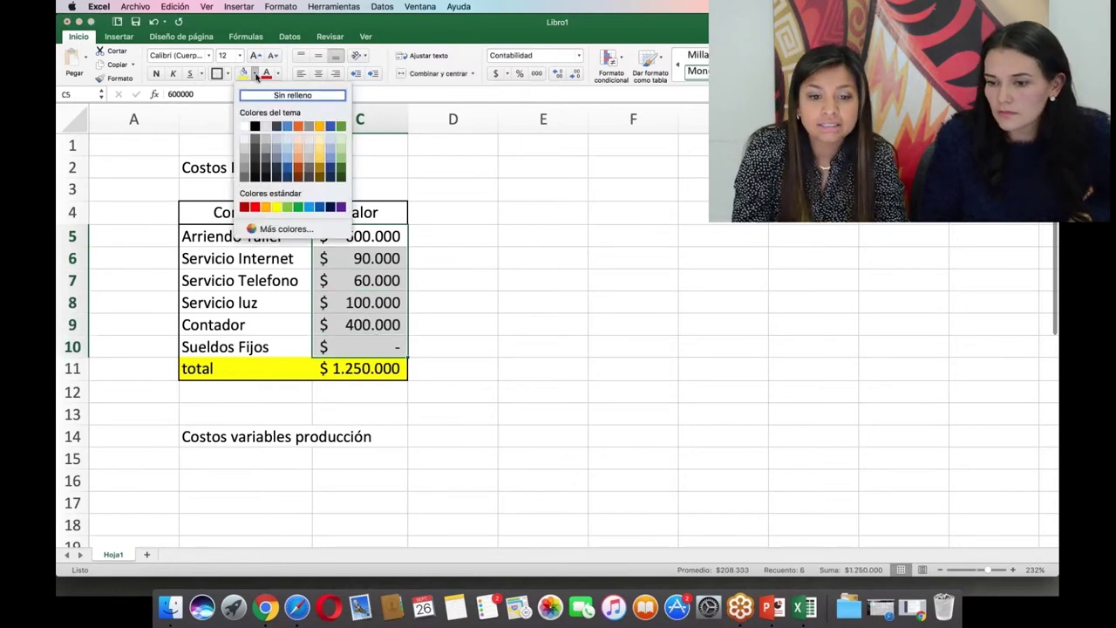
click(288, 127)
Add the note "Celdas azules son cambiantes mes a mes" in cell D2.
click(462, 167)
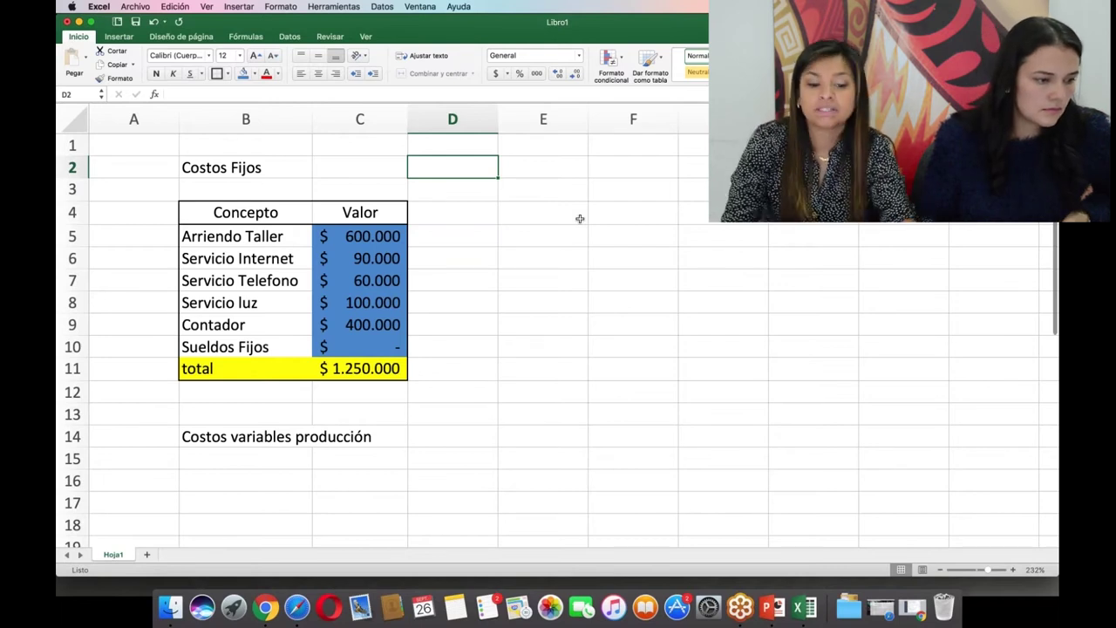
text(Celdas )
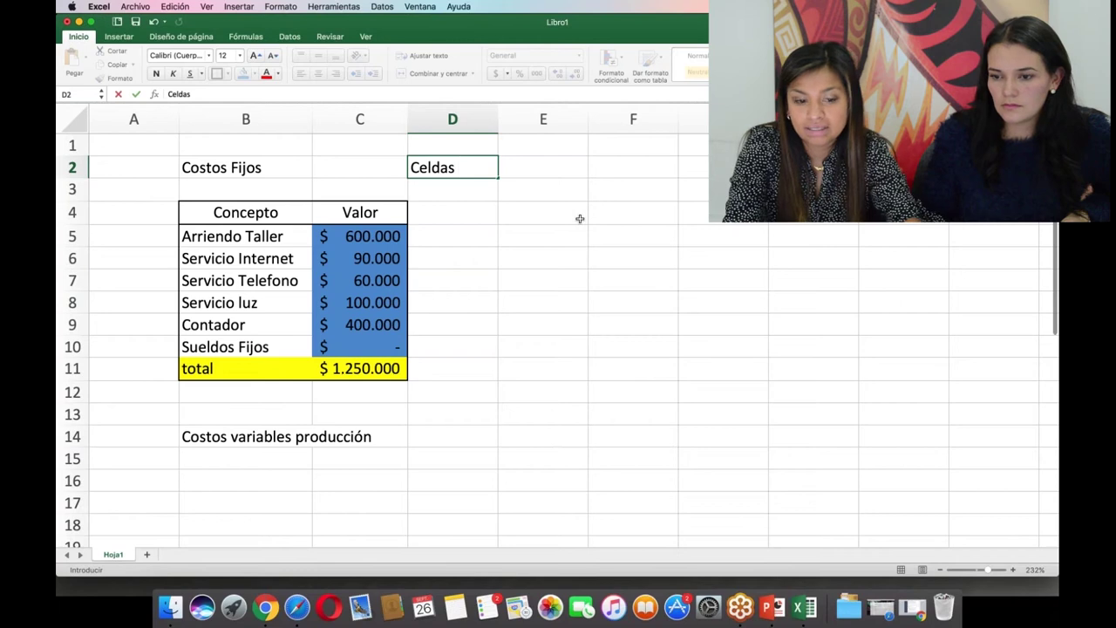
text(azules)
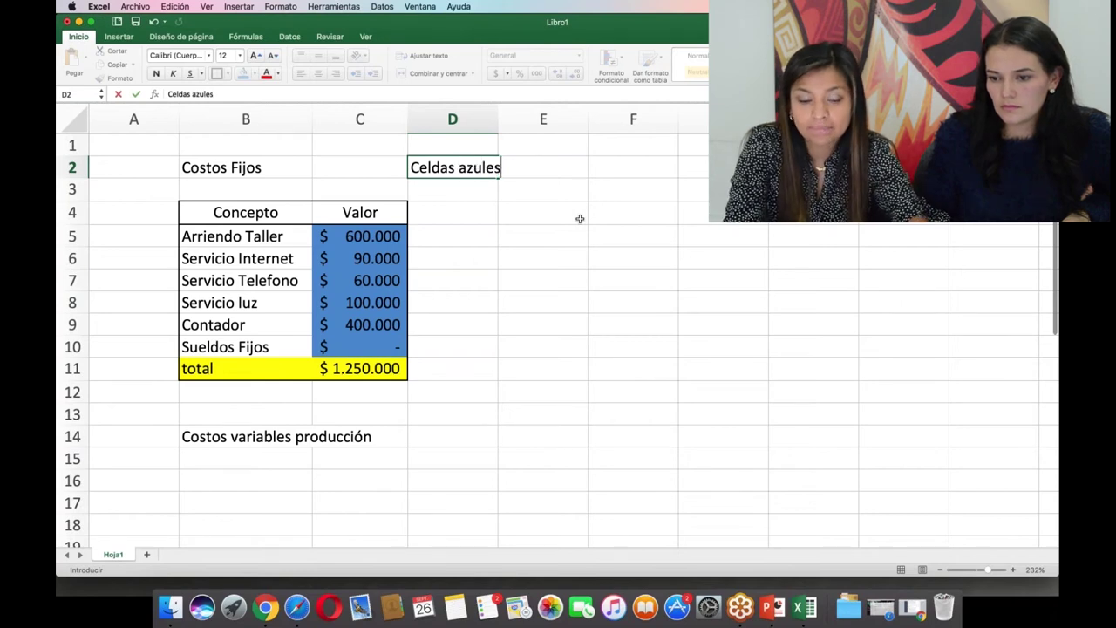
text( son cambia)
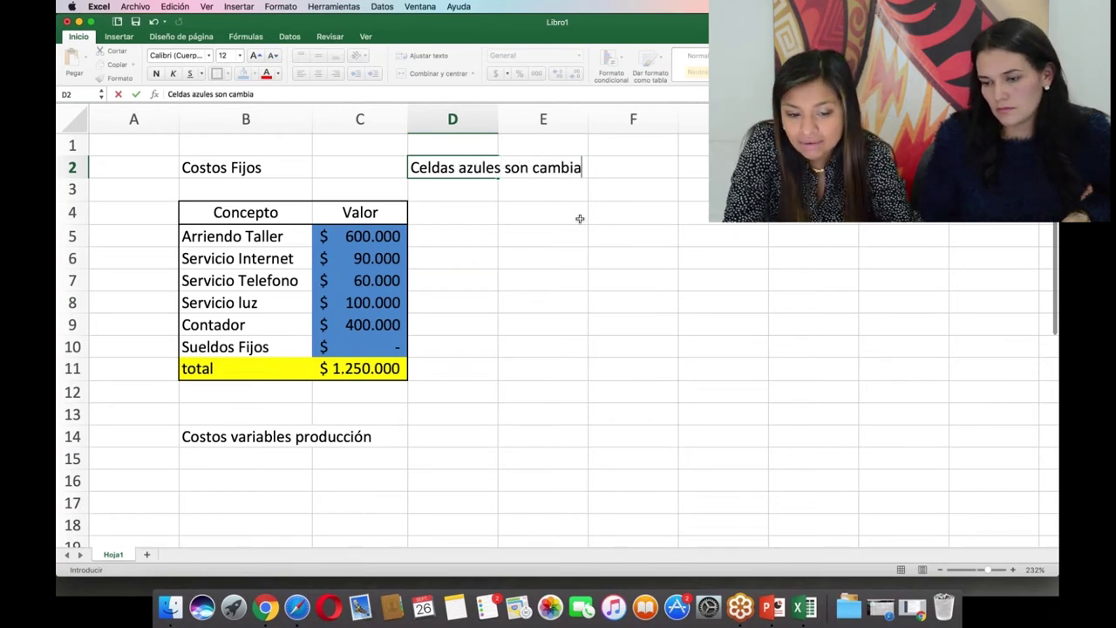
text(ntes mes a me)
text(s)
key(Return)
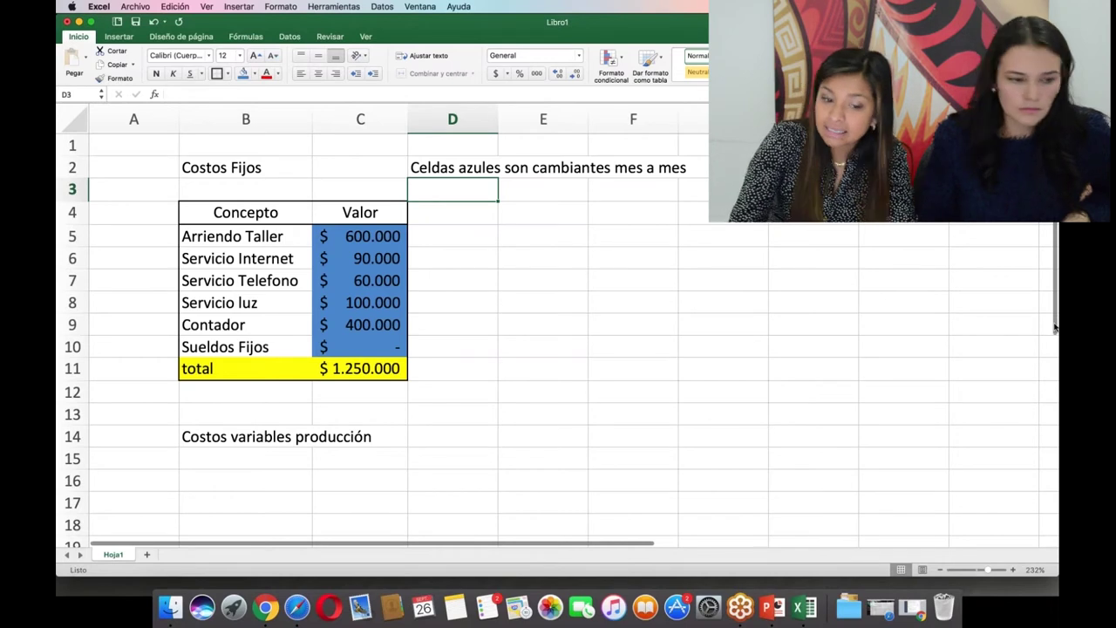
scroll(1056, 346, down, 1)
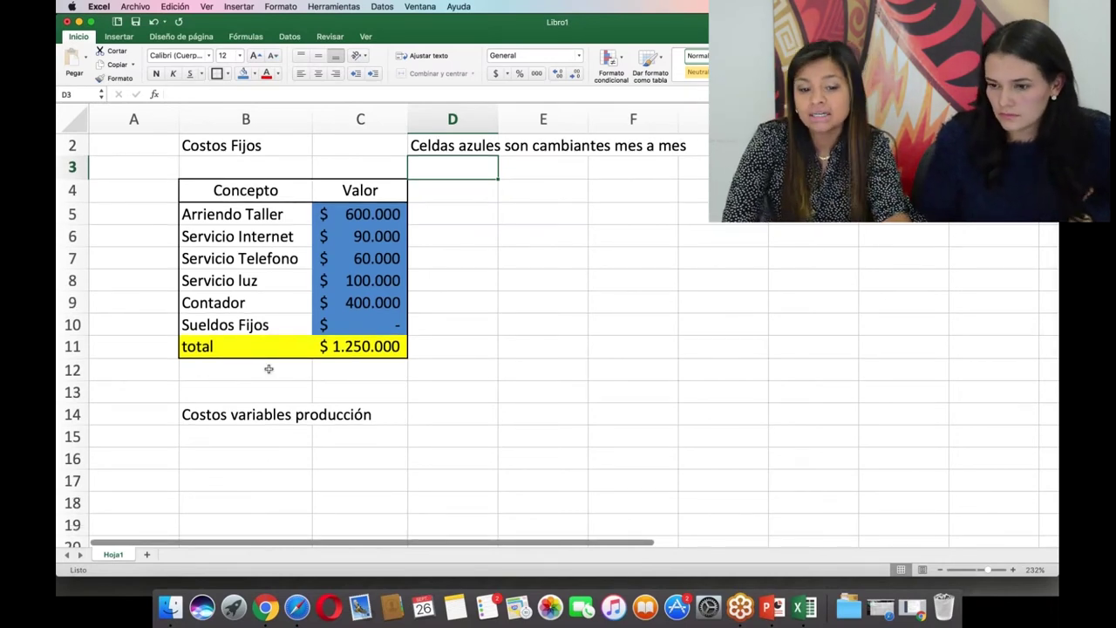
click(264, 188)
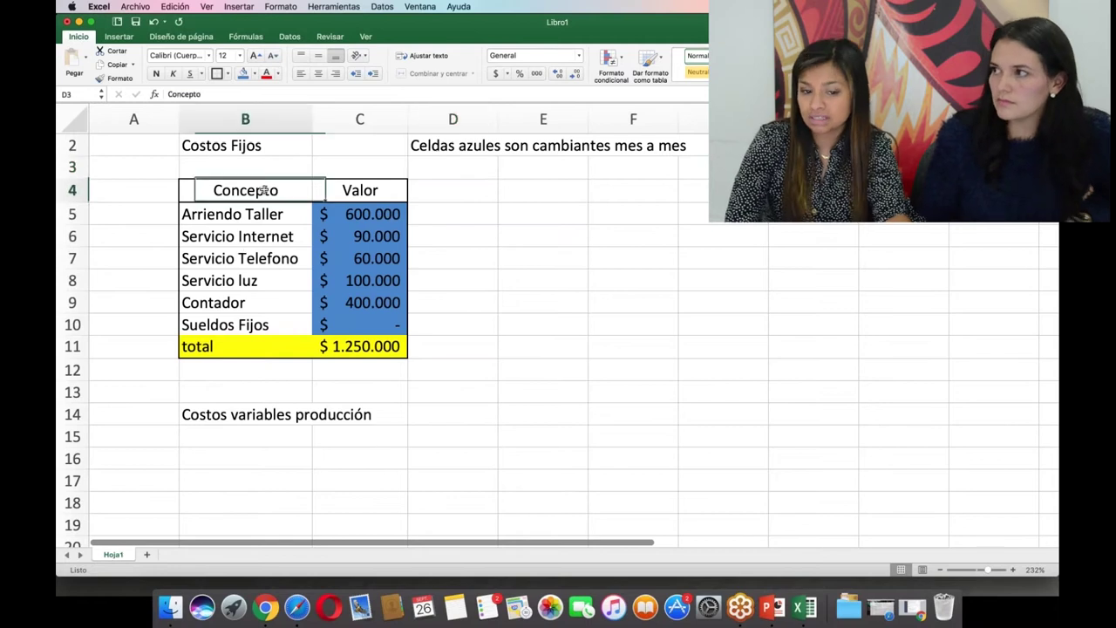
drag(263, 190, 358, 190)
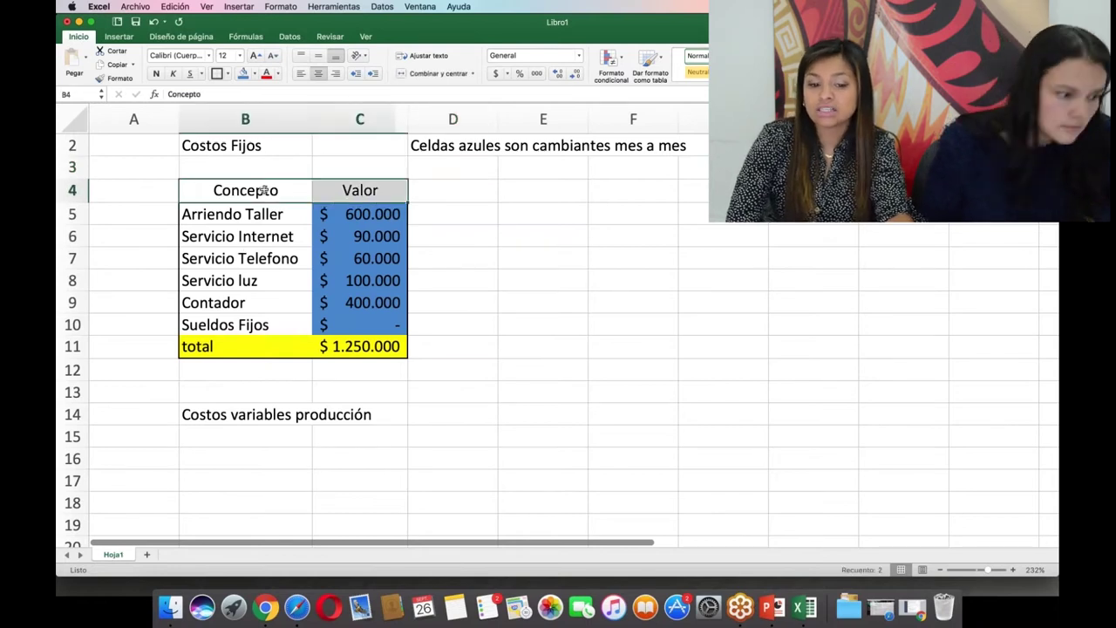
text(c)
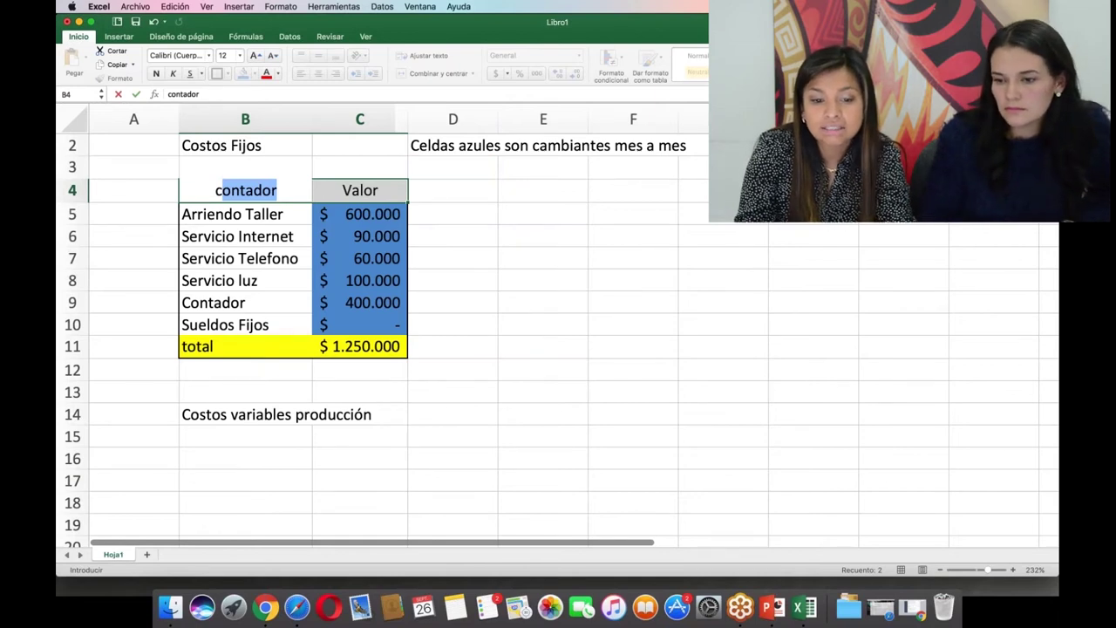
key(Escape)
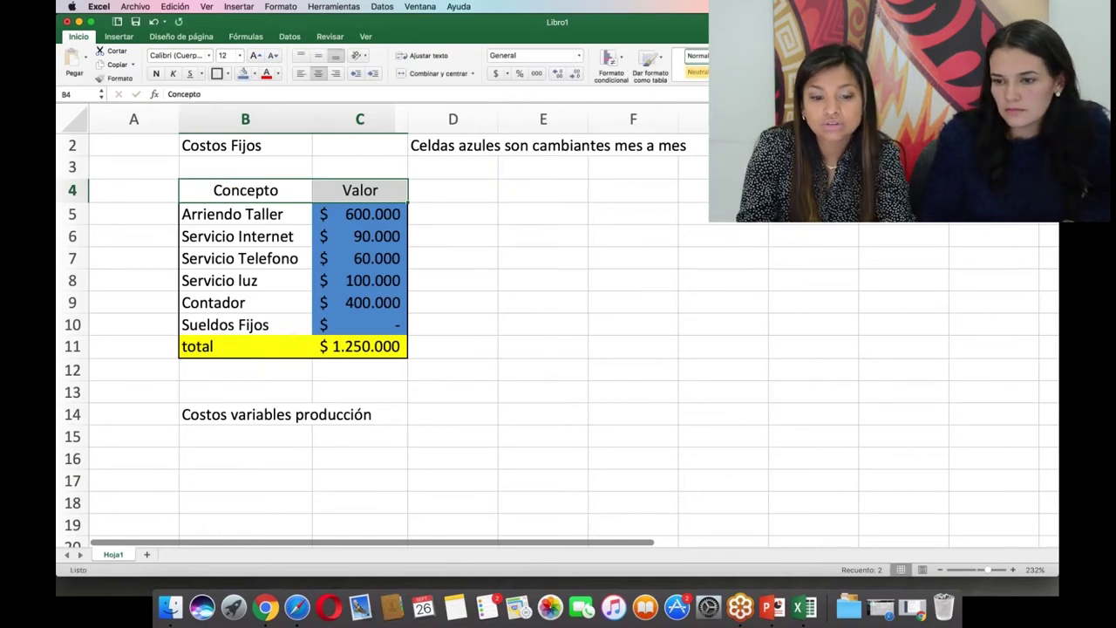
Enter the headers Concepto in cell B16 and Valor in cell C16 for the variable production costs table.
click(279, 450)
text(Conc)
text(epto)
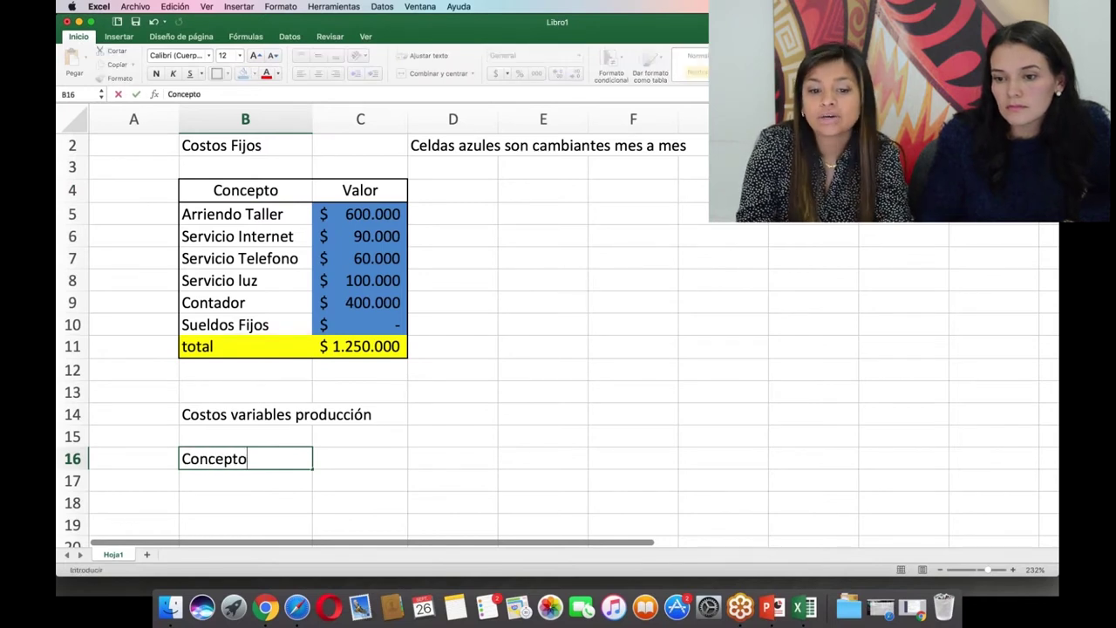
key(Tab)
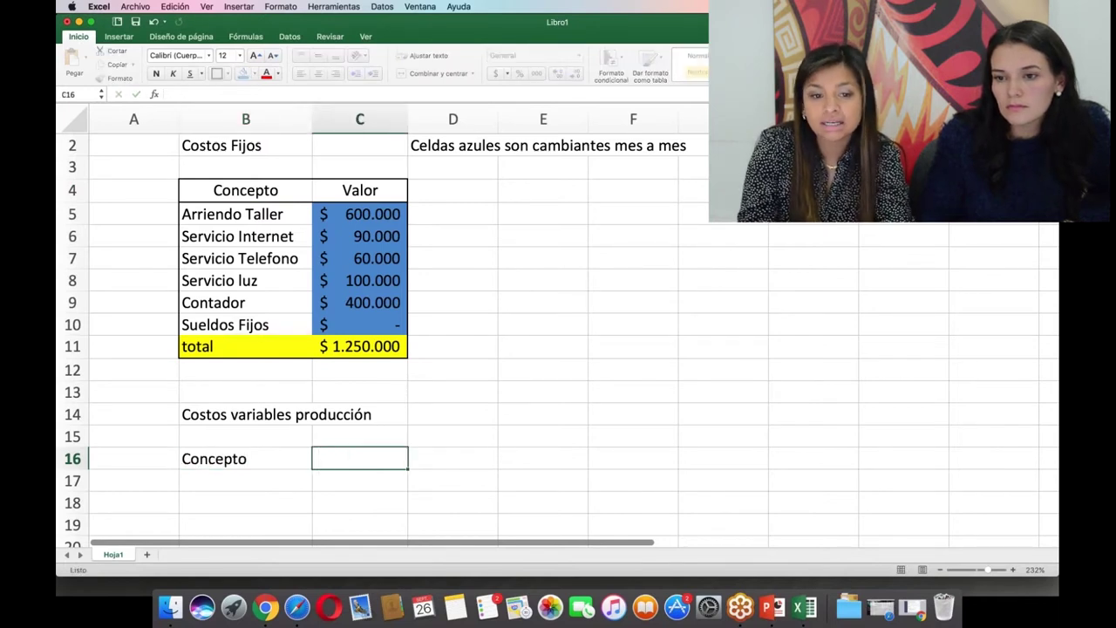
text(Valor)
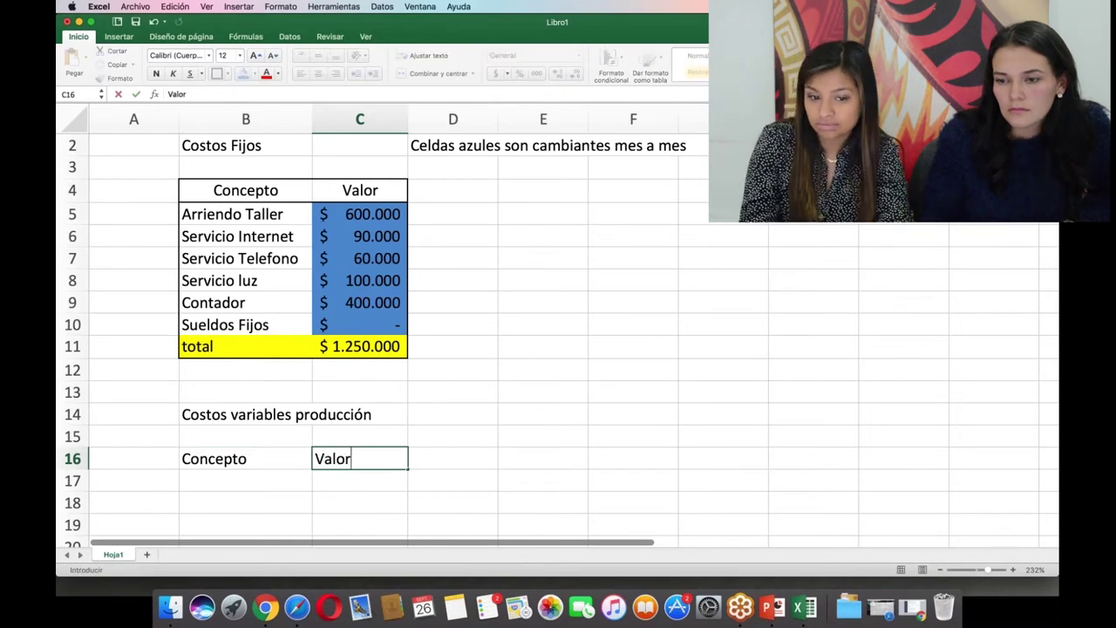
Add the first item of the variable production costs table, Tela Fliz rojo in B17 with the value 4500 in C17.
key(Return)
key(Left)
key(Down)
key(Down)
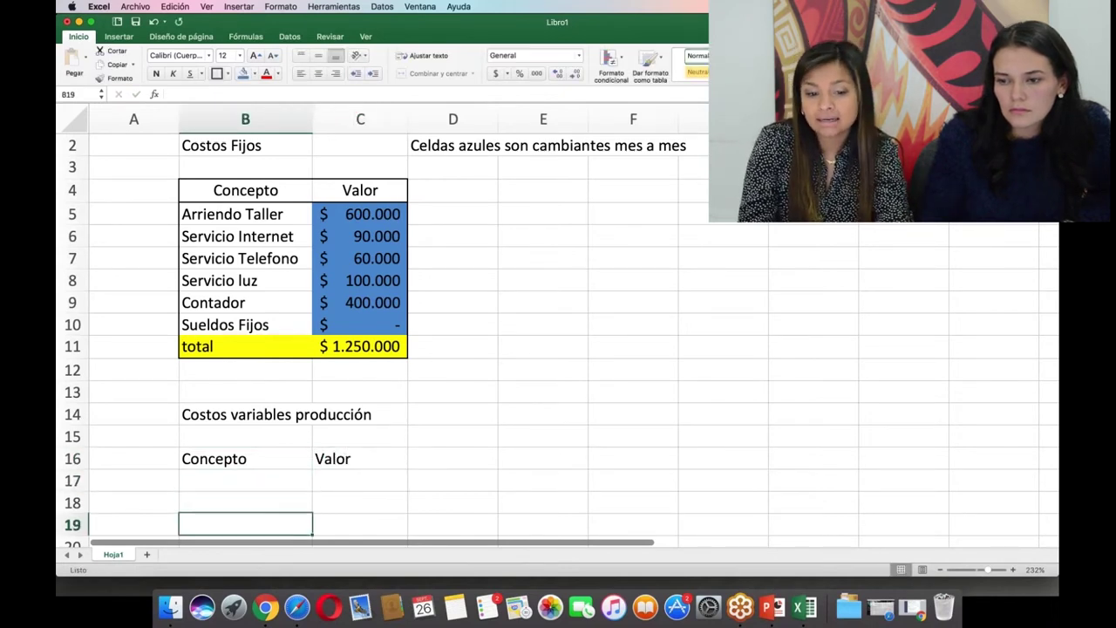
key(Down)
key(Down)
key(Up)
key(Up)
key(Up)
key(Up)
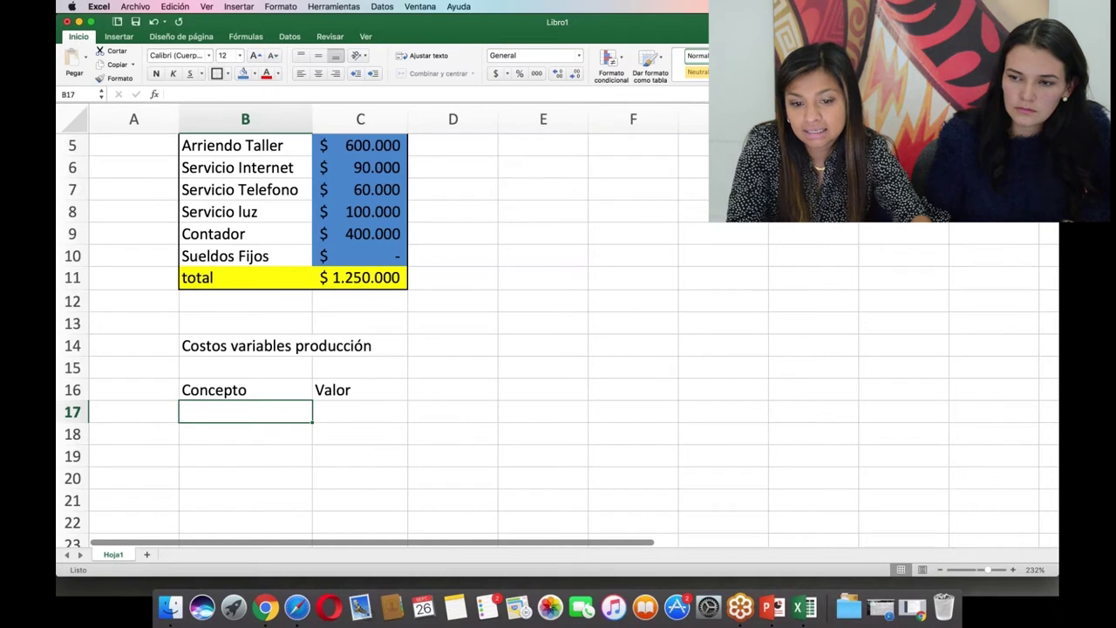
text(Tela)
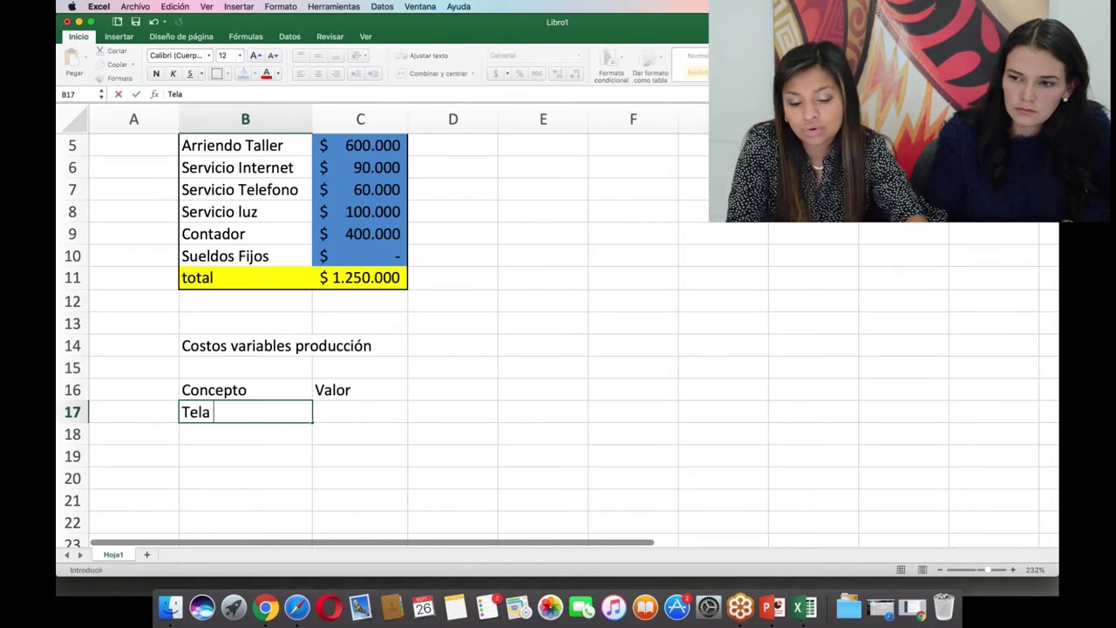
text( Fliz)
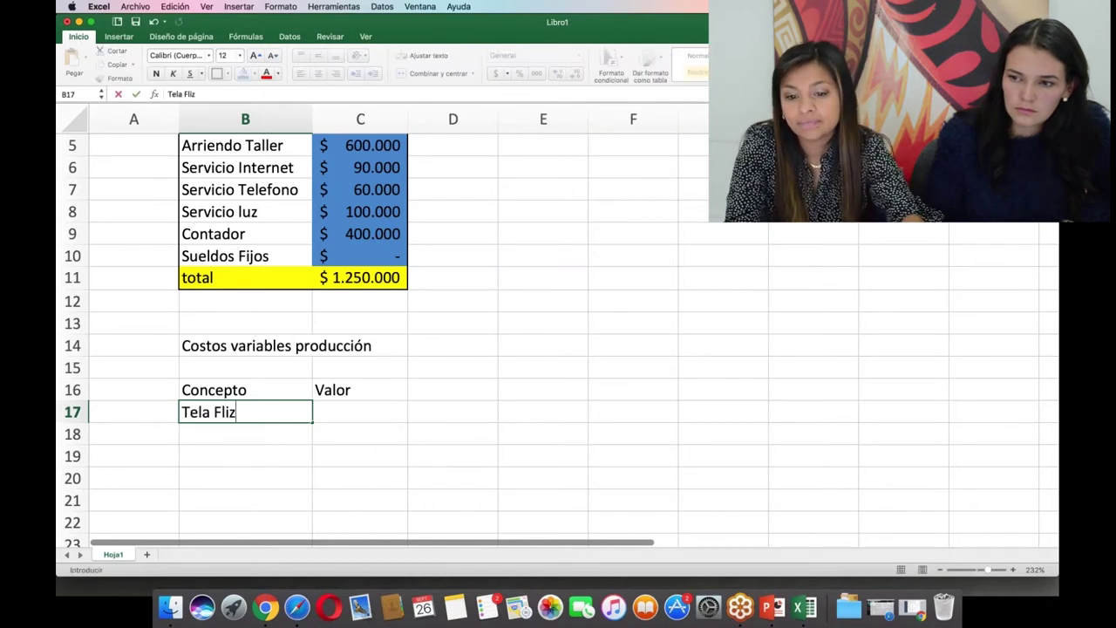
text( rojo)
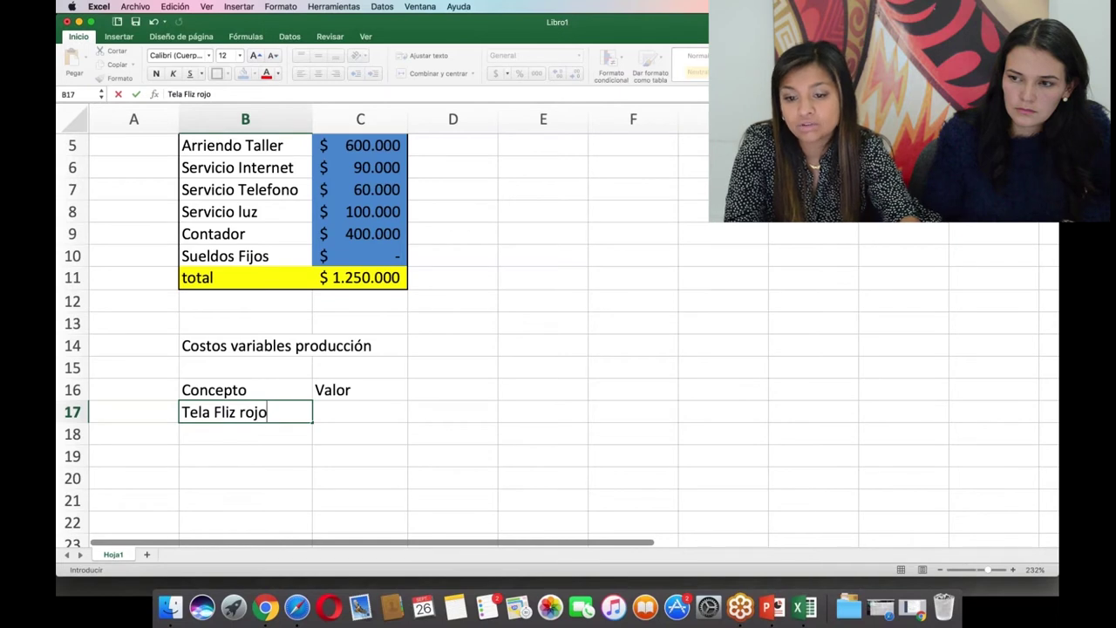
key(Tab)
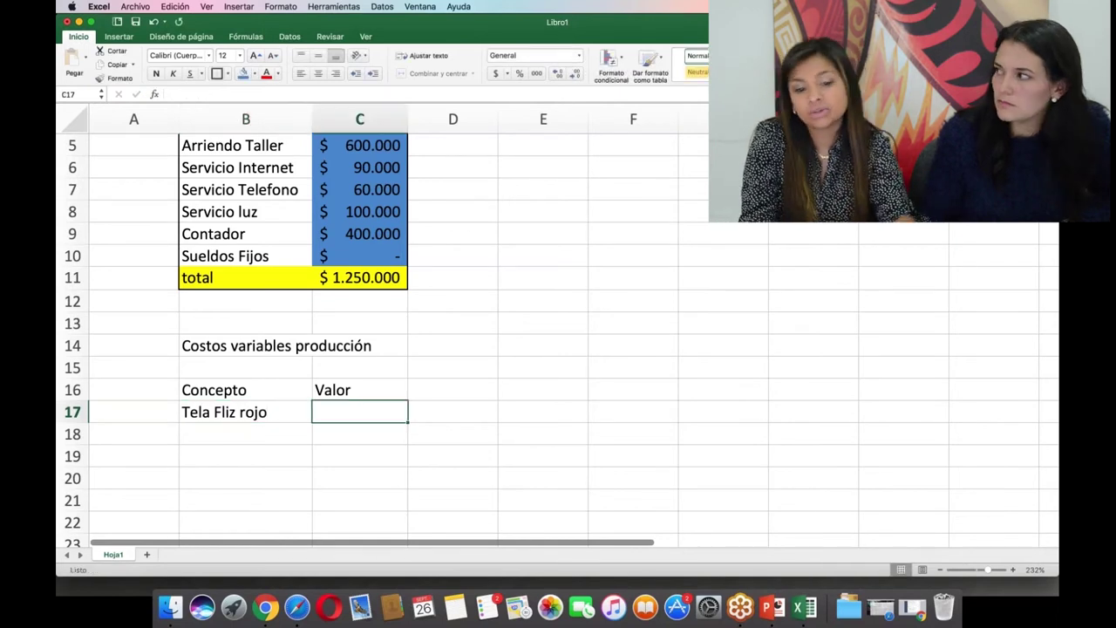
text(4500)
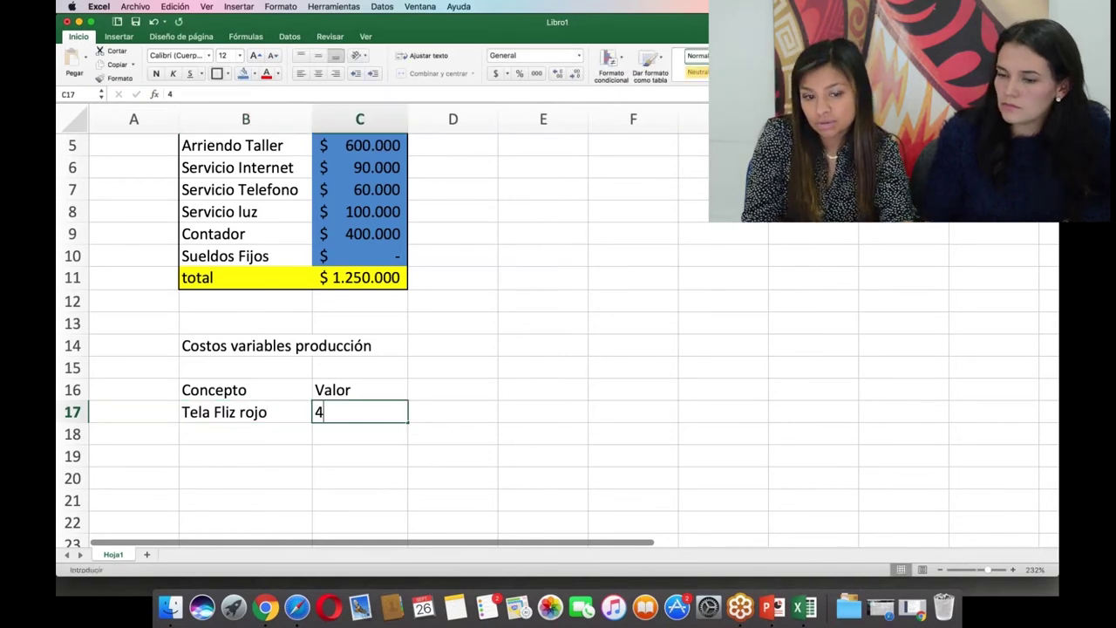
key(Return)
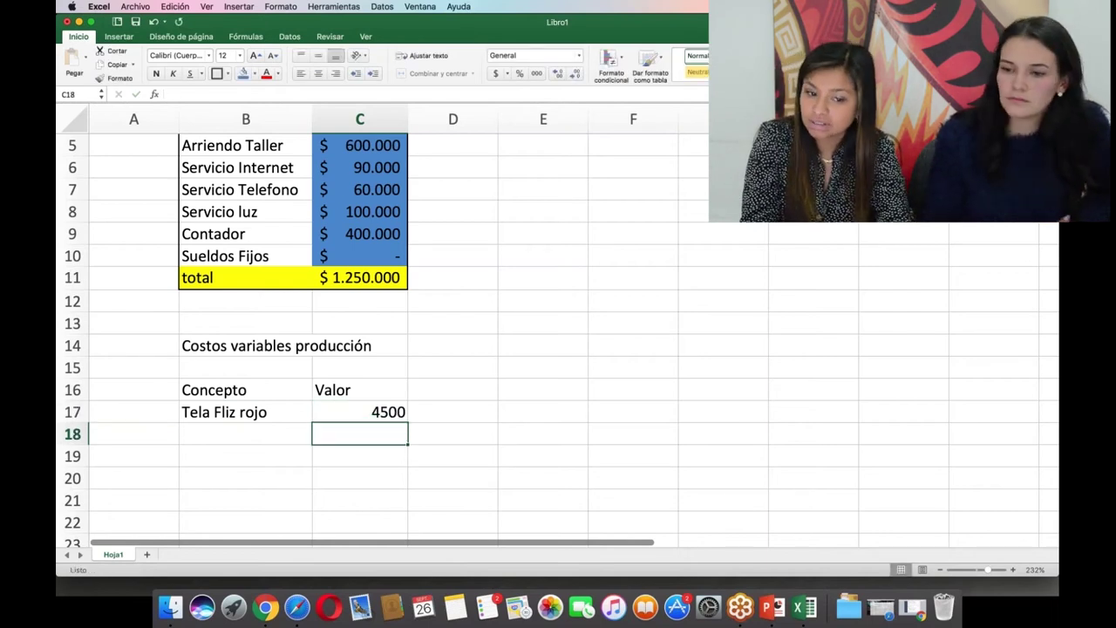
Enter Tela piel de conejo in B18 with the value 6000 in C18, and apply the accounting currency format to C17:C18.
click(245, 434)
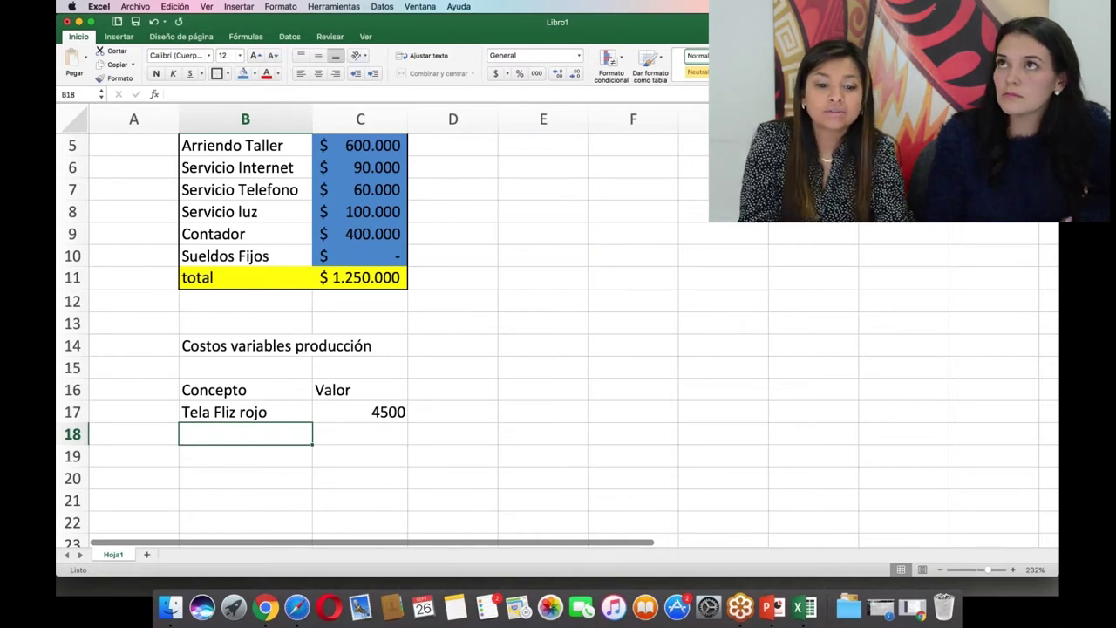
text(Tela )
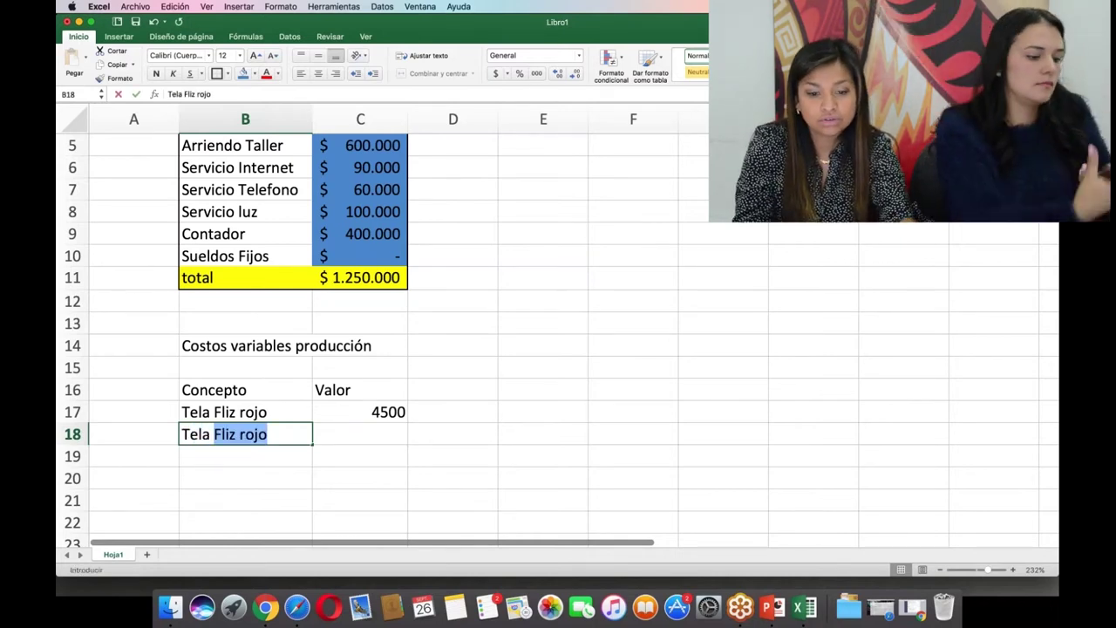
text(piel d)
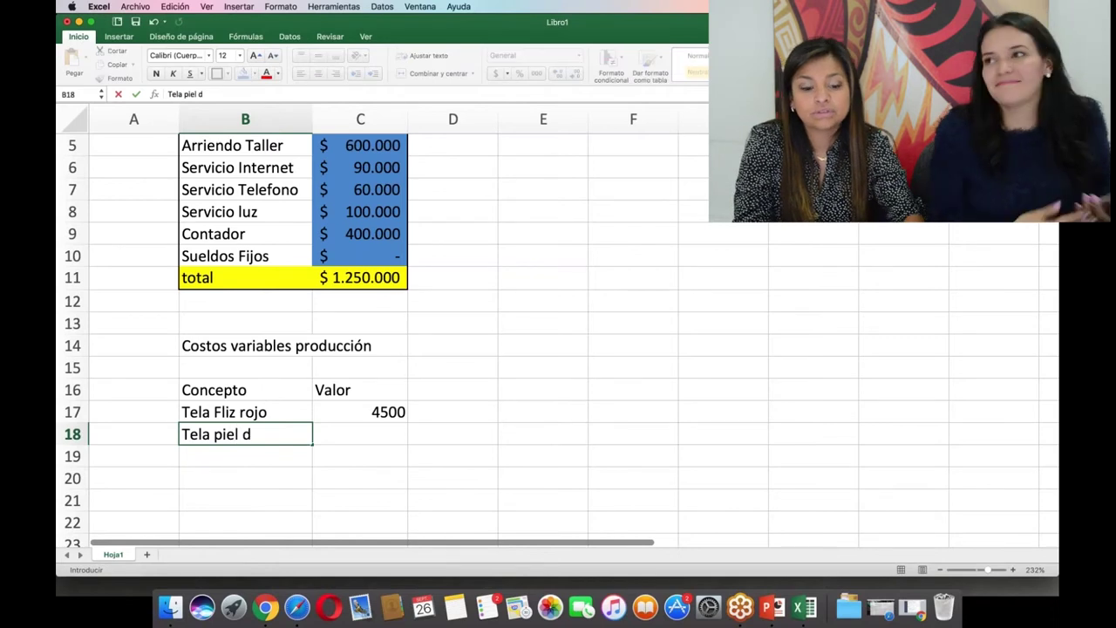
text(e conejo)
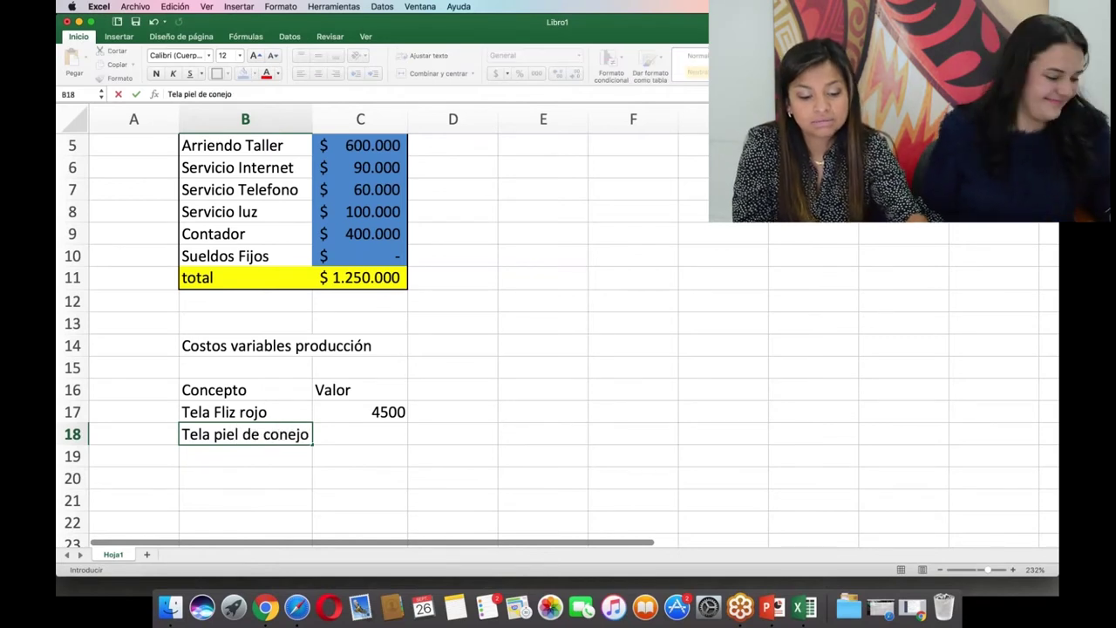
key(Tab)
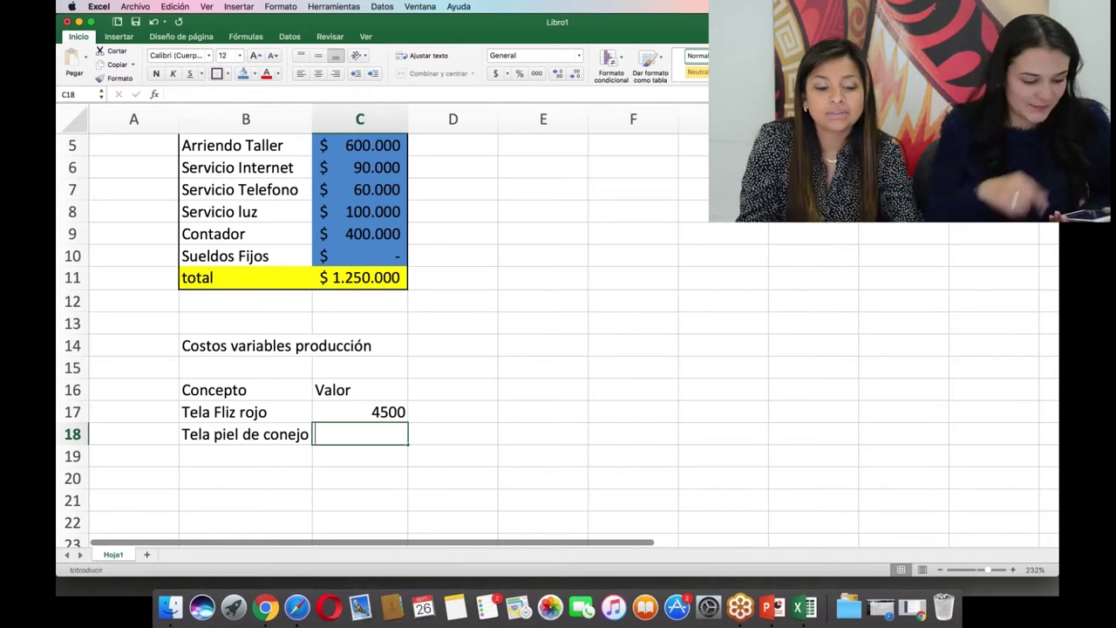
text(6000)
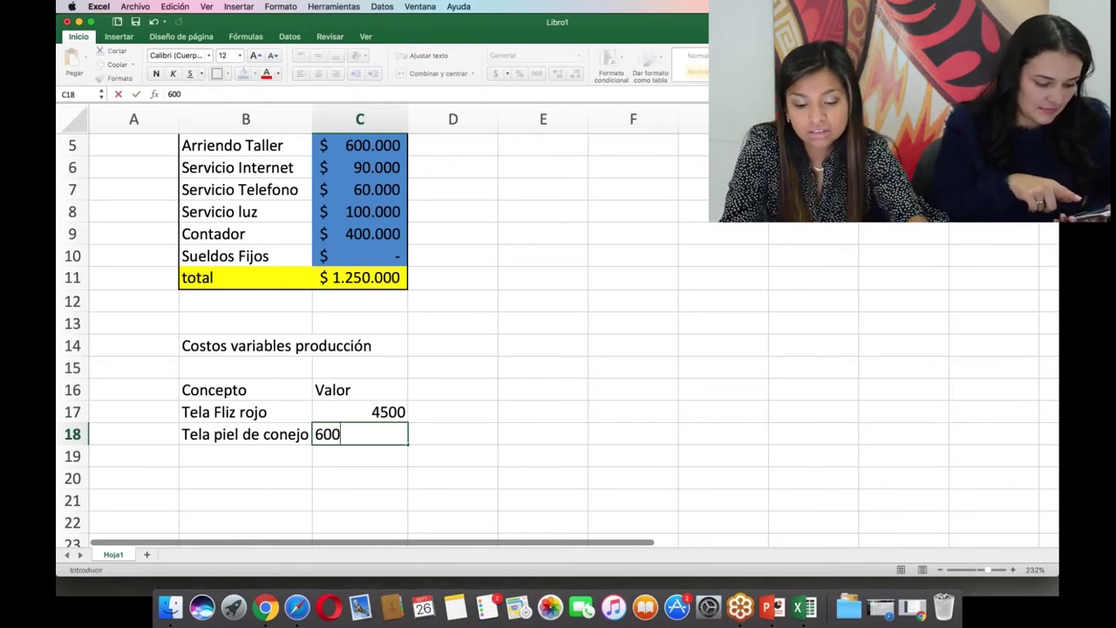
key(Return)
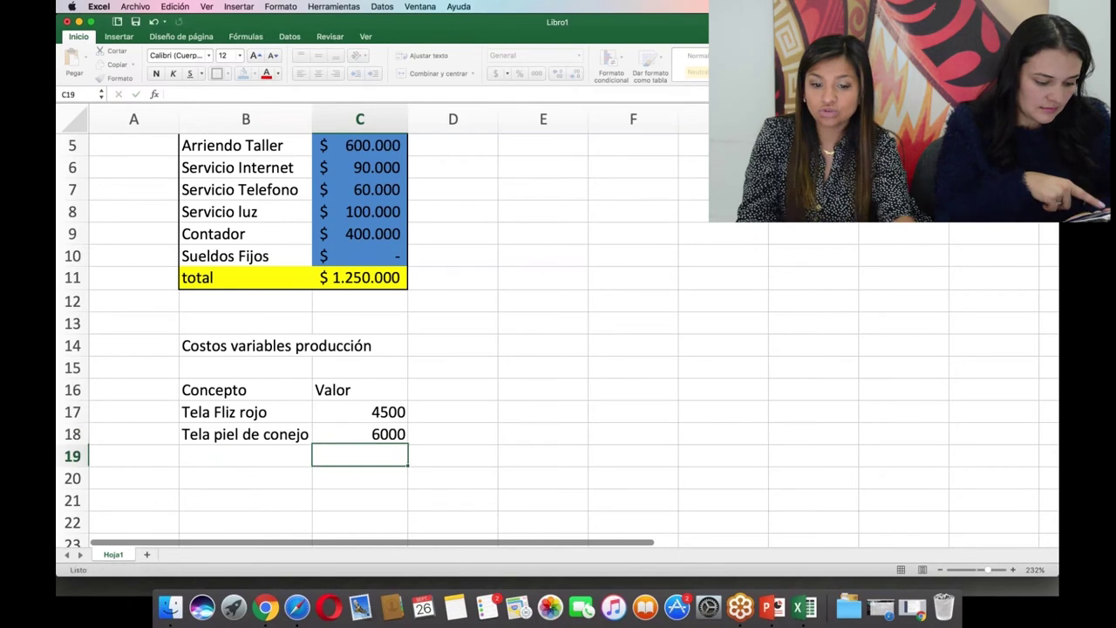
drag(329, 413, 331, 434)
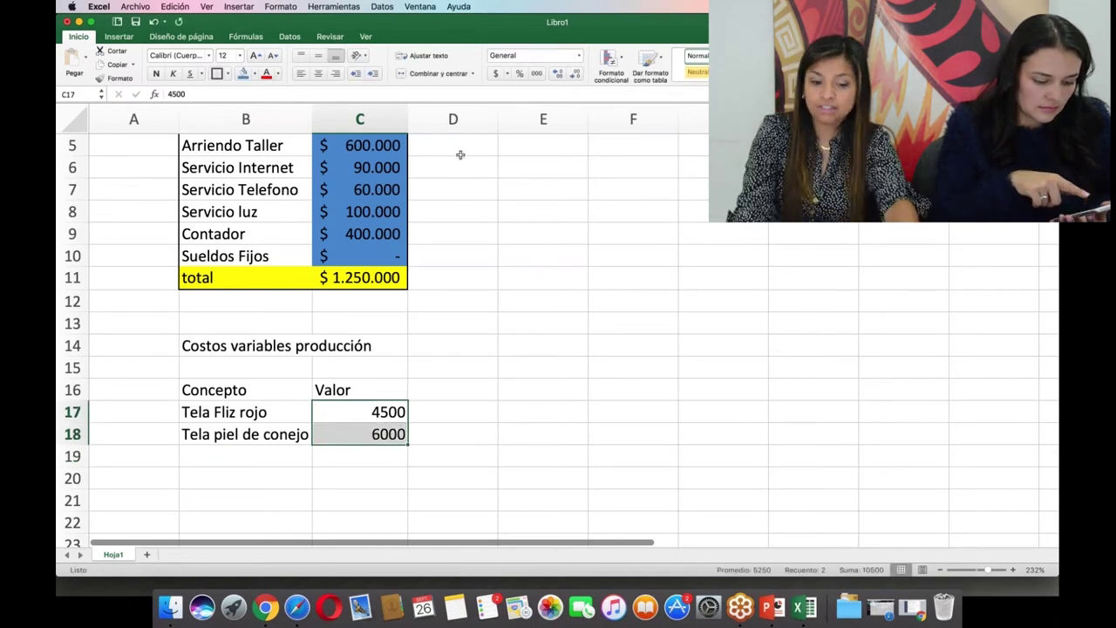
click(496, 74)
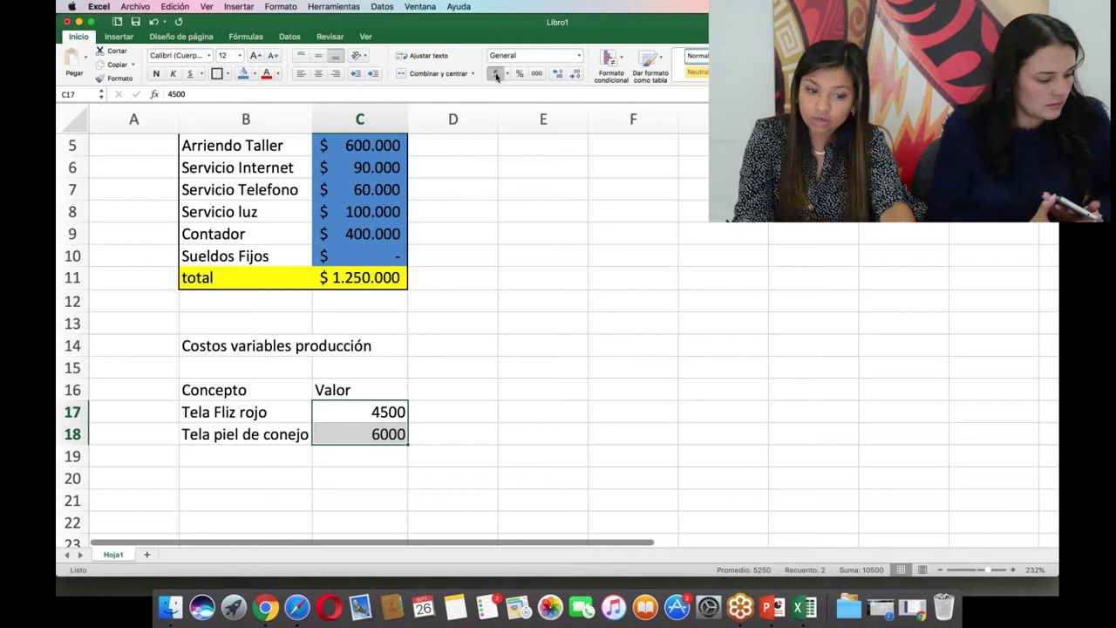
Enter Hilos in B19 with the value 21000 in C19, and format that value in the accounting currency format.
click(288, 457)
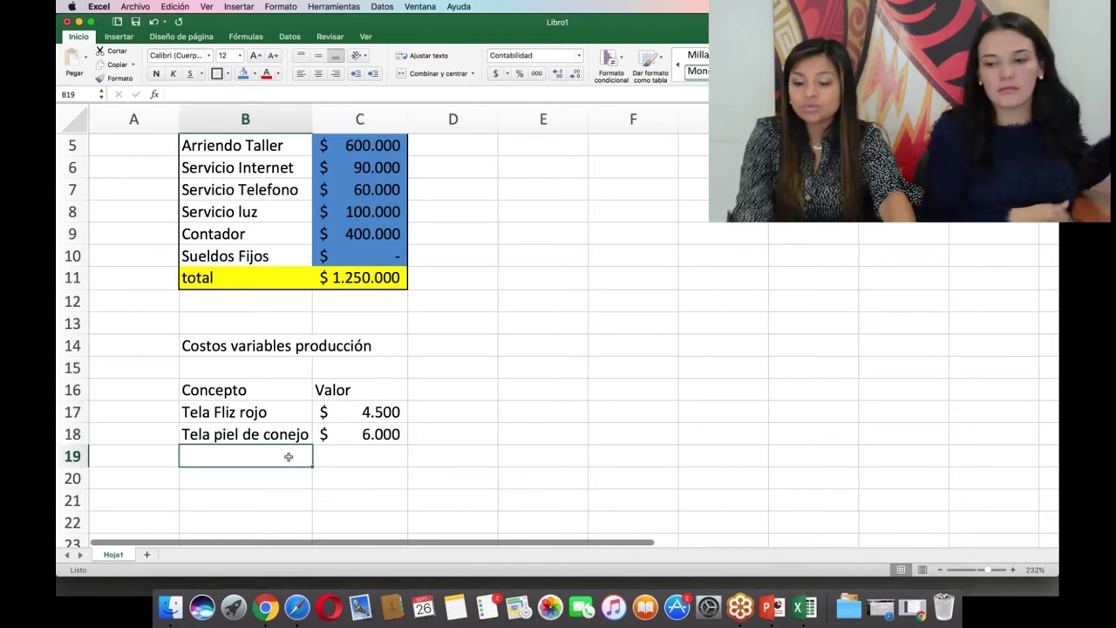
key(Down)
key(Down)
key(Up)
key(Up)
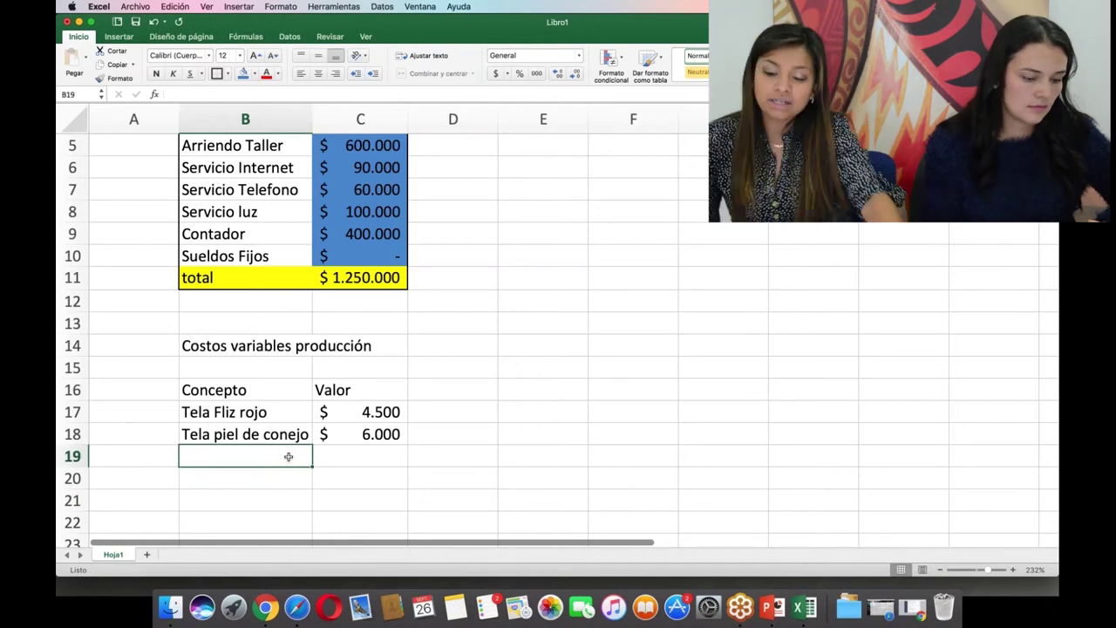
text(Hilos)
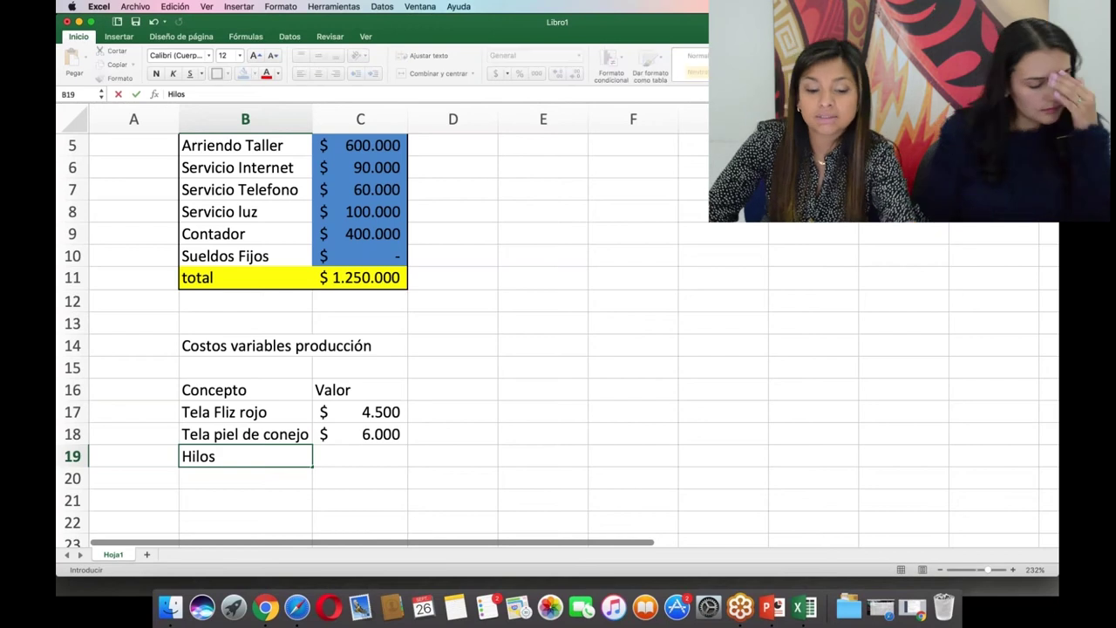
key(Tab)
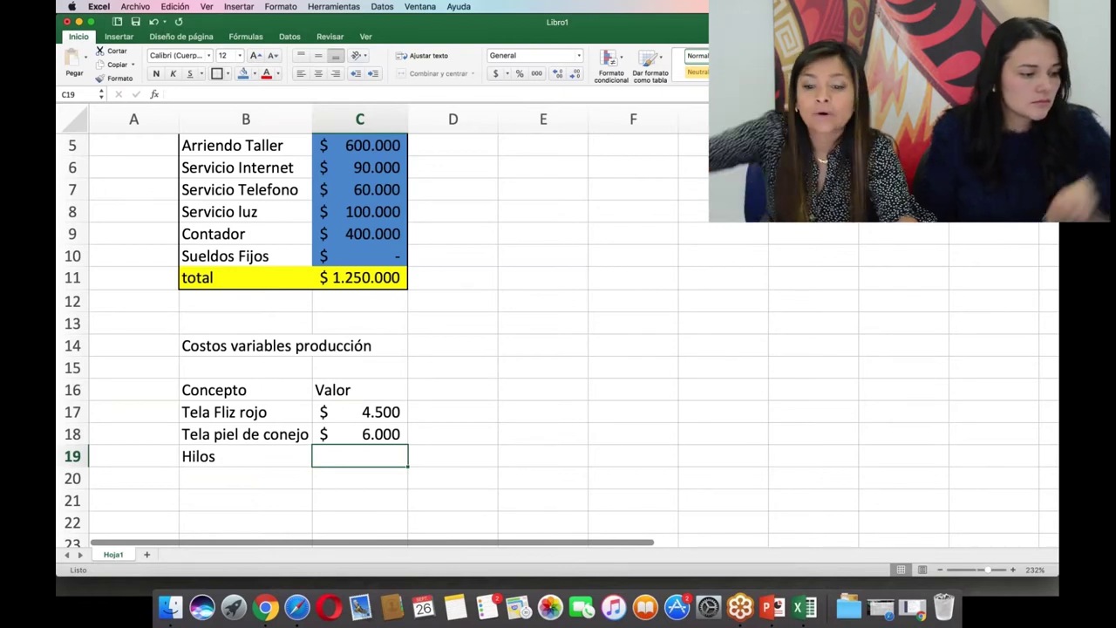
text(21)
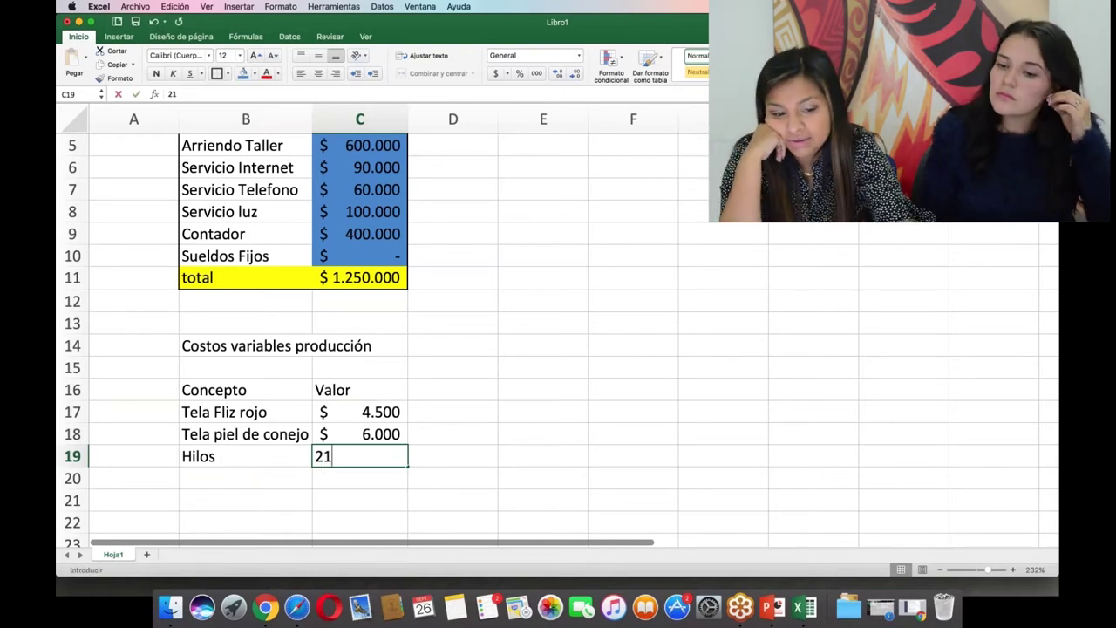
text(000)
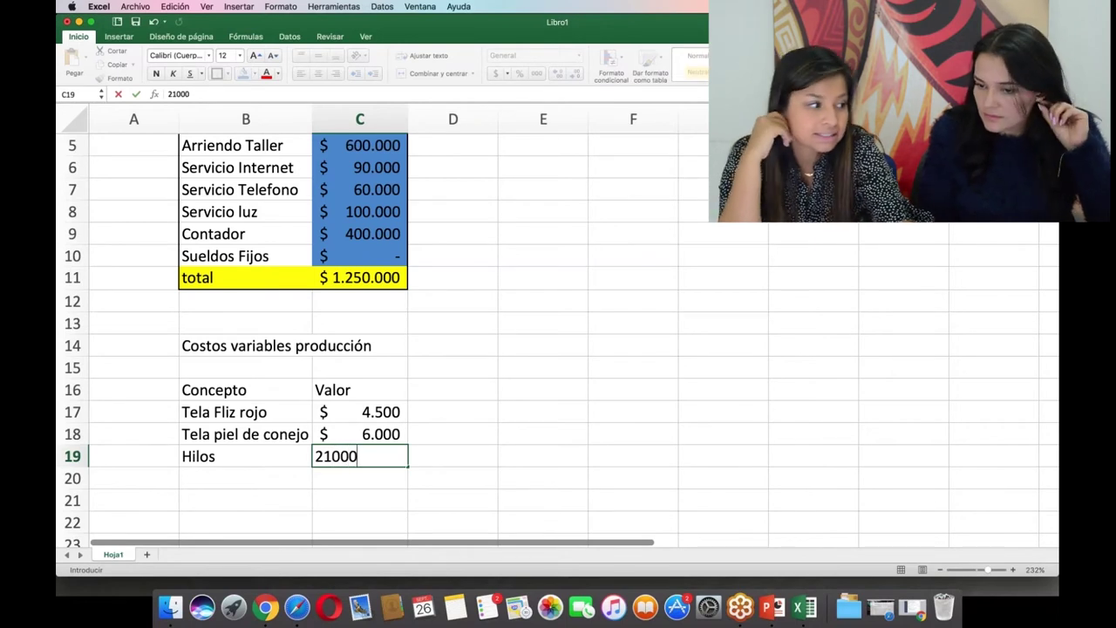
key(Return)
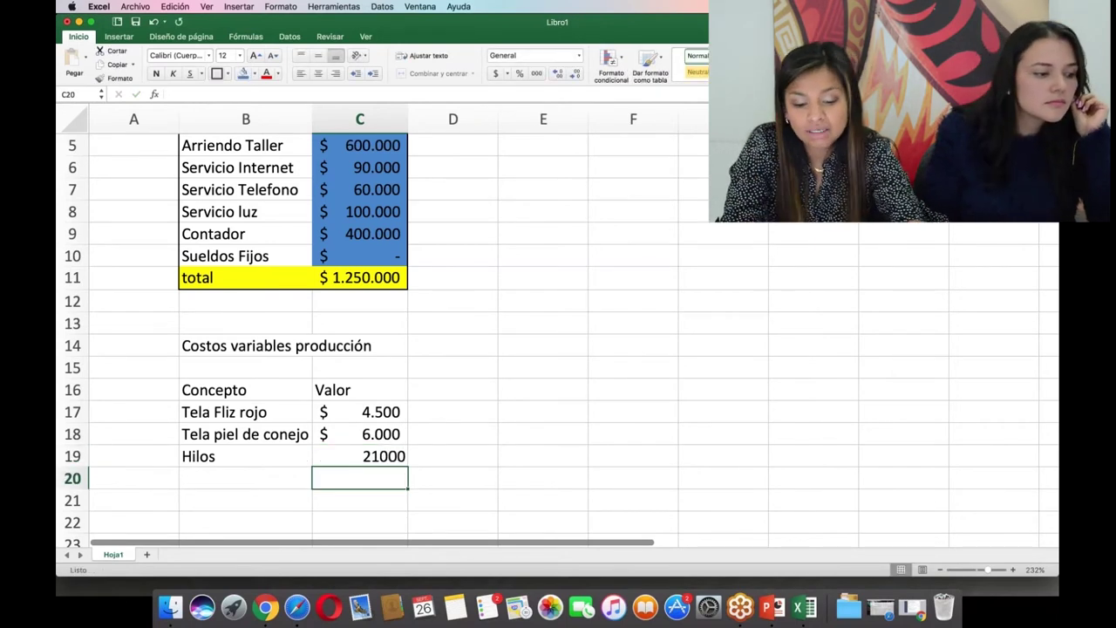
click(331, 455)
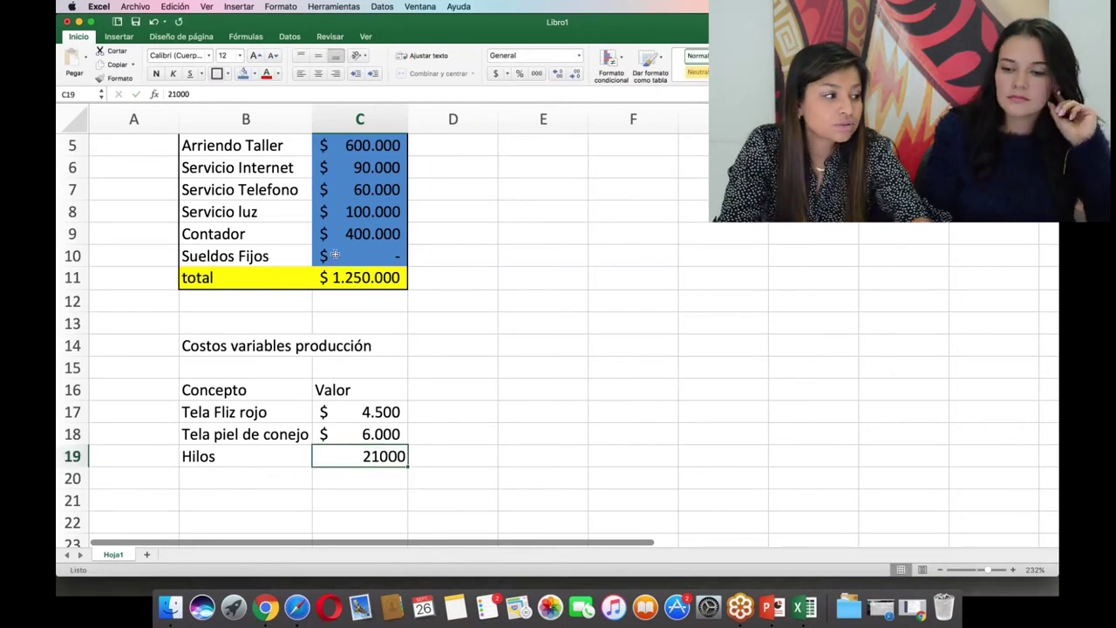
click(496, 73)
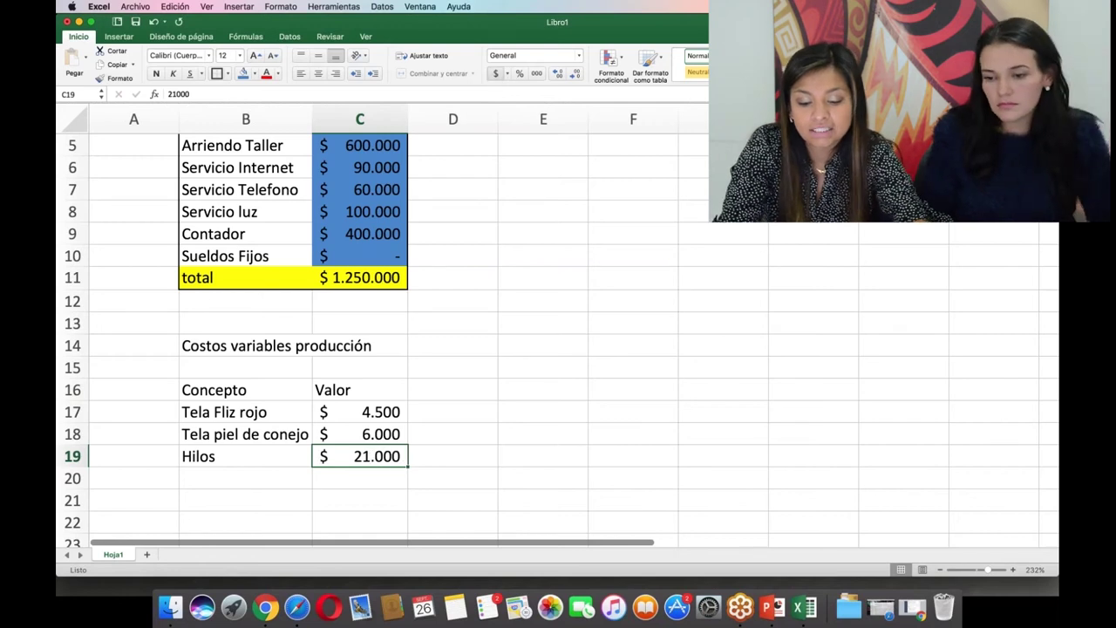
Enter the concept Botones in cell B20 with the value 150 in cell C20.
click(232, 479)
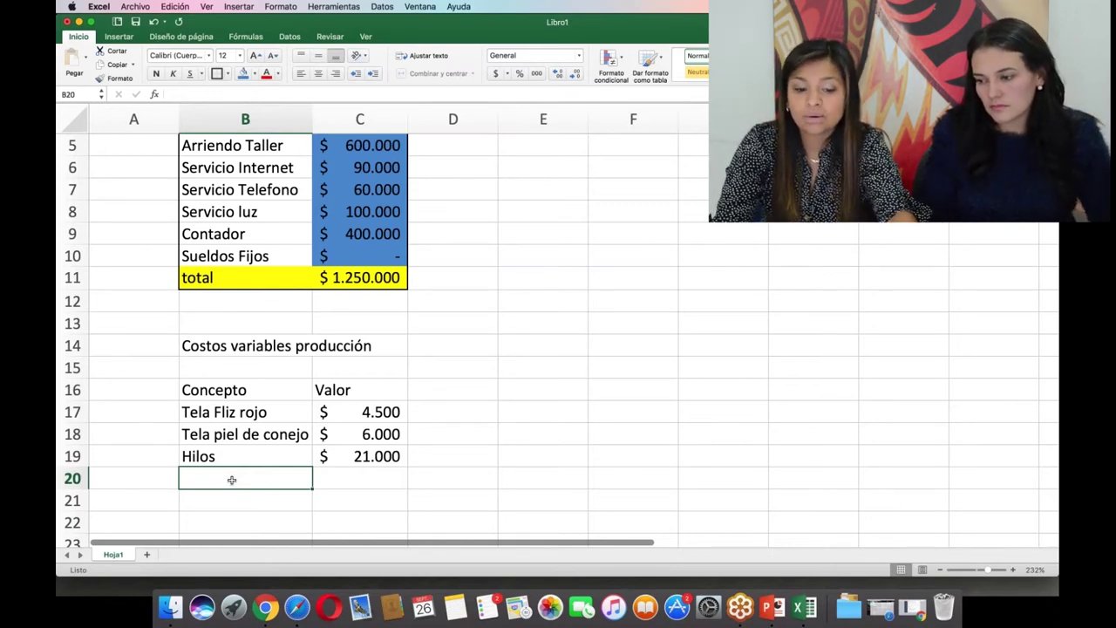
text(Botones)
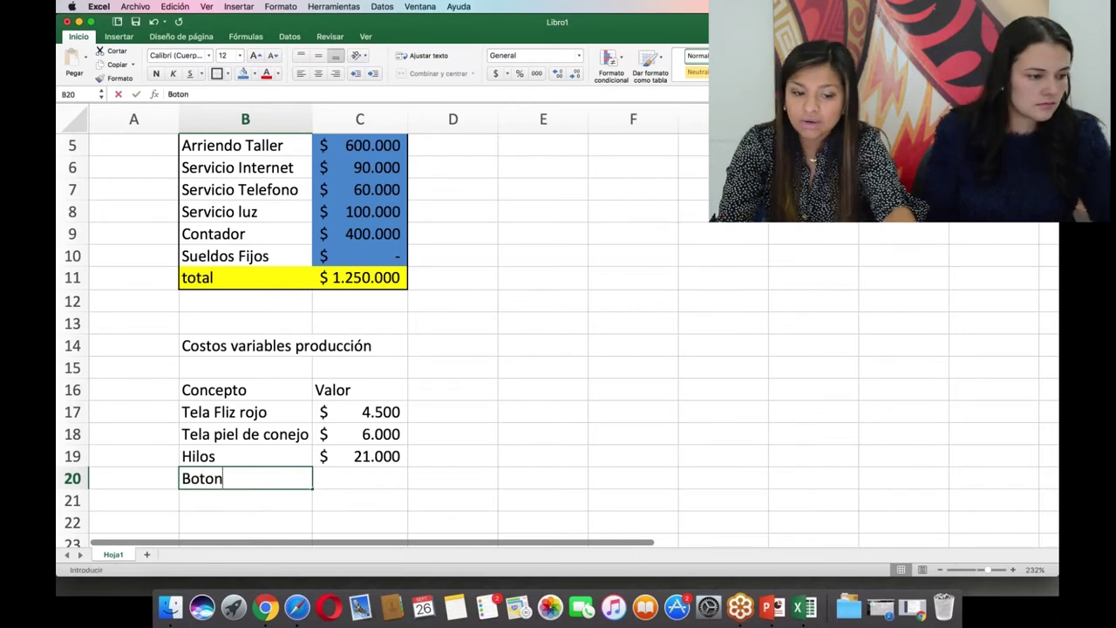
click(359, 478)
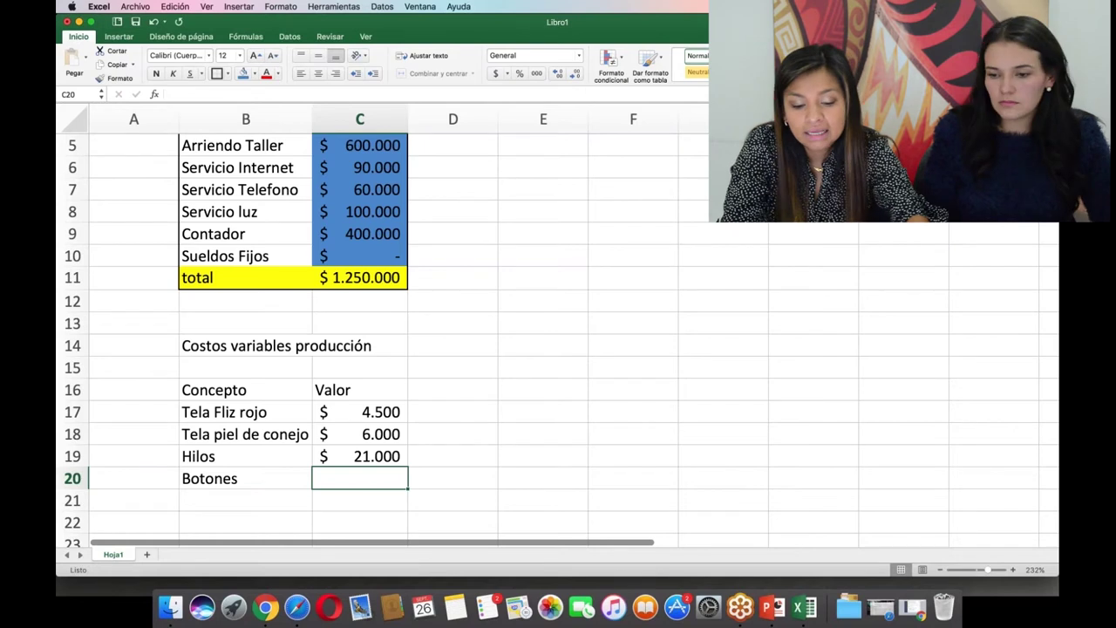
text(150)
key(Return)
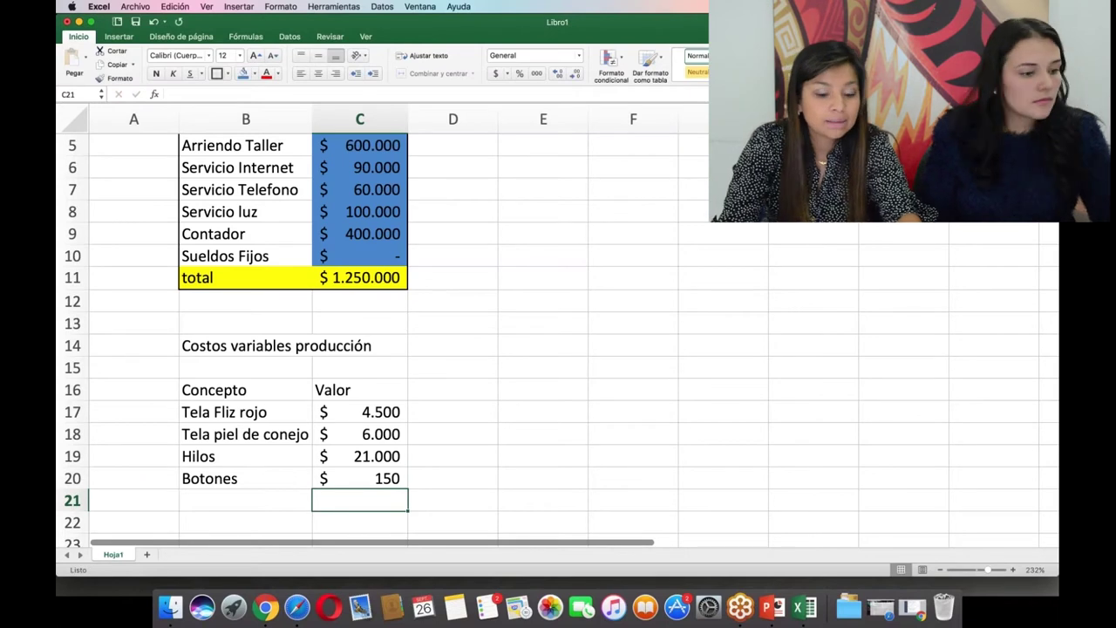
Enter the concept Apliques in cell B21 with the value 7000 in cell C21.
click(245, 499)
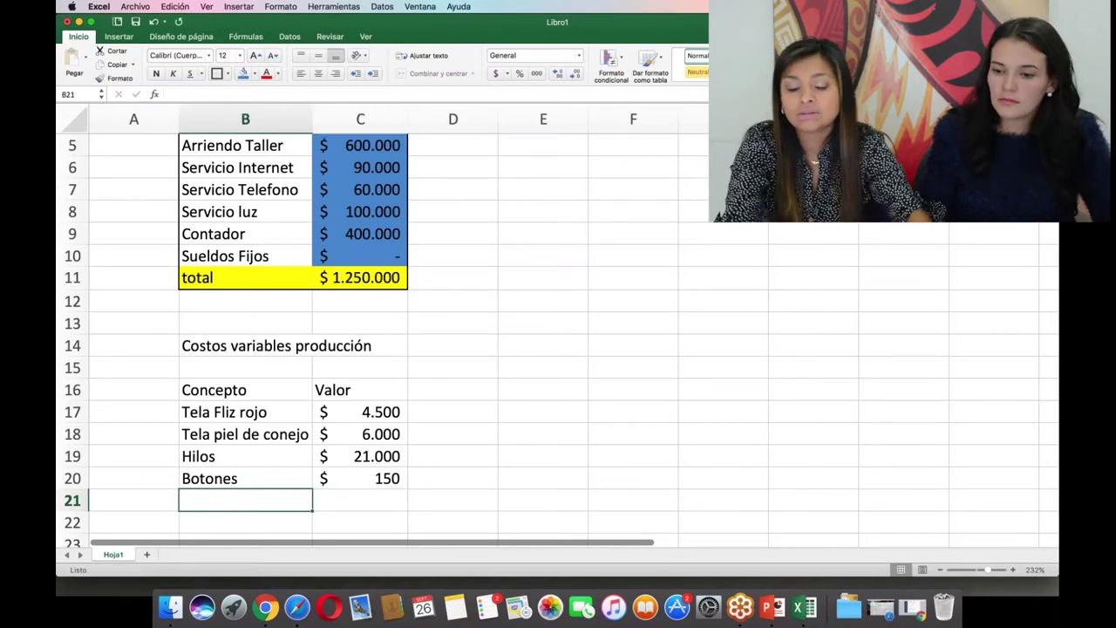
text(Apliques)
key(Return)
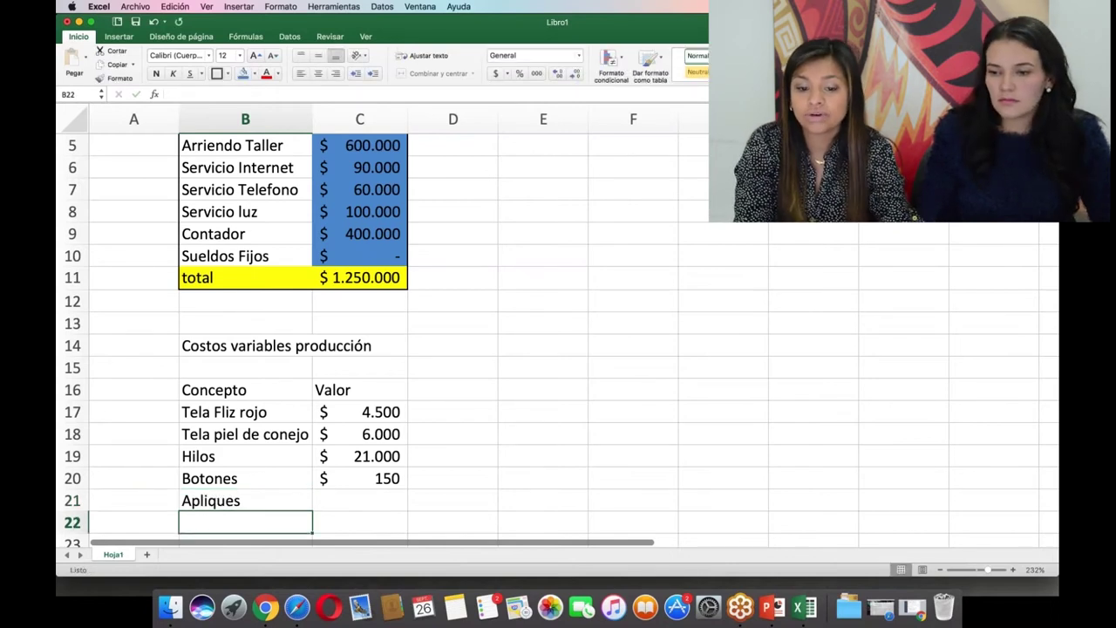
click(245, 499)
click(359, 500)
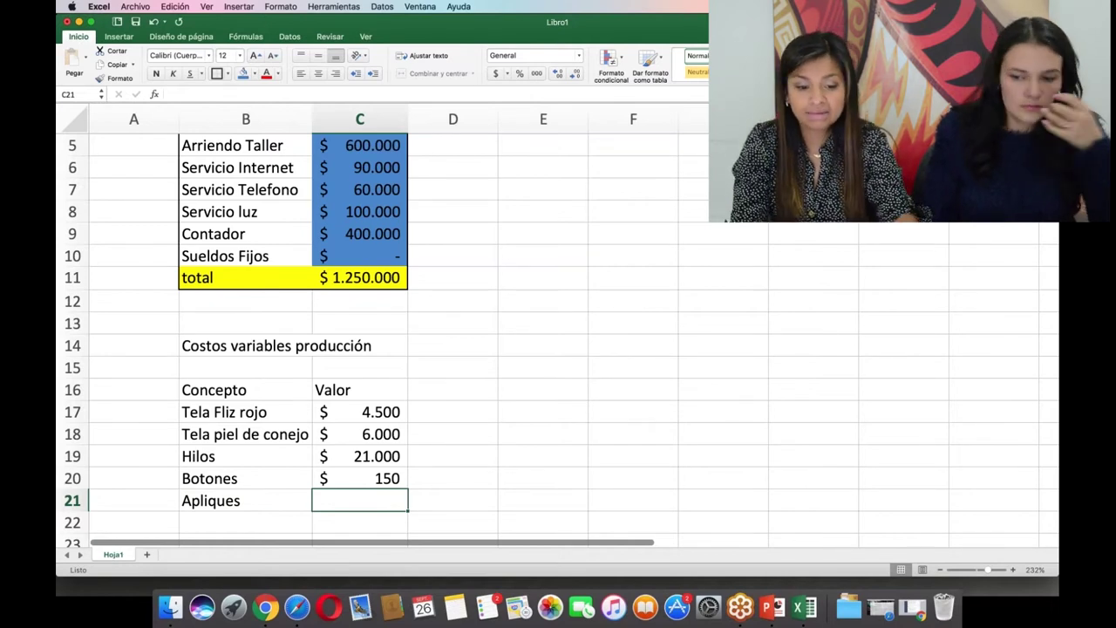
text(7000)
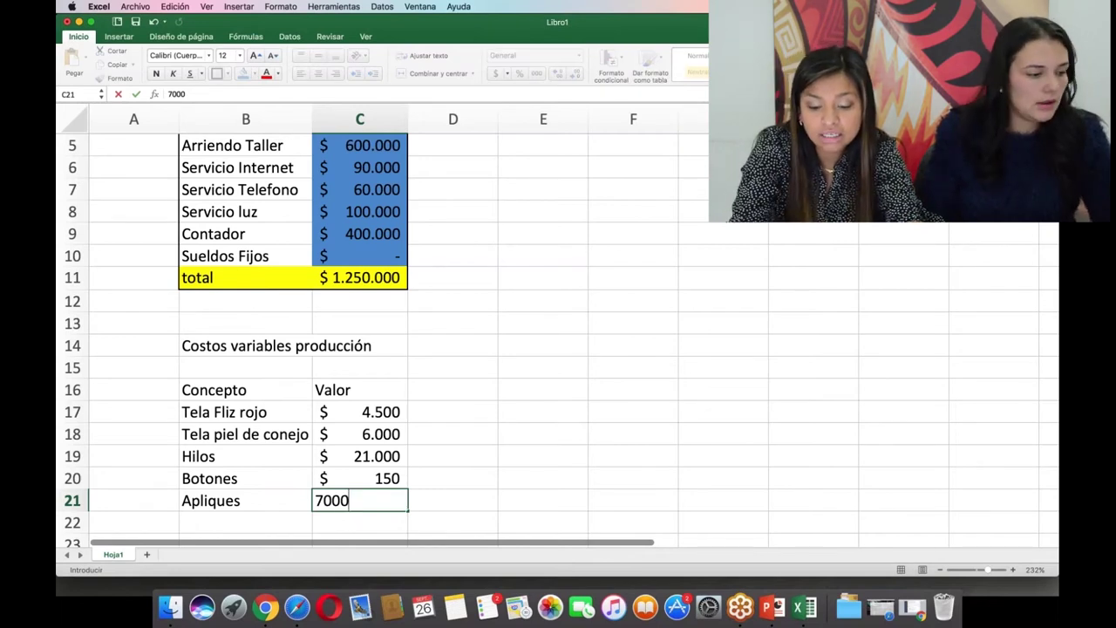
key(Return)
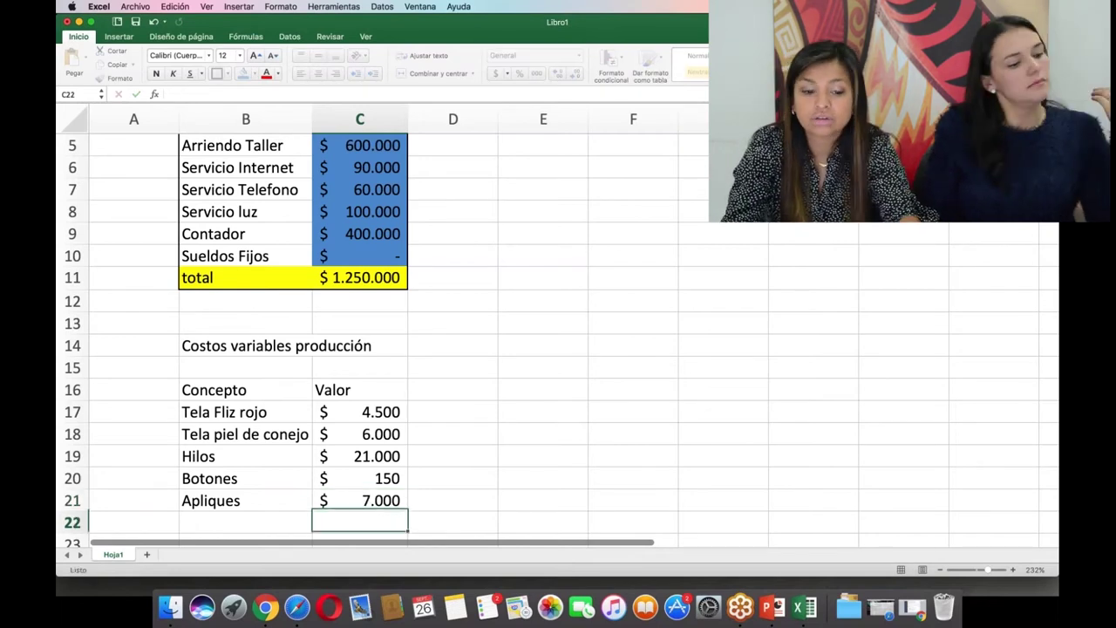
Enter the concept Mano de obra in cell B22, below Apliques in the variable production costs table.
scroll(558, 340, down, 2)
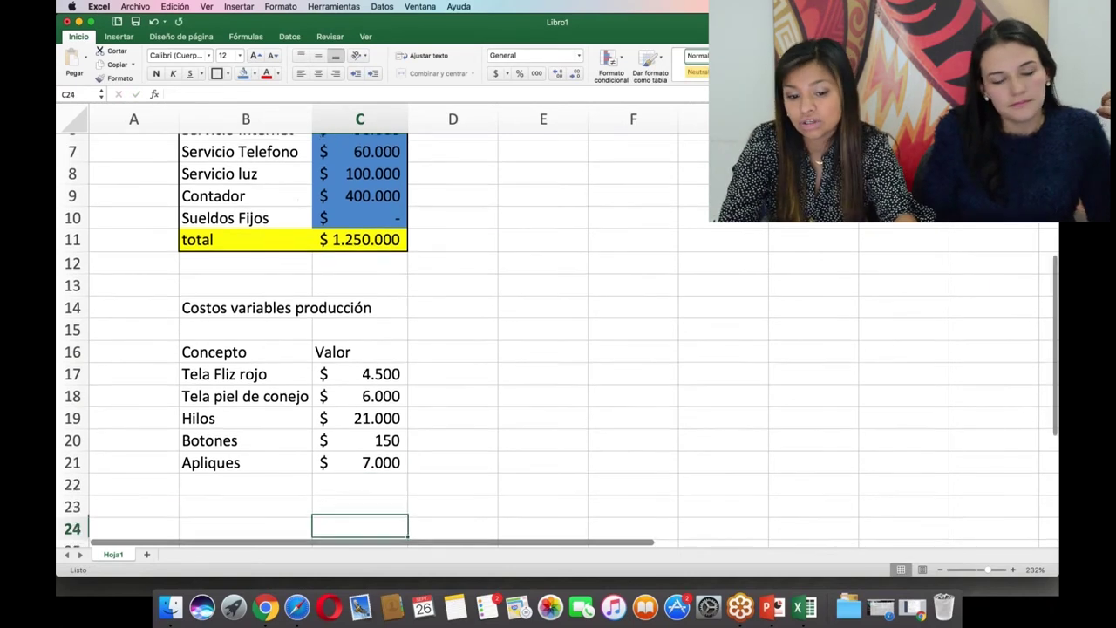
click(359, 456)
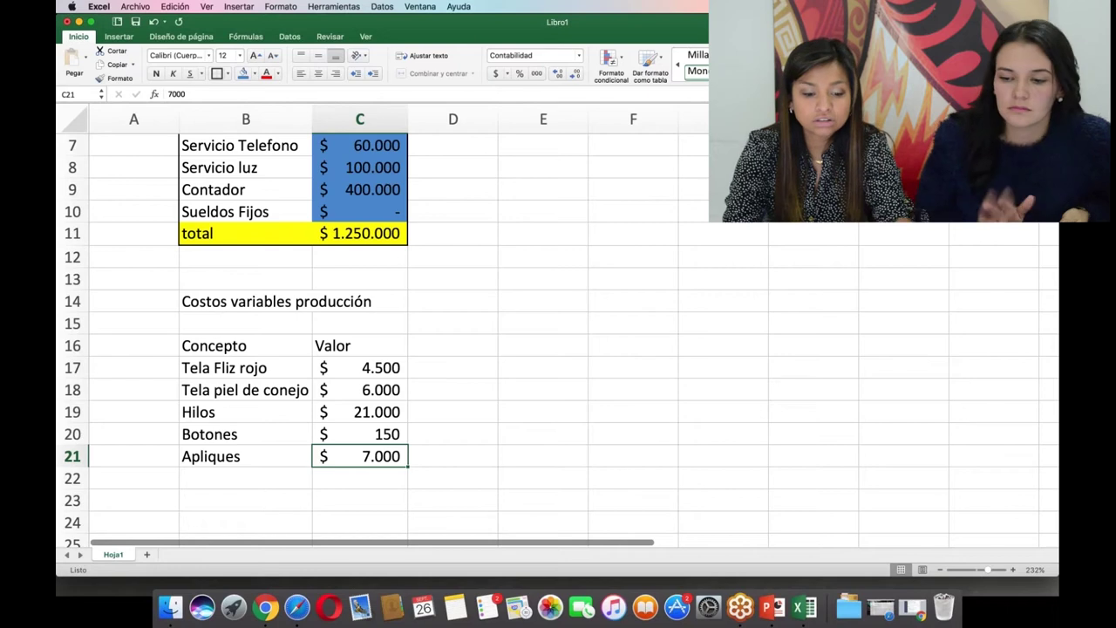
click(359, 478)
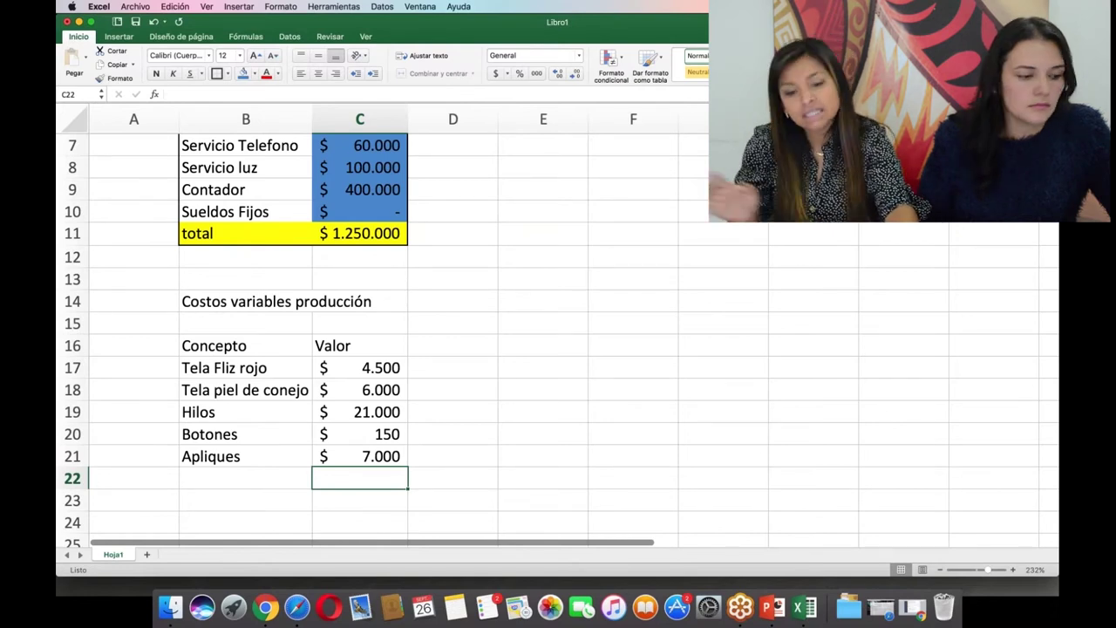
click(245, 478)
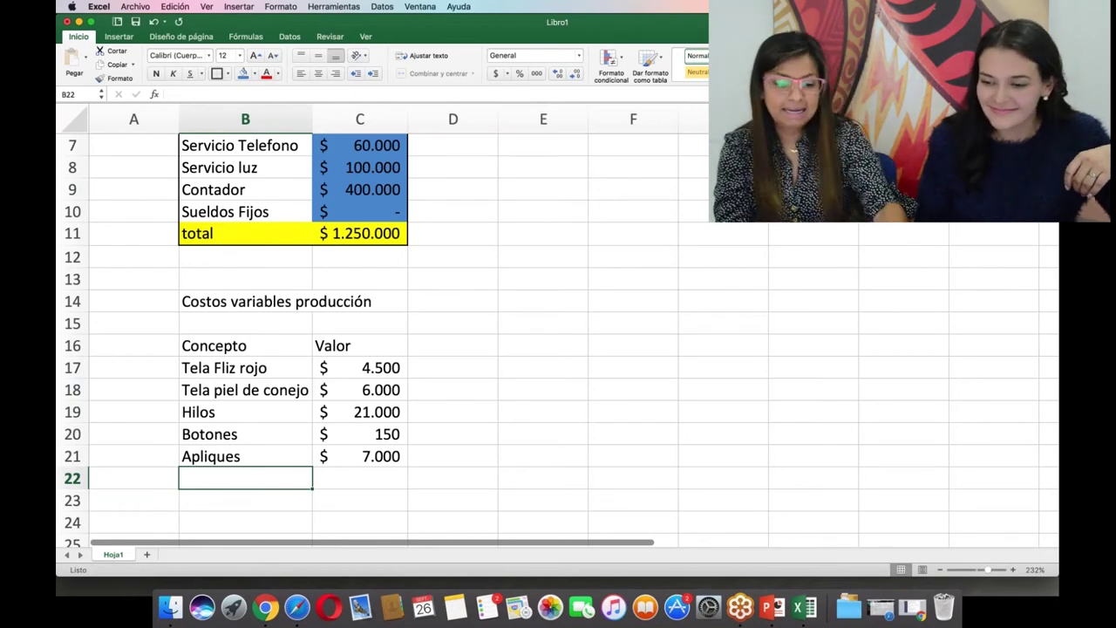
text(Ma)
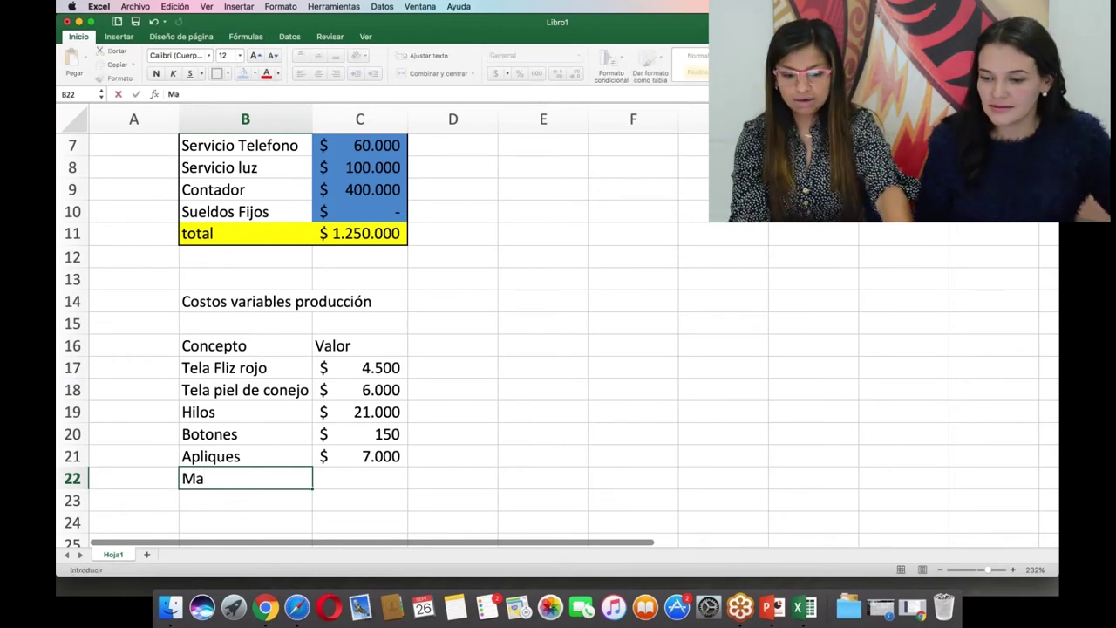
text(no)
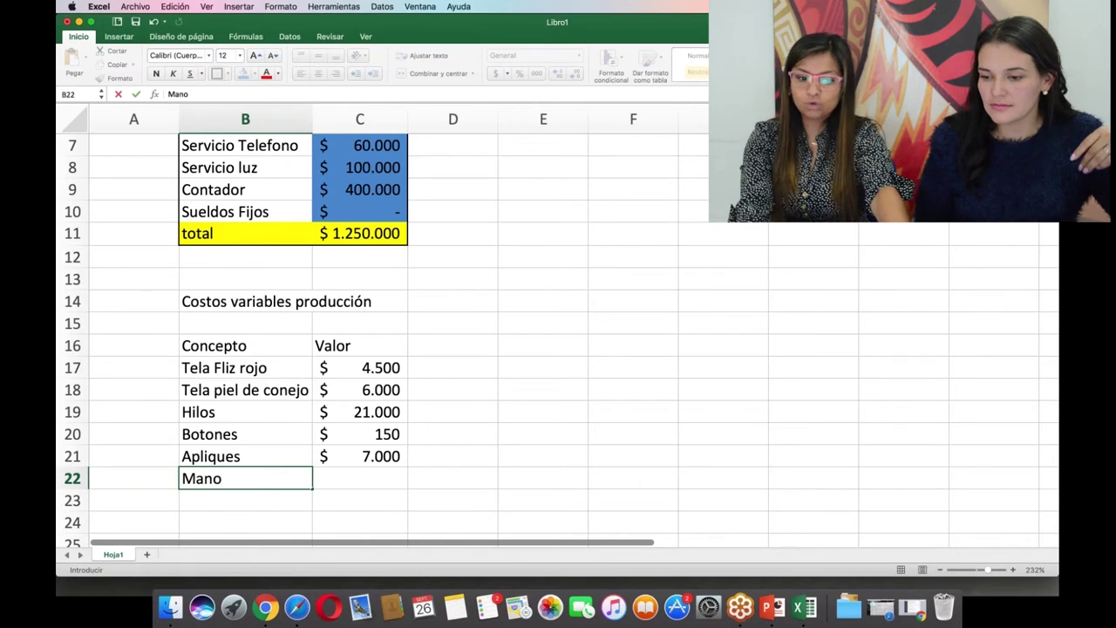
text( de obra)
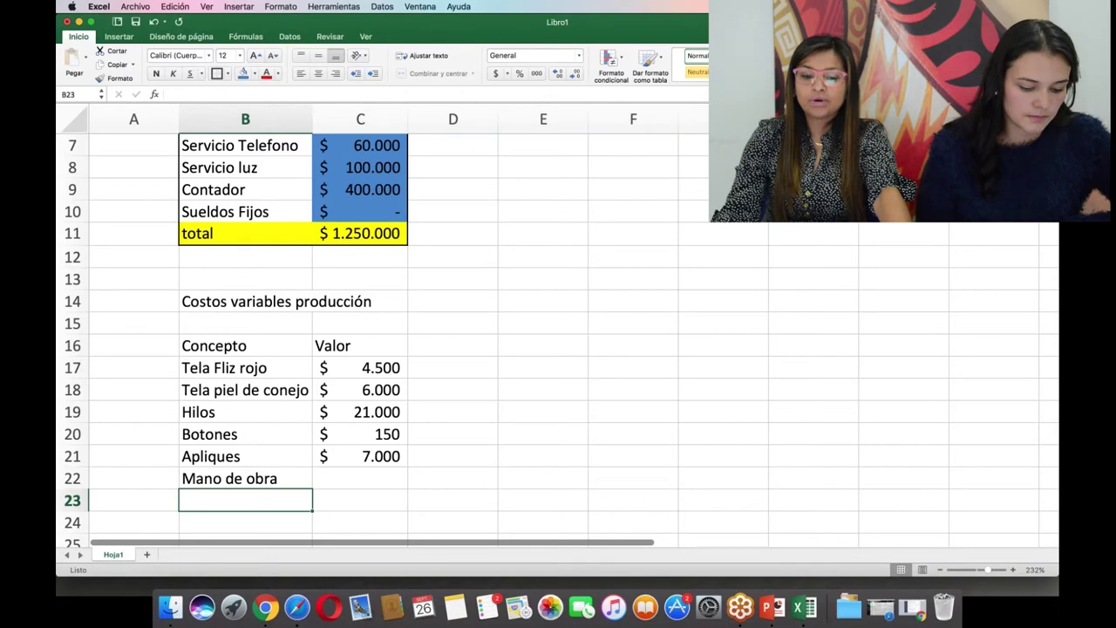
key(Down)
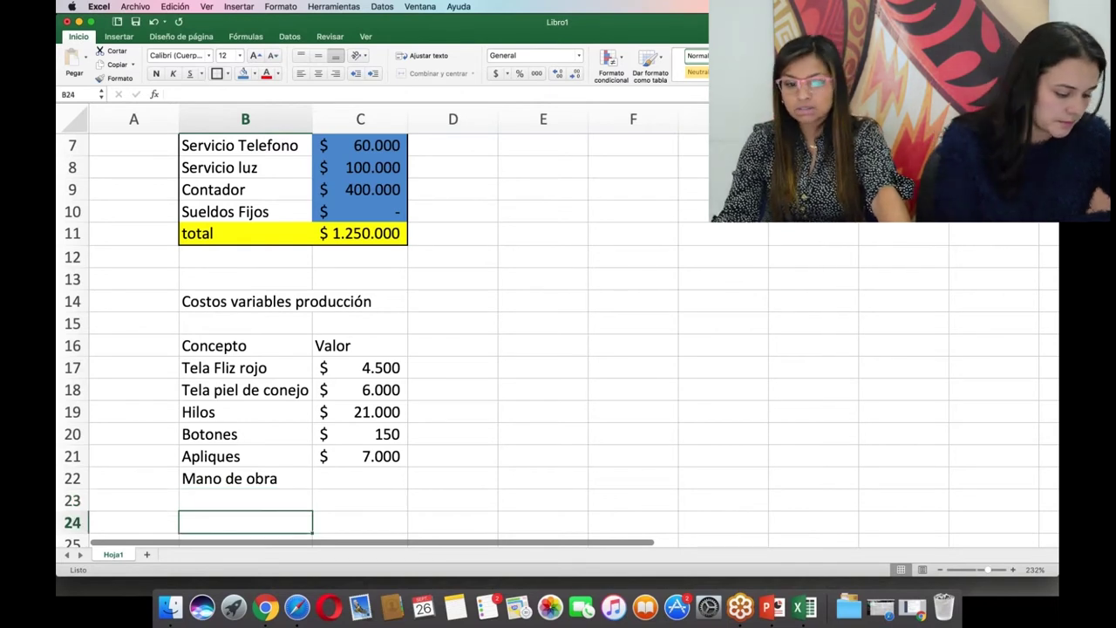
click(245, 500)
click(360, 500)
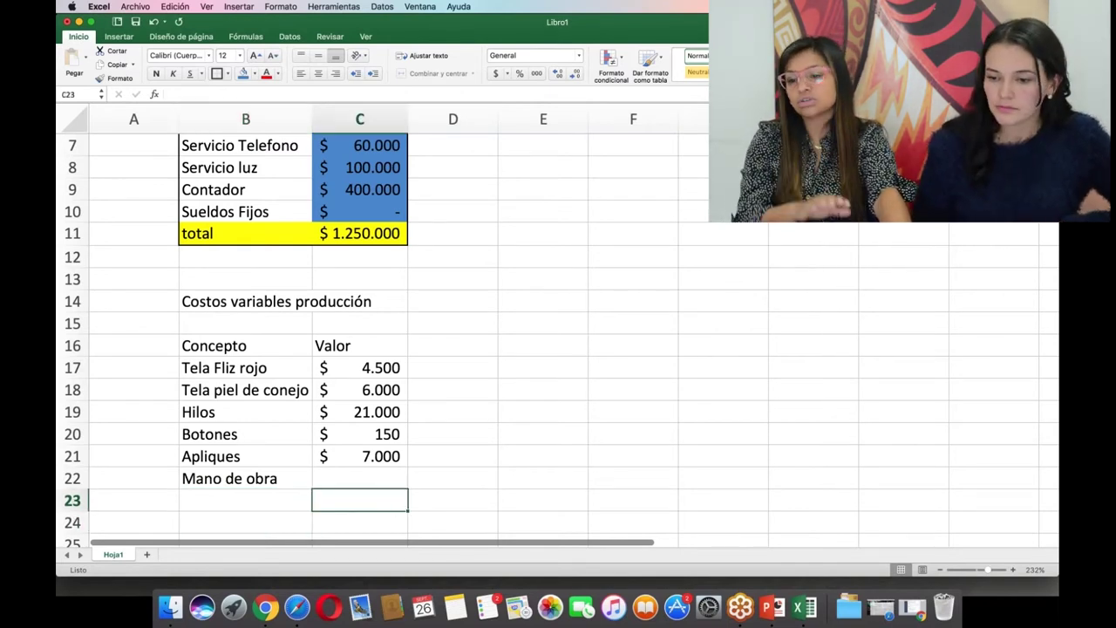
click(453, 499)
click(245, 500)
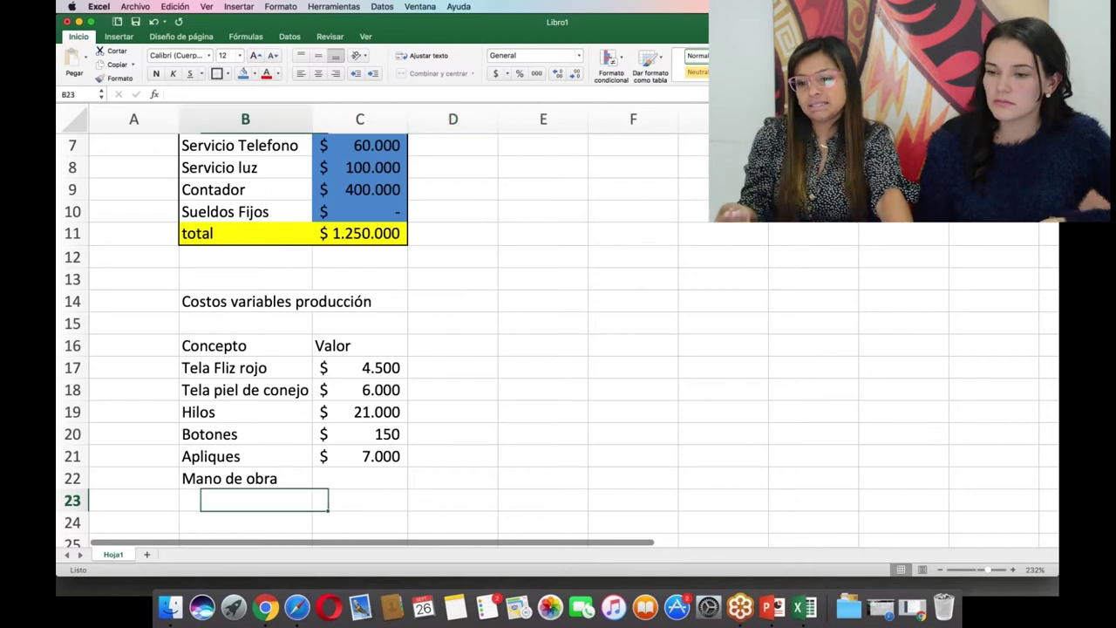
click(359, 500)
click(452, 500)
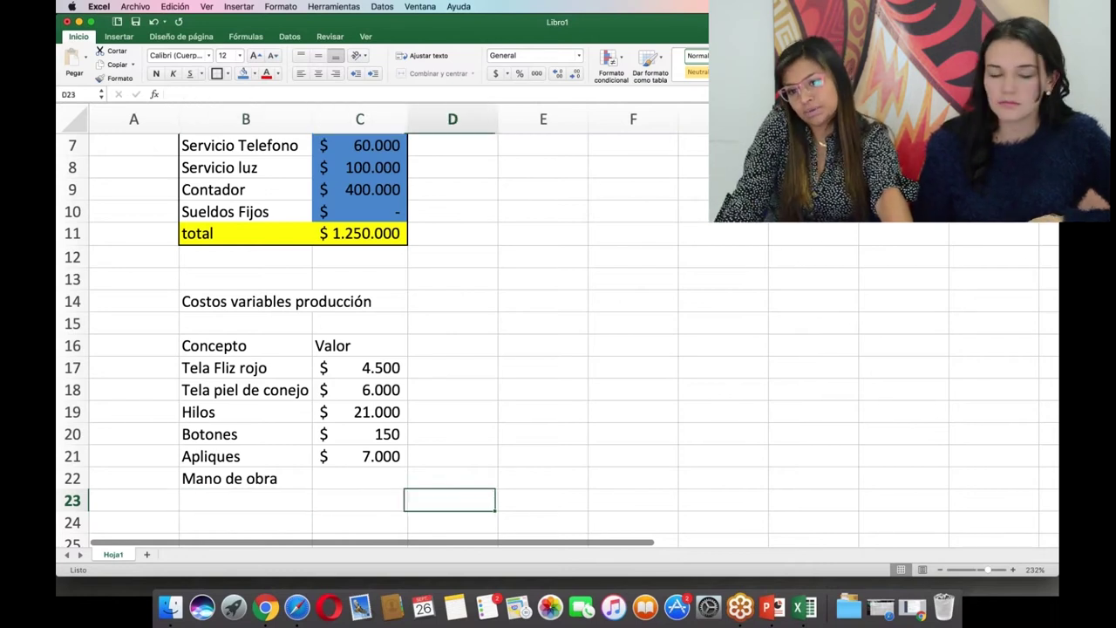
click(360, 499)
click(245, 499)
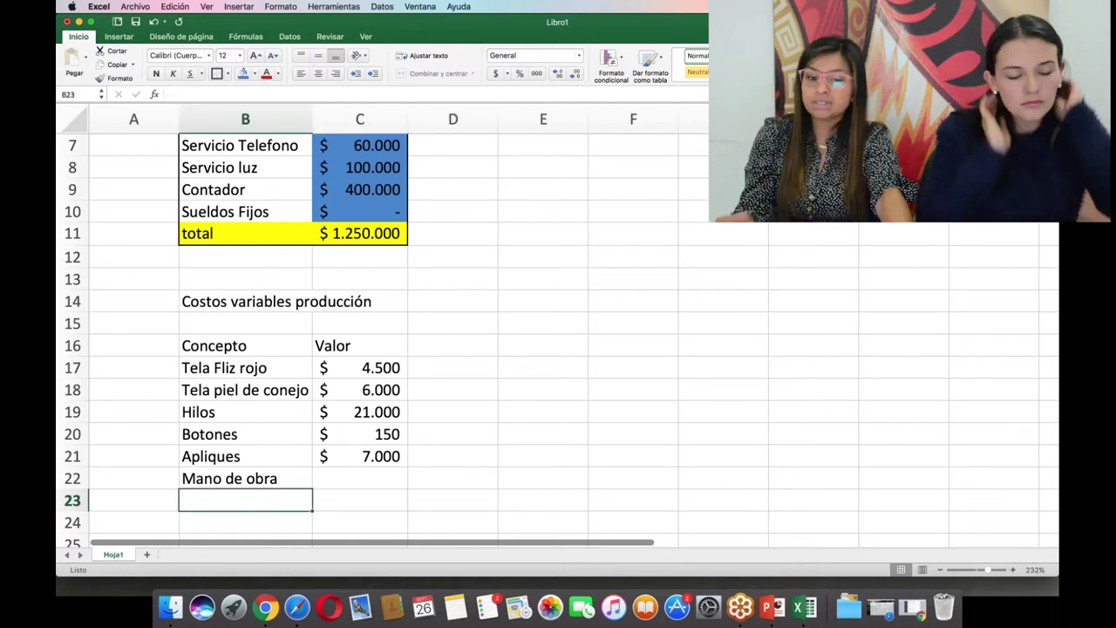
click(359, 500)
click(452, 500)
key(Right)
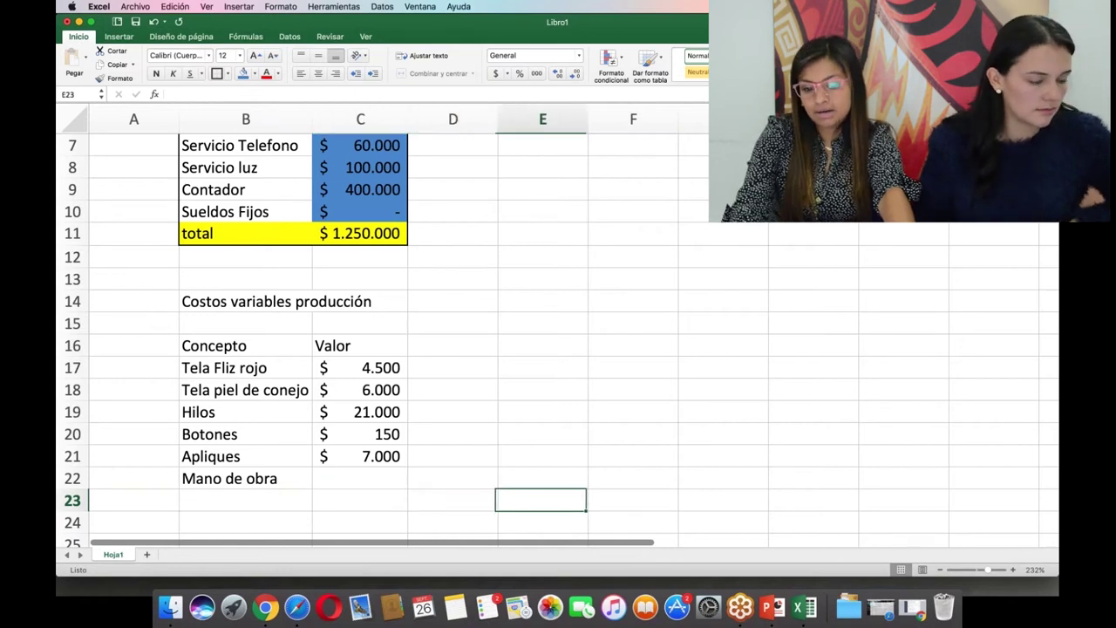
Select the empty cell E18 beside the variable production costs table.
key(Up)
key(Up)
key(Up)
key(Up)
key(Up)
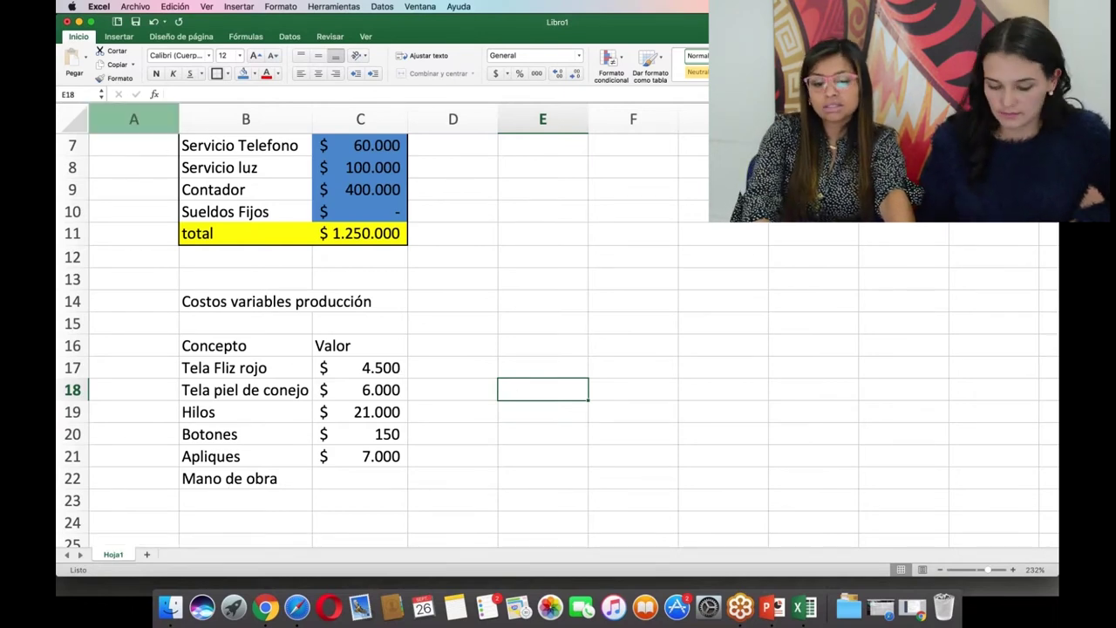
click(201, 96)
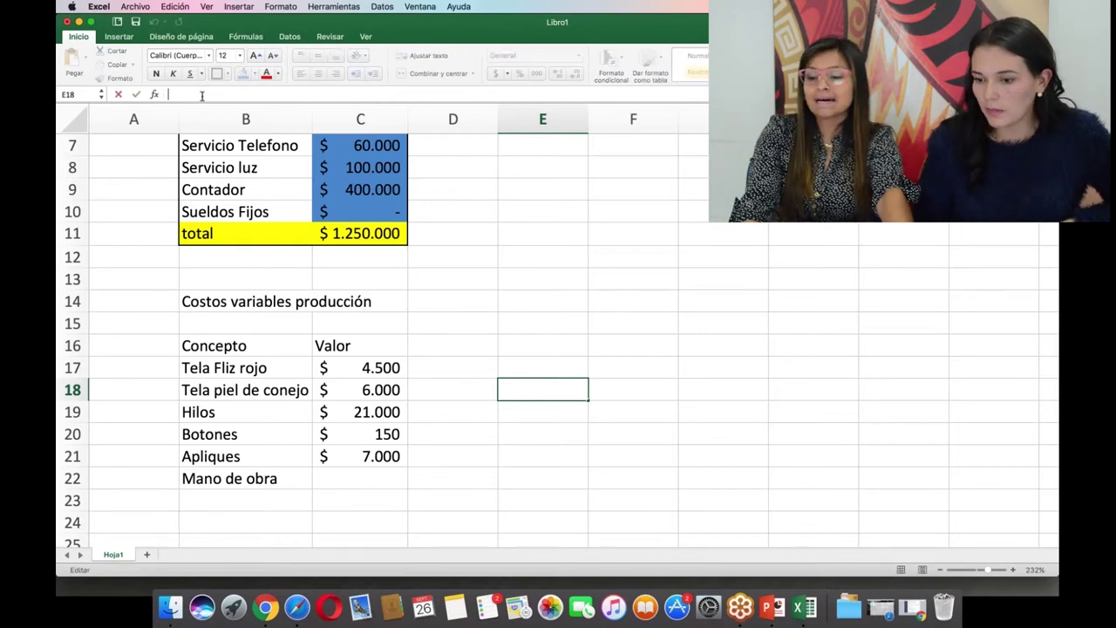
text(suma)
key(BackSpace)
key(BackSpace)
key(BackSpace)
key(BackSpace)
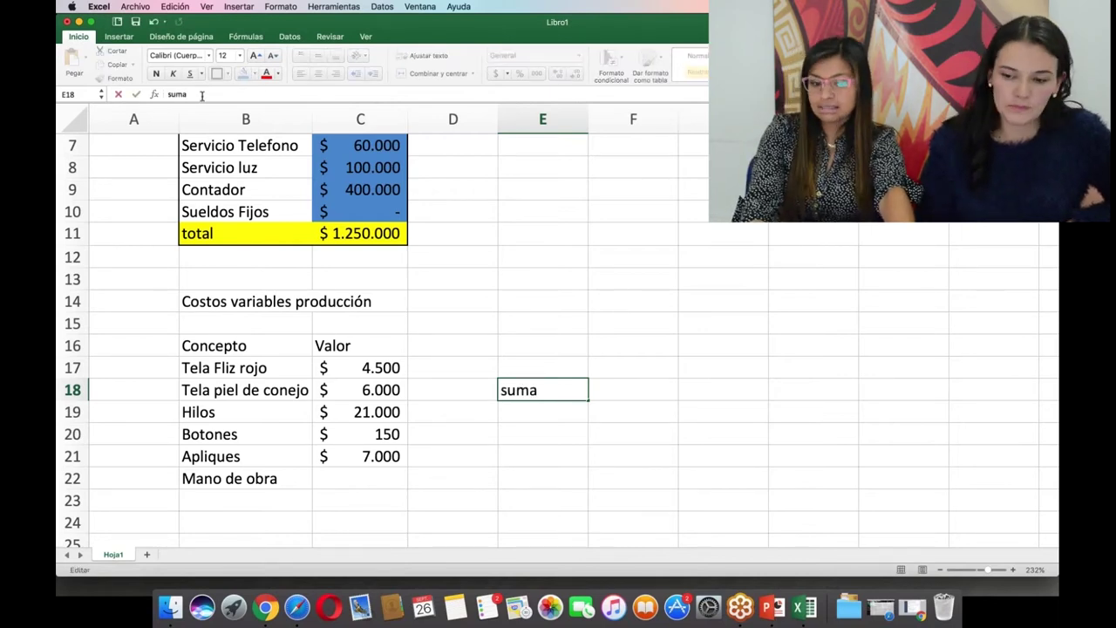
Insert the SUMA function in E18 to total the material values in C17:C21.
click(155, 95)
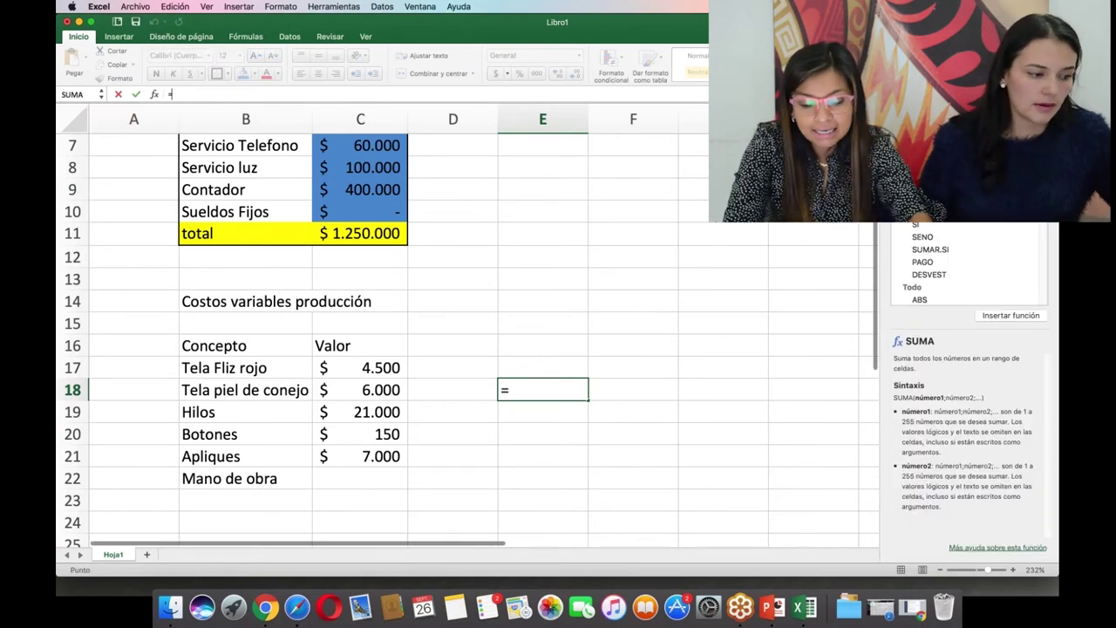
click(1000, 316)
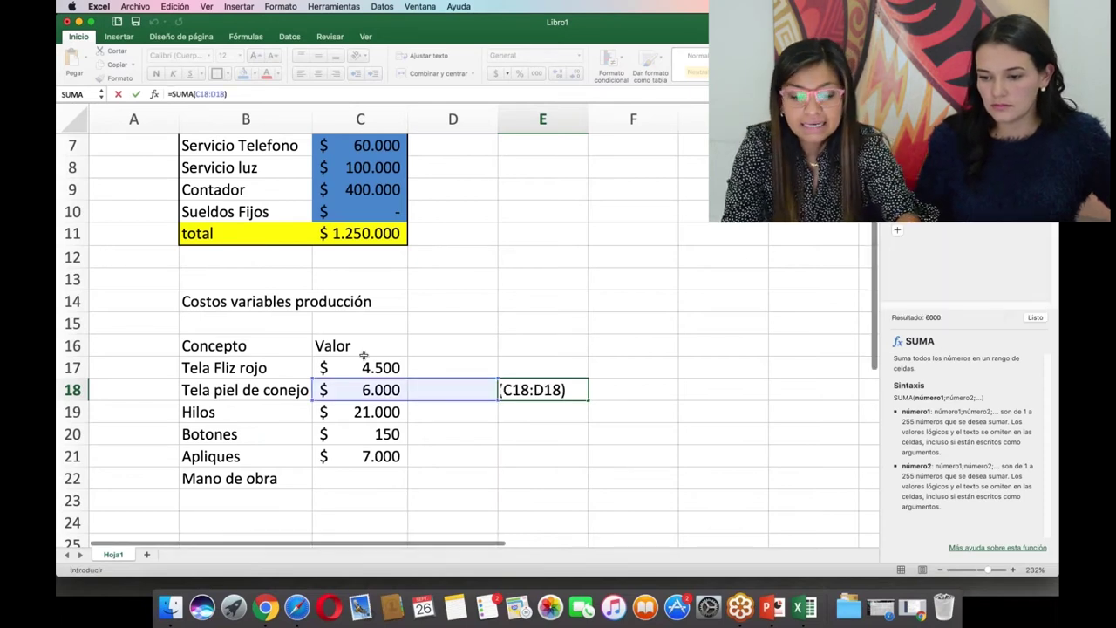
drag(377, 367, 373, 451)
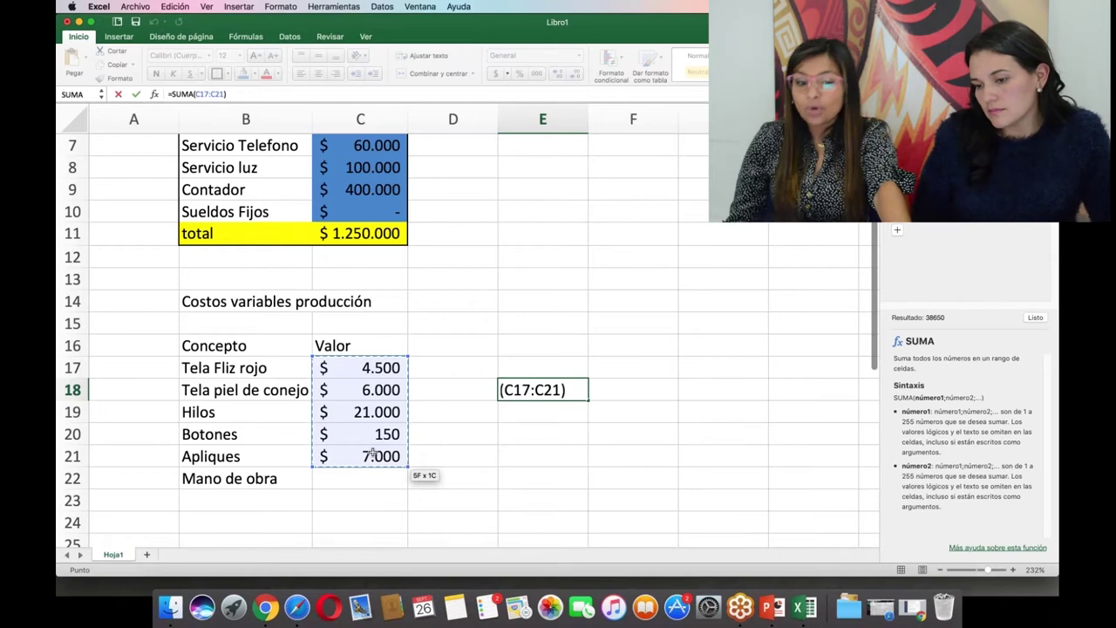
key(Return)
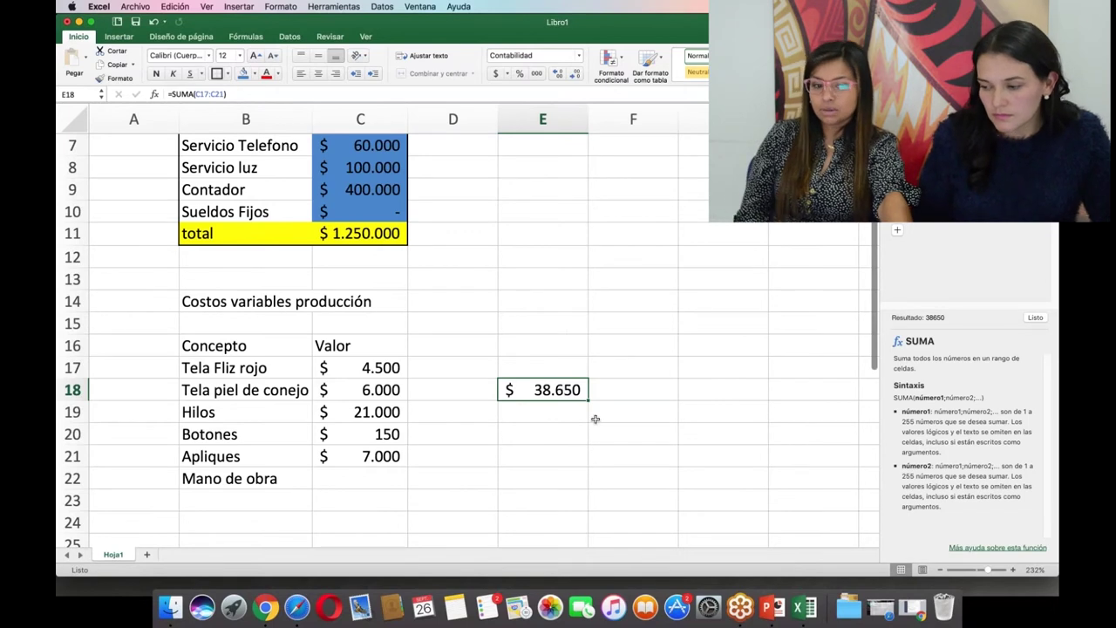
Label the sum by entering total insumos in F18, and widen column F so the text fits.
click(610, 390)
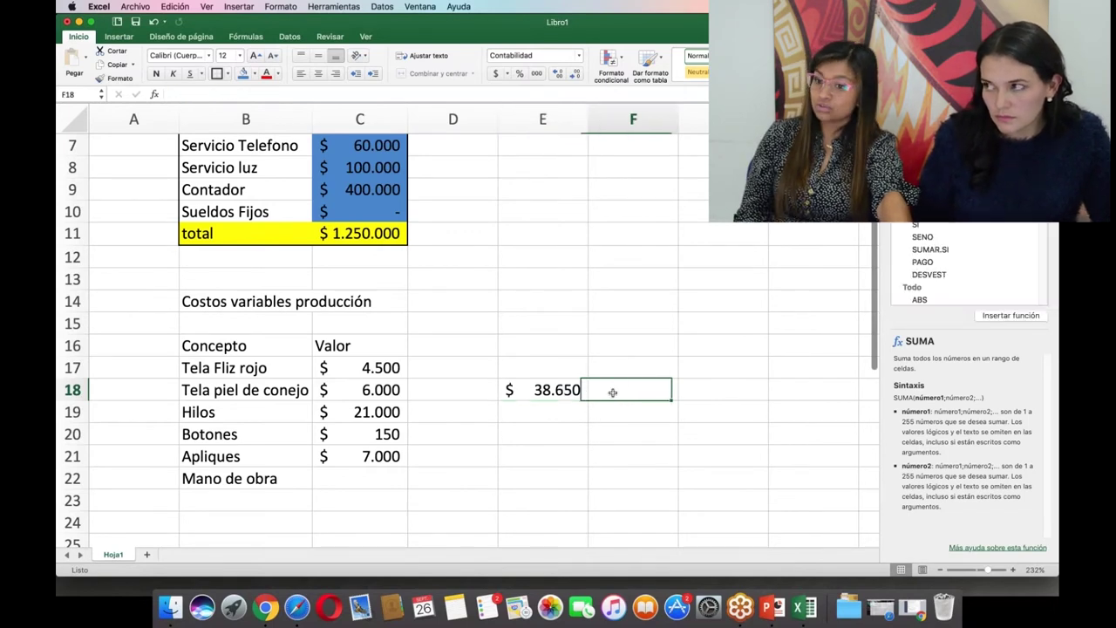
double_click(610, 389)
text(total )
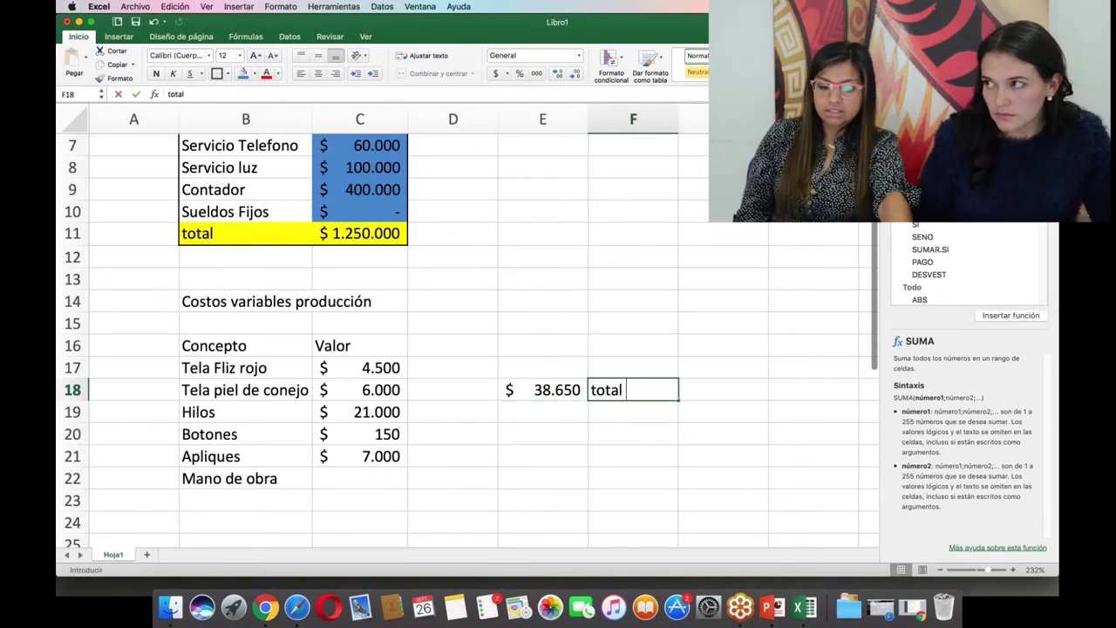
text(inosumos)
key(BackSpace)
key(BackSpace)
key(BackSpace)
key(BackSpace)
key(BackSpace)
key(BackSpace)
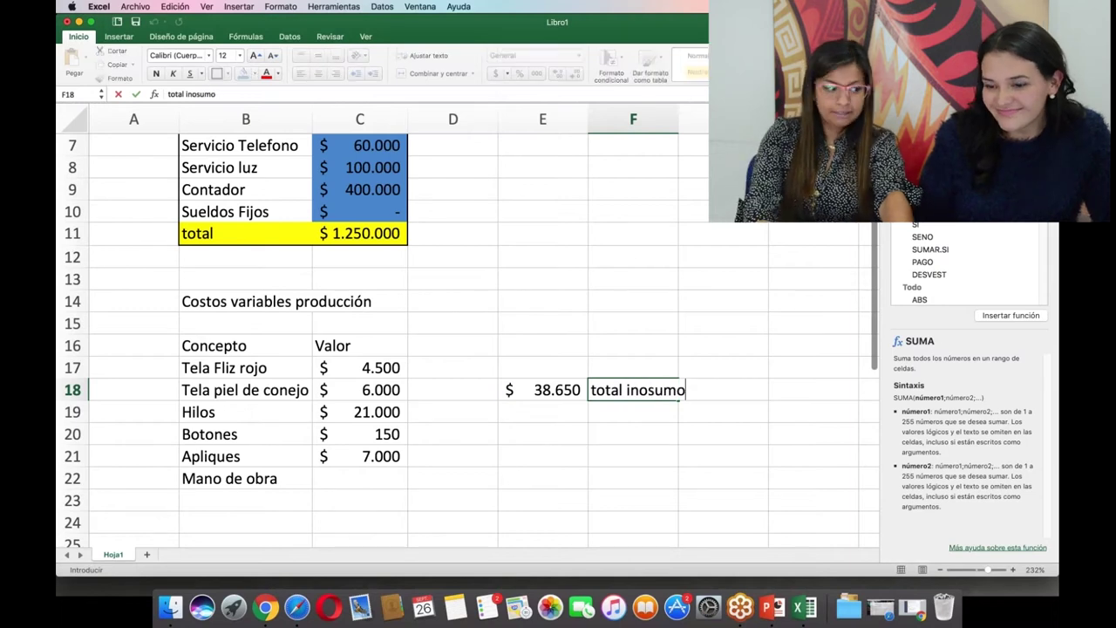
text(sumos)
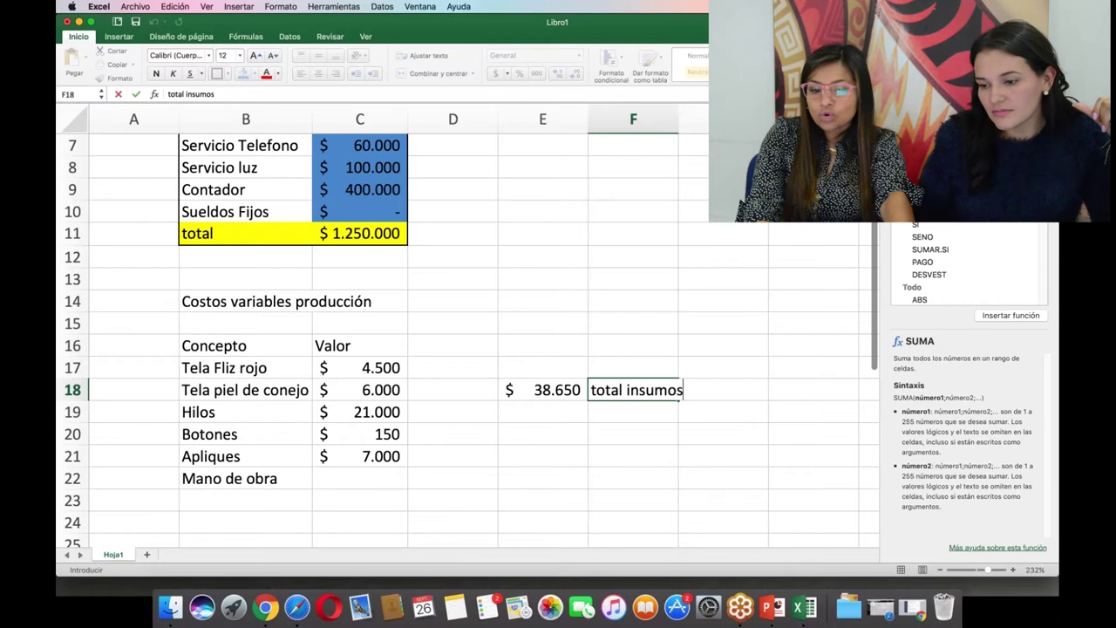
key(Return)
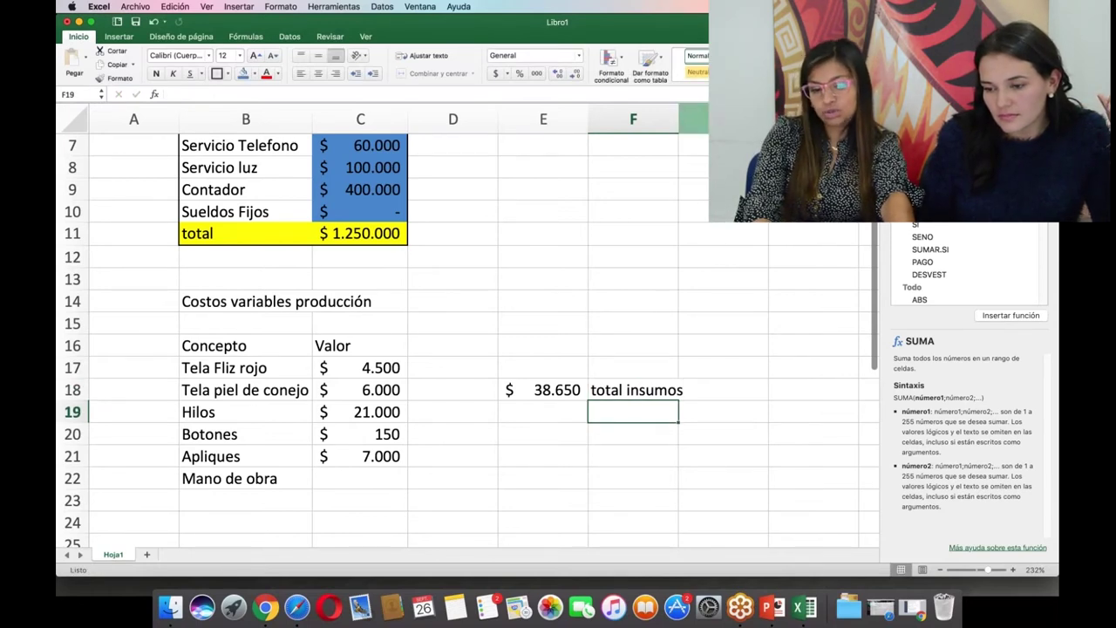
drag(678, 118, 699, 129)
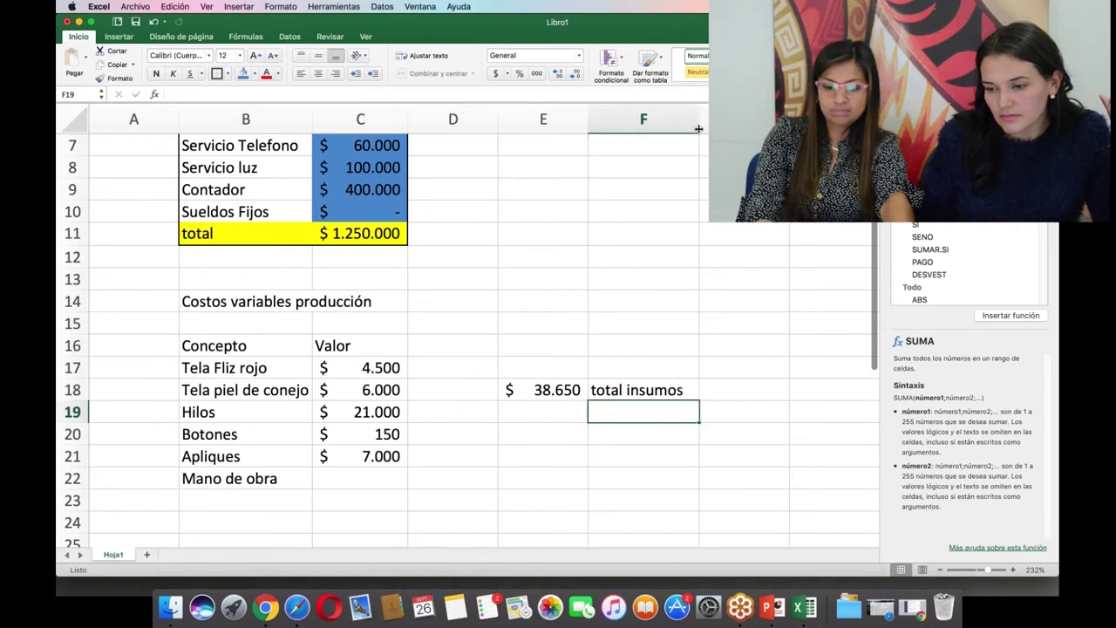
Start a formula in E19 that references the total insumos value in E18.
click(543, 411)
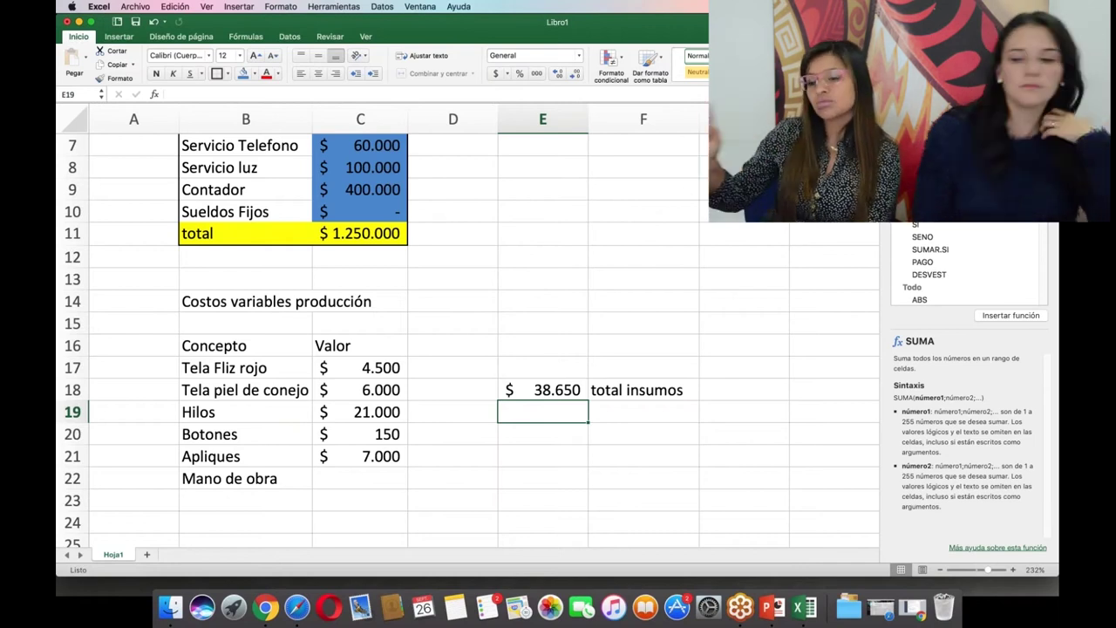
text(+`´-.)
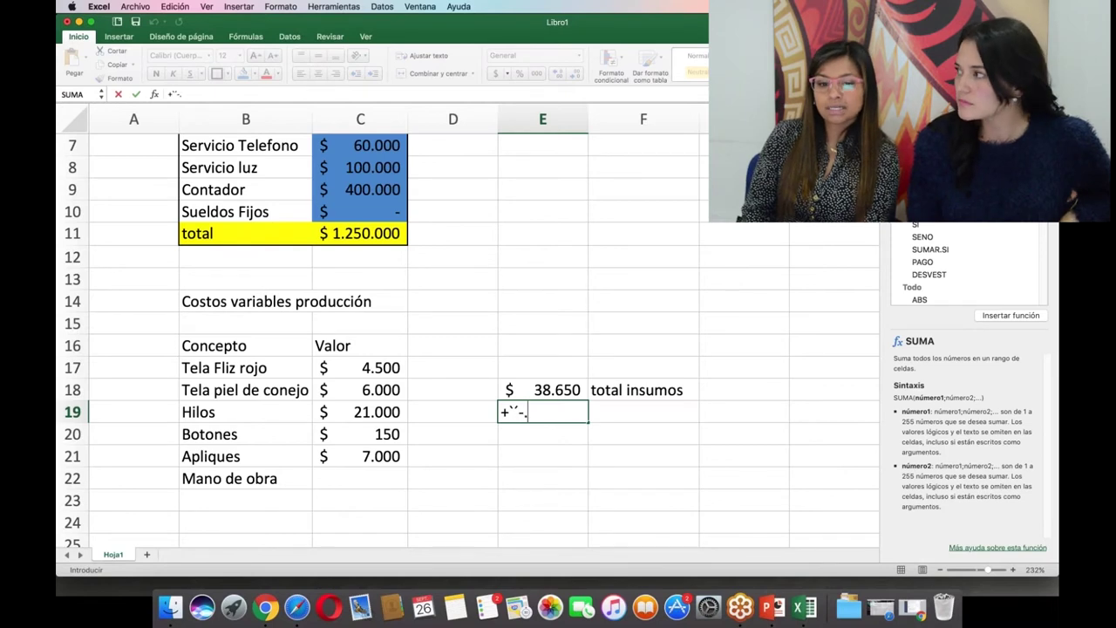
text(+i')
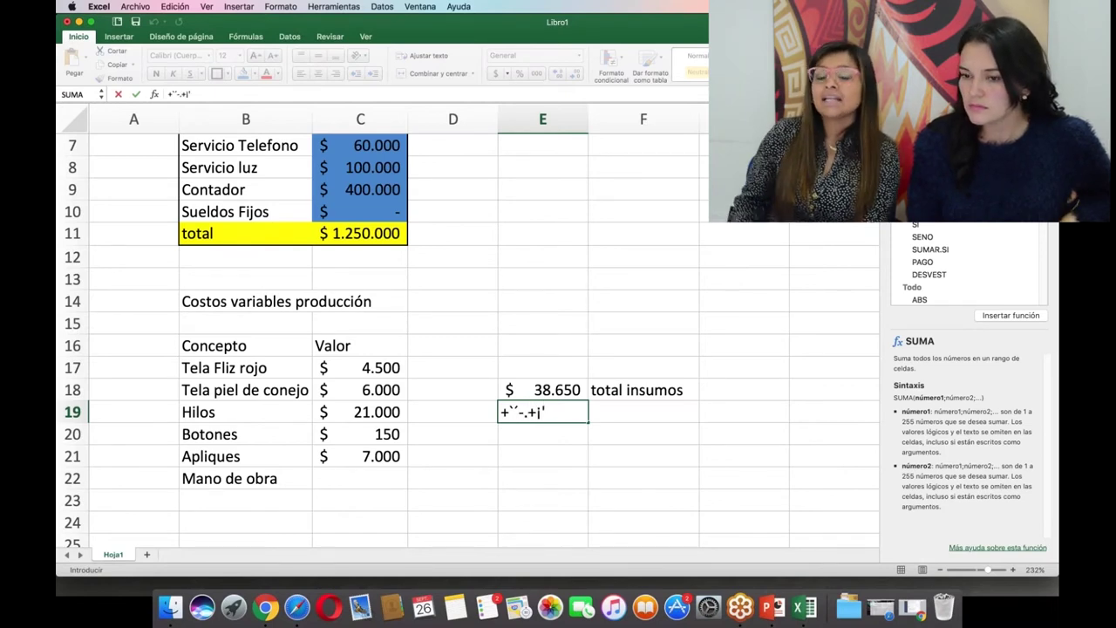
key(BackSpace)
key(BackSpace)
key(BackSpace)
key(BackSpace)
key(BackSpace)
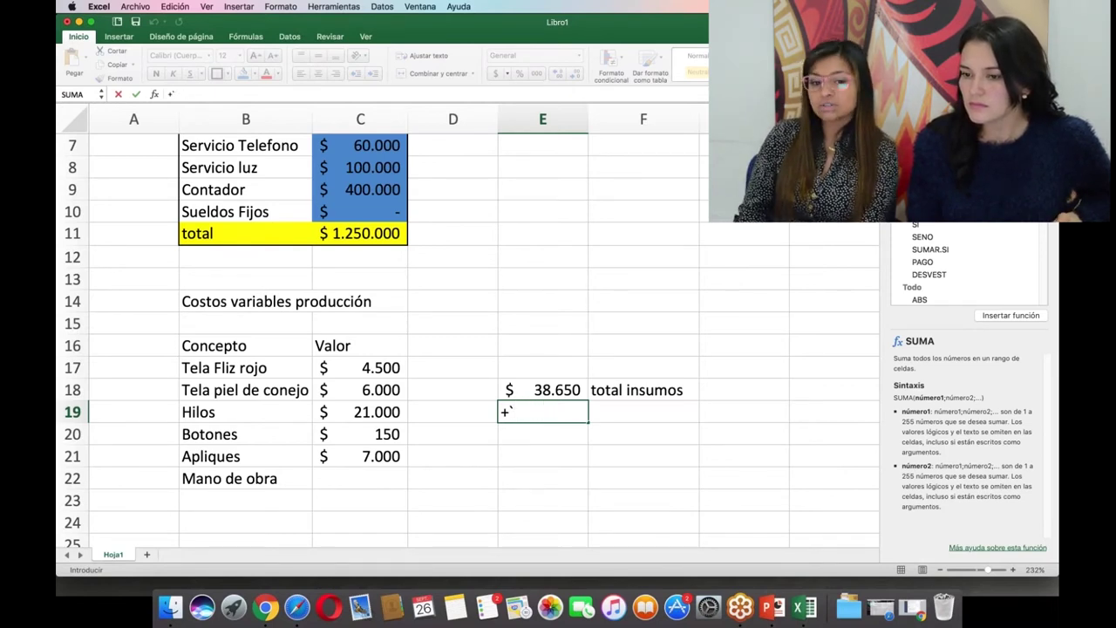
key(BackSpace)
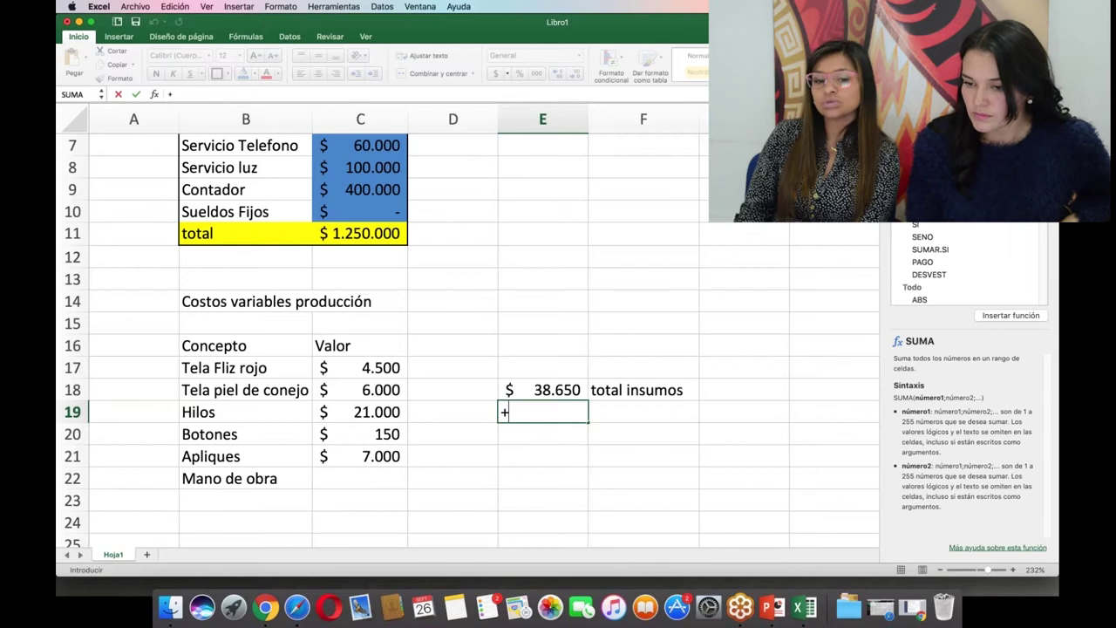
click(559, 390)
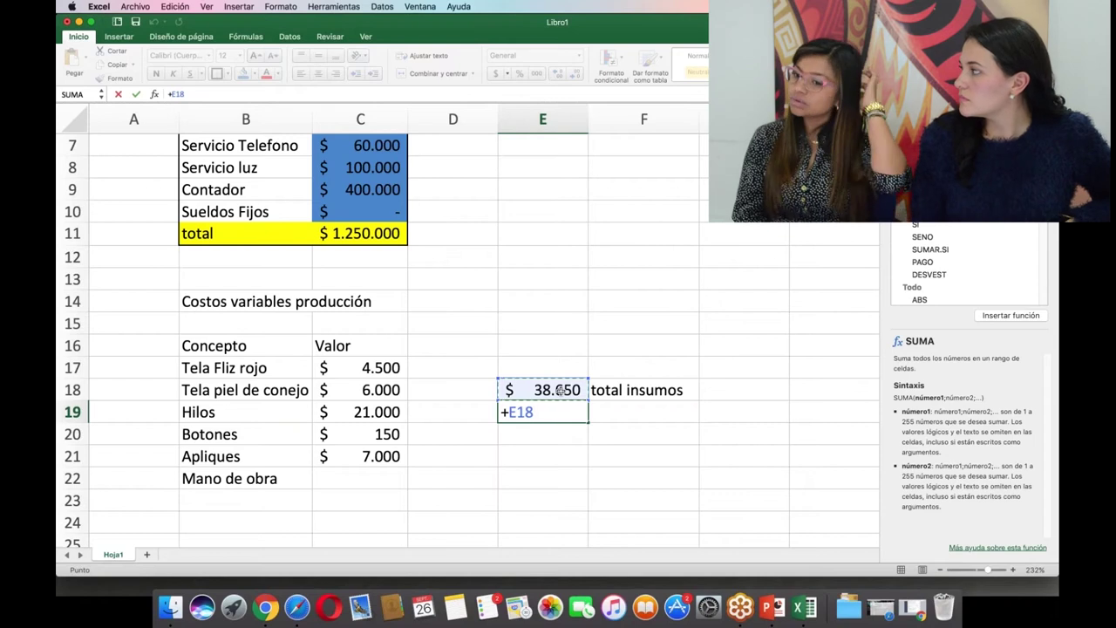
text(+)
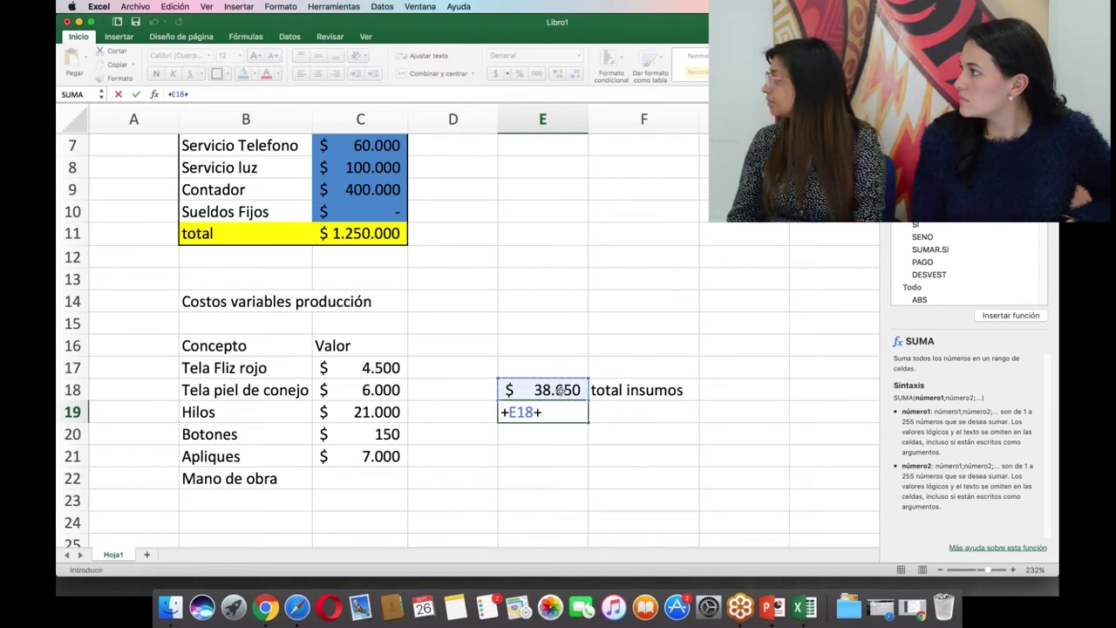
key(BackSpace)
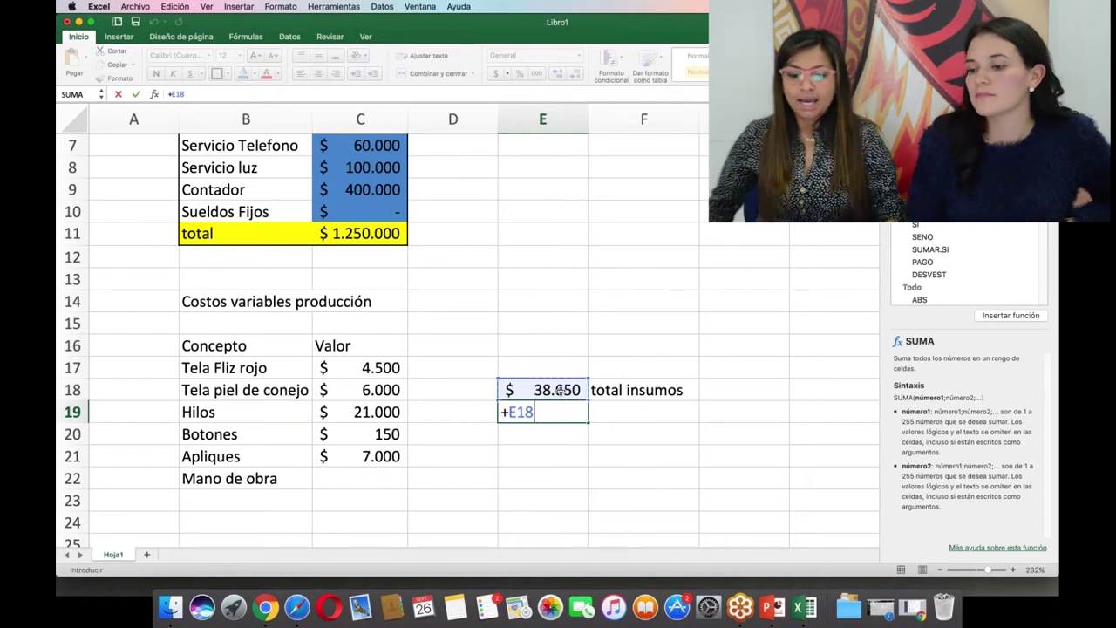
text(´)
key(BackSpace)
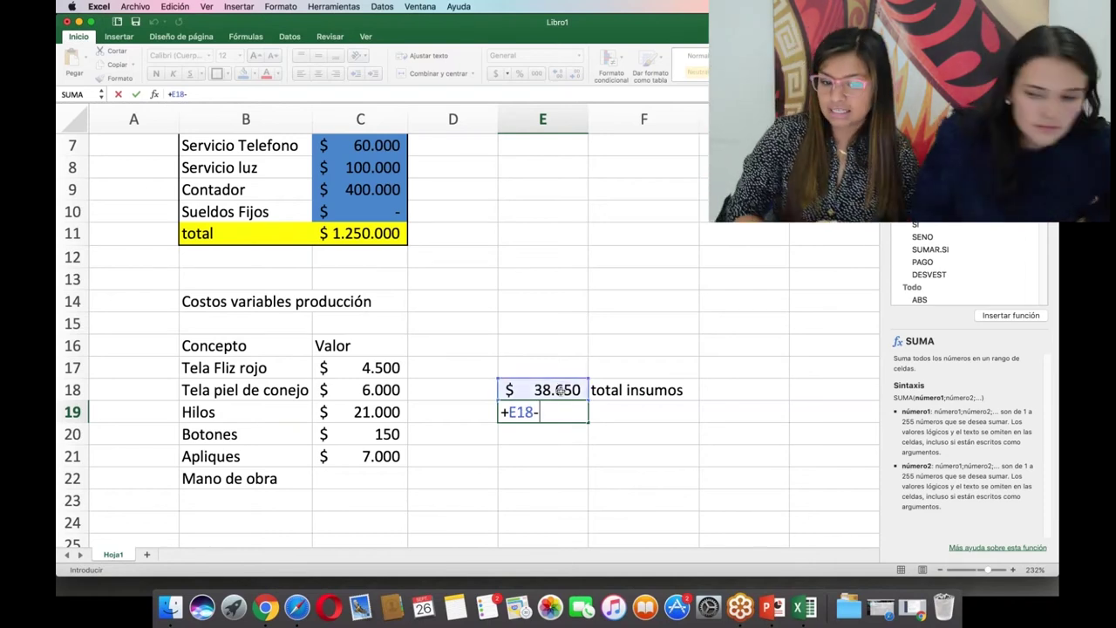
text(.)
key(BackSpace)
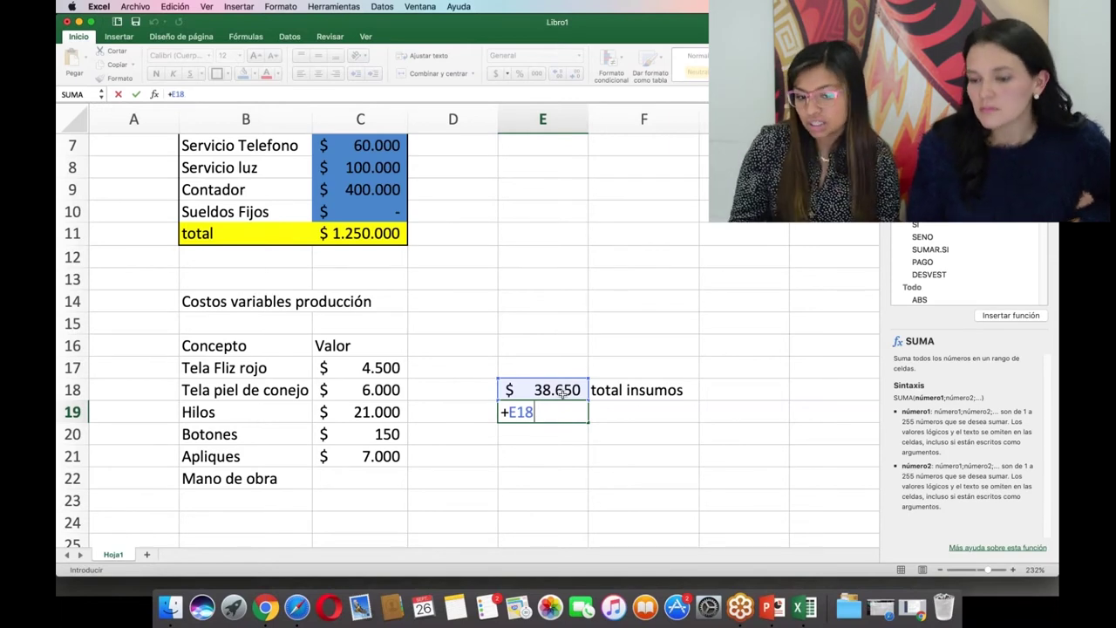
text(-)
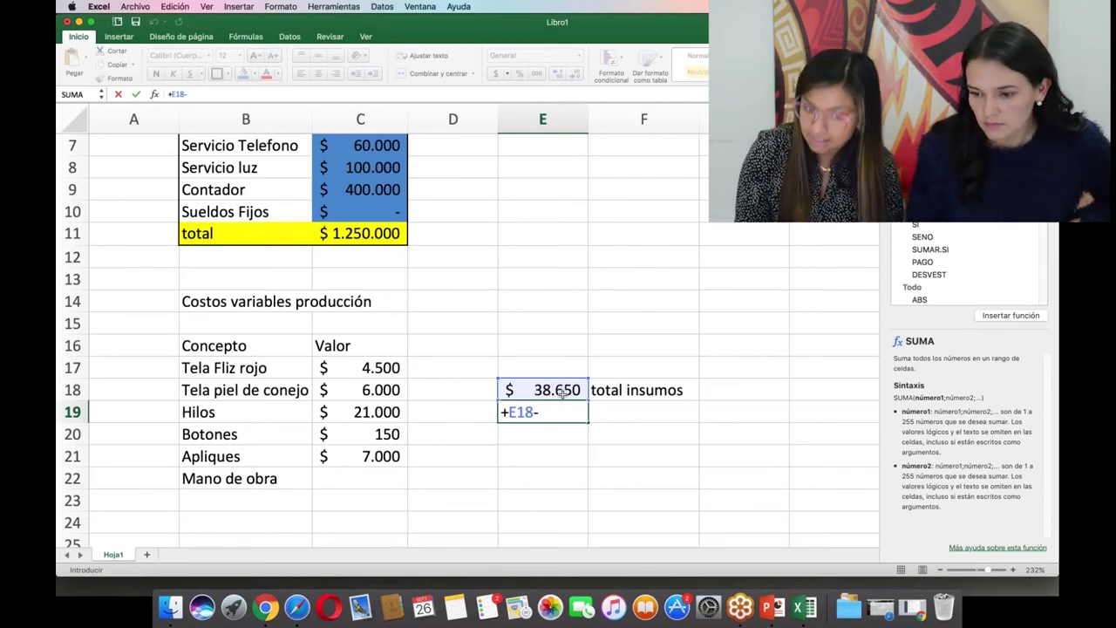
key(BackSpace)
key(BackSpace)
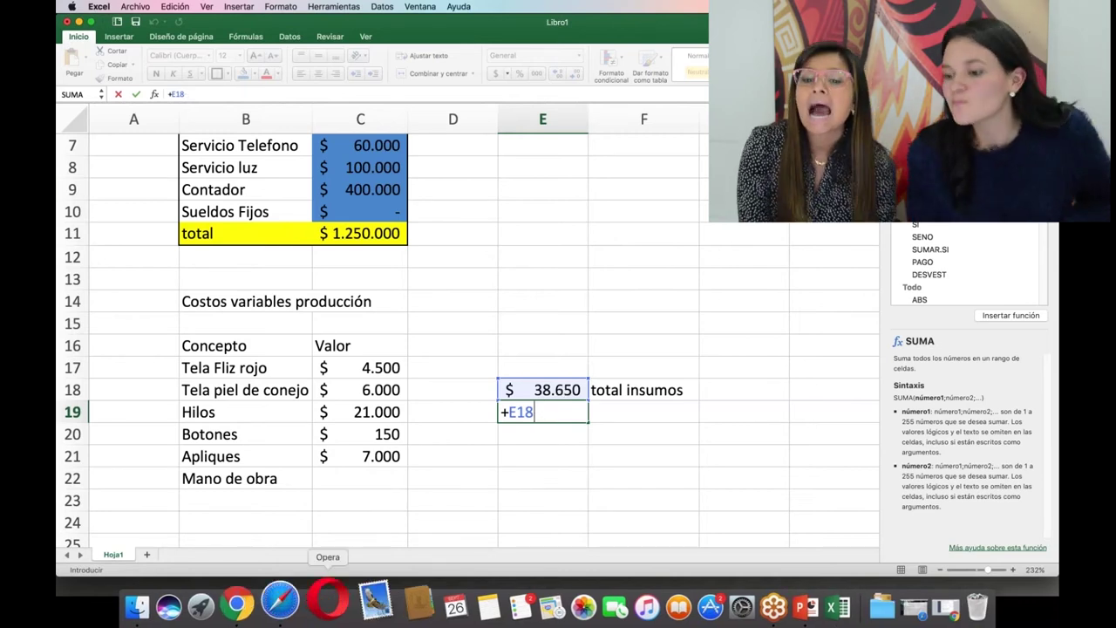
Try to copy the formula's plus sign and paste it after the E18 reference in E19.
drag(504, 413, 500, 413)
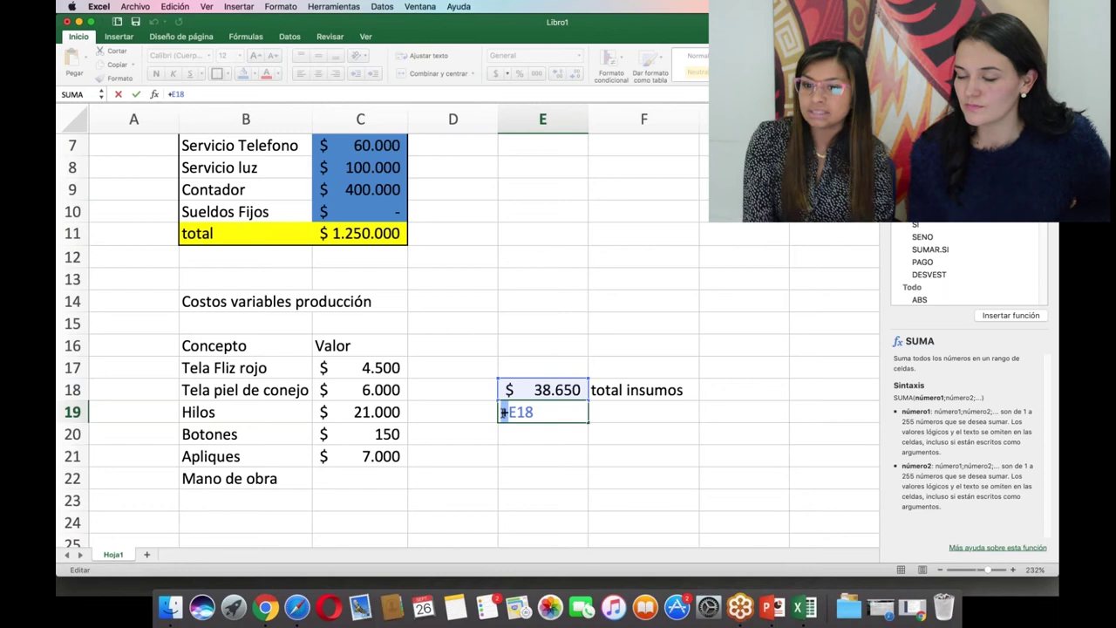
key(super+c)
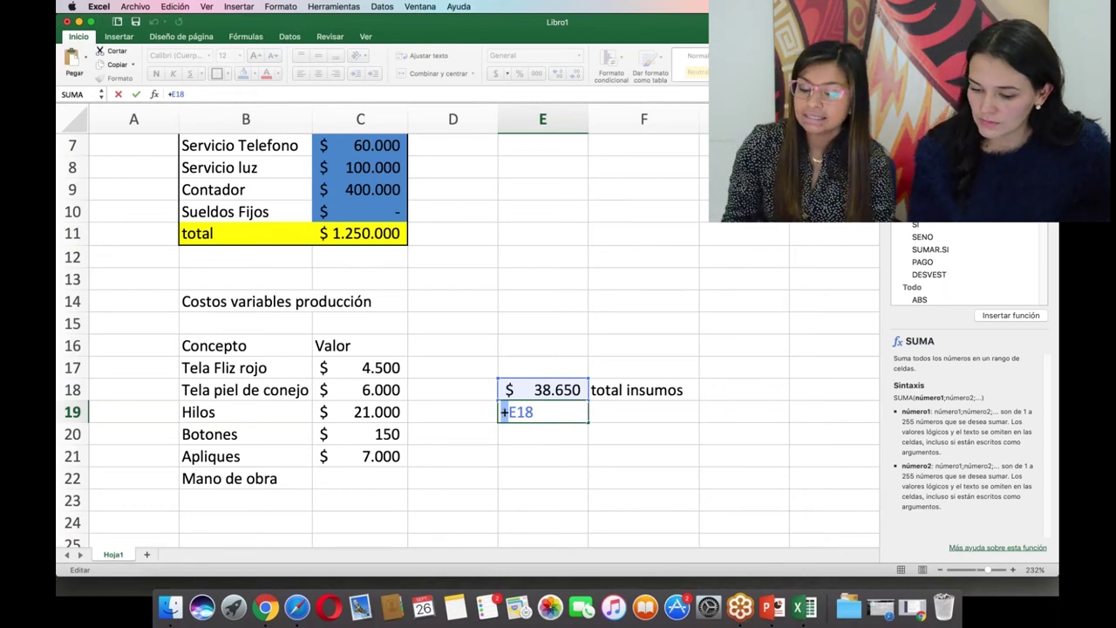
click(551, 416)
key(super+v)
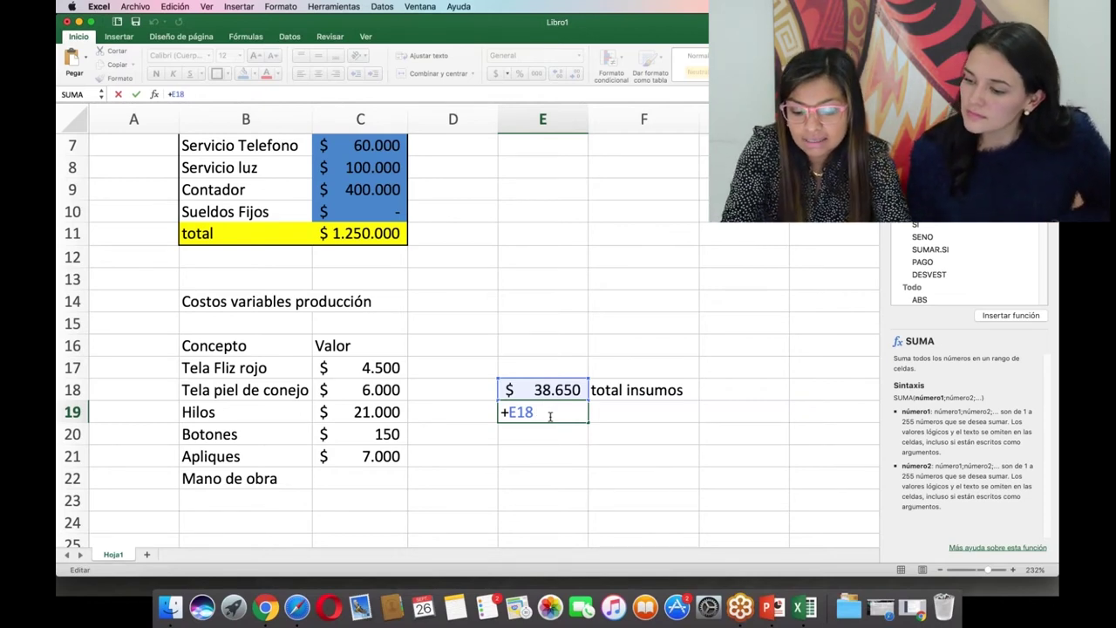
key(BackSpace)
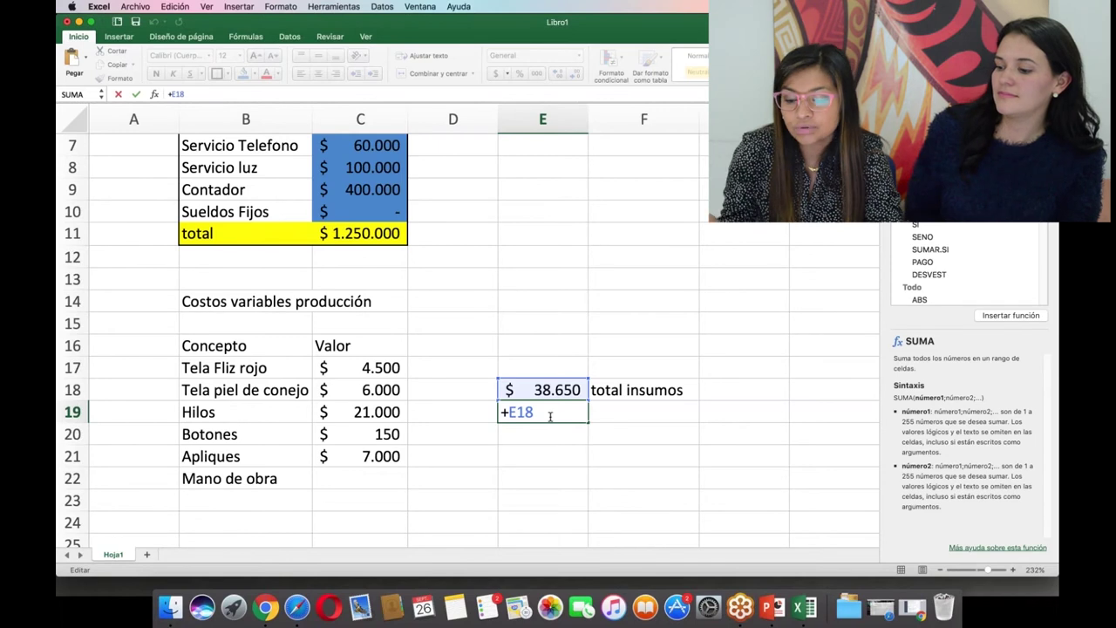
text(123456)
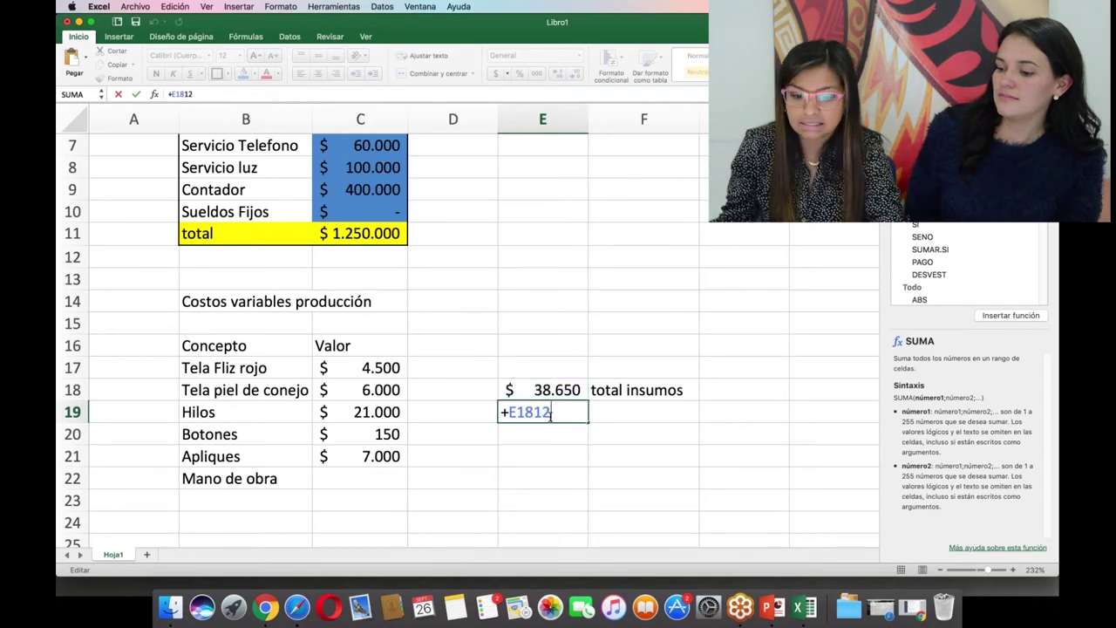
key(BackSpace)
key(BackSpace)
key(BackSpace)
key(BackSpace)
key(BackSpace)
key(BackSpace)
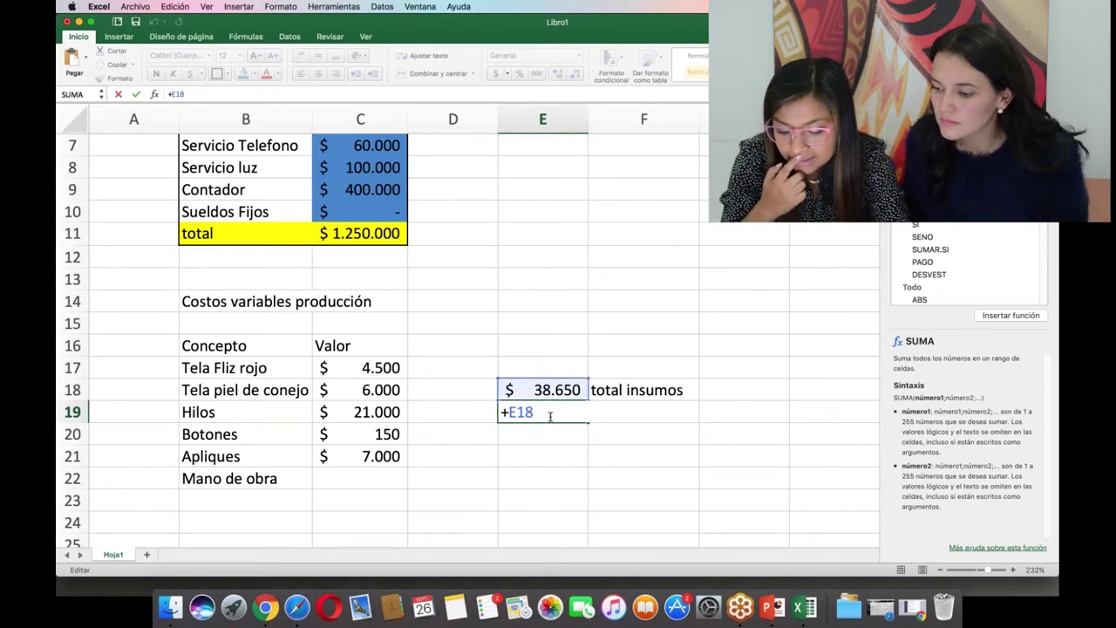
text(%&/()=?)
key(BackSpace)
key(BackSpace)
key(BackSpace)
key(BackSpace)
key(BackSpace)
key(BackSpace)
key(BackSpace)
key(BackSpace)
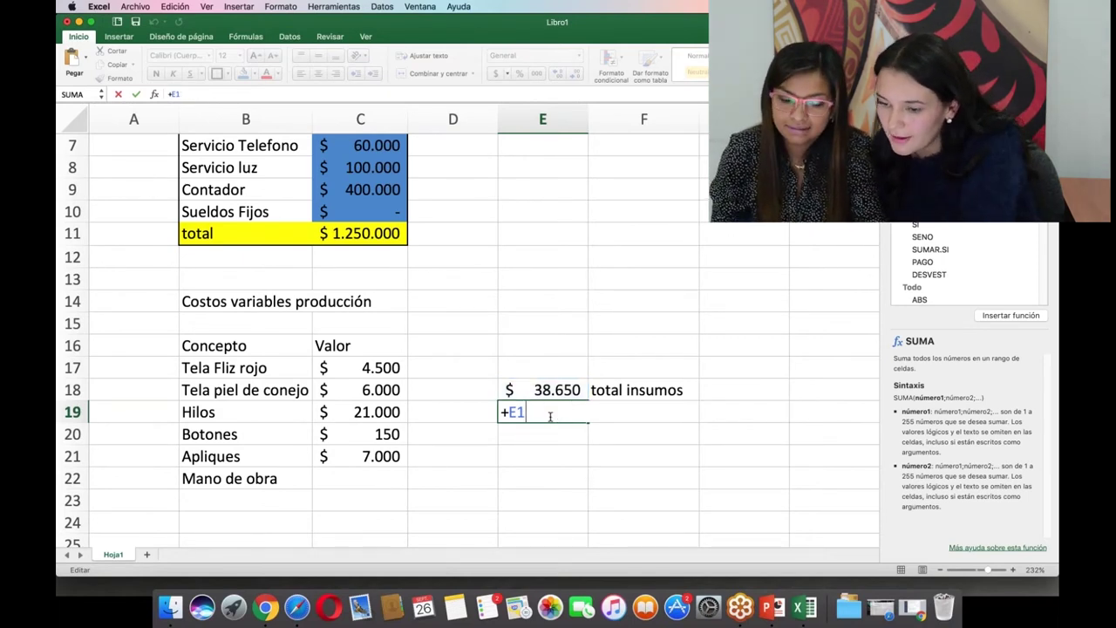
text(8)
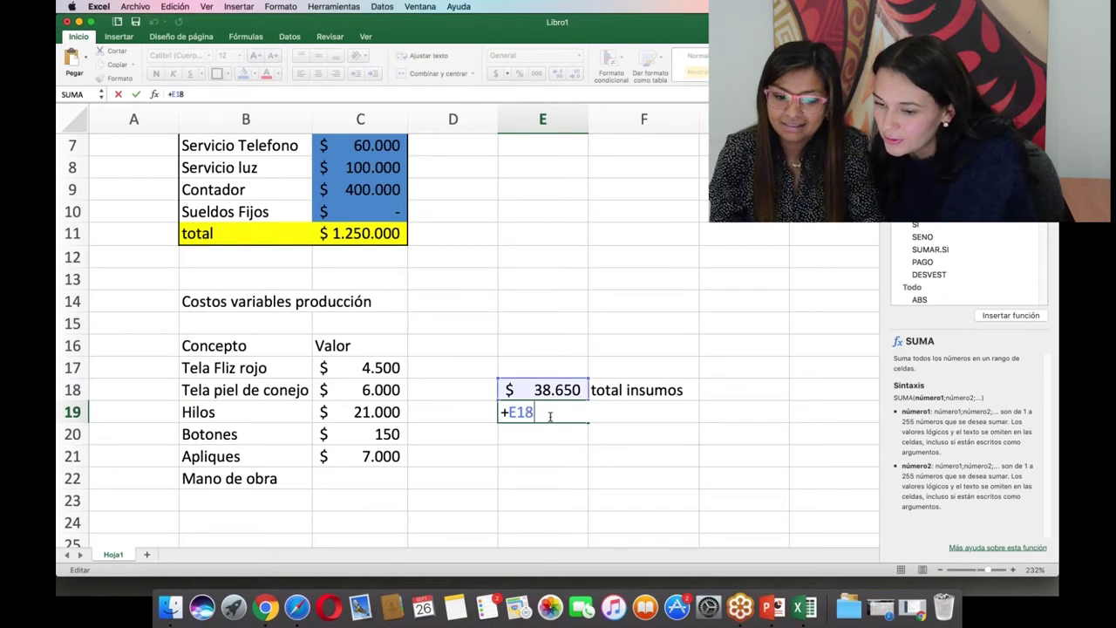
Try to multiply the E18 reference by 30 in the E19 formula.
text(^*)
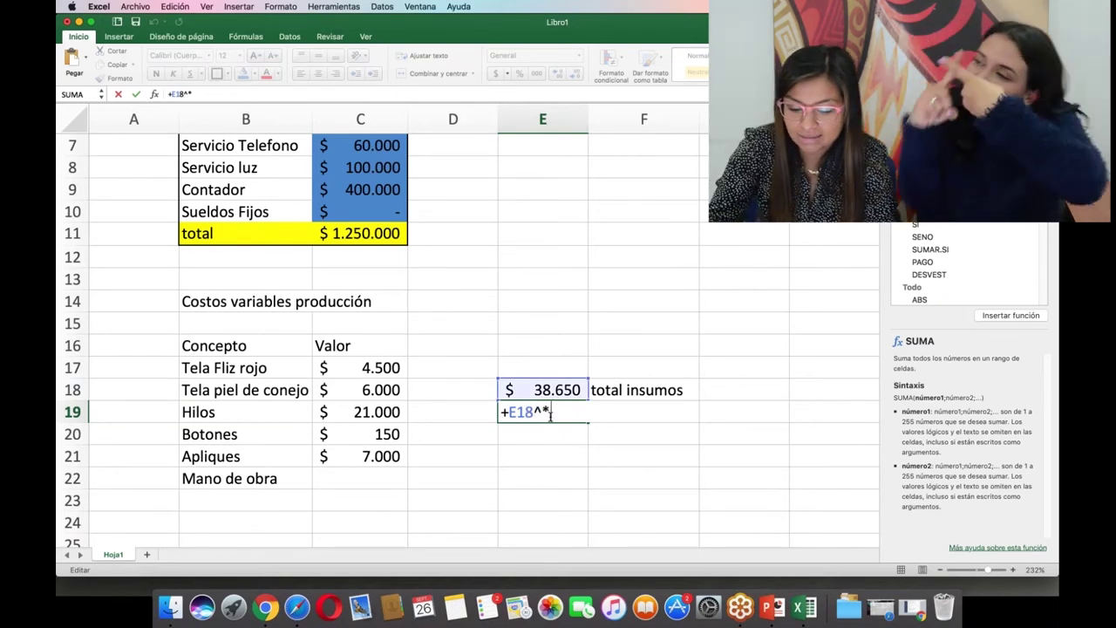
text(_)
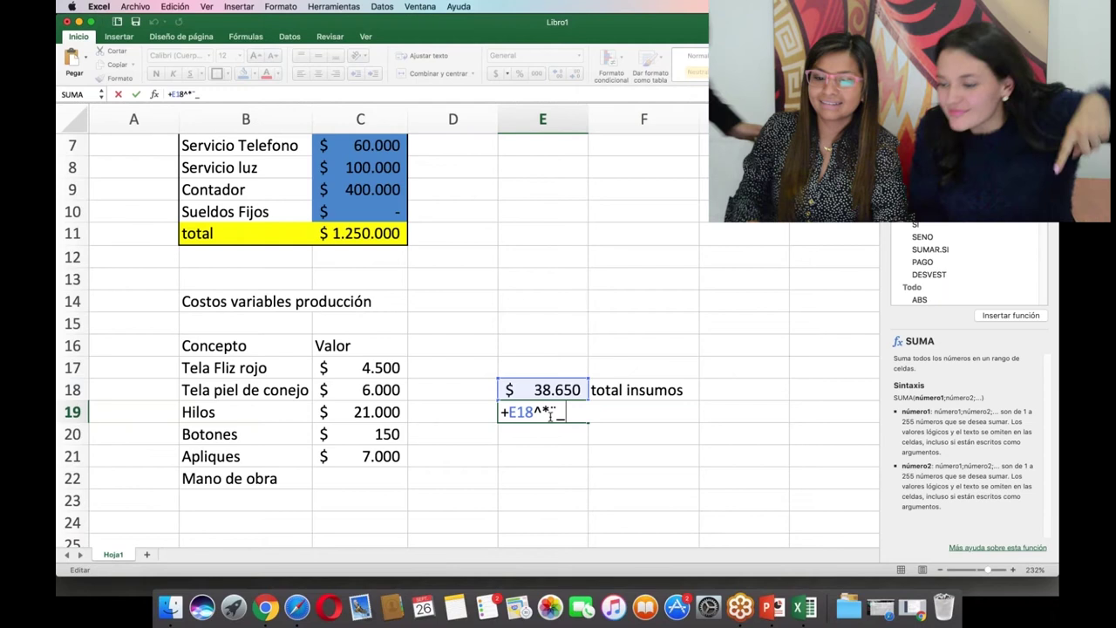
key(BackSpace)
key(BackSpace)
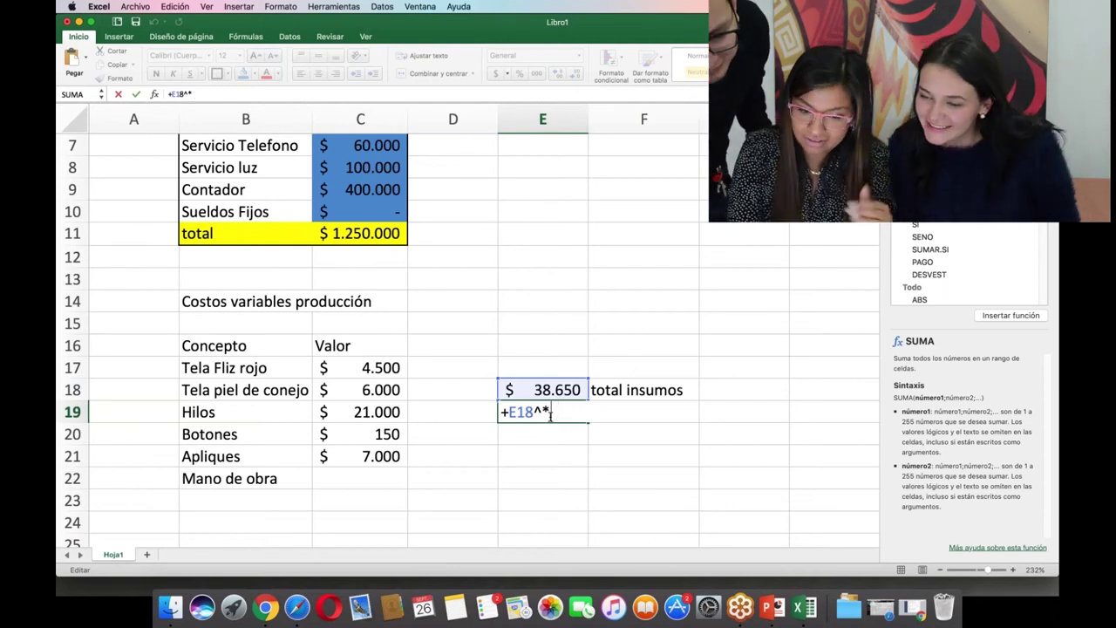
key(Left)
key(BackSpace)
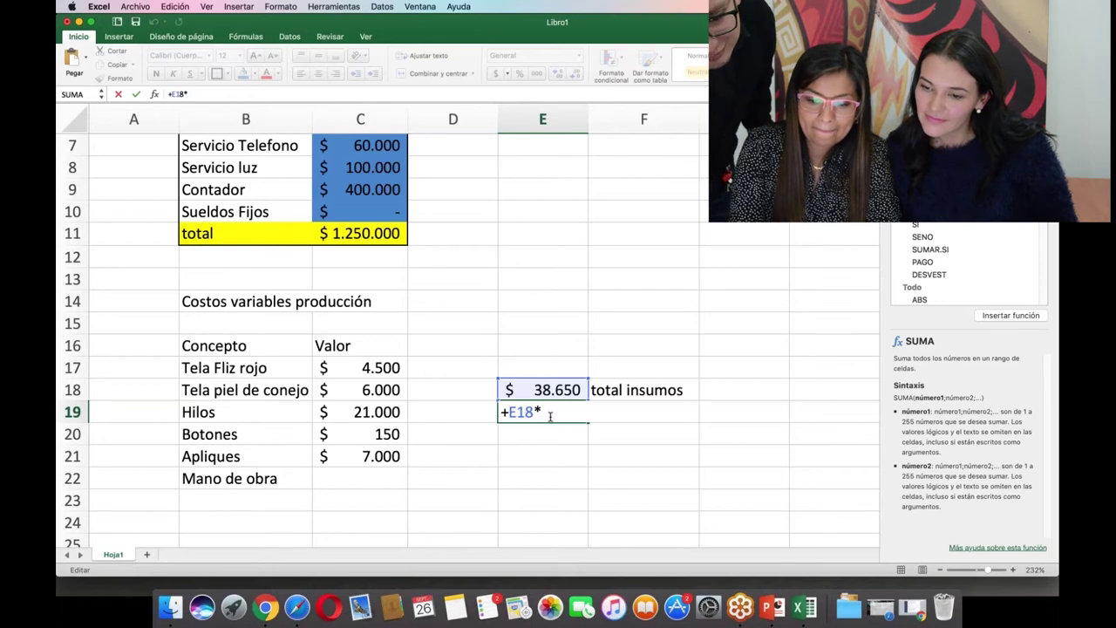
text(30)
key(BackSpace)
key(BackSpace)
key(BackSpace)
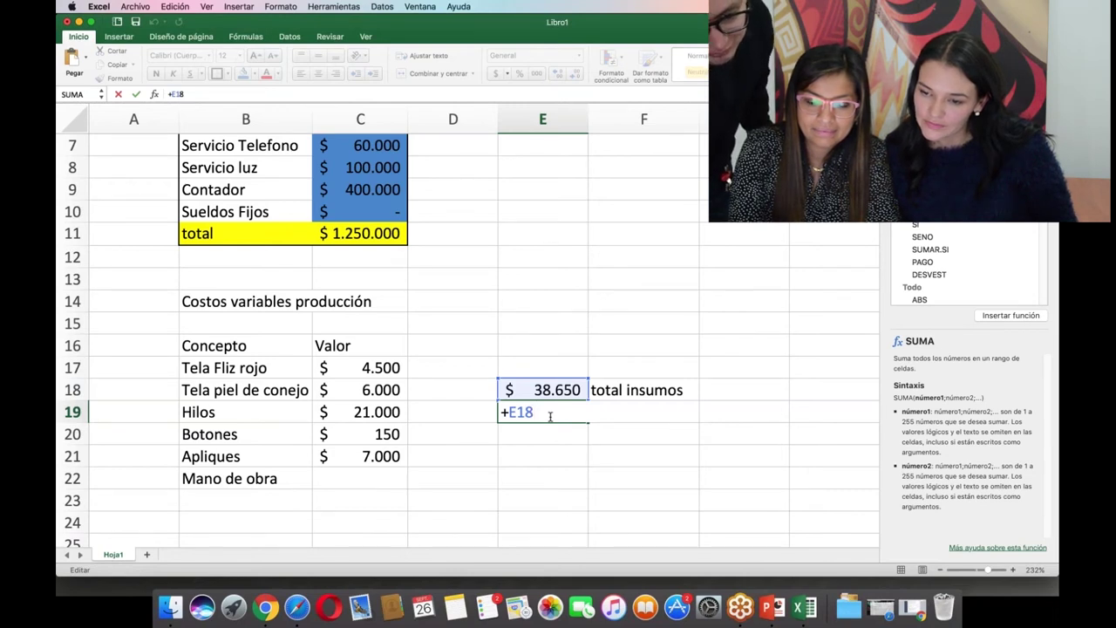
text(Ç)
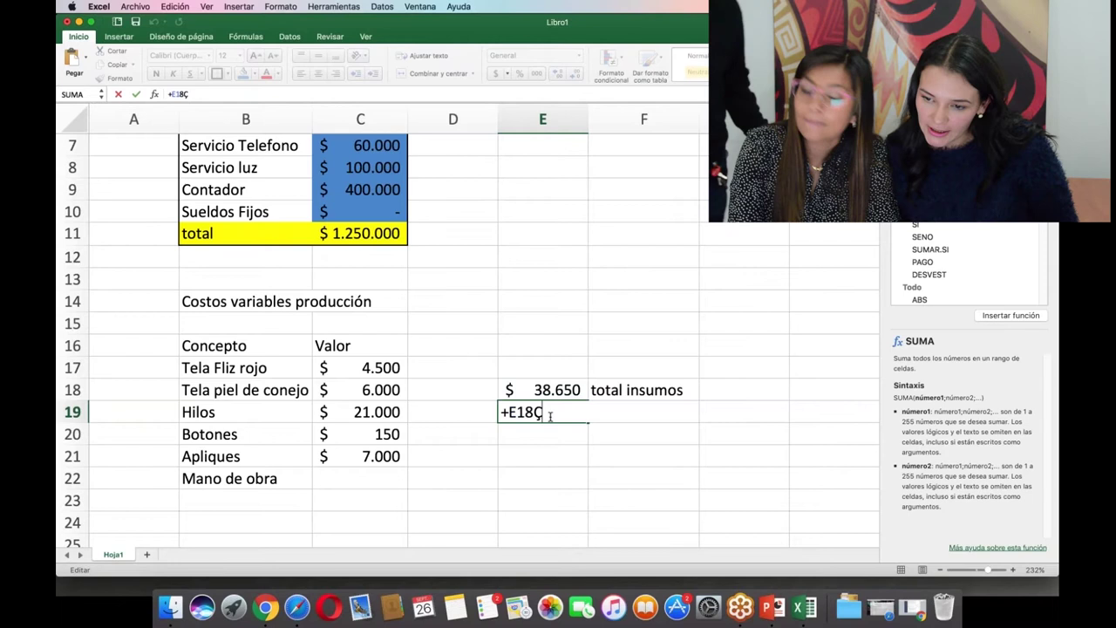
text(¨)
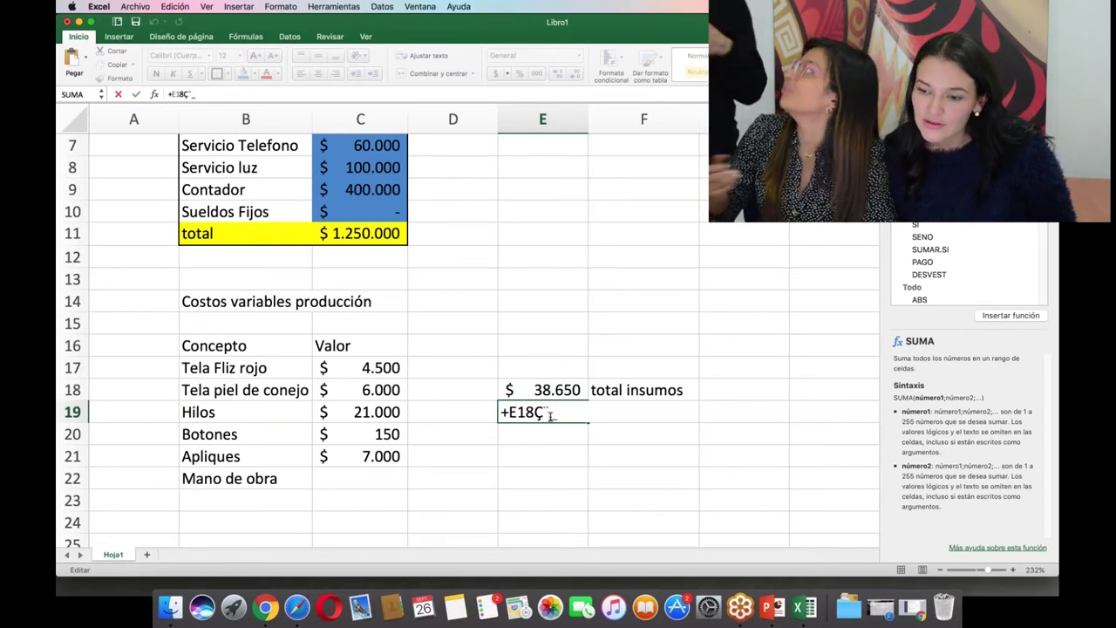
text(;;)
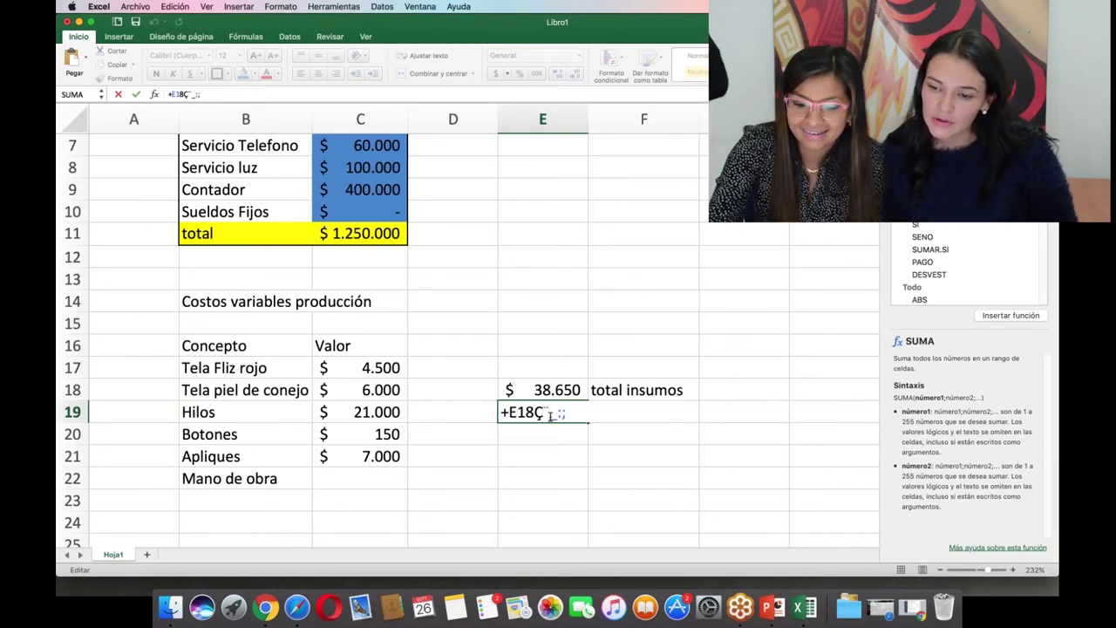
key(BackSpace)
key(BackSpace)
key(BackSpace)
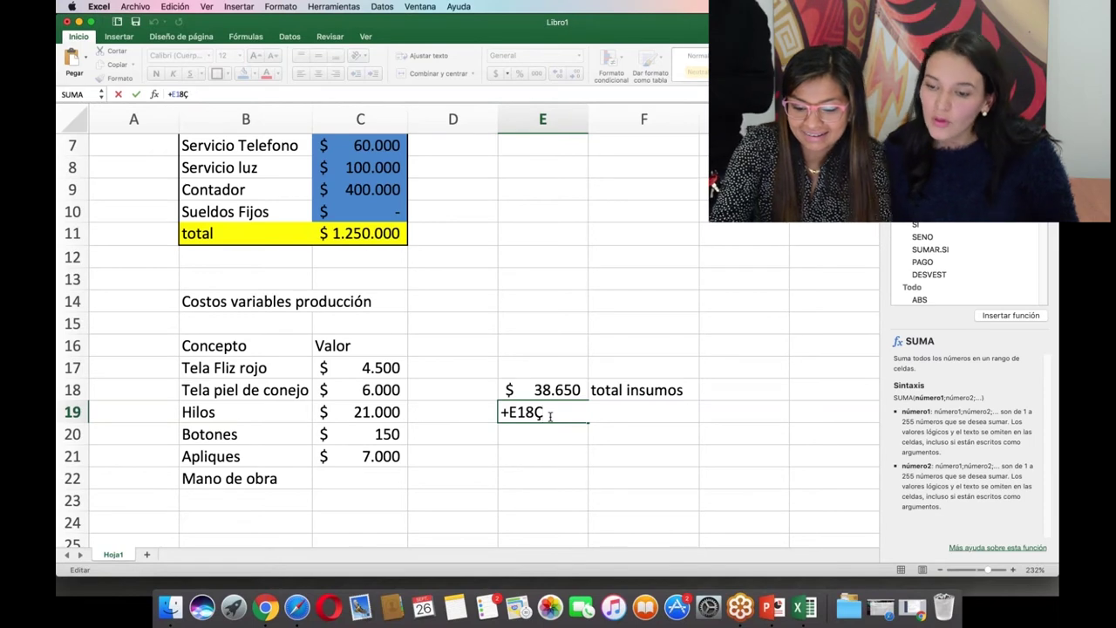
text(,)
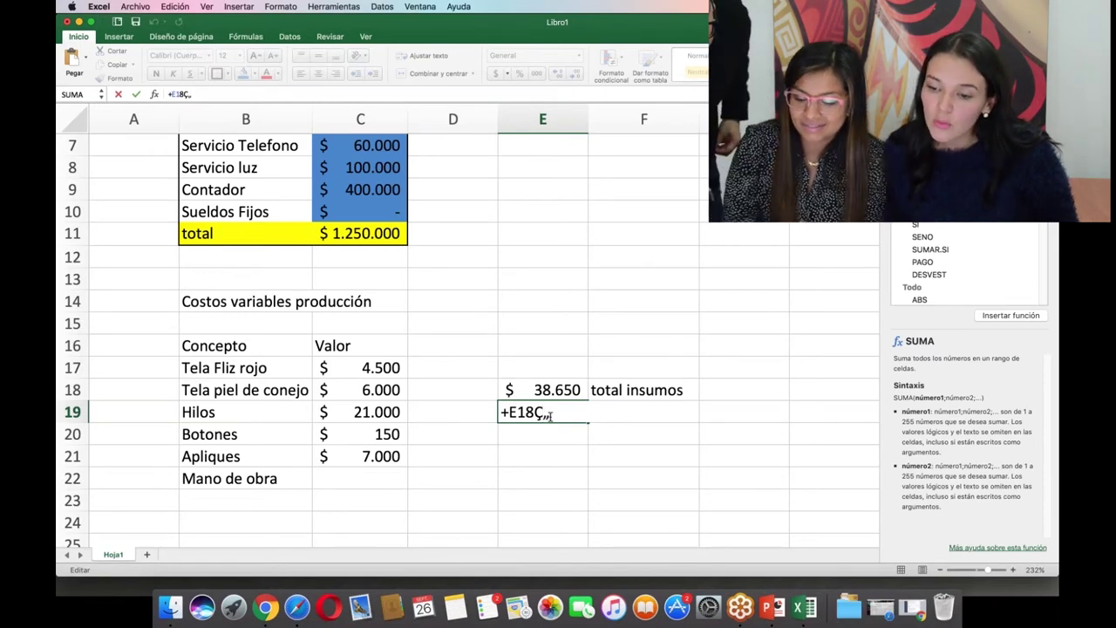
text(...-)
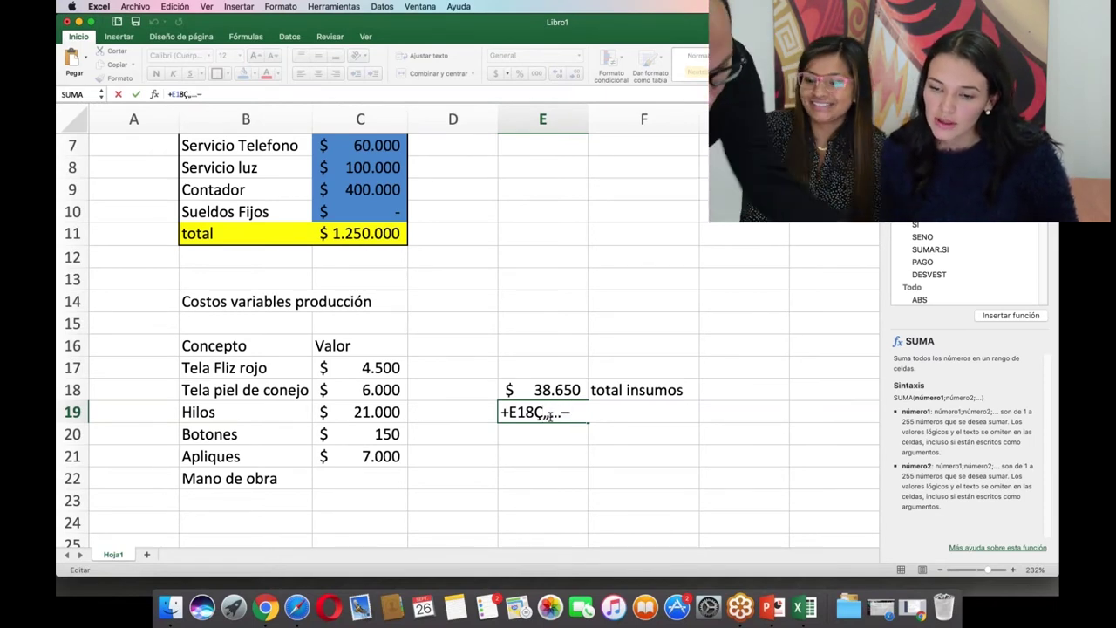
text({π)
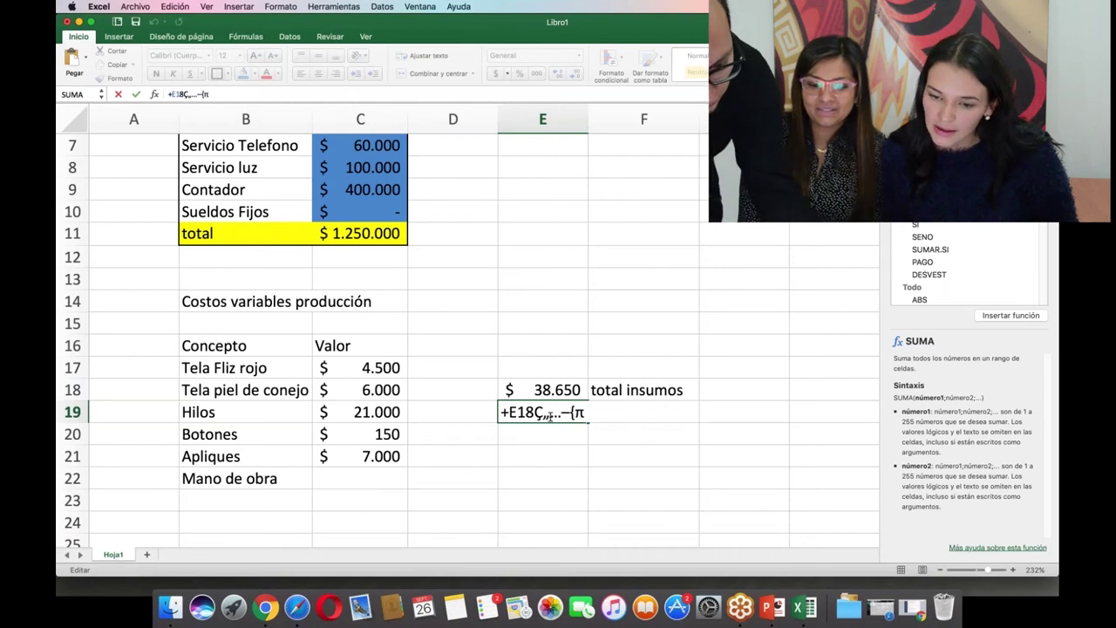
text([])
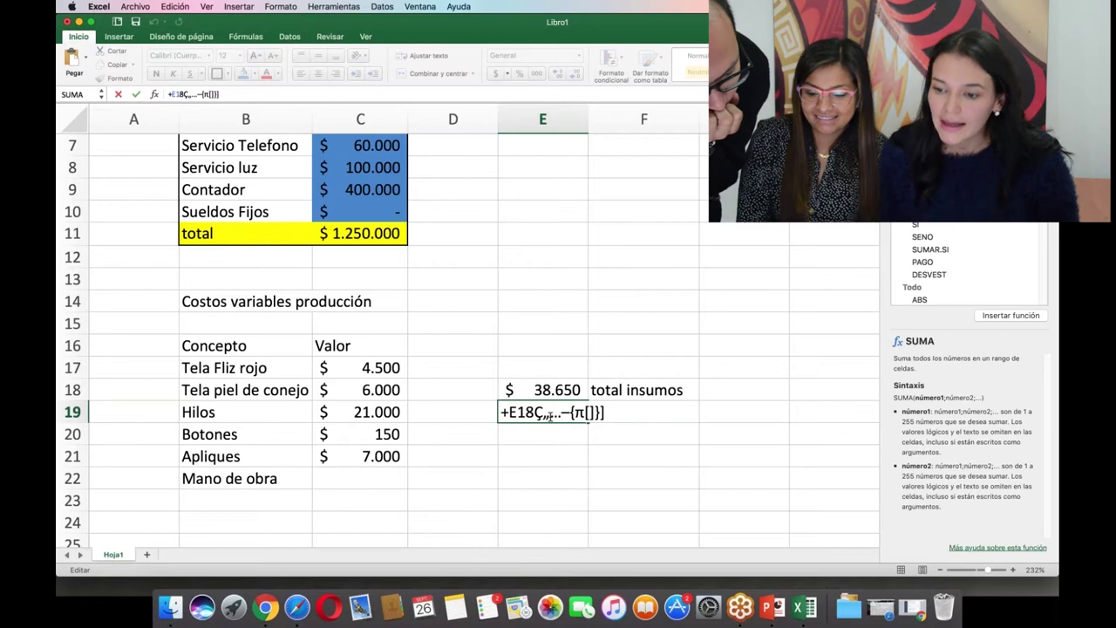
key(BackSpace)
key(BackSpace)
key(BackSpace)
key(BackSpace)
key(BackSpace)
key(BackSpace)
key(BackSpace)
key(BackSpace)
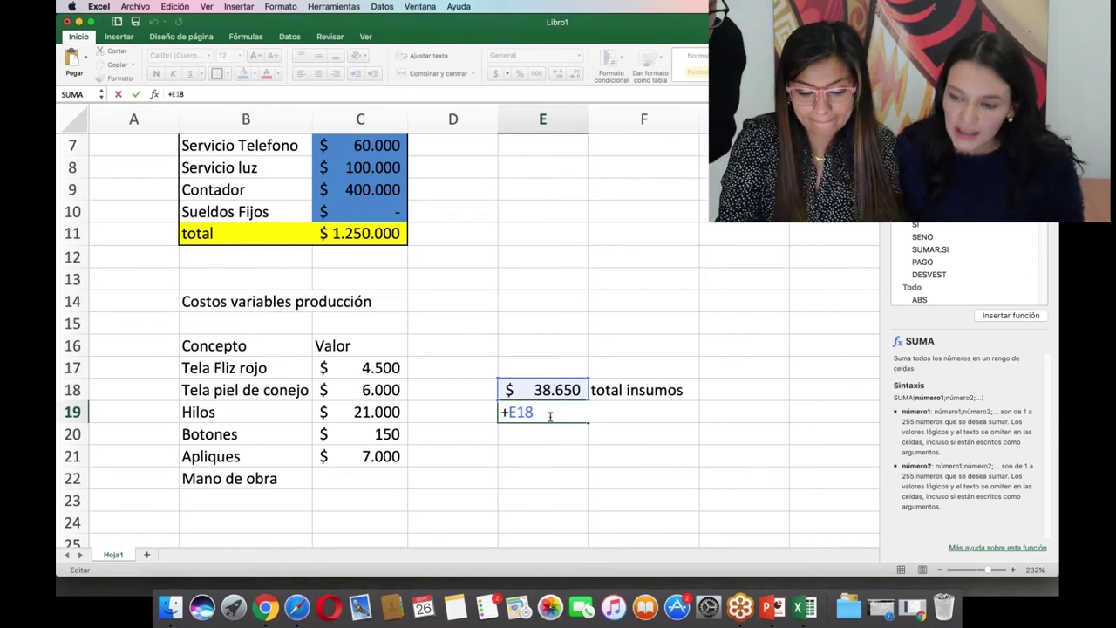
key(BackSpace)
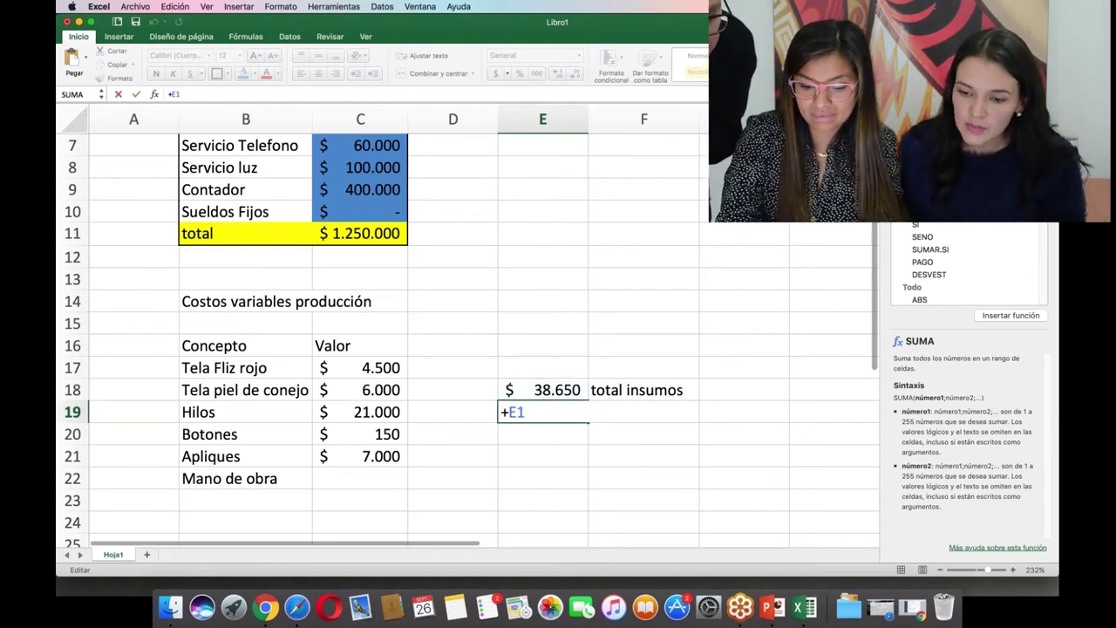
text(8)
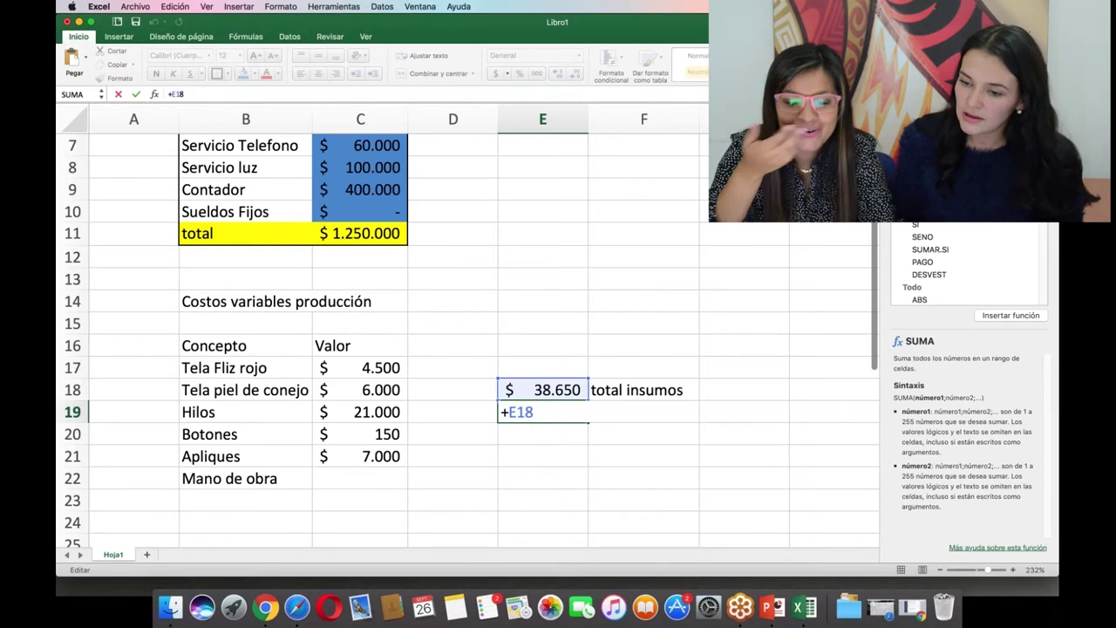
text(?=))
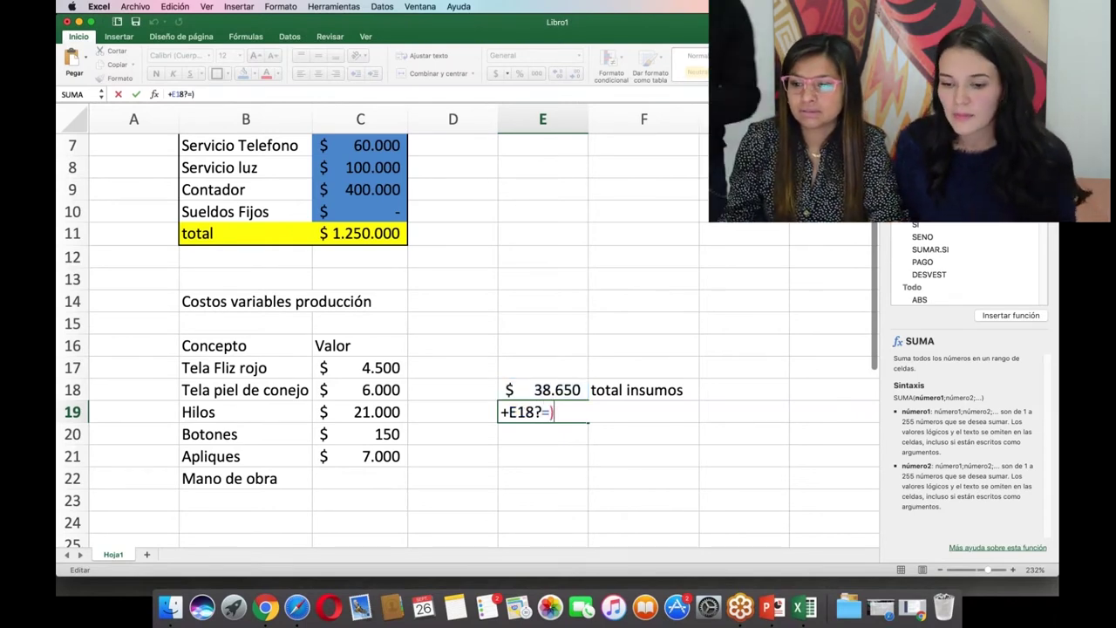
key(BackSpace)
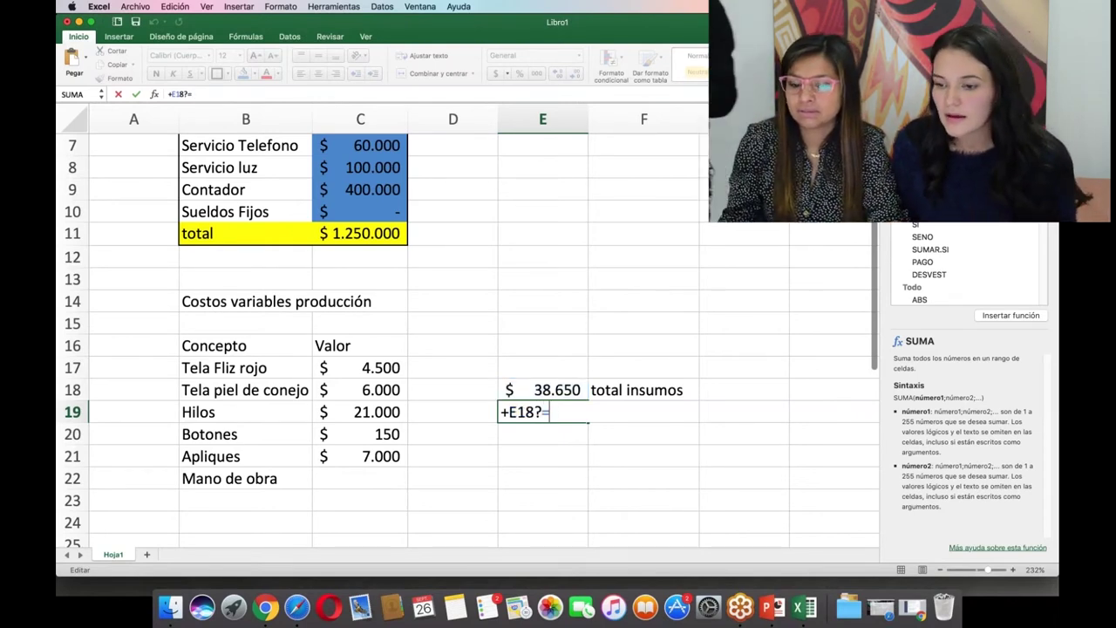
key(Left)
key(BackSpace)
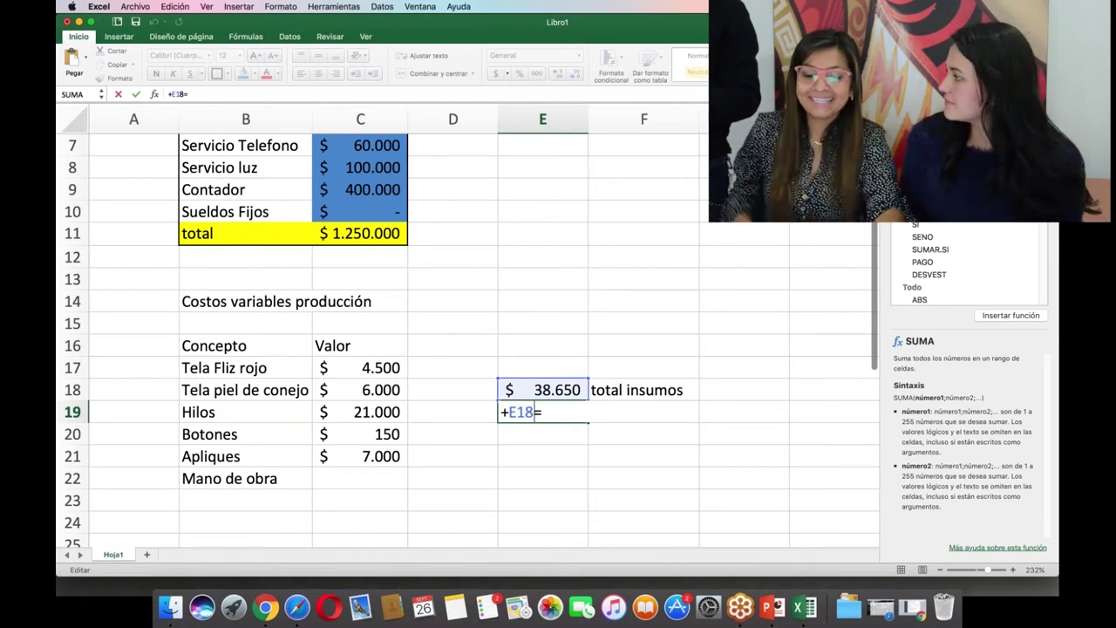
text(=)(/&%)
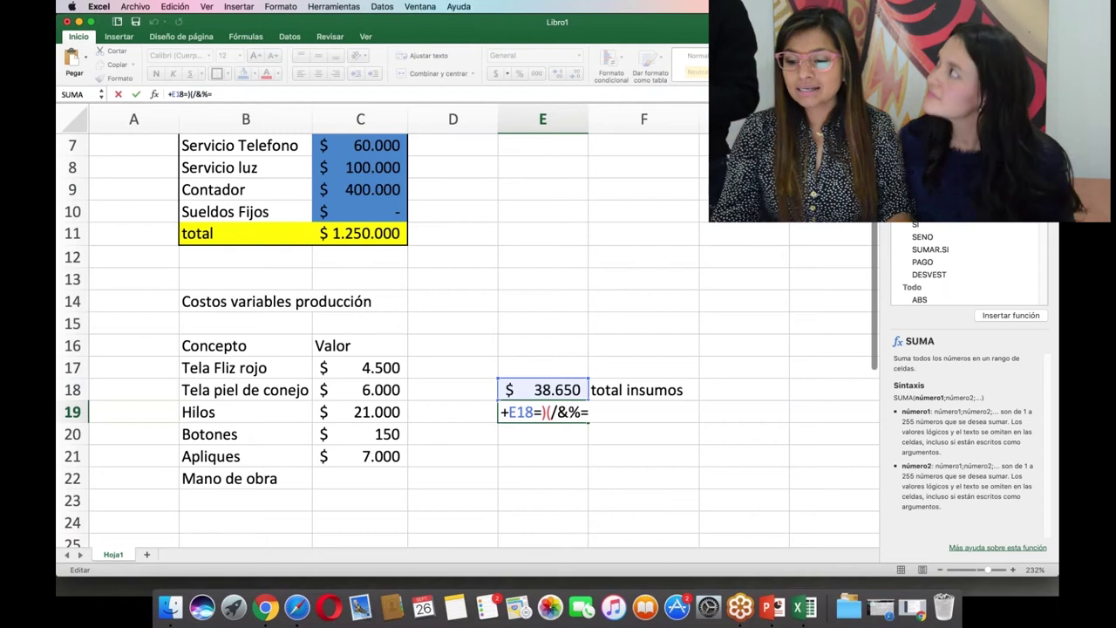
text($)
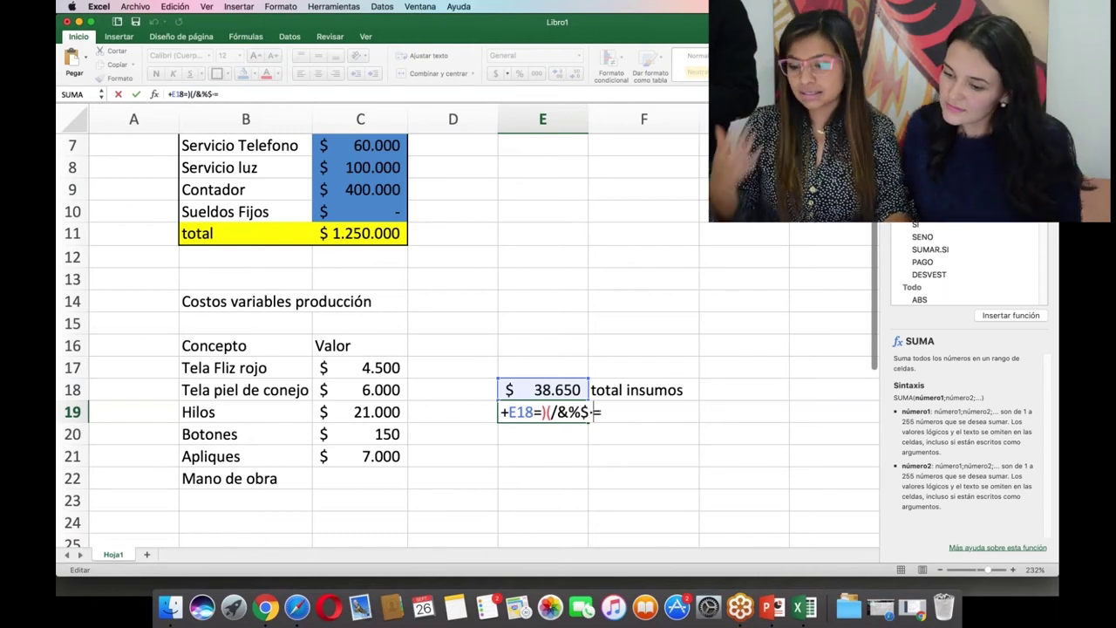
text(·|@#¢)
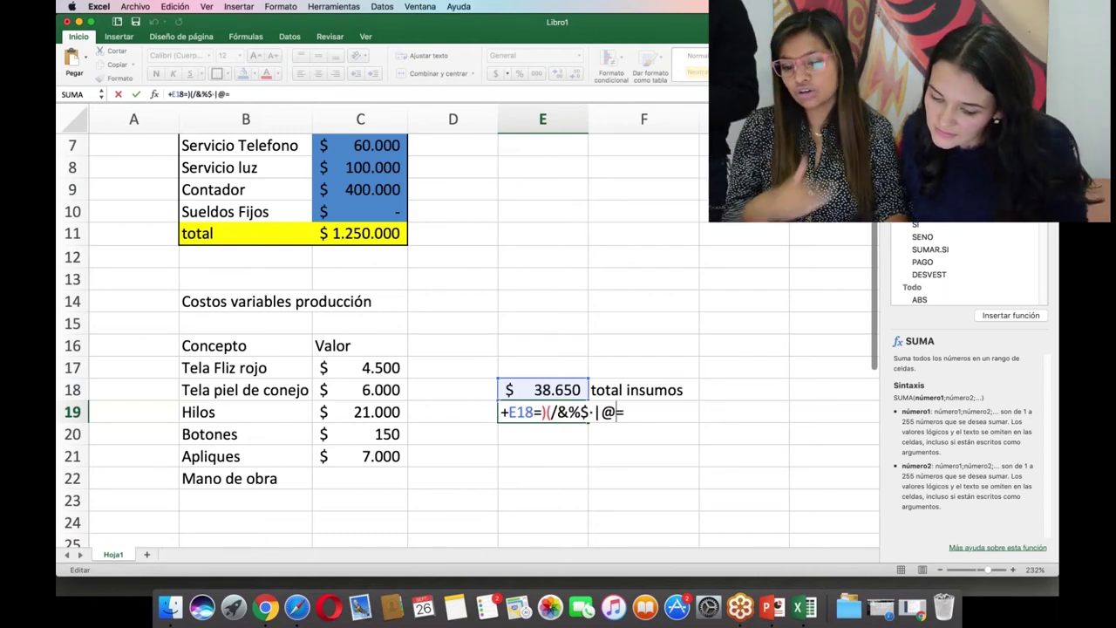
text(∞¬÷“)
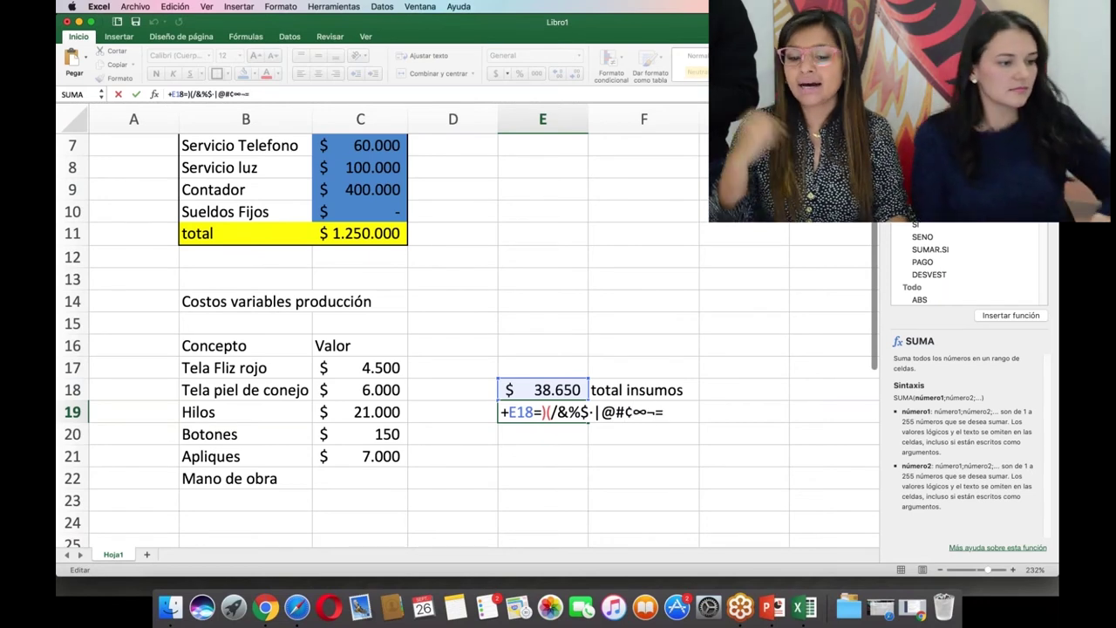
text(”≠´)
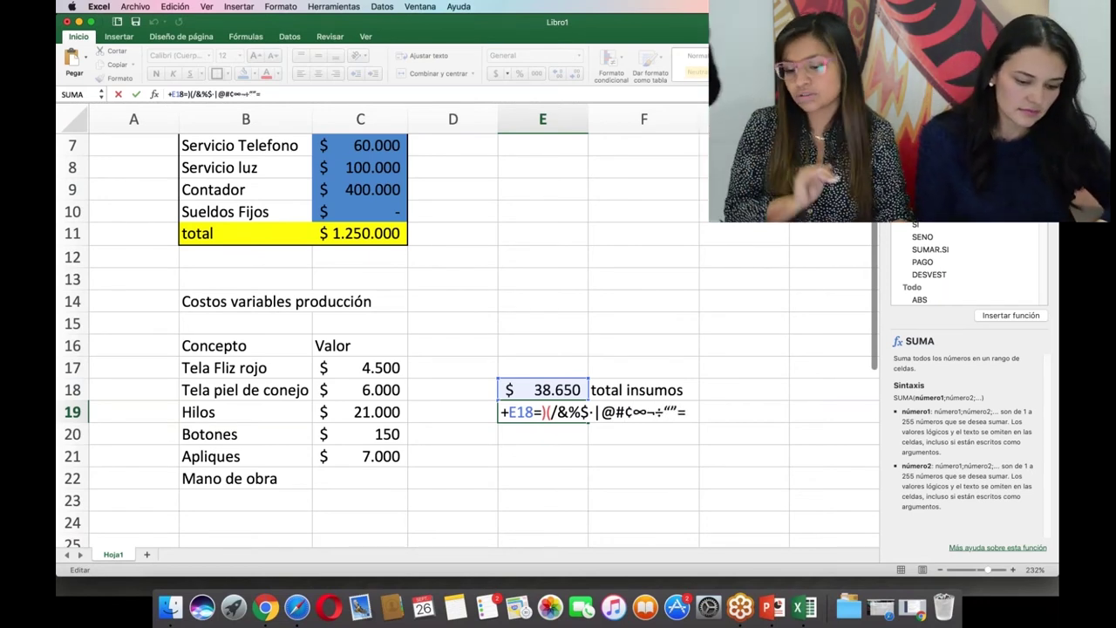
text(´,)
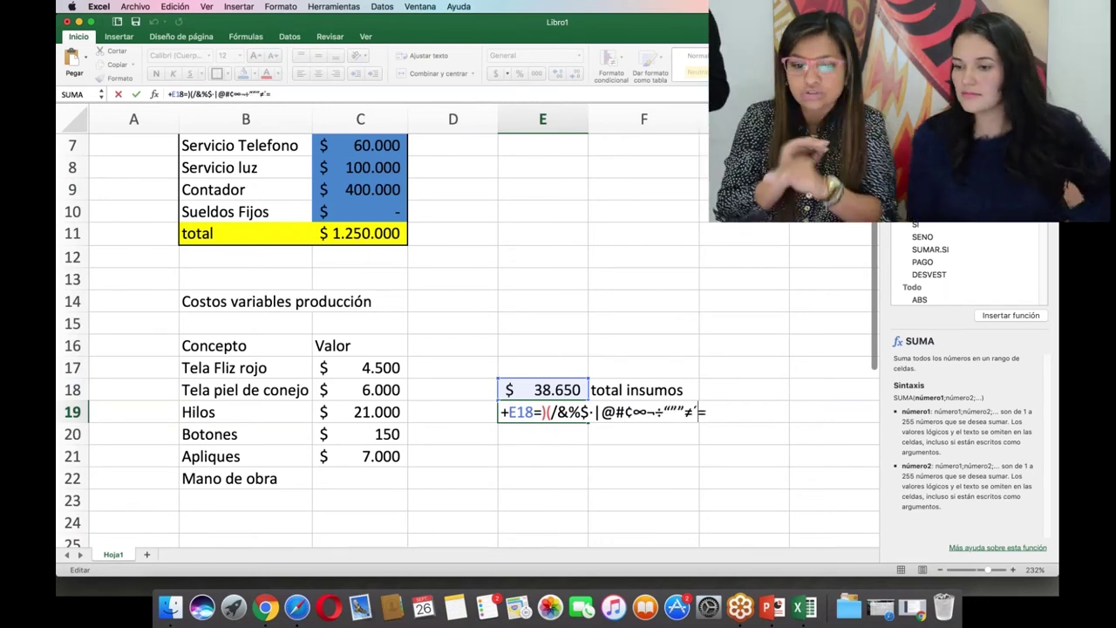
text([{~=)
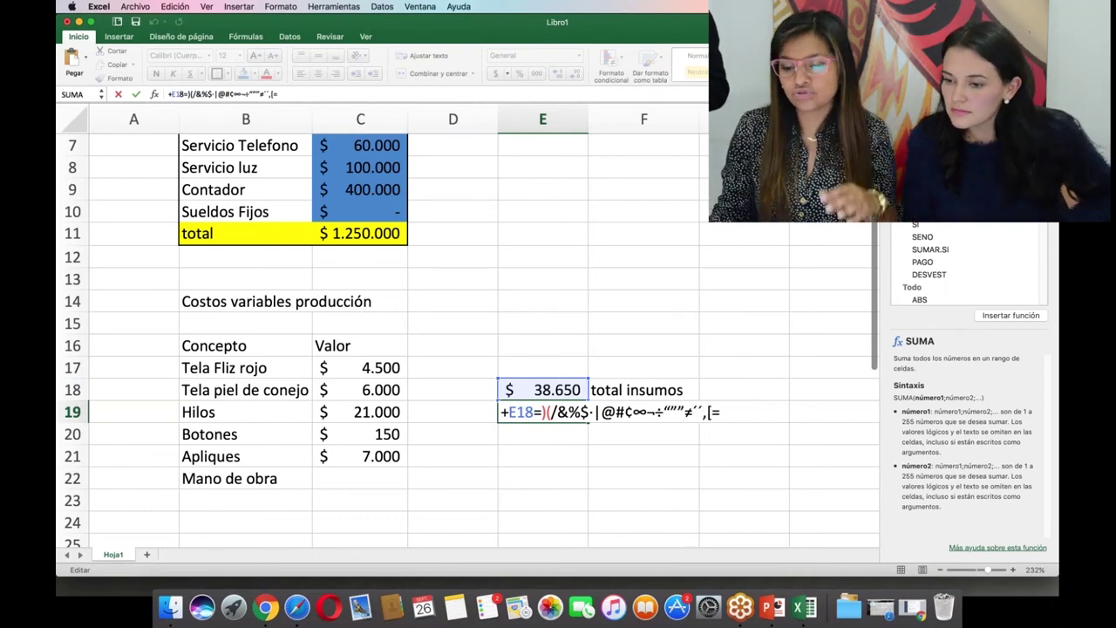
text({–…)
key(BackSpace)
key(BackSpace)
key(BackSpace)
key(BackSpace)
key(BackSpace)
key(BackSpace)
key(BackSpace)
key(BackSpace)
key(BackSpace)
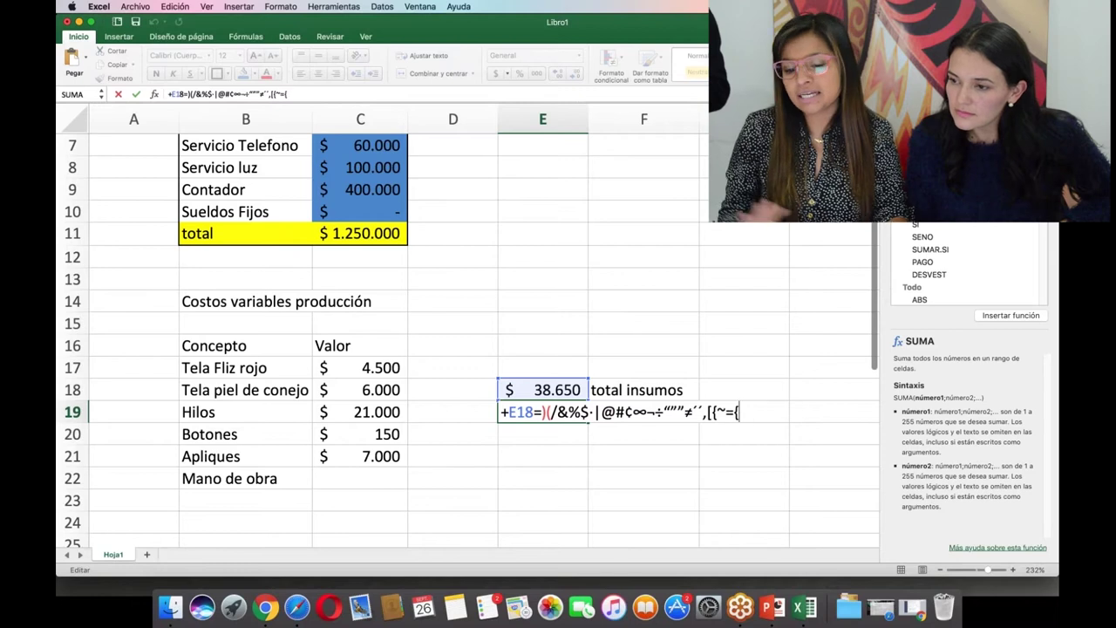
key(BackSpace)
key(BackSpace)
key(BackSpace)
key(BackSpace)
key(BackSpace)
key(BackSpace)
key(BackSpace)
key(BackSpace)
key(BackSpace)
key(BackSpace)
key(BackSpace)
key(BackSpace)
key(BackSpace)
key(BackSpace)
key(BackSpace)
key(BackSpace)
key(BackSpace)
key(BackSpace)
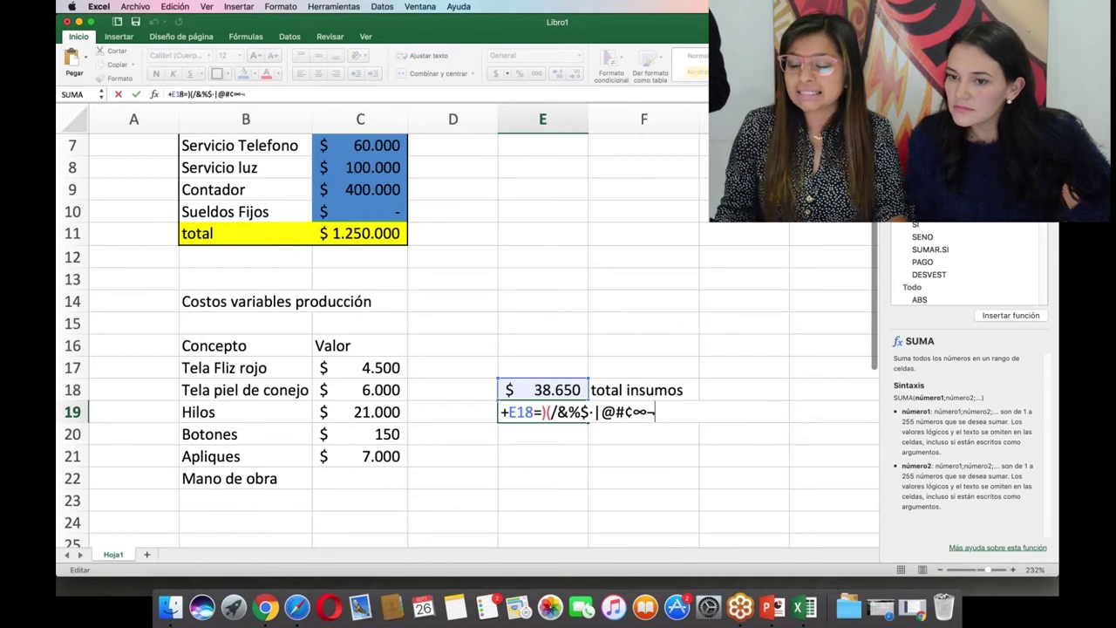
key(BackSpace)
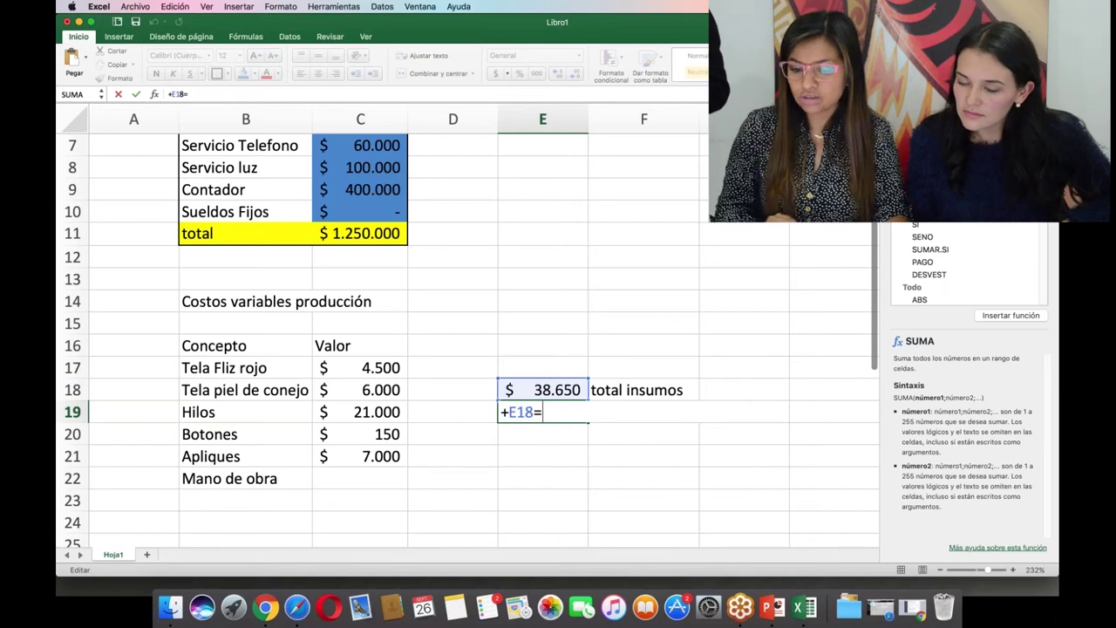
Complete the E19 formula as +E18*30% and format the cell with the accounting currency format.
text(¨^*)
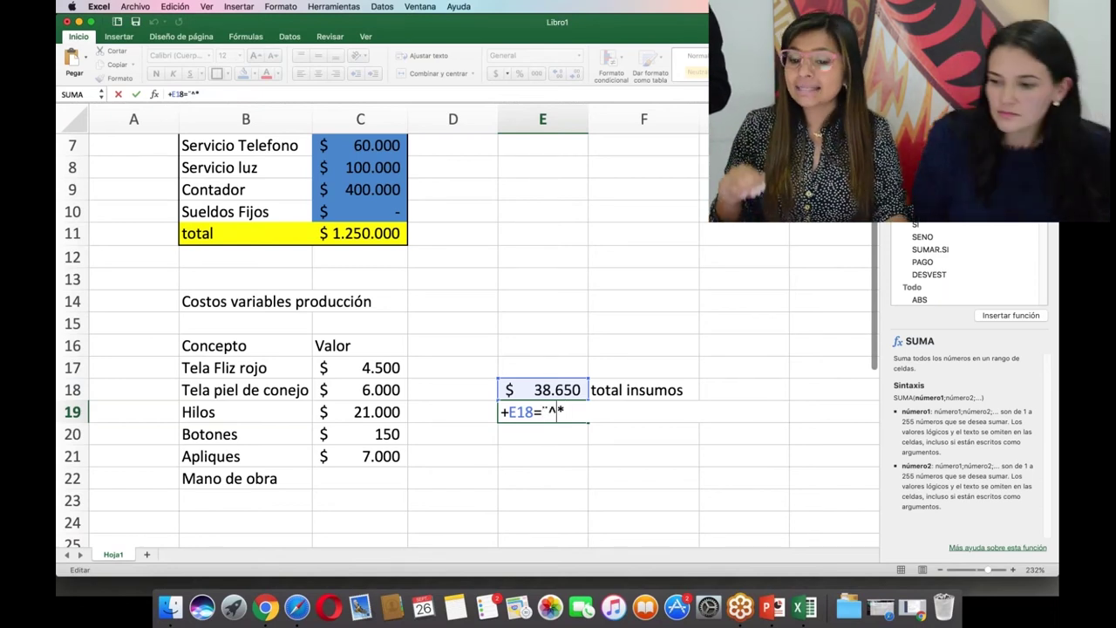
key(BackSpace)
key(BackSpace)
key(BackSpace)
key(BackSpace)
text(*)
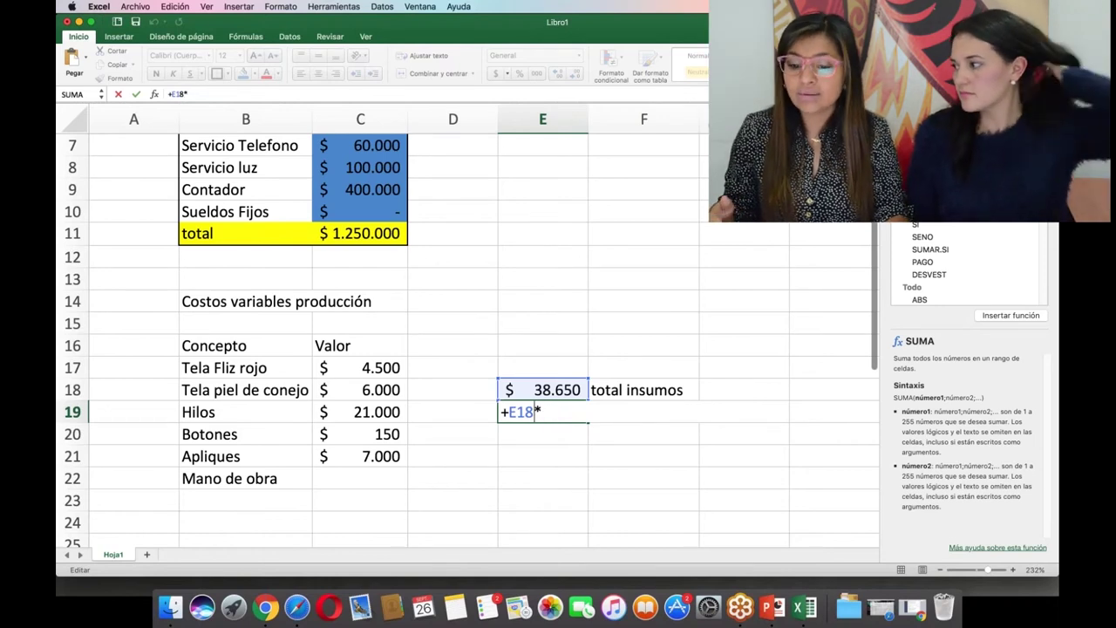
text(30%)
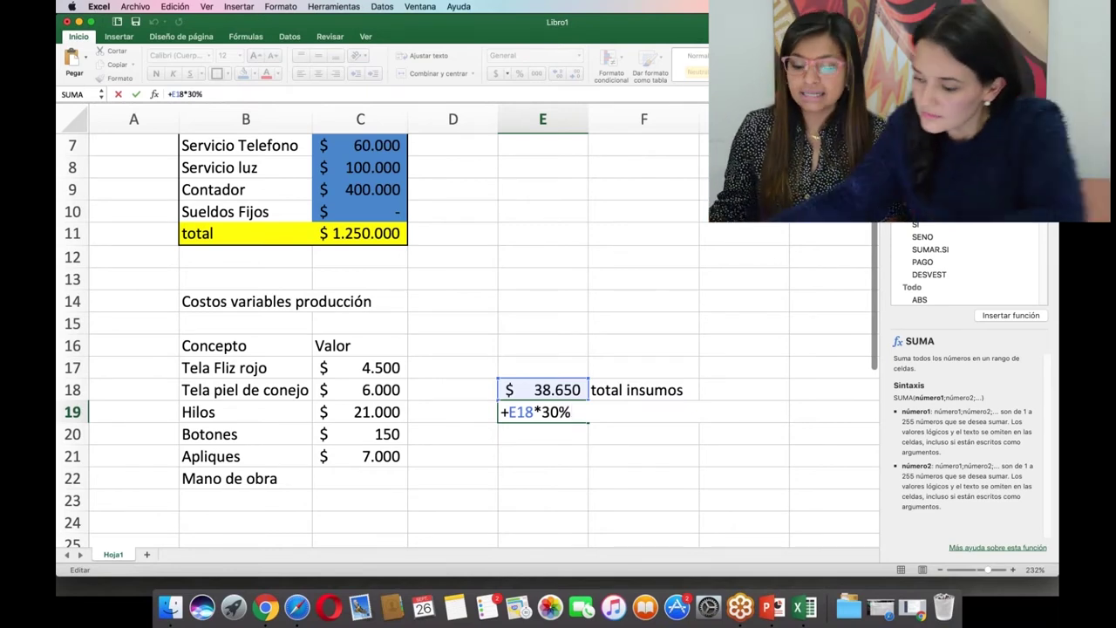
key(Return)
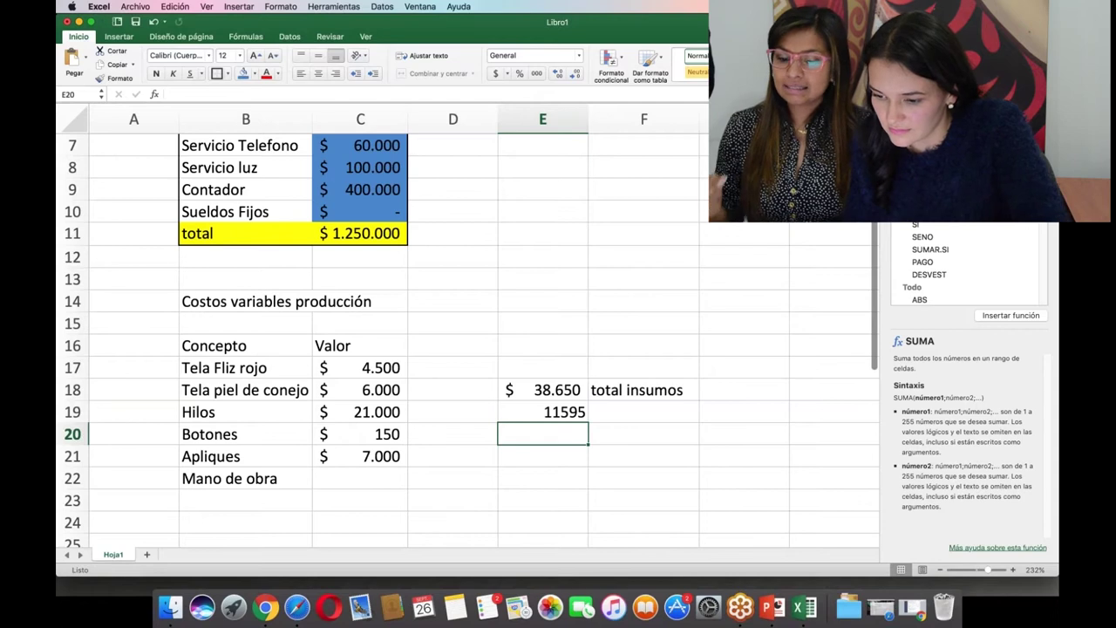
click(565, 411)
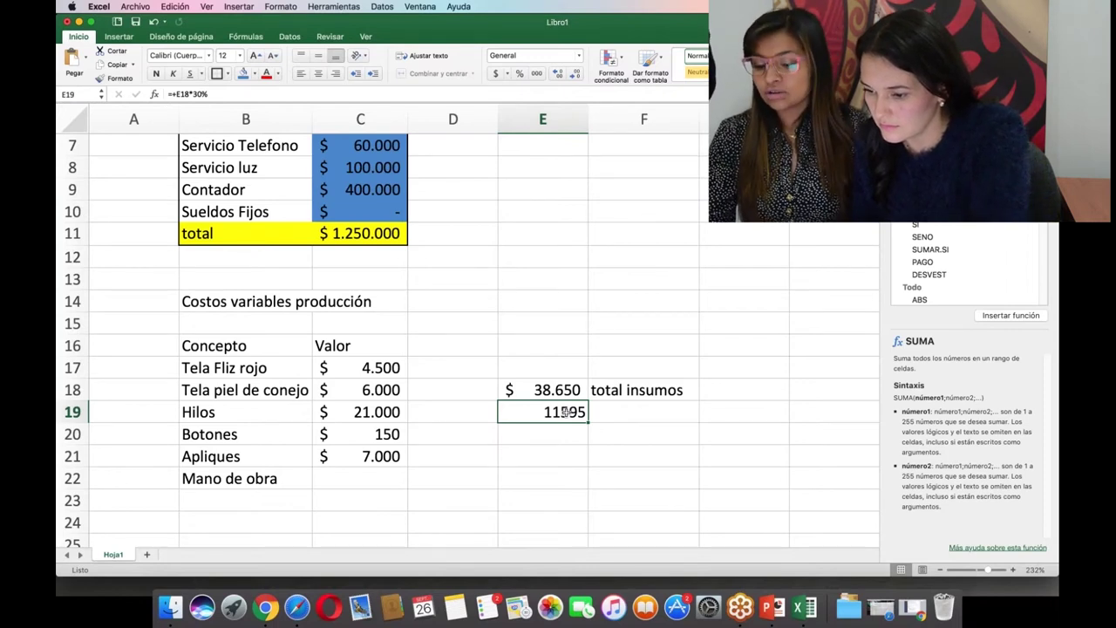
click(495, 74)
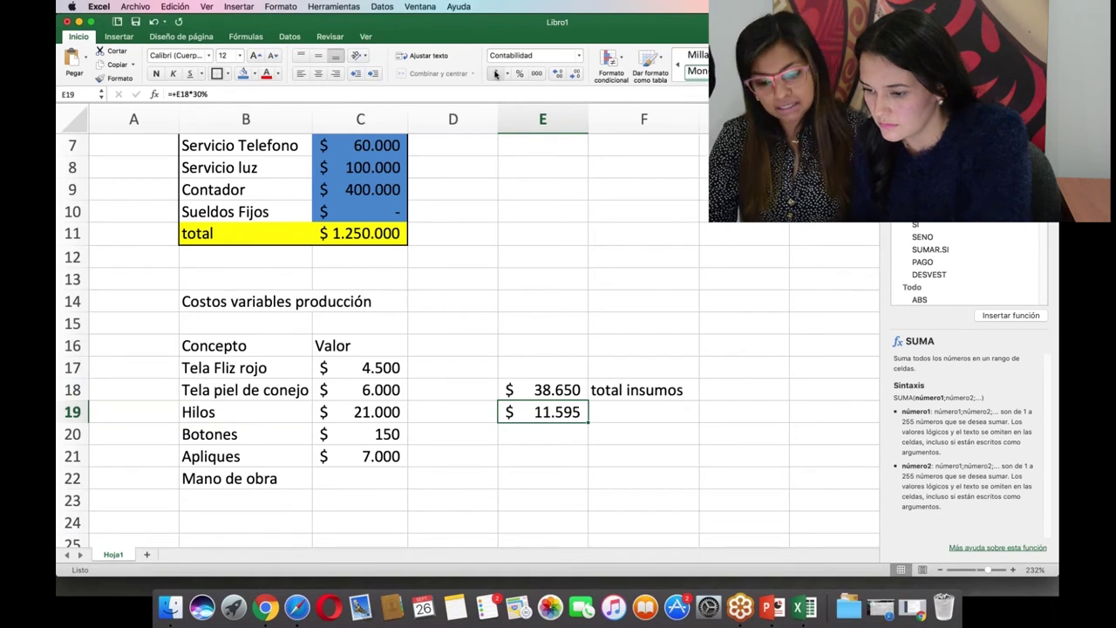
Enter 30% in cell E17 and the label "sobre el valor de los insumo" beside it in F17.
click(541, 371)
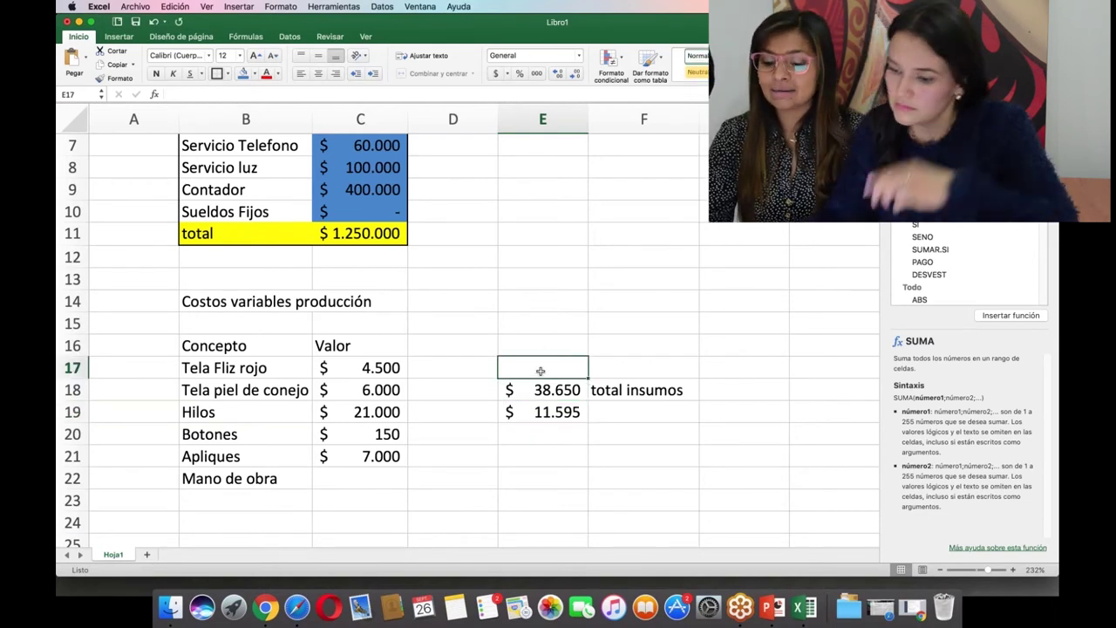
text(30)
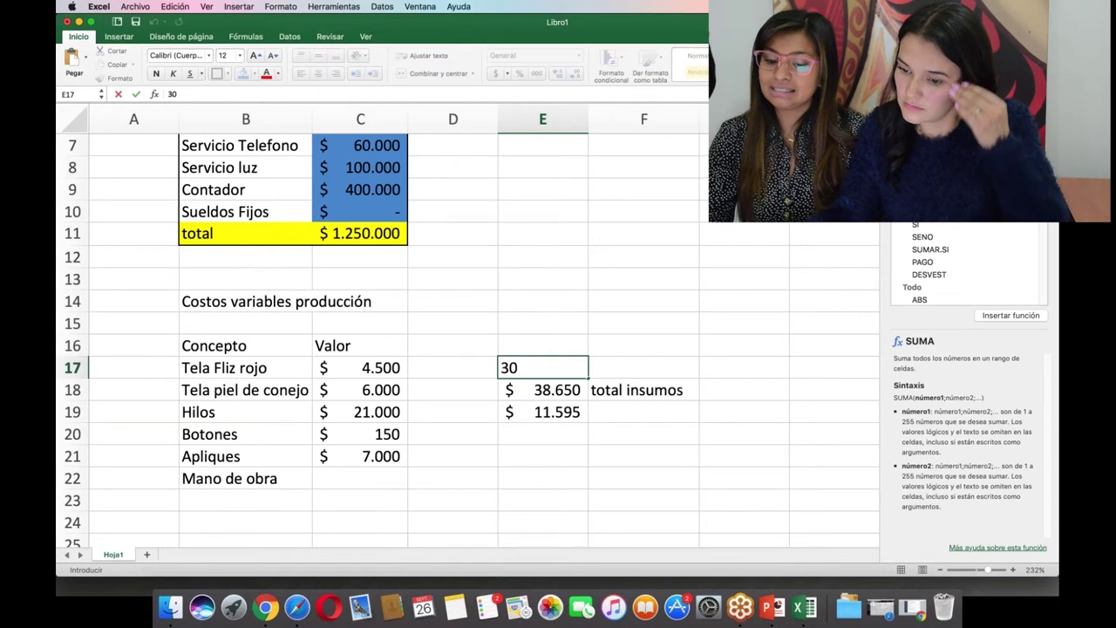
text(%)
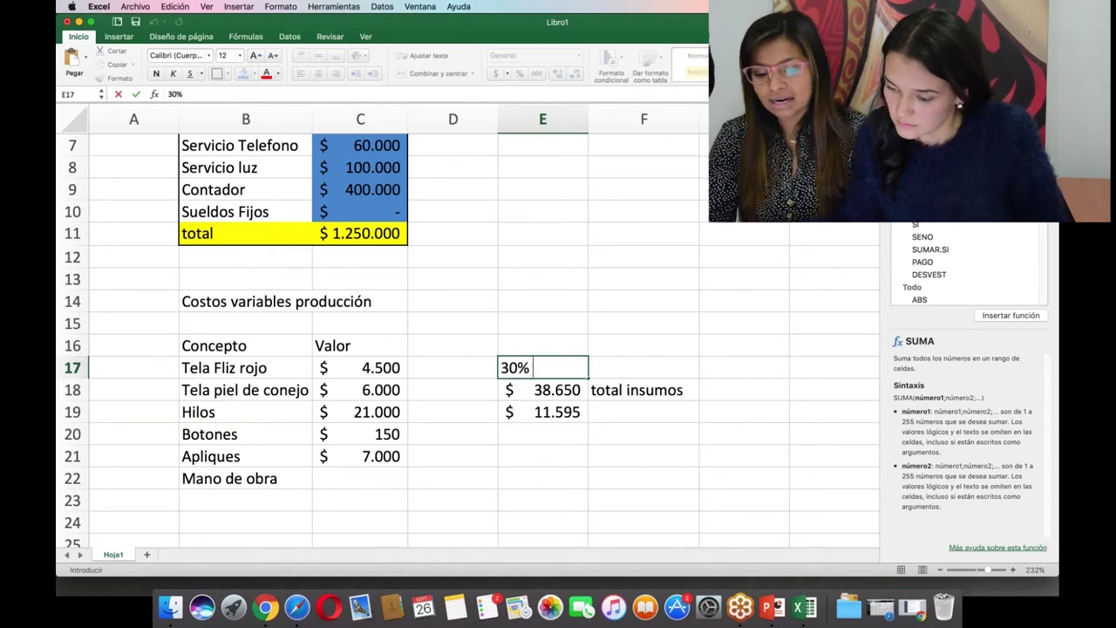
click(607, 372)
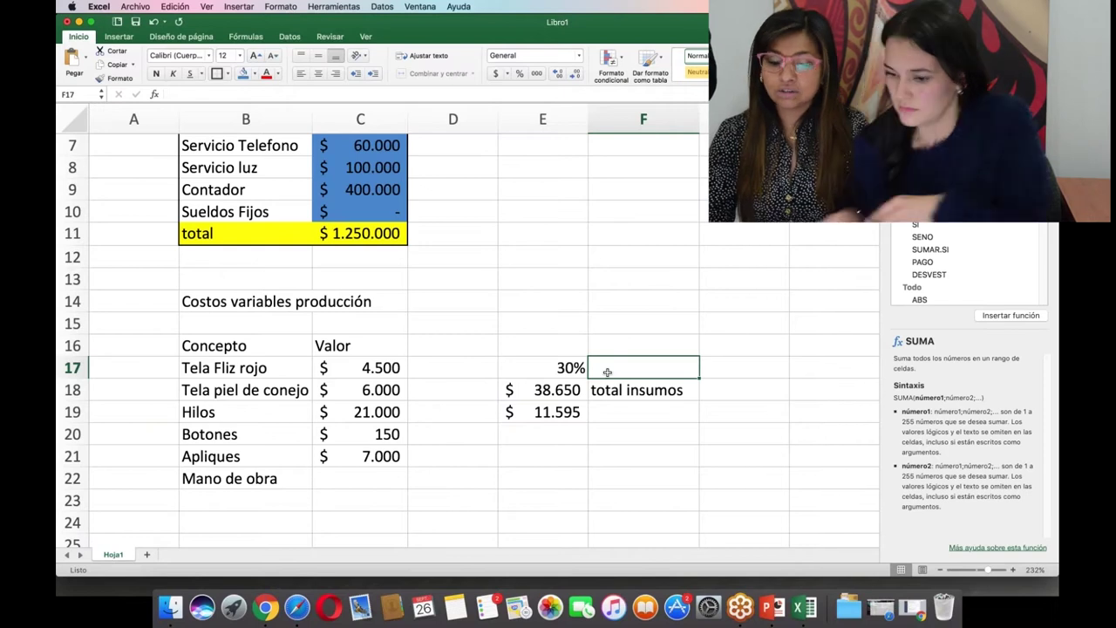
text(sobre e)
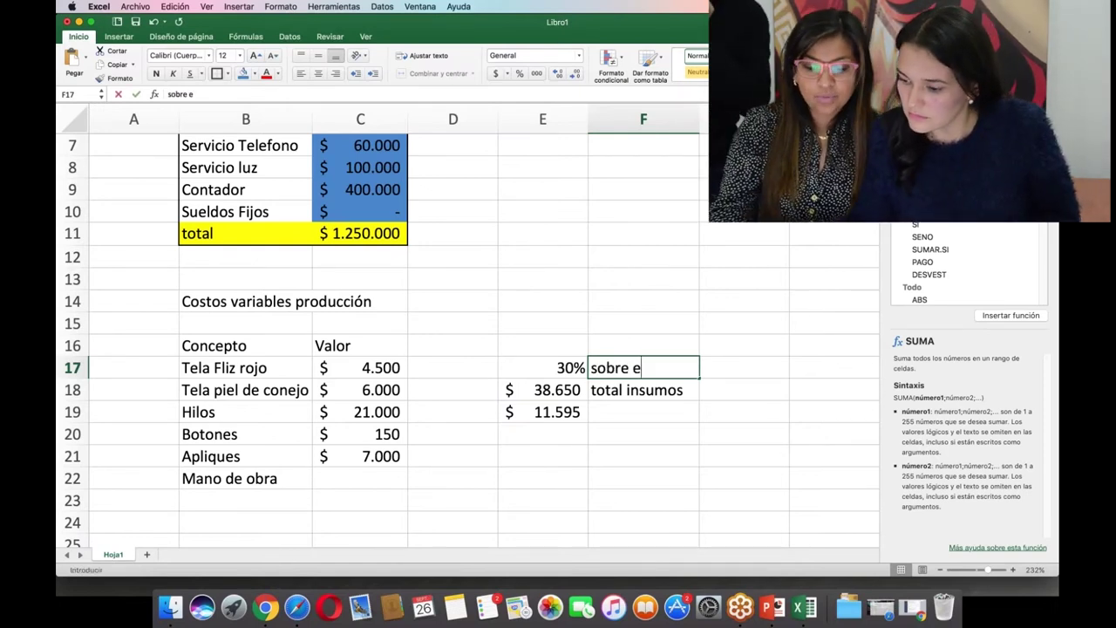
text(l valor d)
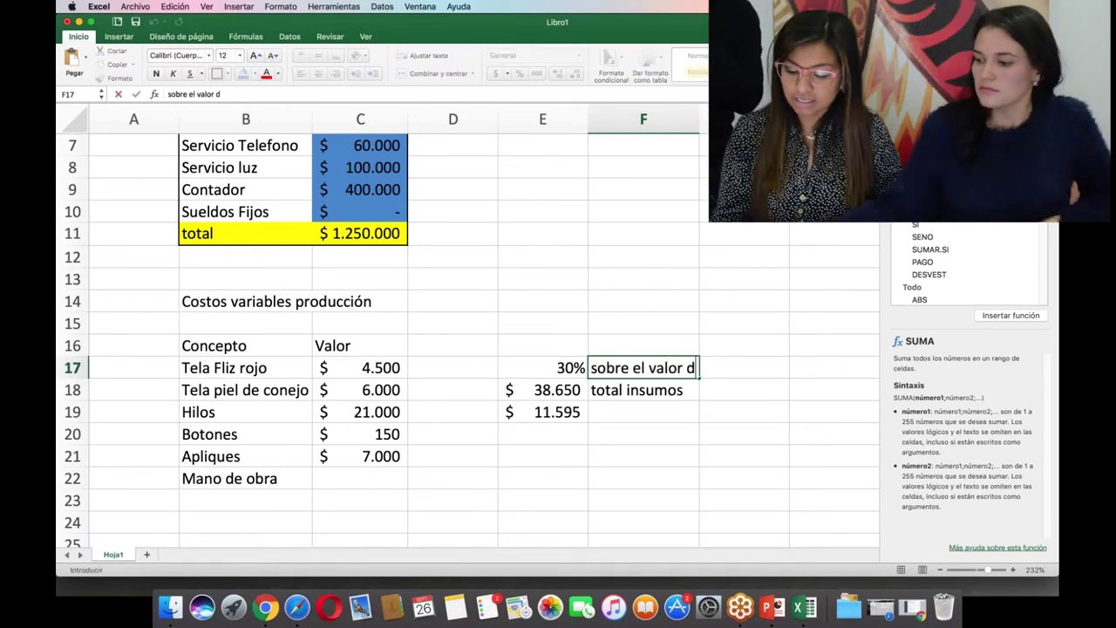
text(e los insumo)
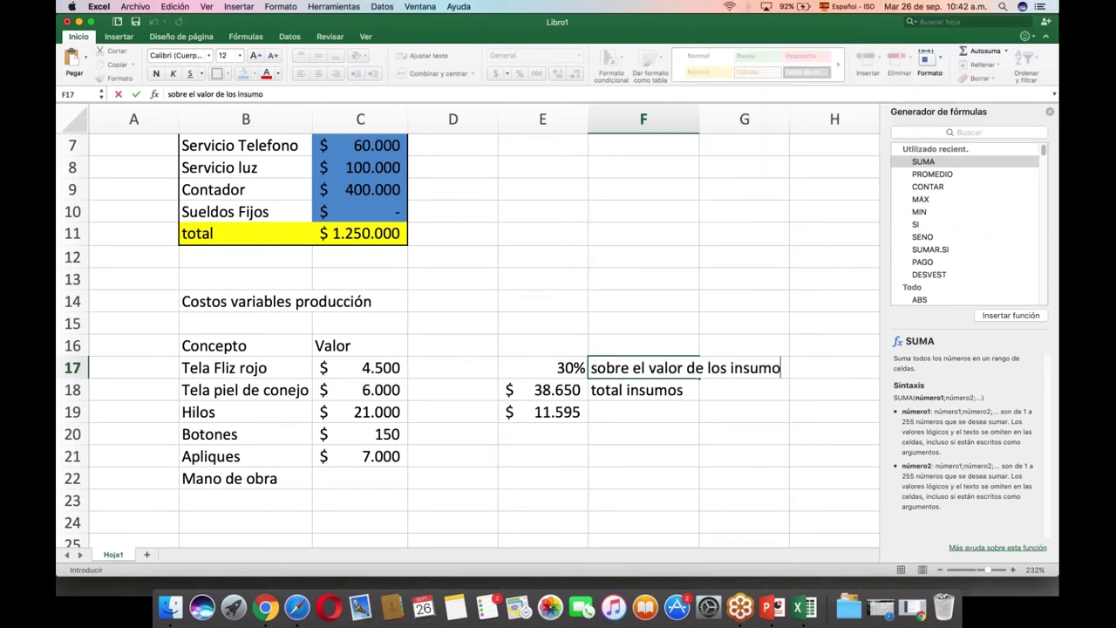
key(Return)
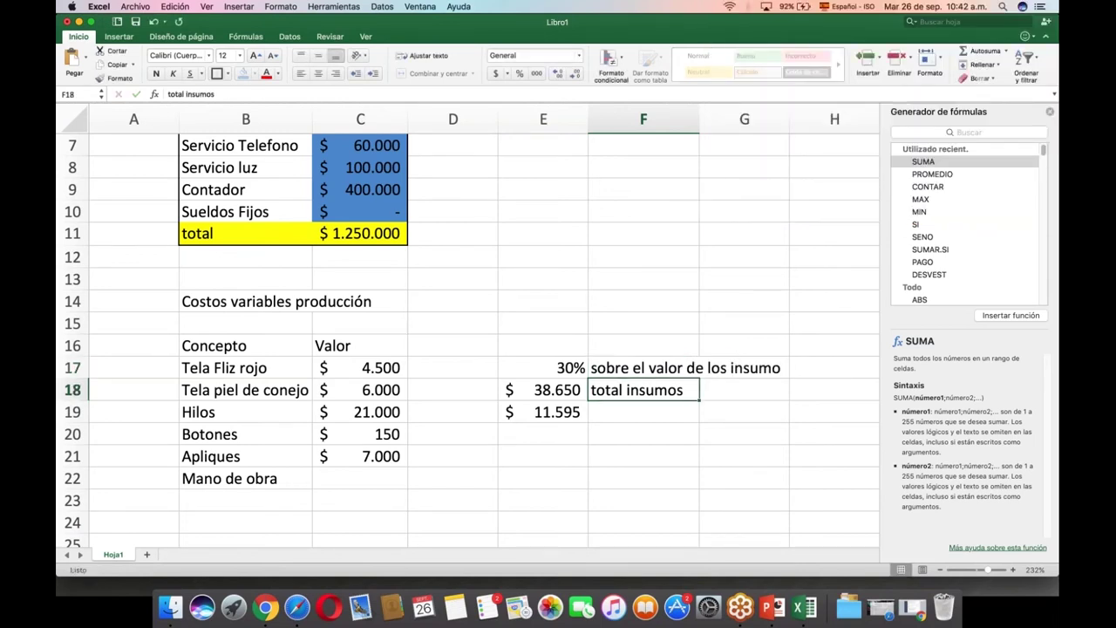
Fill the total insumos cell E18 and the 30% result cell E19 with green.
click(559, 391)
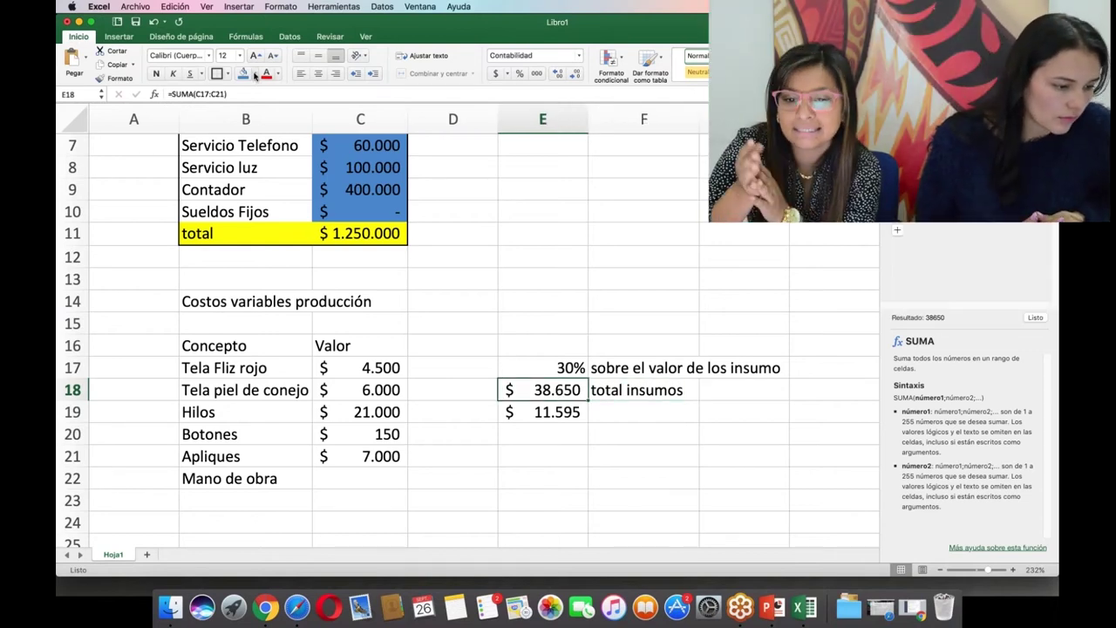
click(253, 73)
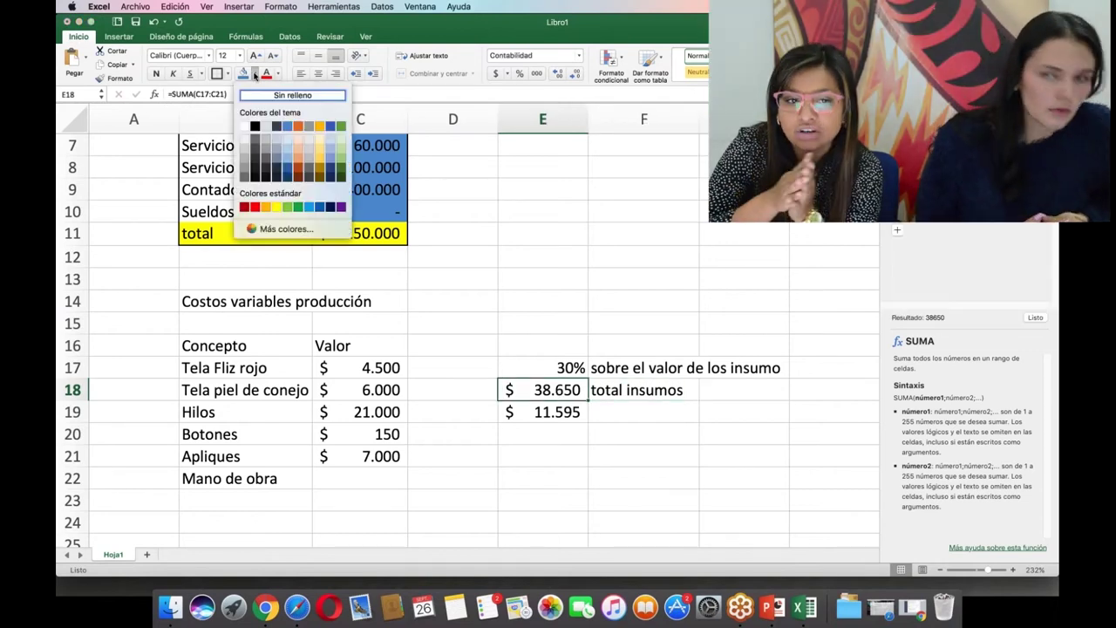
click(297, 207)
click(527, 409)
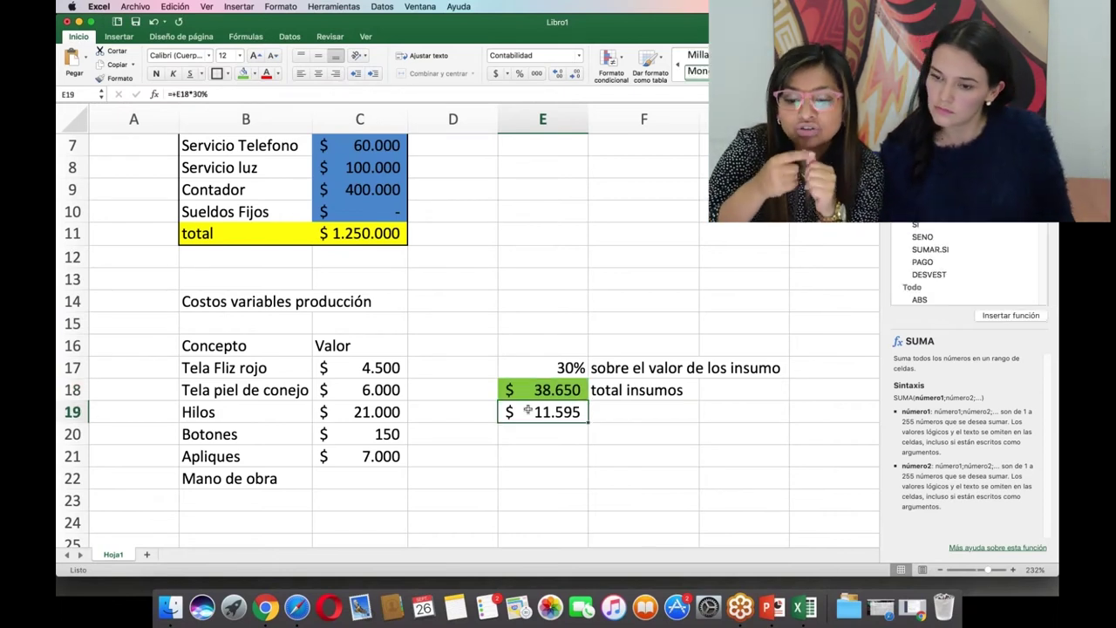
click(243, 74)
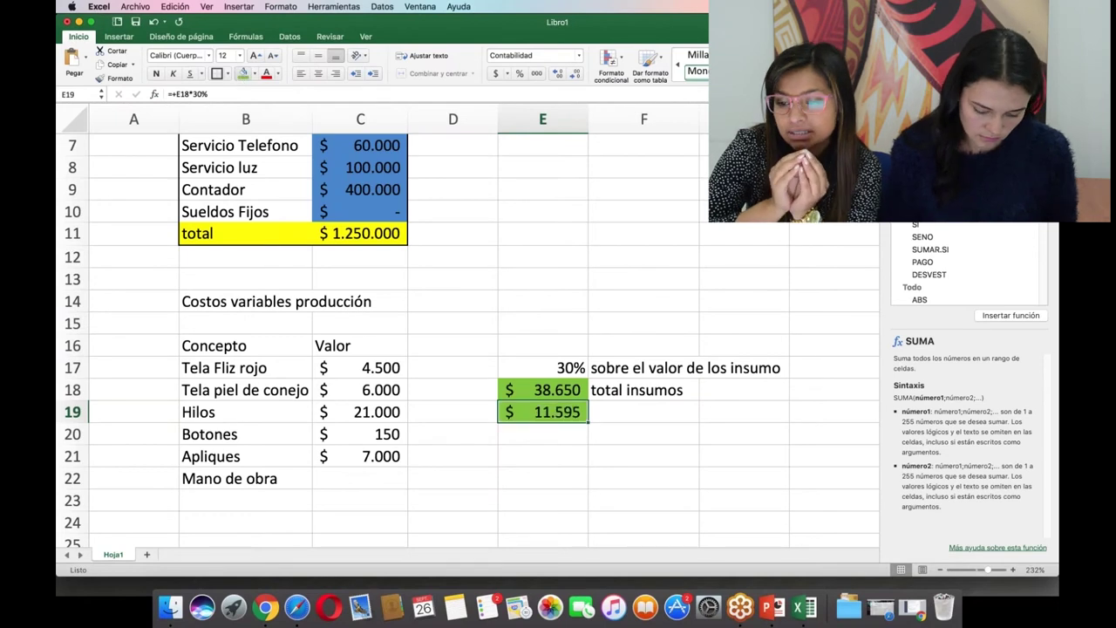
click(632, 414)
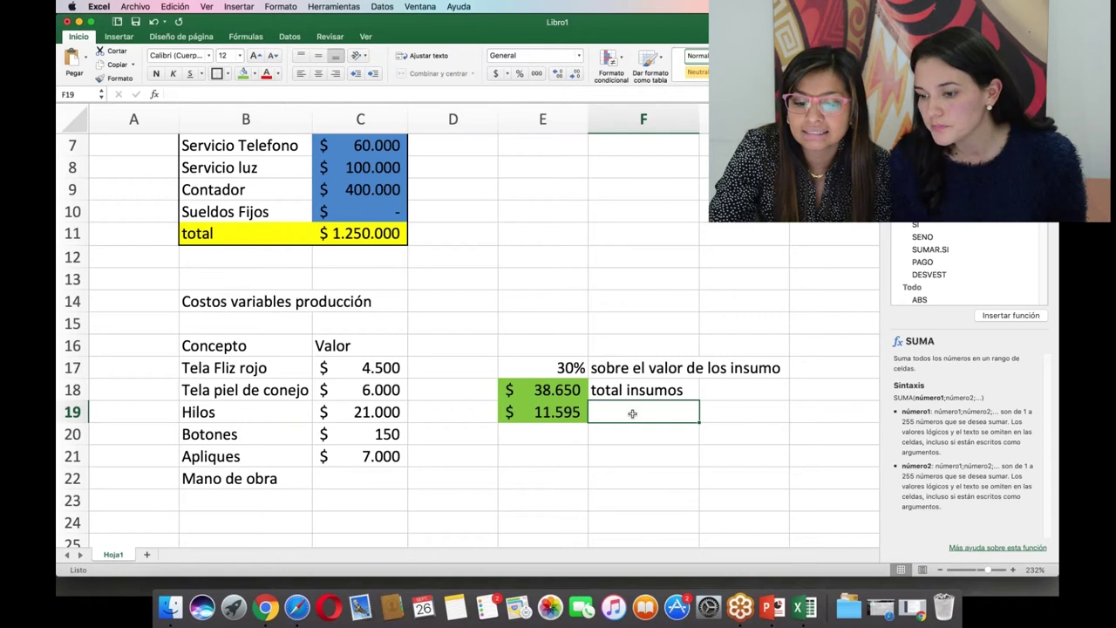
text(3)
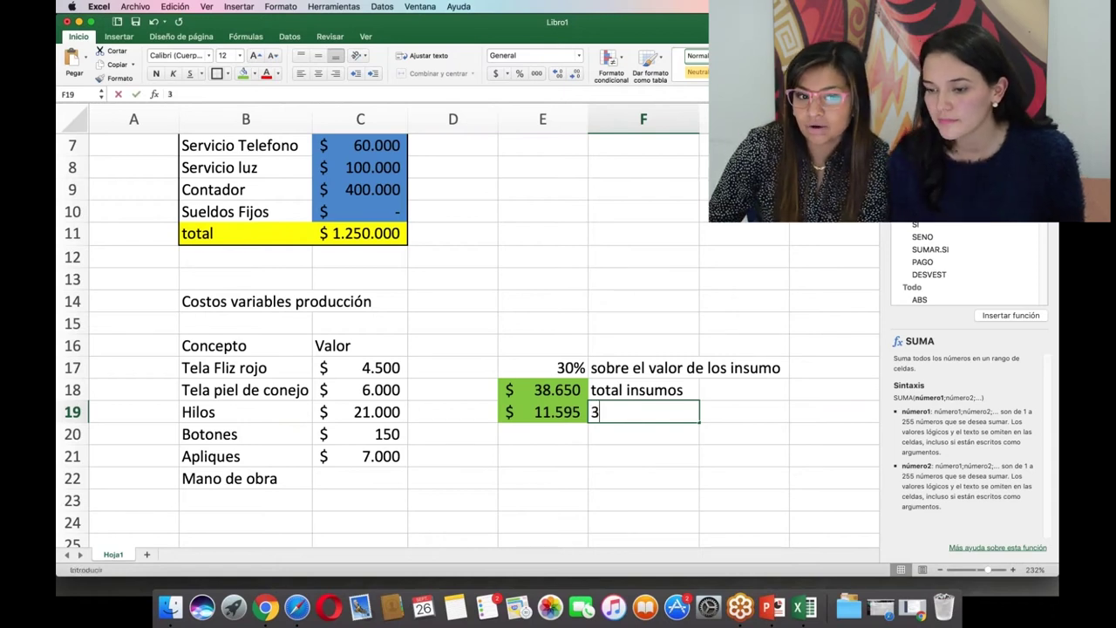
text(0%)
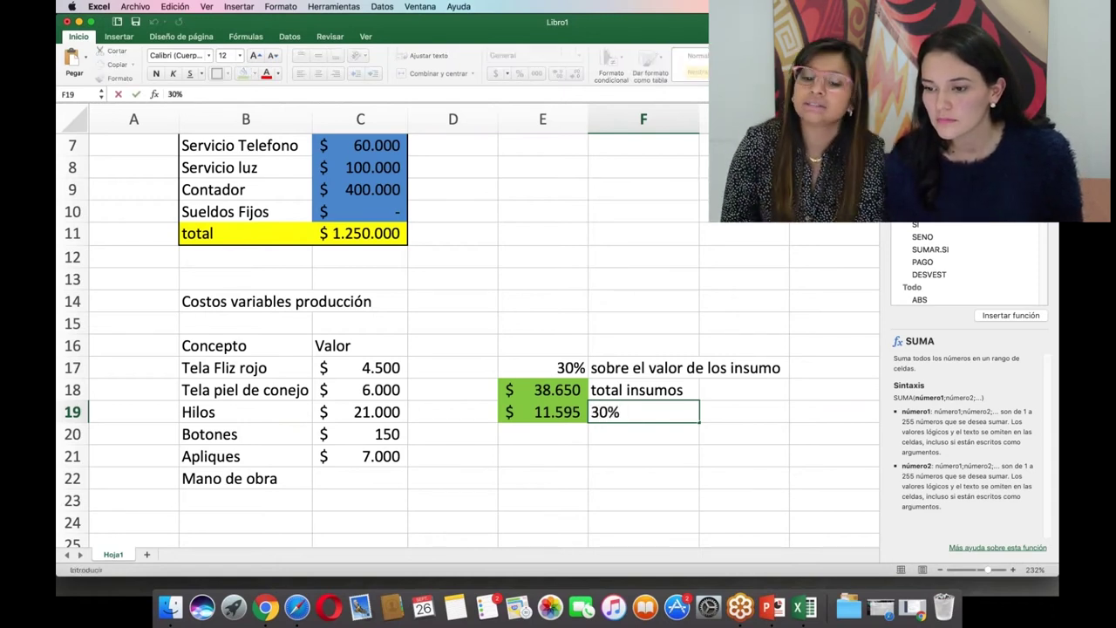
text( valor)
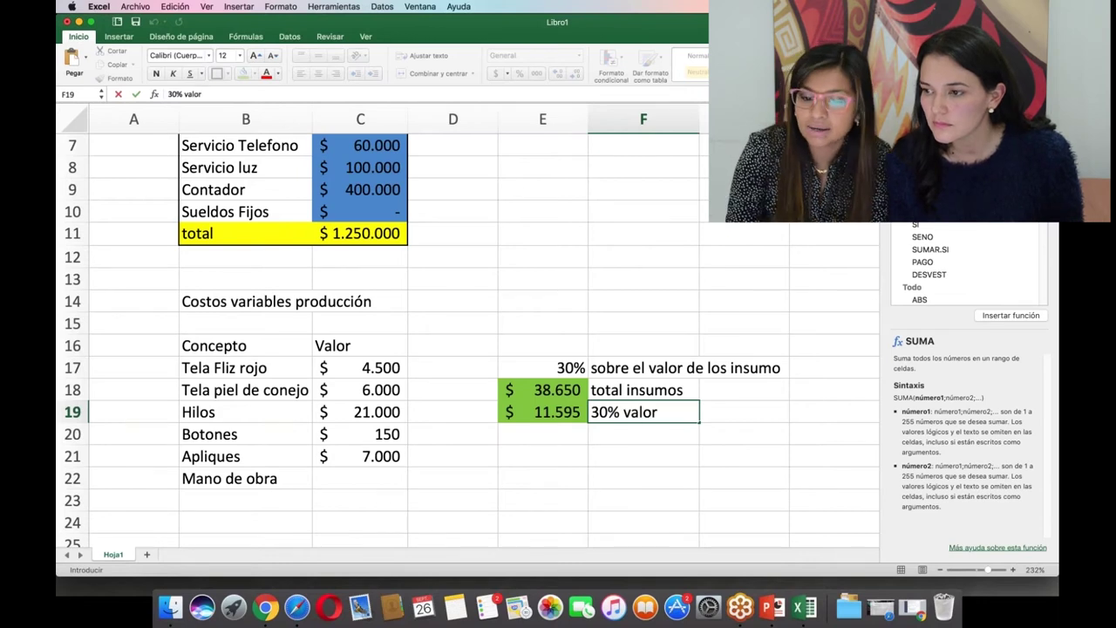
text( ind)
key(BackSpace)
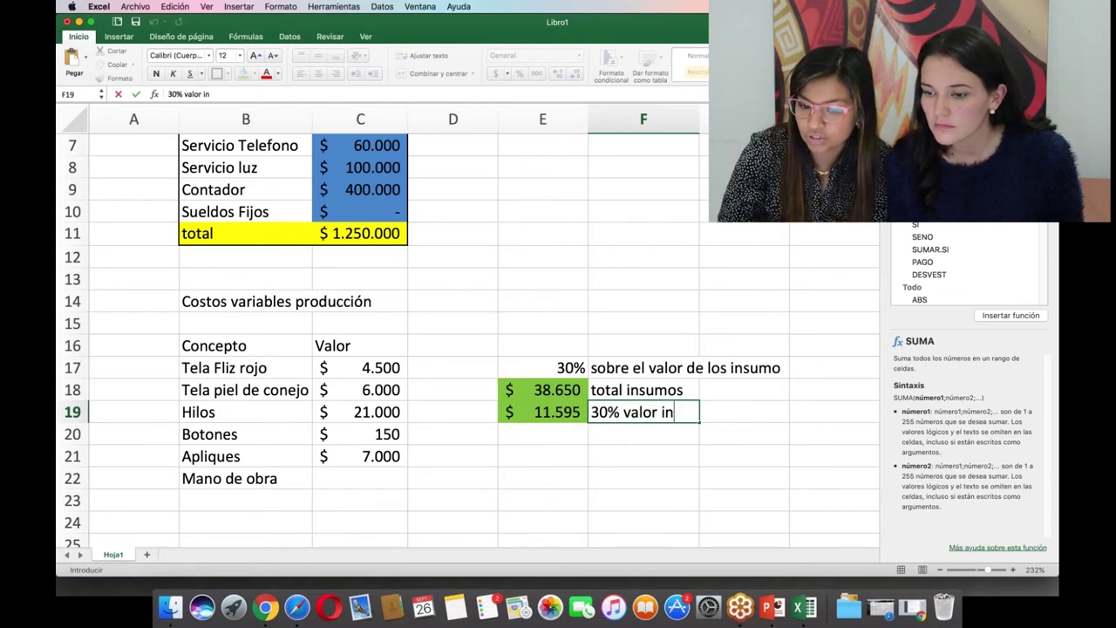
text(sumos)
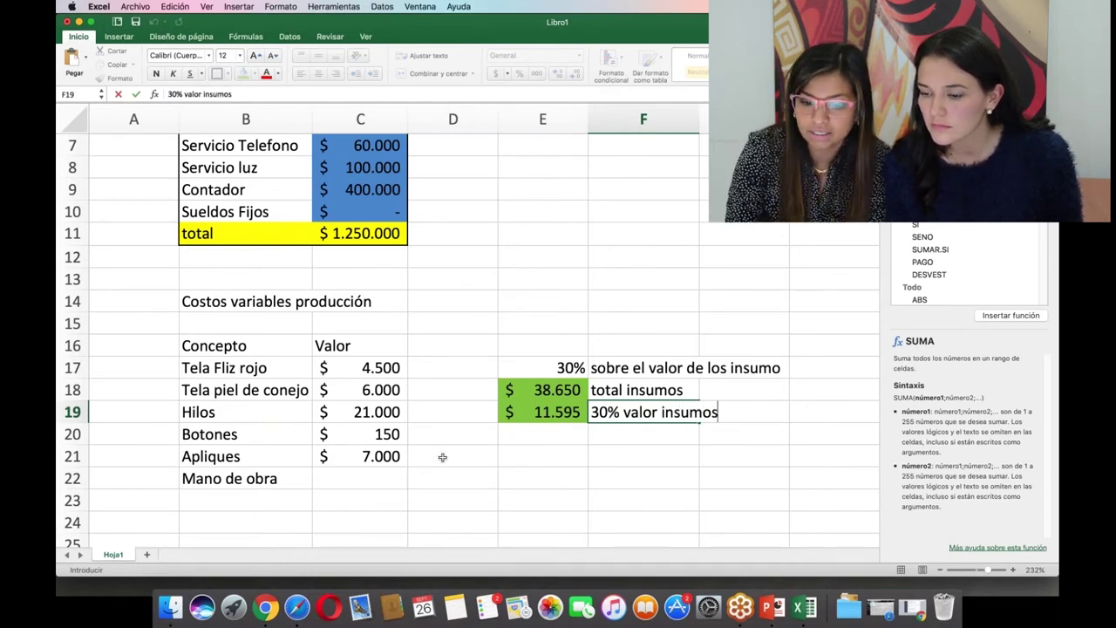
key(Escape)
Label the 30% result in cell F19 as "valor insumos".
text(valor insumos)
click(542, 431)
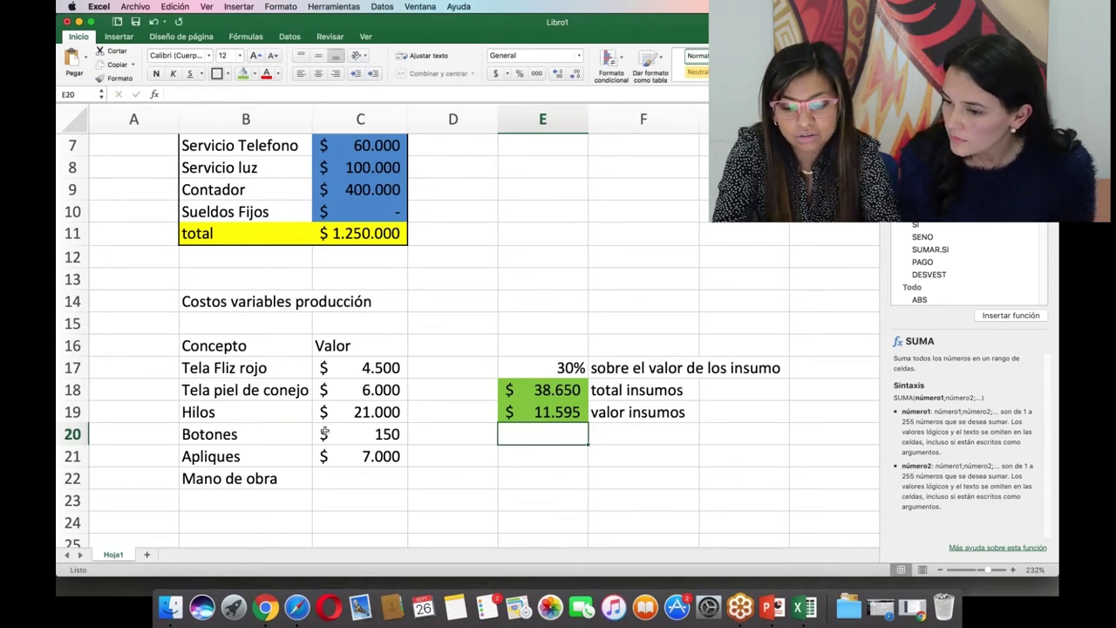
Enter 11595 as the Mano de obra value in cell C22.
click(565, 413)
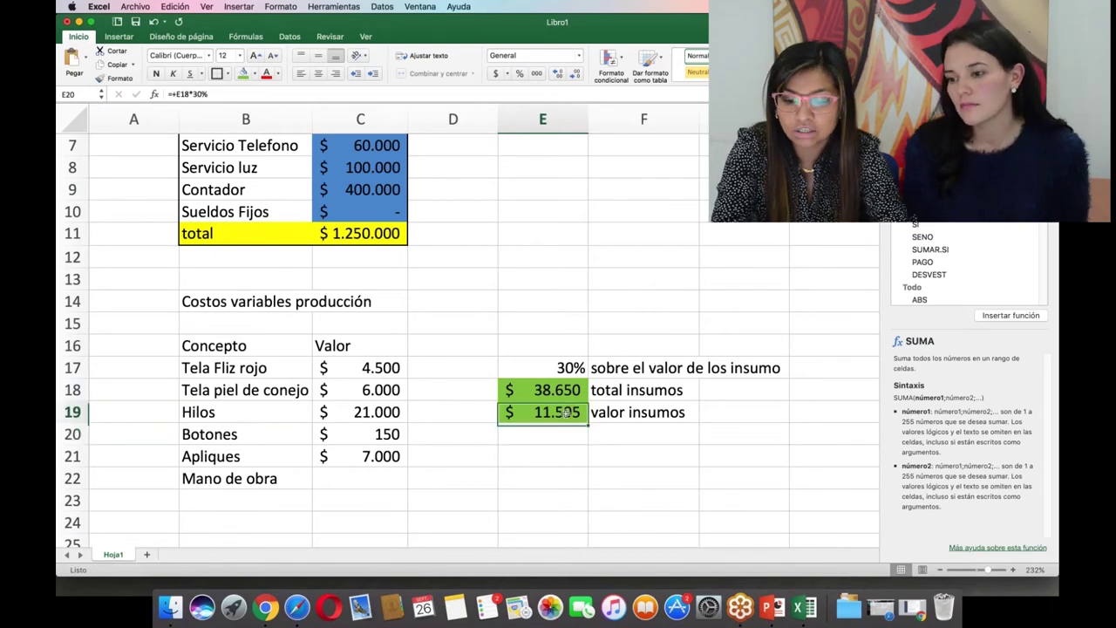
click(339, 475)
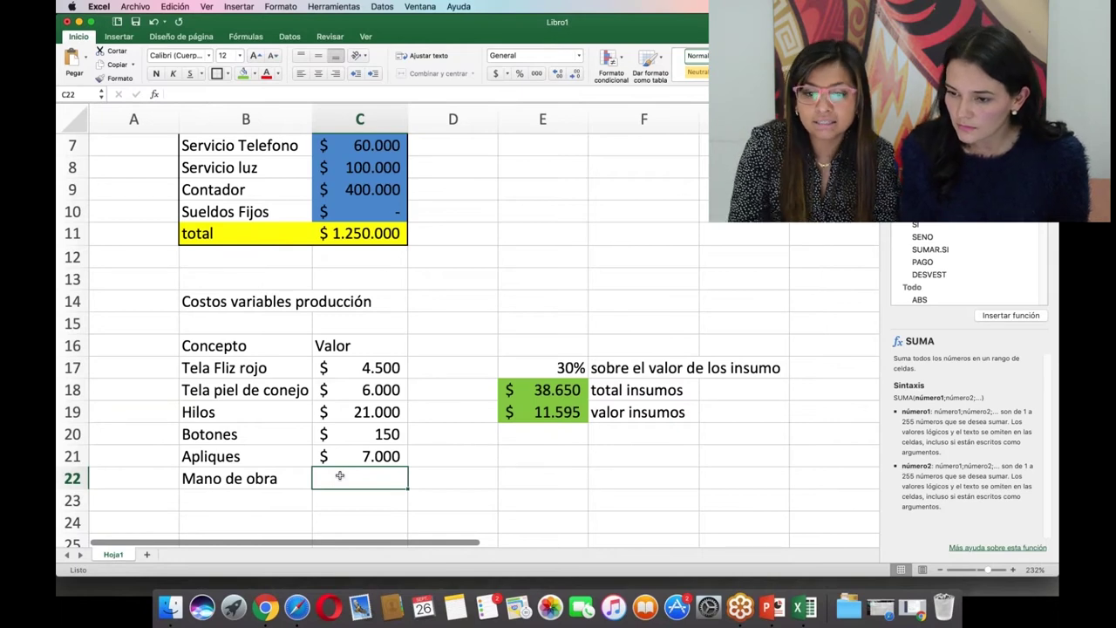
text(11595)
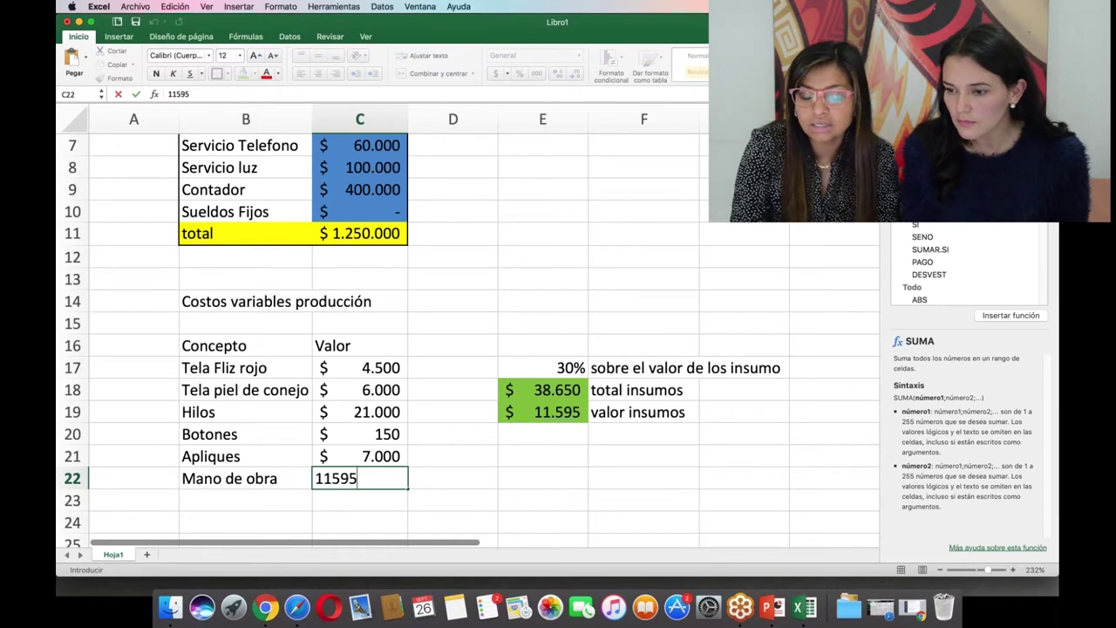
key(Return)
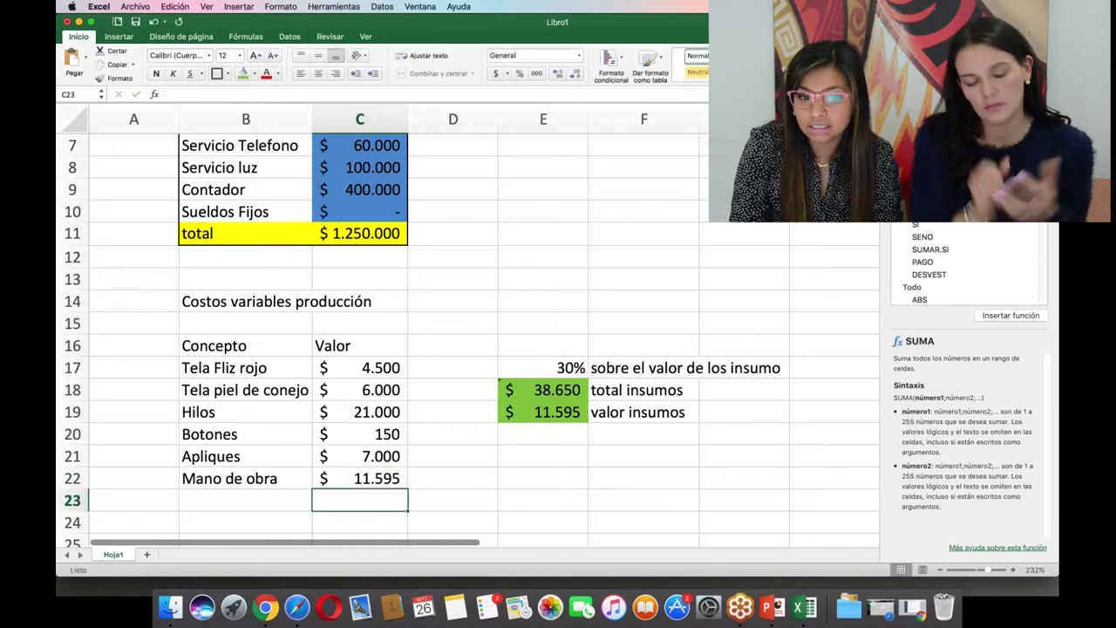
click(360, 477)
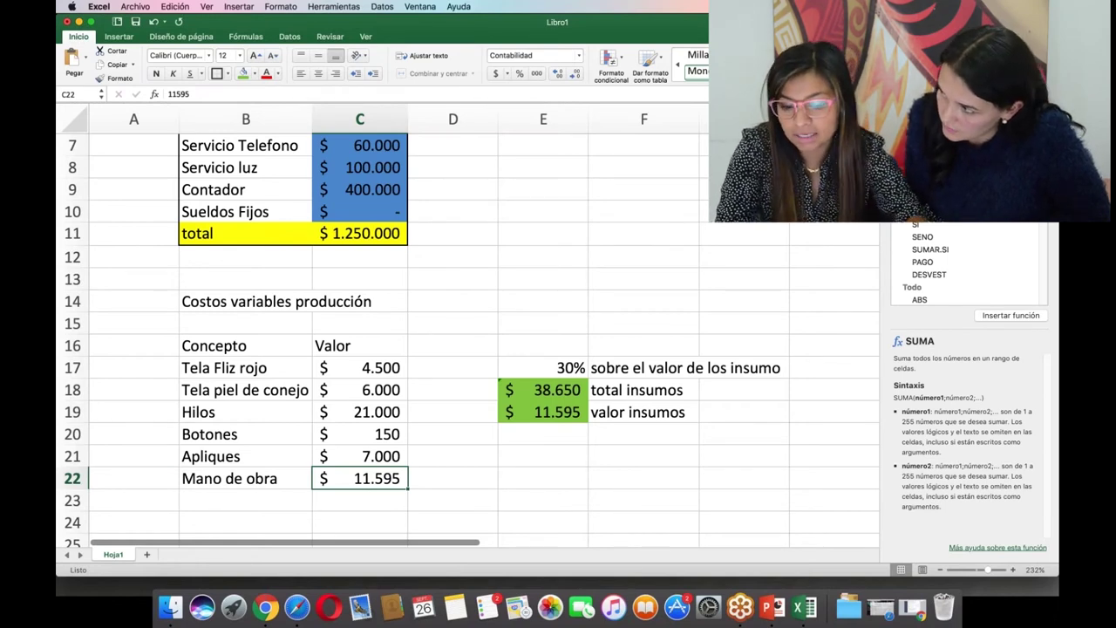
click(380, 498)
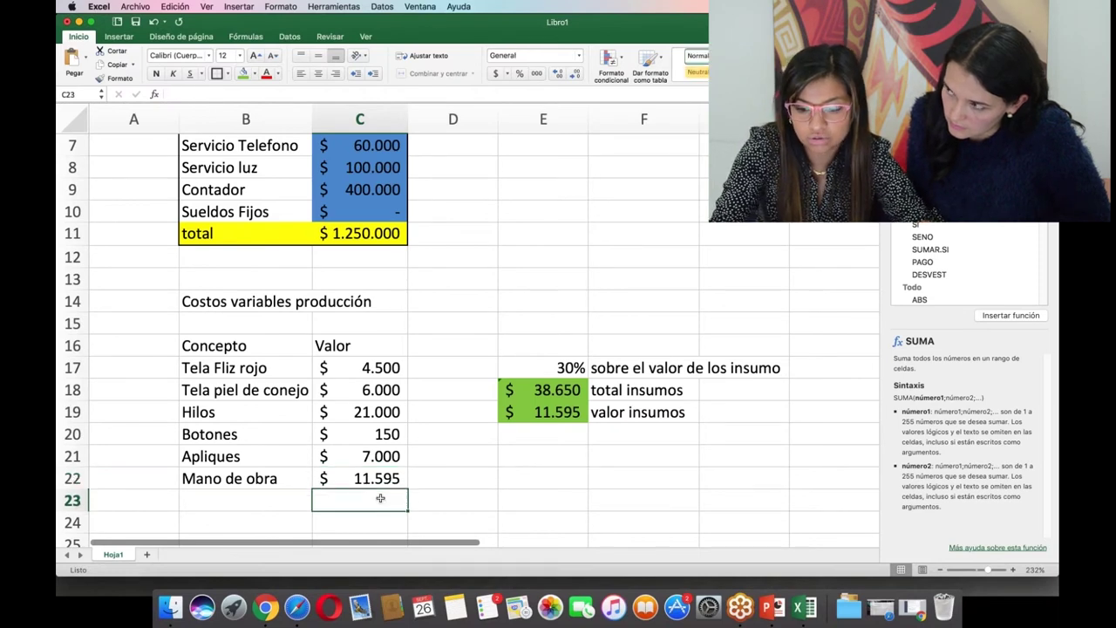
key(Down)
key(Down)
key(Down)
key(Up)
key(Up)
key(Up)
key(Up)
key(Down)
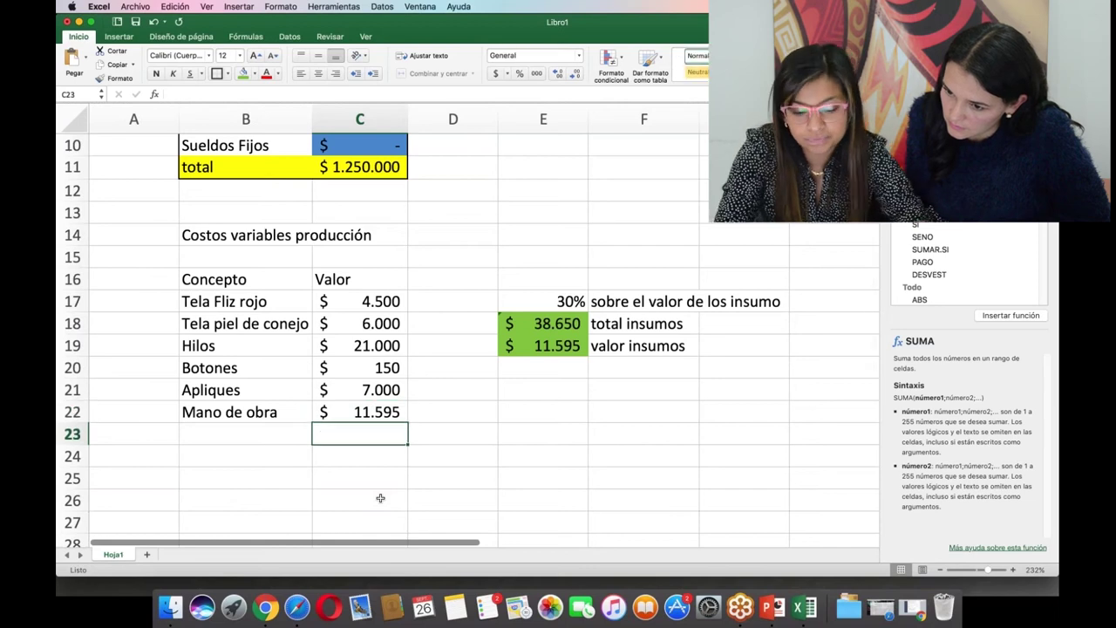
key(Right)
key(Right)
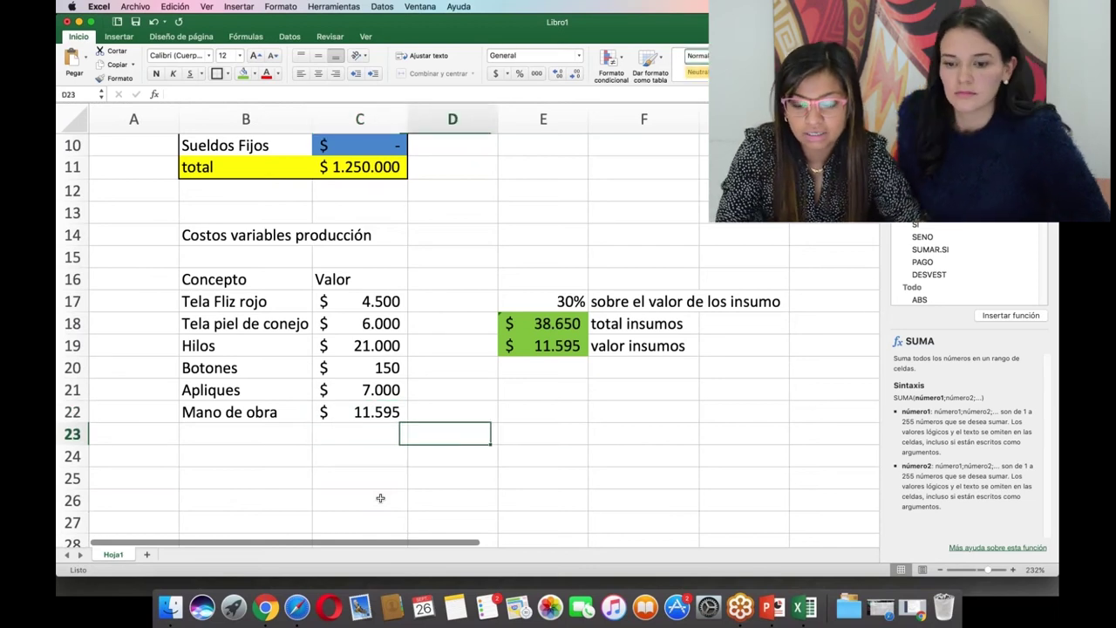
key(Up)
key(Up)
key(Up)
key(Up)
key(Up)
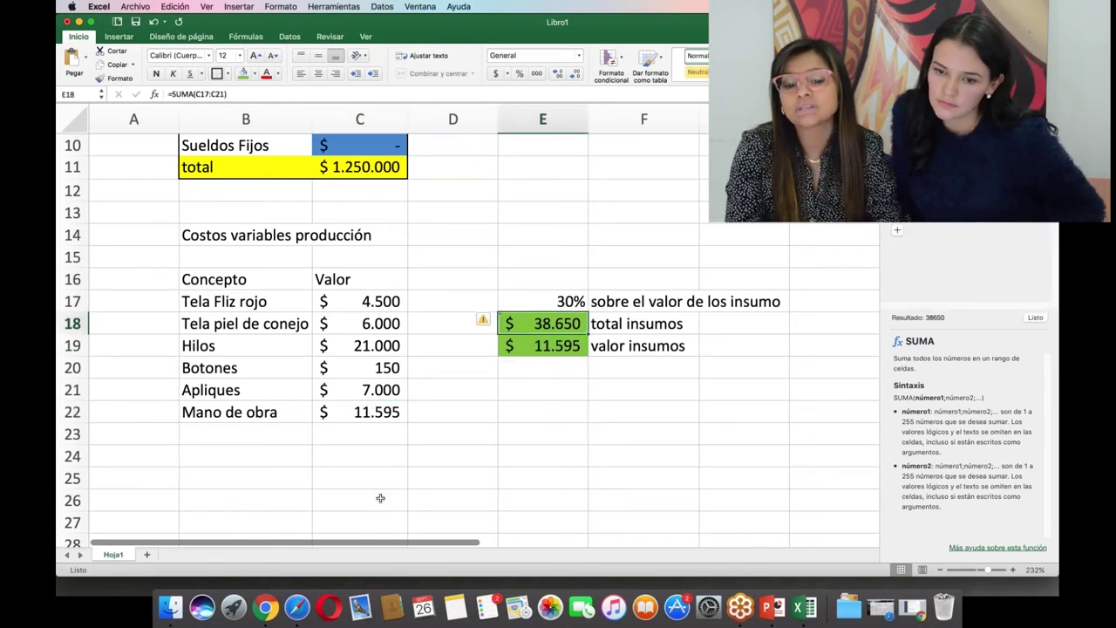
key(Down)
key(Down)
key(Up)
key(Down)
key(Up)
key(Down)
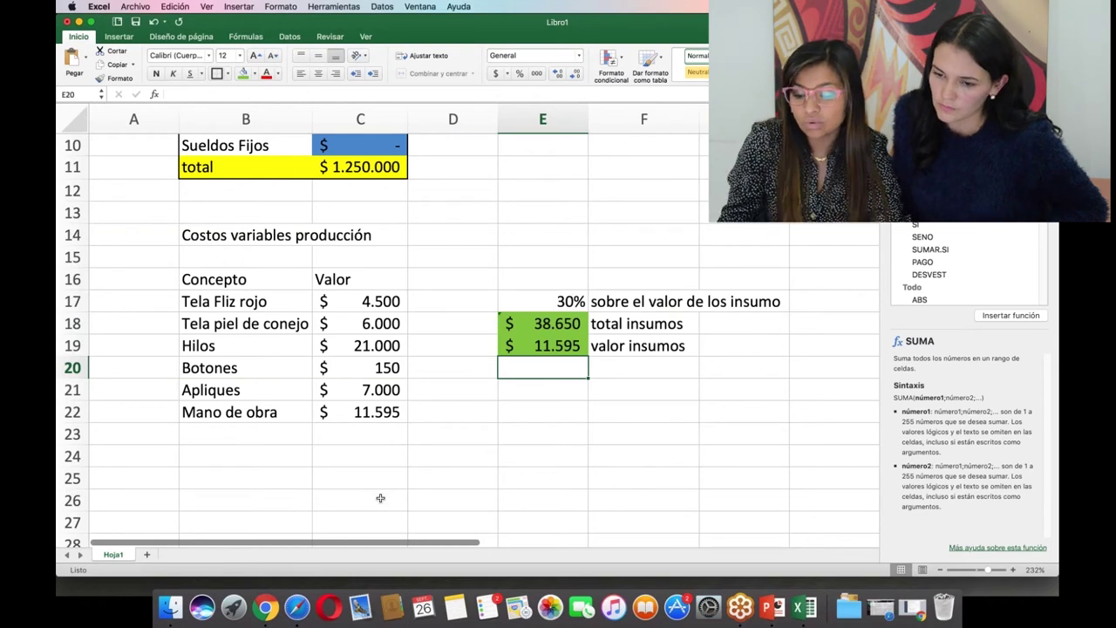
Add an Empaque row below Mano de obra in B23, with a value of 3000 in C23.
click(343, 431)
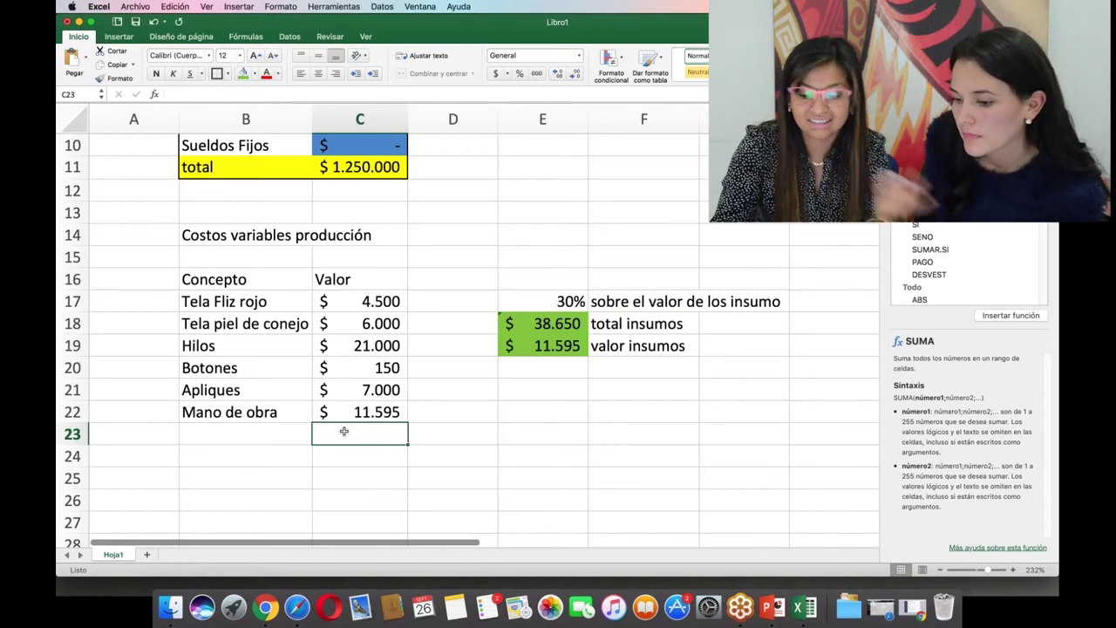
key(Left)
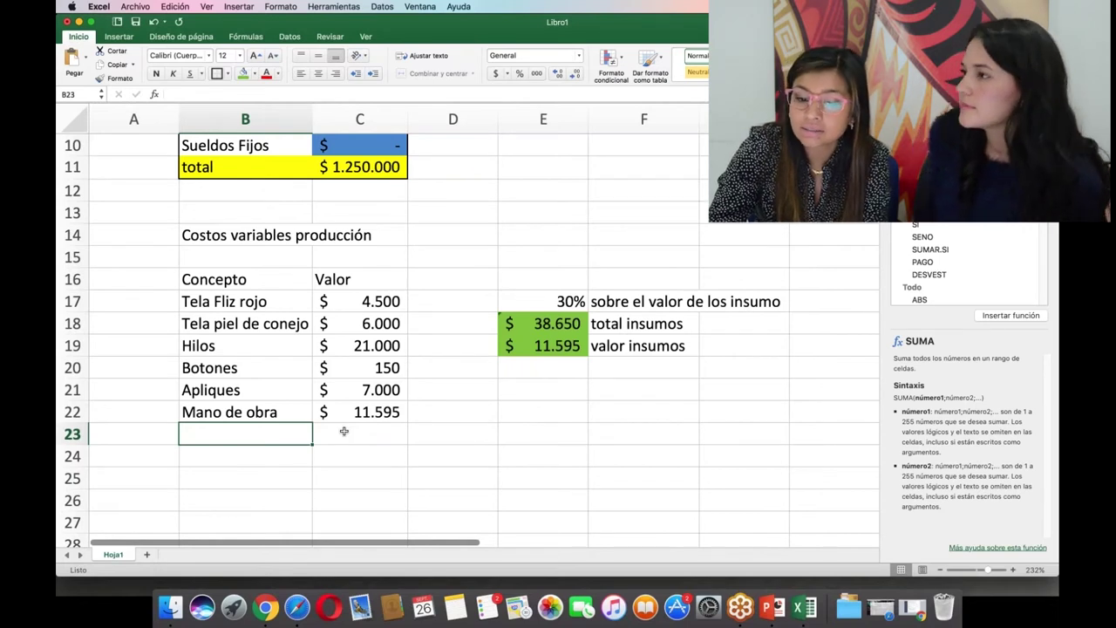
text(Em)
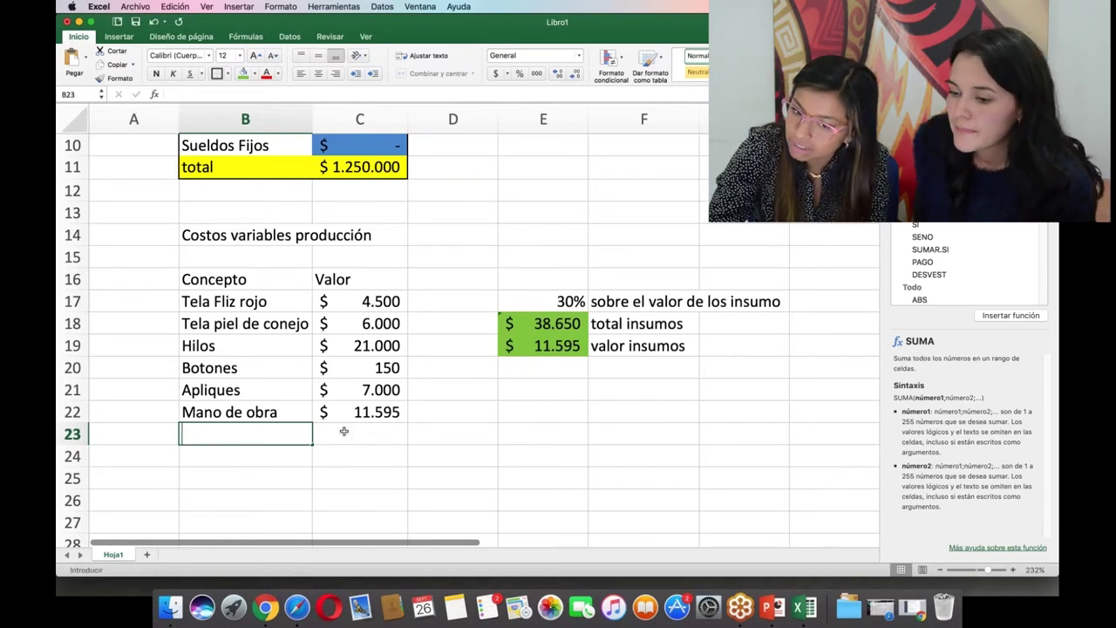
text(paque)
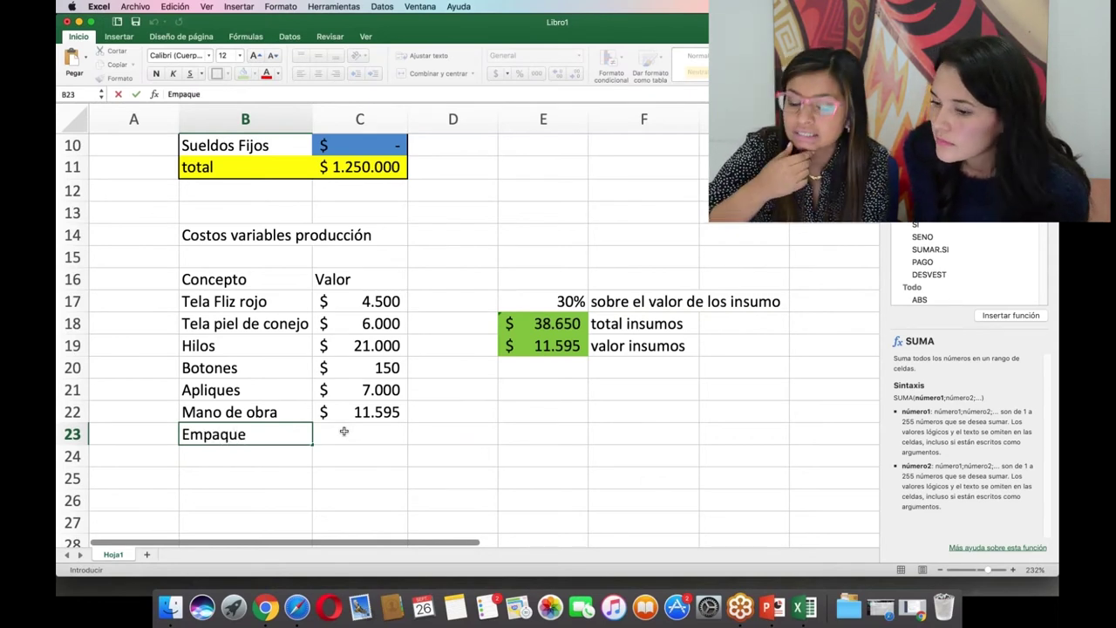
key(Return)
click(344, 431)
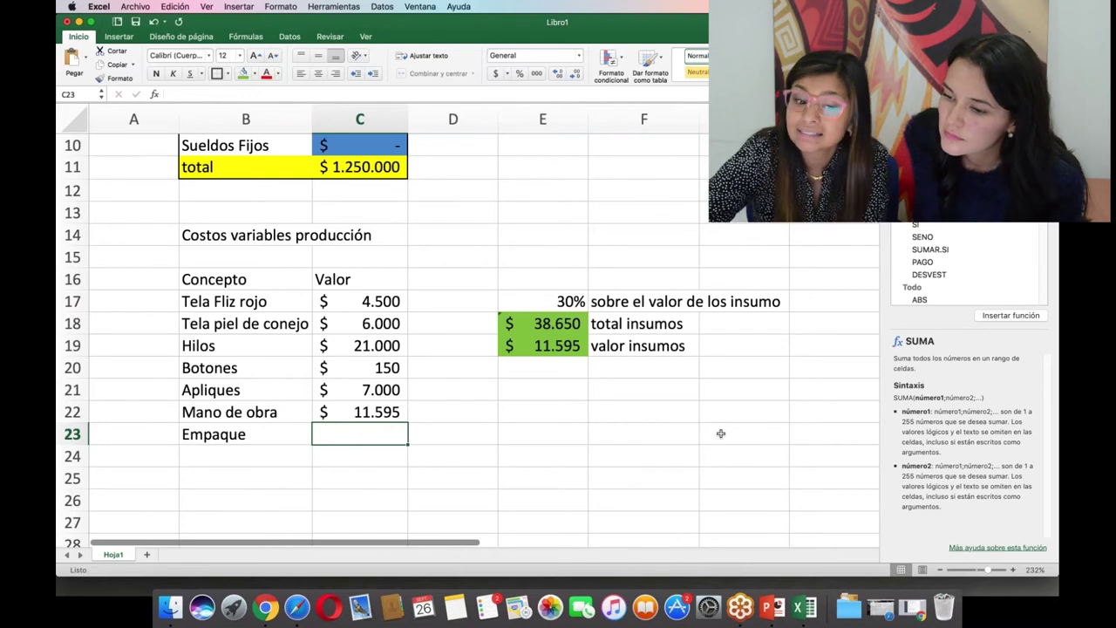
text(3000)
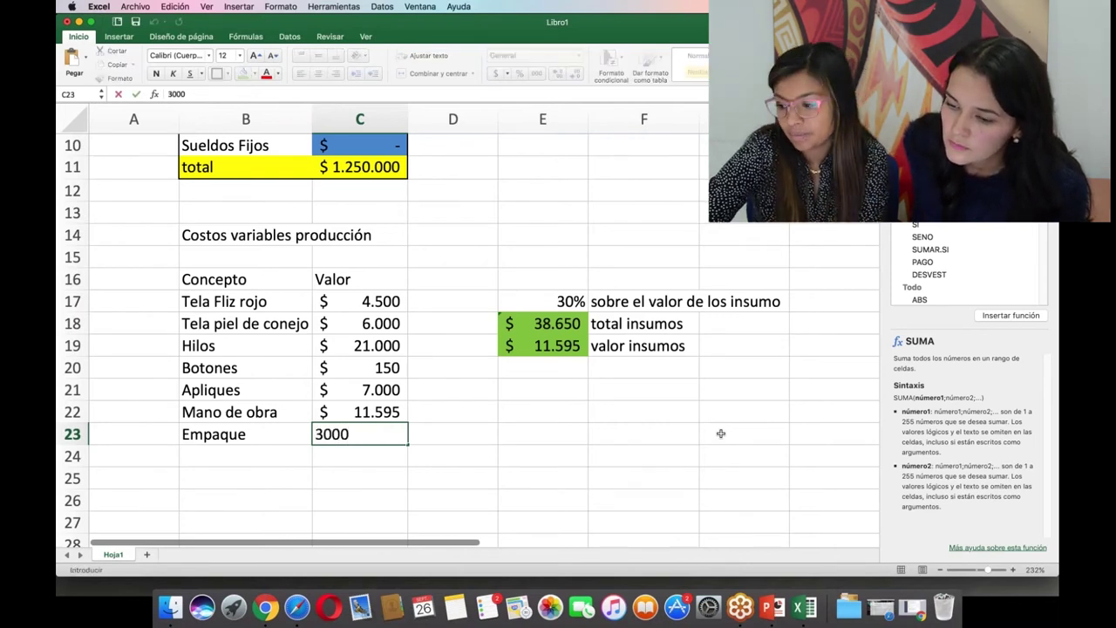
key(Return)
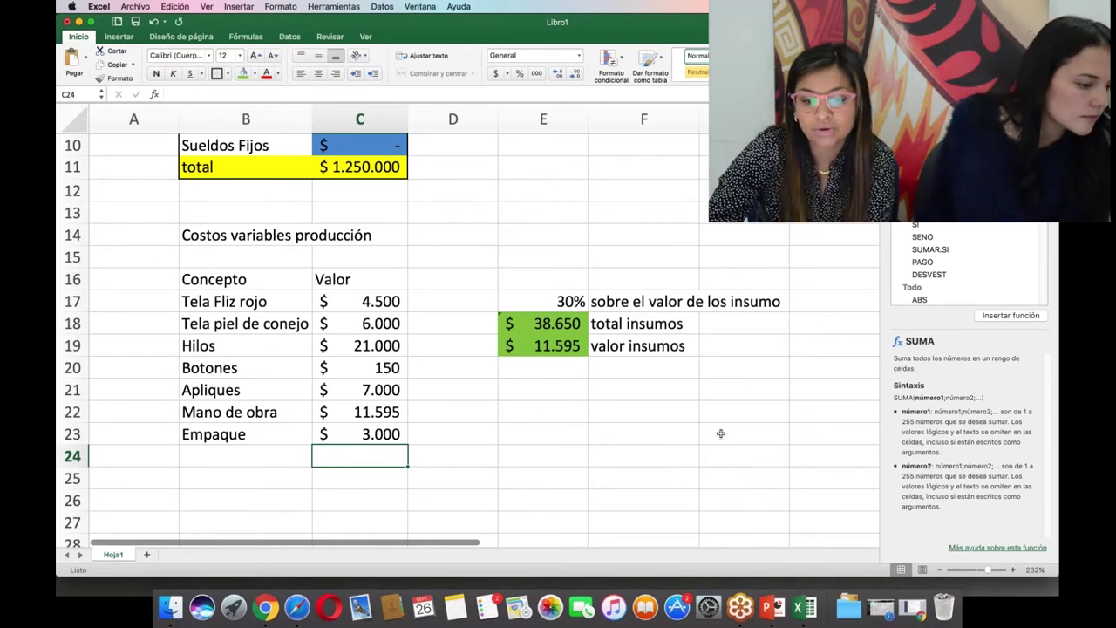
Add an Envio row in B24 with a value of 8.000 in C24.
key(Left)
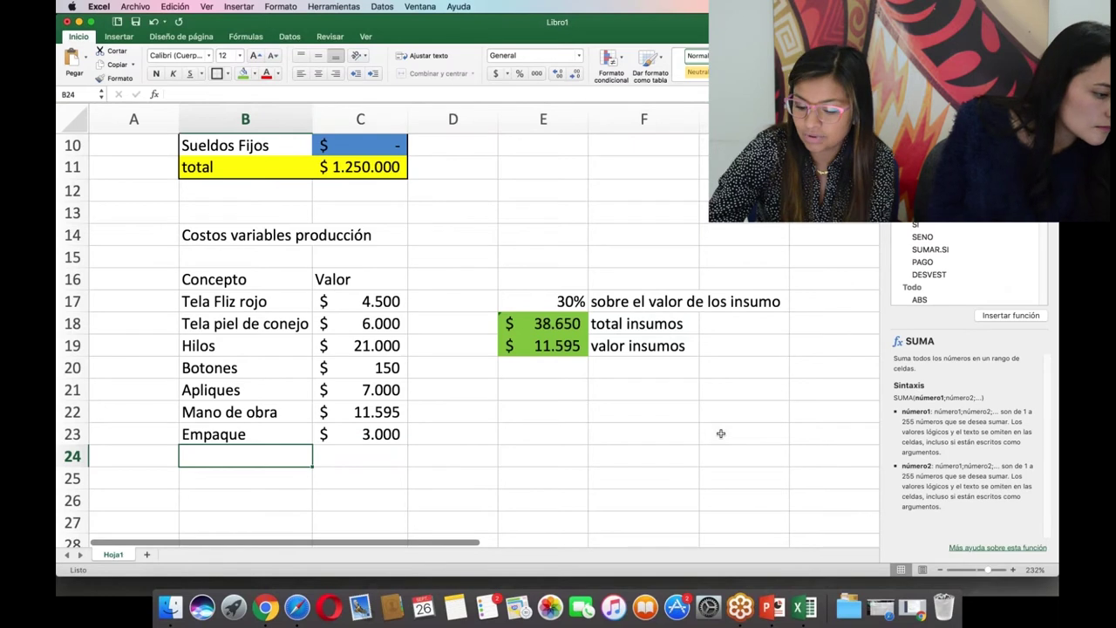
text(Envio)
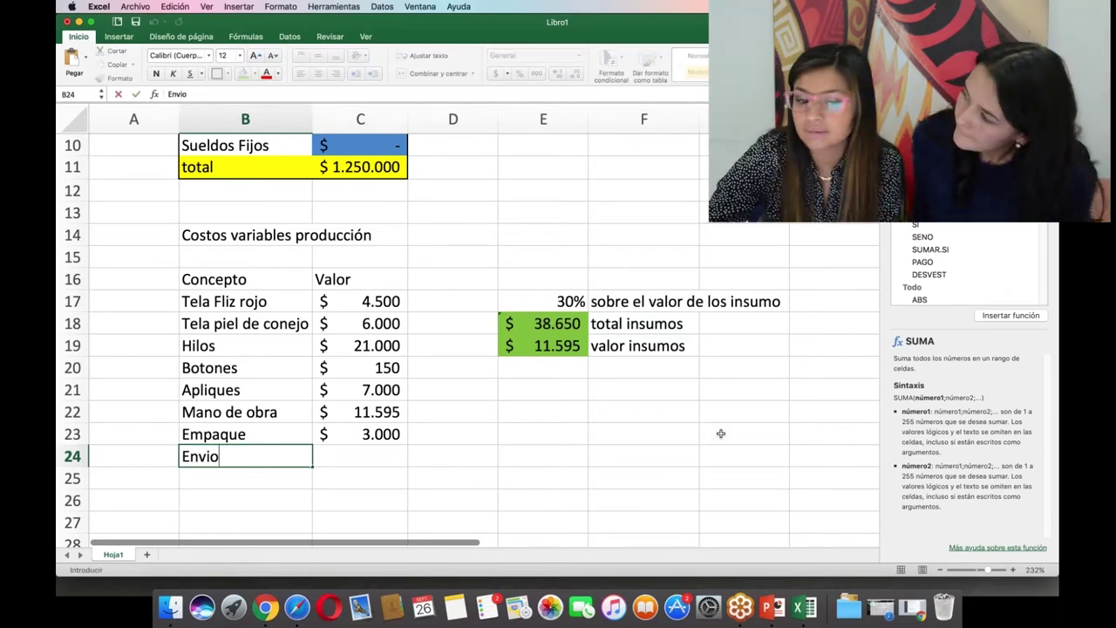
key(Tab)
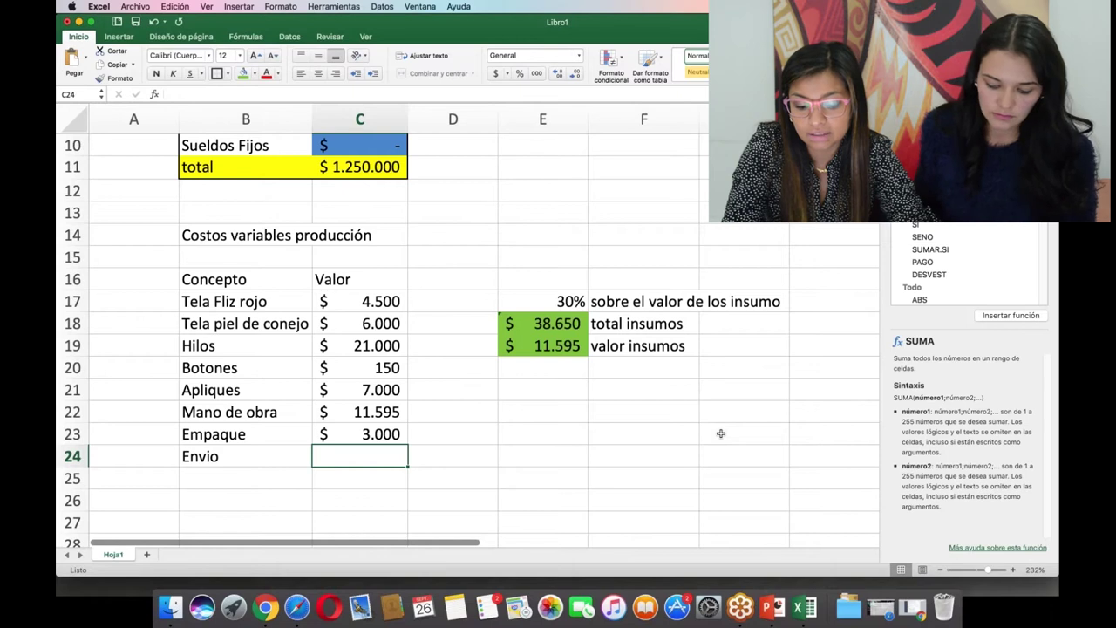
text(8.000)
key(Return)
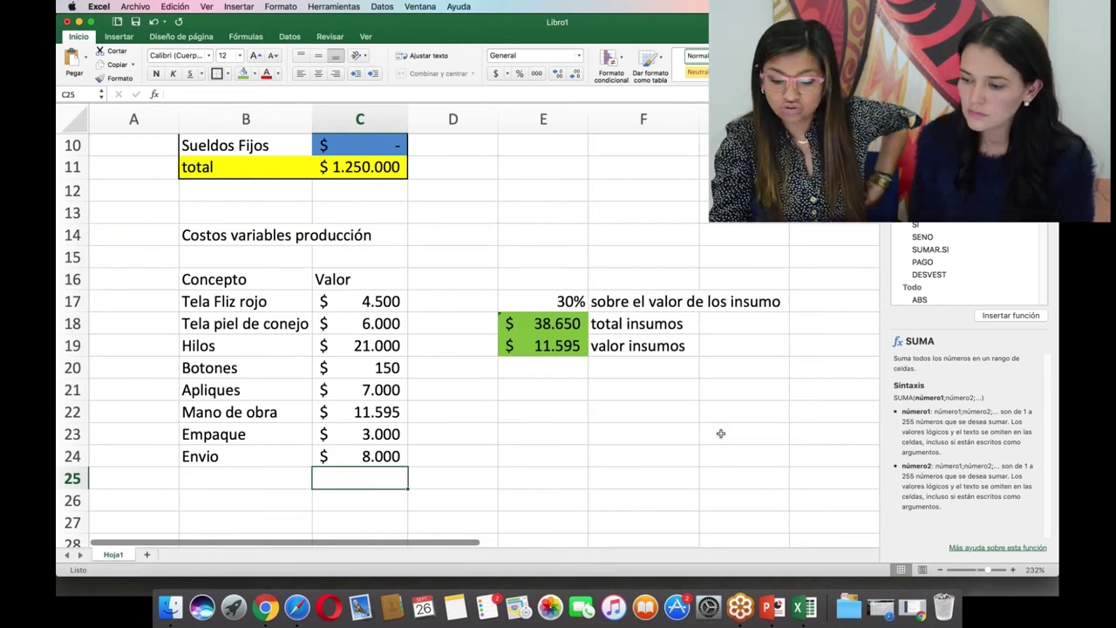
key(Down)
key(Down)
key(Down)
key(Down)
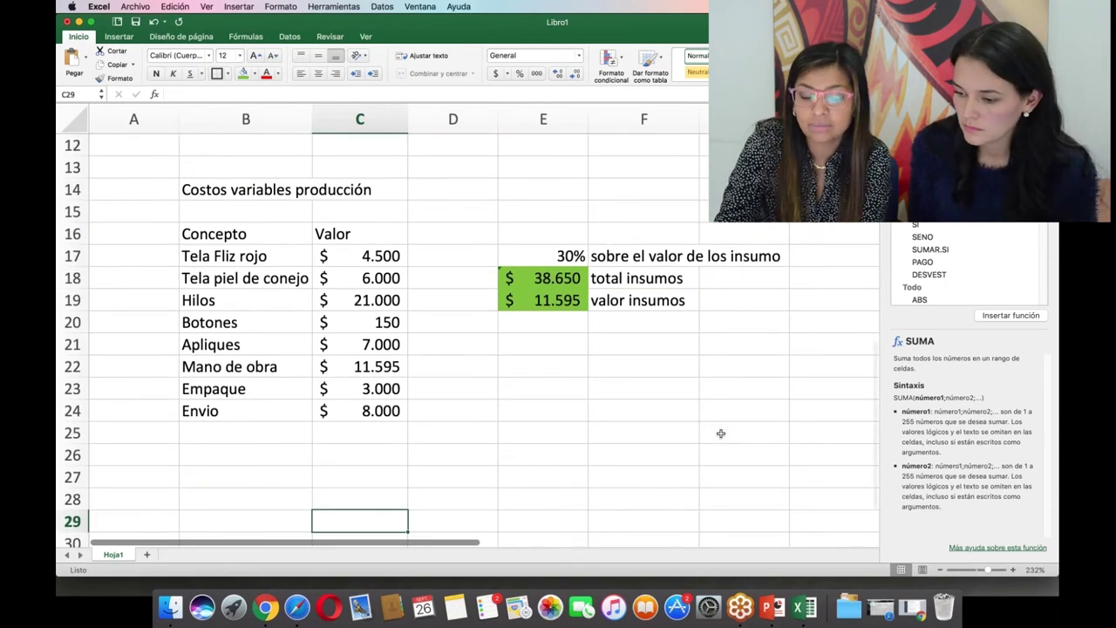
key(Down)
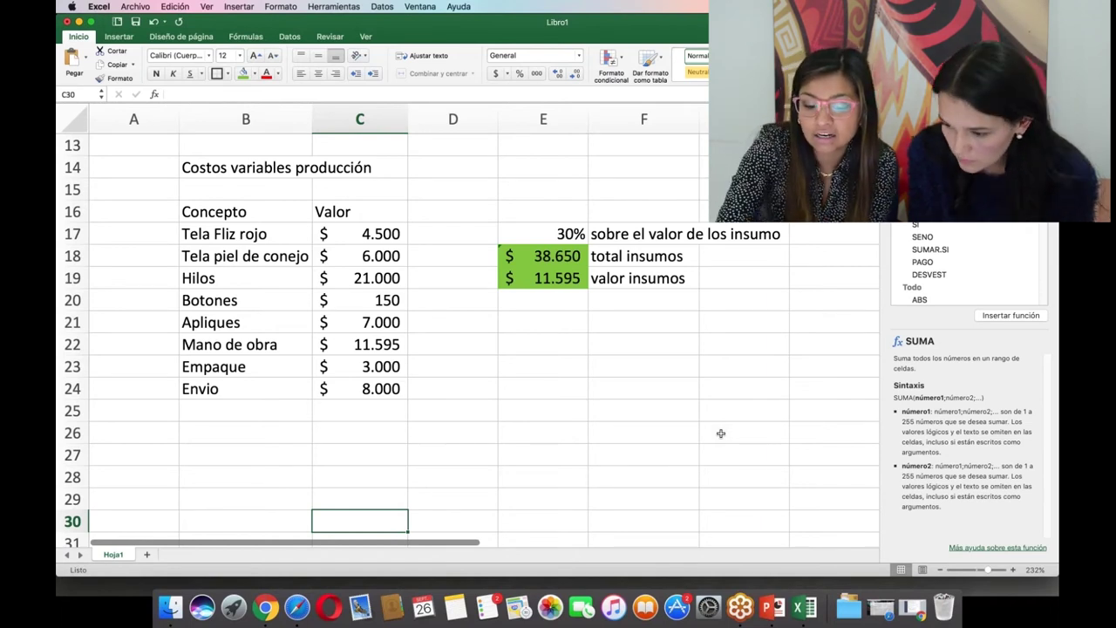
key(Down)
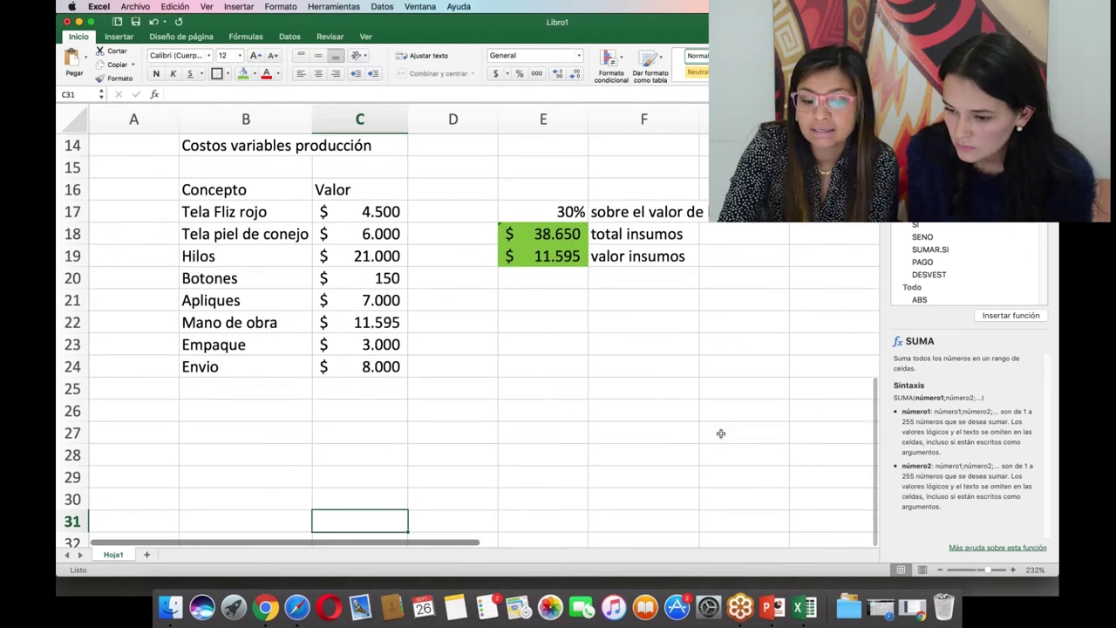
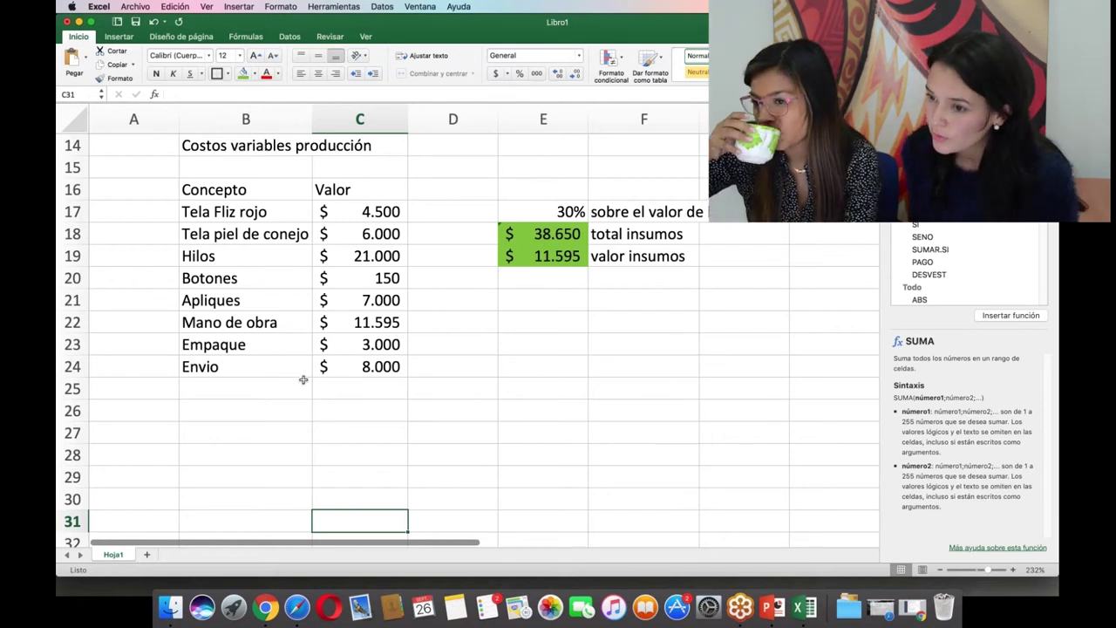
click(275, 367)
click(322, 367)
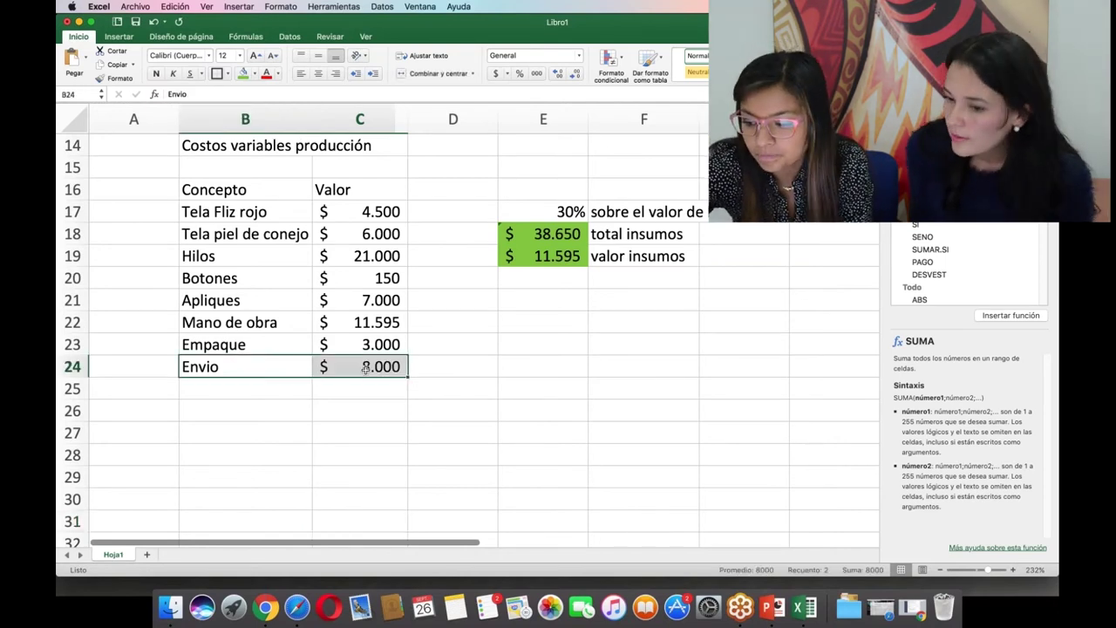
shift+click(482, 384)
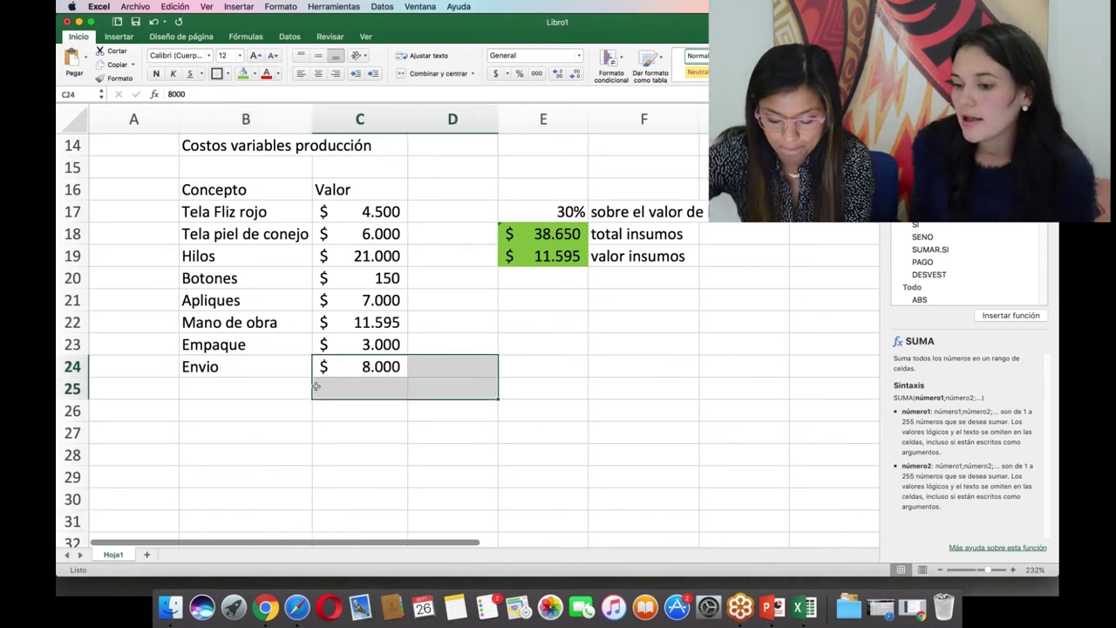
drag(261, 370, 336, 368)
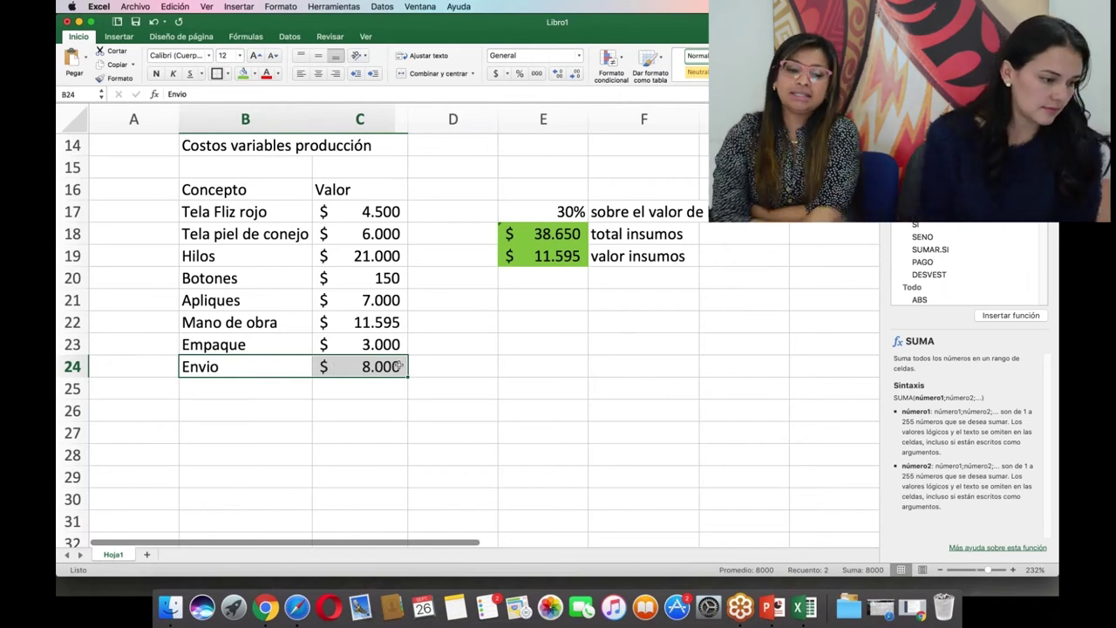
click(453, 366)
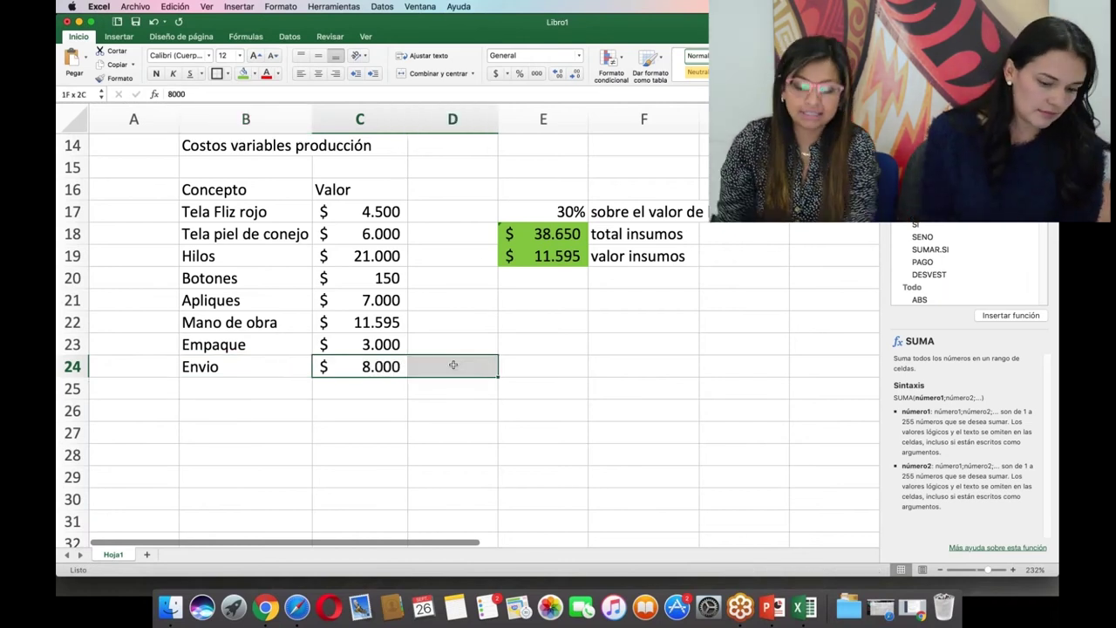
click(264, 367)
drag(304, 368, 323, 370)
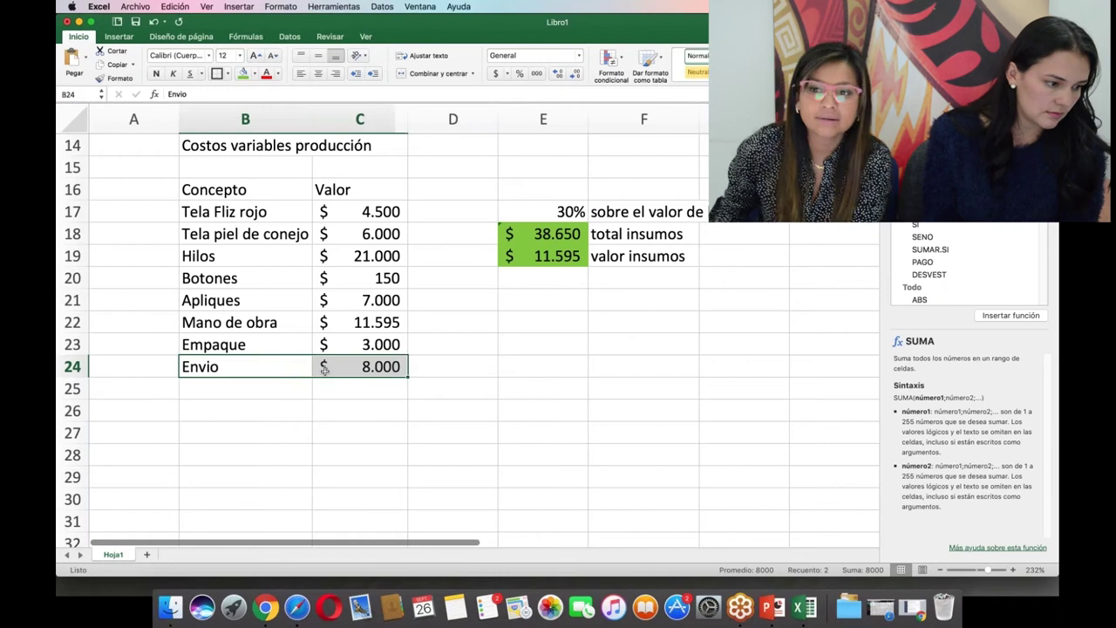
click(326, 407)
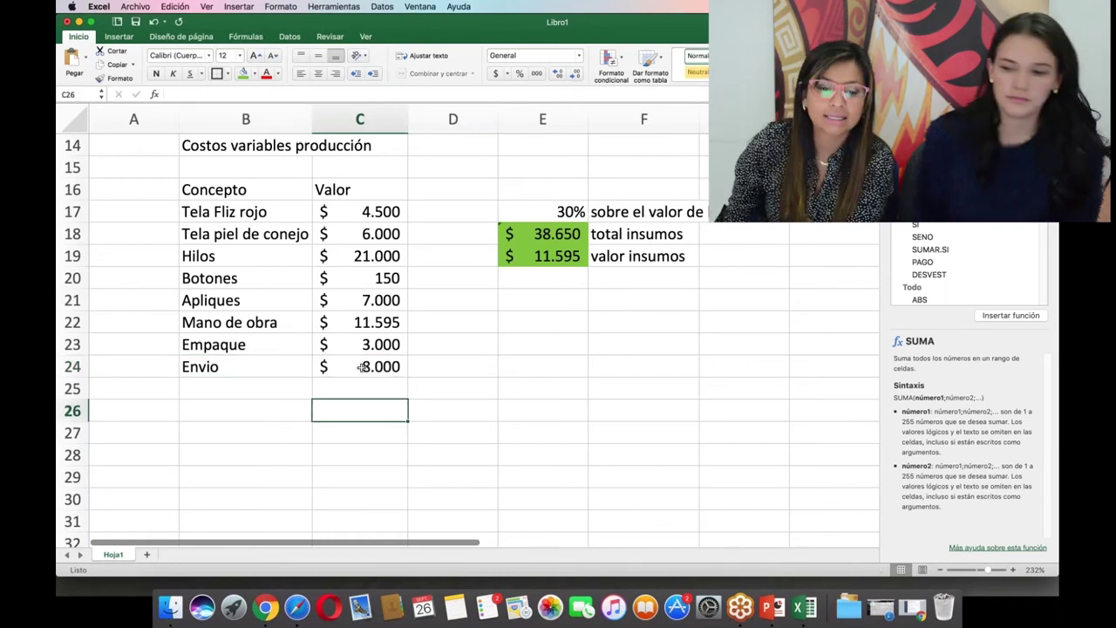
Move the Envio value from C24 to E24 and its label from B24 to D24, outside the production costs table.
click(361, 367)
key(super+x)
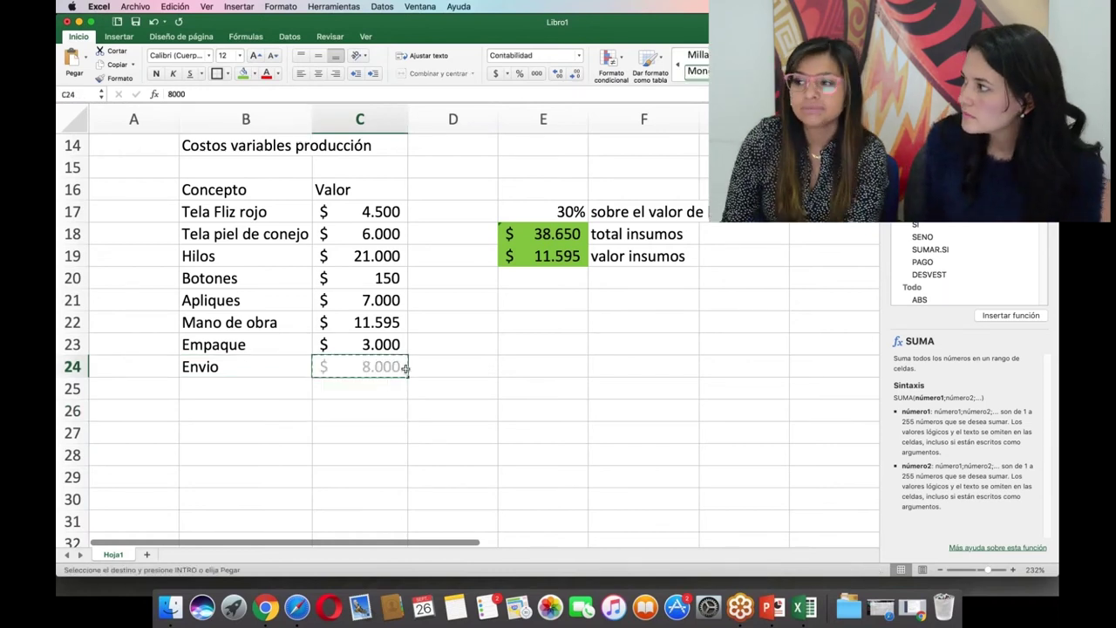
click(536, 372)
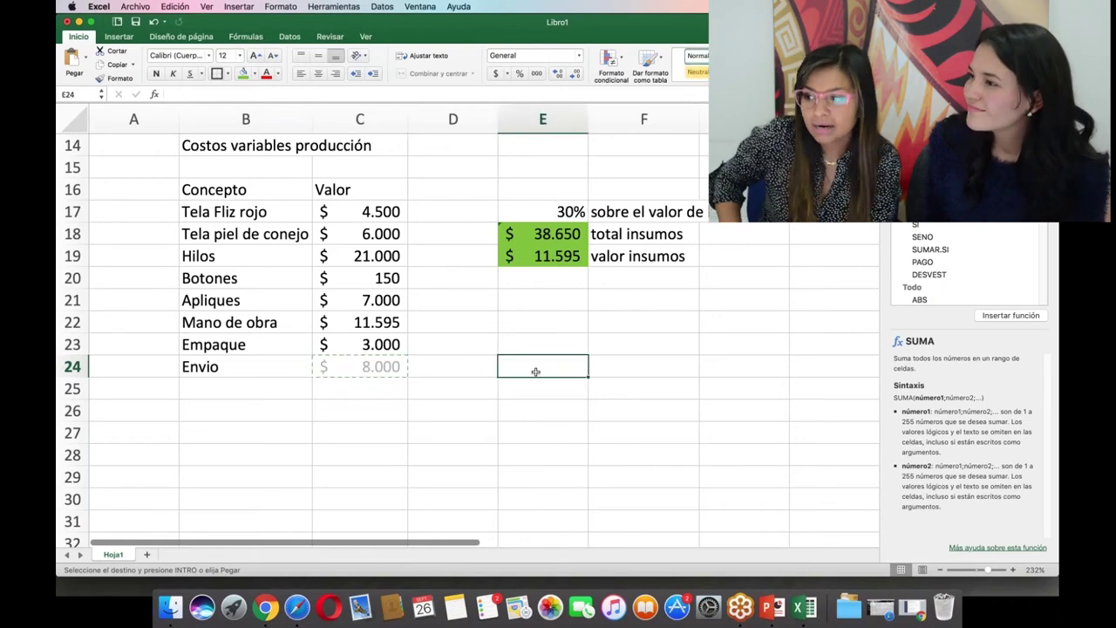
key(super+v)
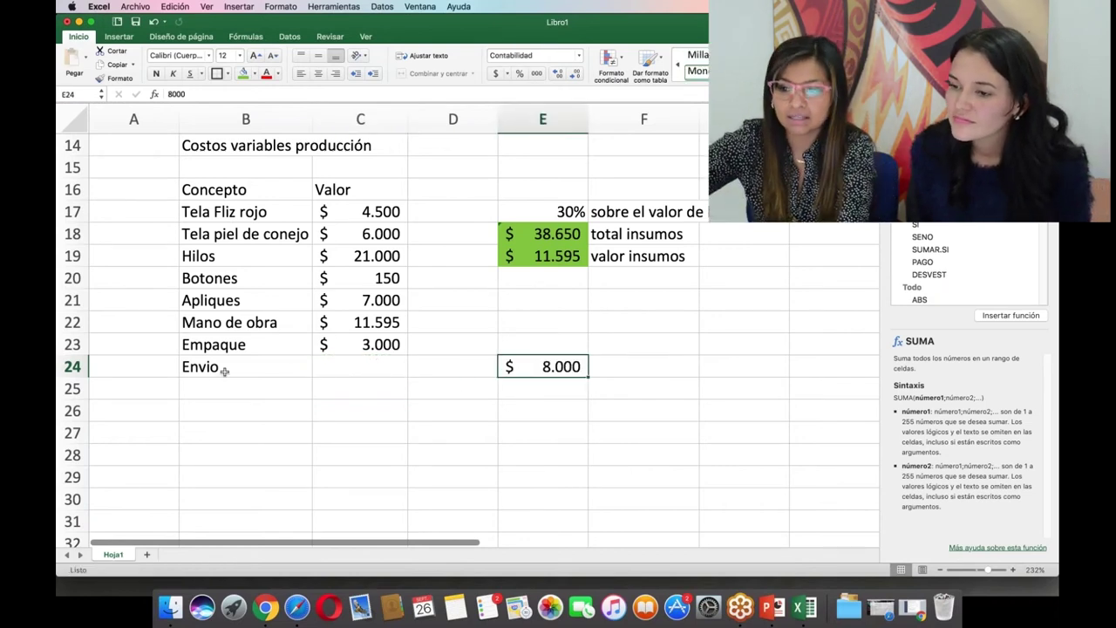
click(224, 370)
key(super+x)
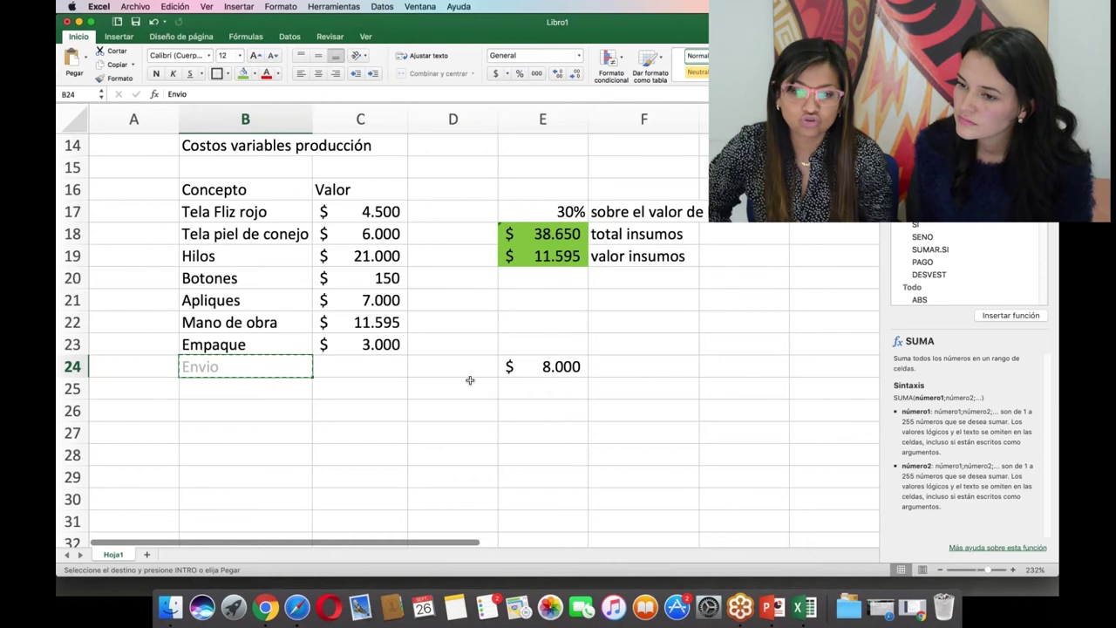
click(466, 373)
key(super+v)
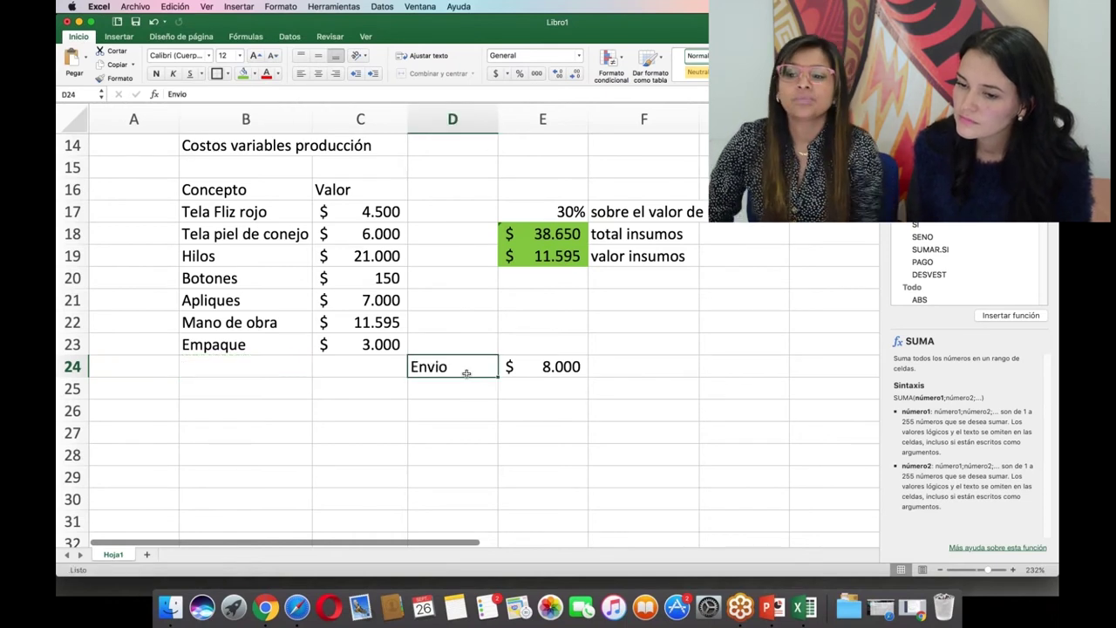
Fill the Envio label and value cells D24:E24 with green.
click(228, 373)
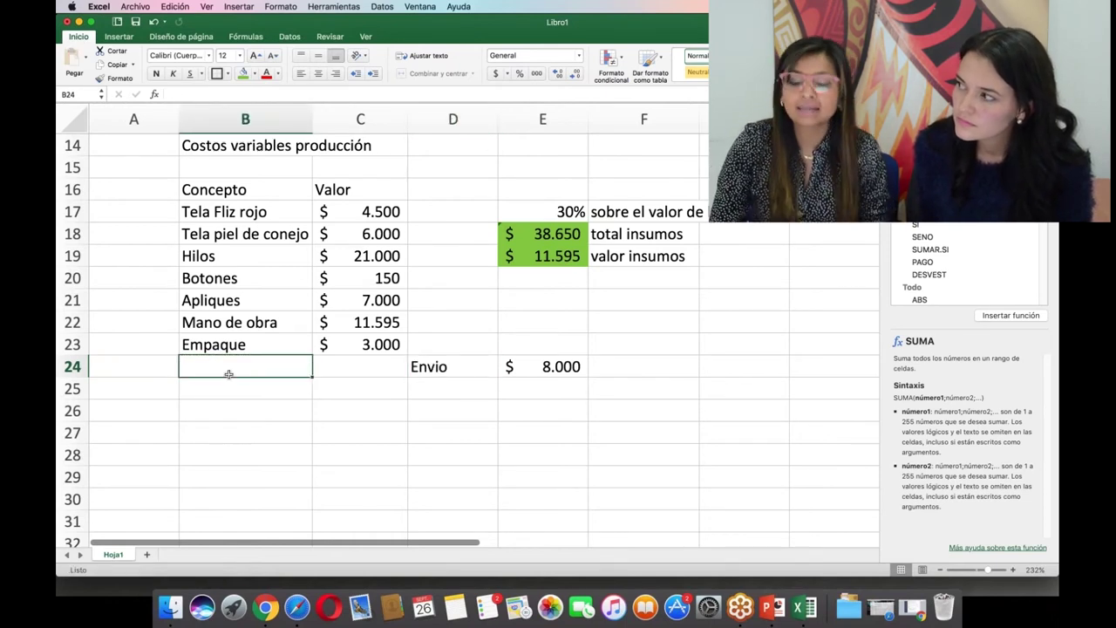
drag(459, 371, 528, 366)
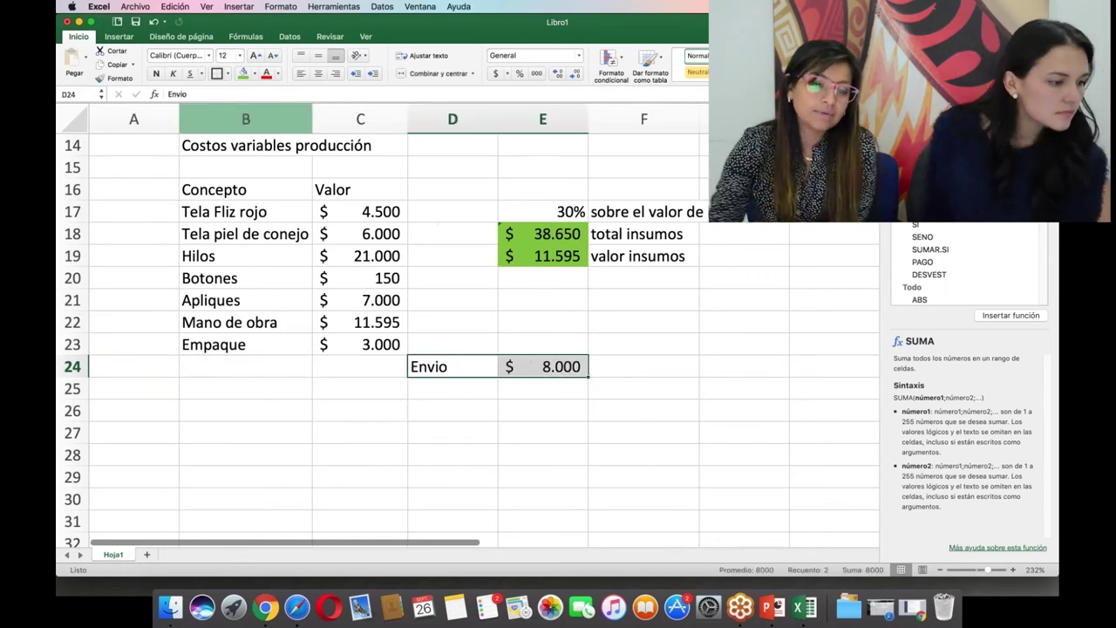
click(243, 73)
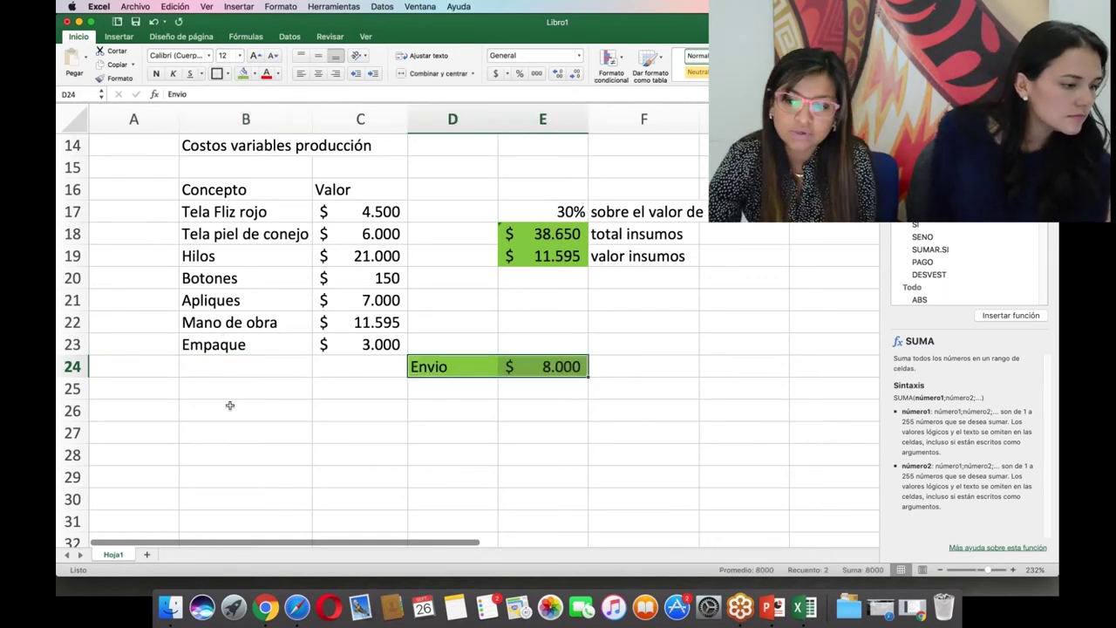
Label B24 as "Total" and sum the variable production costs C17:C23 in C24.
click(247, 366)
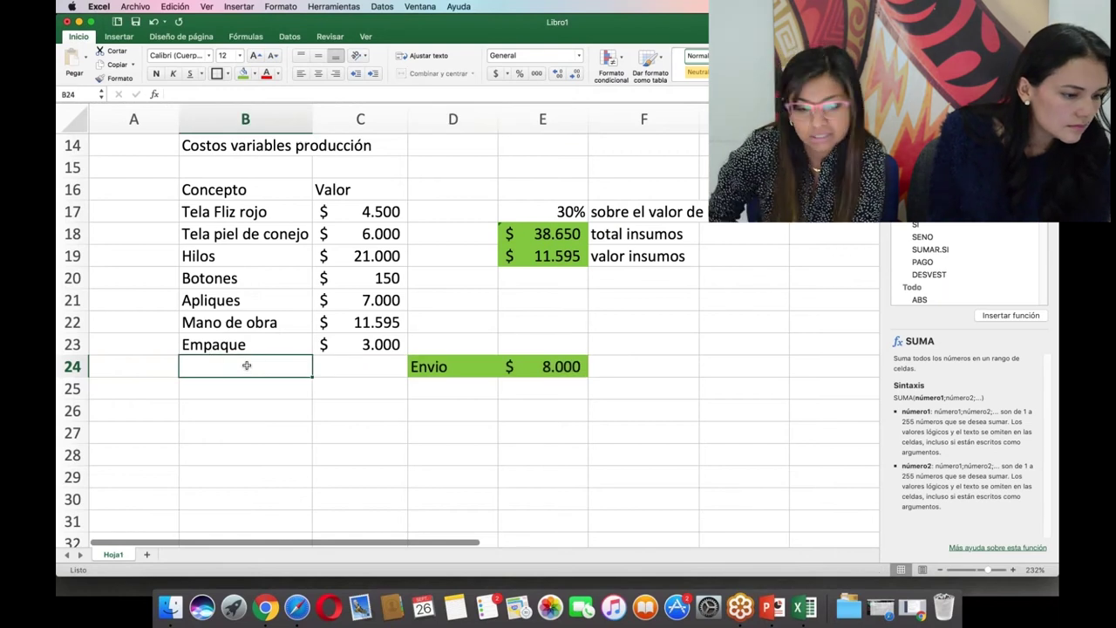
text(Total)
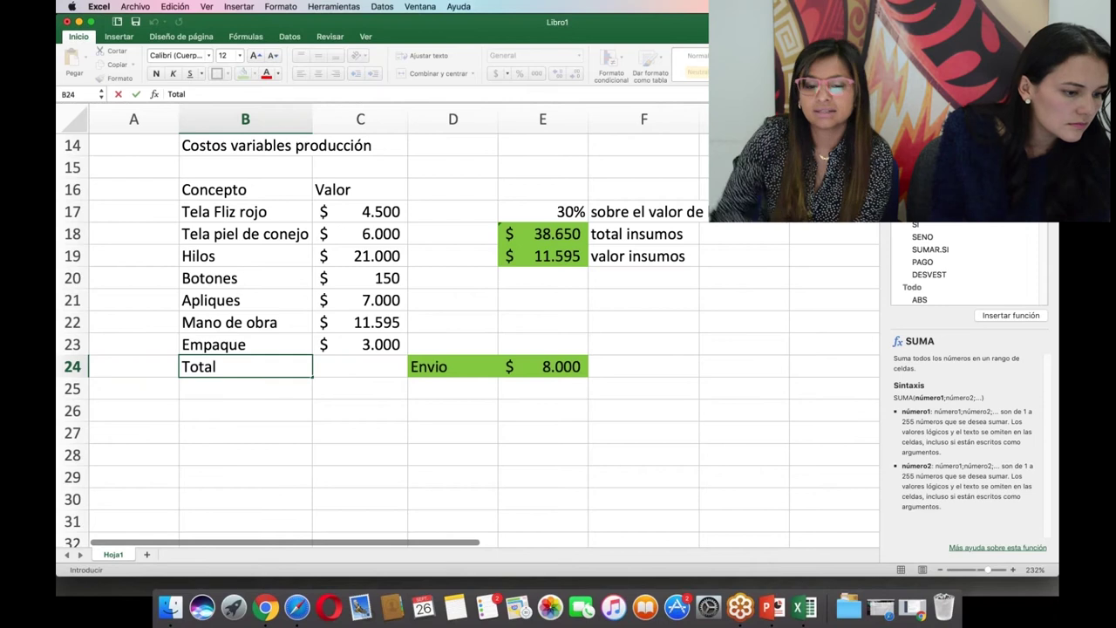
click(342, 360)
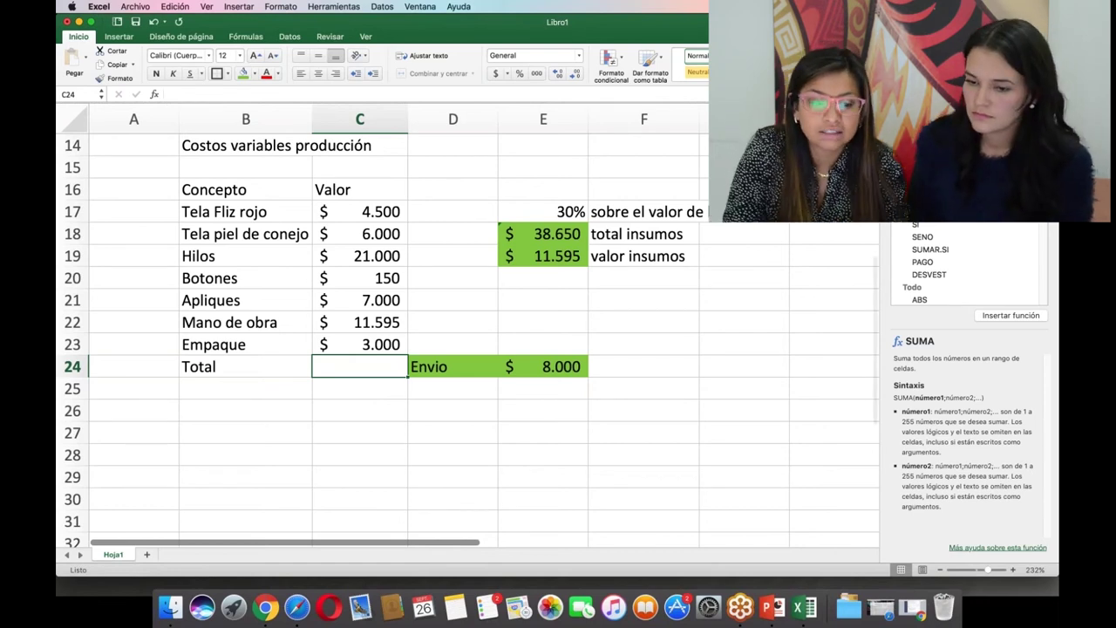
key(super+shift+t)
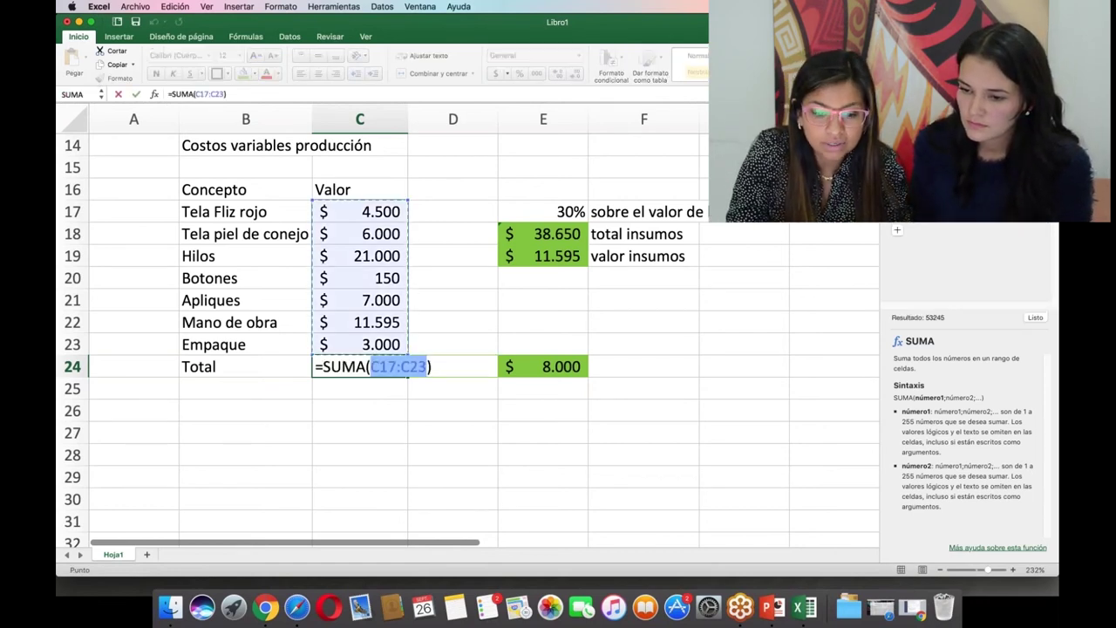
key(Return)
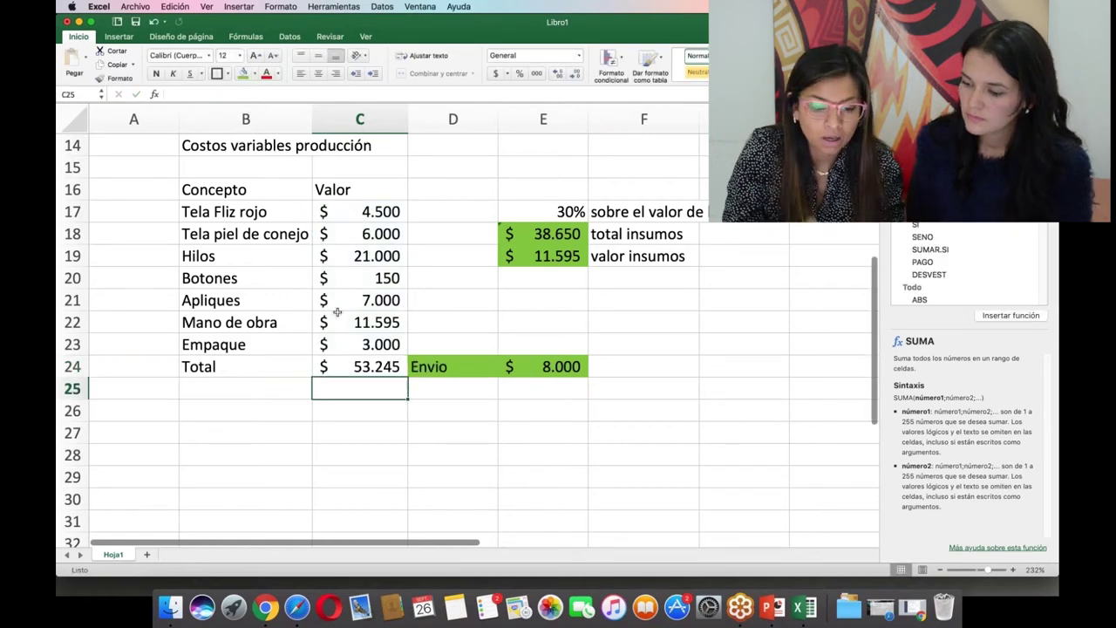
click(367, 370)
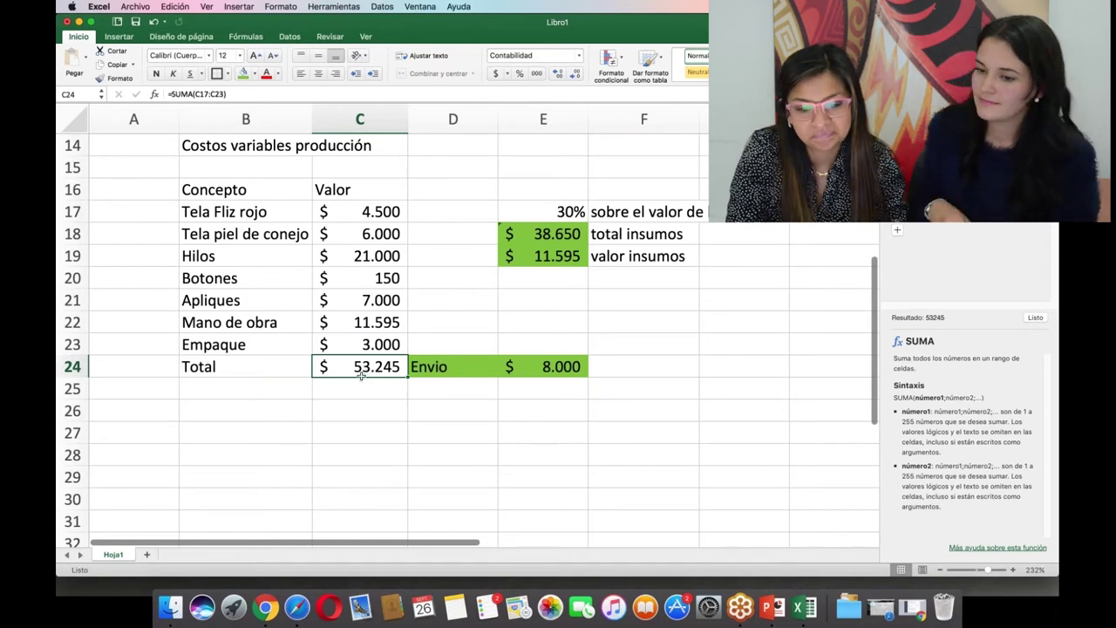
Fill the production costs Total label and value cells B24:C24 with yellow.
drag(367, 370, 281, 367)
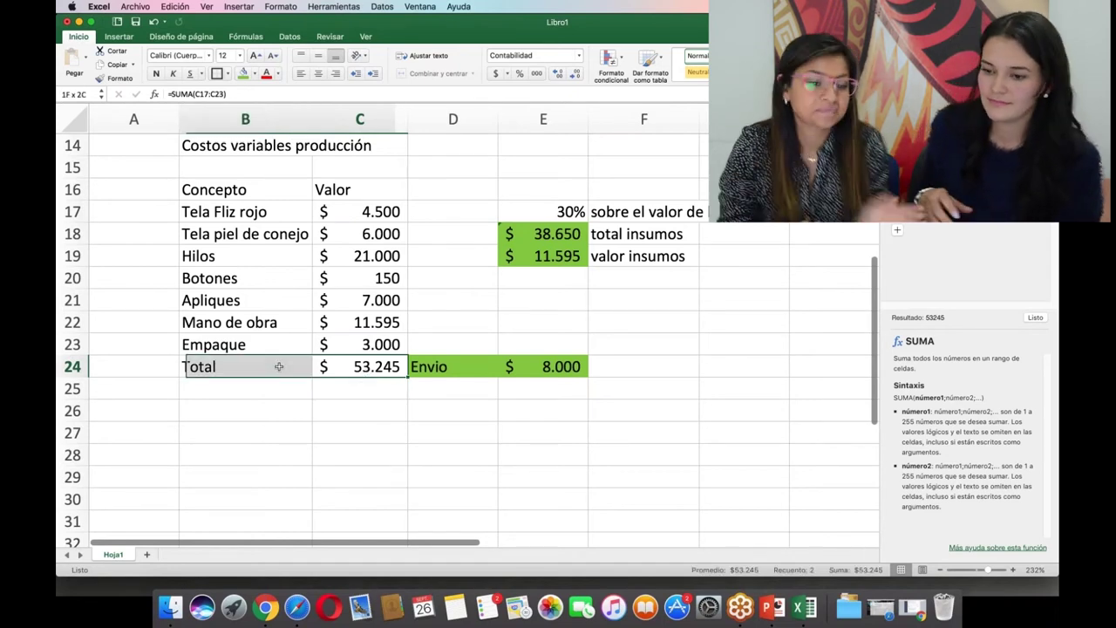
click(255, 74)
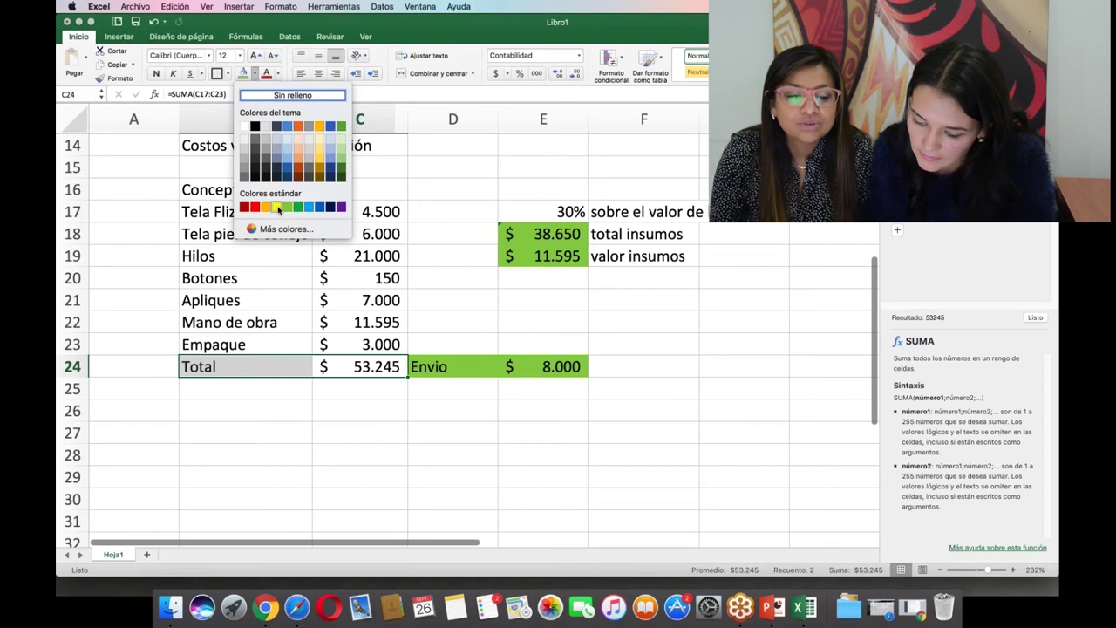
click(277, 207)
Review the fixed costs table's formatting and compare it with the variable production costs table below.
click(298, 210)
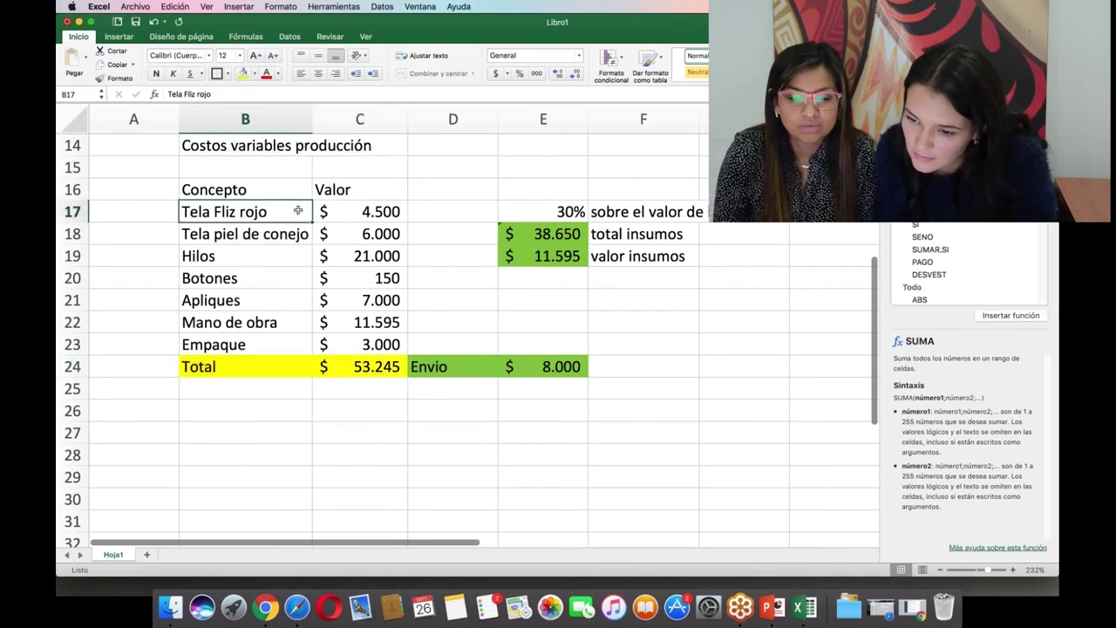
key(Up)
key(Up)
key(Up)
key(Up)
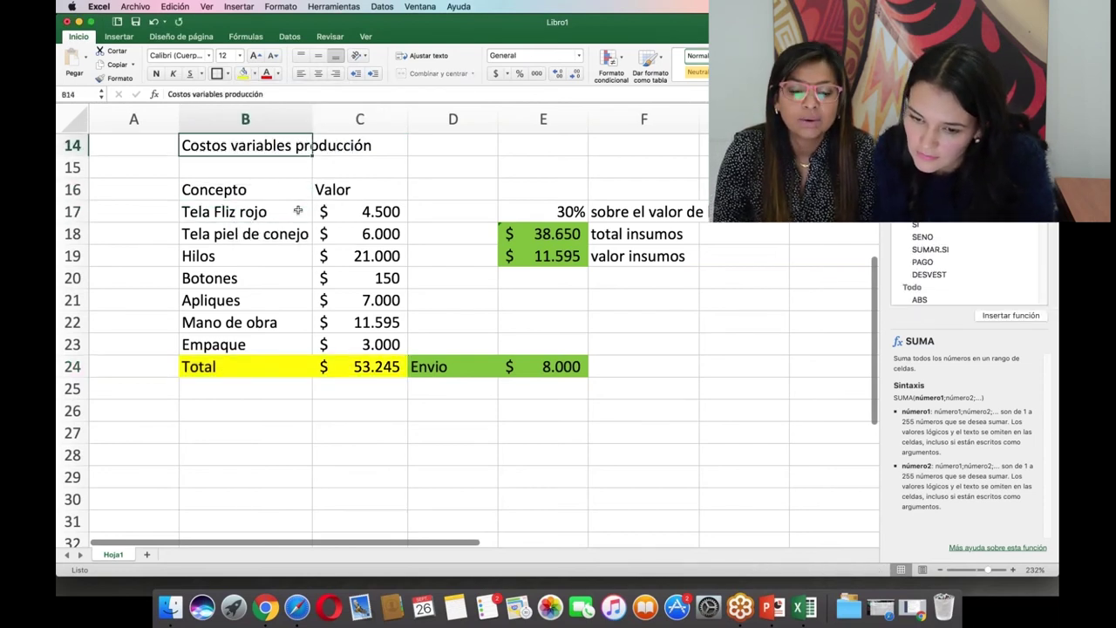
key(Up)
key(Up)
key(Up)
key(Up)
key(Up)
key(Down)
key(Down)
key(Down)
key(Down)
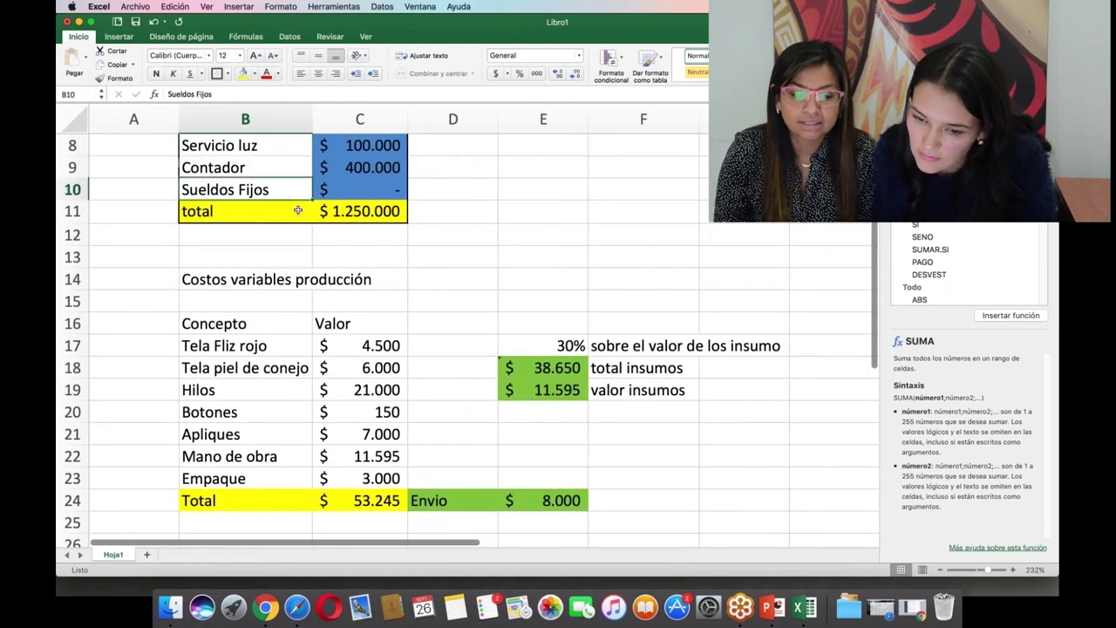
key(Down)
key(Down)
key(Down)
key(Down)
key(Down)
key(Down)
key(Down)
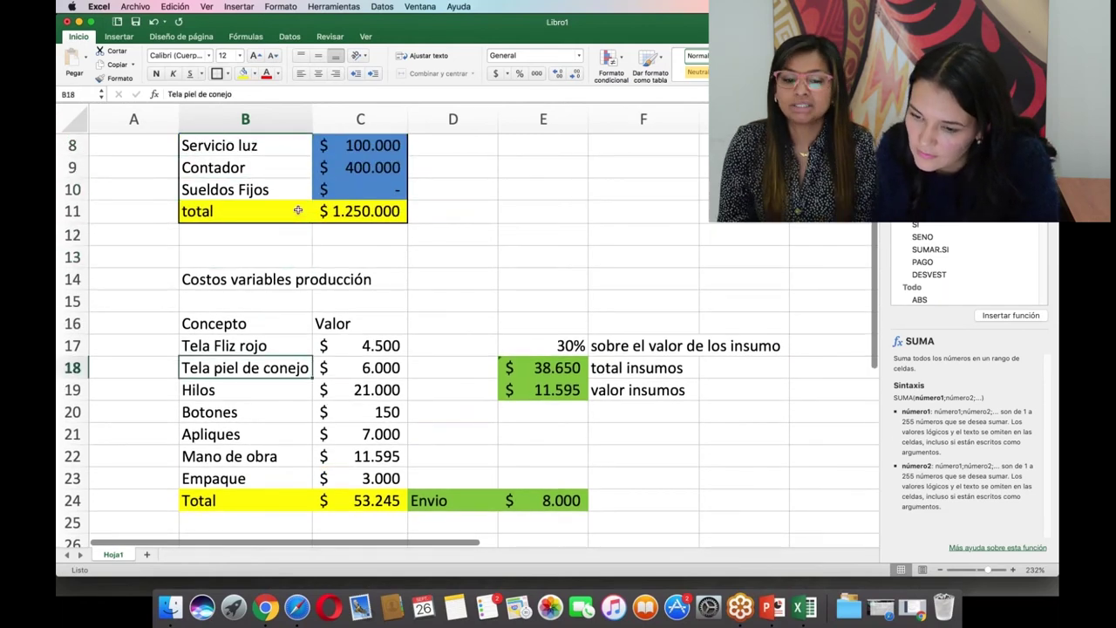
Apply a thick box border around the variable production costs table B16:C24.
key(Up)
key(Up)
key(Up)
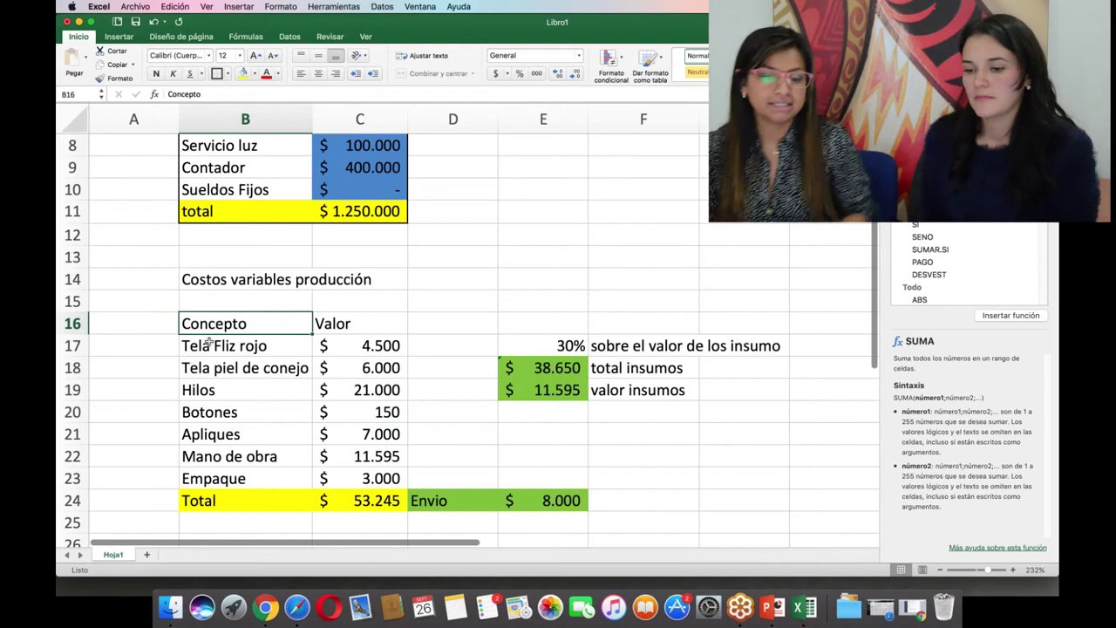
key(shift+Right)
key(shift+Down)
key(shift+Down)
key(shift+Down)
key(shift+Down)
key(shift+Down)
key(shift+Down)
key(shift+Down)
key(shift+Down)
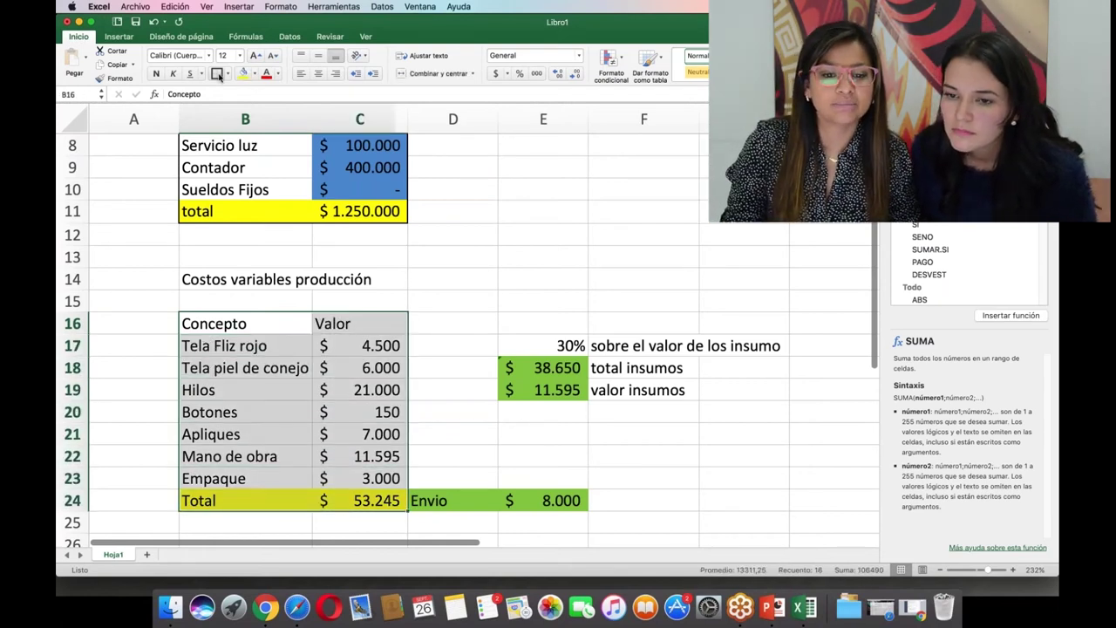
click(229, 75)
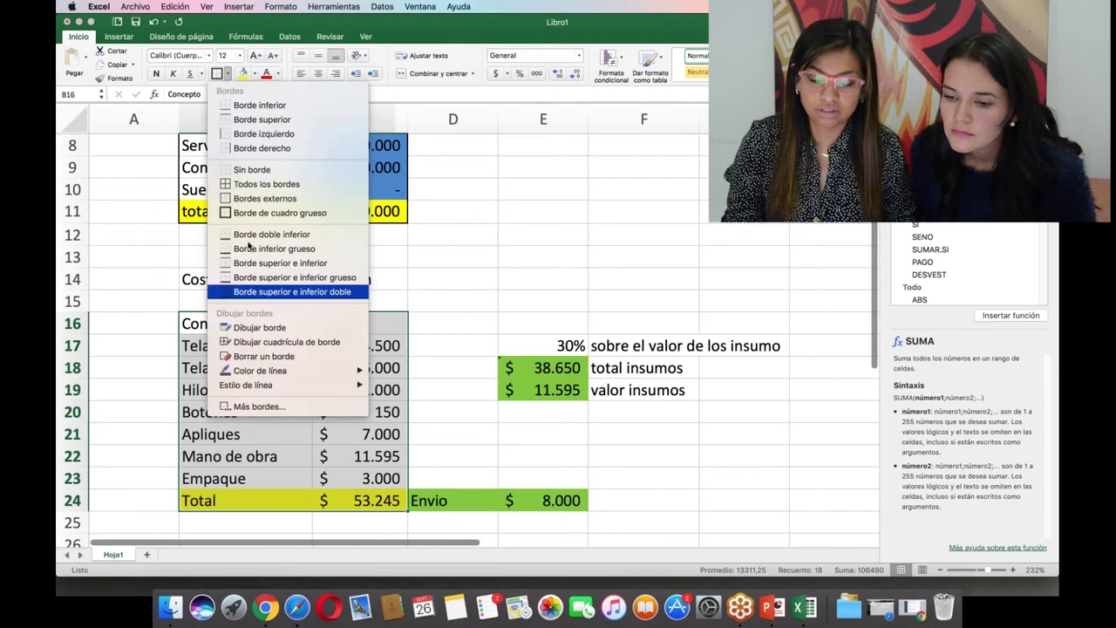
click(260, 217)
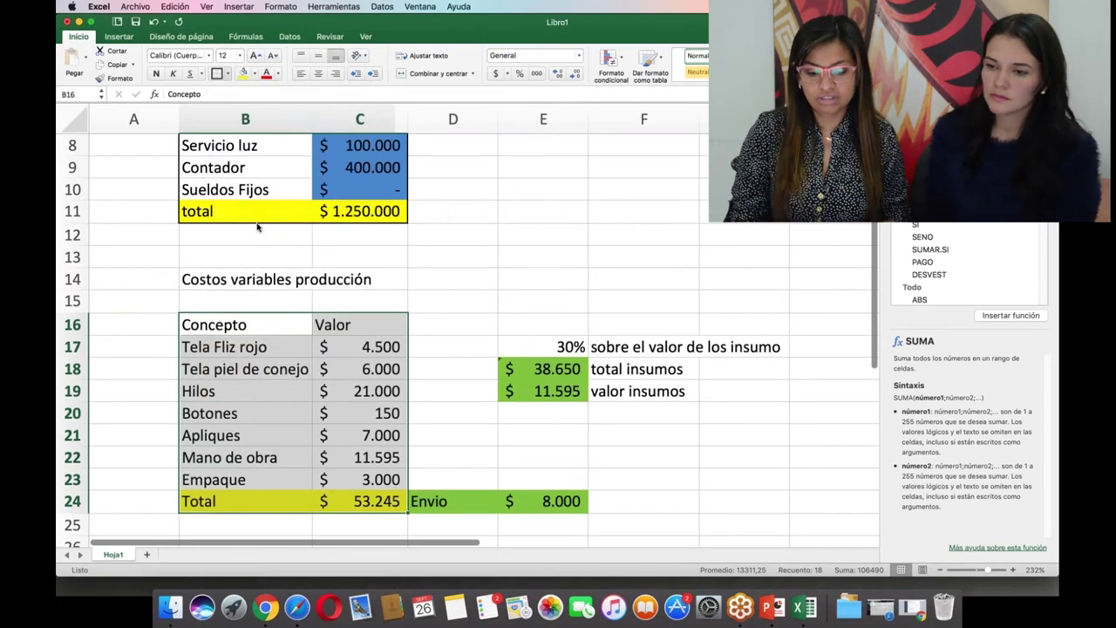
Outline the Concepto and Valor header cells B16:C16 and centre their text.
click(244, 322)
shift+click(336, 324)
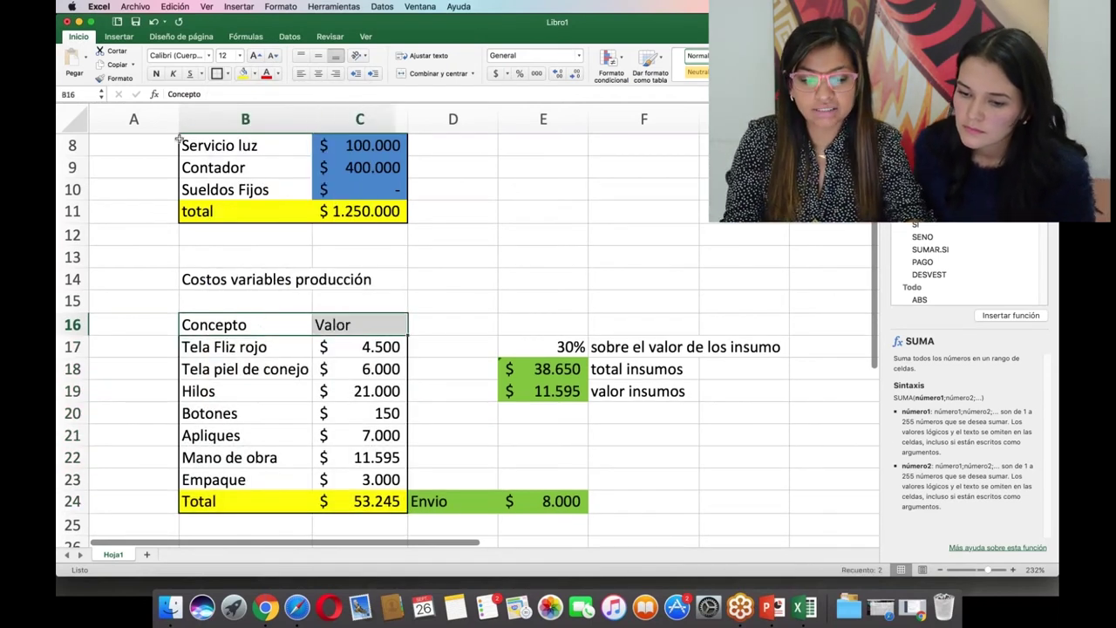
click(319, 73)
click(296, 391)
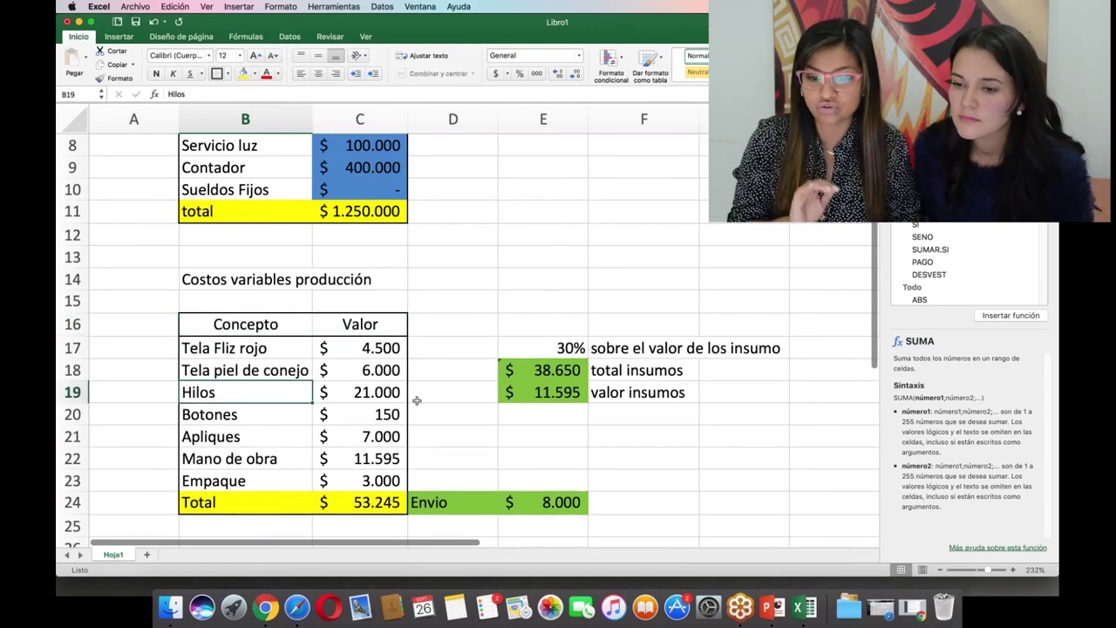
Fill the variable production cost values C17:C23 with blue, excluding the total.
drag(380, 348, 376, 480)
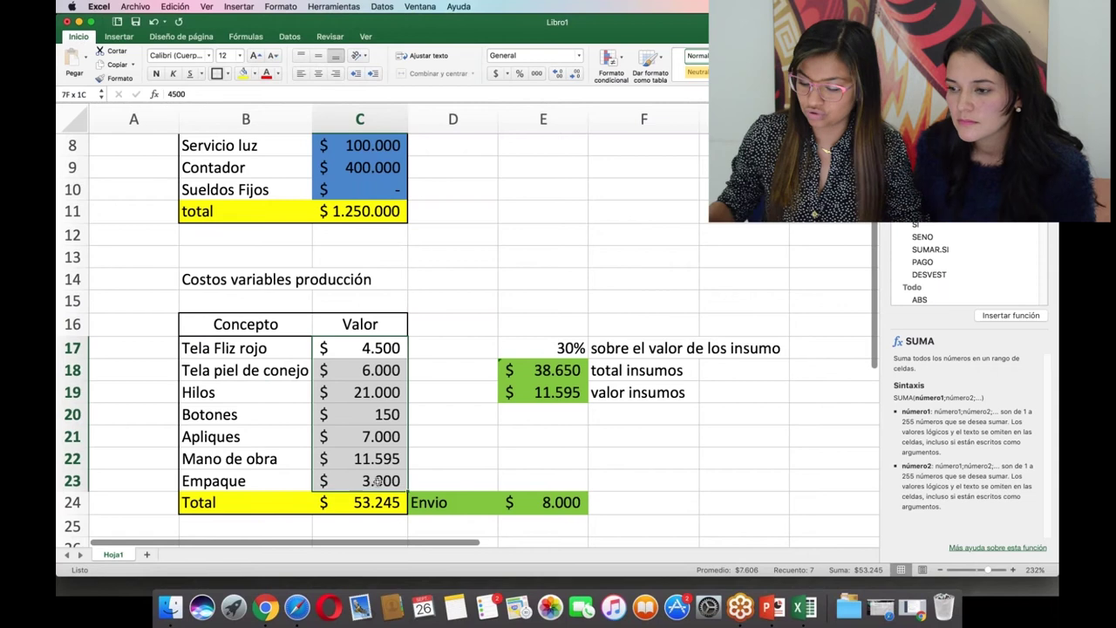
click(256, 75)
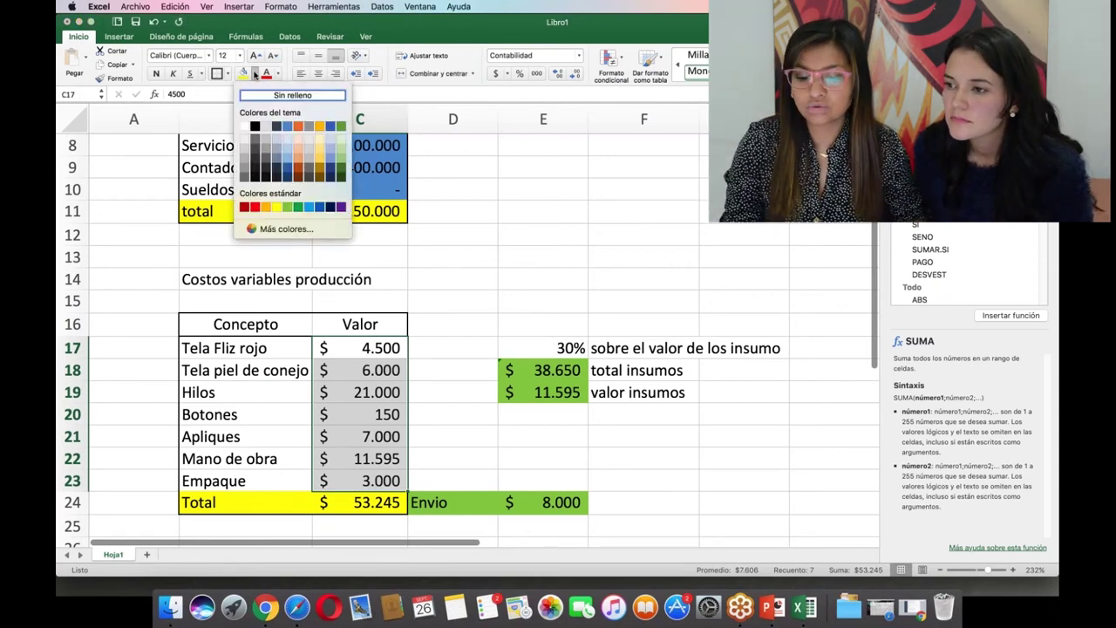
click(288, 128)
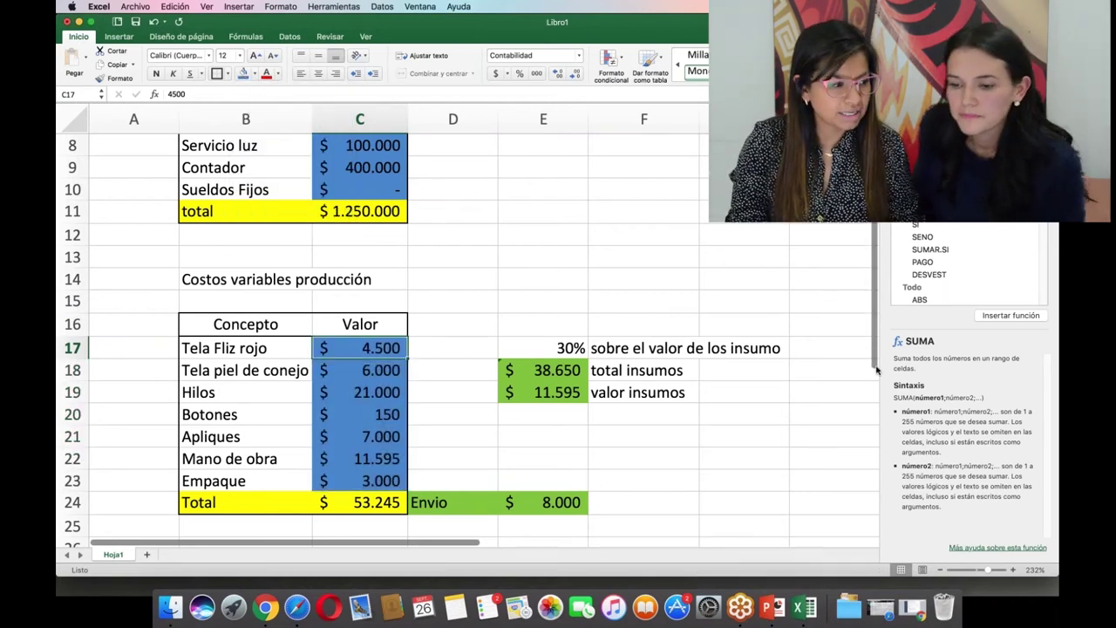
Enter the section heading "Costos variables on line" in B27, below the variable production costs table.
scroll(876, 369, down, 5)
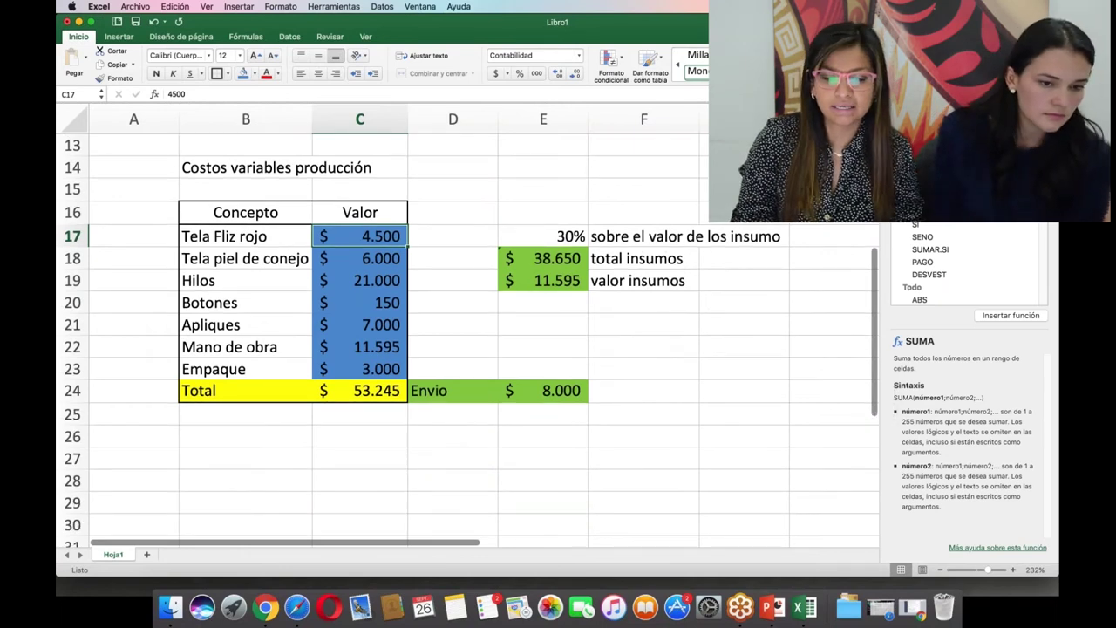
click(225, 455)
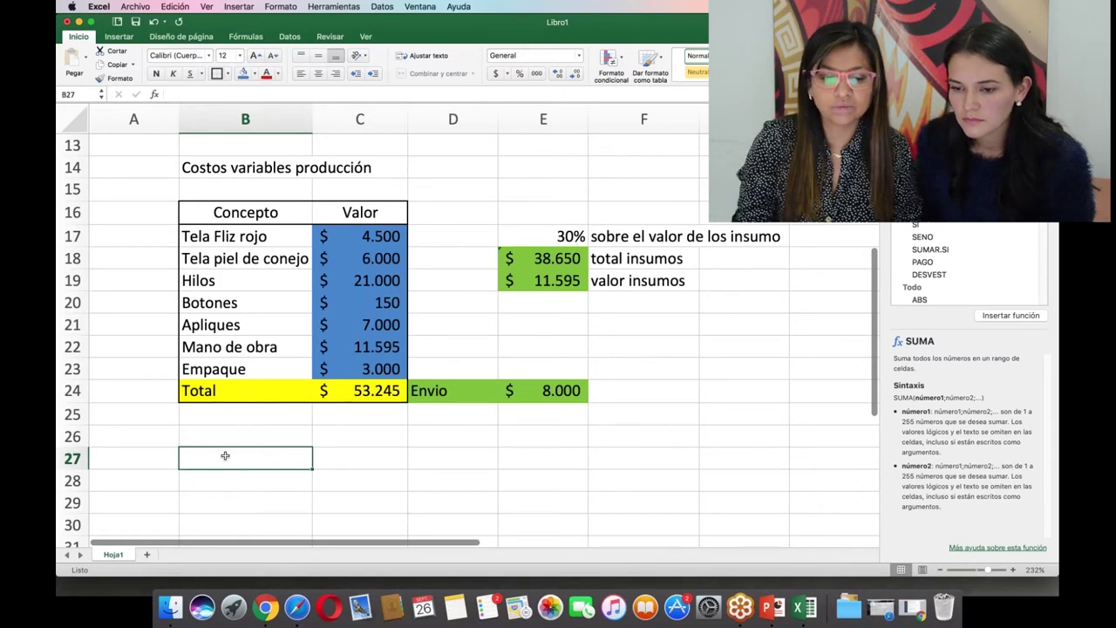
text(Cos)
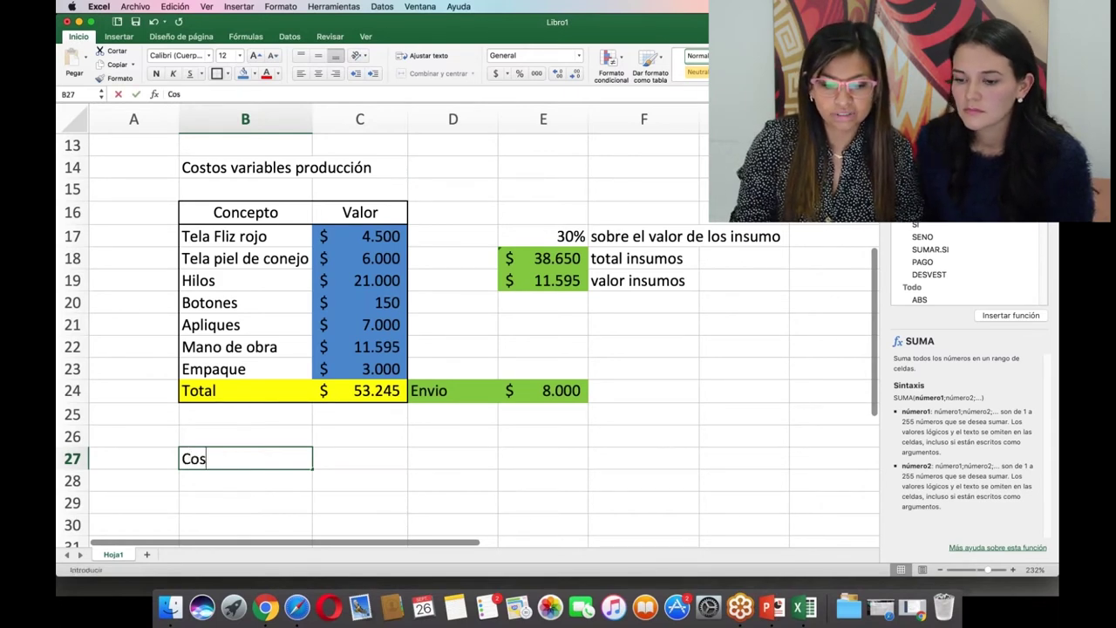
text(tos variable)
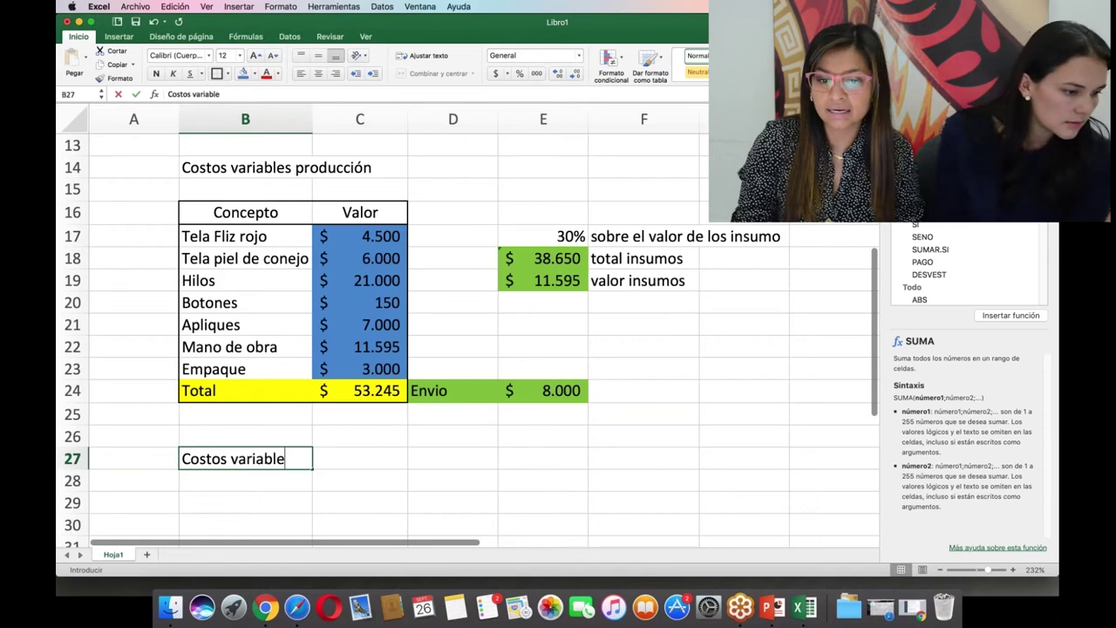
text(s on linr)
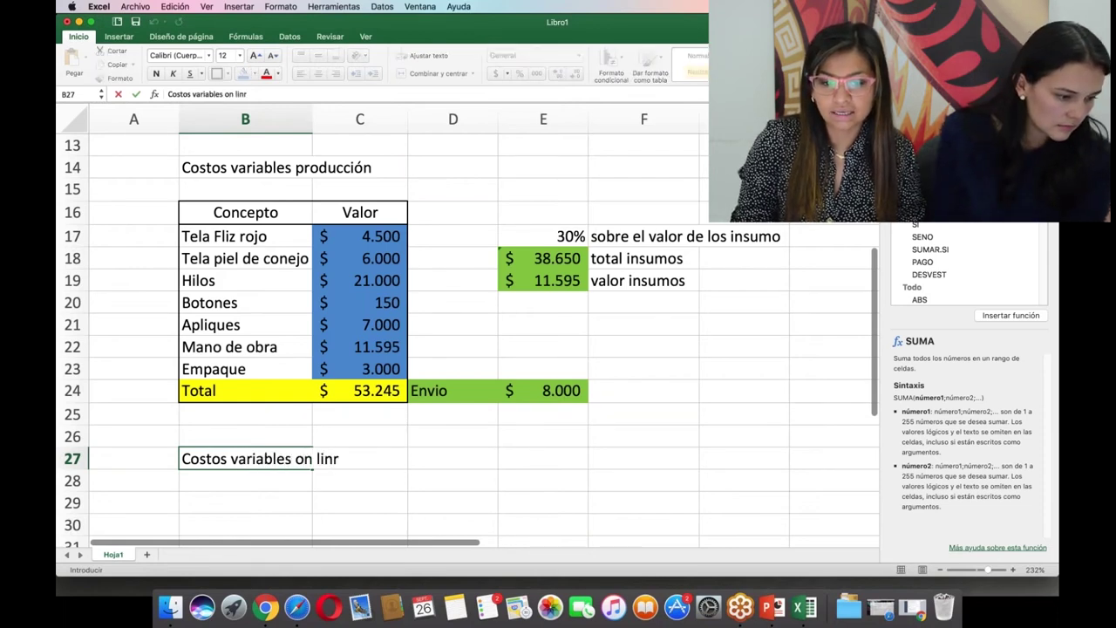
key(BackSpace)
text(e)
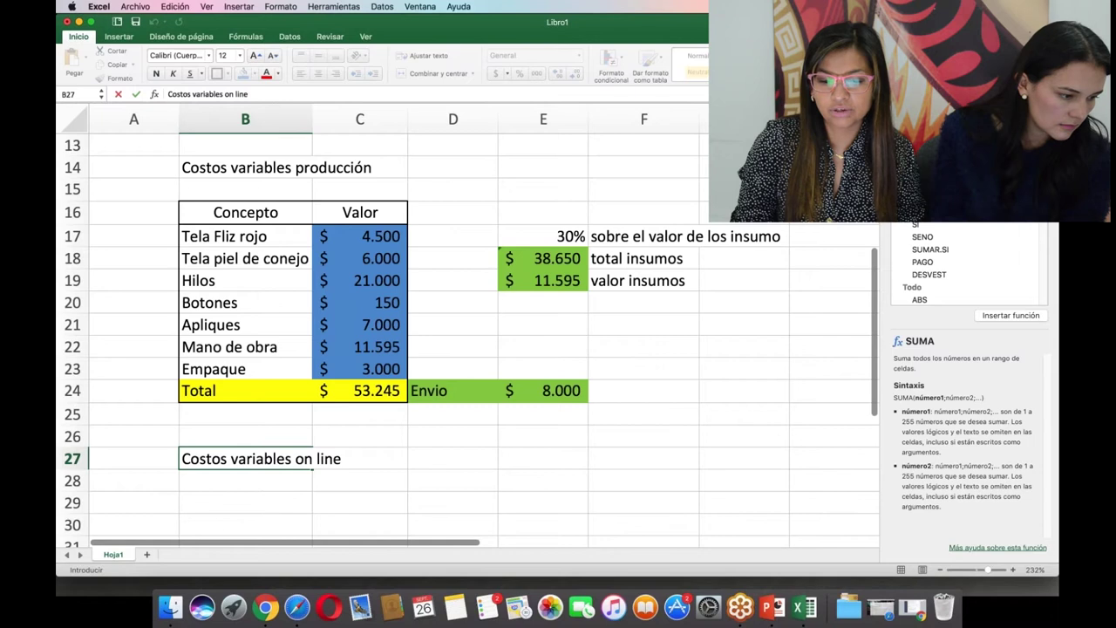
key(Escape)
key(Return)
key(Return)
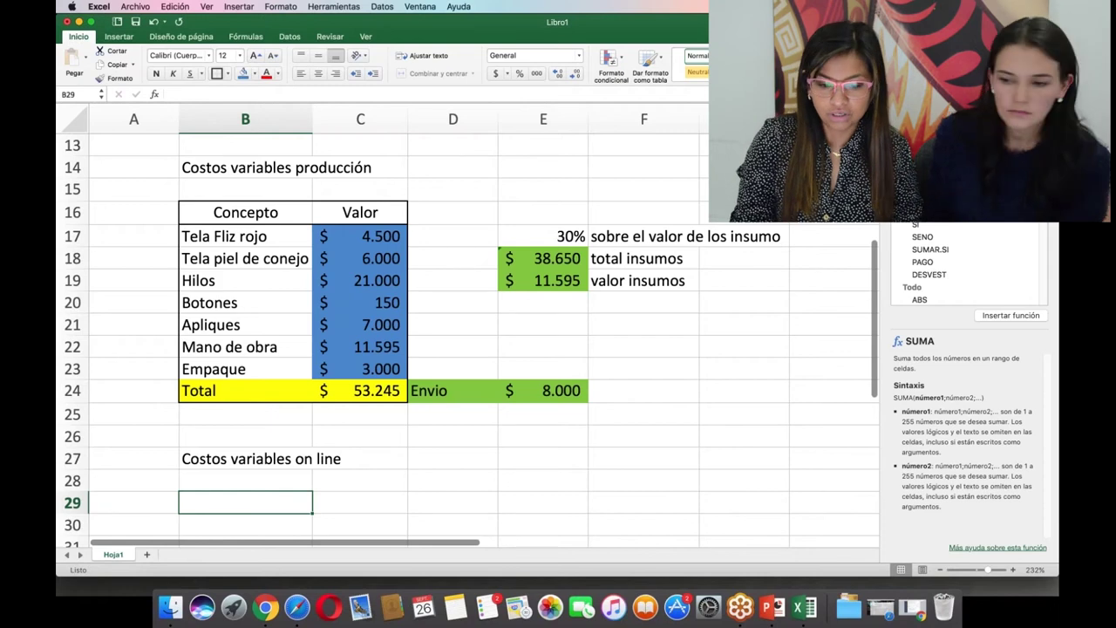
Add a "Tienda on line" row in B29 with a value of 180000 in C29.
text(Tienda )
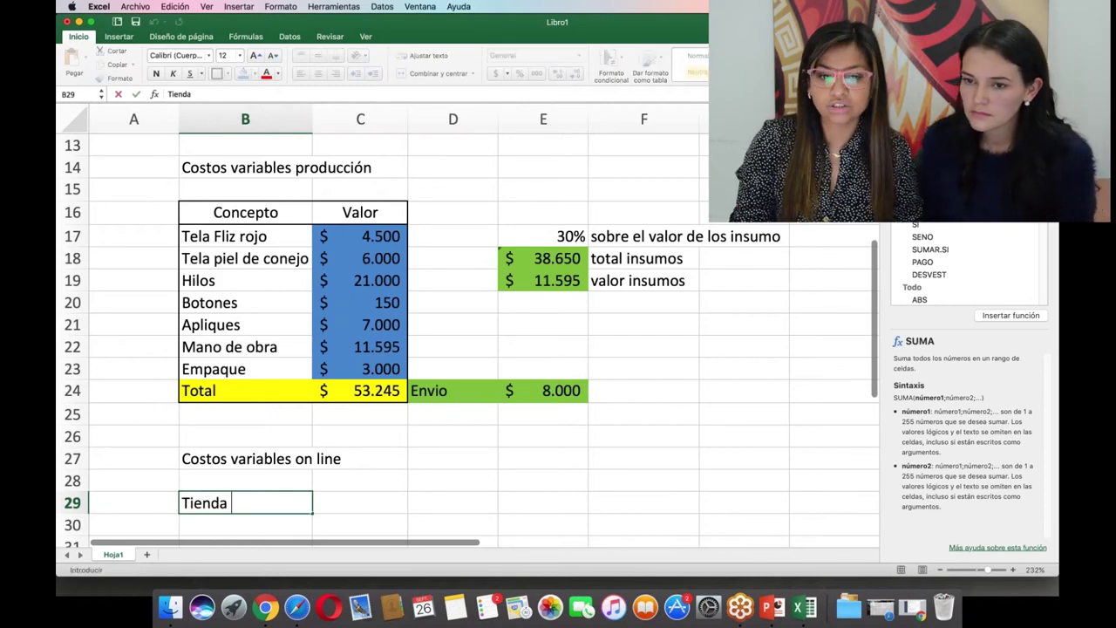
text(on line)
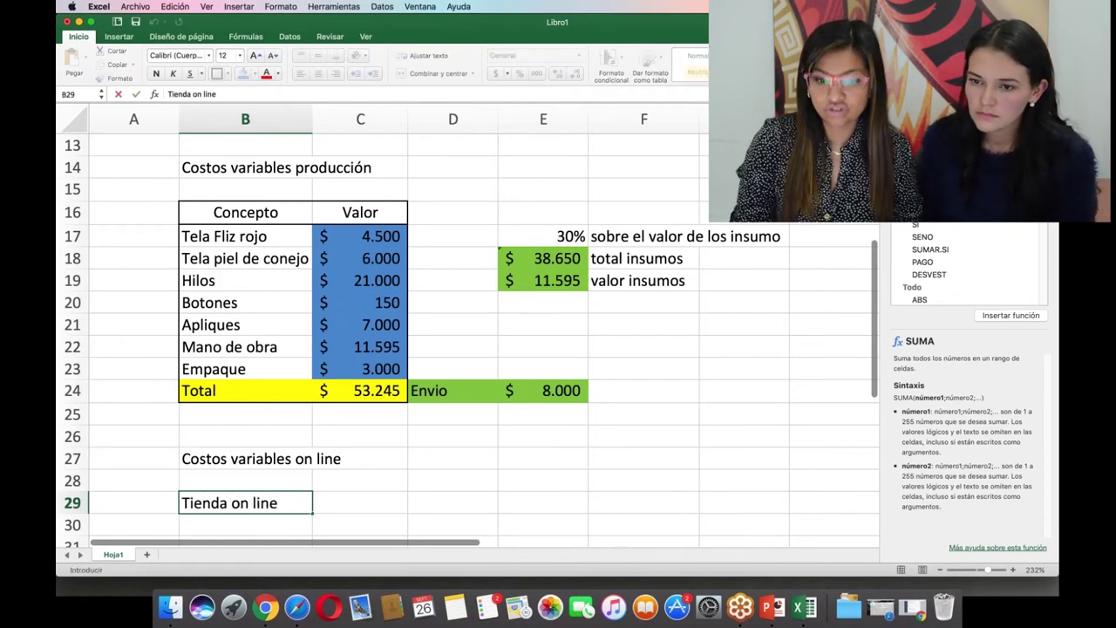
click(360, 502)
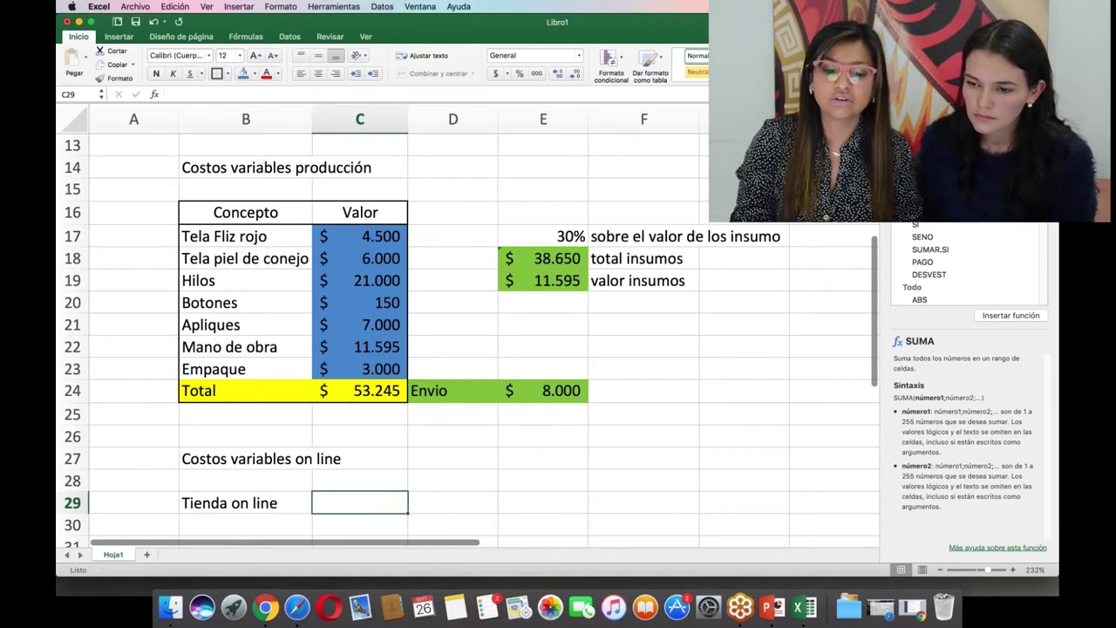
text(1800)
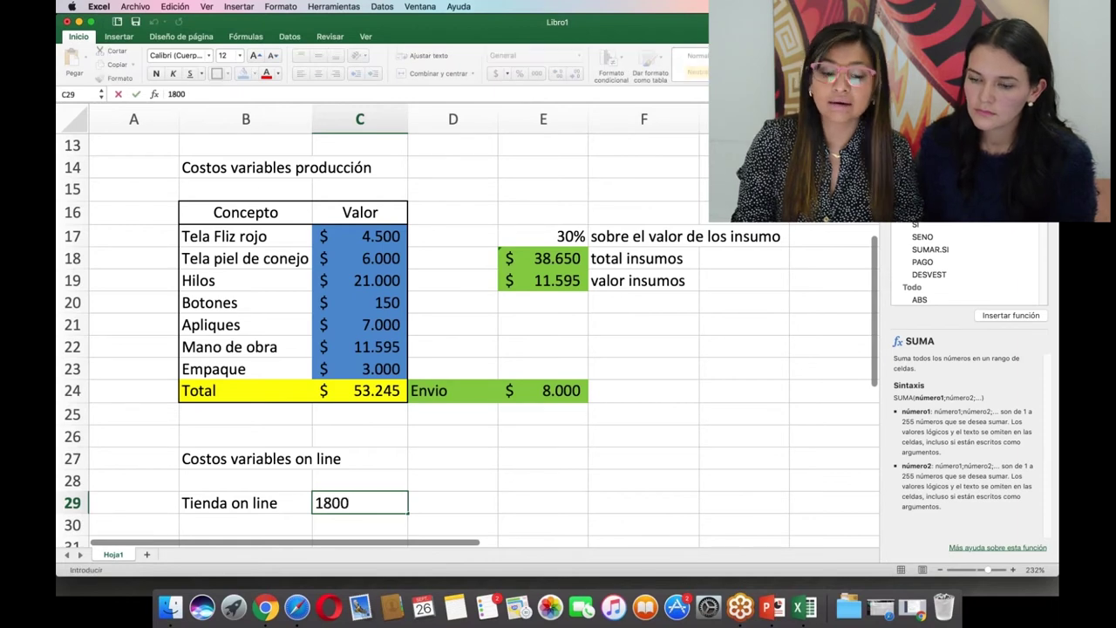
text(00)
key(Return)
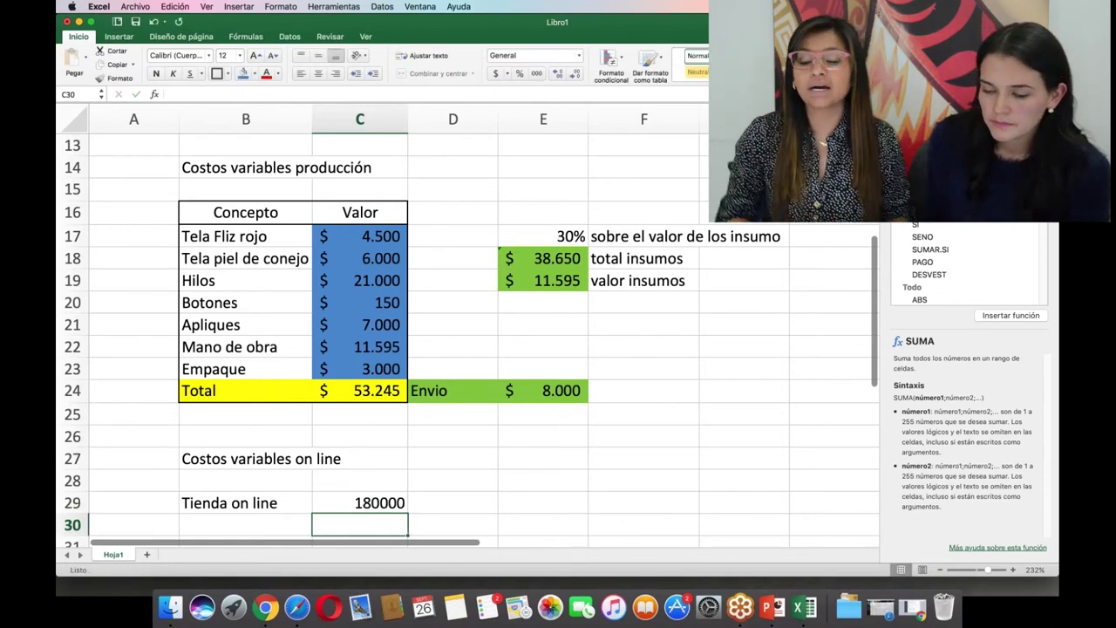
Apply the accounting currency format to the Tienda on line value in C29 and correct it to 1800000.
click(356, 502)
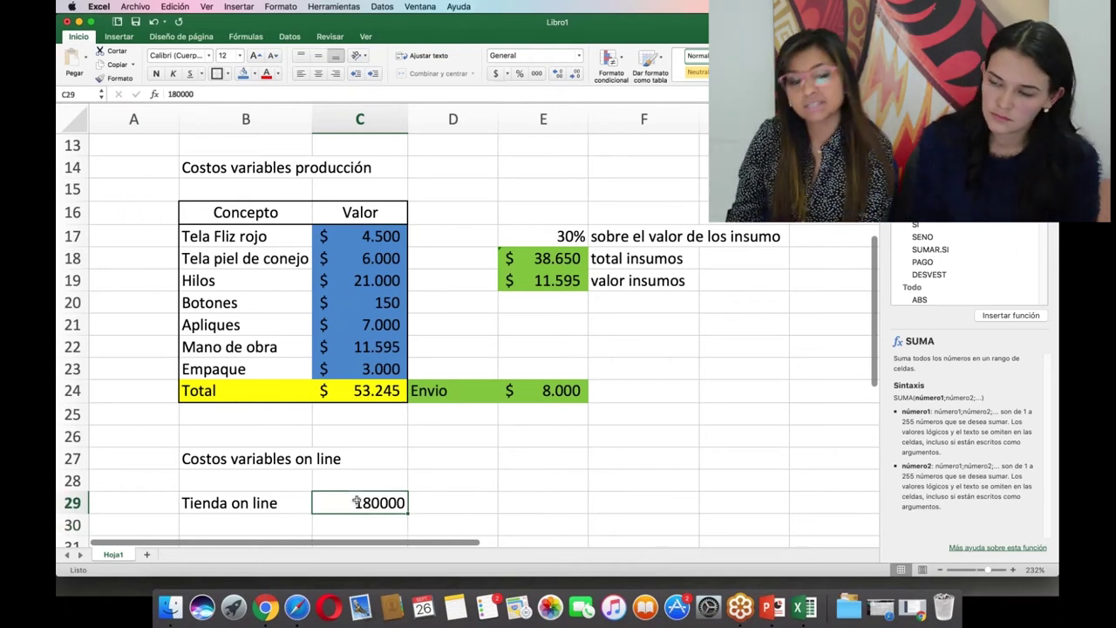
click(497, 74)
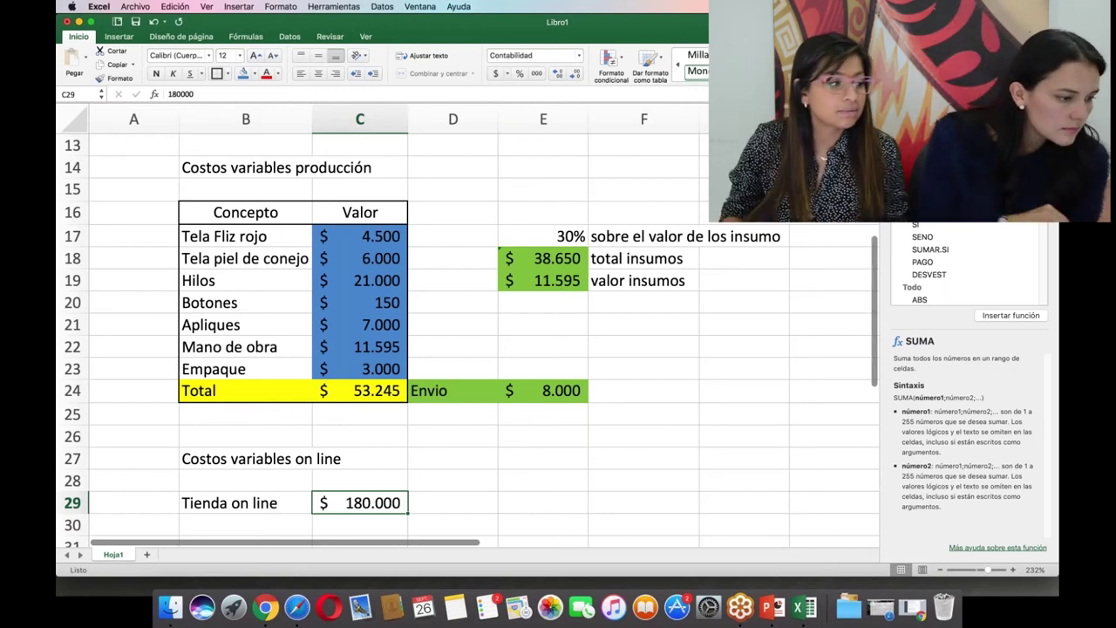
click(411, 88)
text(0)
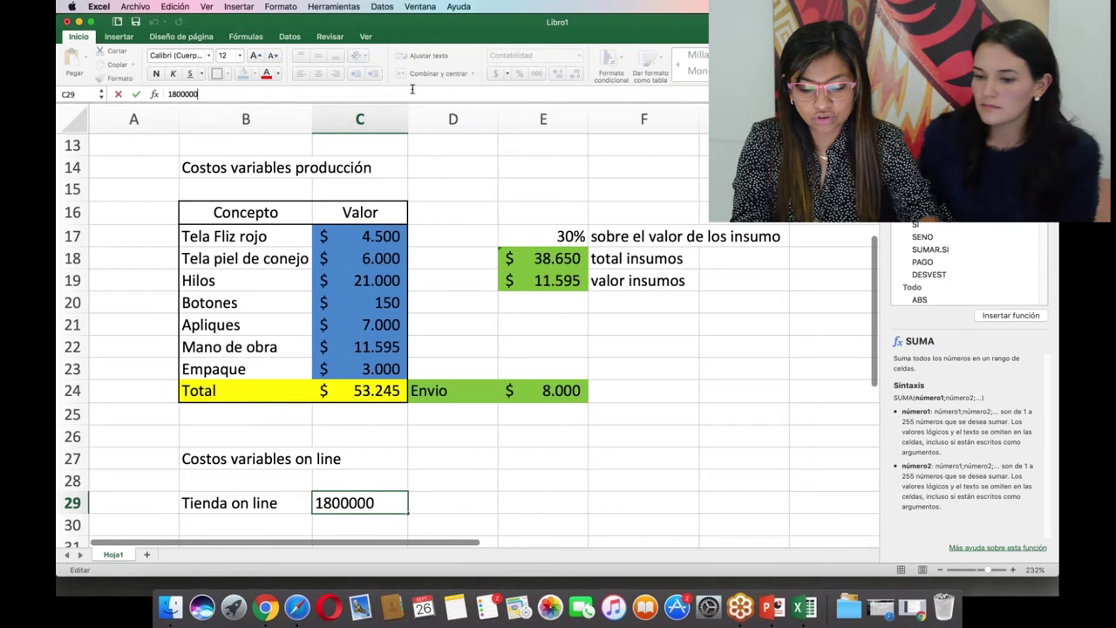
key(Return)
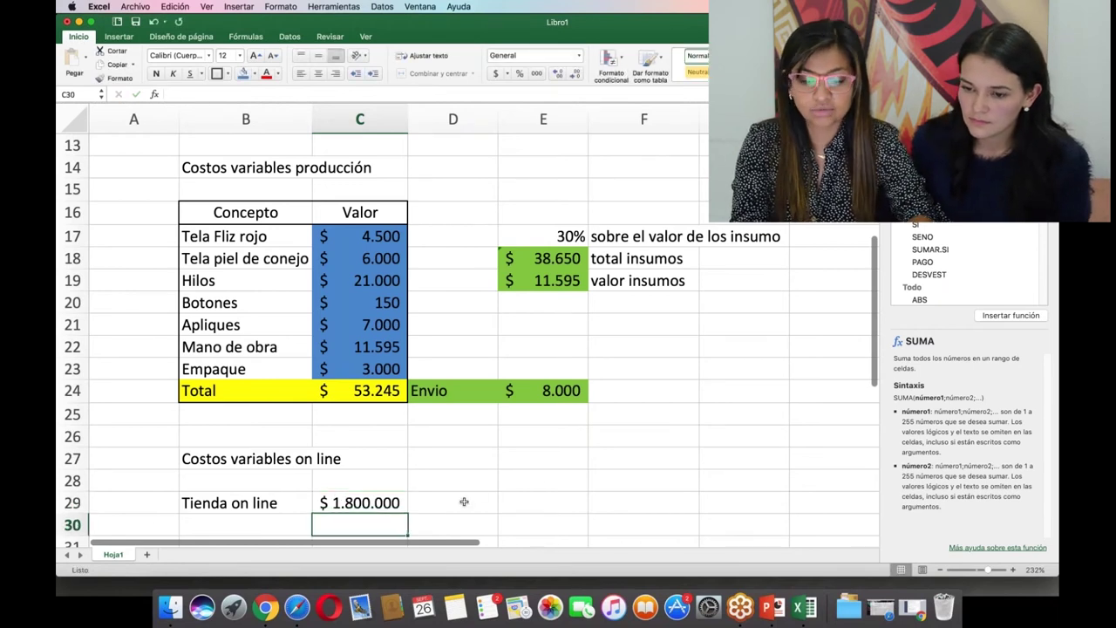
Enter the note "x una unica vez en la vida" in D29 and select B30 for the next concept.
click(463, 503)
text(x una)
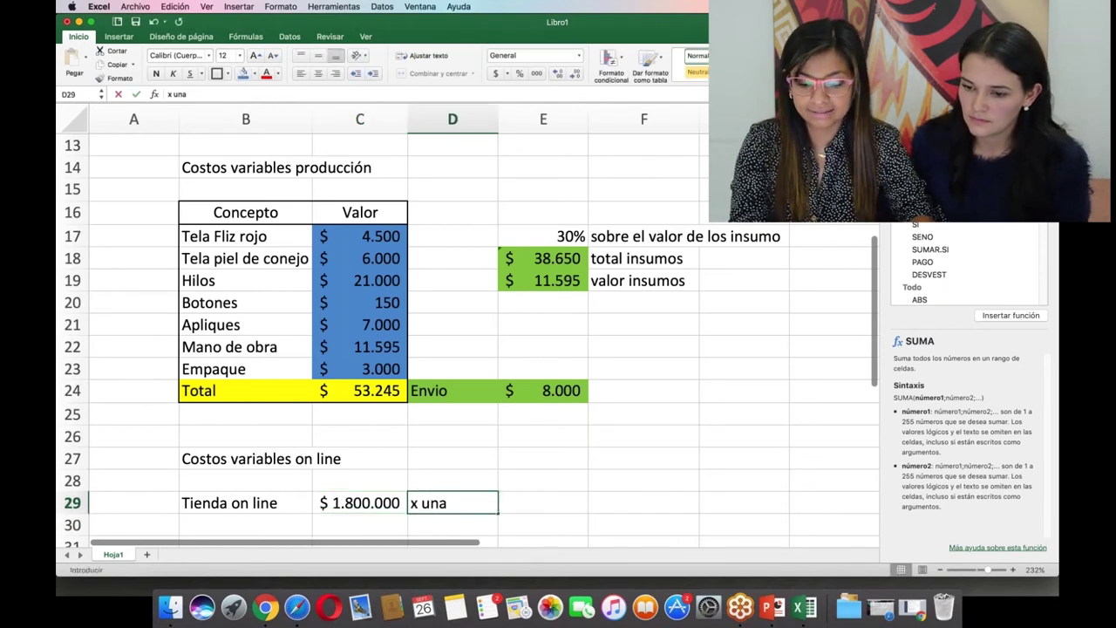
text( unica vez )
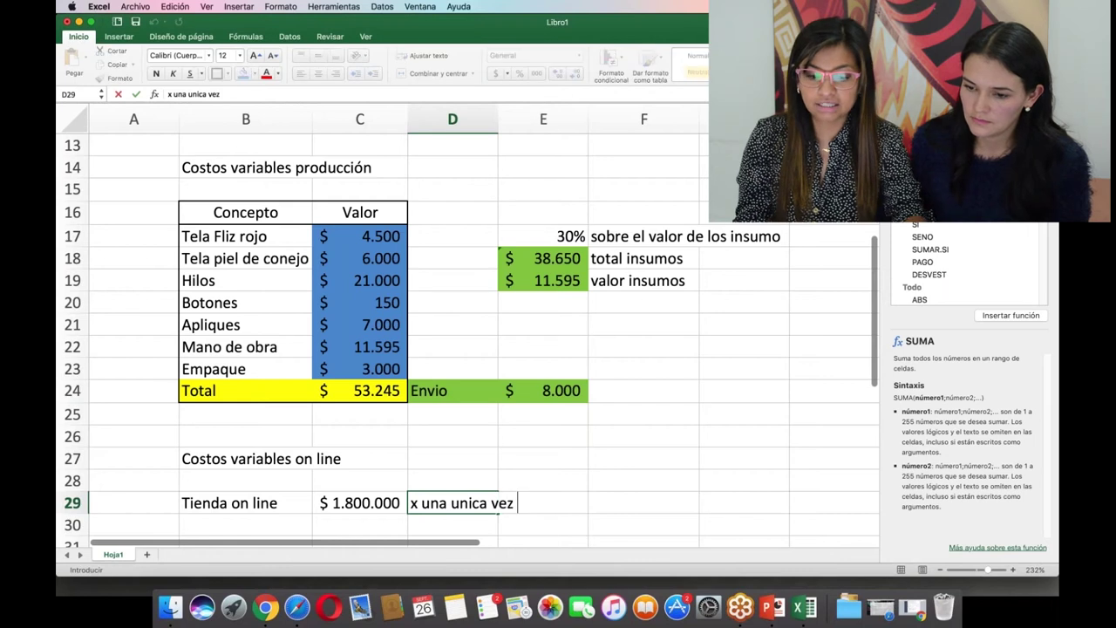
text(en la vida)
key(Return)
key(Return)
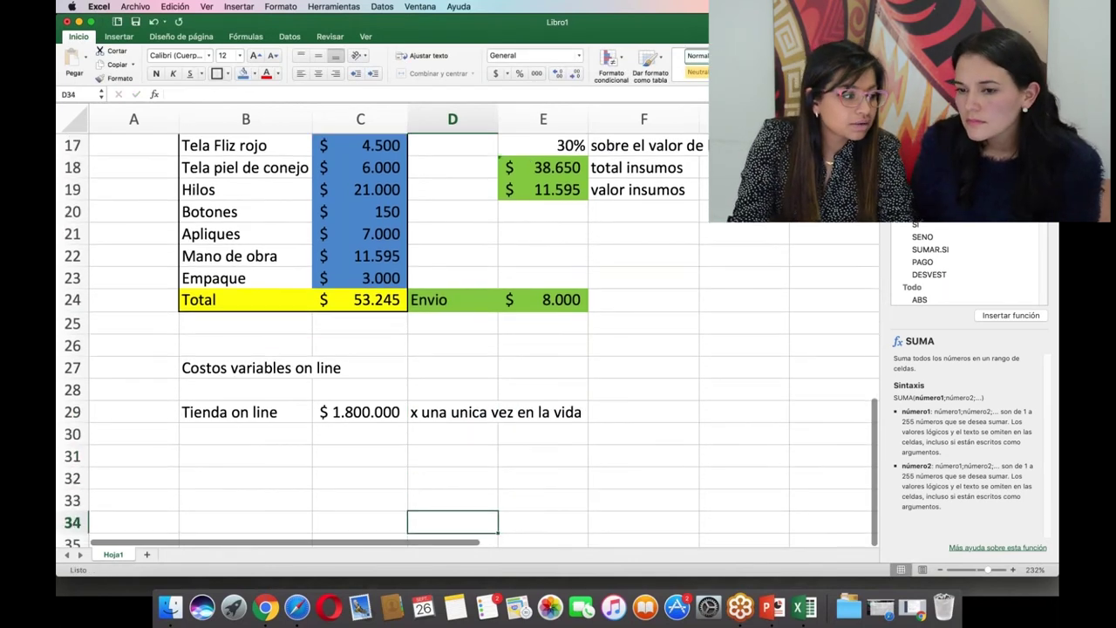
key(Up)
key(Left)
key(Left)
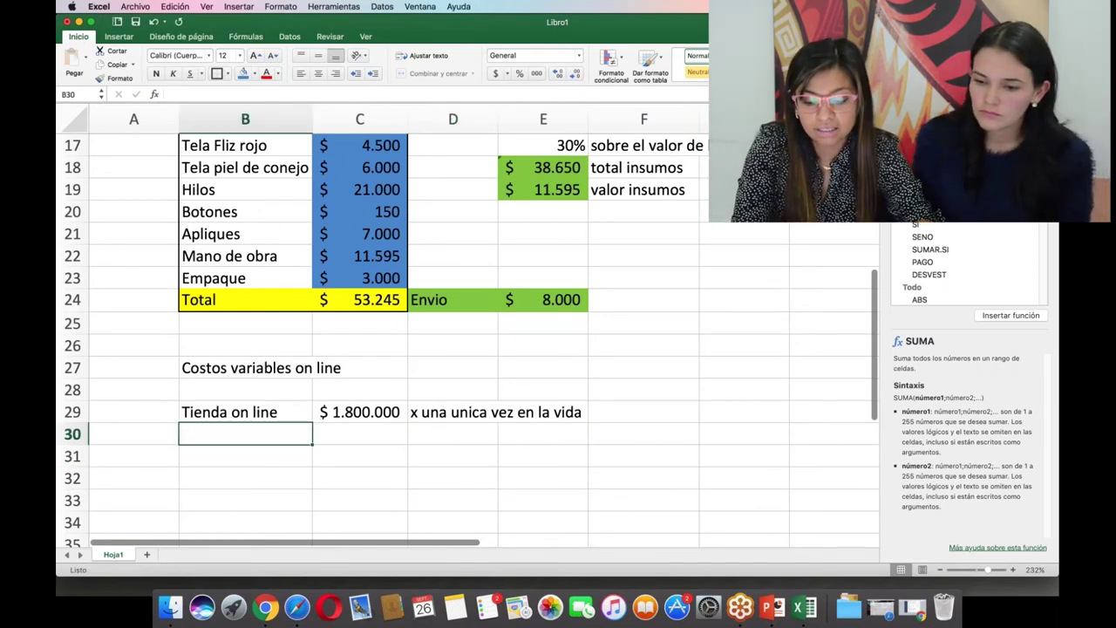
Add a "Hosting" row in B30 with a value of 480000 in C30.
text(Histong)
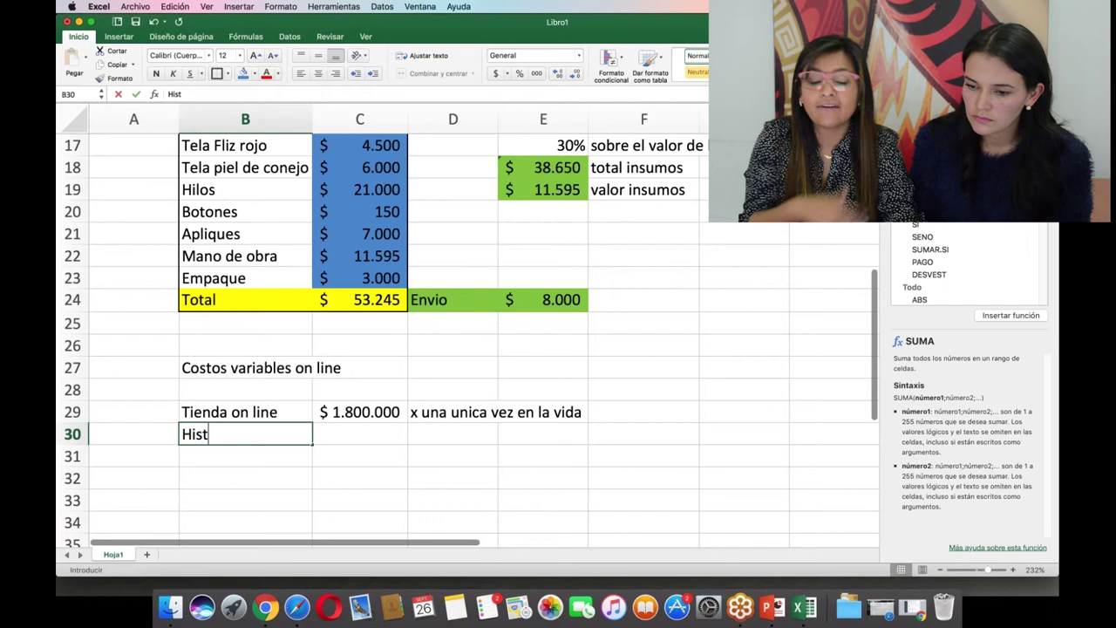
key(BackSpace)
key(BackSpace)
key(BackSpace)
key(BackSpace)
key(BackSpace)
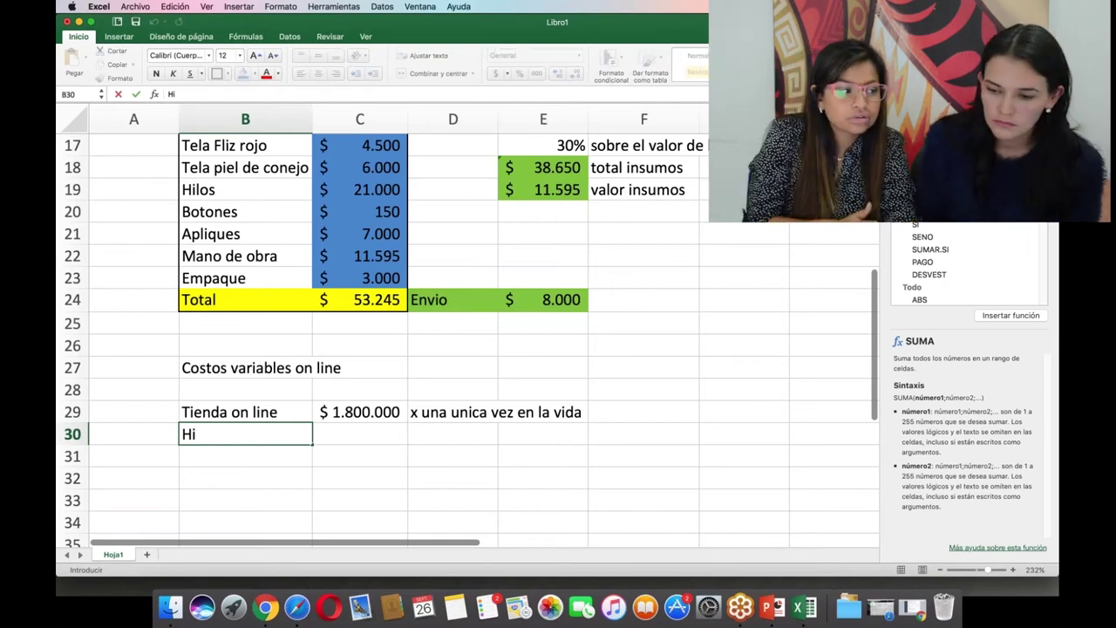
text(osting)
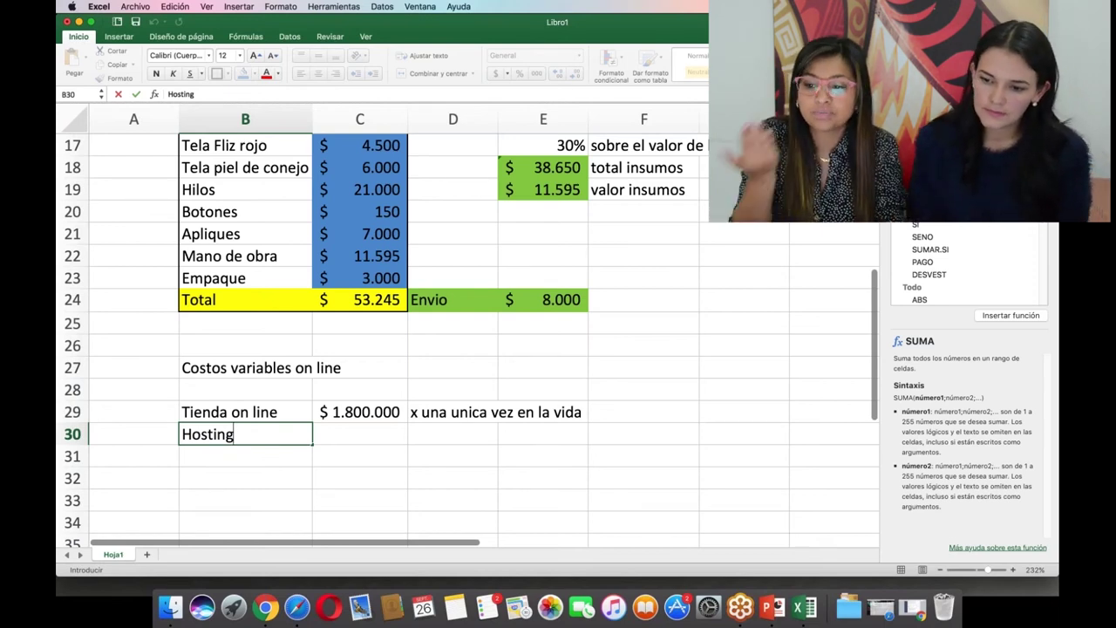
click(359, 434)
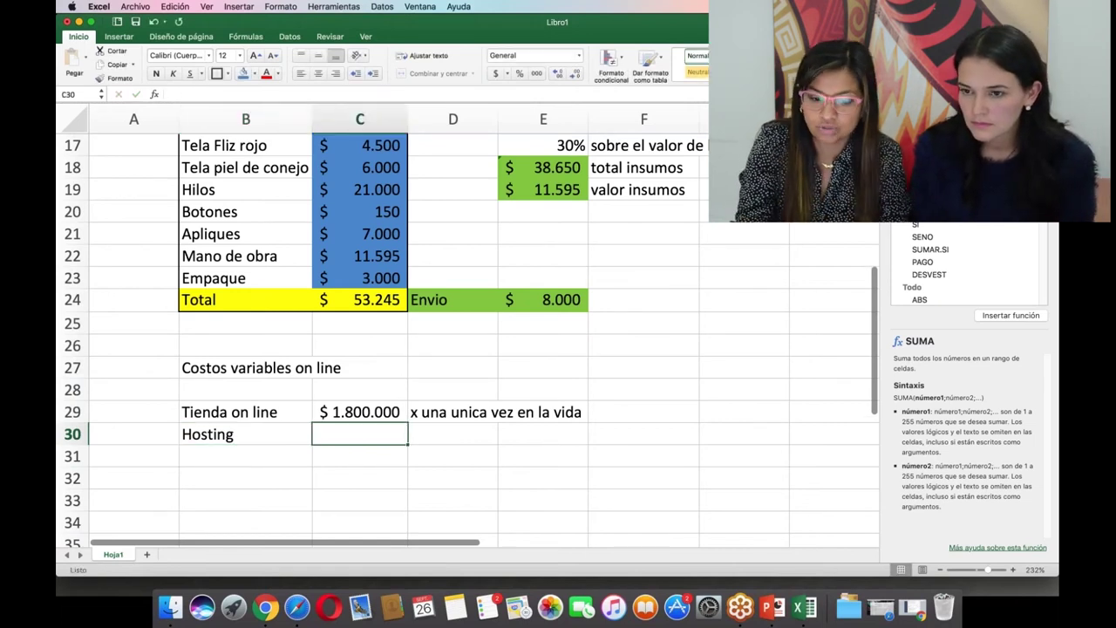
text(480000)
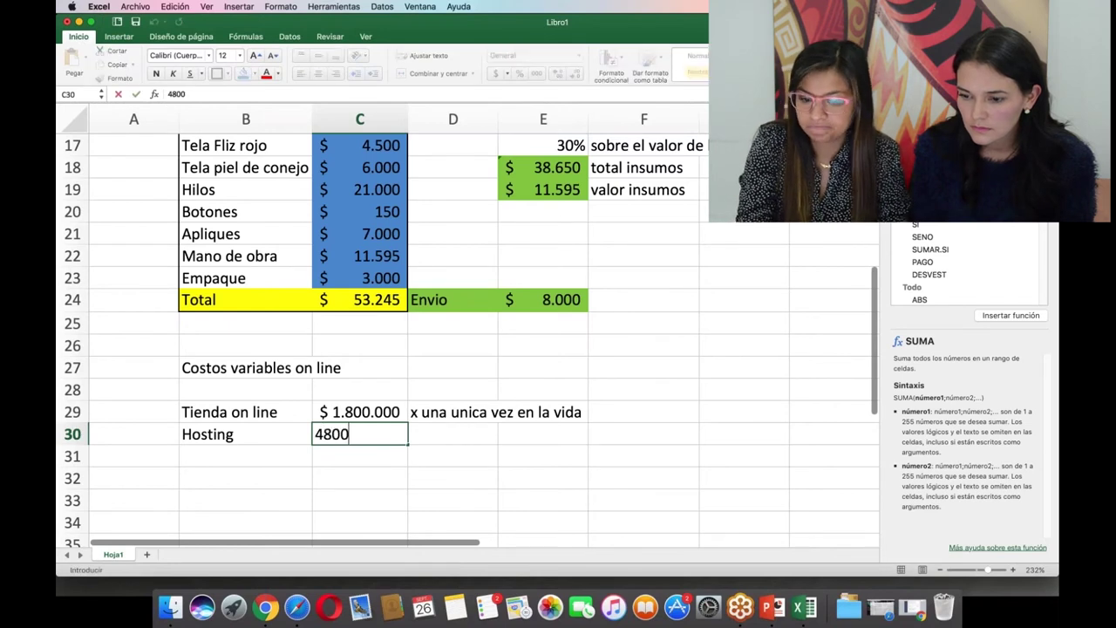
Enter the note "una vez al año" in D30 and apply the accounting currency format to the Hosting value in C30.
click(453, 434)
text(una vez al año)
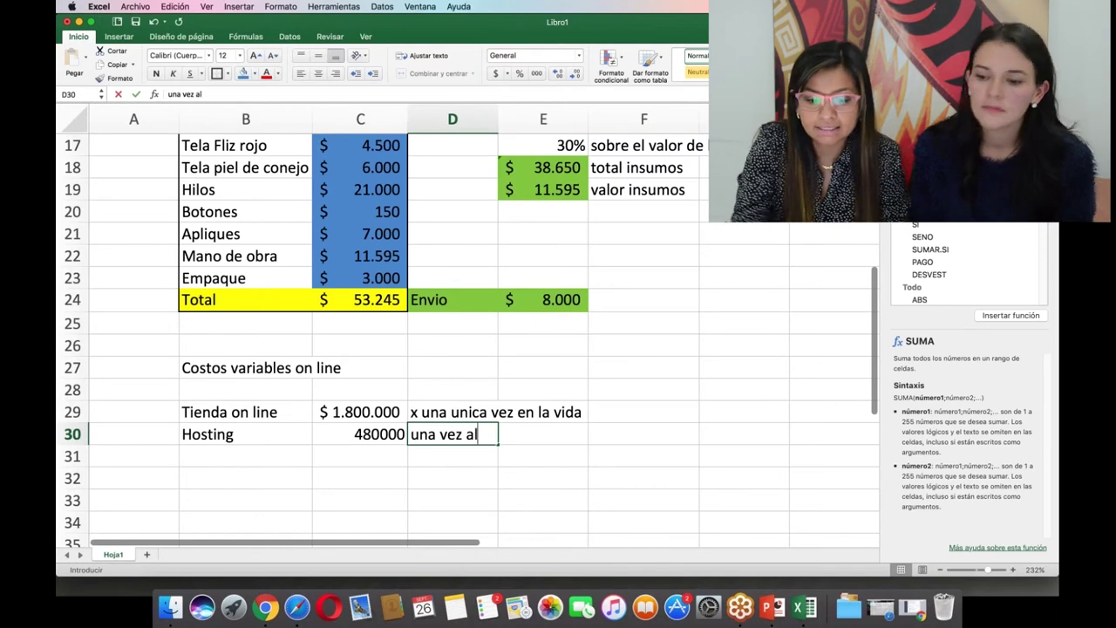
click(434, 489)
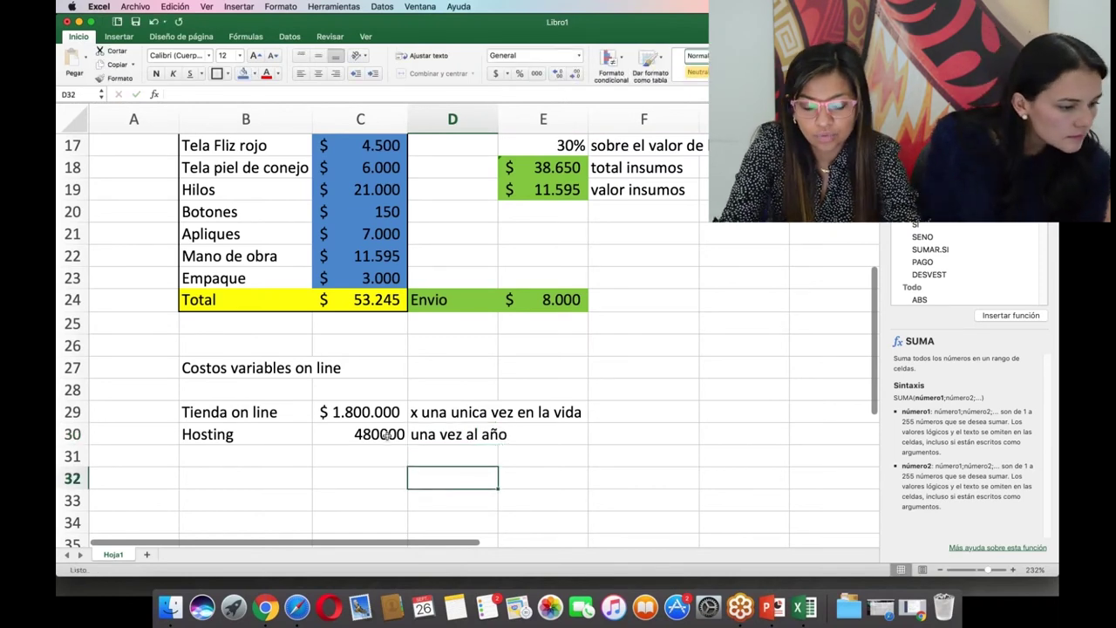
click(375, 433)
click(492, 75)
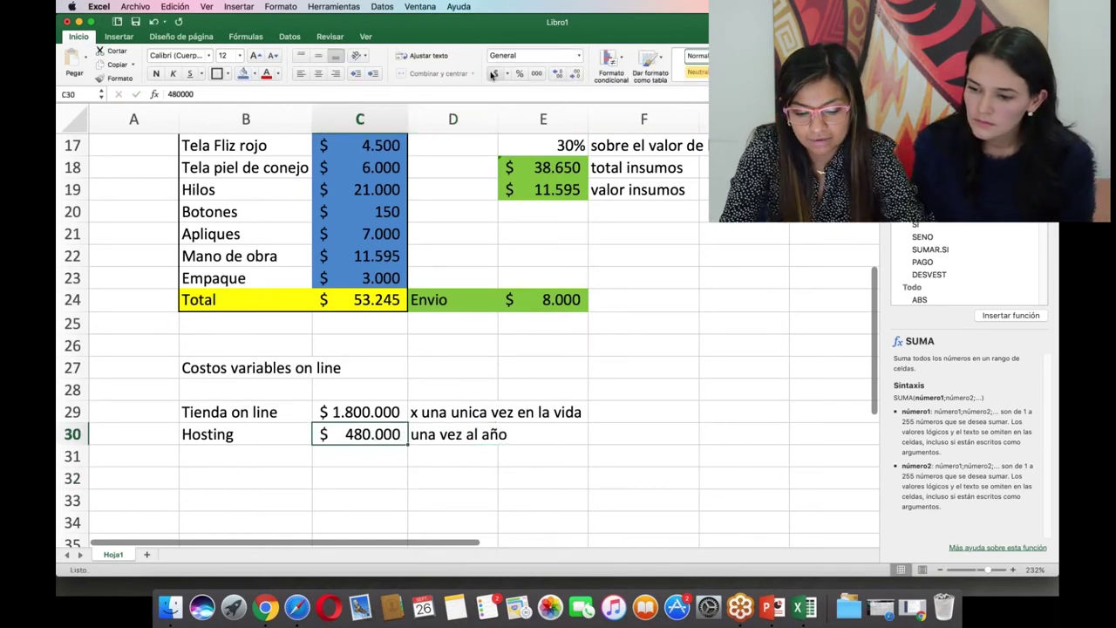
Add a "Publicidad" row in B31 with a value of 20000 in C31.
click(231, 460)
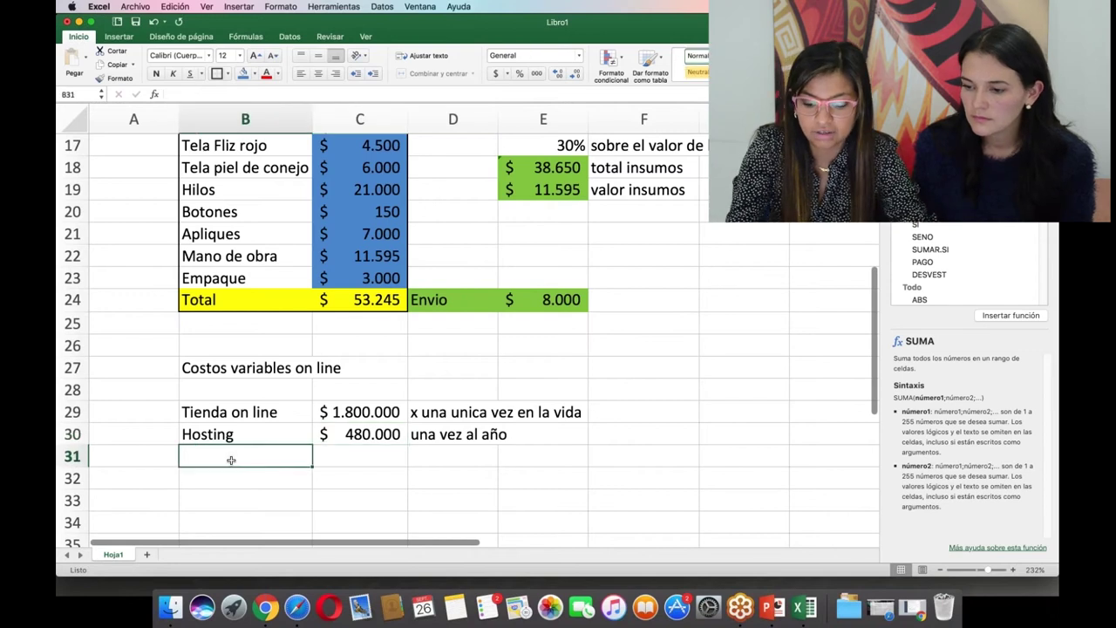
text(u)
key(BackSpace)
text(Publicidad)
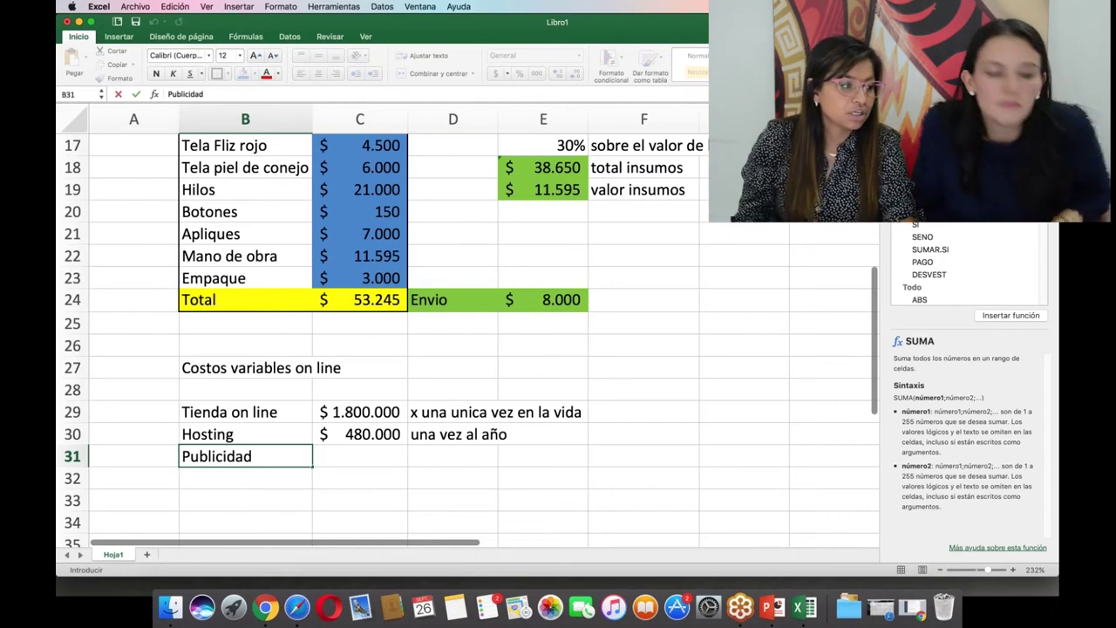
key(Tab)
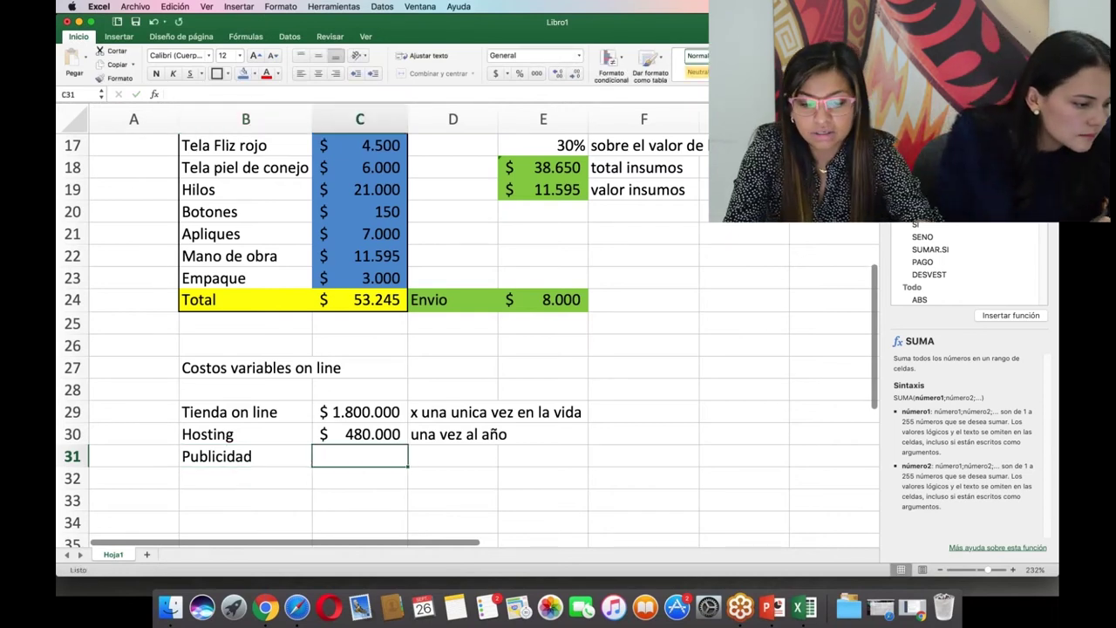
text(200)
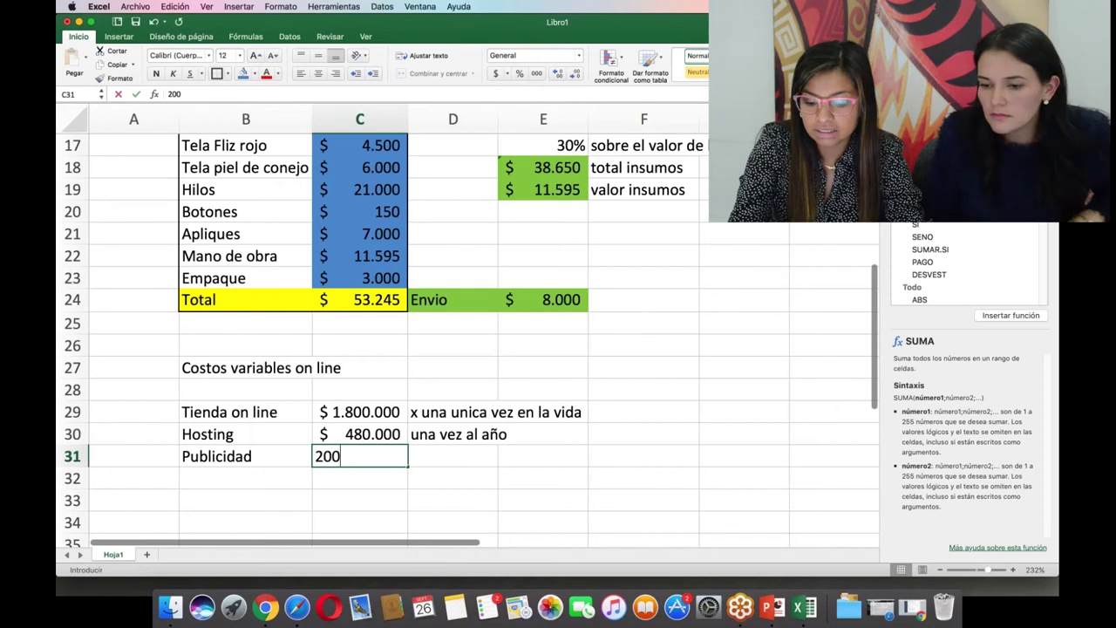
text(00)
Enter the note "x mes" in D31 beside the Publicidad value.
key(Tab)
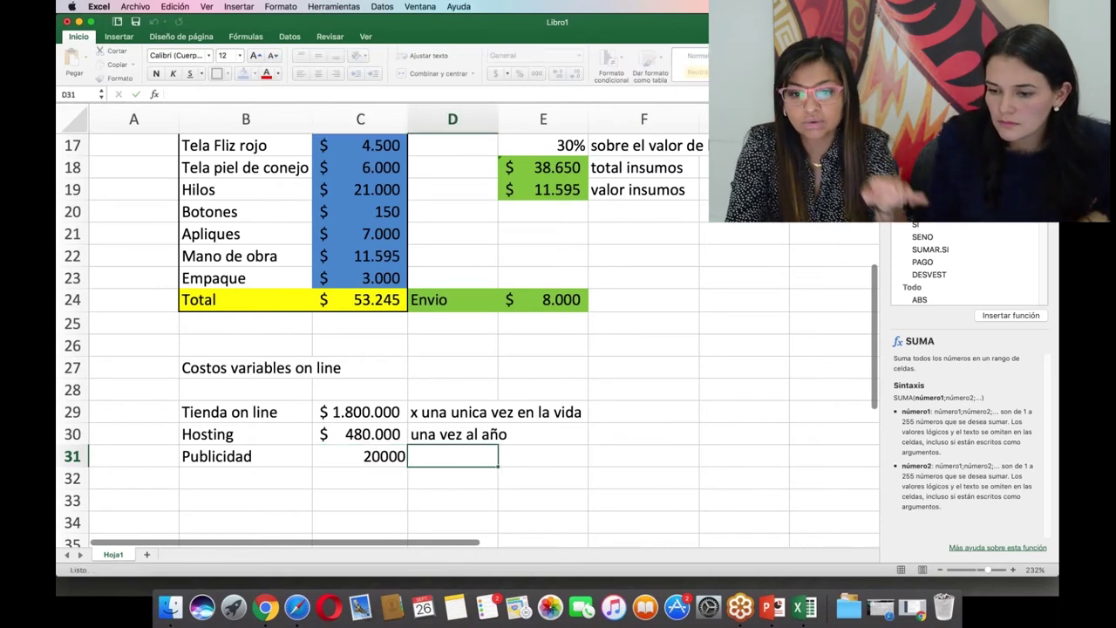
text(xmes)
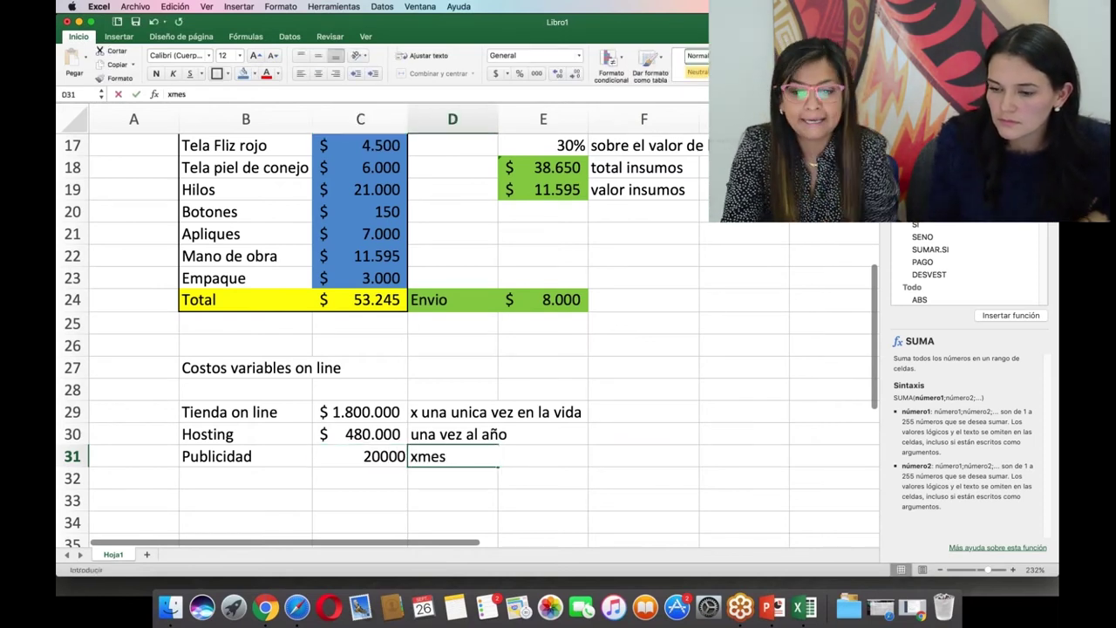
key(BackSpace)
key(BackSpace)
key(BackSpace)
text(me)
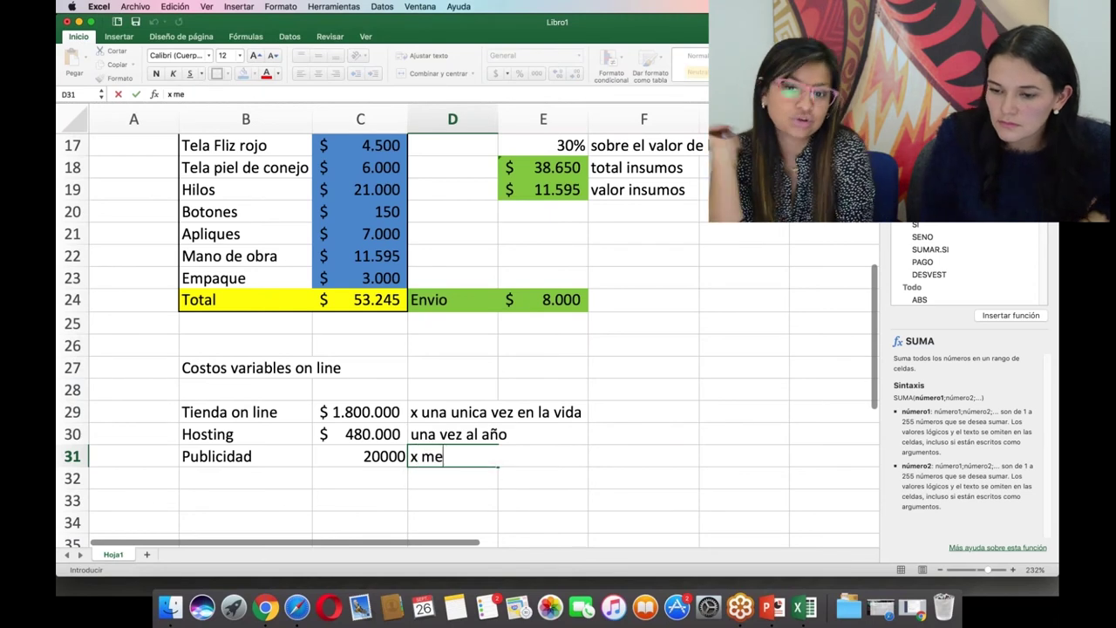
text(s)
key(Return)
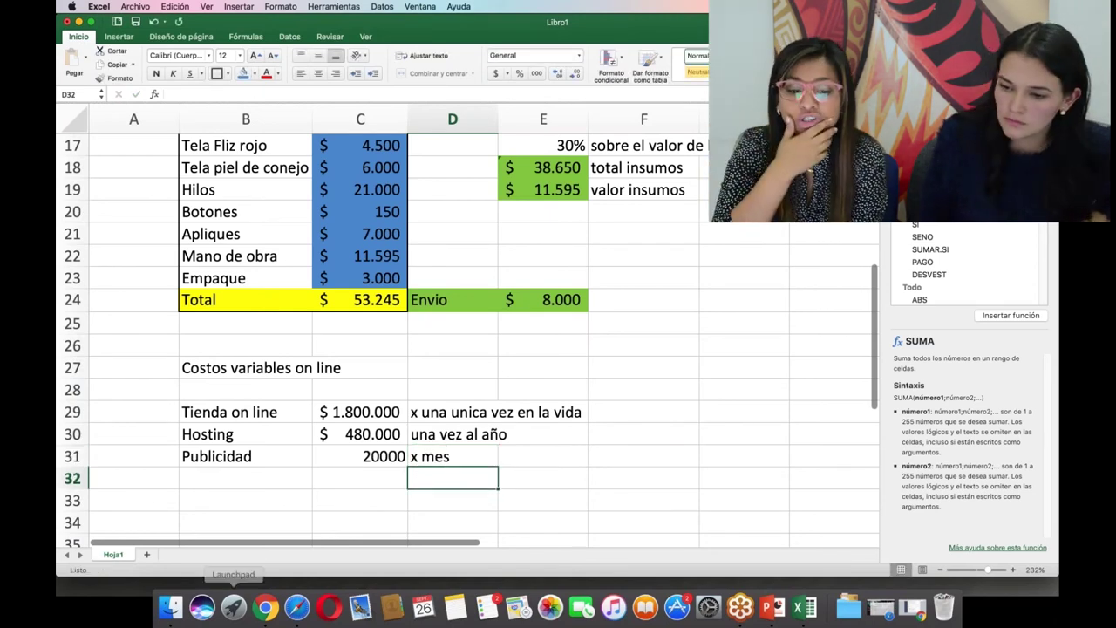
Apply the accounting currency format to the Publicidad value in C31 and correct it to 2000000 divided by ten, 200000.
click(359, 456)
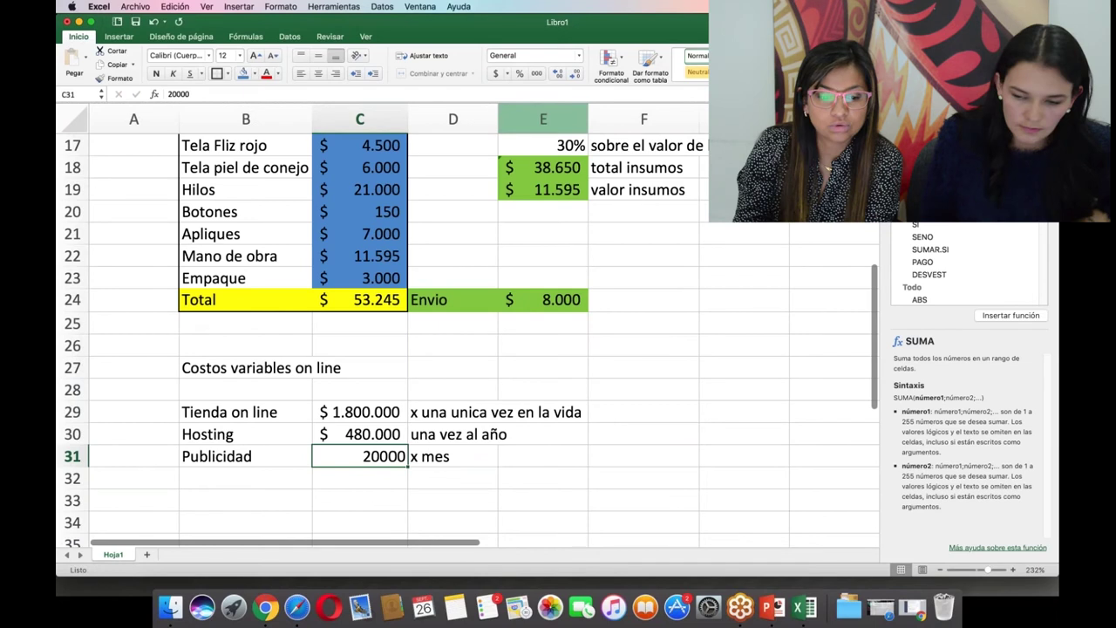
click(495, 74)
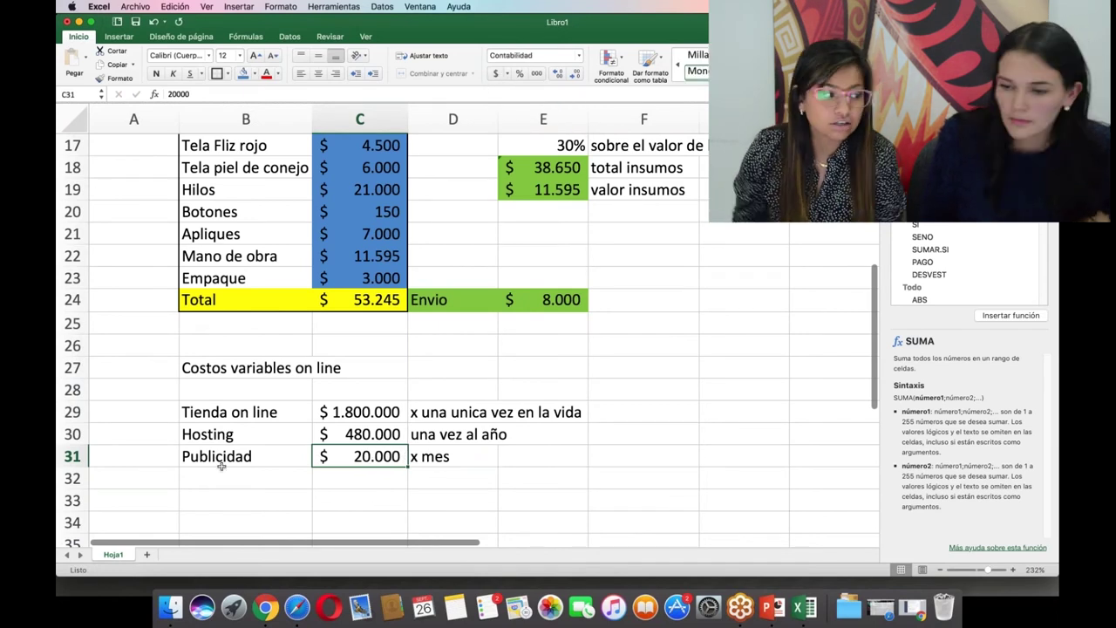
click(305, 93)
text(00)
key(Return)
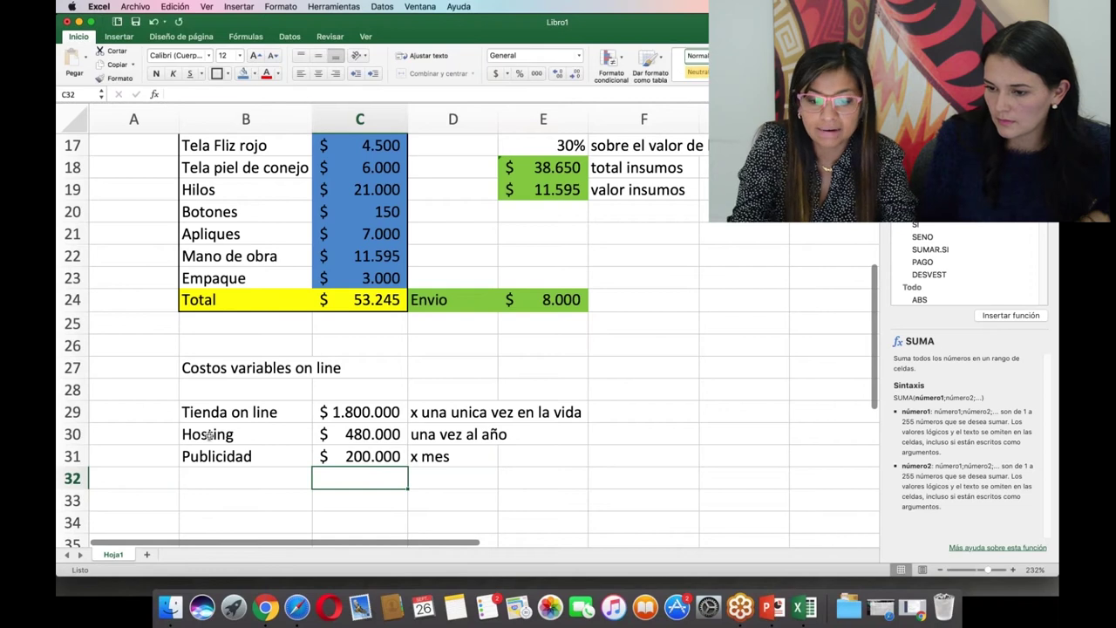
Enter the concept "Comision por pago on line" in B32 and widen column B to fit the text.
click(226, 482)
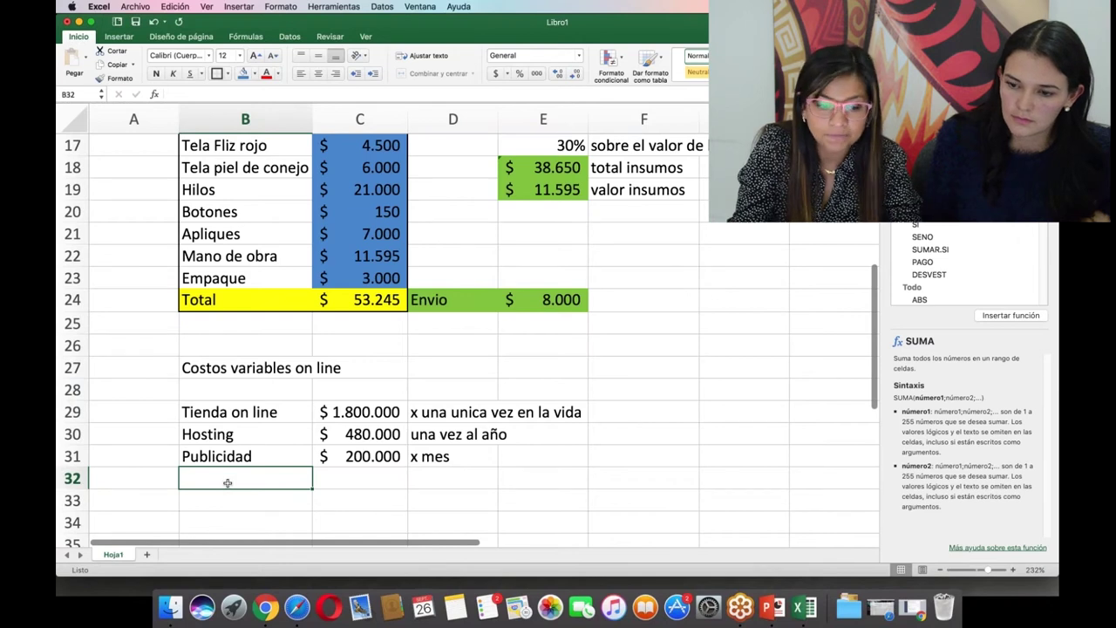
text(Comi)
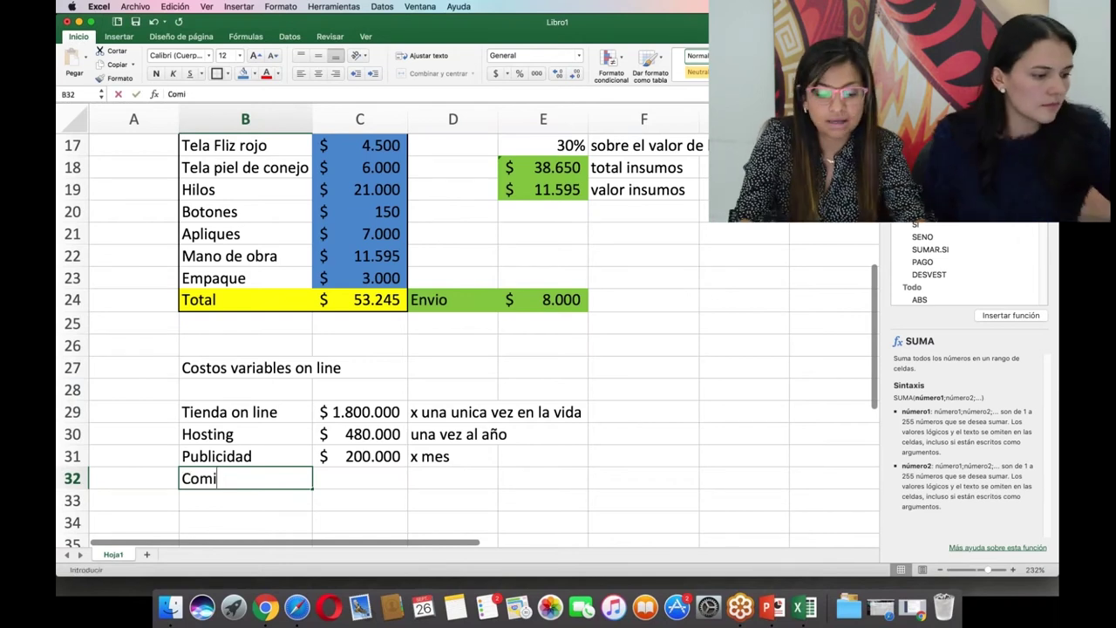
text(sion)
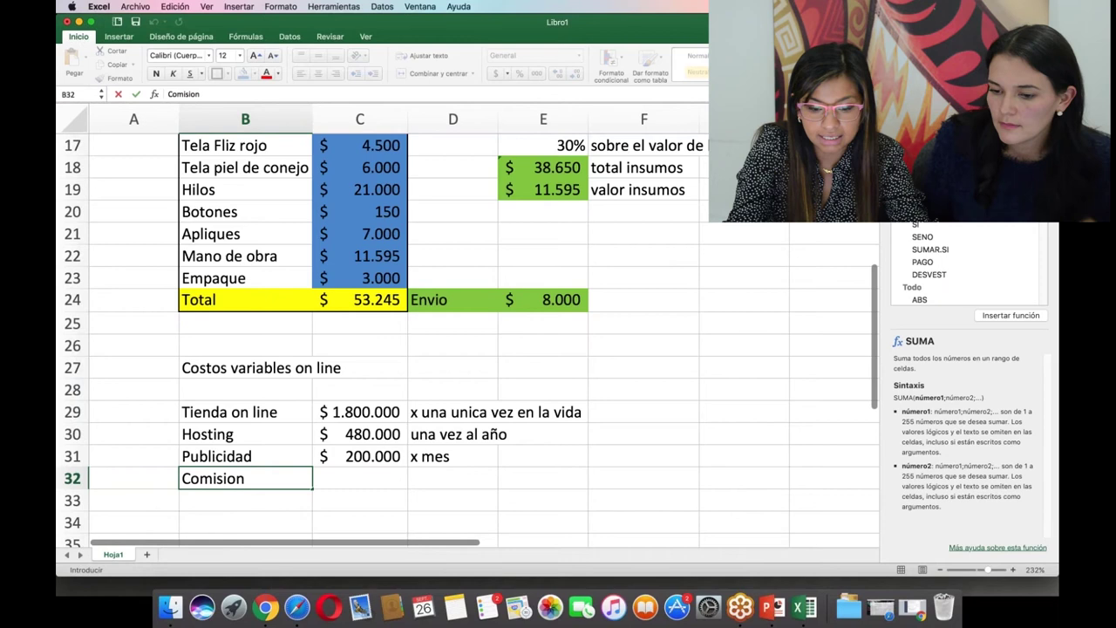
text( por )
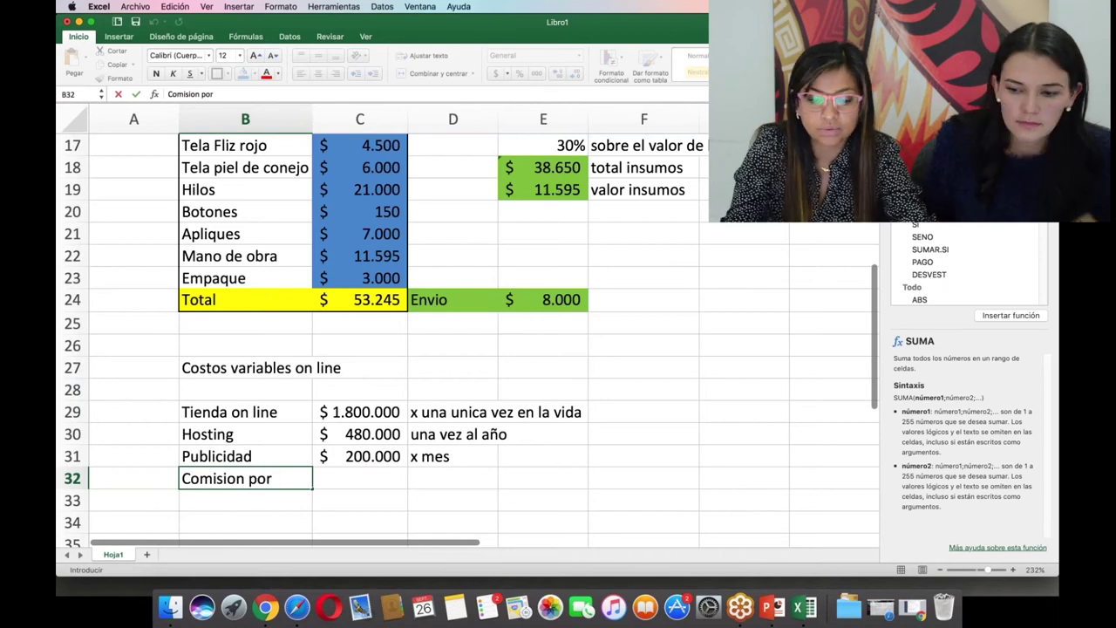
text(pago onli)
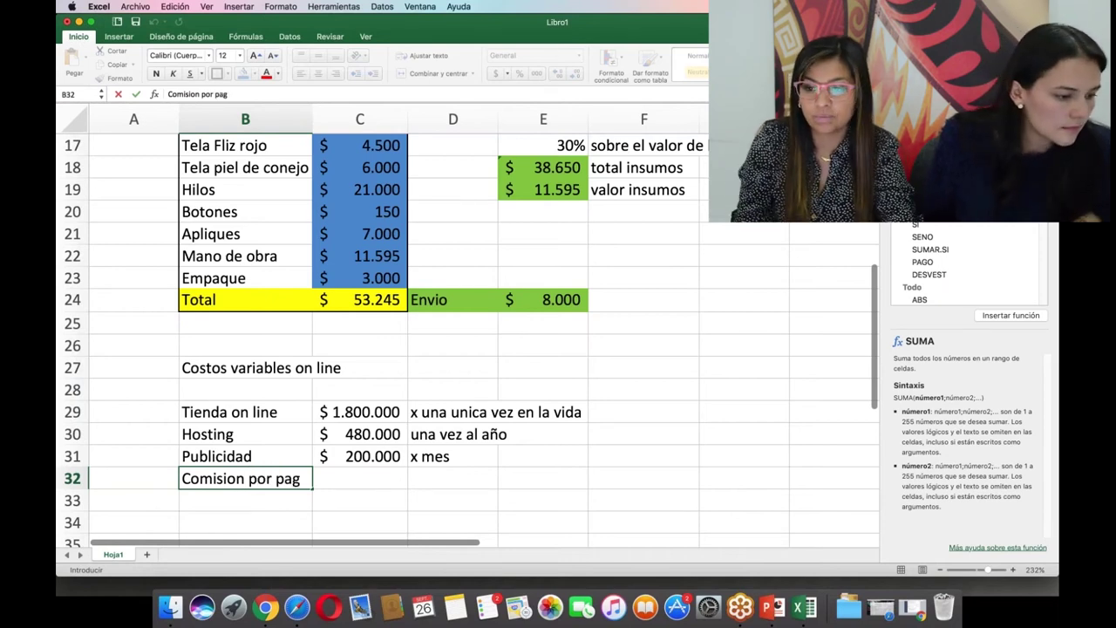
key(BackSpace)
key(BackSpace)
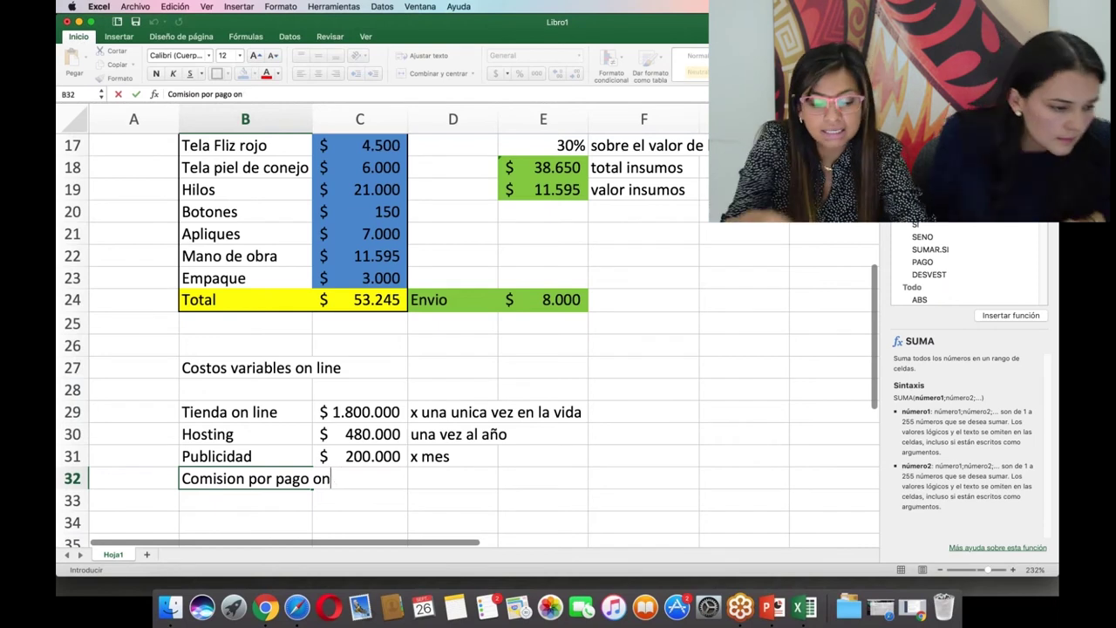
text(line)
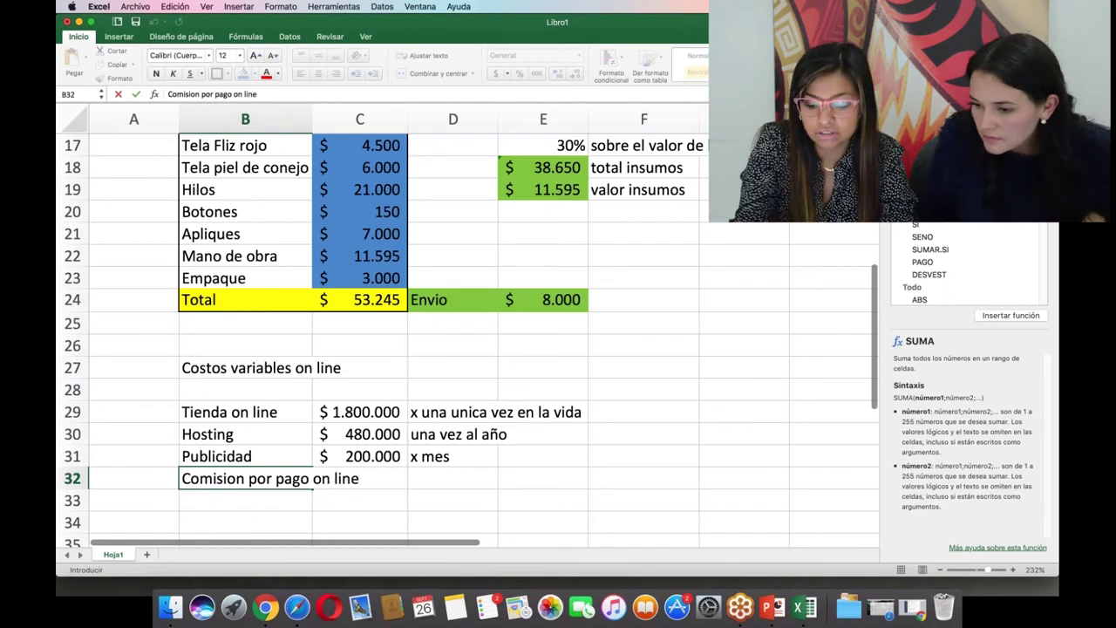
key(Return)
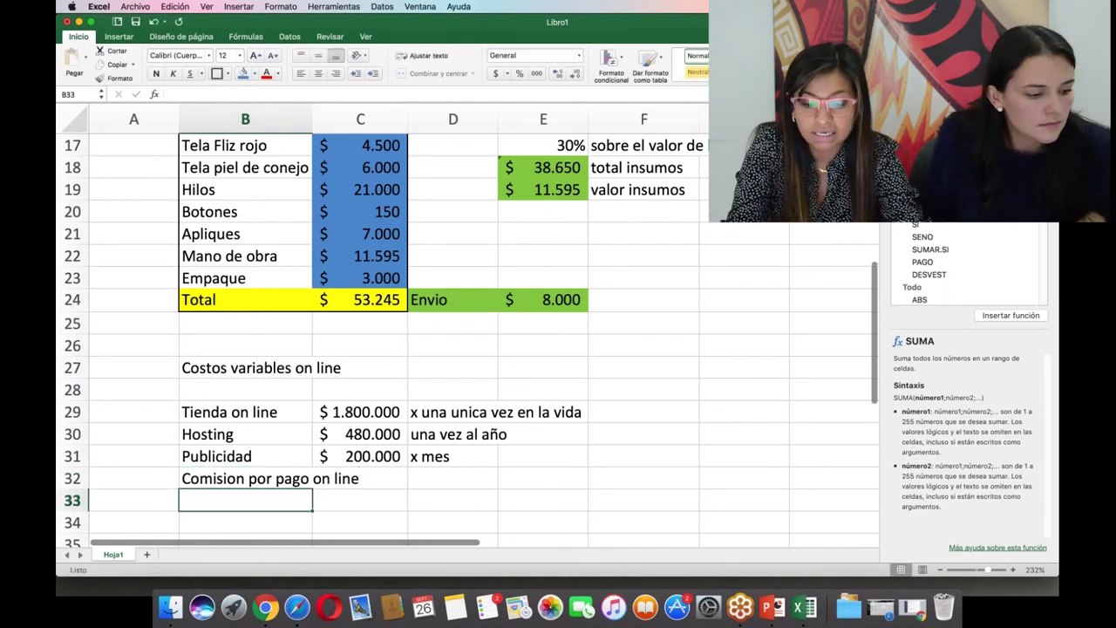
drag(311, 127, 369, 142)
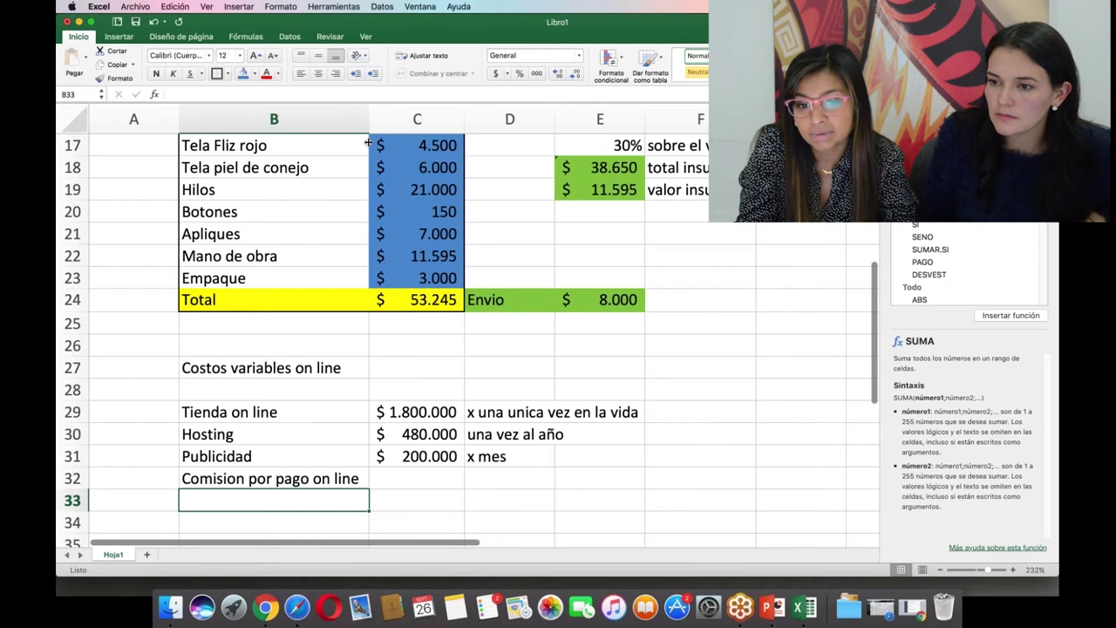
Enter 3% as the online payment commission in C32 with the note "valor de la venta" in D32.
key(Right)
key(Up)
text(3%)
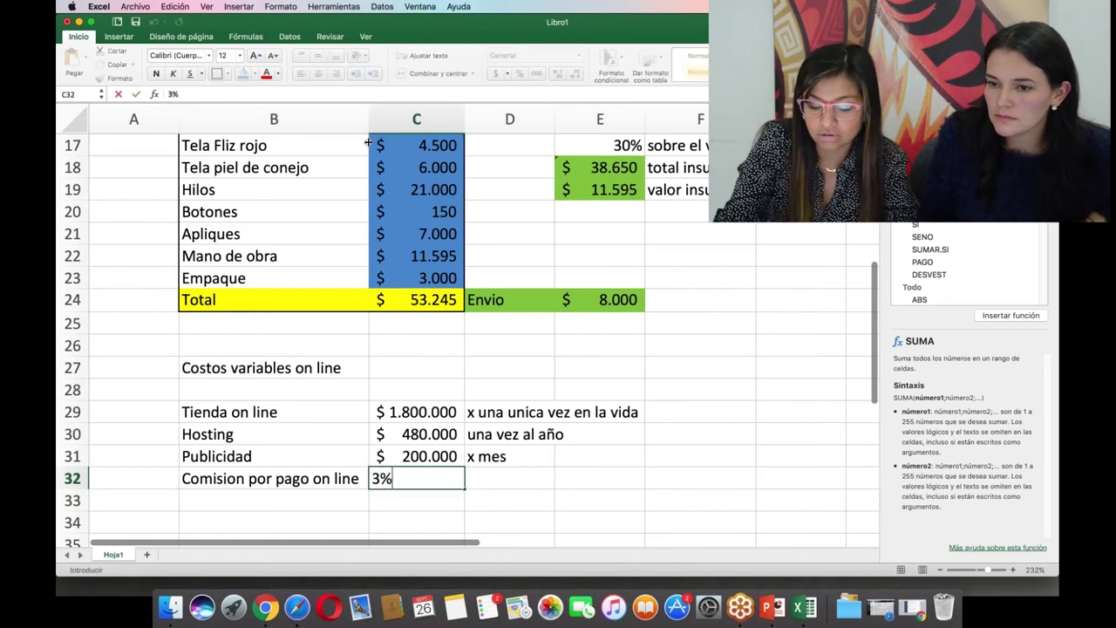
click(487, 475)
text(valor de la)
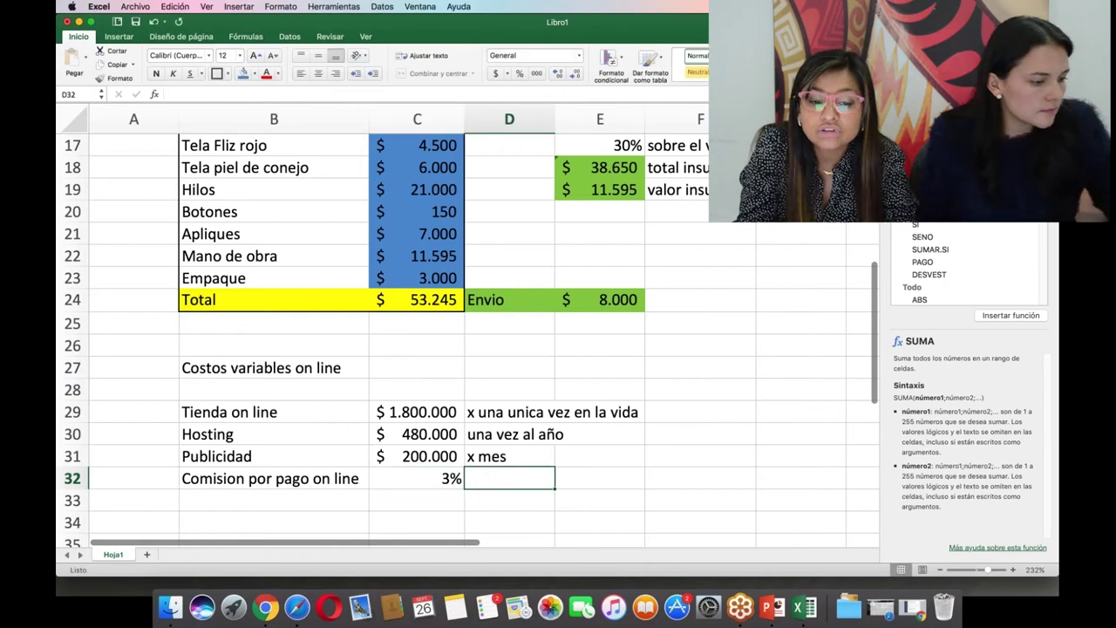
text( venta)
key(Return)
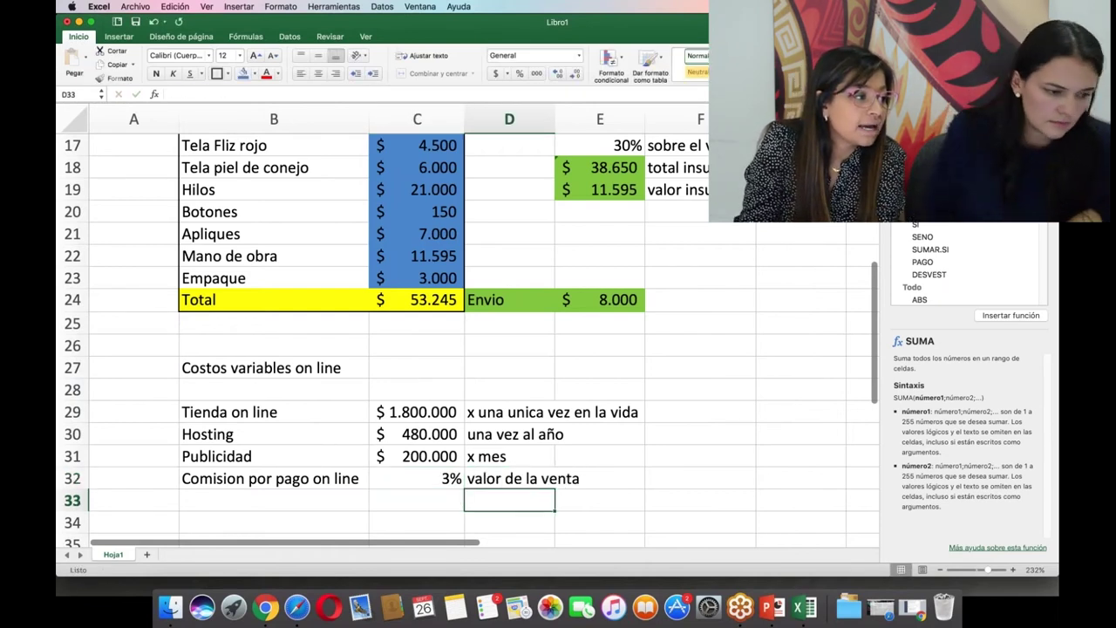
Enter the concept "Envio" in B33, directly below the online payment commission row.
key(Down)
key(Down)
key(Down)
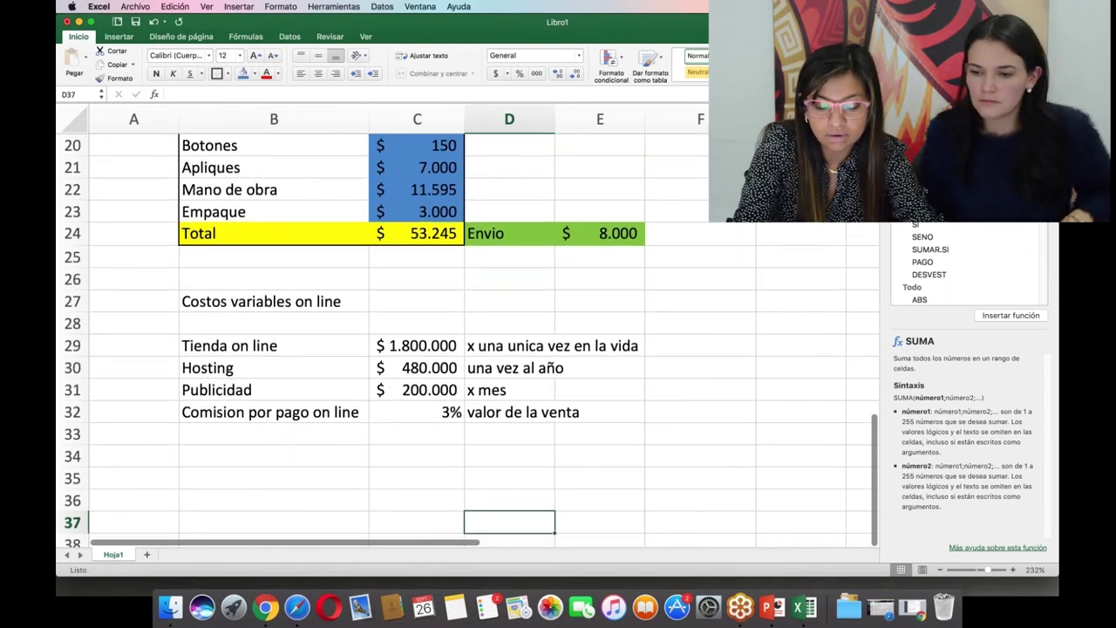
key(Up)
key(Up)
key(Left)
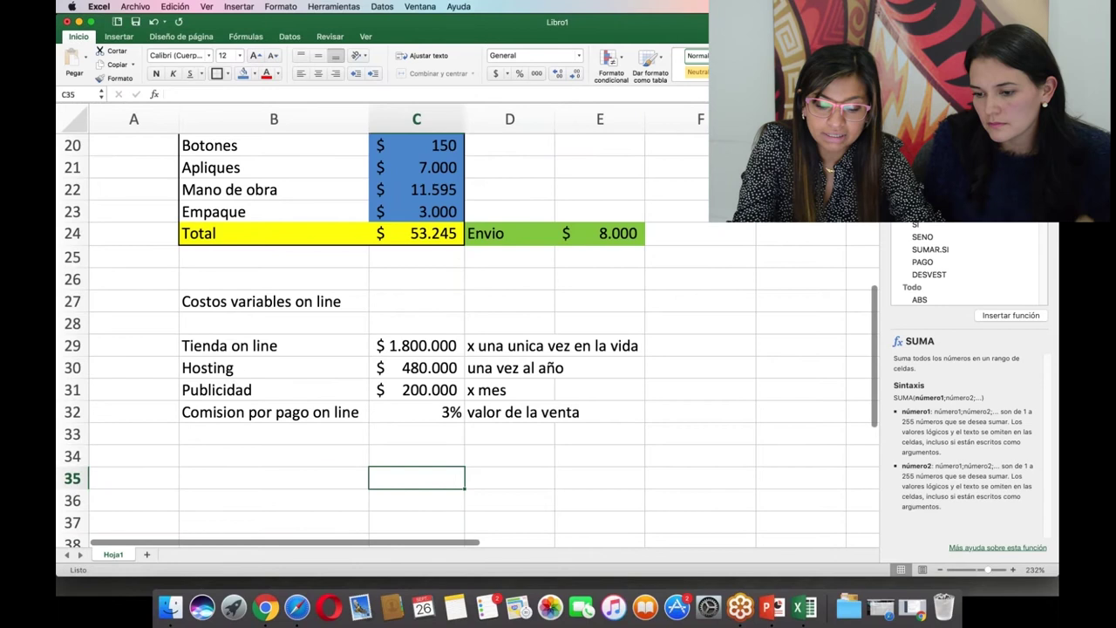
click(273, 478)
key(Up)
key(Up)
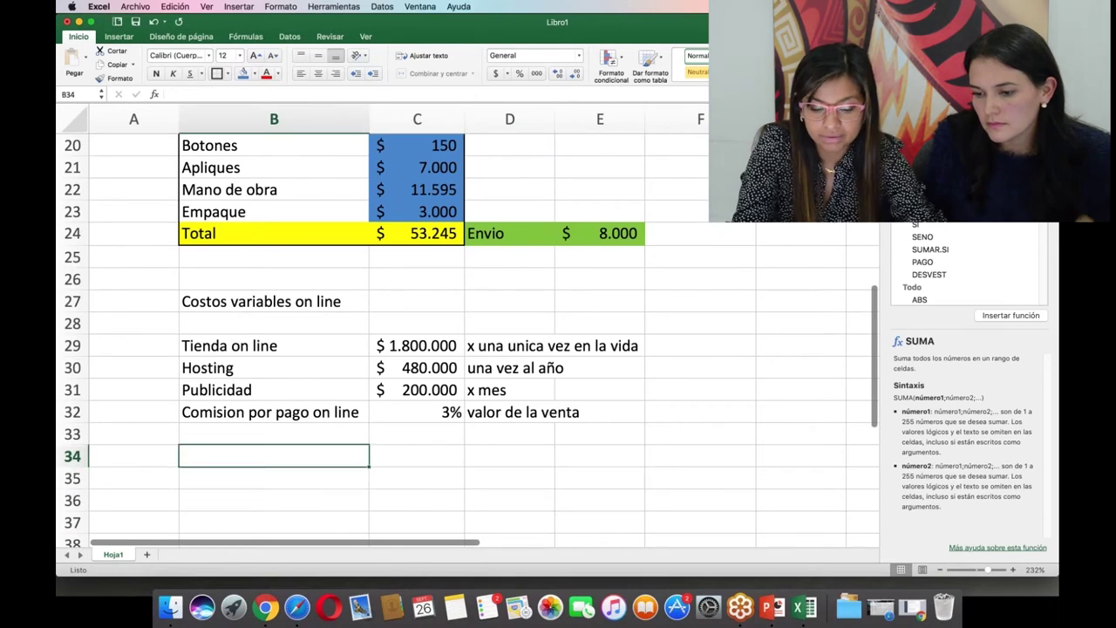
click(273, 455)
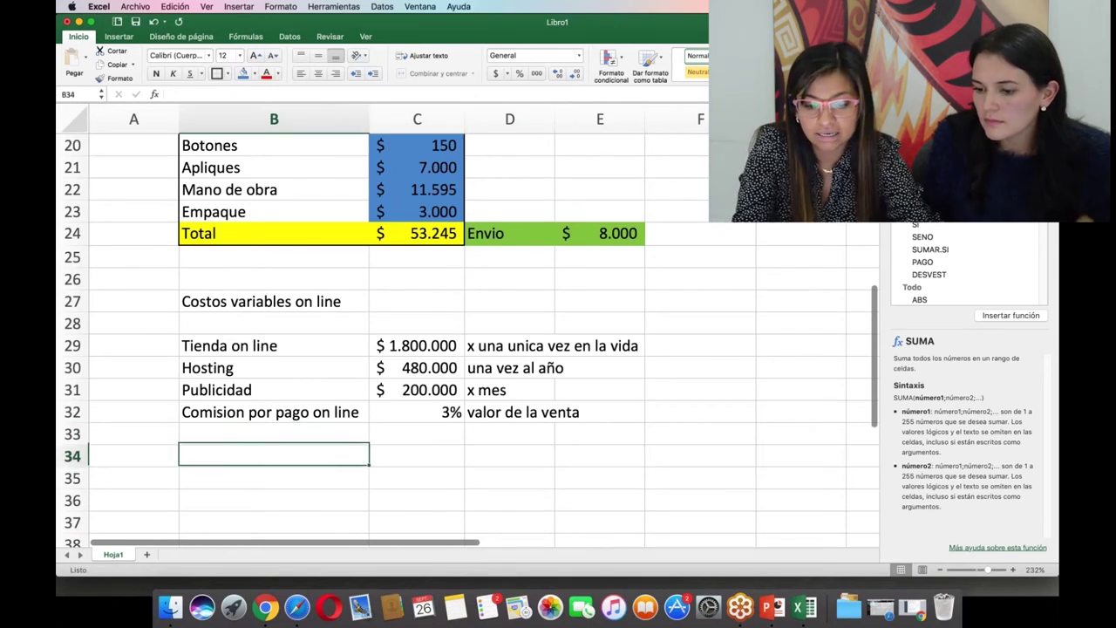
click(274, 433)
text(Envio)
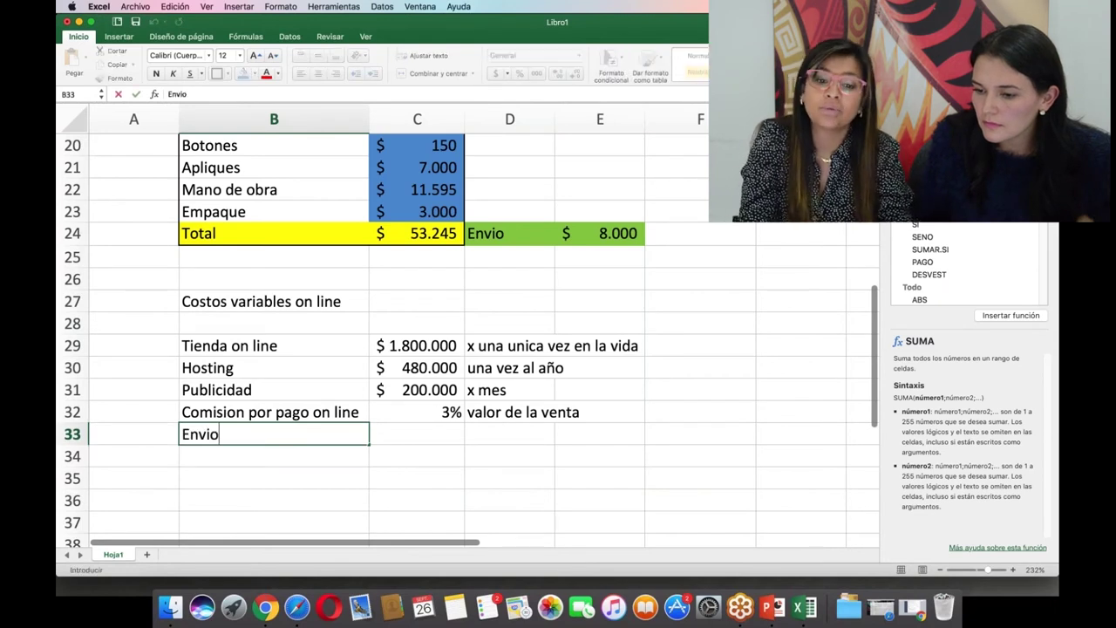
Complete the Envio row of the online variable costs by entering 8000 in cell C33.
key(Tab)
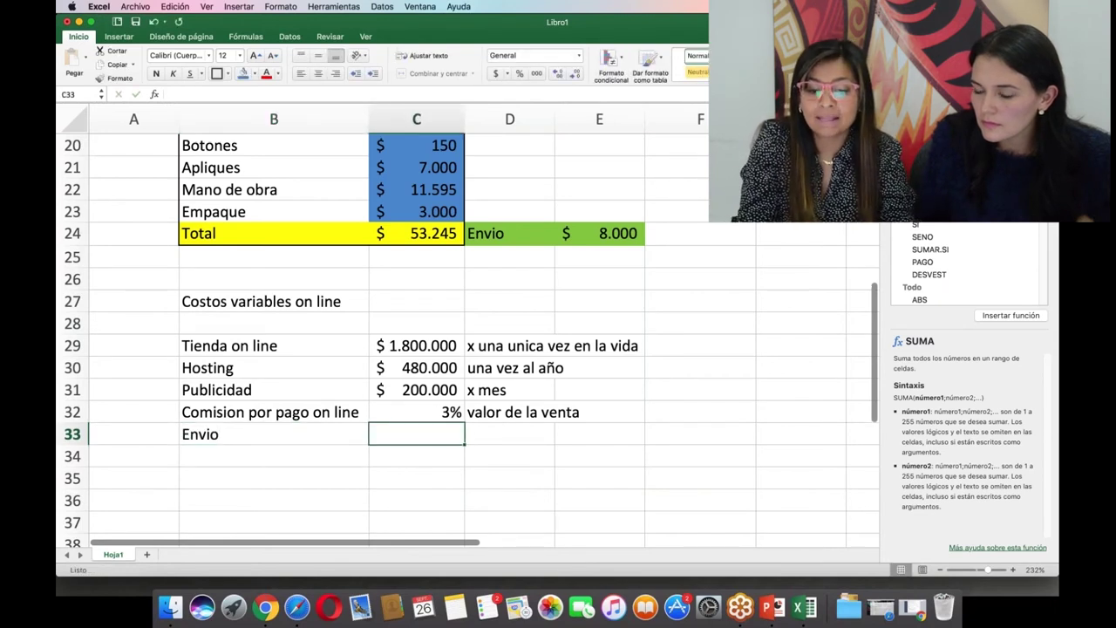
text(8000)
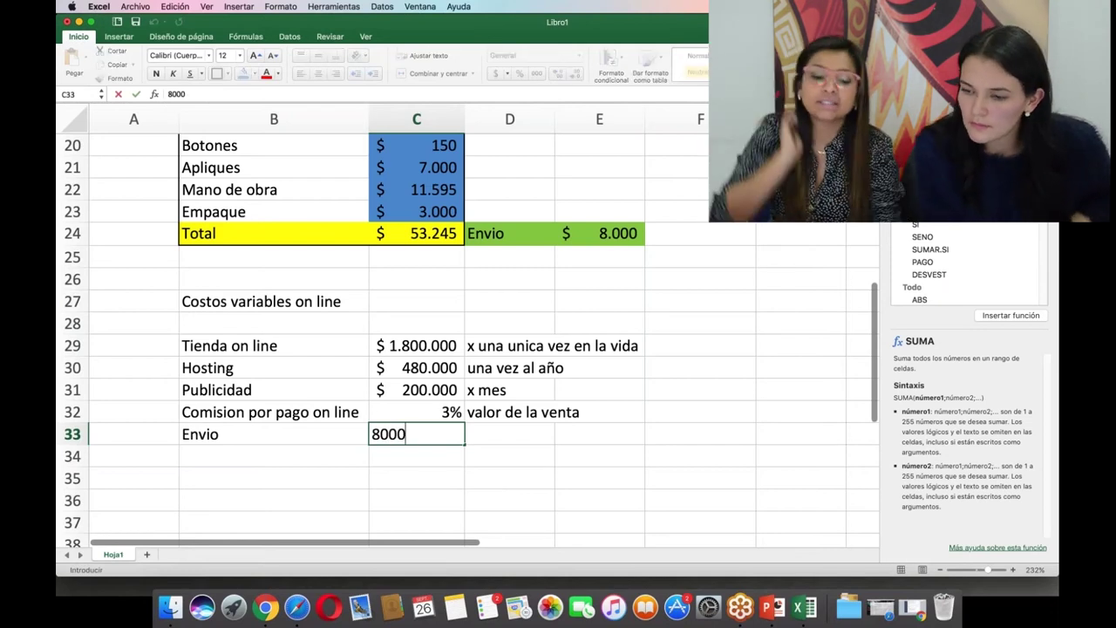
key(Return)
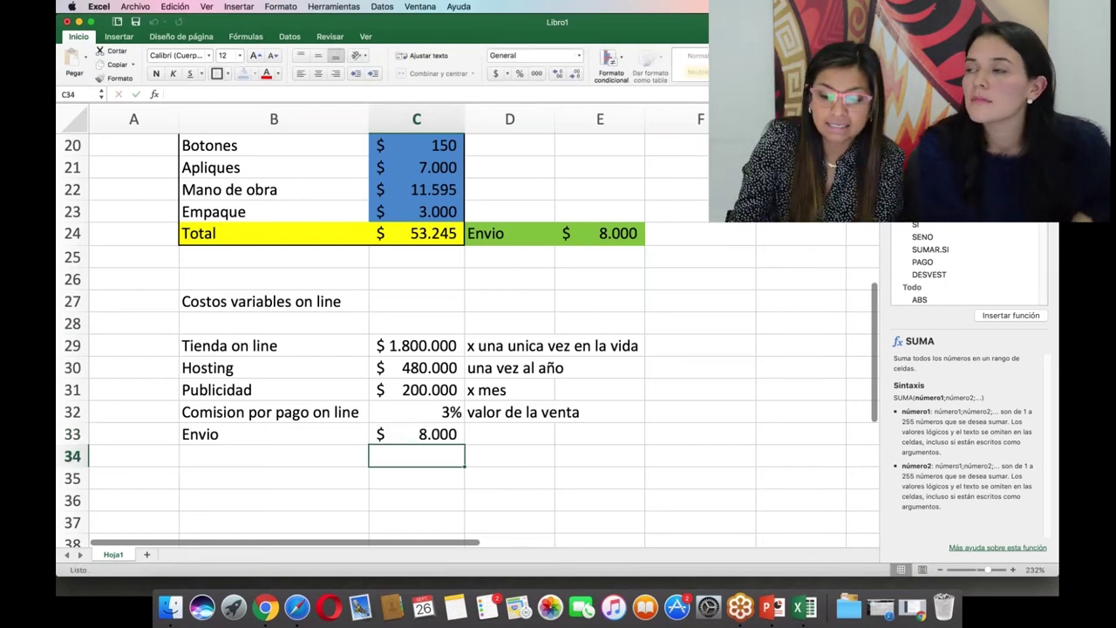
key(Up)
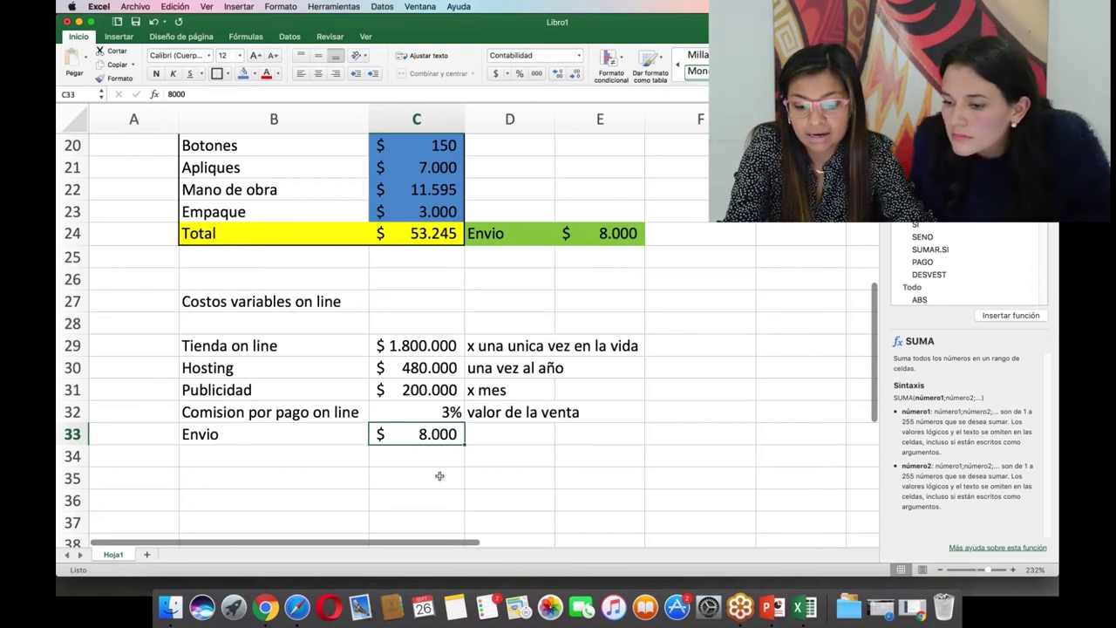
Add the column headings Concepto in B28 and Valor in C28 above the online variable costs.
click(290, 325)
text(Concepto)
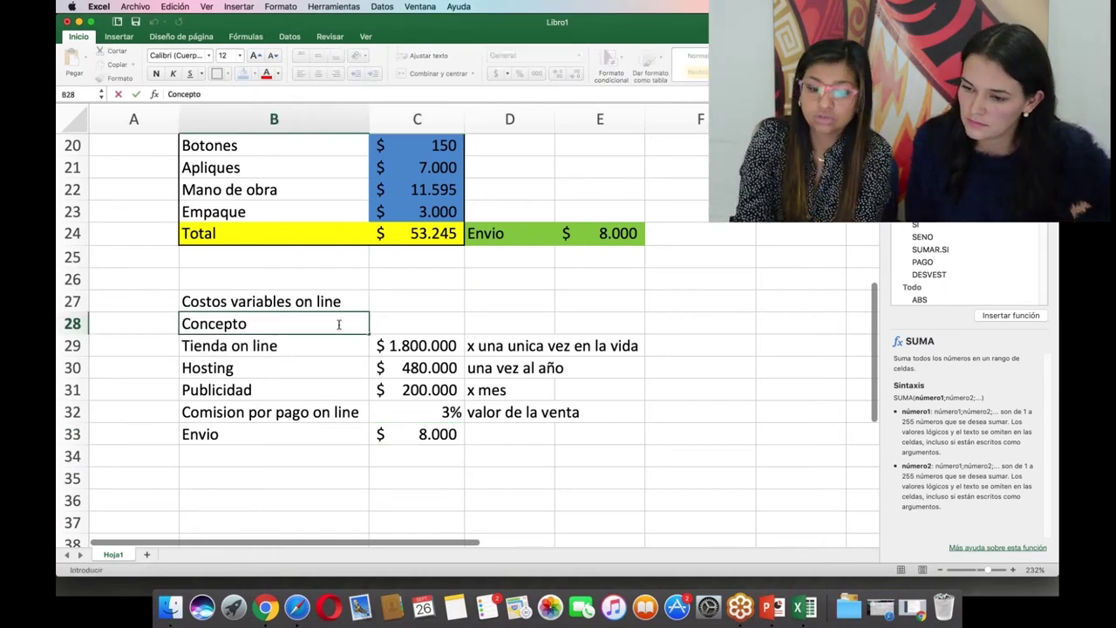
click(426, 326)
text(Valor)
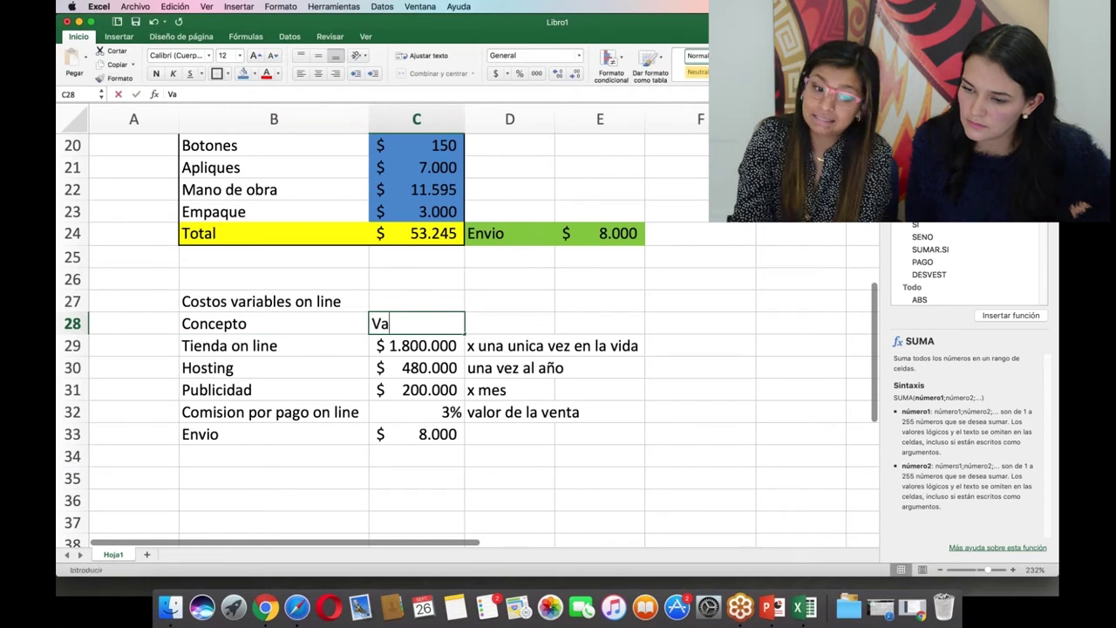
click(275, 380)
key(Escape)
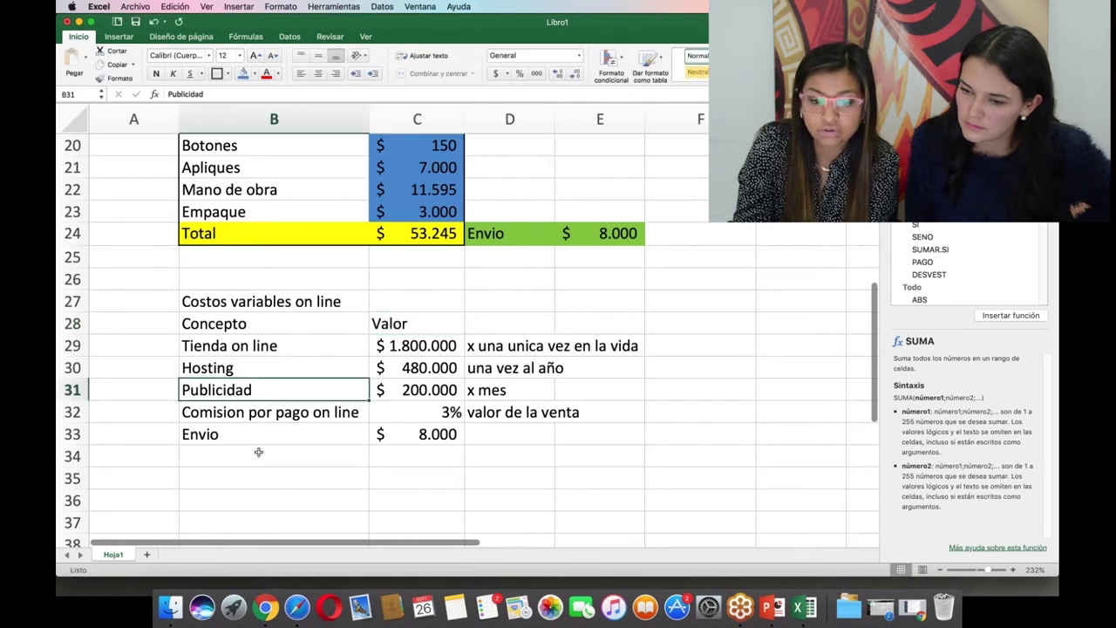
click(258, 457)
Apply a thick box border around the online cost table in B28:C33.
drag(283, 323, 408, 431)
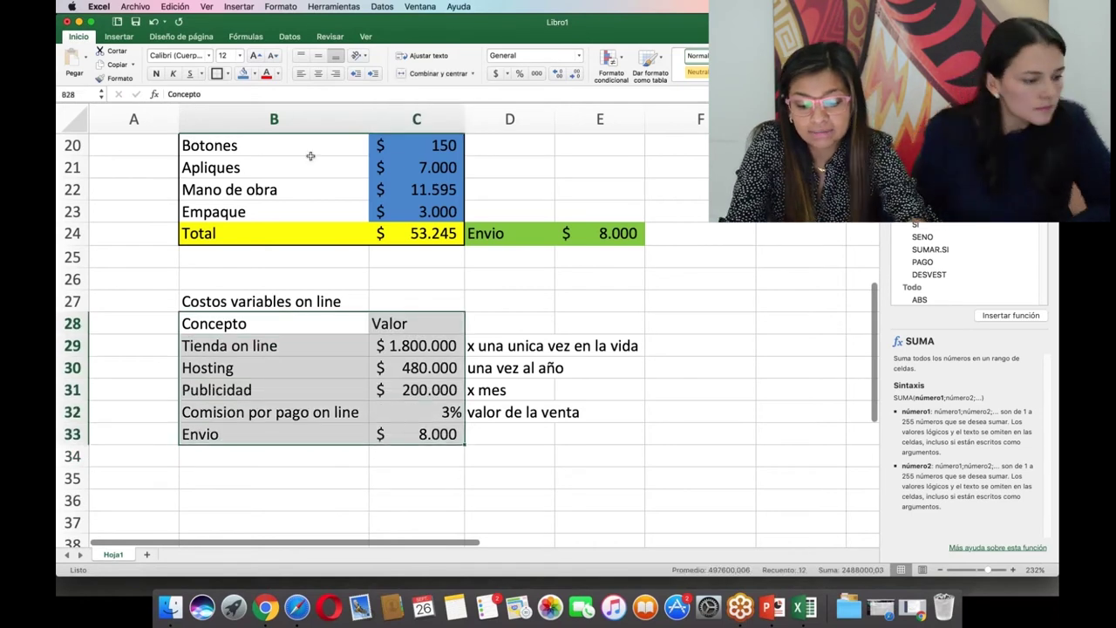
click(225, 75)
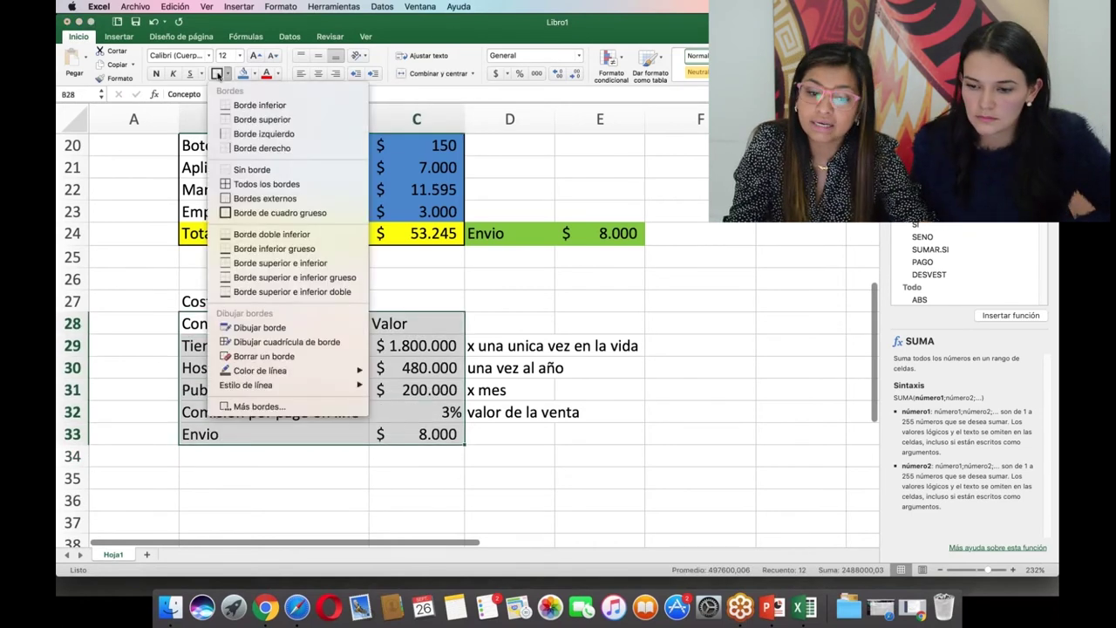
click(216, 75)
click(275, 321)
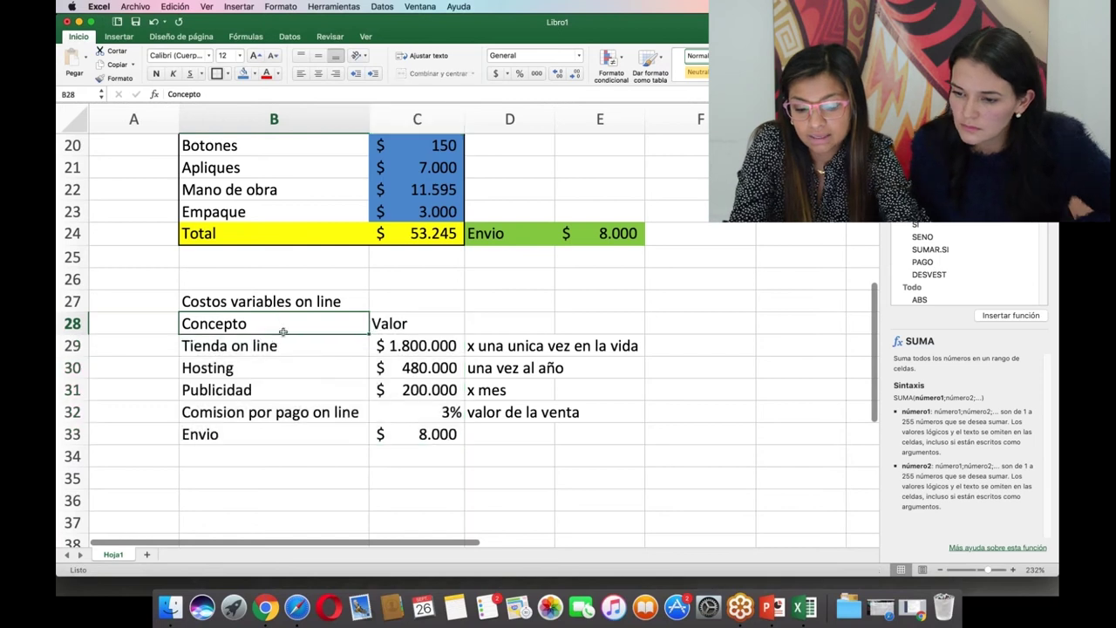
drag(287, 326, 417, 436)
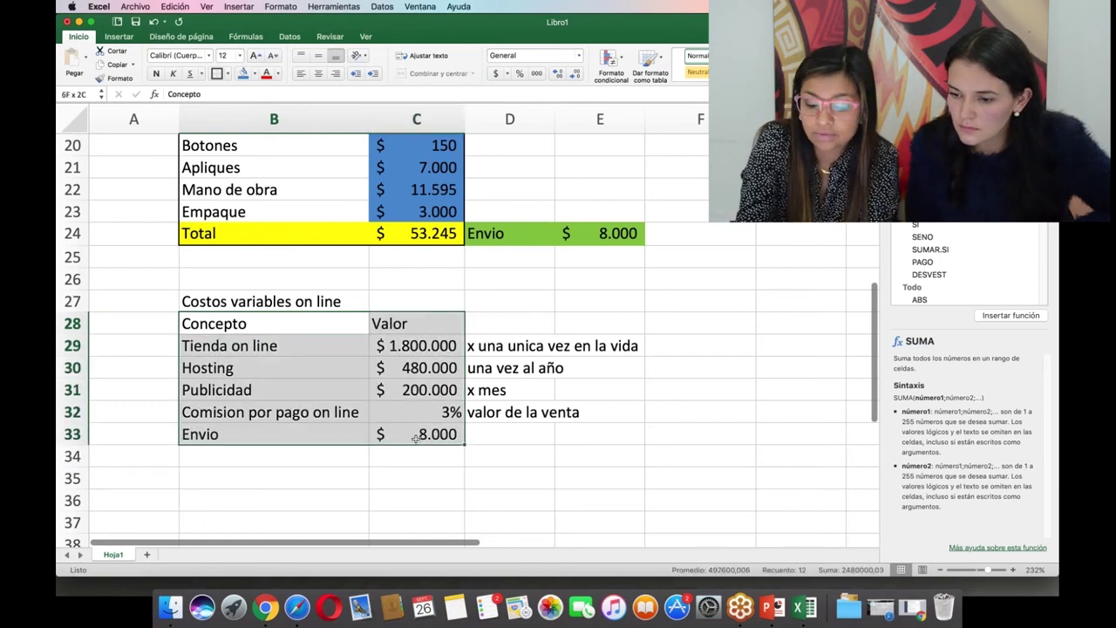
click(225, 74)
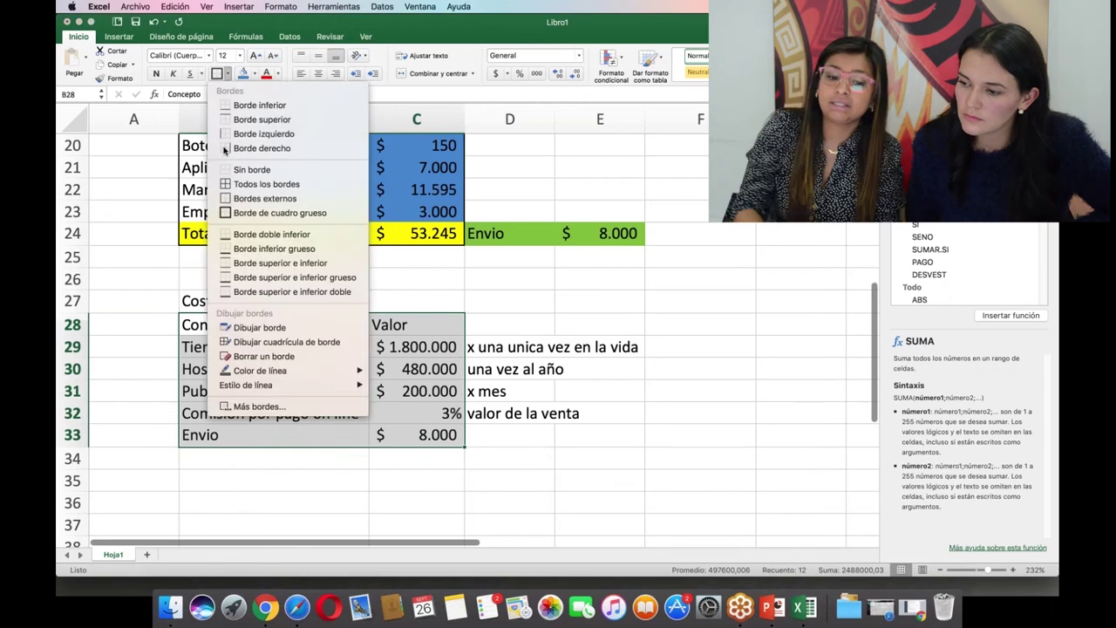
click(232, 215)
click(247, 383)
Put a thick box border around the headings Concepto and Valor in B28:C28 and centre their text.
drag(279, 322, 406, 326)
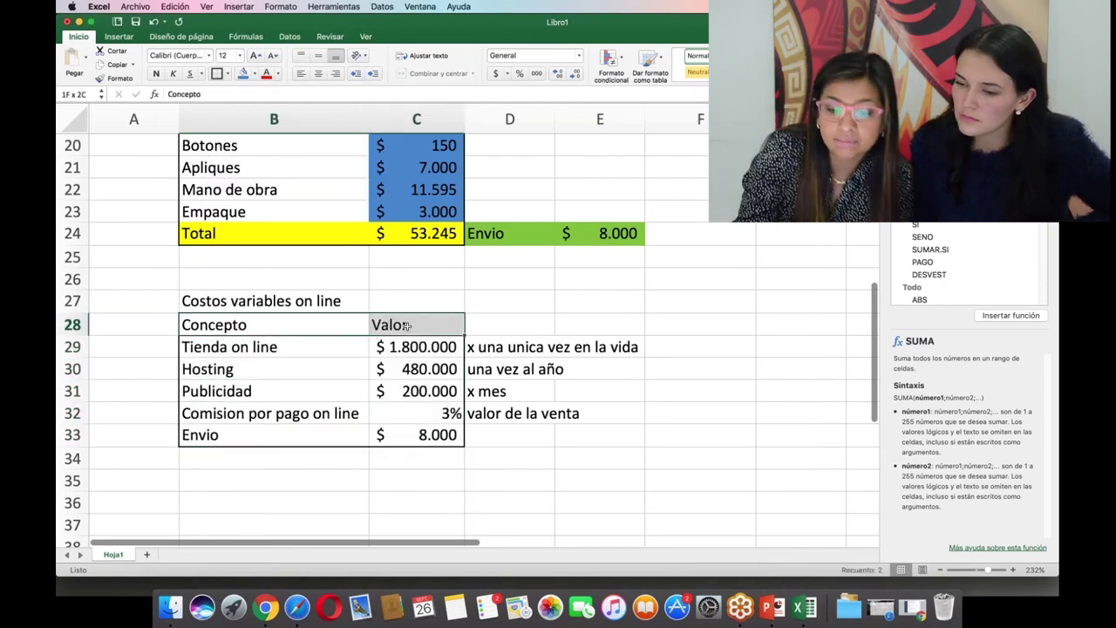
click(218, 73)
click(320, 77)
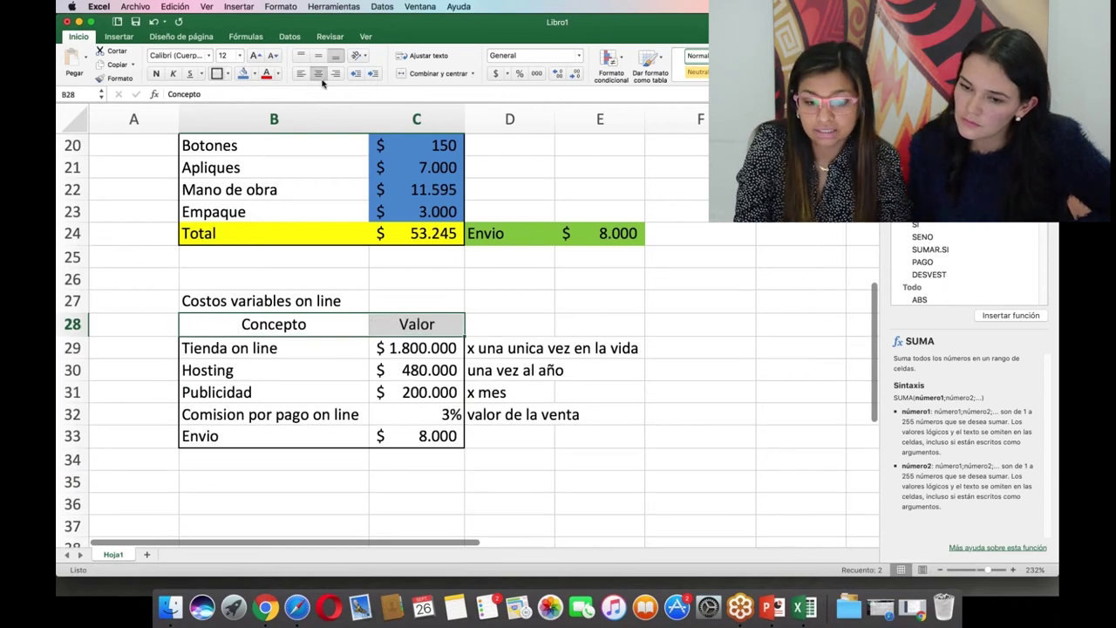
click(340, 473)
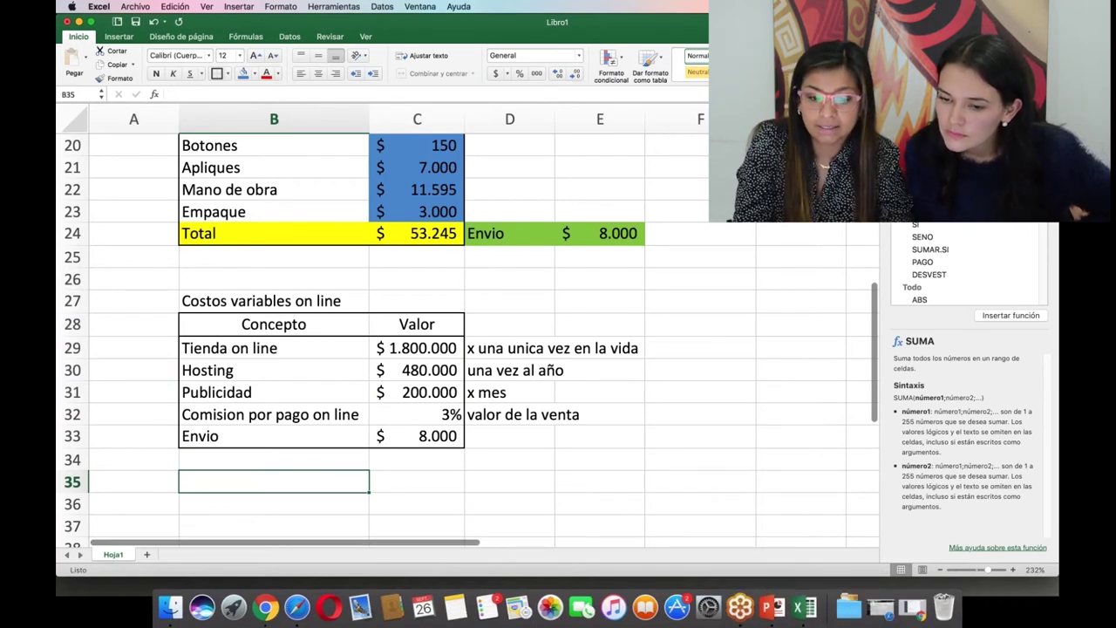
Check the Total formula in C24 and enter the label Precio venta in B36 below the online cost table.
drag(876, 404, 875, 424)
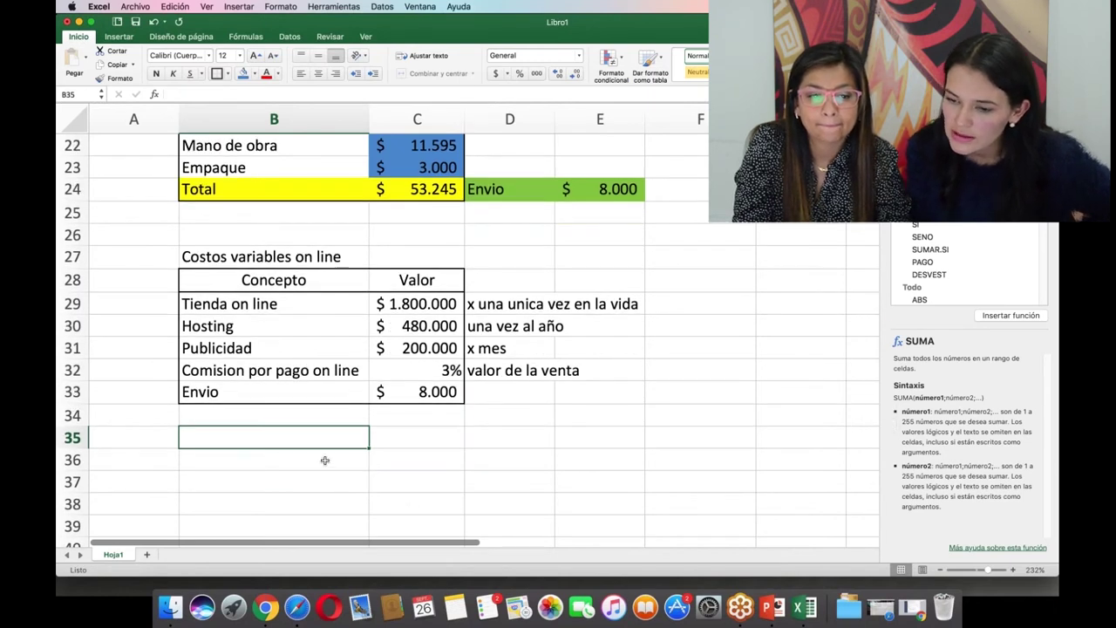
click(323, 459)
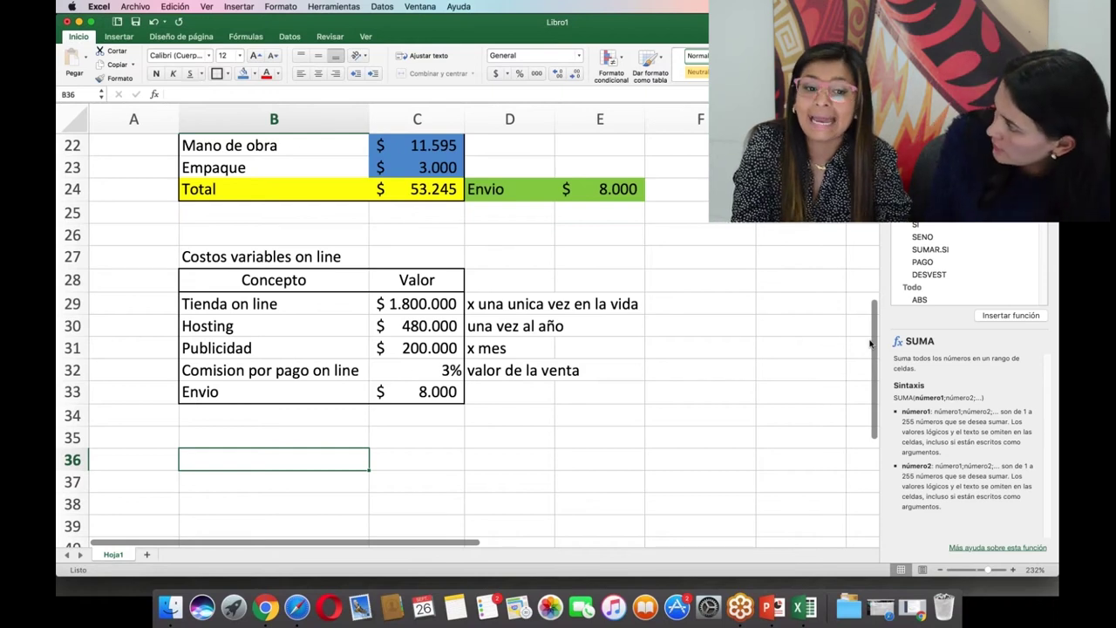
drag(877, 346, 876, 399)
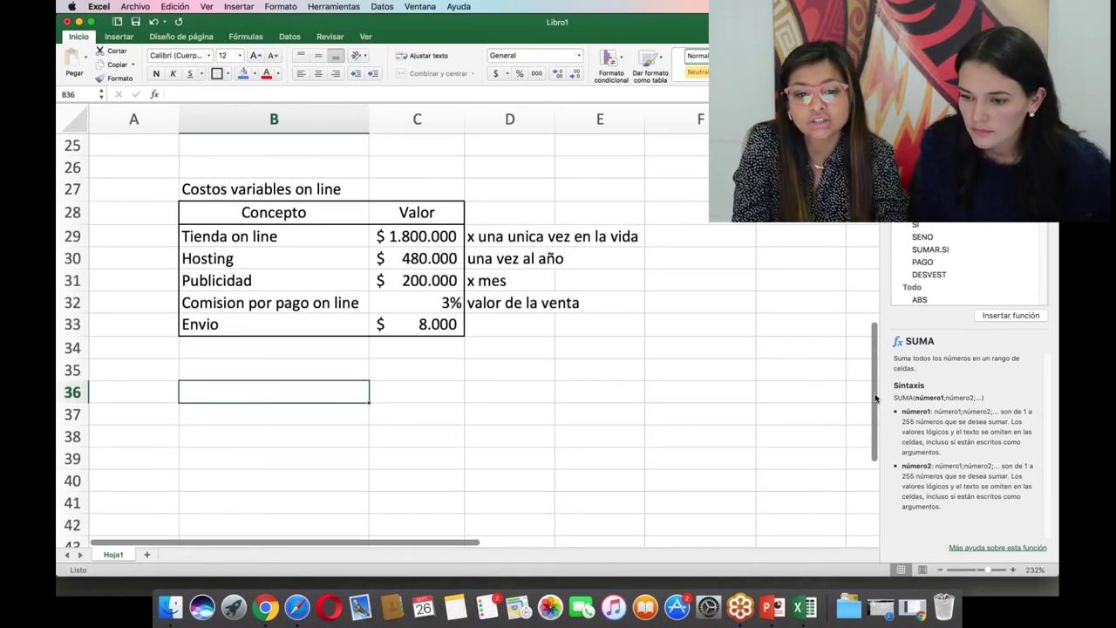
drag(876, 398, 877, 320)
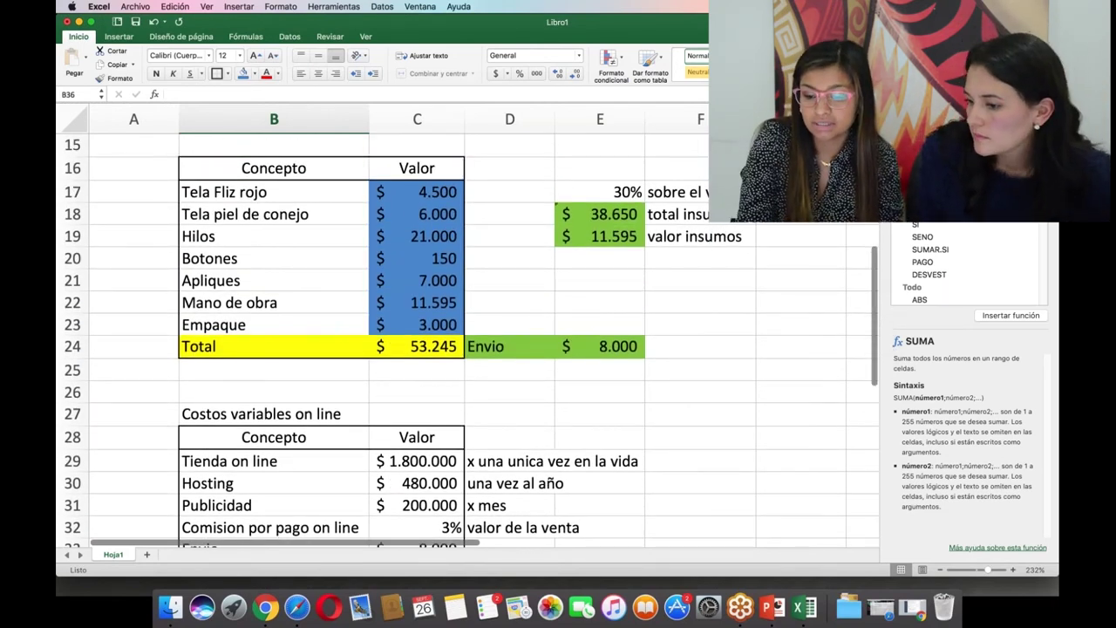
click(418, 344)
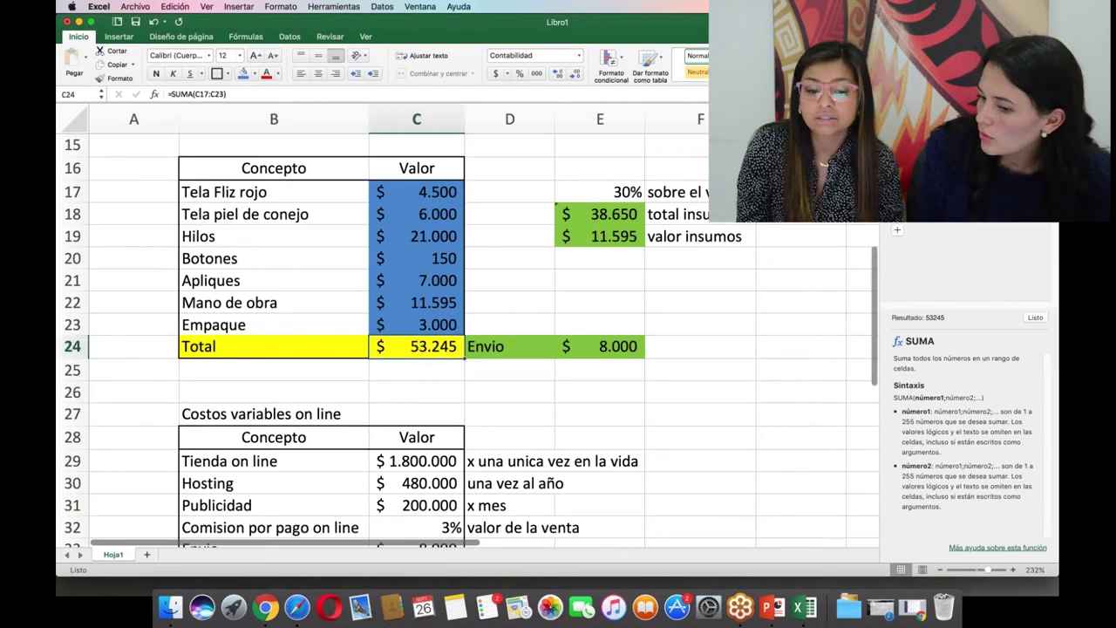
drag(875, 290, 876, 348)
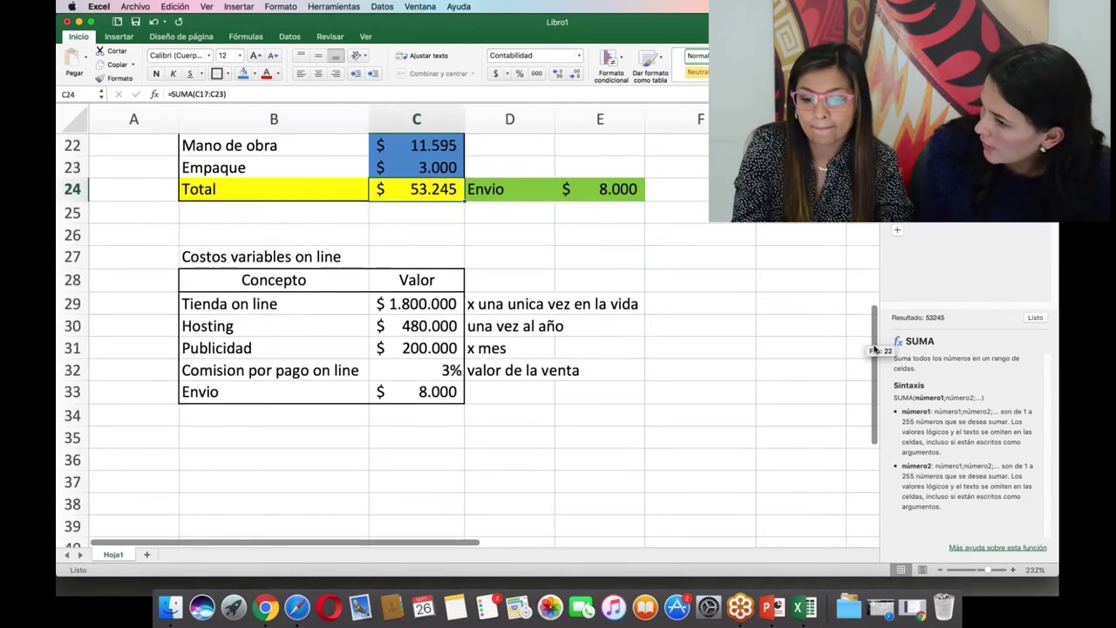
click(209, 457)
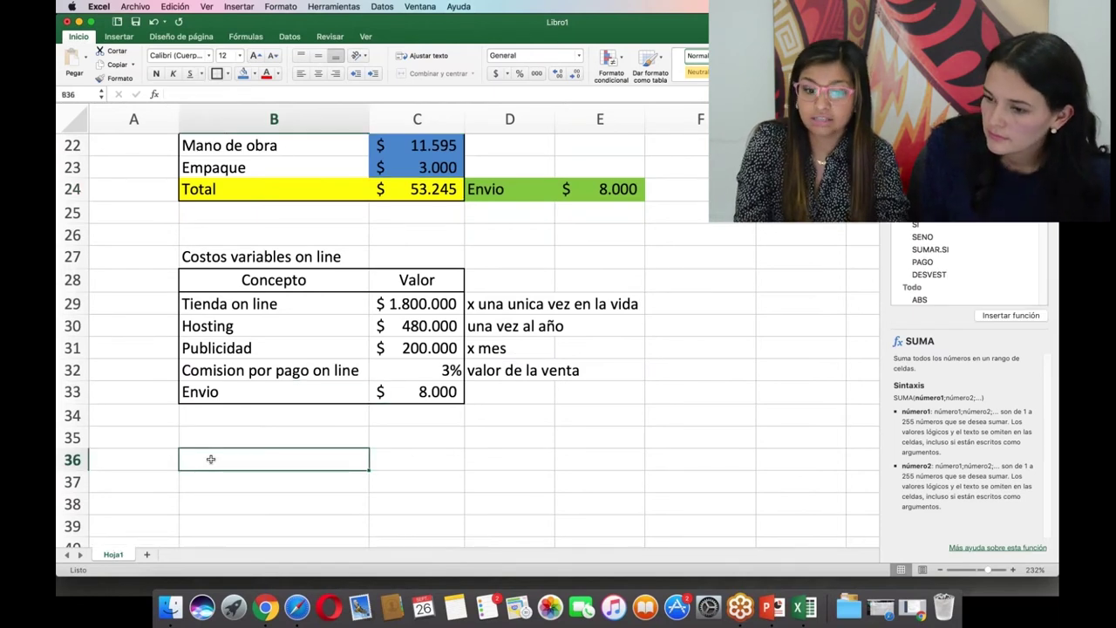
text(Precio)
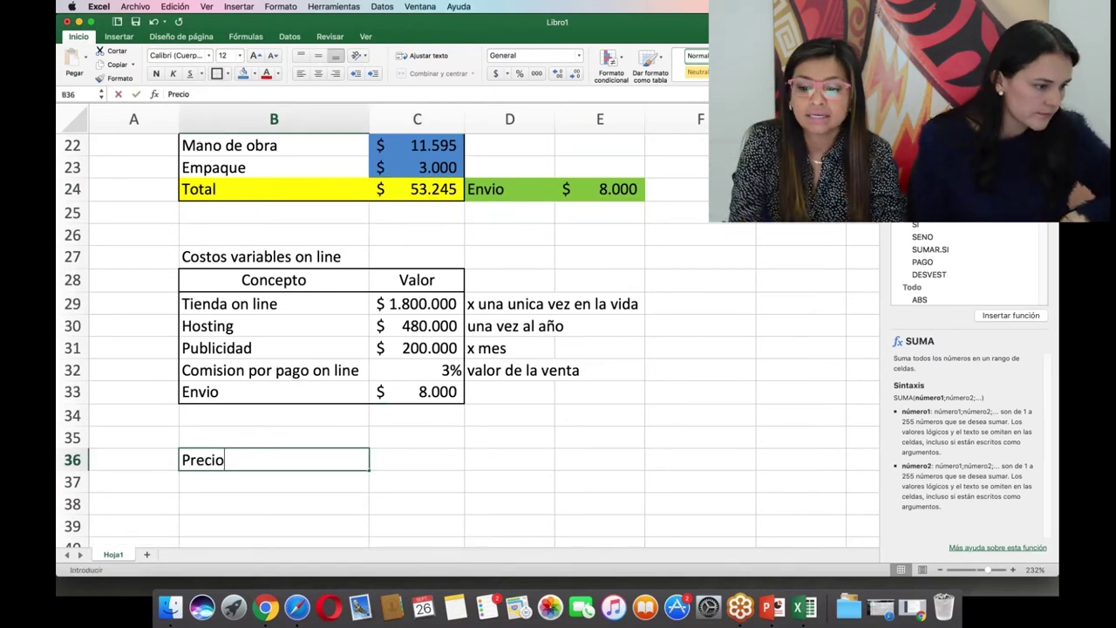
text( venta)
key(Return)
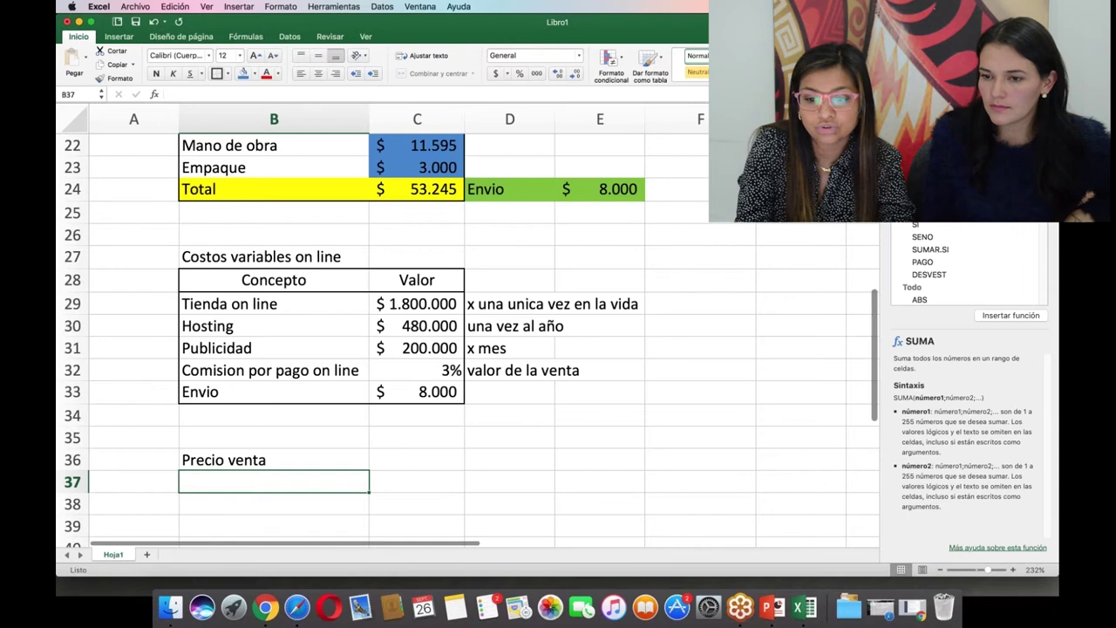
Insert a new row above the Total row of the first cost table.
drag(877, 406, 877, 364)
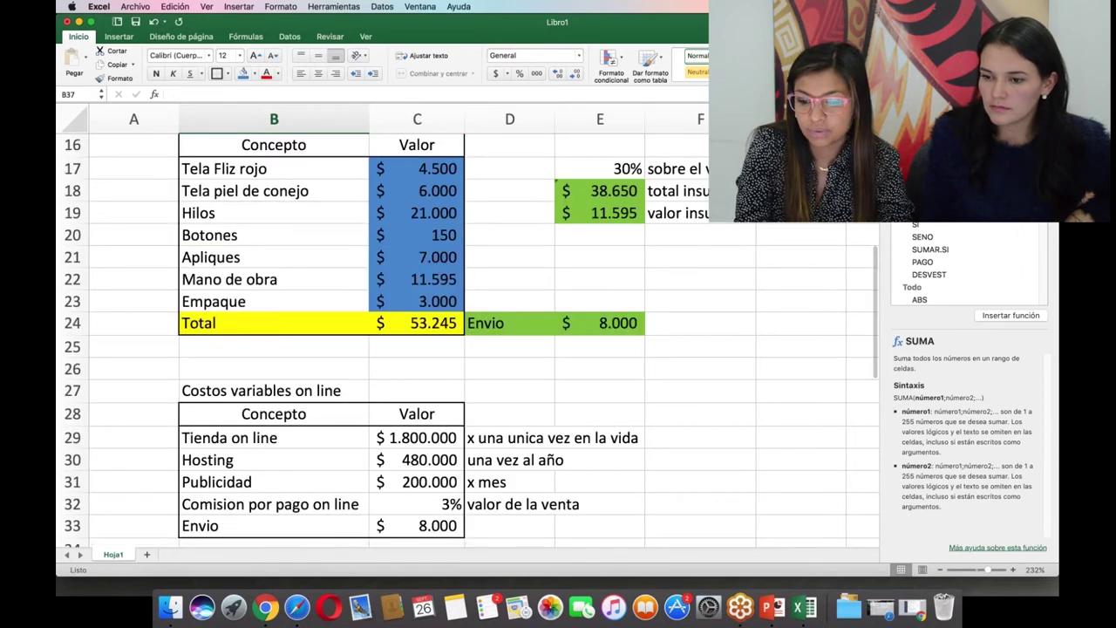
click(72, 346)
click(73, 322)
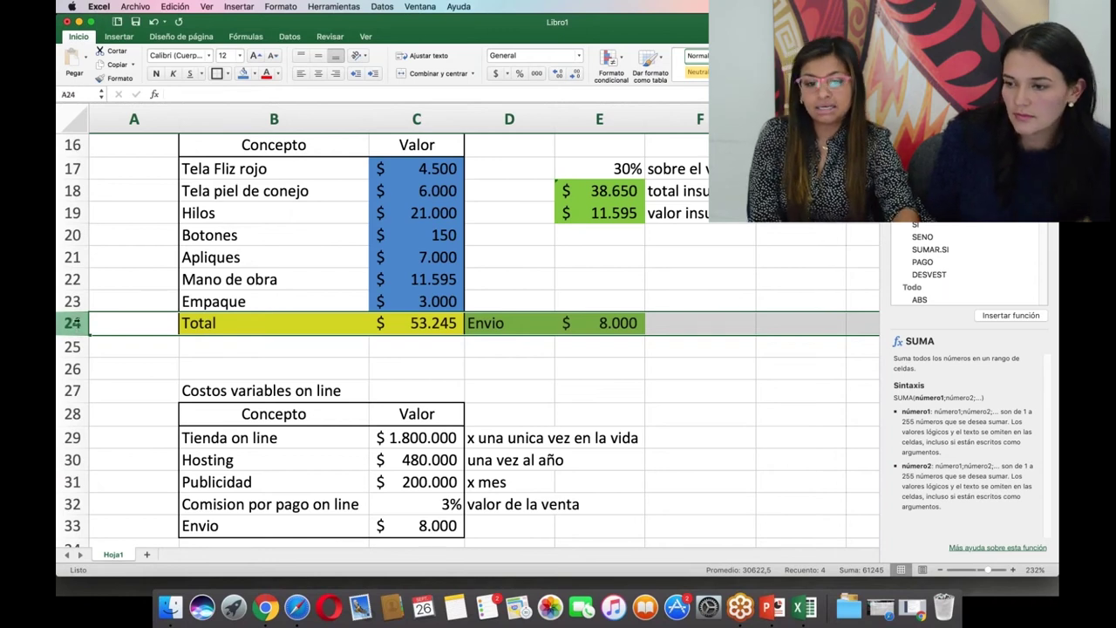
right_click(77, 323)
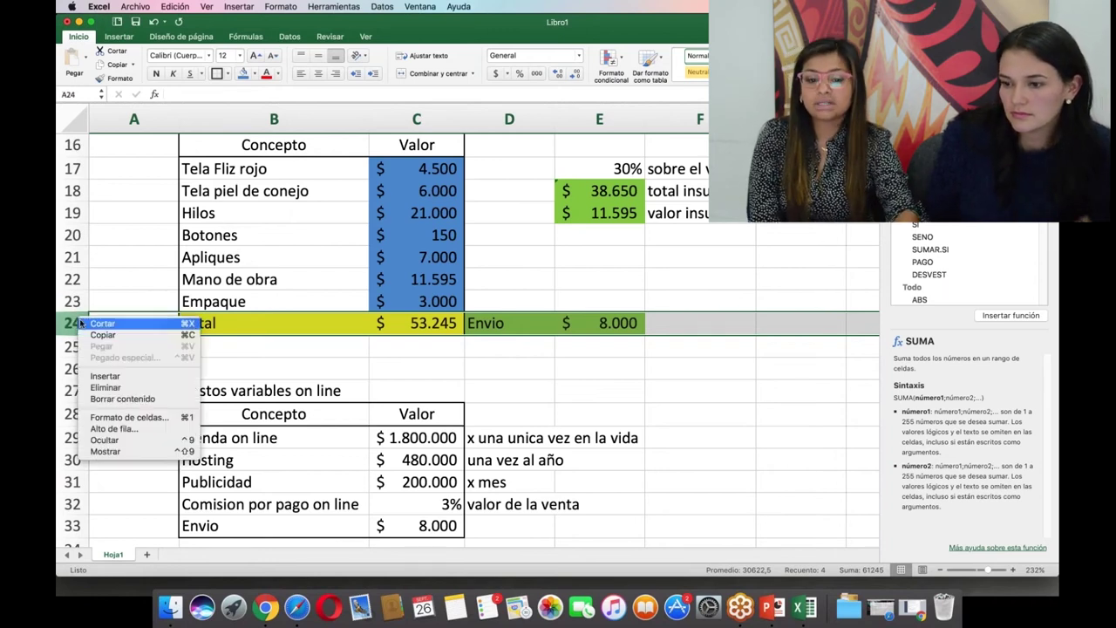
click(125, 382)
Label the blank row above Total as Impuestos in cell B24.
click(220, 324)
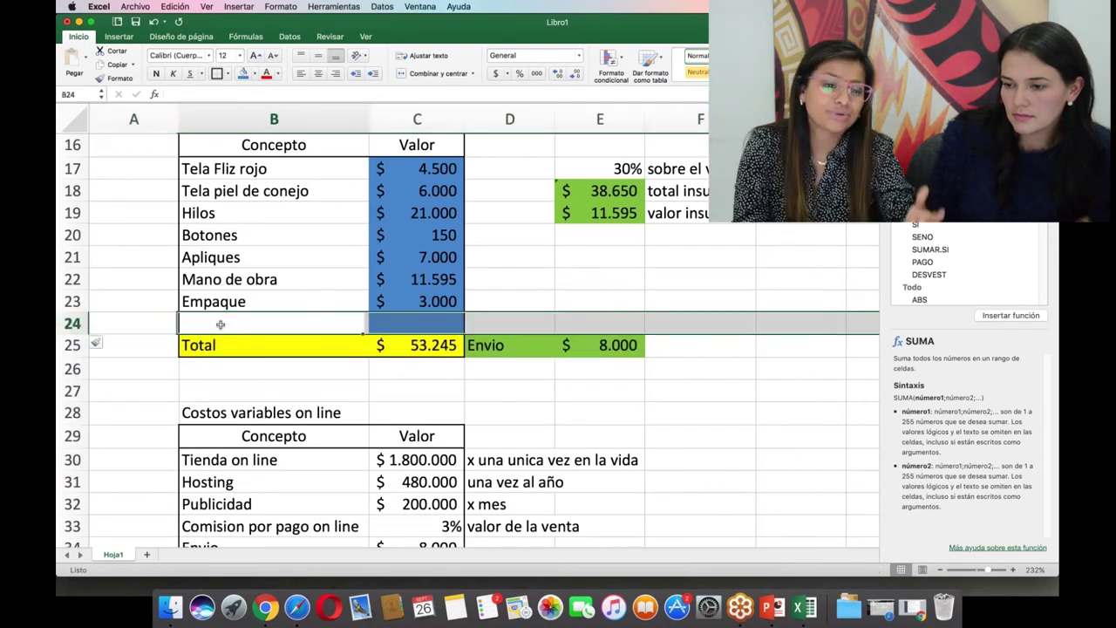
text(Impu)
key(BackSpace)
key(BackSpace)
key(BackSpace)
text(IMPUÇÇÇÇ)
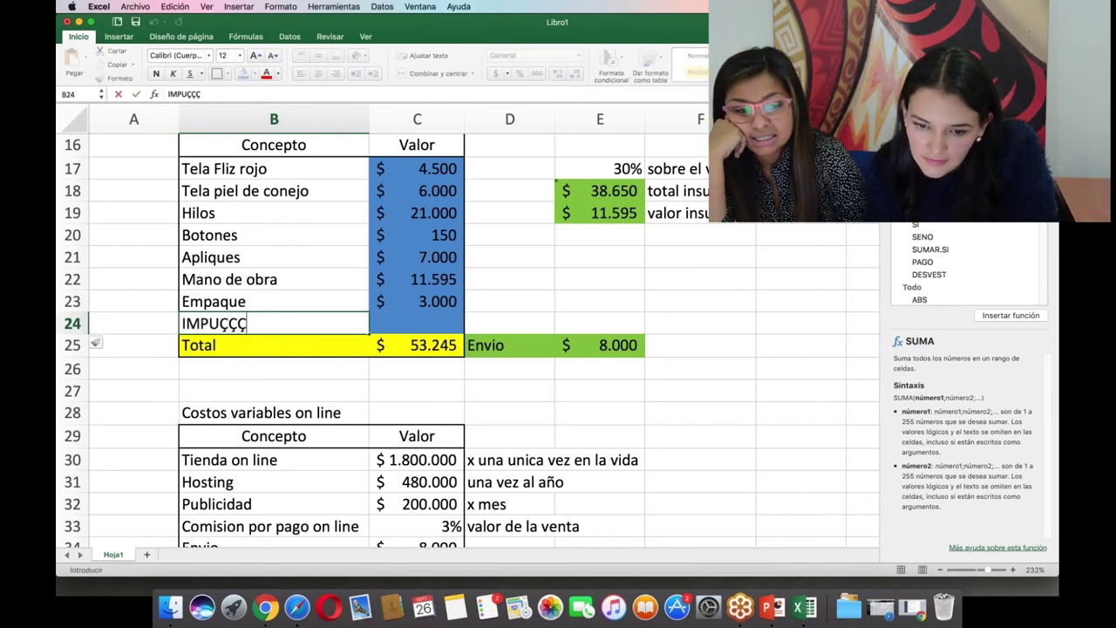
key(BackSpace)
key(BackSpace)
key(BackSpace)
key(BackSpace)
key(BackSpace)
key(BackSpace)
key(BackSpace)
text(mpuestos)
key(Return)
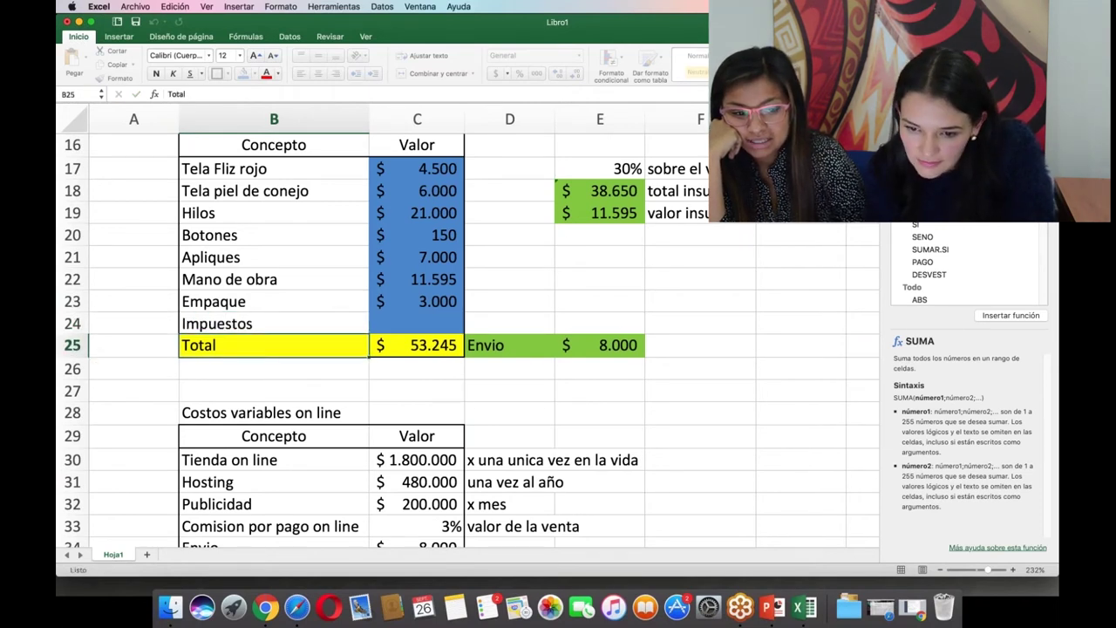
Enter 19% as the Impuestos value in cell C24.
key(Up)
key(Right)
text(10)
key(BackSpace)
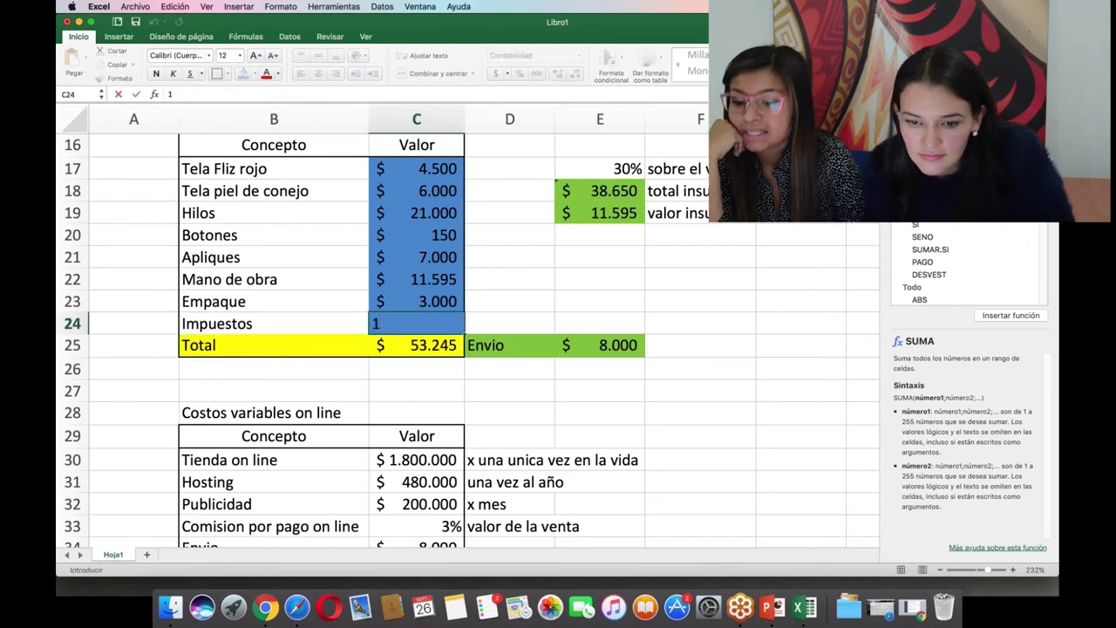
text(9%)
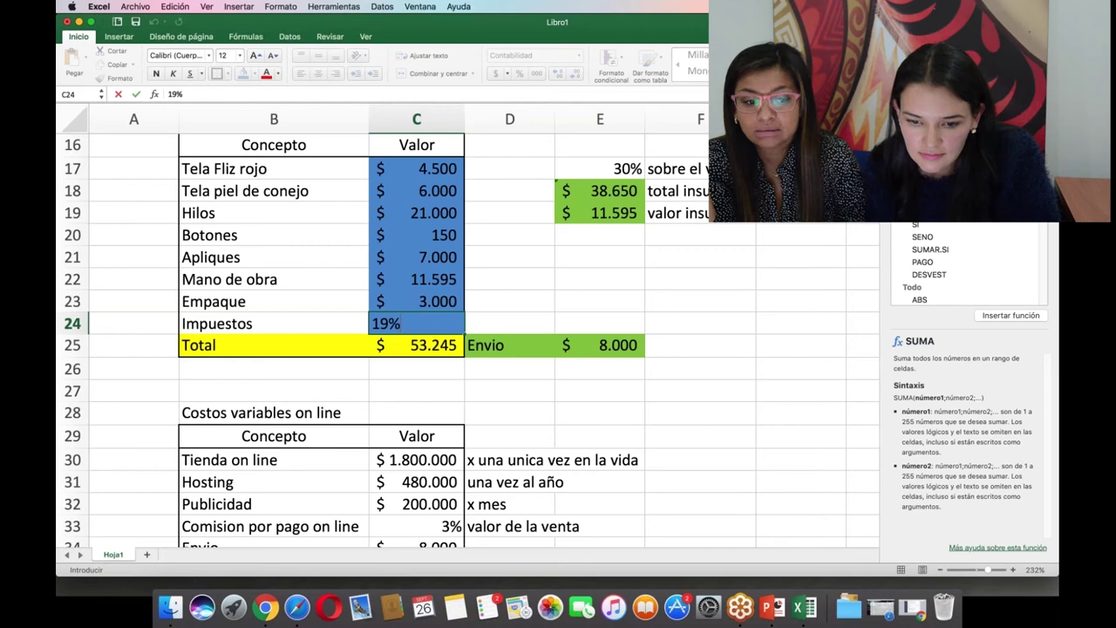
key(Return)
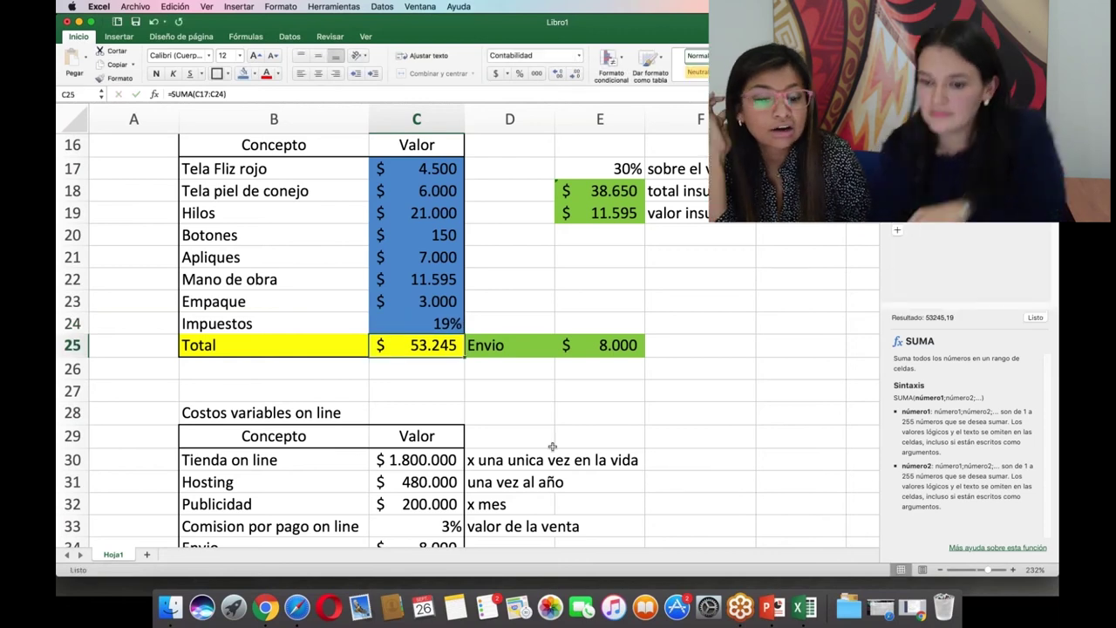
click(408, 324)
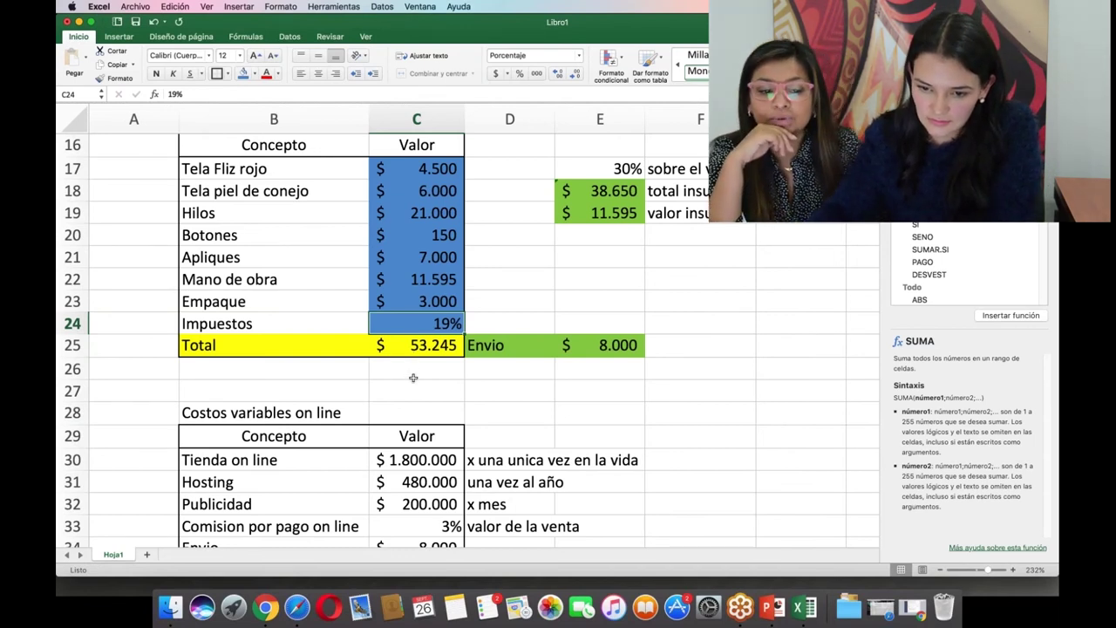
drag(315, 322, 430, 324)
click(429, 325)
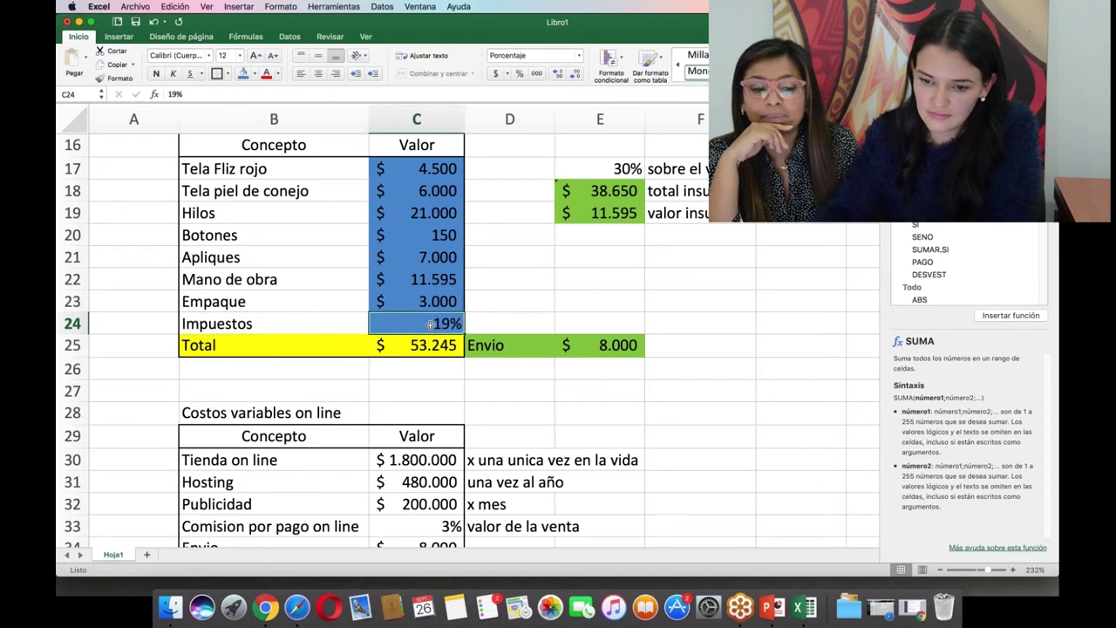
click(336, 324)
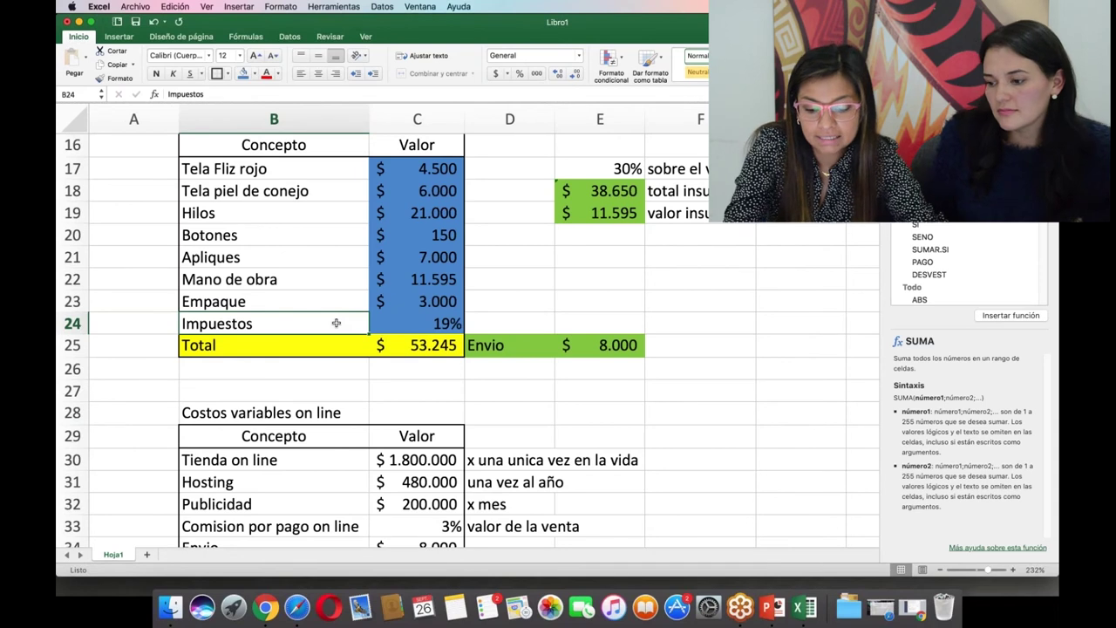
click(397, 319)
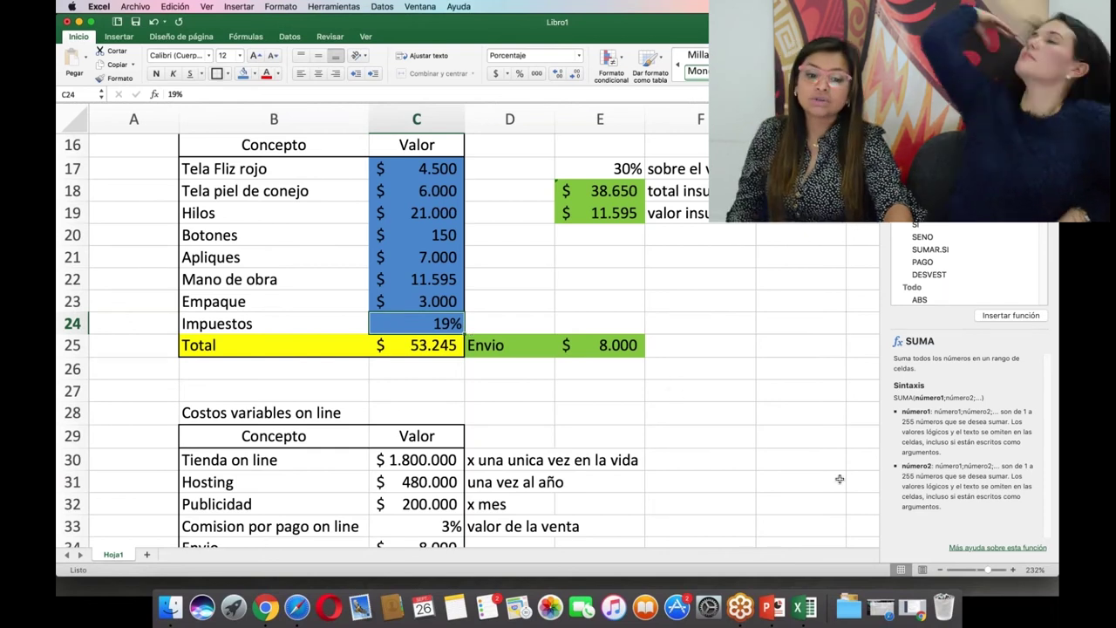
Enter the label Ganancia 30% in cell B38, directly below Precio venta.
click(617, 460)
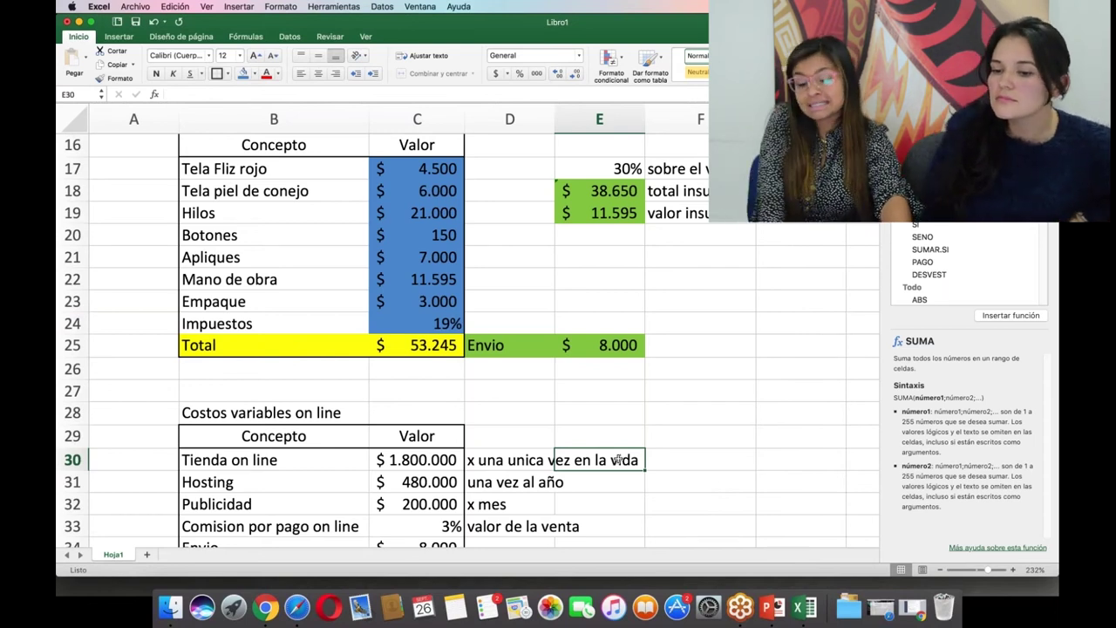
key(Return)
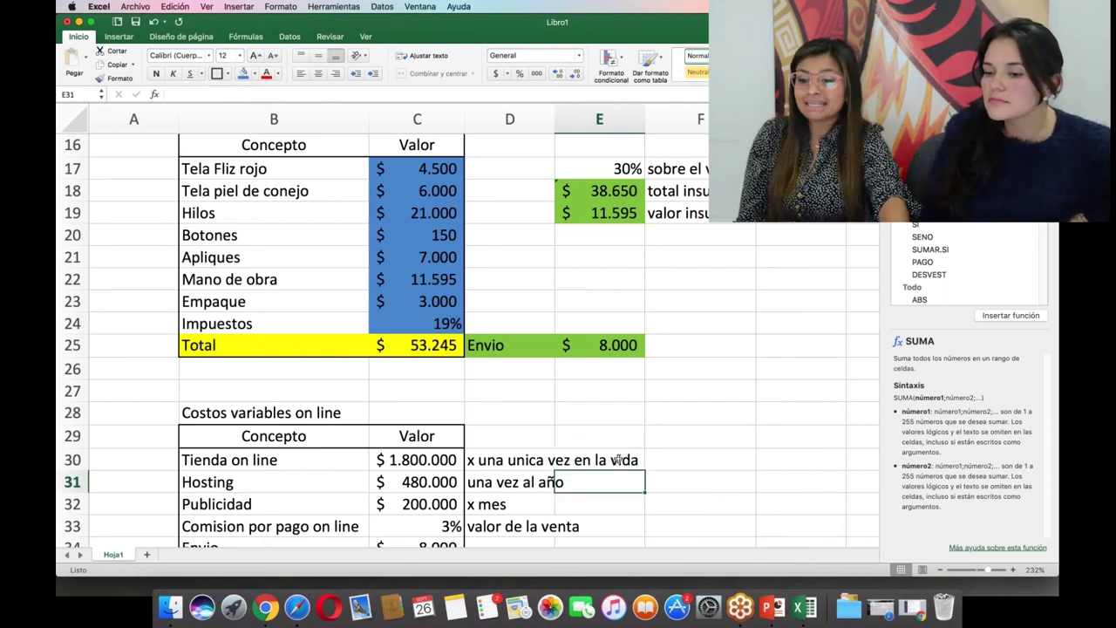
key(Return)
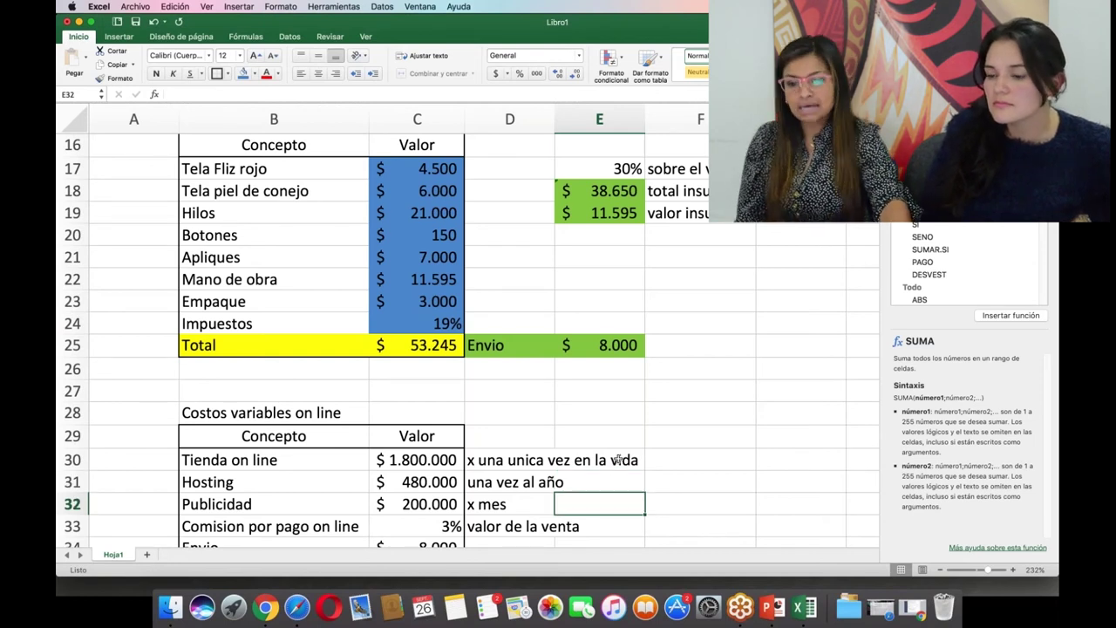
key(Return)
key(Return)
key(Return)
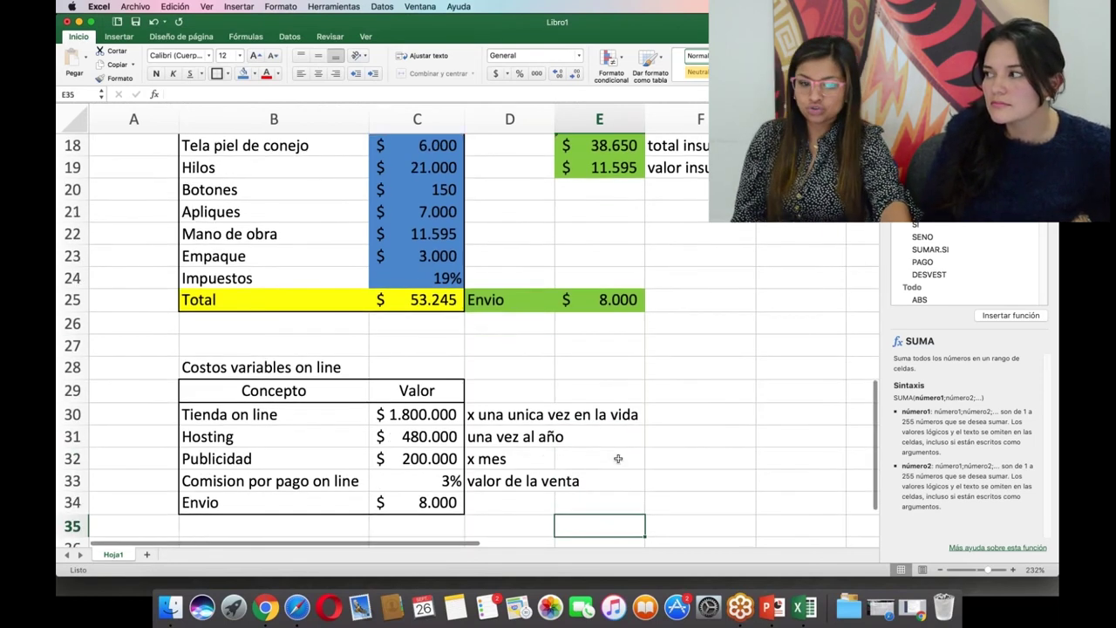
key(Return)
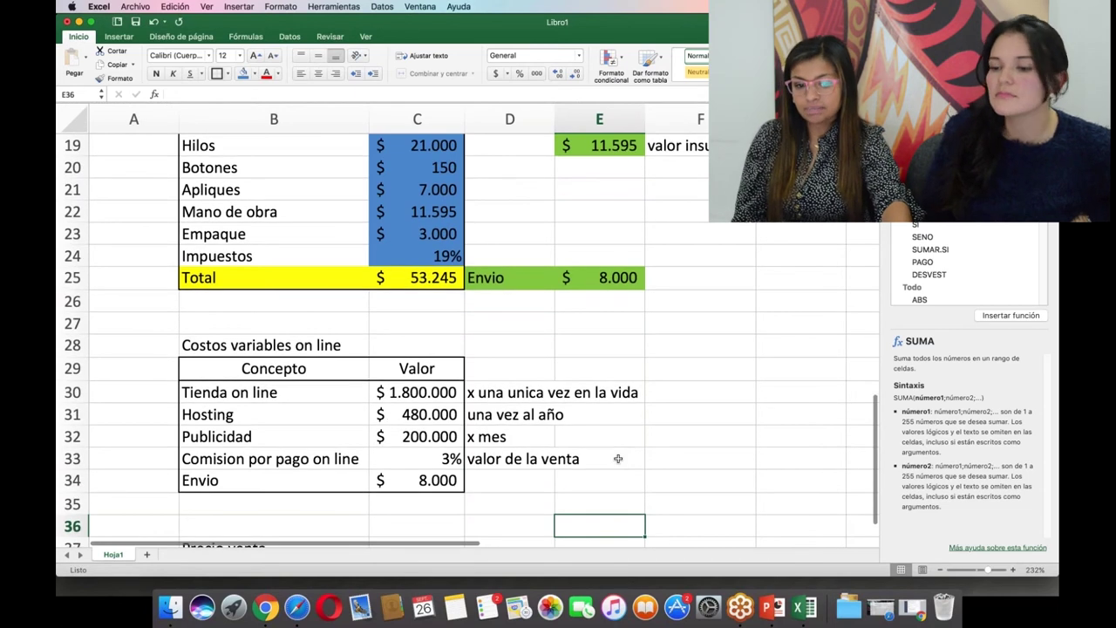
scroll(618, 458, down, 3)
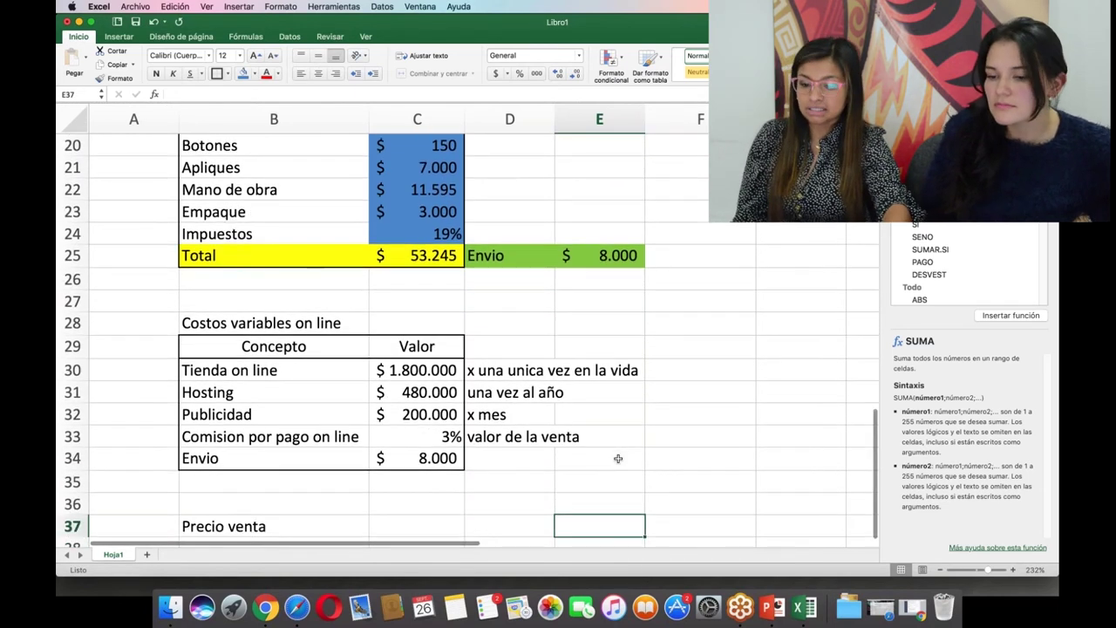
key(Return)
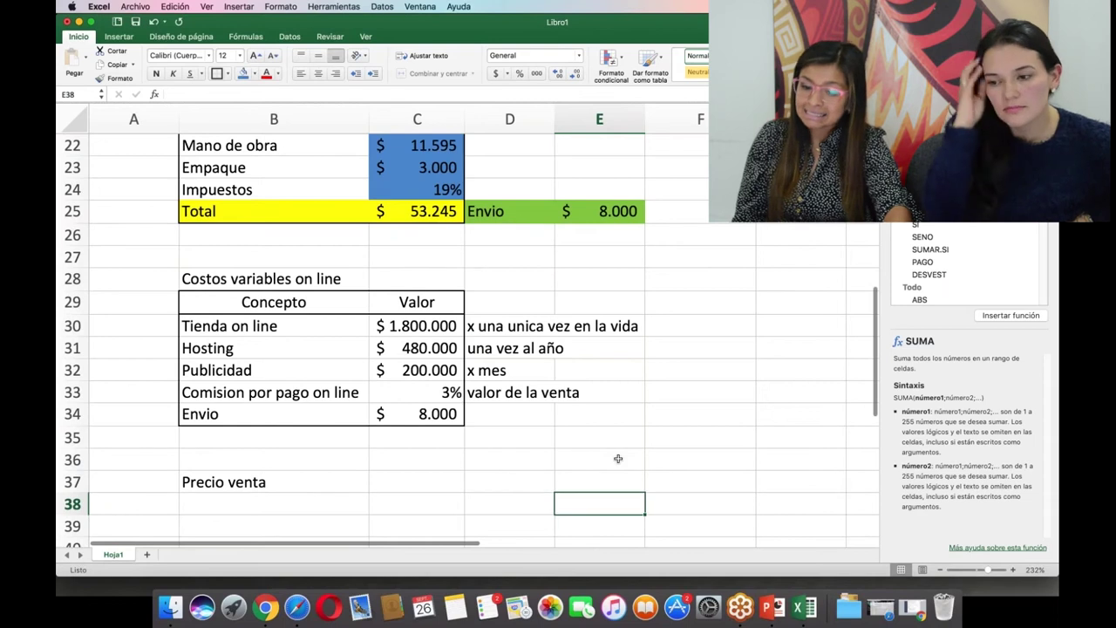
key(Left)
key(Left)
key(Left)
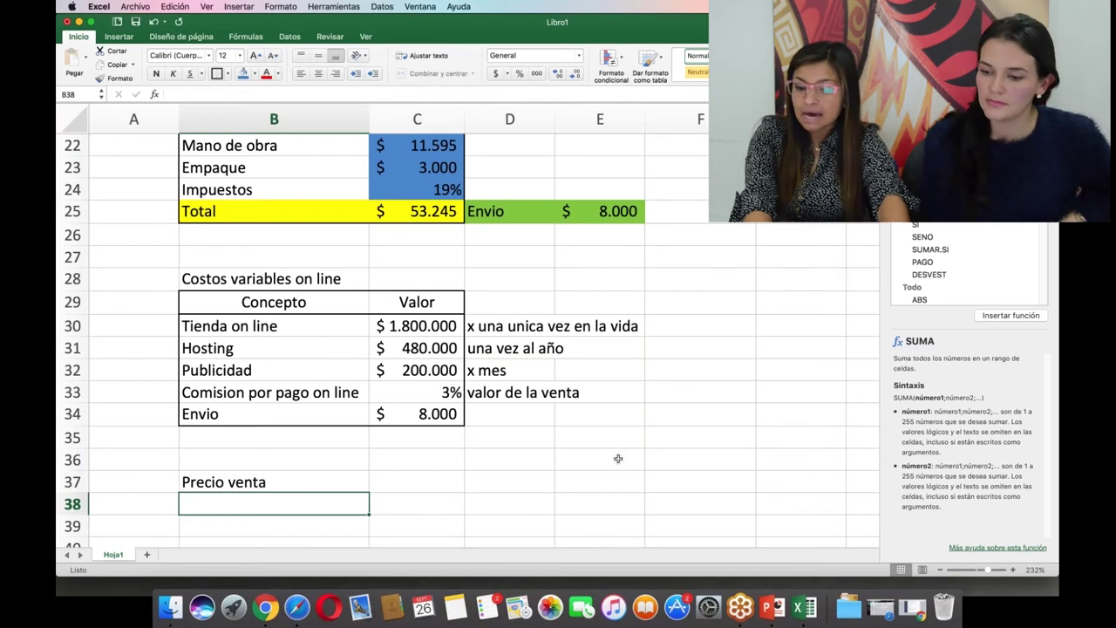
text(Ganancia)
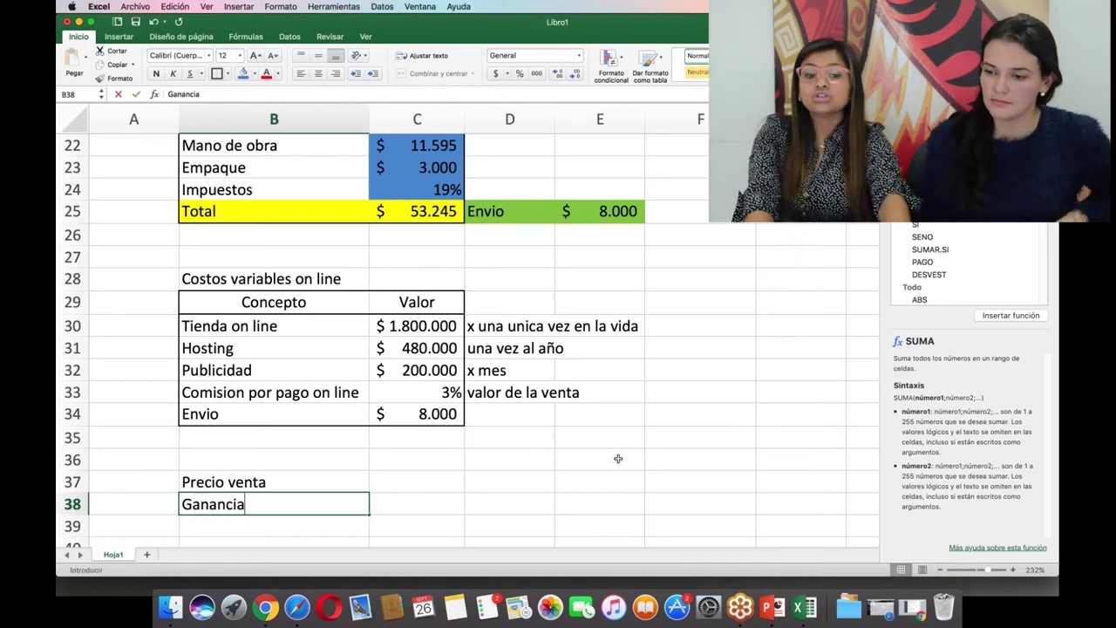
text( 30%)
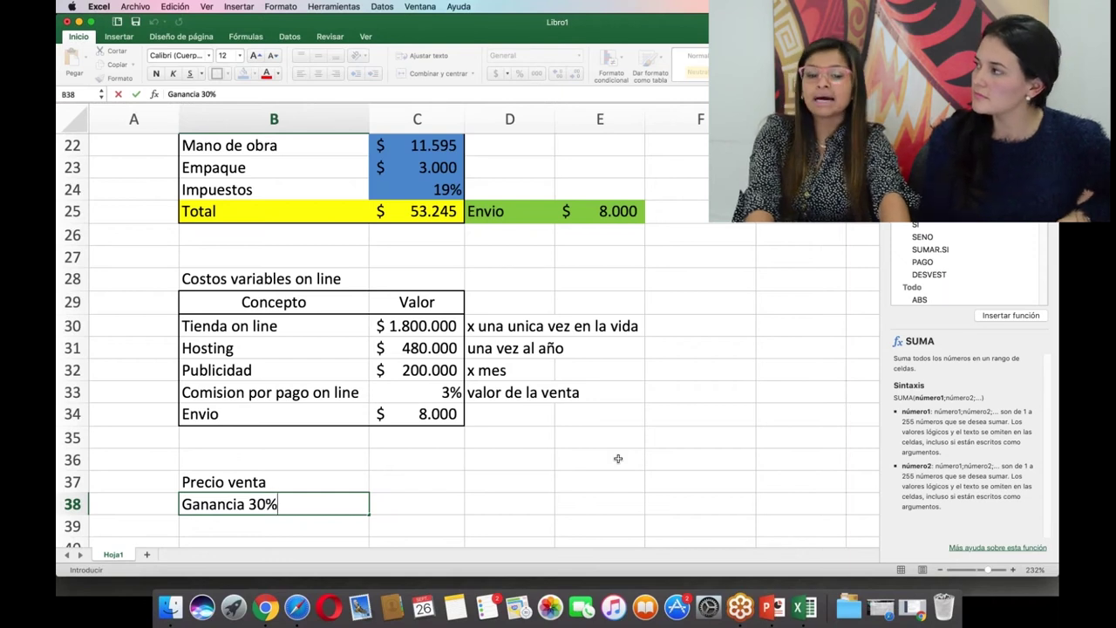
key(Tab)
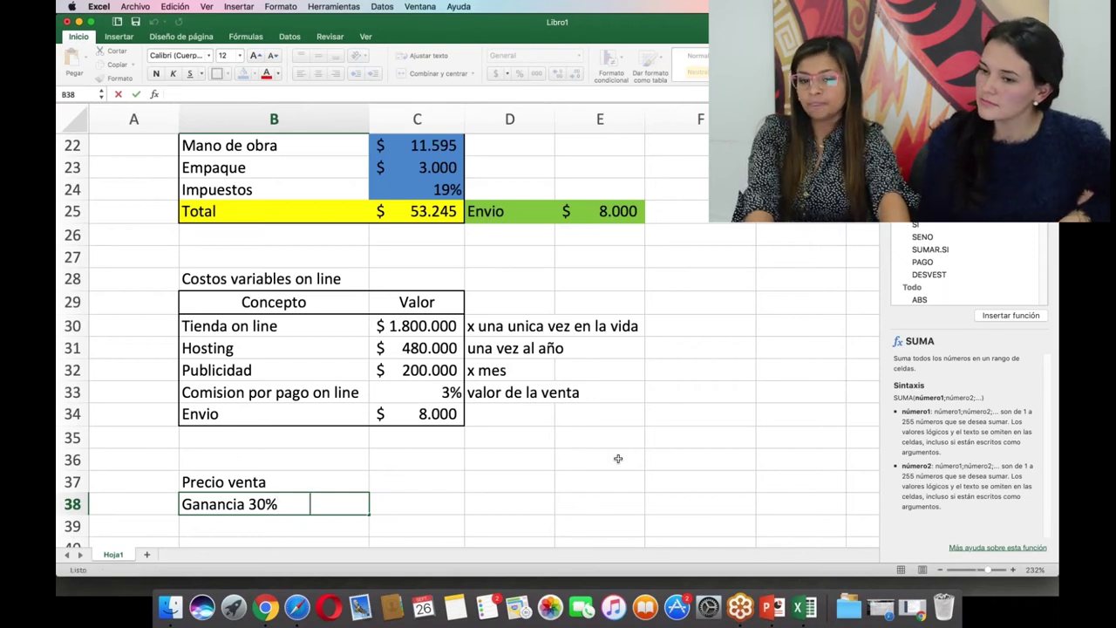
Enter the label Costo de produccion in cell B39, directly below Ganancia 30%.
key(Down)
key(Down)
key(Left)
key(Left)
key(Down)
key(Down)
key(Up)
key(Up)
key(Up)
key(Right)
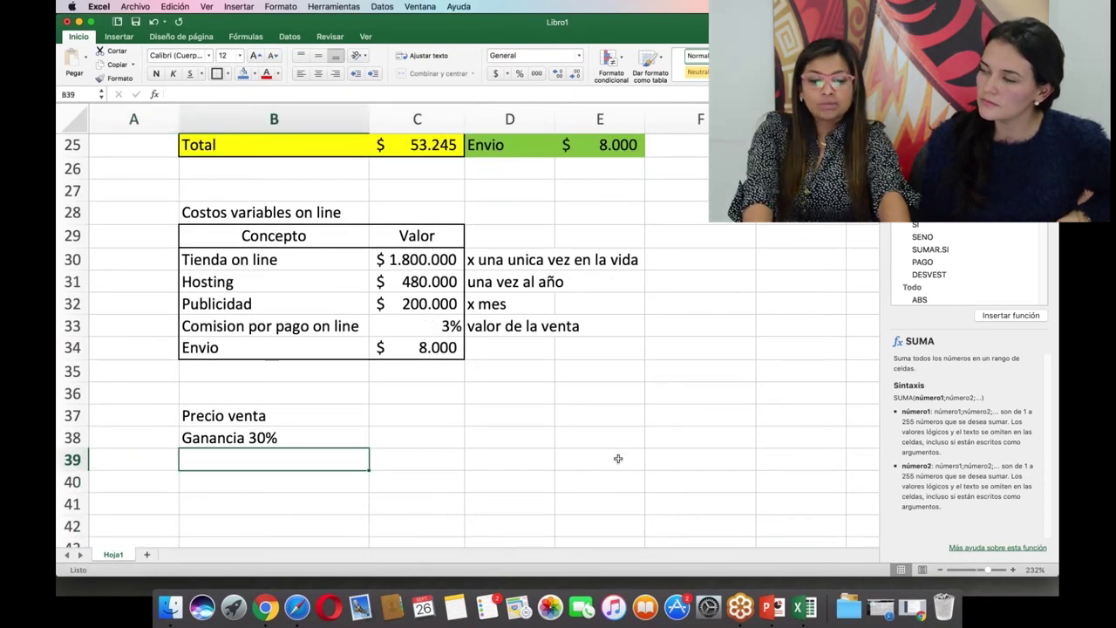
text(Costo de )
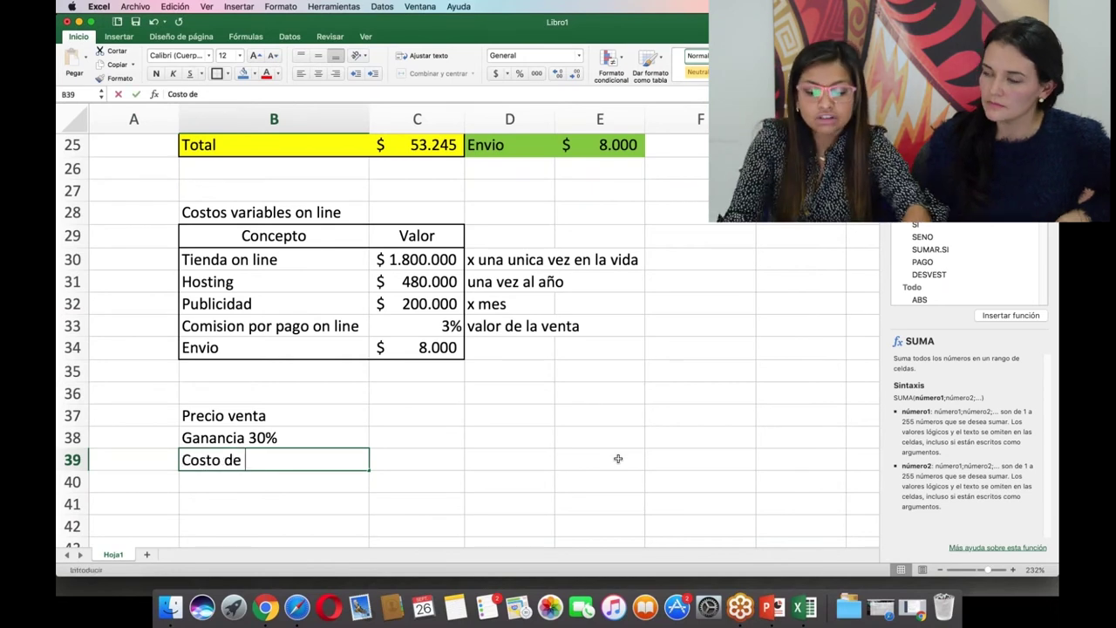
text(prudccion)
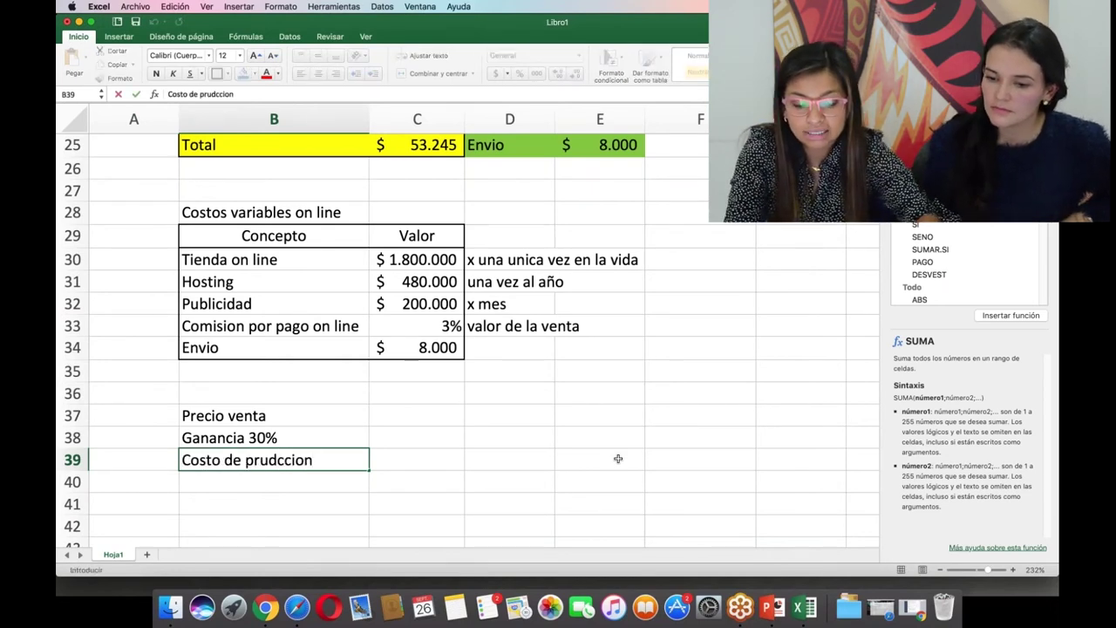
key(BackSpace)
key(BackSpace)
key(BackSpace)
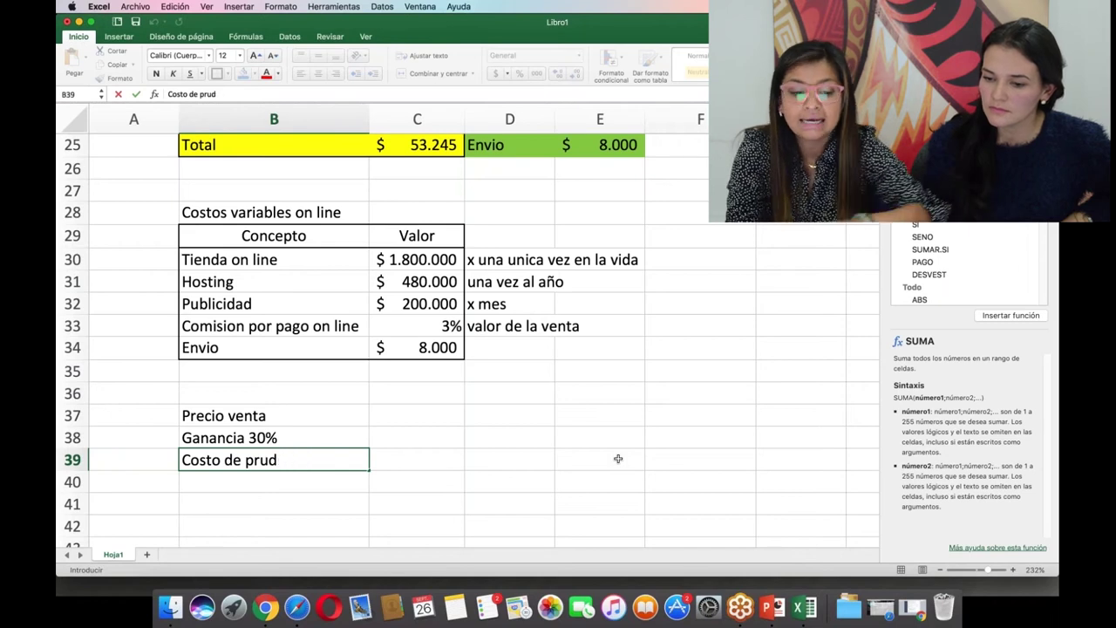
key(BackSpace)
key(BackSpace)
text(odu)
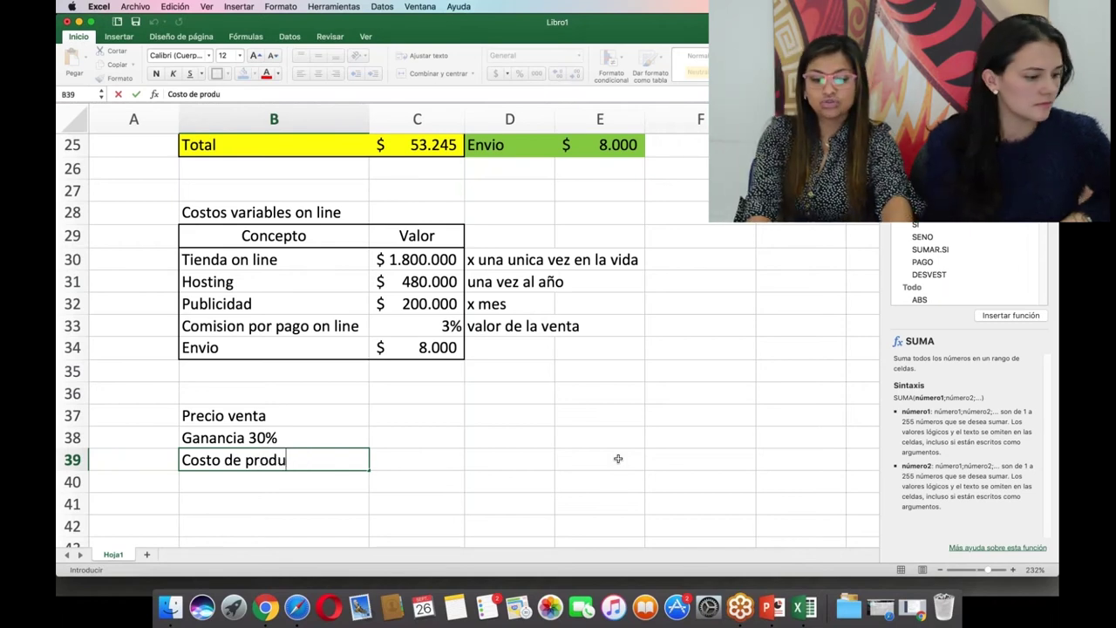
text(ccion)
key(Up)
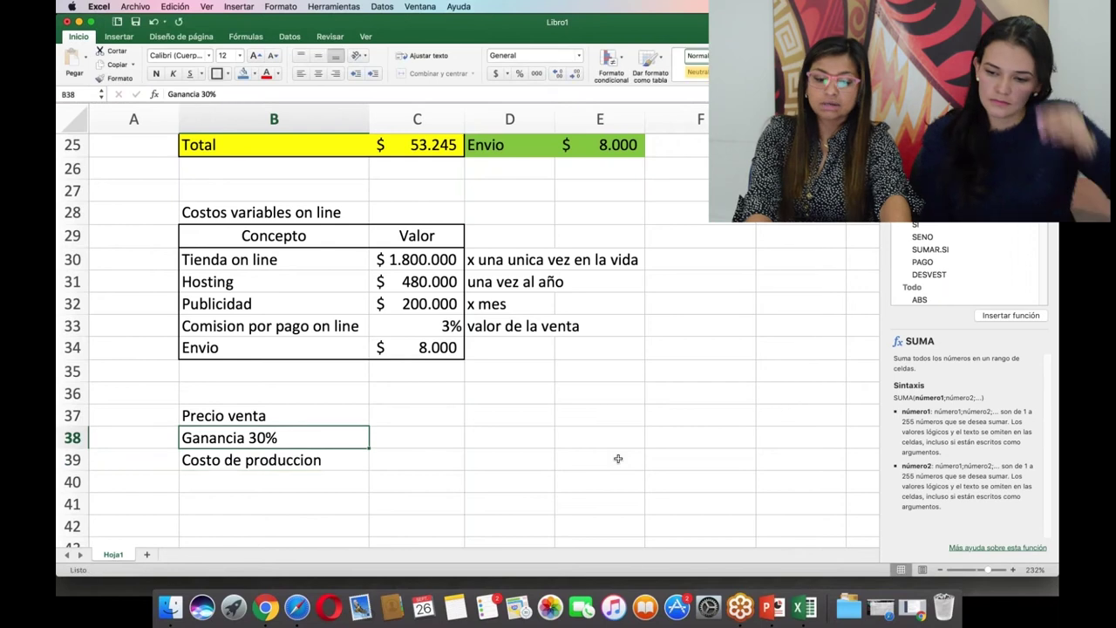
Select the value cell C39 beside Costo de produccion and examine the Total of the first cost table.
key(Right)
key(Down)
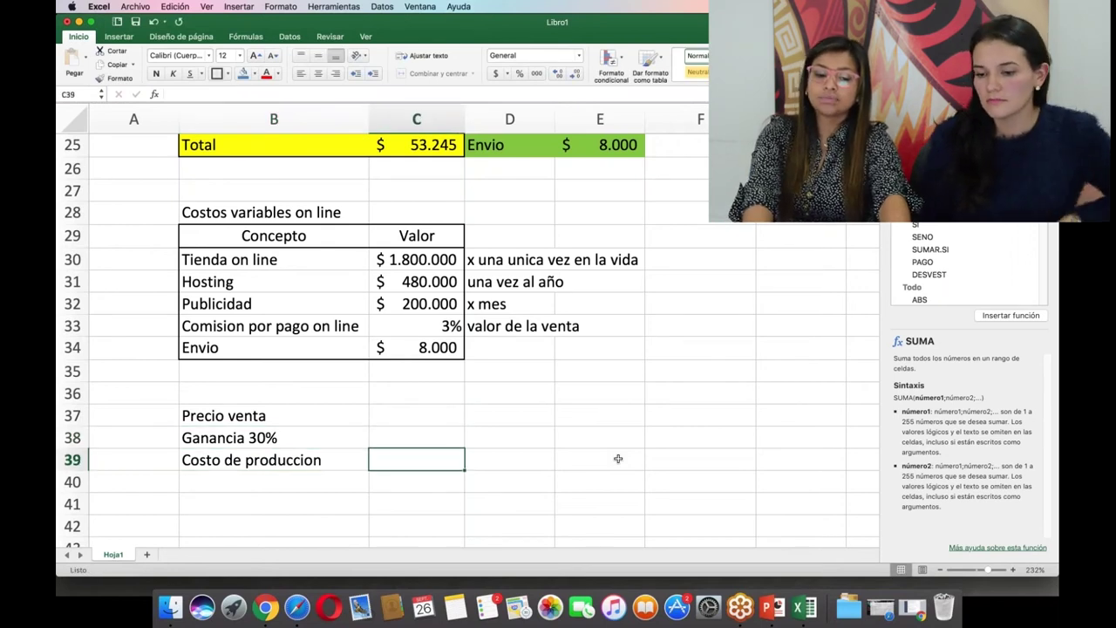
scroll(622, 425, down, 4)
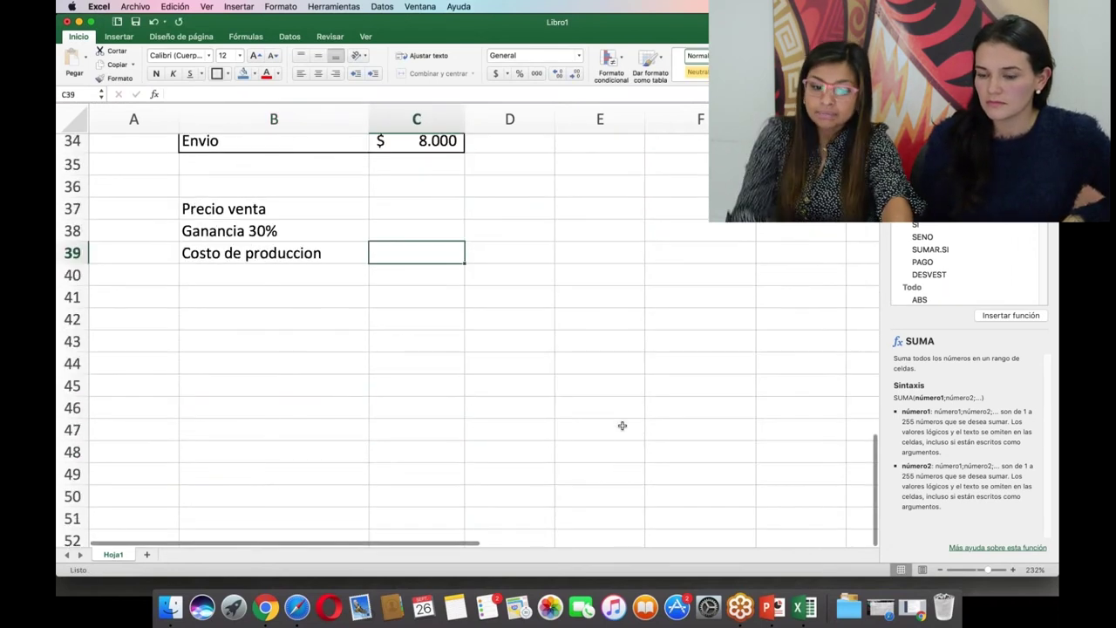
scroll(622, 425, up, 6)
scroll(622, 425, right, 2)
scroll(622, 425, down, 2)
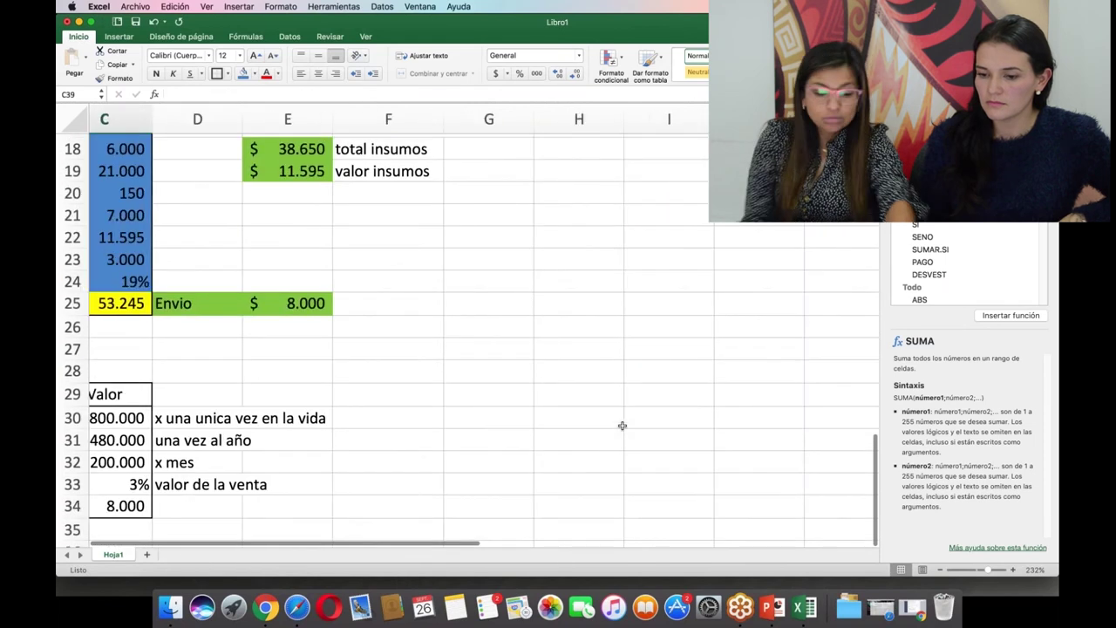
scroll(610, 453, left, 3)
key(Down)
key(Down)
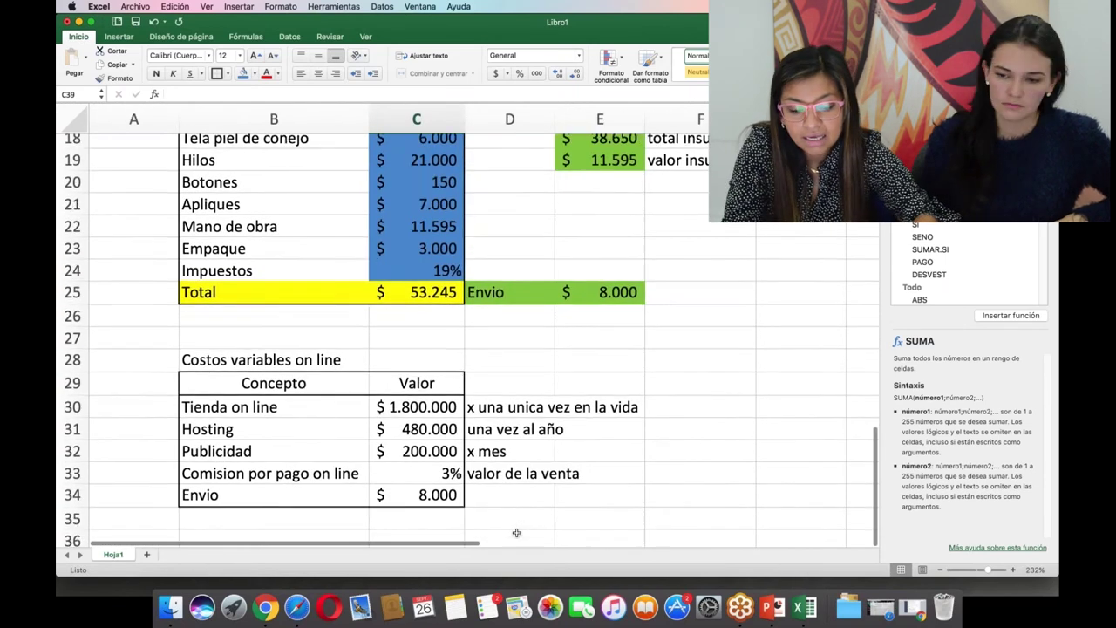
key(Up)
key(Up)
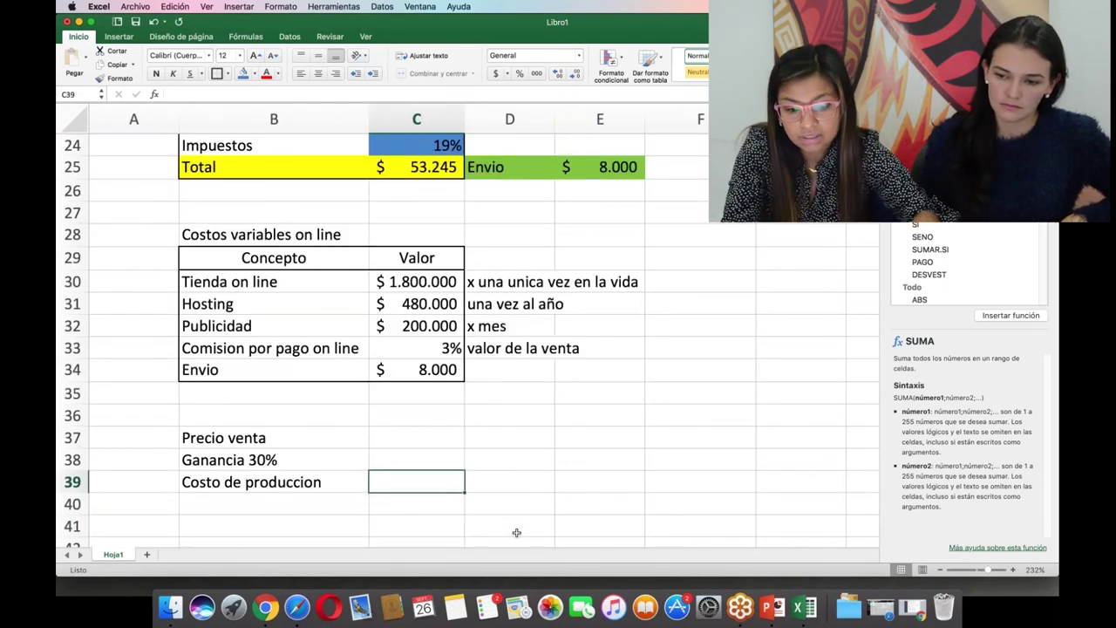
text(¿?^*)
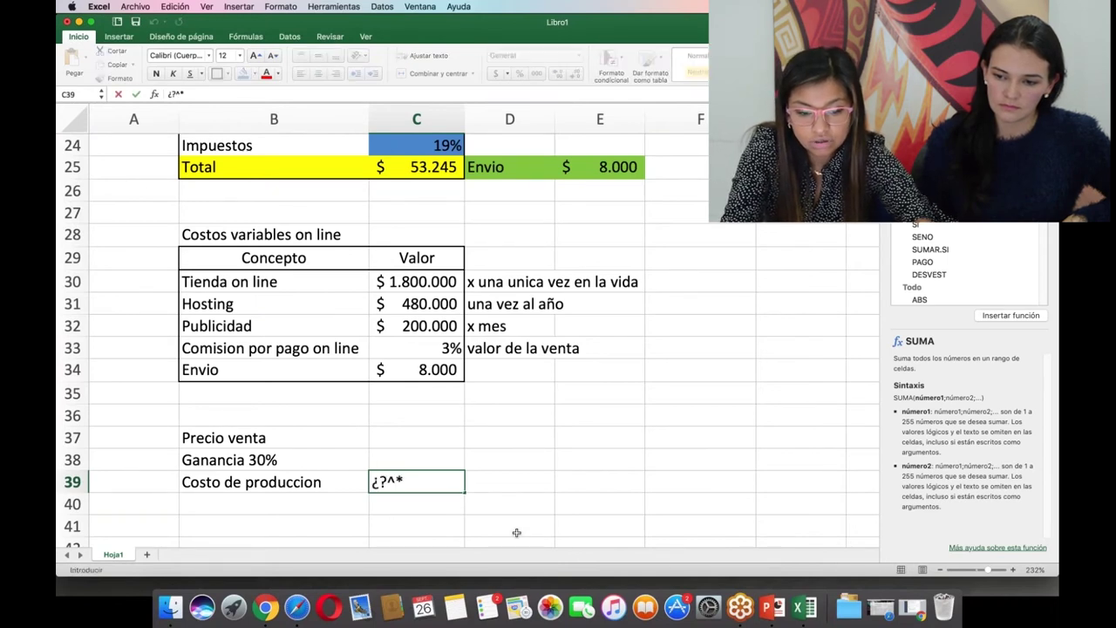
key(BackSpace)
key(BackSpace)
key(BackSpace)
text()(/&%)
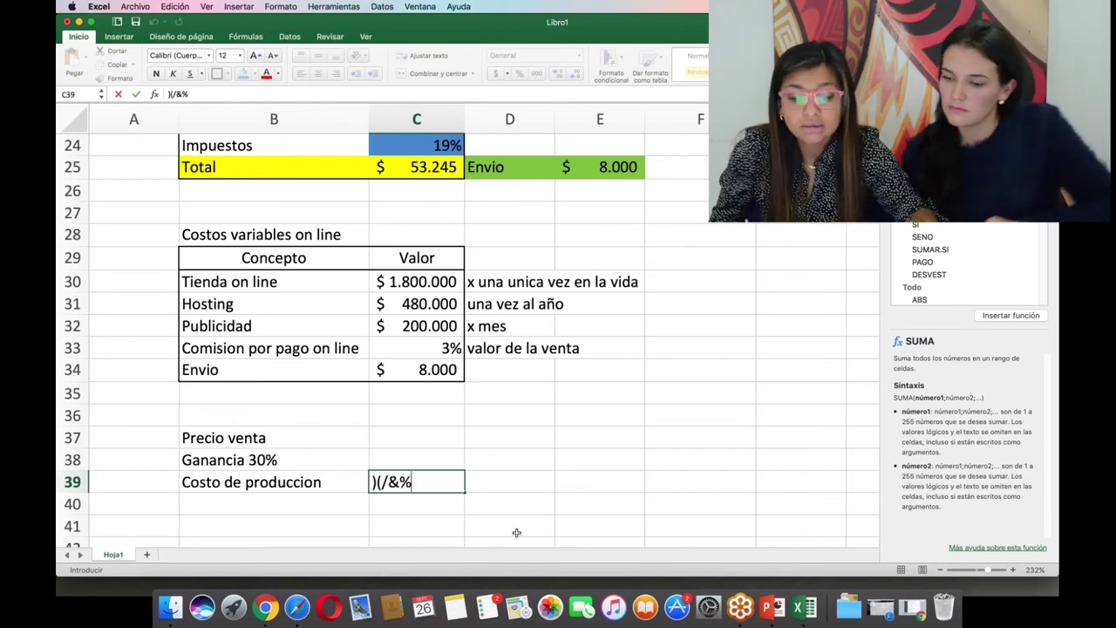
text($·"¨^*)
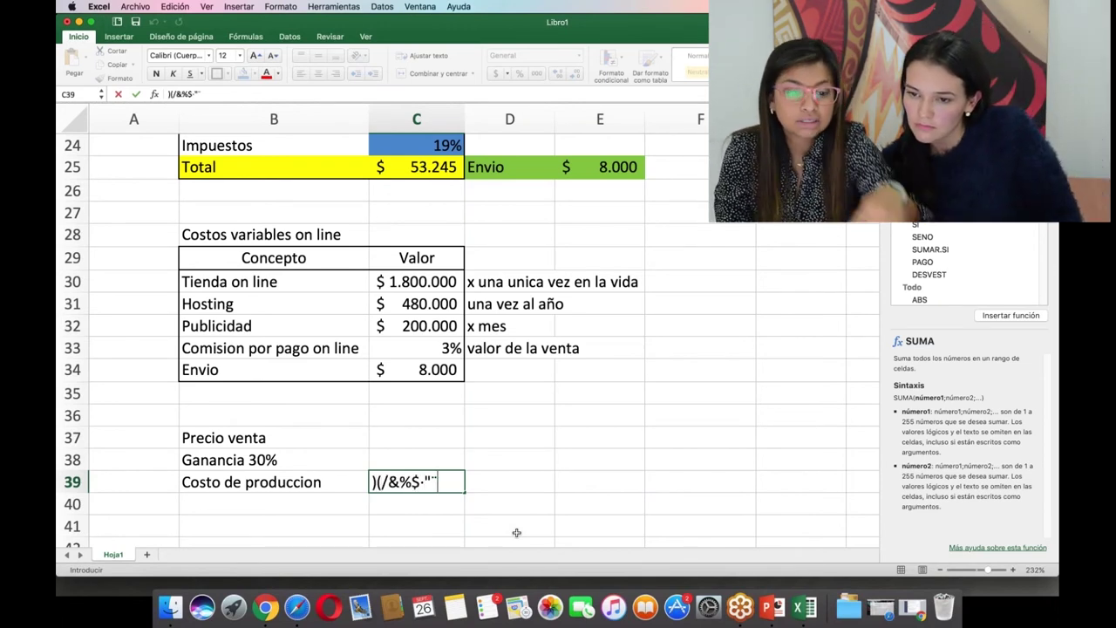
key(BackSpace)
key(BackSpace)
key(BackSpace)
key(BackSpace)
key(BackSpace)
key(BackSpace)
key(BackSpace)
key(BackSpace)
key(BackSpace)
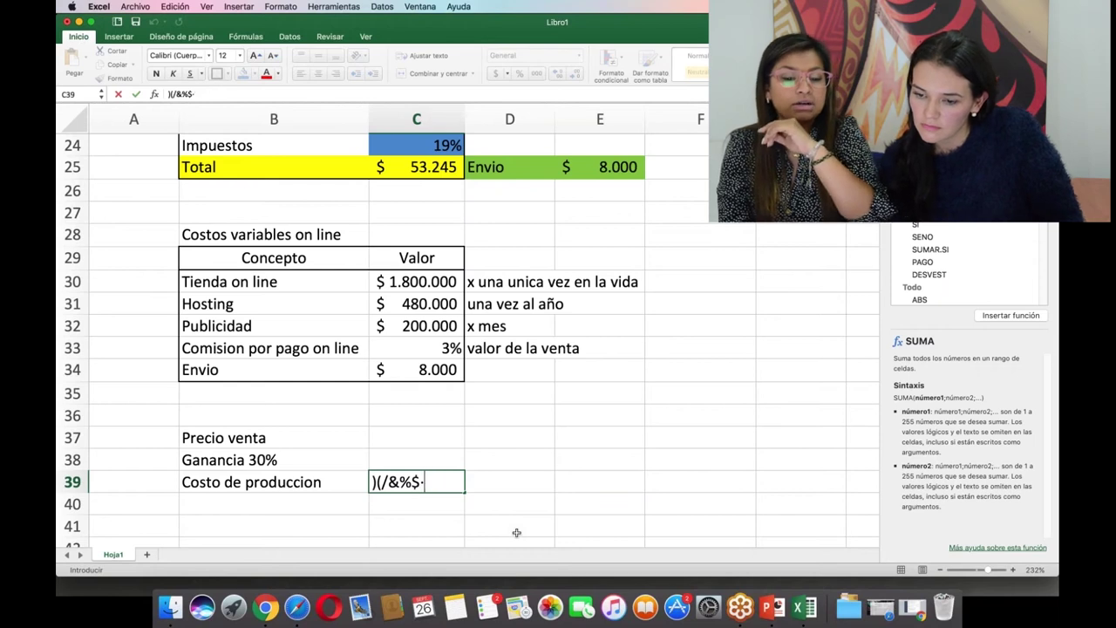
Enter 53245 as the Costo de produccion value in cell C39 and apply the currency accounting format.
text(532)
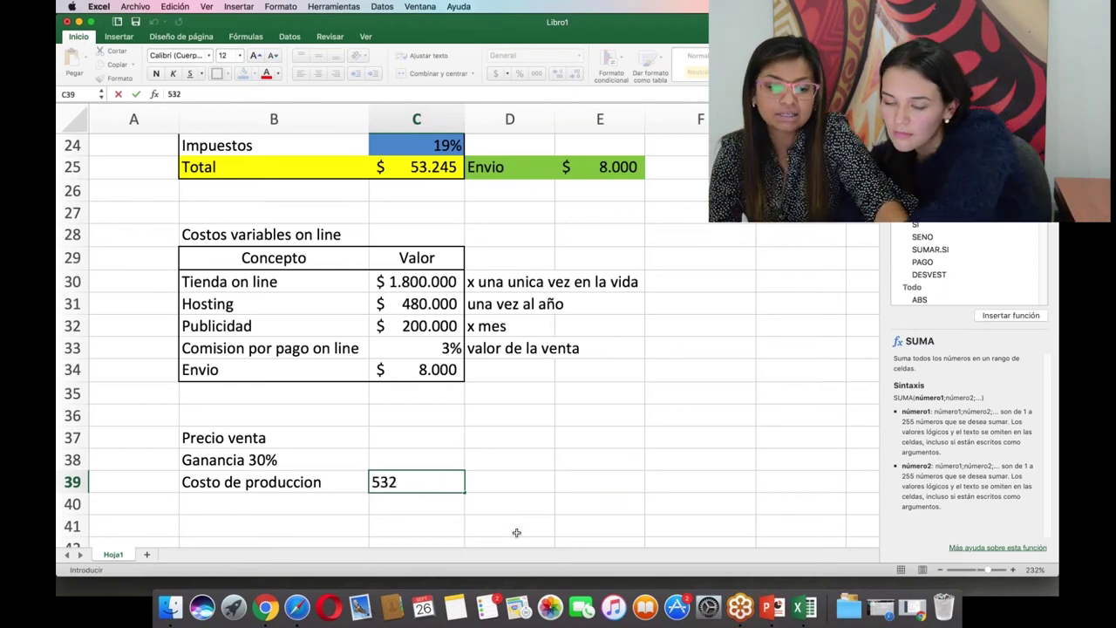
text(45)
key(Return)
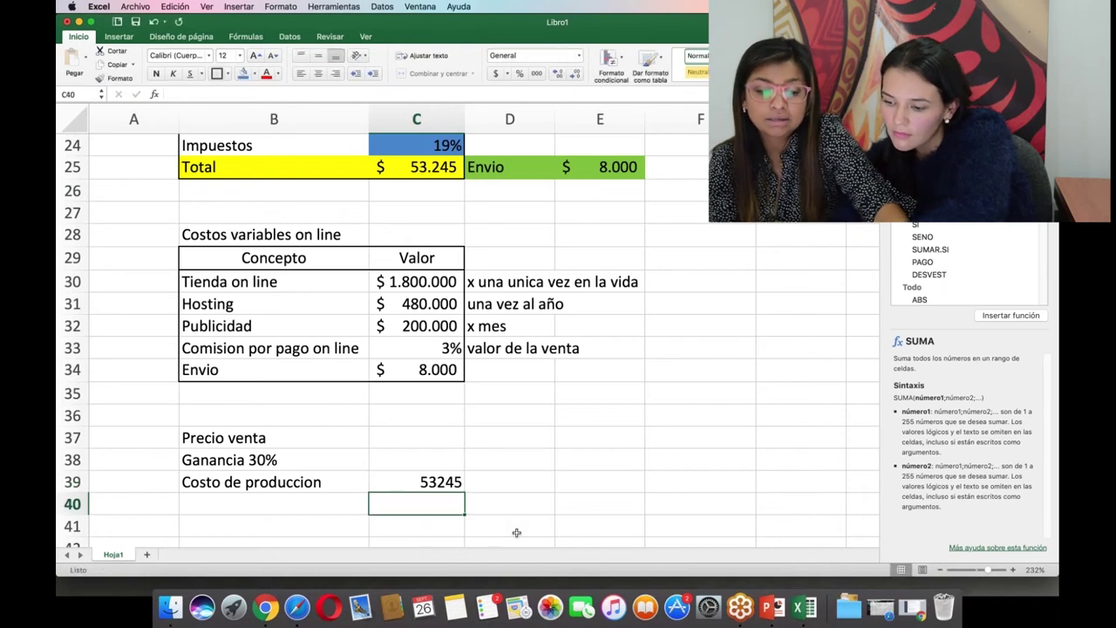
key(Up)
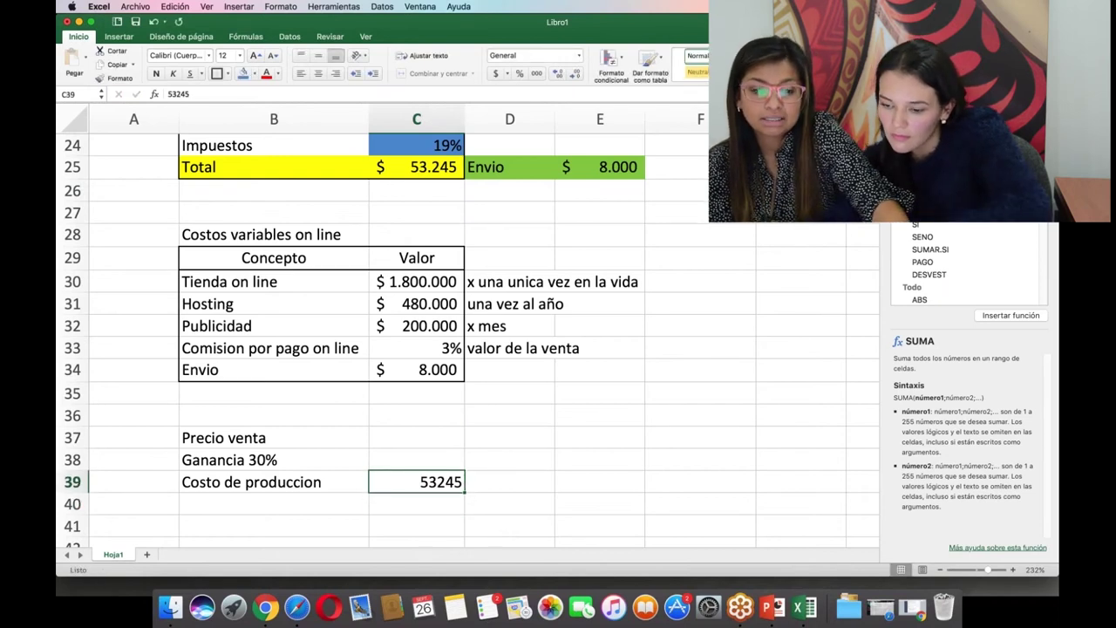
click(496, 74)
drag(401, 493, 273, 507)
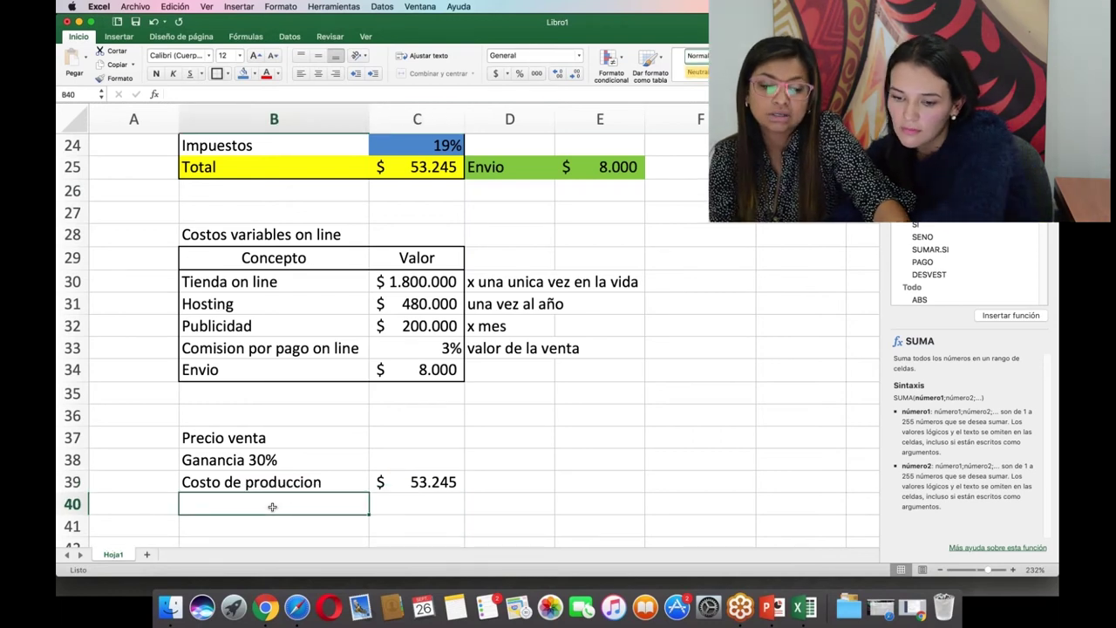
click(417, 506)
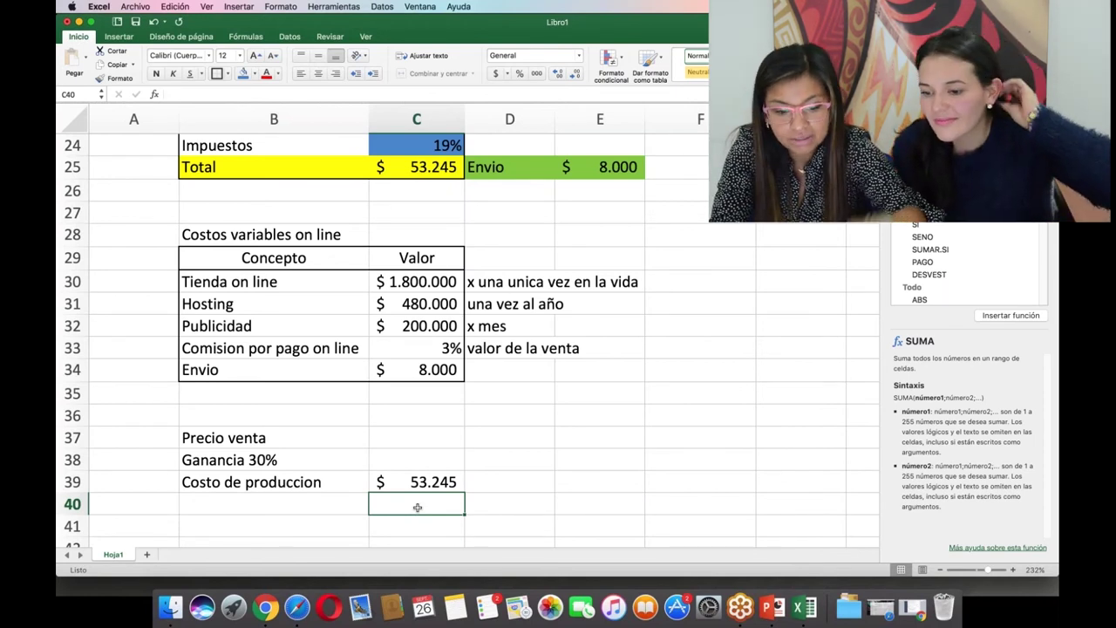
text(+)
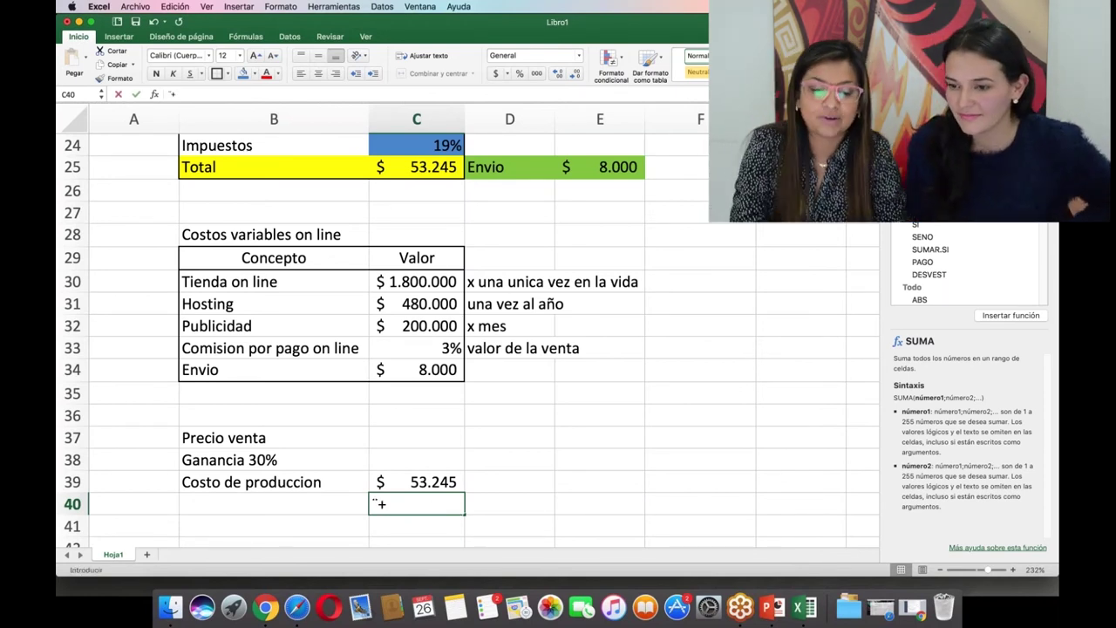
key(Escape)
key(Left)
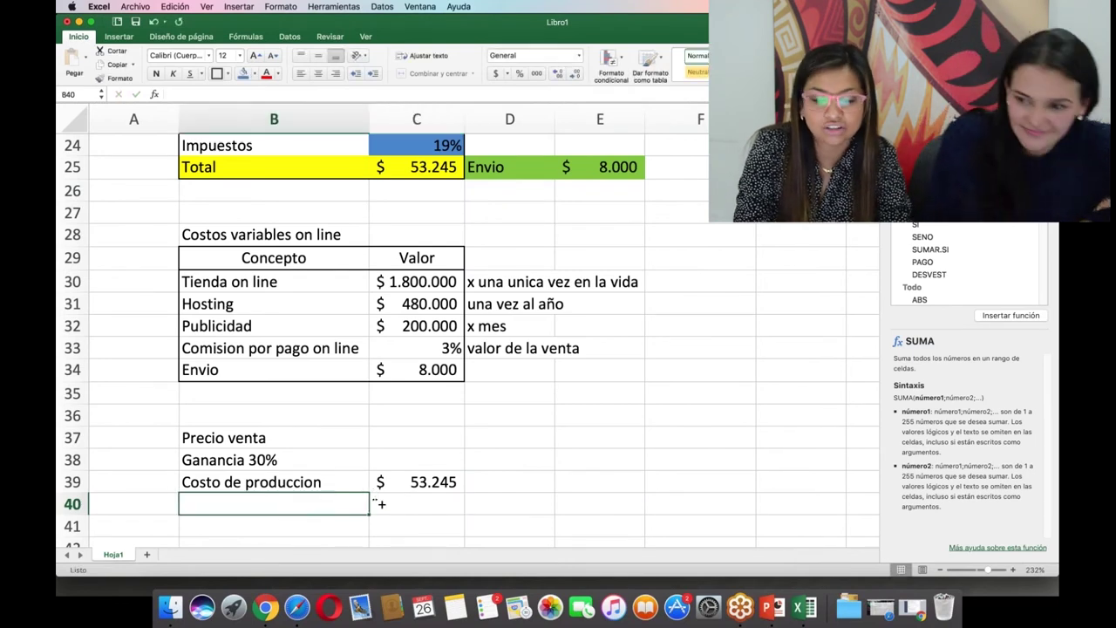
click(379, 503)
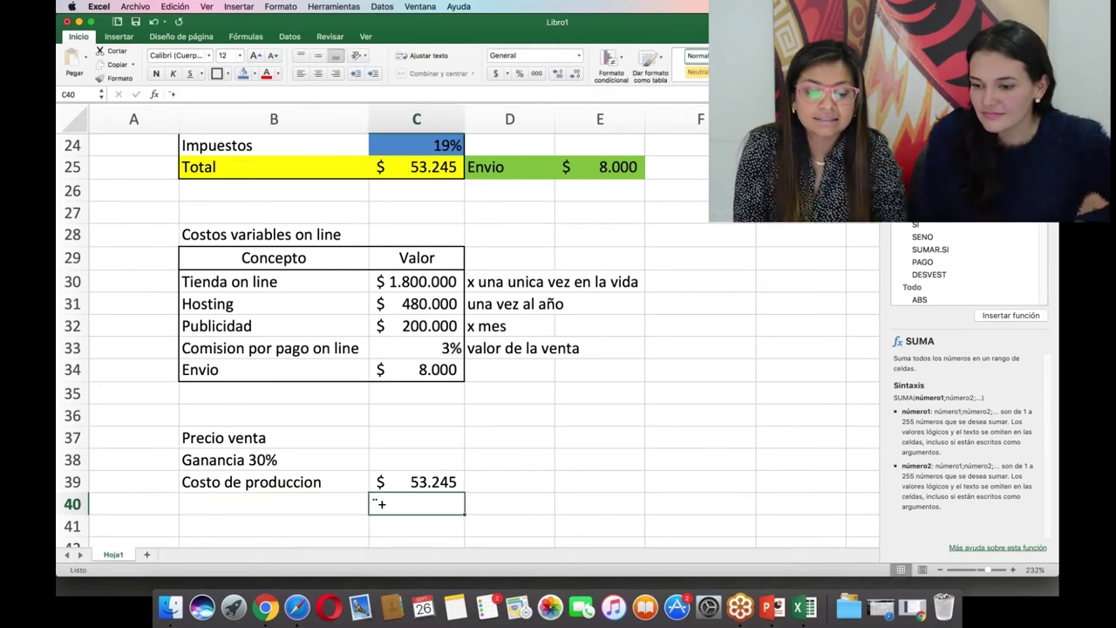
Replace the content of cell C40, below the Costo de produccion value, with the formula =C39.
click(174, 91)
text(=)
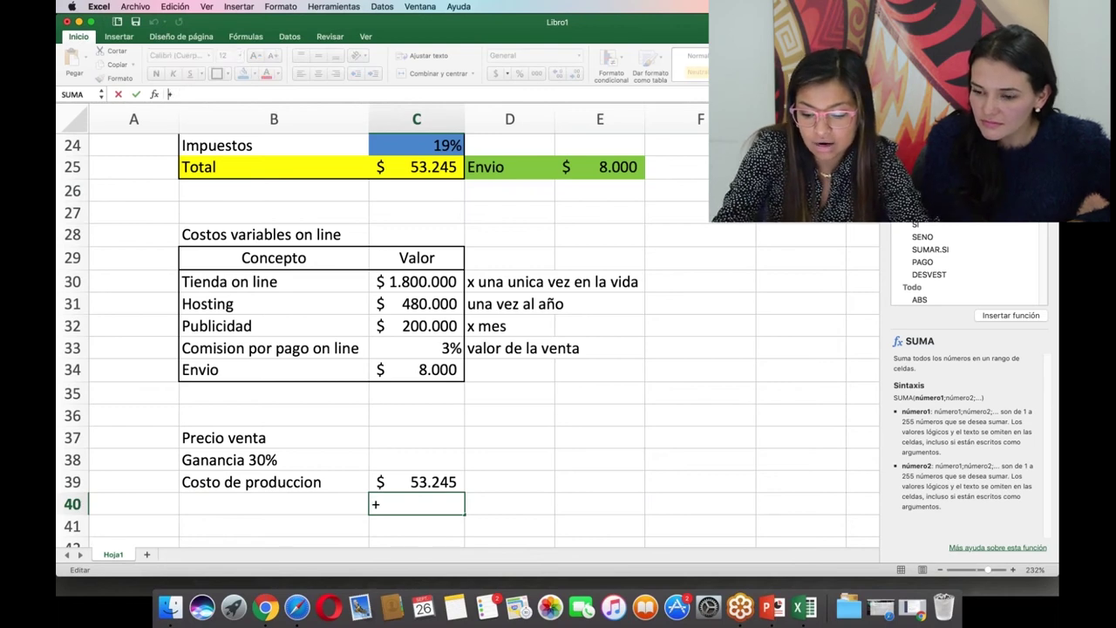
click(418, 481)
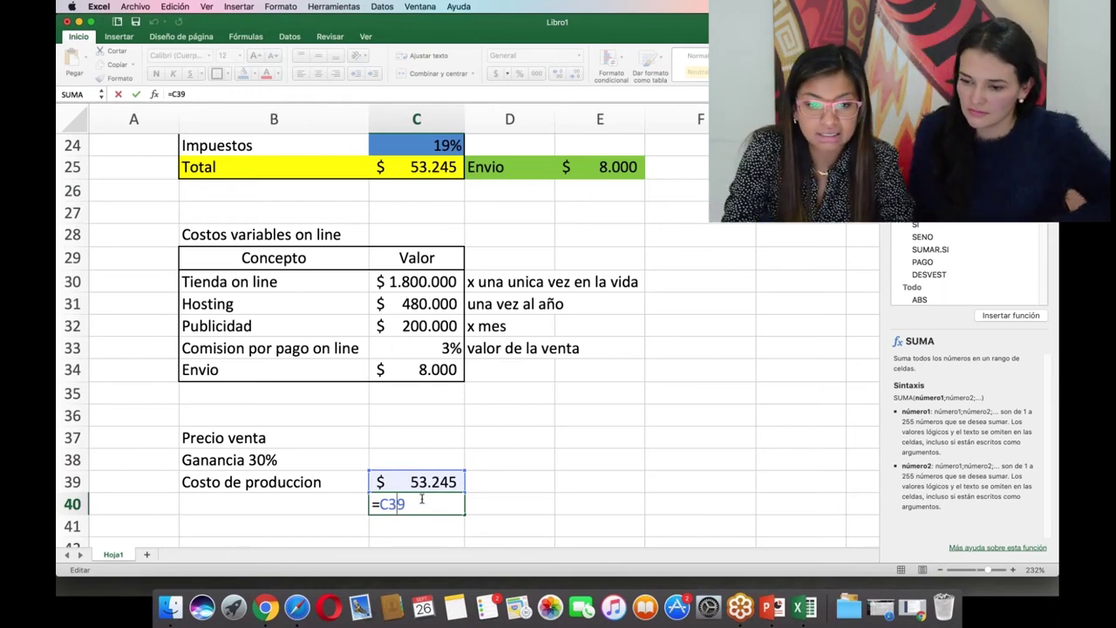
key(Return)
text(+)
key(Escape)
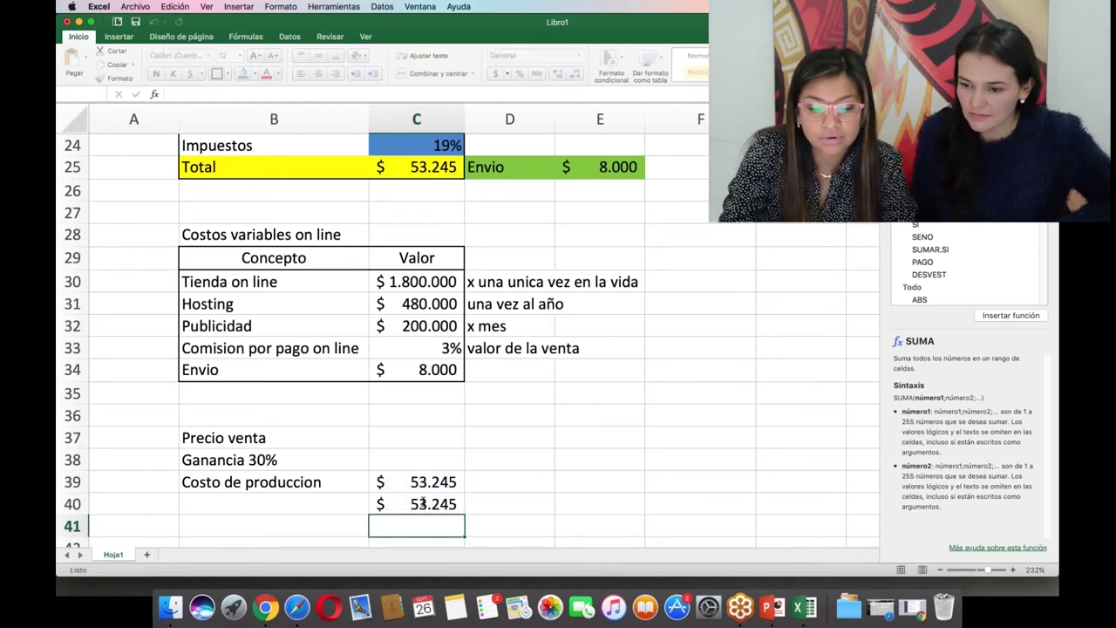
Extend the formula in cell C40 to =C39*30% to calculate the profit on the production cost.
click(422, 503)
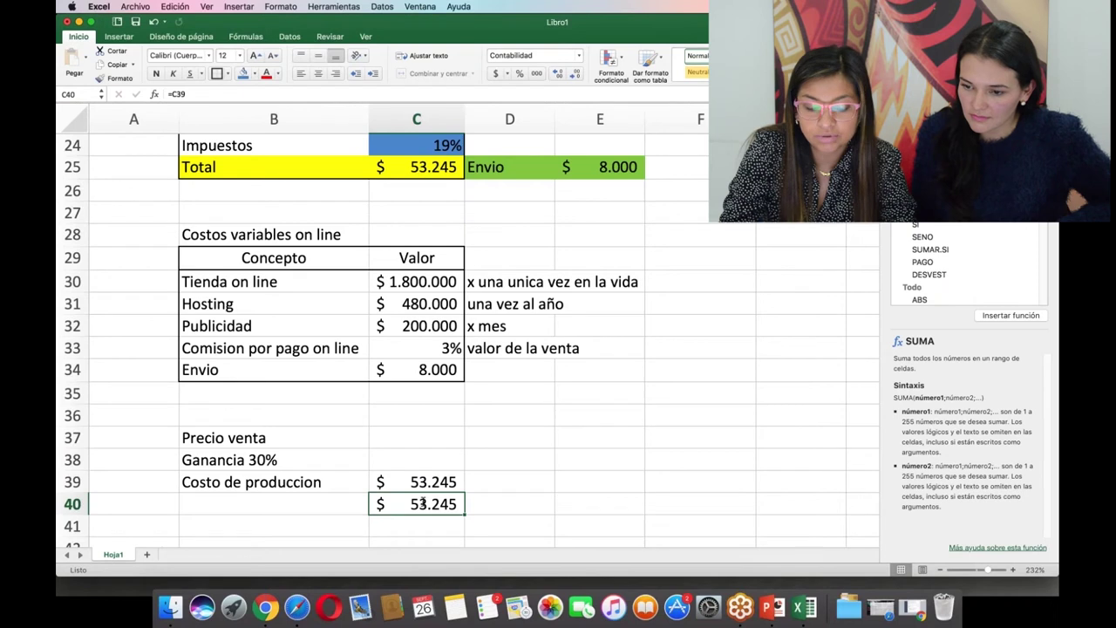
click(256, 94)
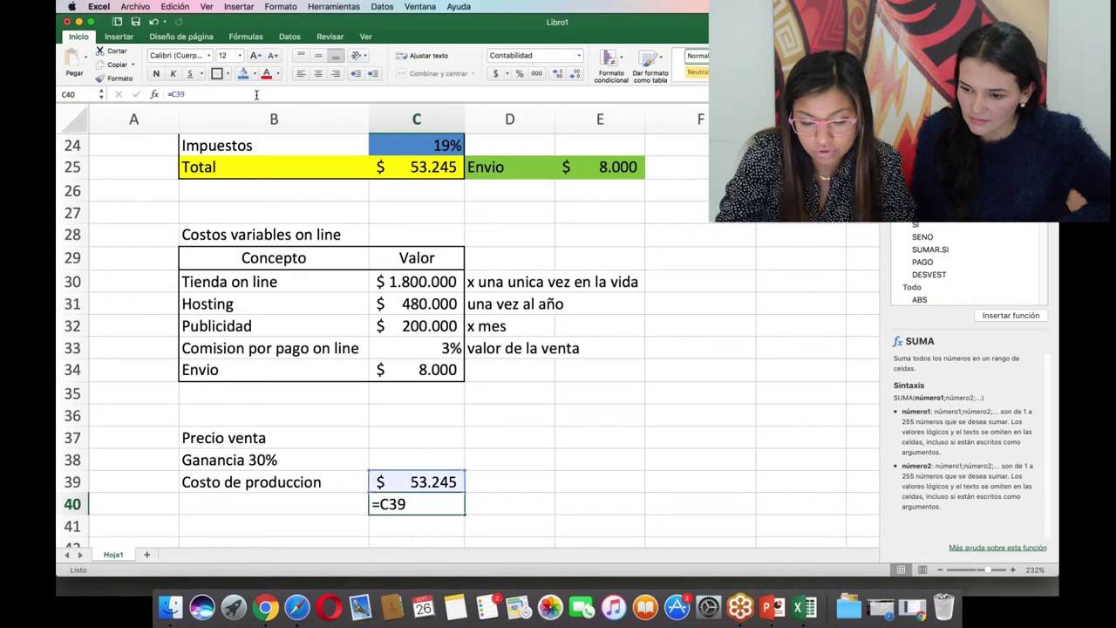
text(+)
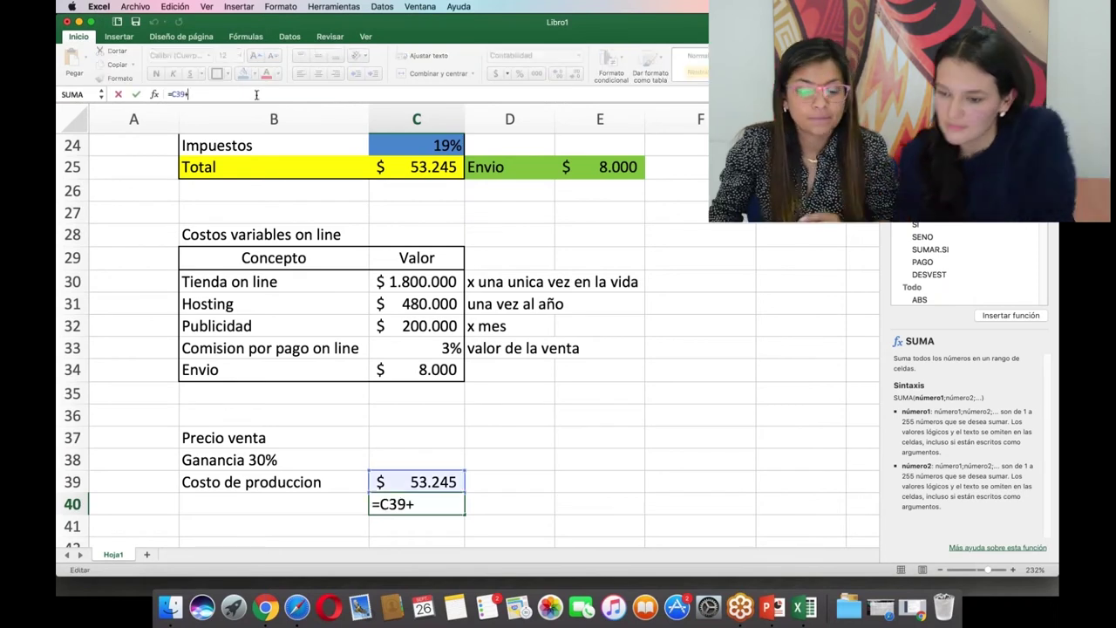
key(BackSpace)
text(*)
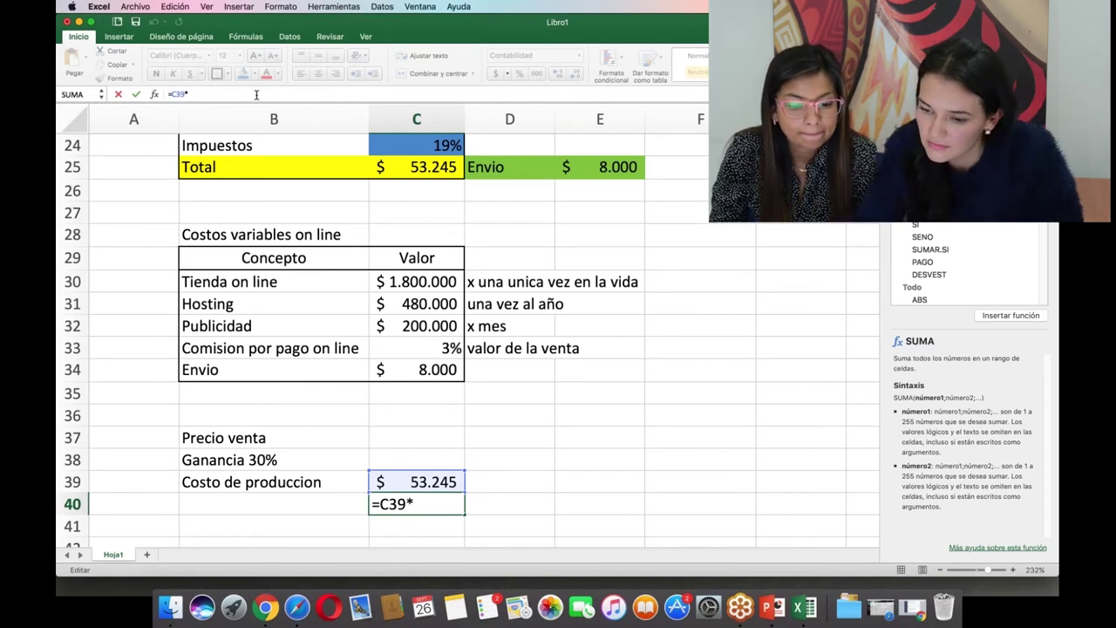
text(30%)
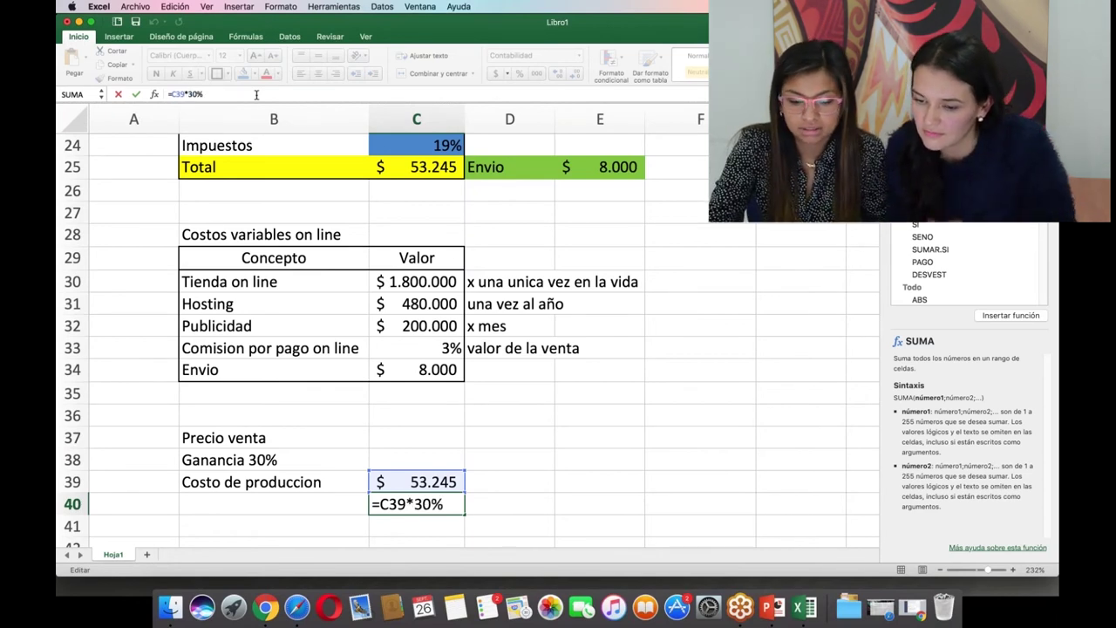
key(Return)
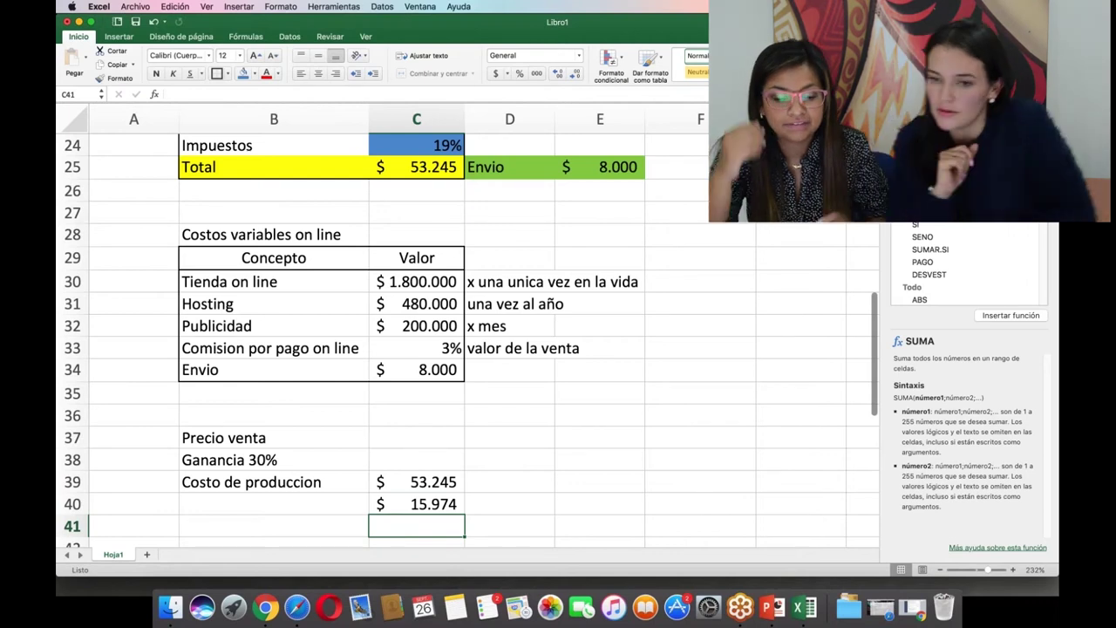
Sum the production cost and profit in cell C41 with =SUMA(C39:C40) and fill that cell yellow.
key(super+shift+t)
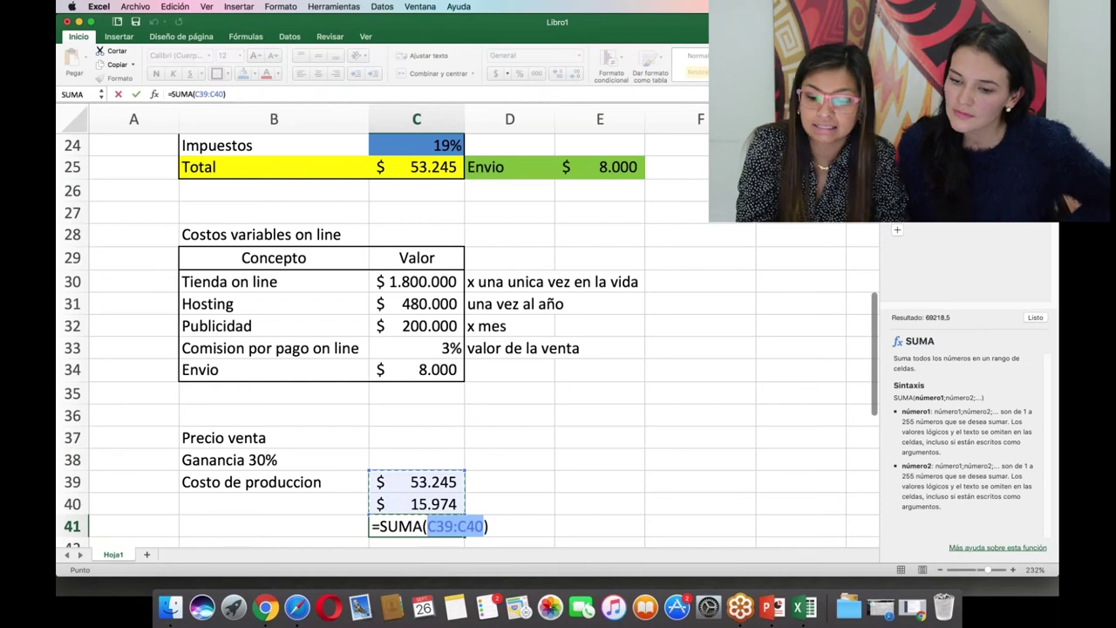
key(Return)
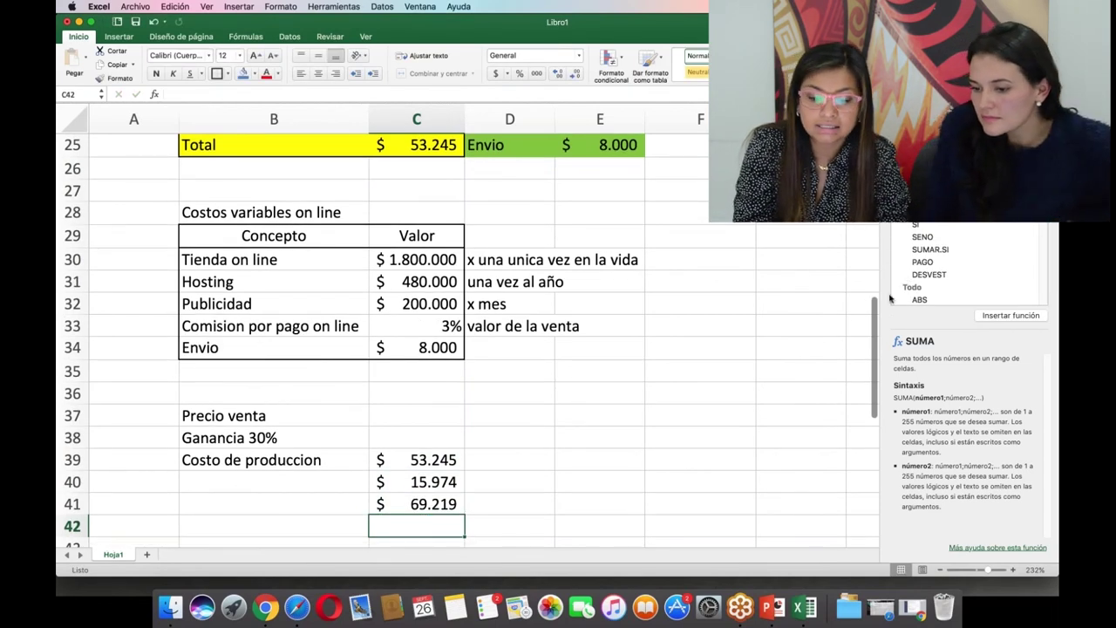
drag(874, 329, 875, 354)
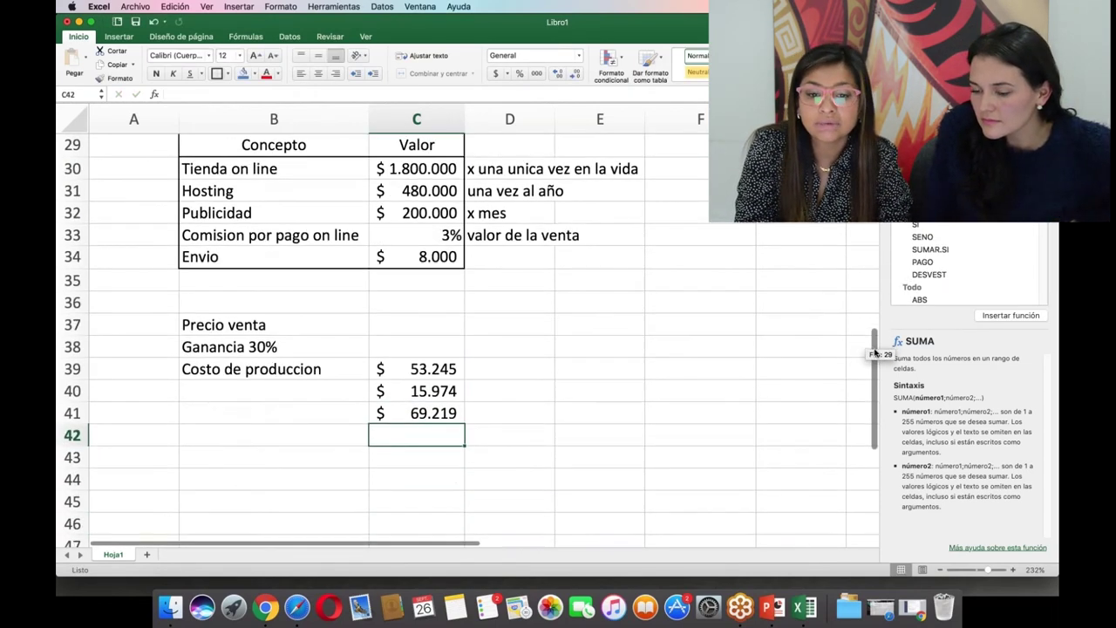
click(431, 413)
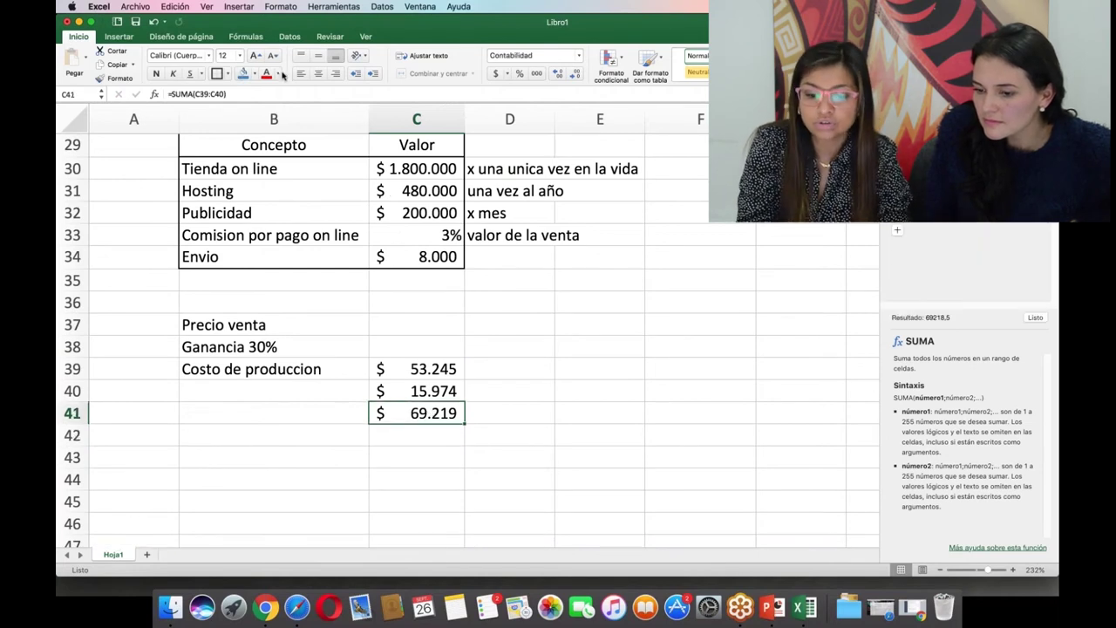
click(254, 75)
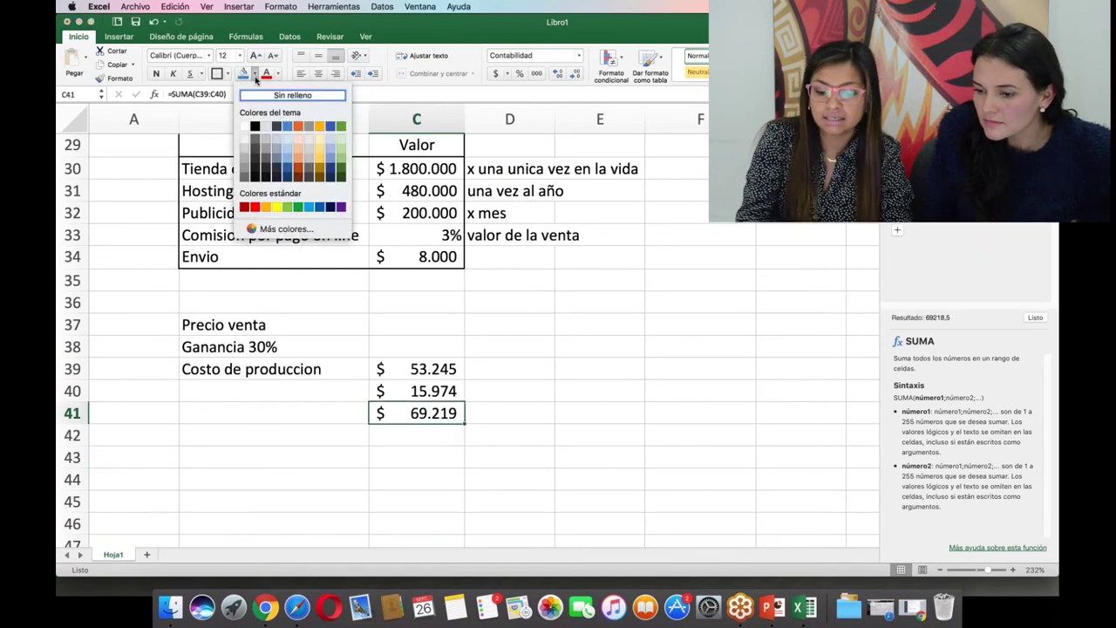
click(276, 207)
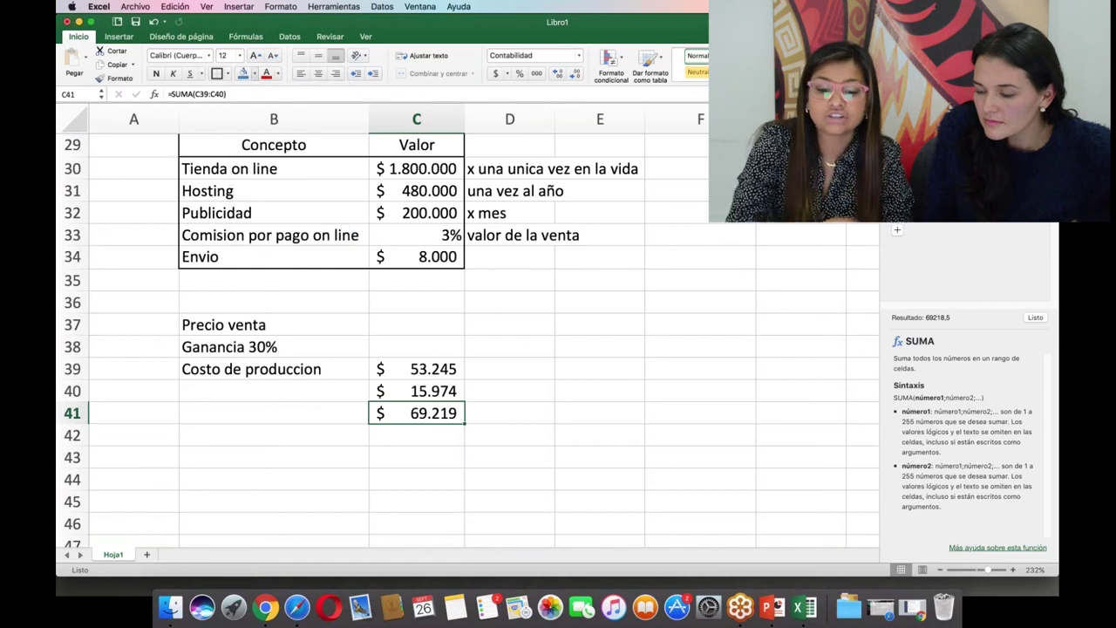
Enter the label precio venta in cell D41, beside the yellow total.
click(504, 410)
text(precio venta)
key(Return)
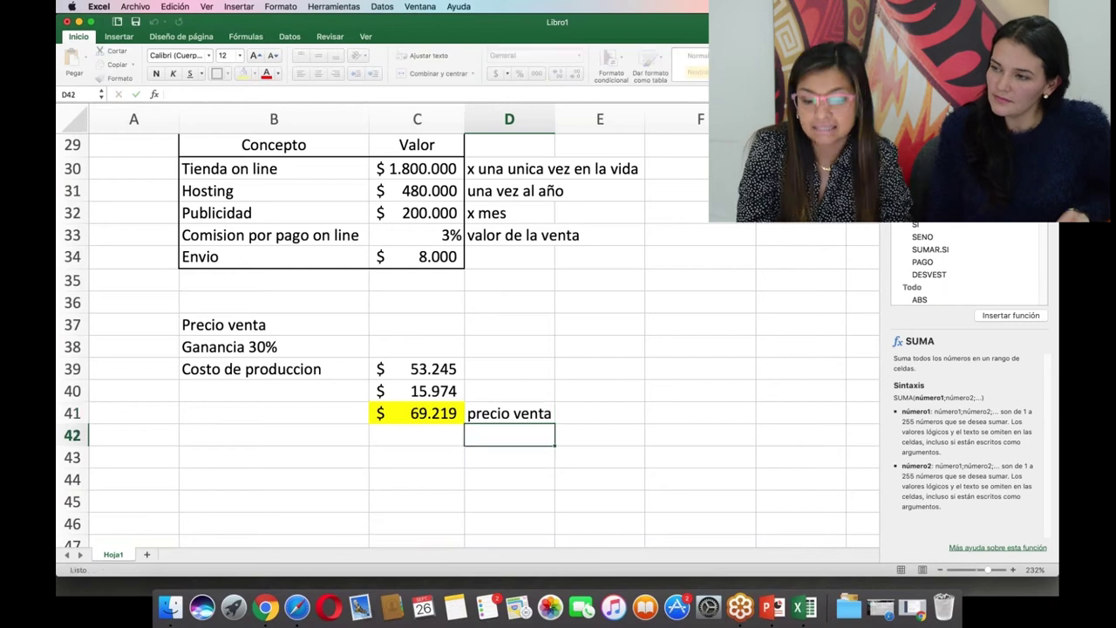
click(212, 455)
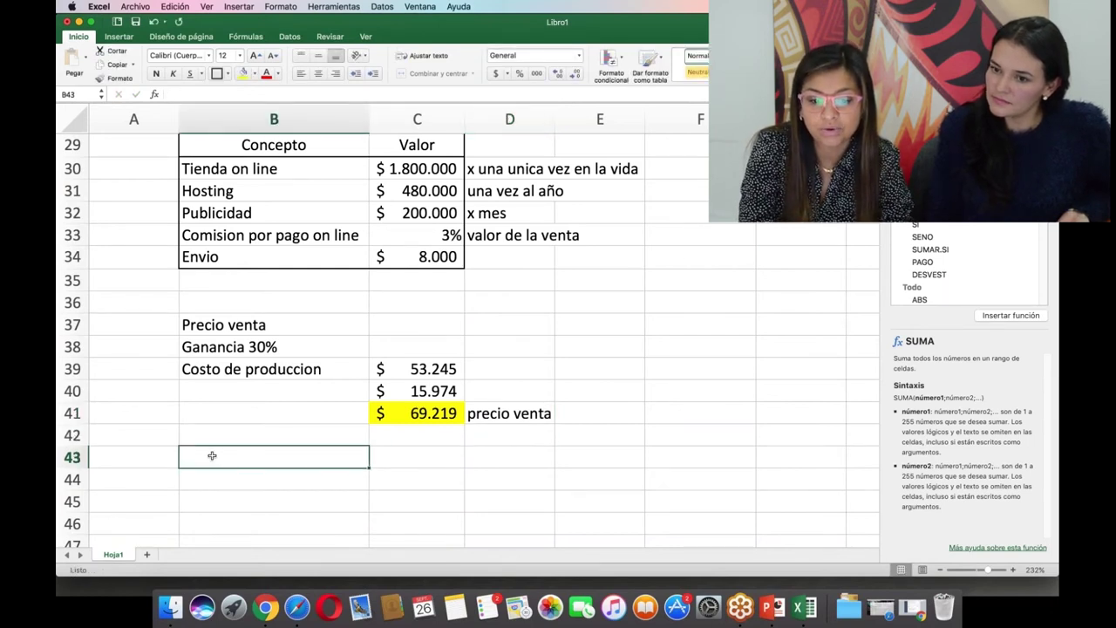
click(217, 472)
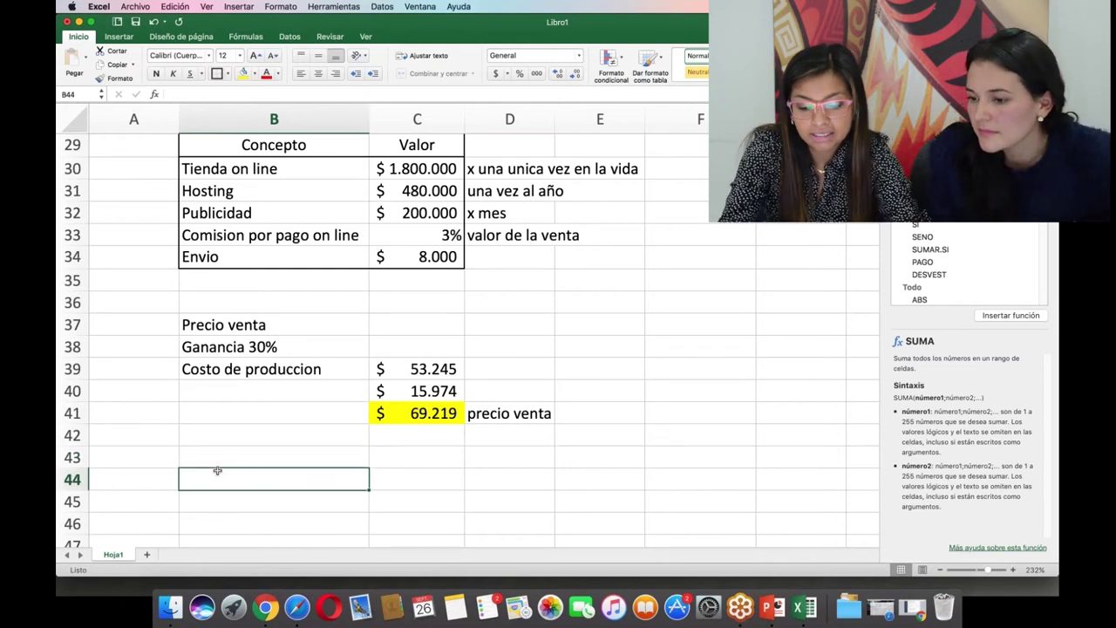
key(Up)
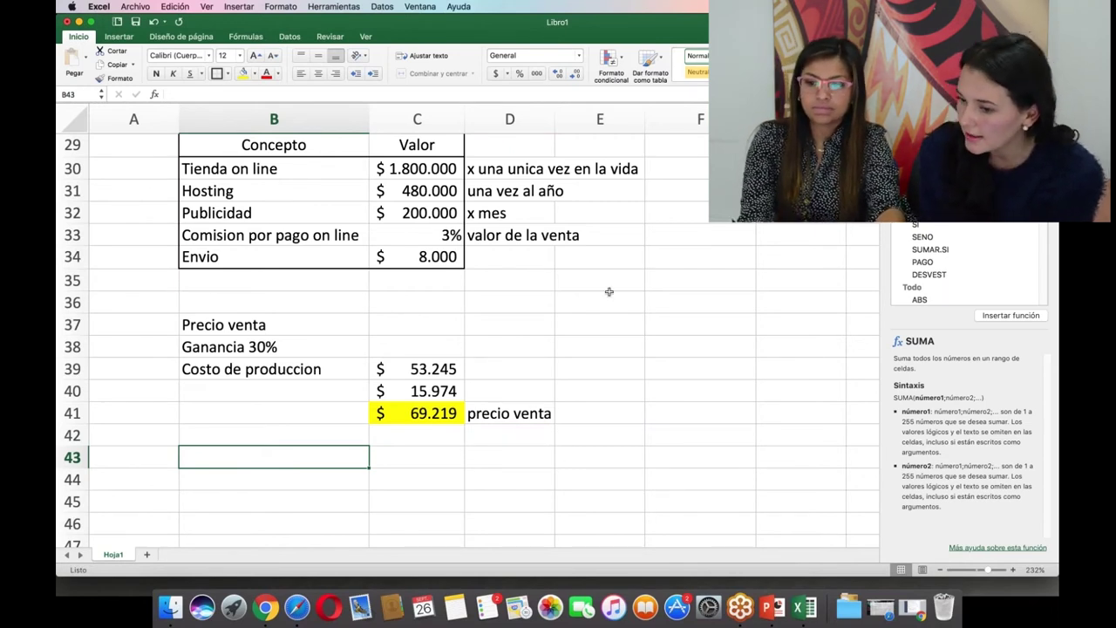
Review the Valor column upward from Envio in the online costs table to the Costos variables producción heading.
click(443, 266)
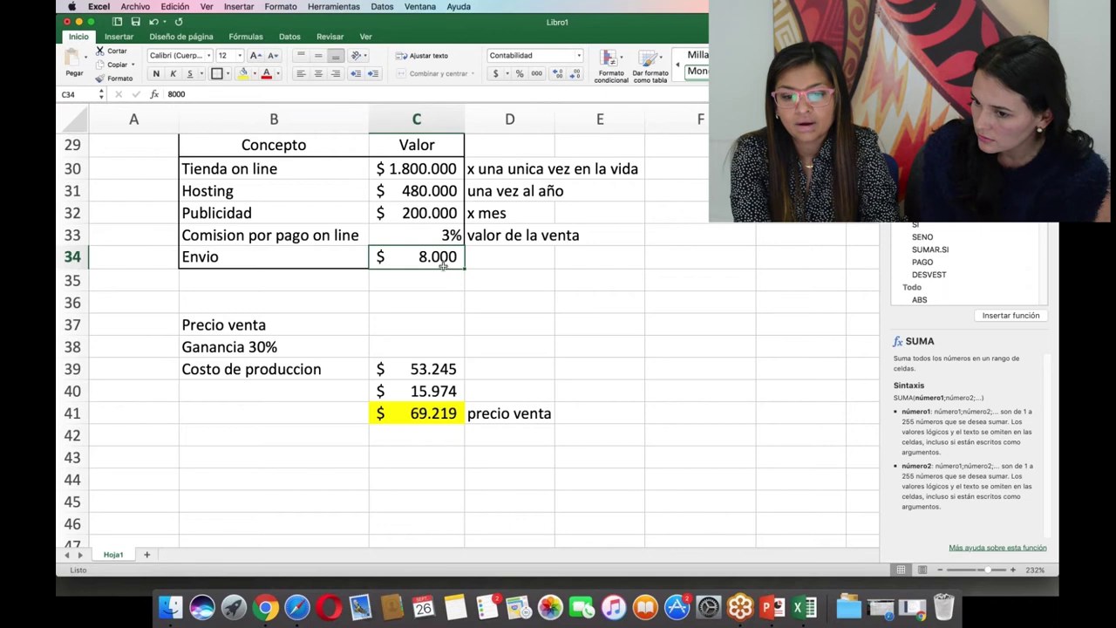
key(Up)
key(Up)
key(Up)
key(Up)
key(Up)
key(shift+Up)
key(shift+Up)
key(shift+Up)
key(shift+Up)
key(shift+Up)
key(shift+Up)
key(shift+Up)
key(shift+Up)
key(shift+Up)
key(shift+Up)
key(shift+Up)
key(shift+Up)
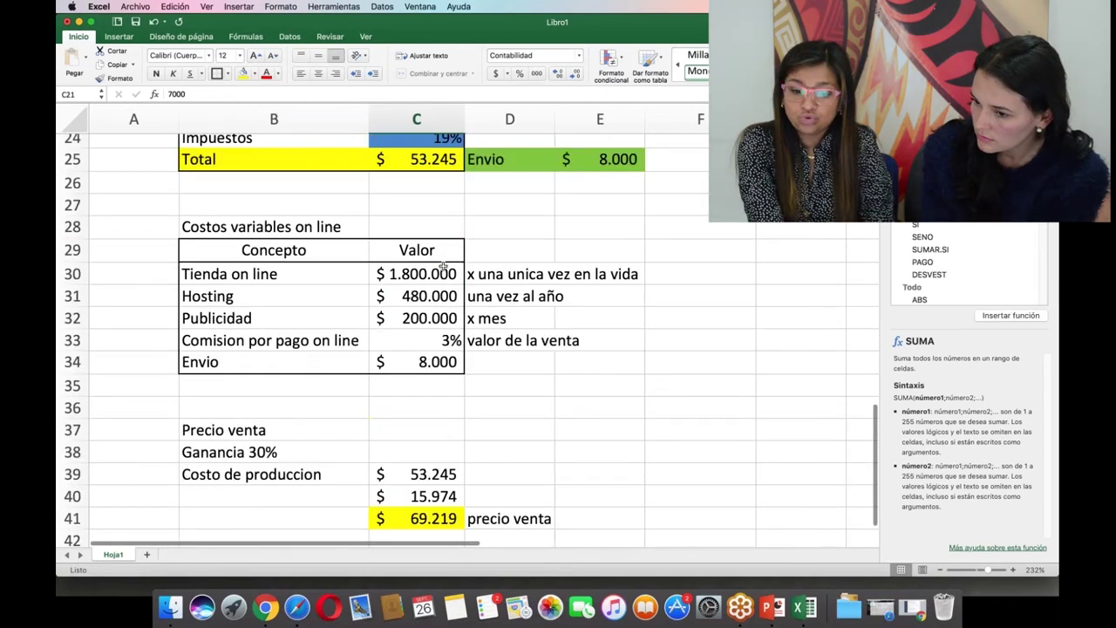
key(Up)
key(Up)
key(Up)
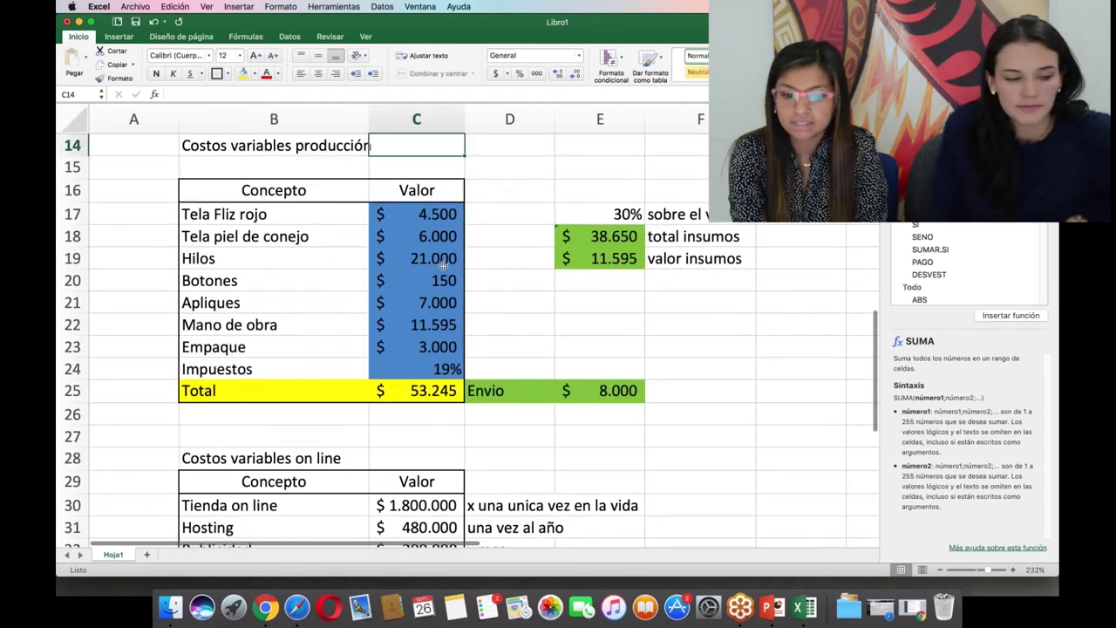
Examine the production cost values from Tela Fliz rojo down to the Total and its sum formula.
key(Down)
key(Down)
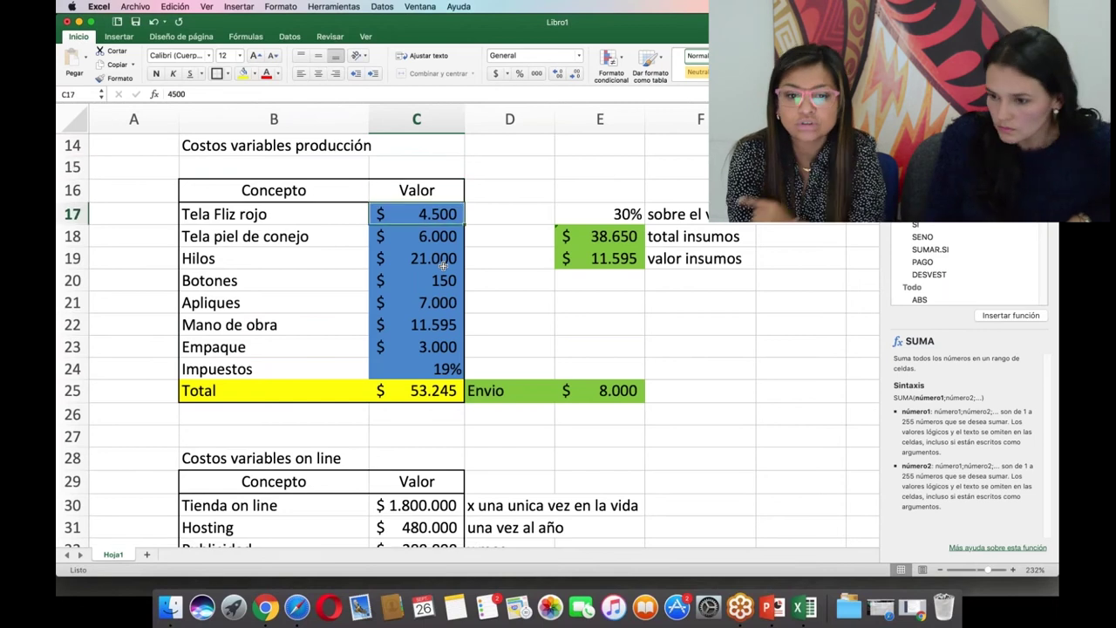
key(Up)
key(Up)
key(Down)
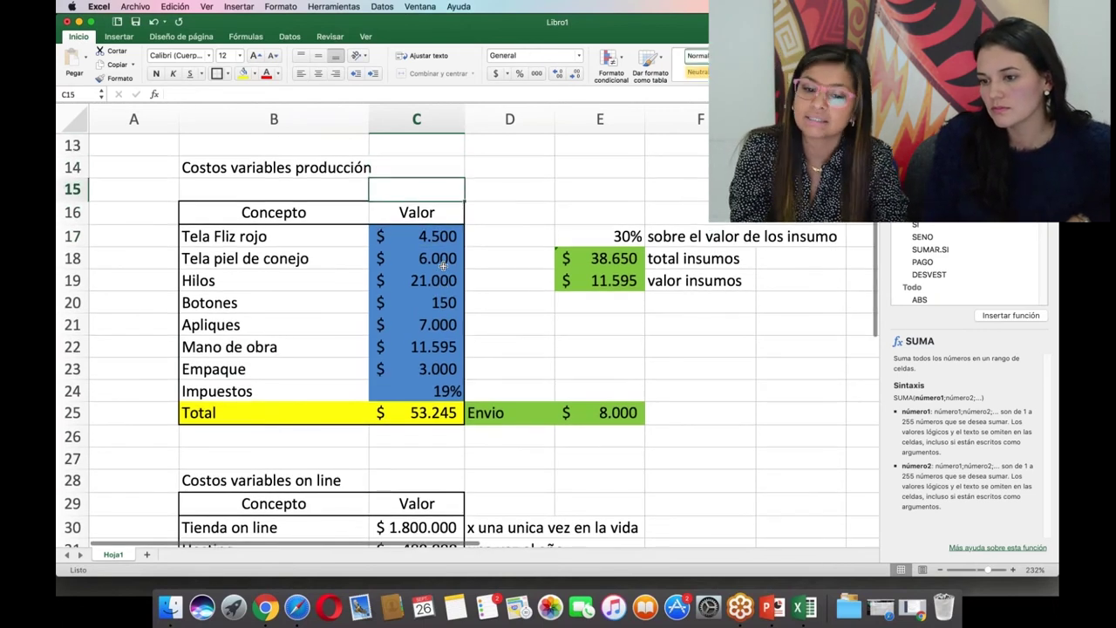
key(Down)
key(Down)
key(Down)
key(Down)
key(Down)
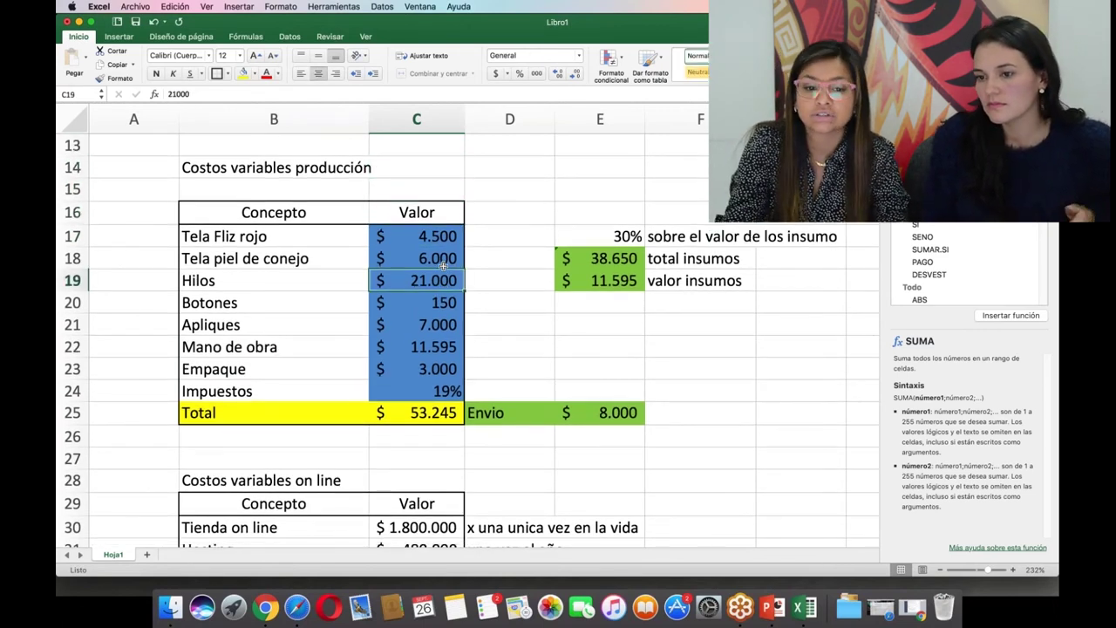
key(Down)
key(Down)
key(Down)
key(Down)
key(Down)
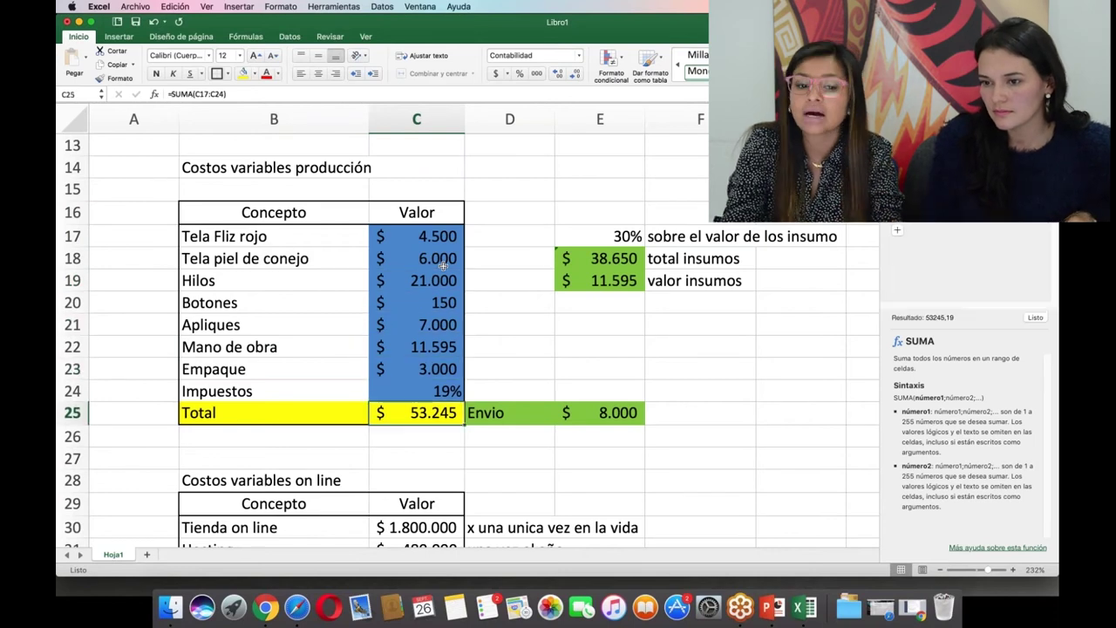
key(Up)
key(Right)
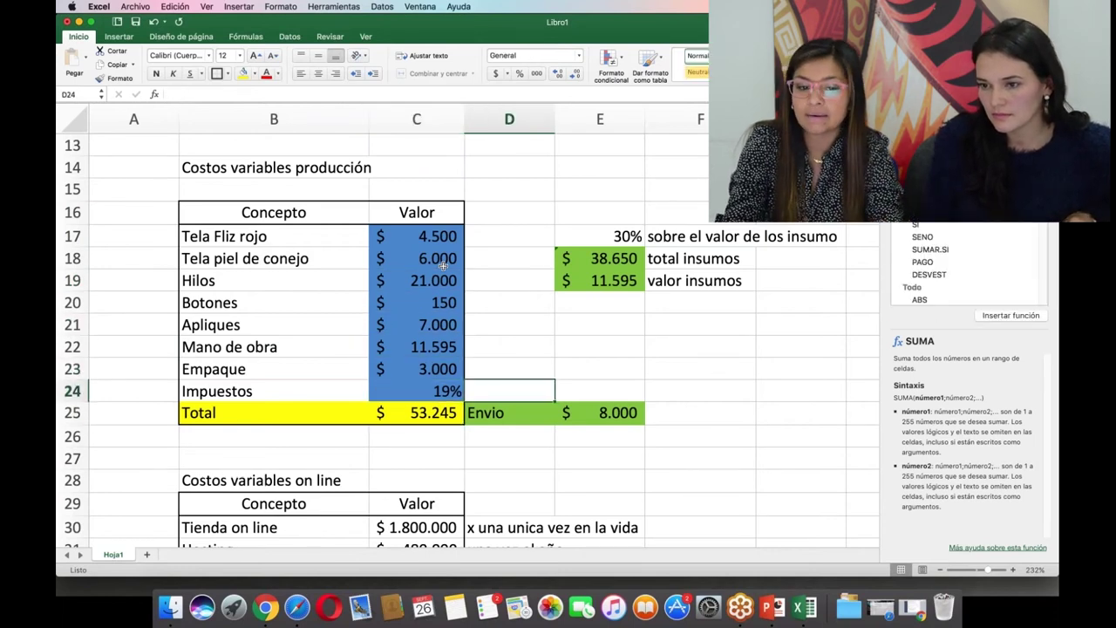
key(Up)
key(Up)
key(Up)
key(Up)
key(Up)
key(Up)
key(Up)
key(Up)
key(Down)
key(Down)
key(Down)
key(Down)
key(Down)
key(Down)
key(Down)
key(Down)
key(Down)
key(Down)
key(Down)
key(Down)
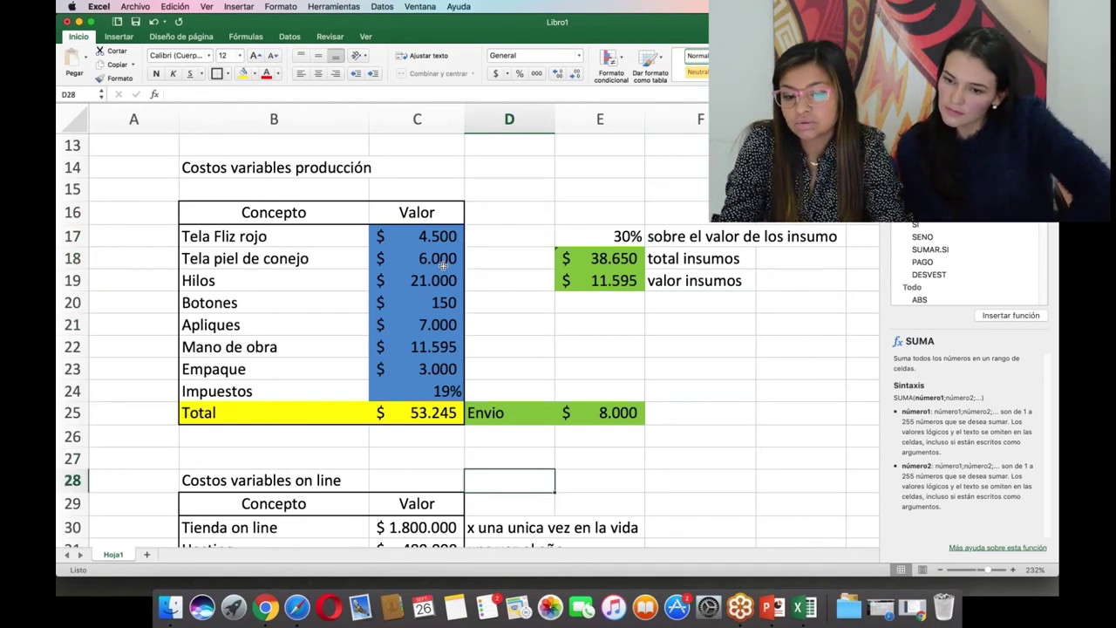
key(Up)
key(Up)
key(Up)
key(Down)
key(Left)
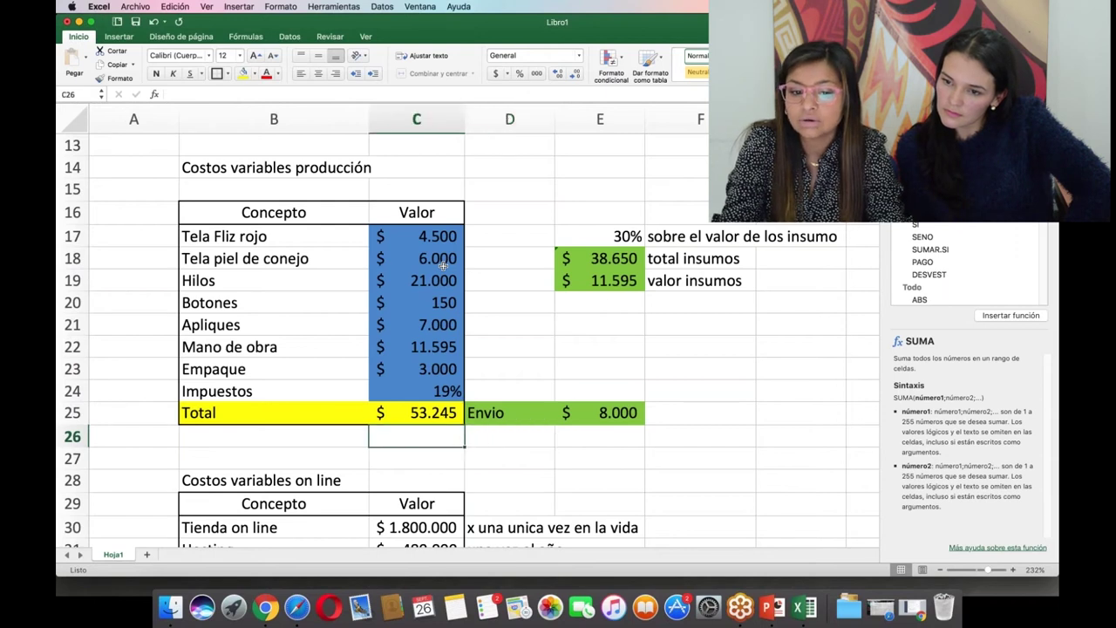
Go back over the production cost values from Total up to Tela Fliz rojo.
key(Up)
key(Up)
key(Up)
key(Up)
key(Up)
key(Up)
key(Up)
key(Up)
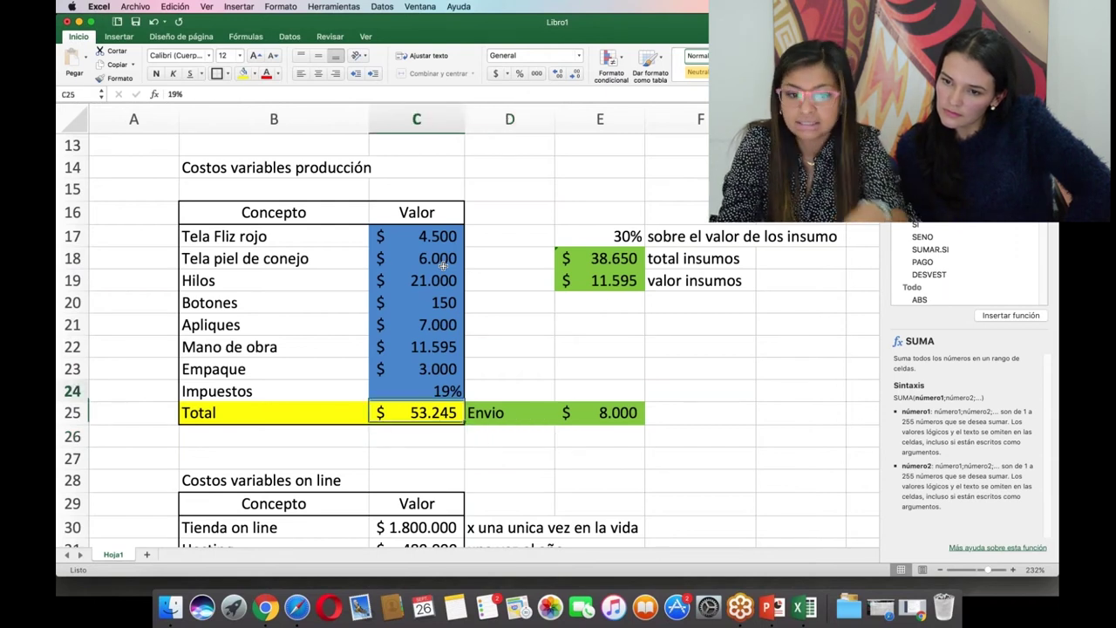
key(Up)
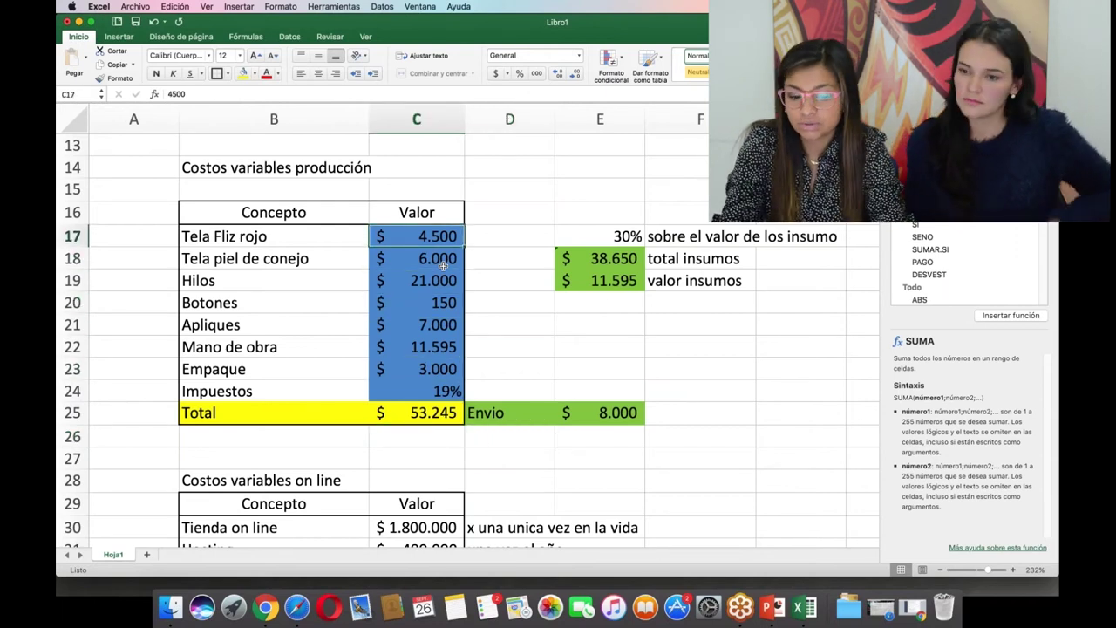
key(Right)
key(Left)
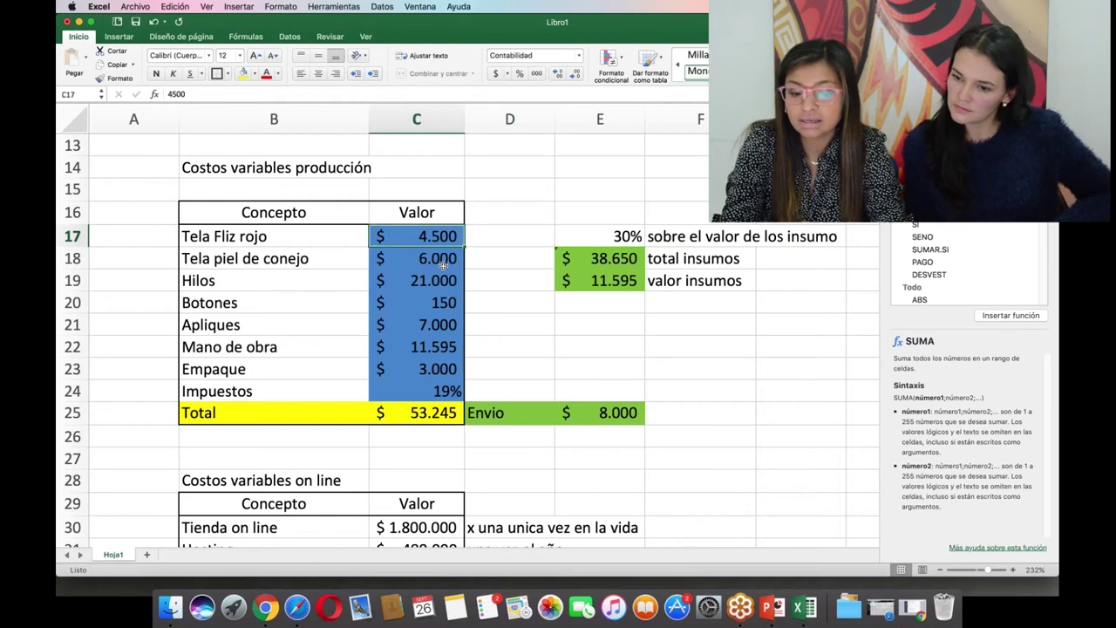
key(Down)
key(Down)
key(Down)
key(Up)
key(Up)
key(Up)
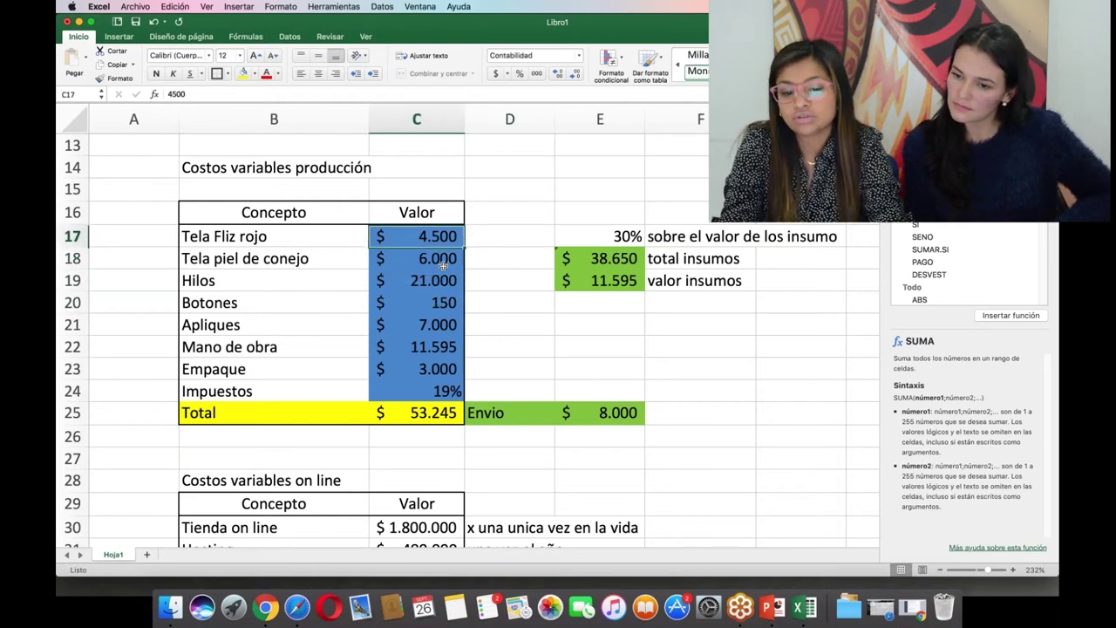
key(Right)
key(Down)
key(Down)
key(Down)
key(Down)
key(Up)
key(Up)
key(Up)
key(Up)
Examine the sheet from the production costs down through the online costs table to below the precio venta result.
key(Down)
key(Down)
key(Down)
key(Down)
key(Down)
key(Down)
key(Down)
key(Down)
key(Down)
key(Down)
key(Down)
key(Down)
key(Down)
key(Down)
key(Down)
key(Down)
key(Down)
key(Down)
key(Down)
key(Down)
key(Down)
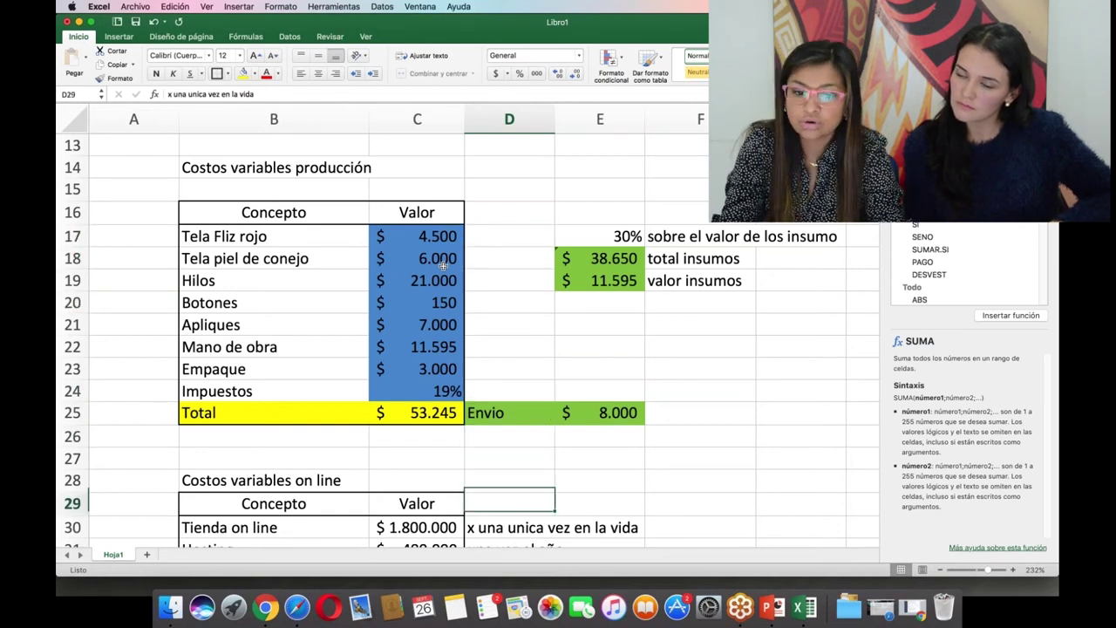
key(Down)
key(Down)
key(Down)
key(Down)
key(Down)
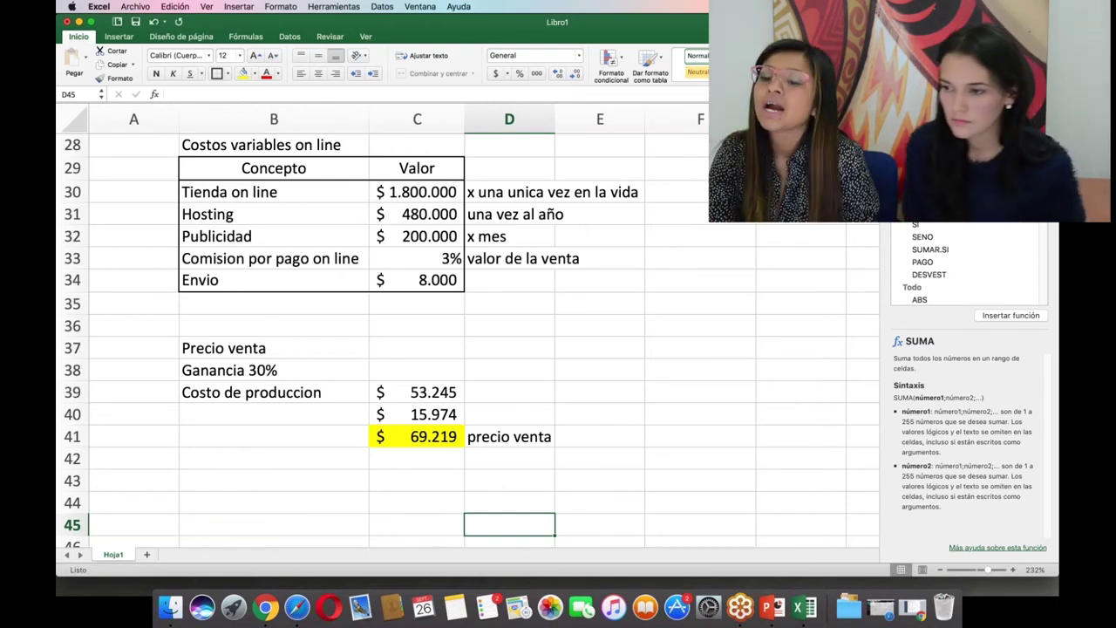
Go back to the production cost table and check the Mano de obra value.
scroll(663, 304, up, 2)
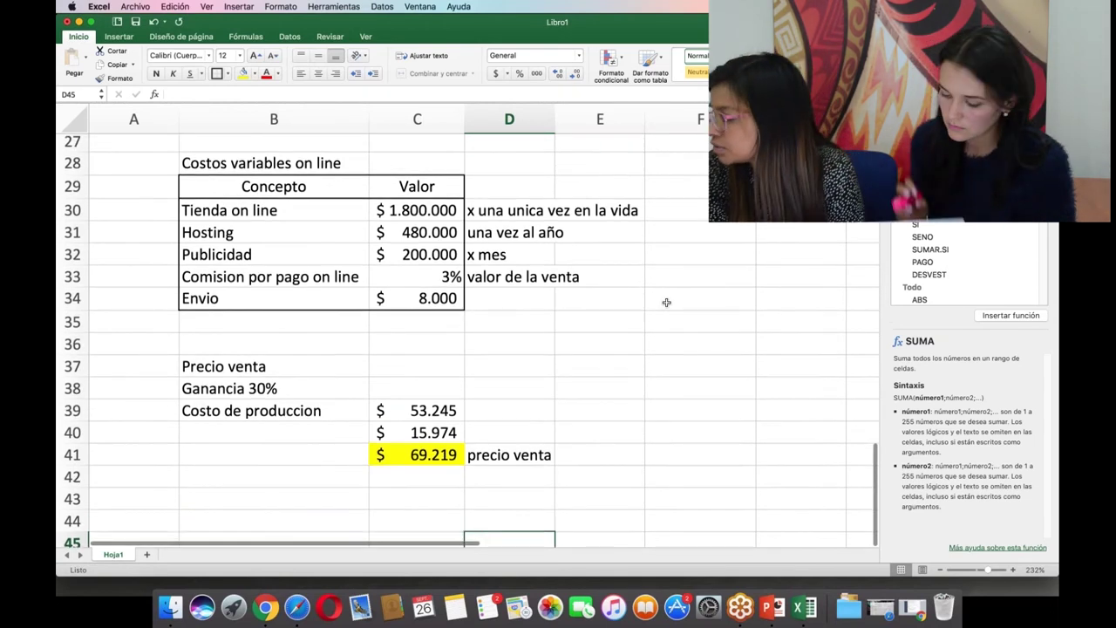
scroll(664, 304, up, 6)
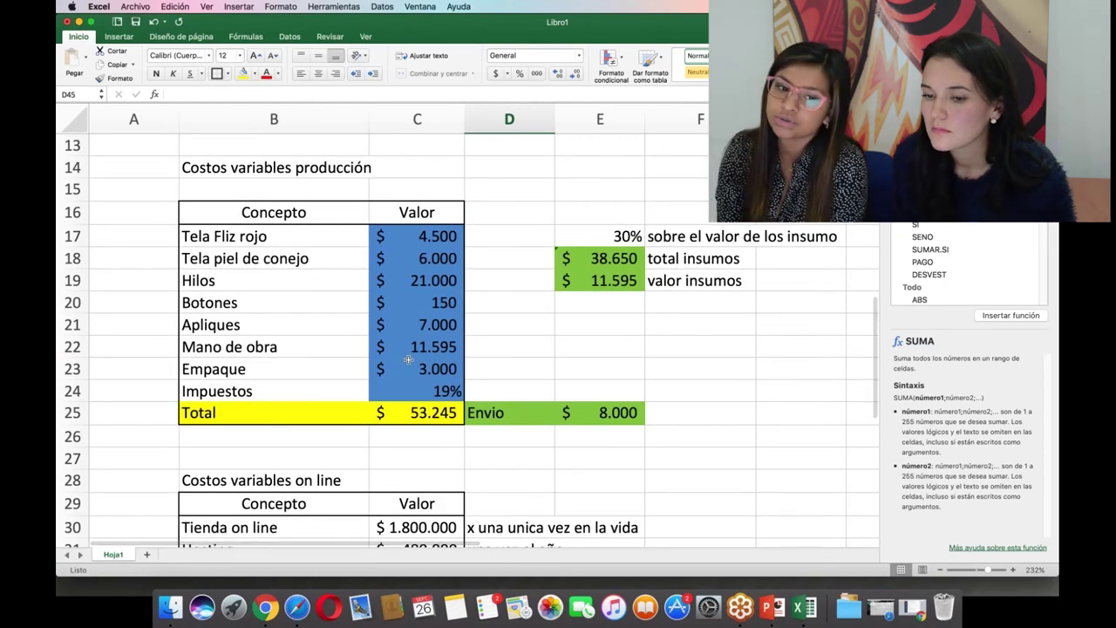
click(410, 350)
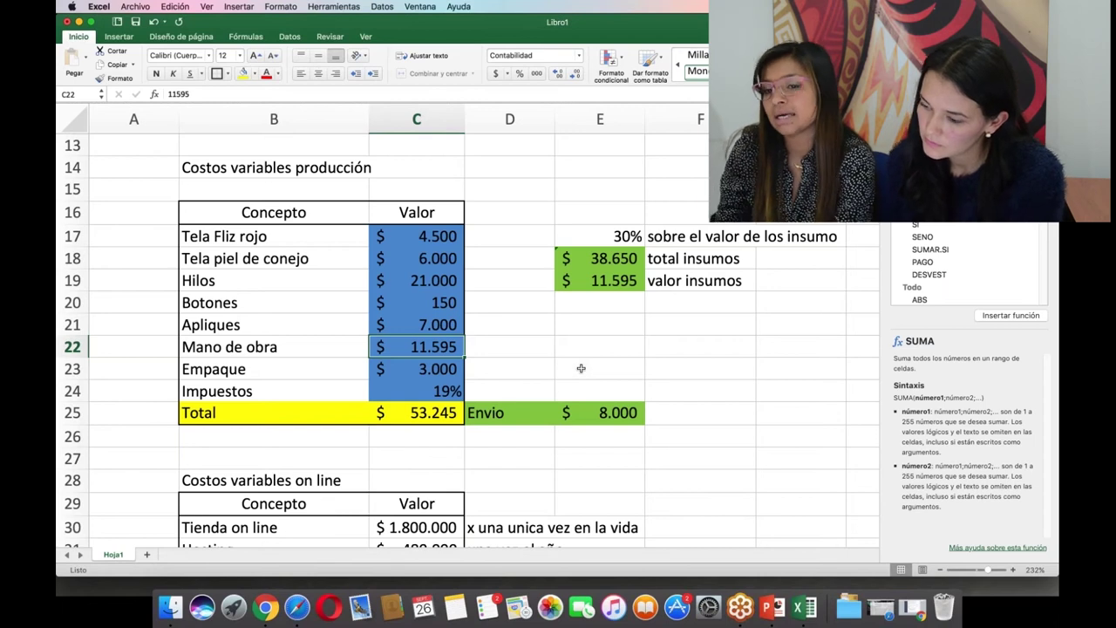
Review the online variable costs and the sale price block down to the sum formula of the yellow precio venta total.
scroll(581, 368, down, 1)
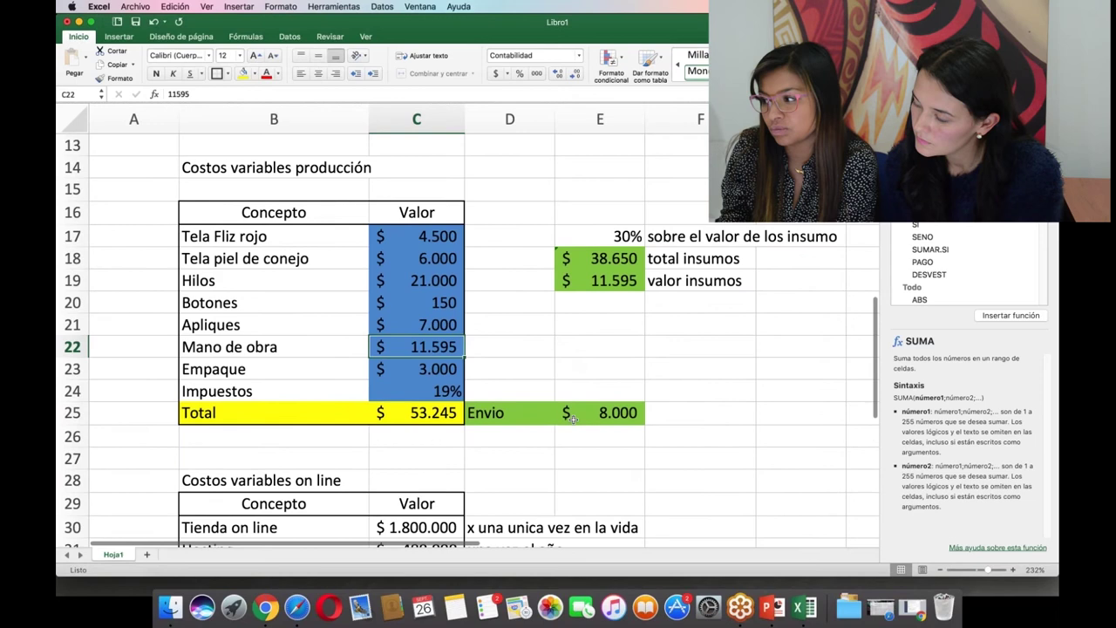
click(575, 449)
scroll(575, 447, down, 2)
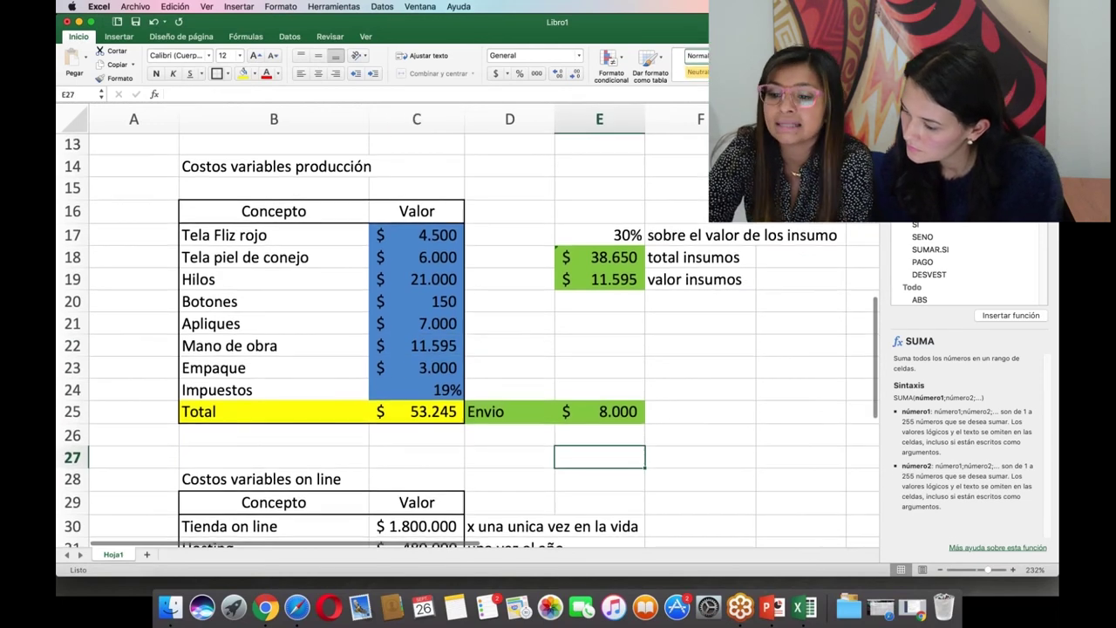
scroll(574, 443, down, 4)
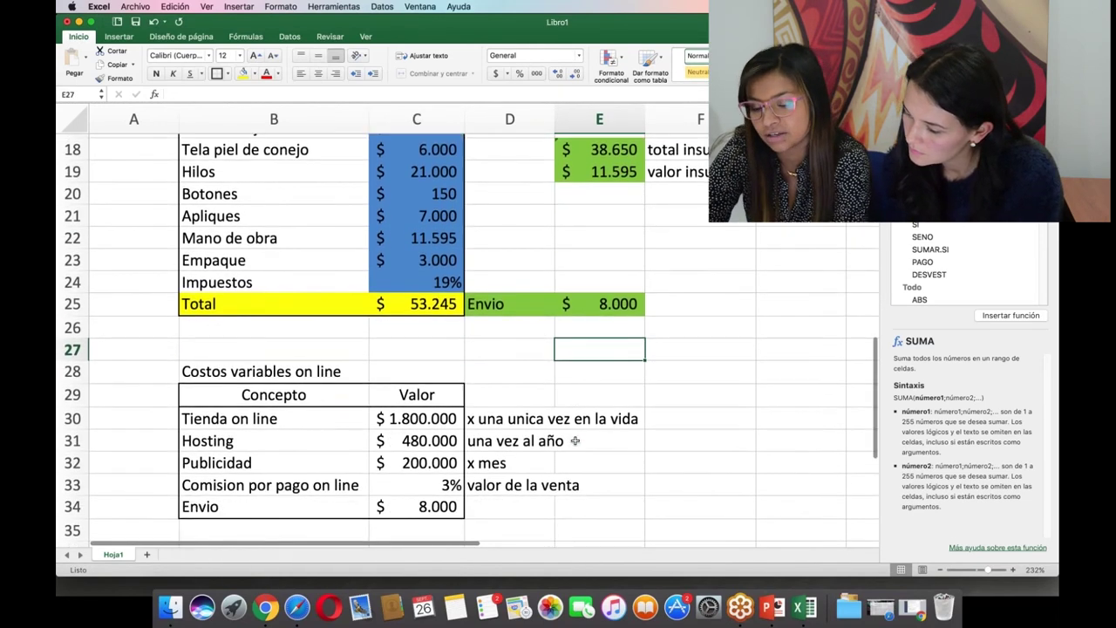
scroll(575, 441, down, 1)
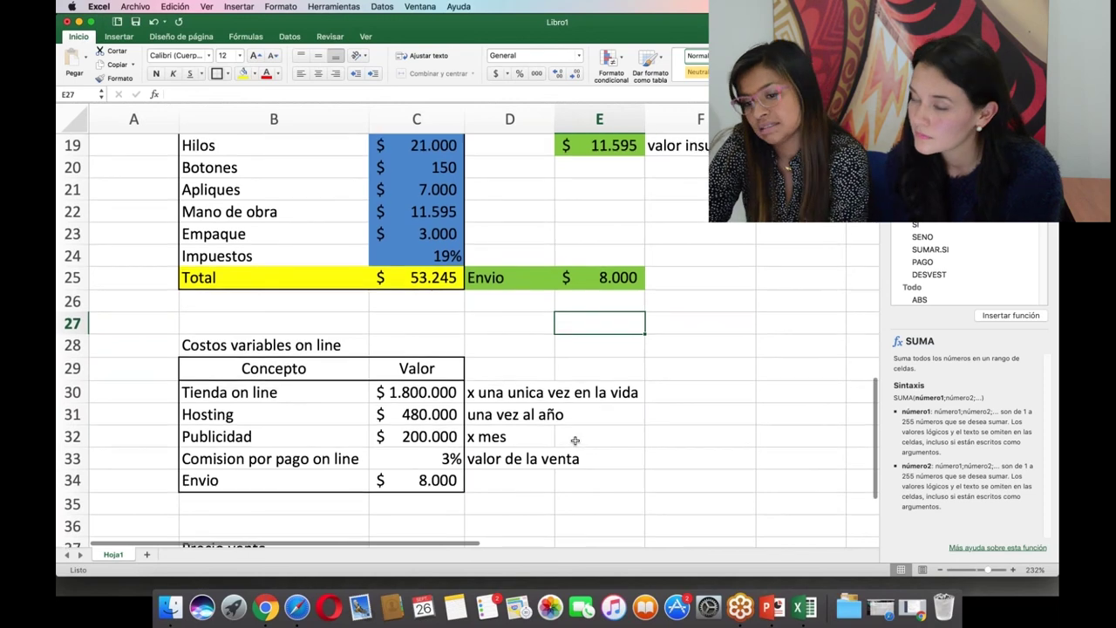
scroll(575, 440, down, 8)
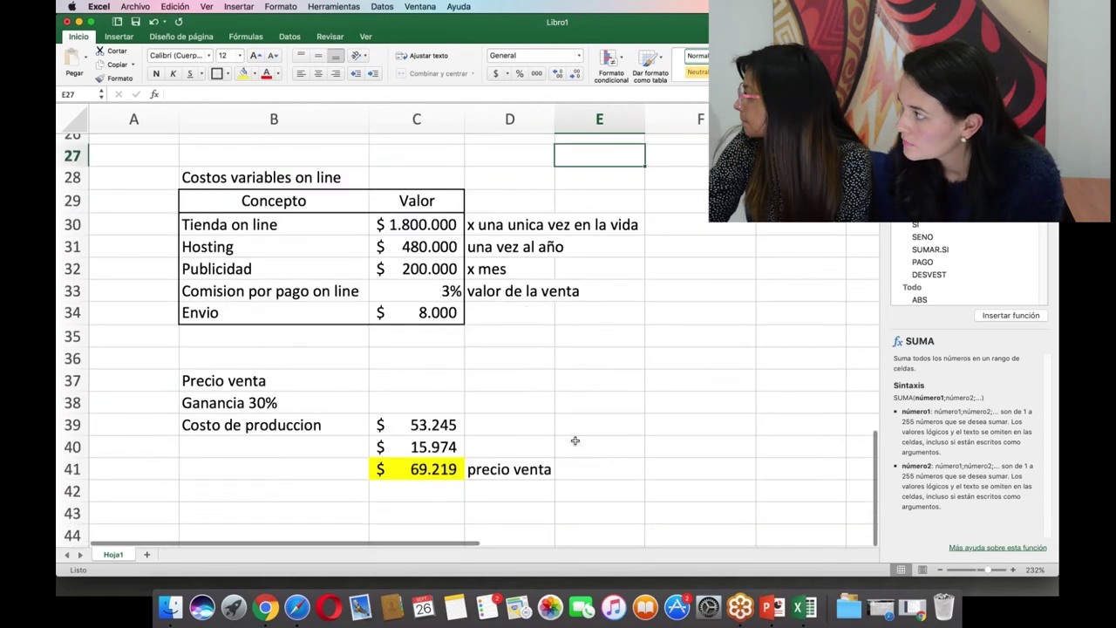
scroll(575, 440, down, 2)
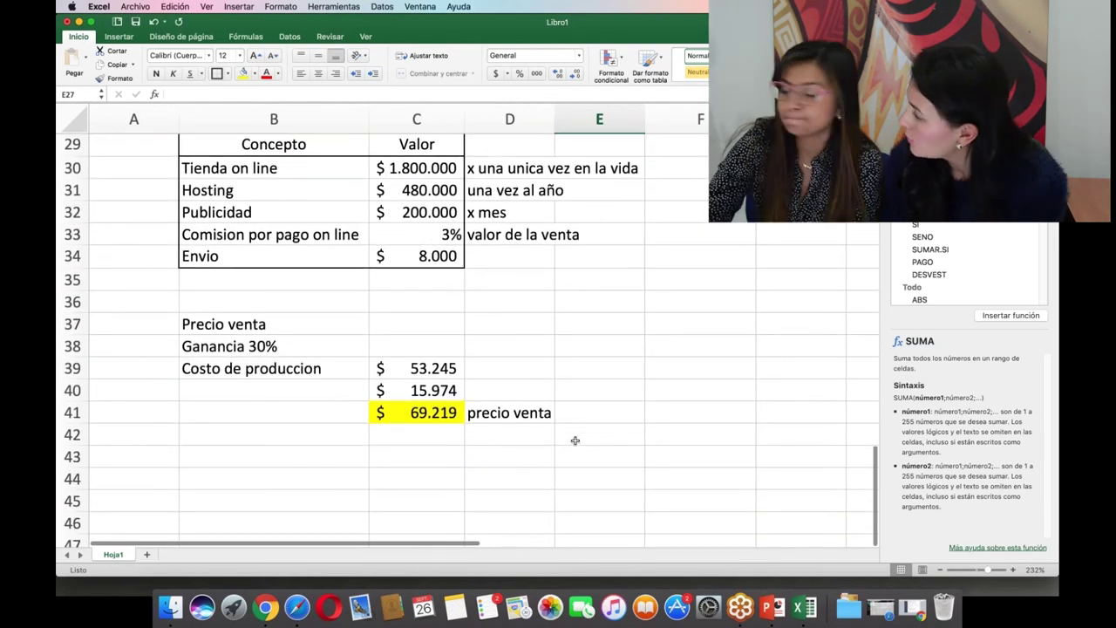
click(440, 389)
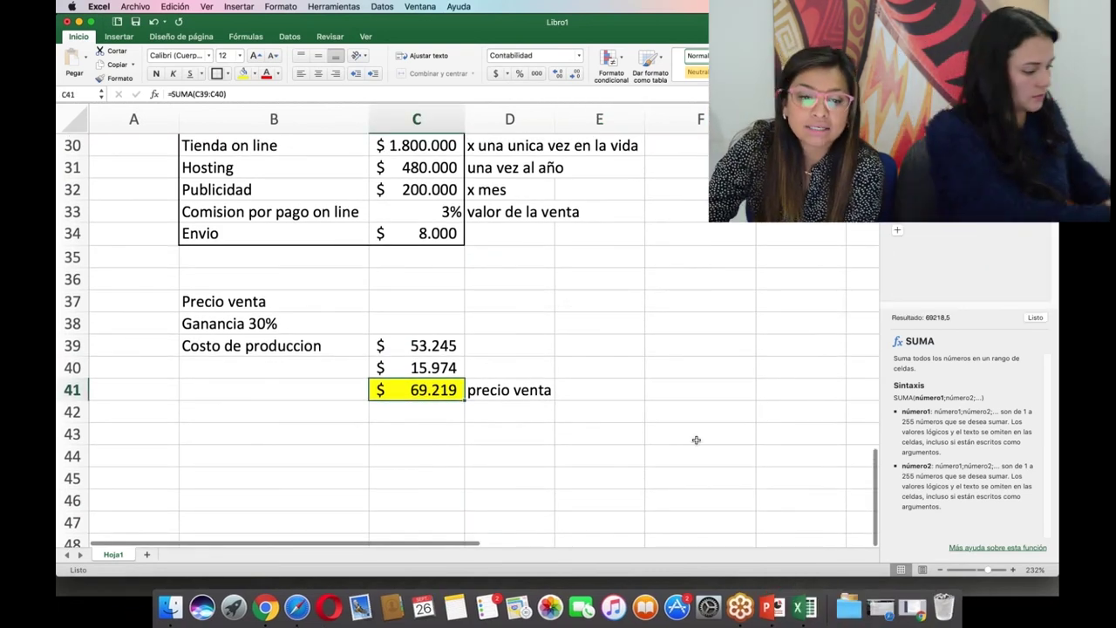
Enter the heading Proyeccion ventas in cell B44, below the sale price block.
scroll(579, 435, down, 1)
scroll(580, 432, down, 1)
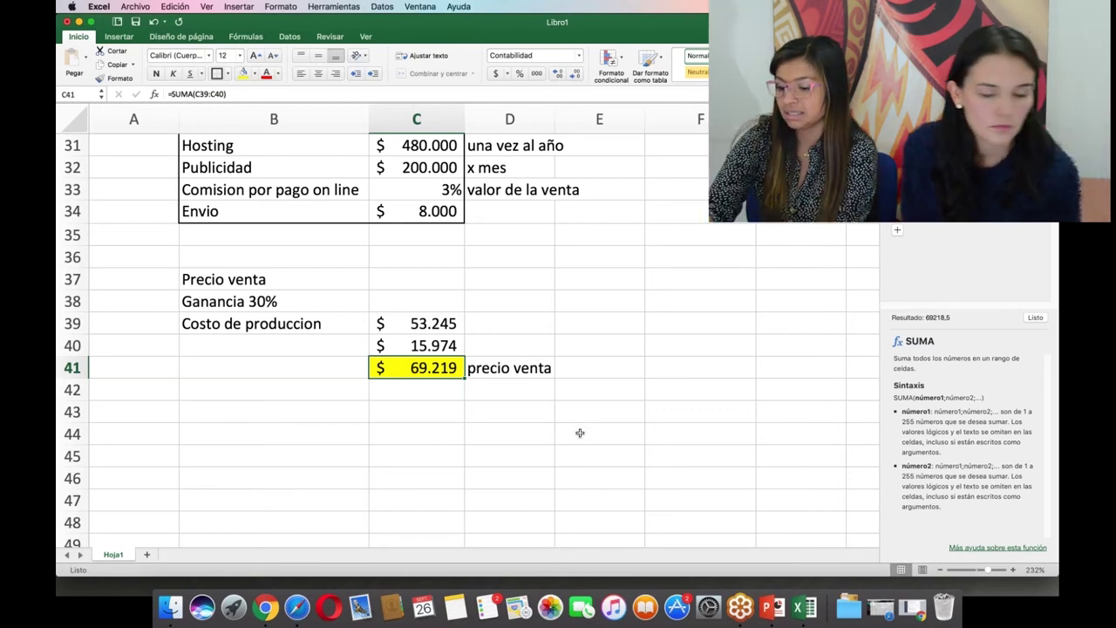
key(Down)
key(Down)
key(Left)
key(Left)
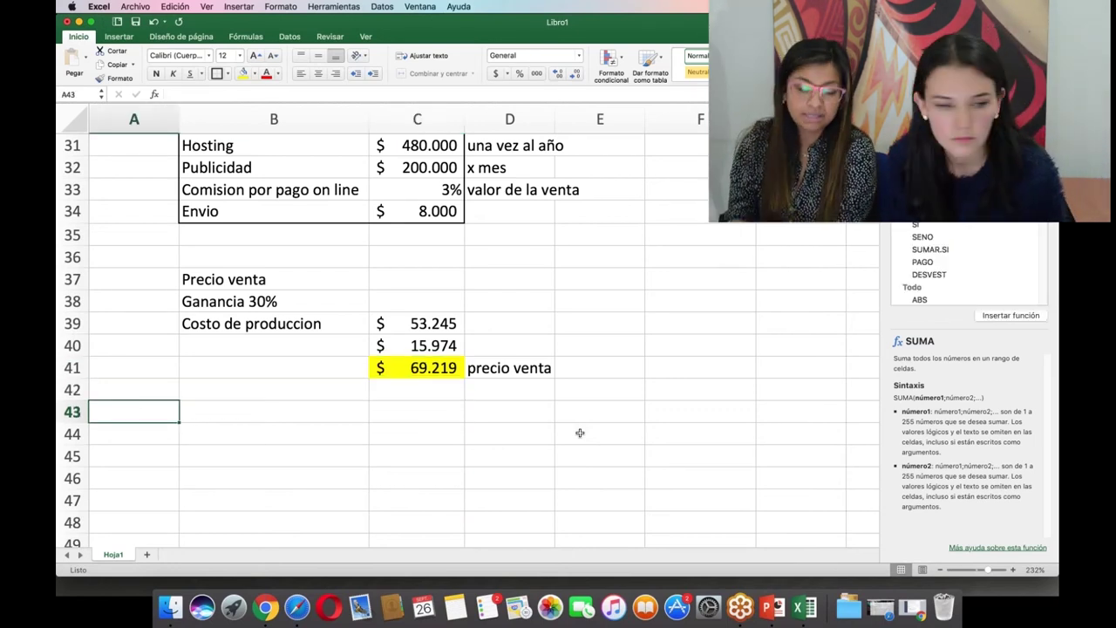
key(Right)
click(349, 442)
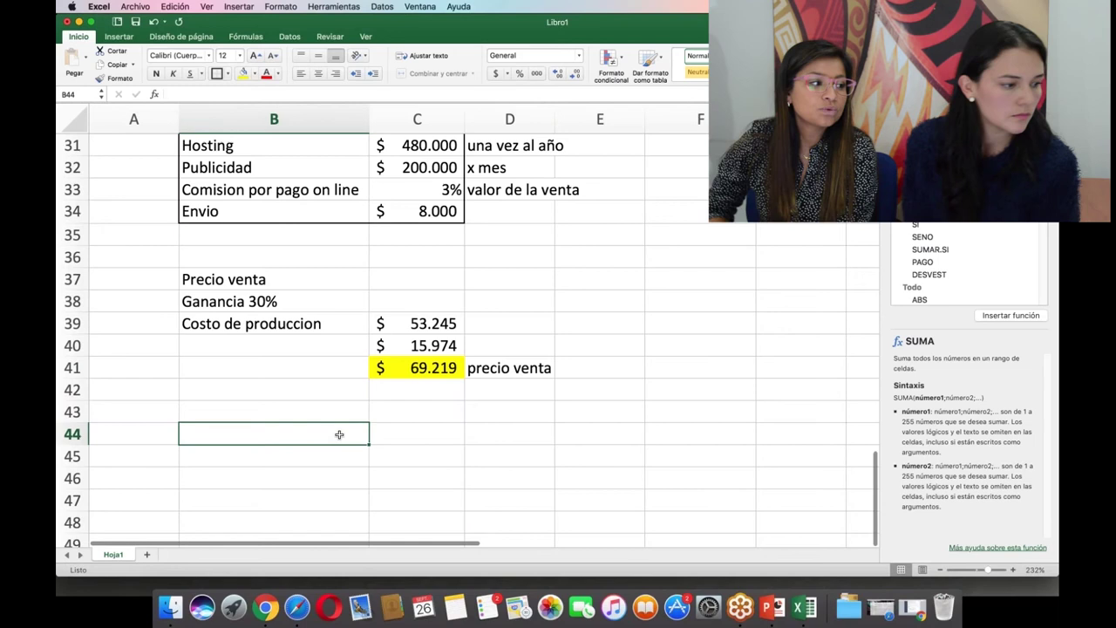
text(Proye)
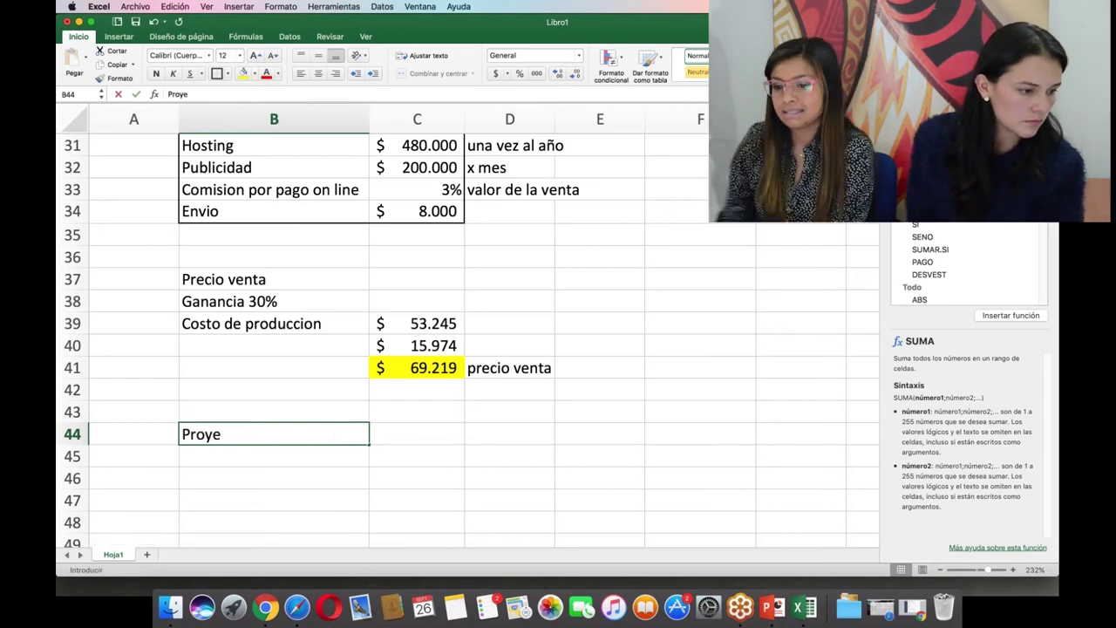
text(ccion ve)
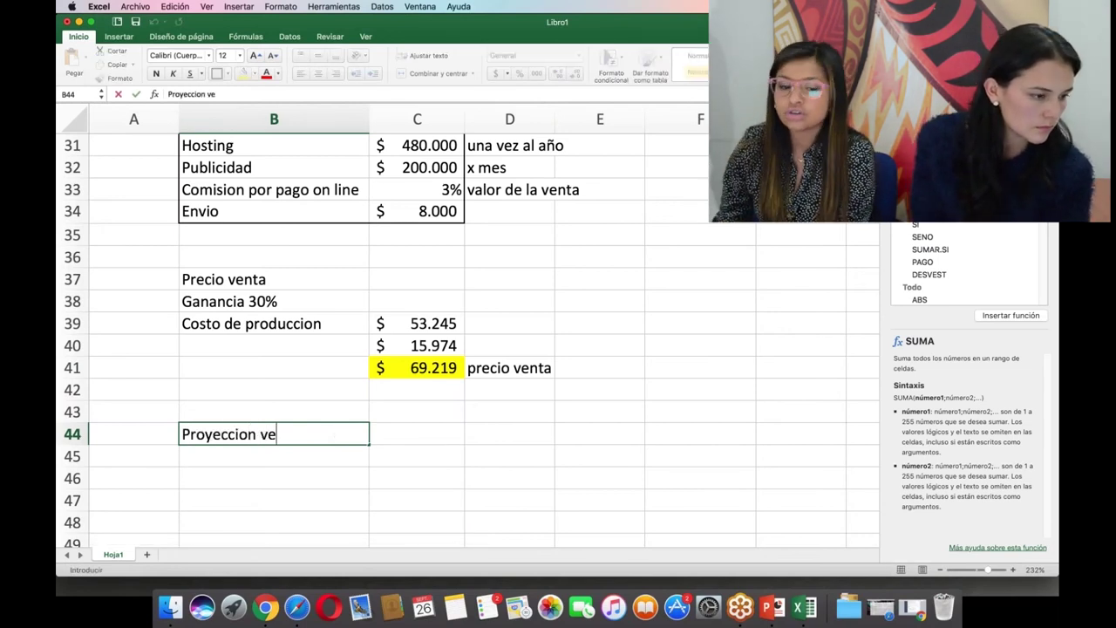
text(ntas)
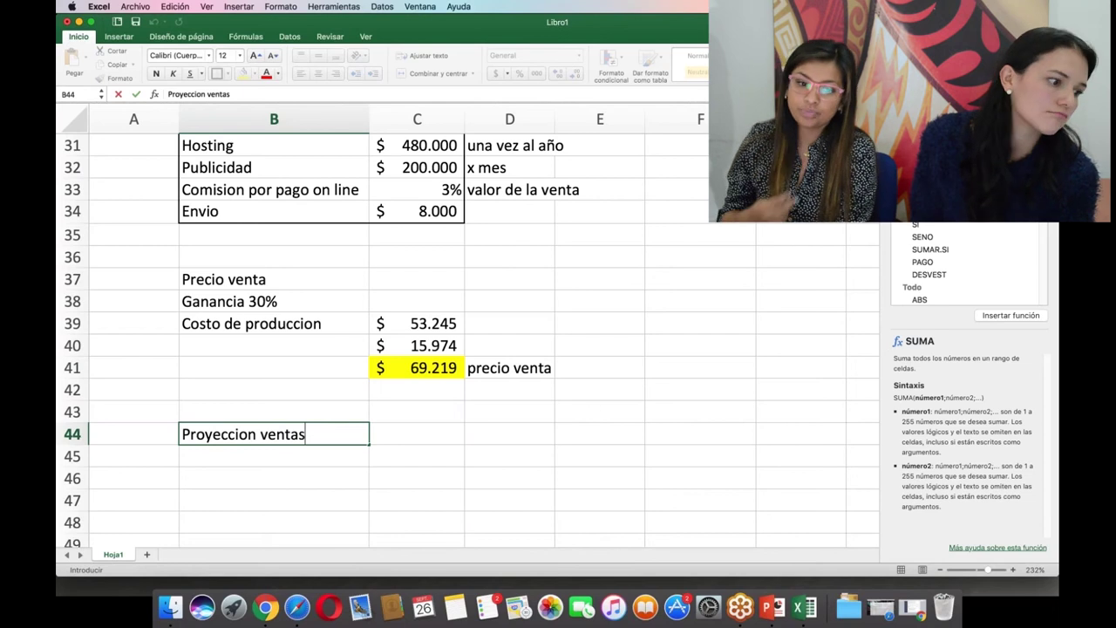
click(313, 467)
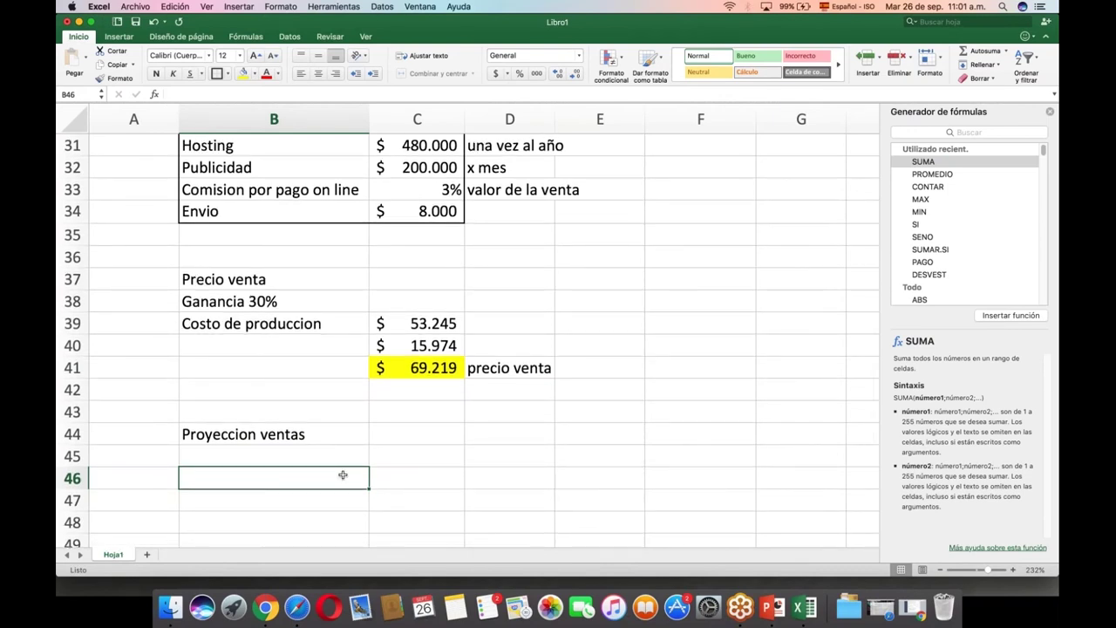
Extend the heading in cell B44 to read Proyeccion ventas vs Costos.
key(Down)
key(Down)
key(Down)
key(Down)
key(Down)
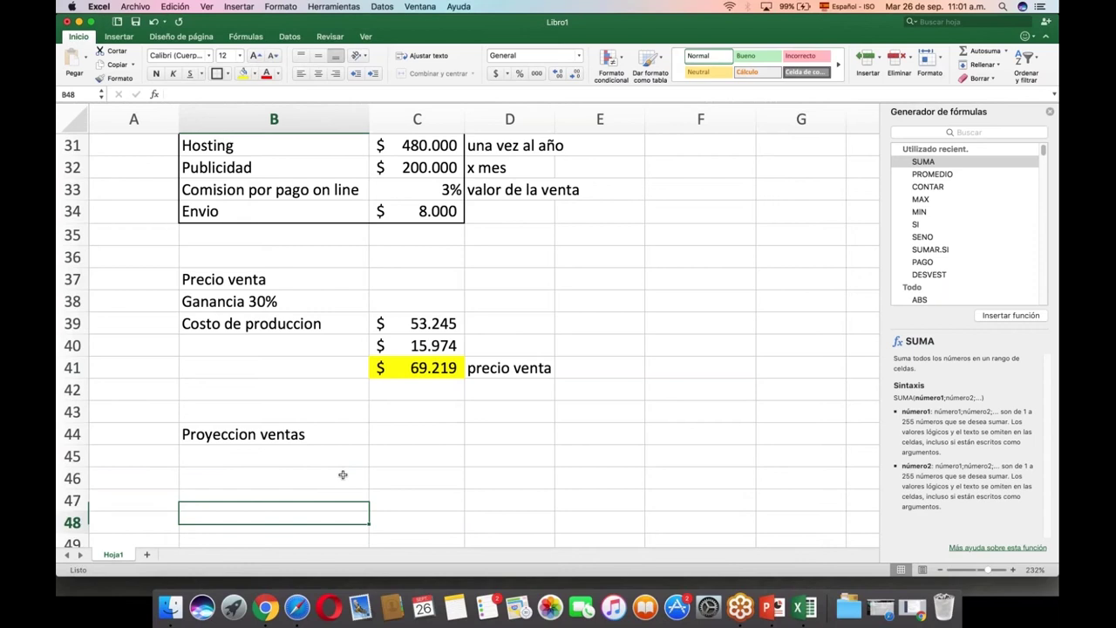
key(Up)
key(Up)
key(Up)
key(Up)
key(Up)
key(Up)
key(Up)
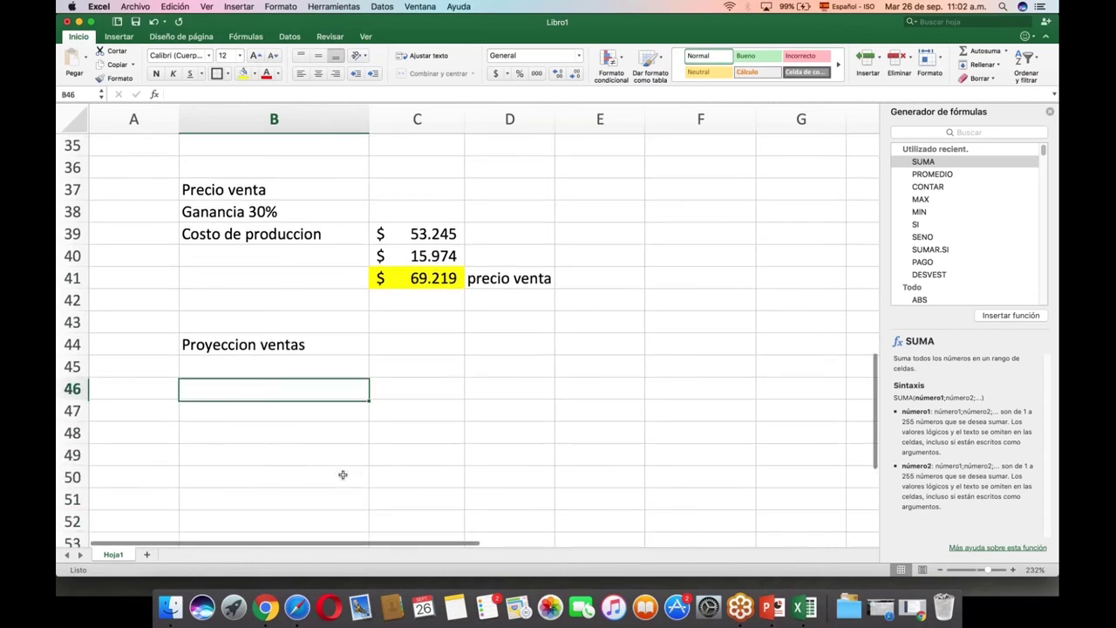
key(Down)
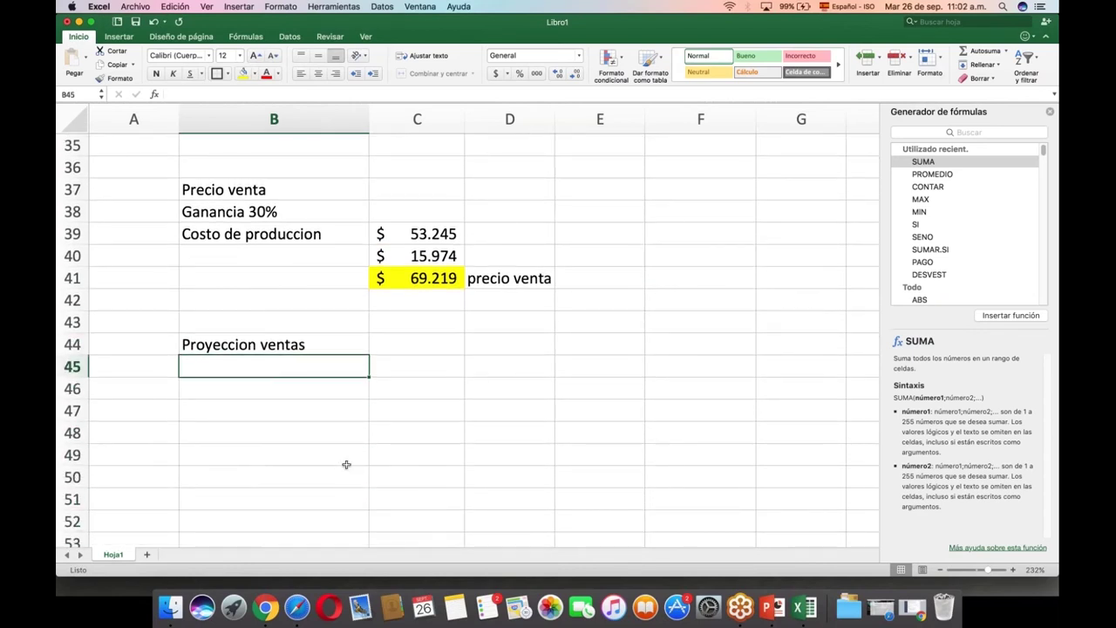
key(Up)
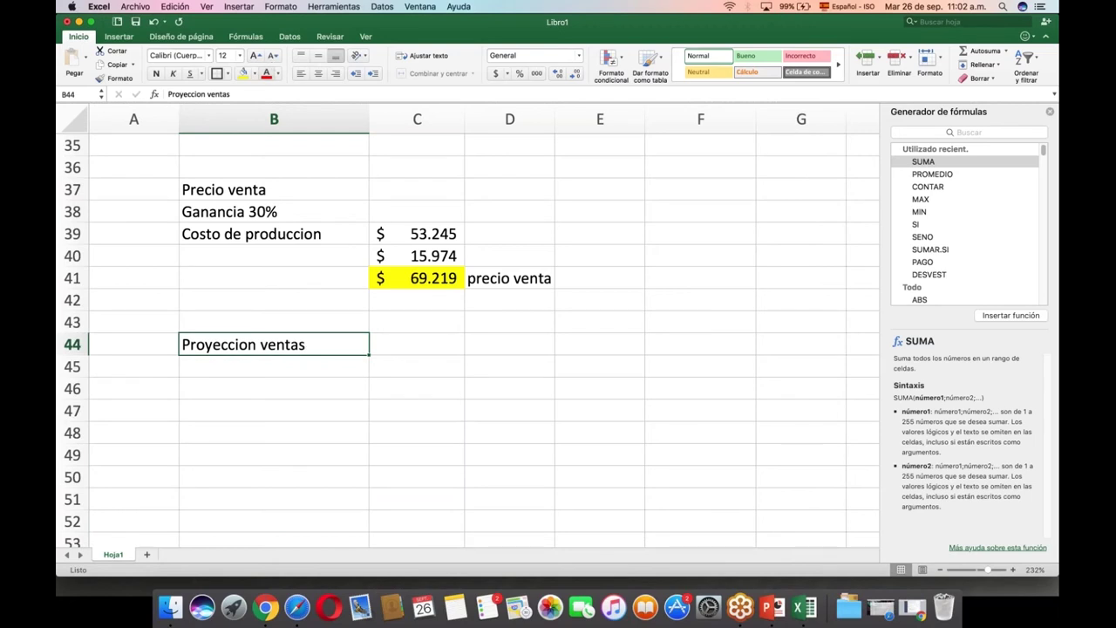
key(F2)
text(vs)
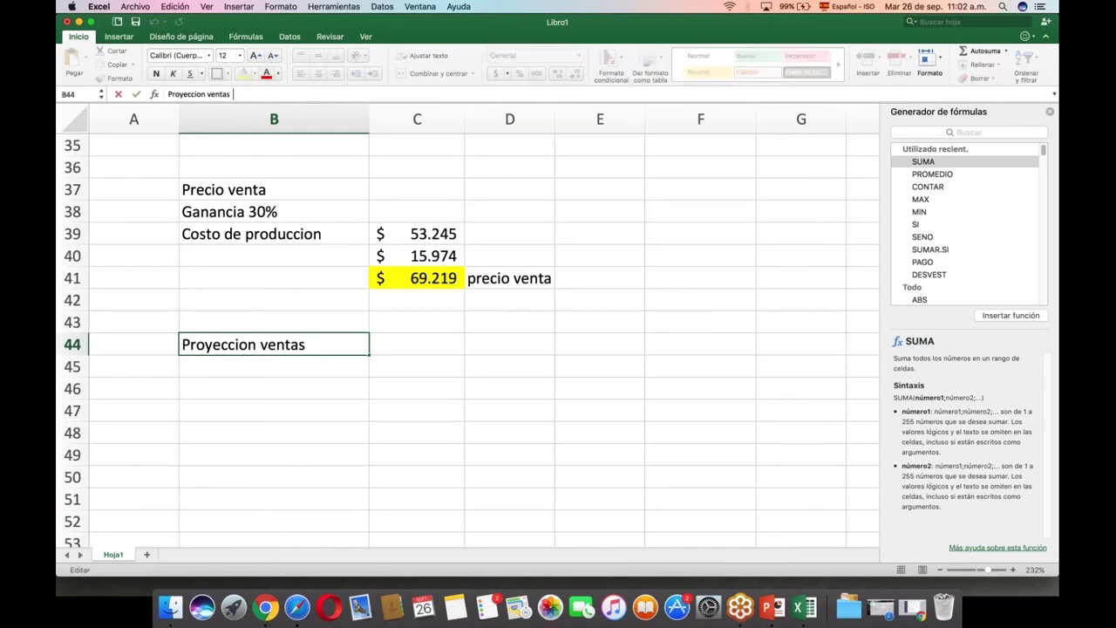
text( Costos)
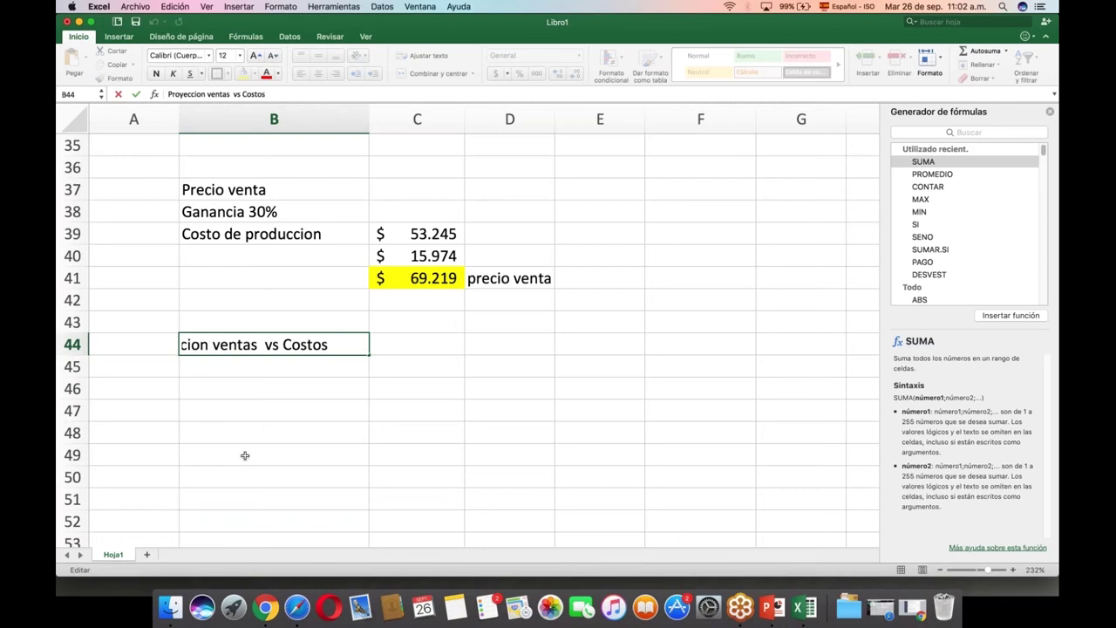
click(244, 392)
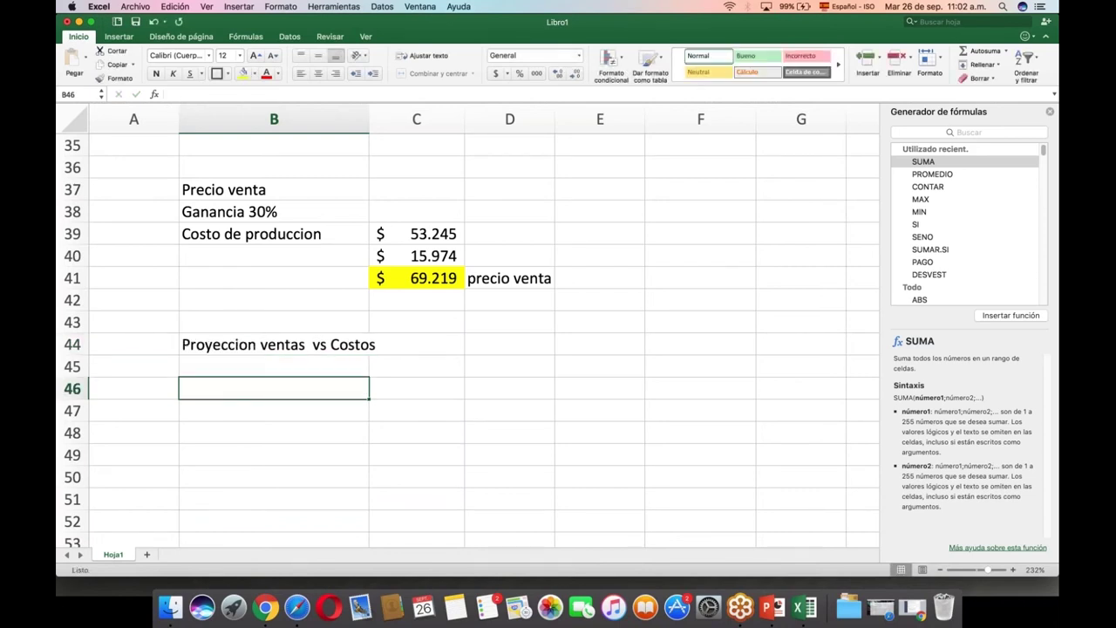
text(CAntd)
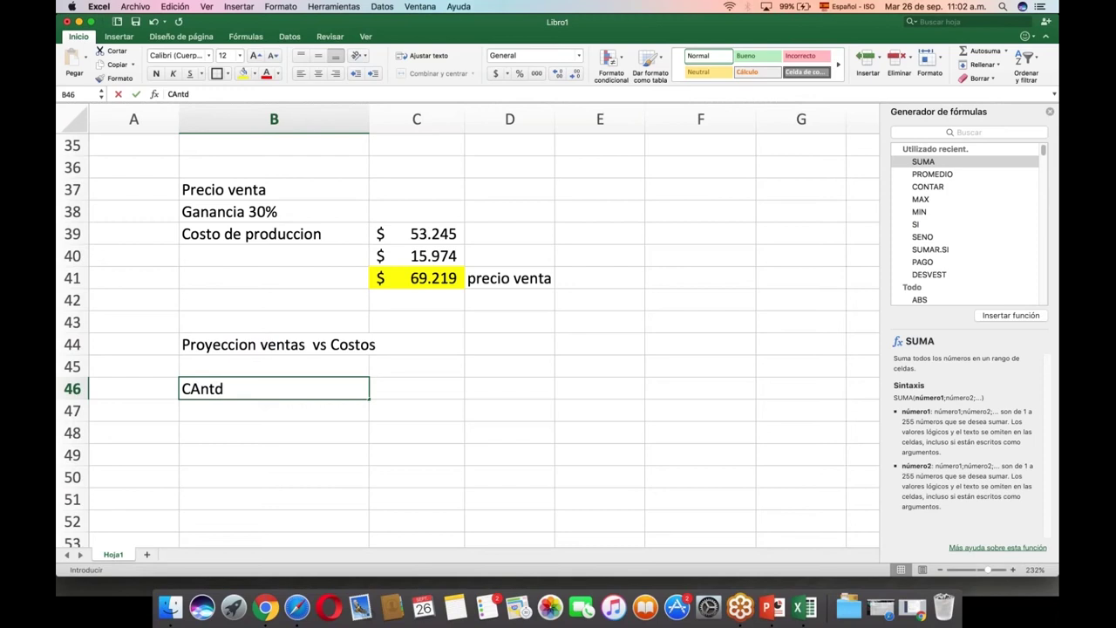
key(BackSpace)
key(BackSpace)
key(BackSpace)
key(BackSpace)
key(BackSpace)
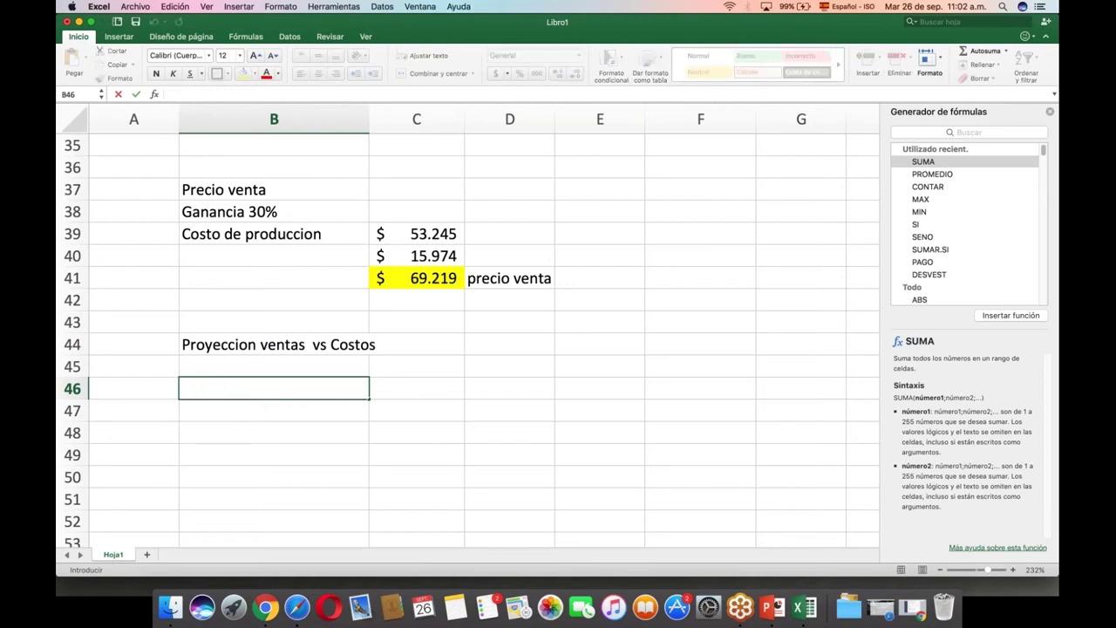
Enter Concepto in cell B46 and Cantidad ruanas a vender in cell B47 below it.
text(Concepto)
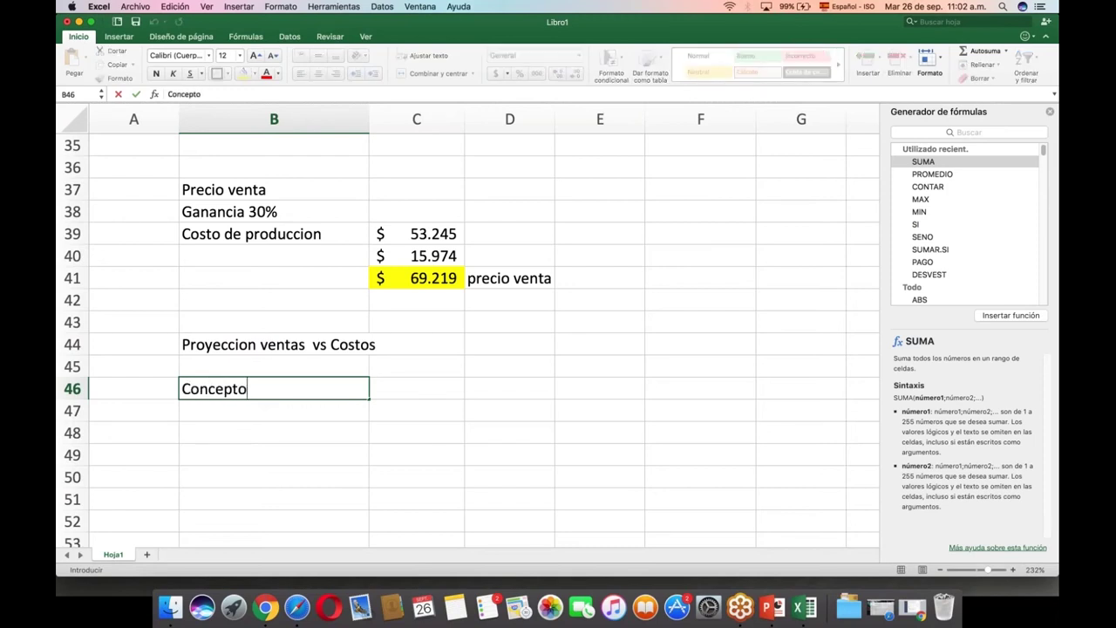
key(Return)
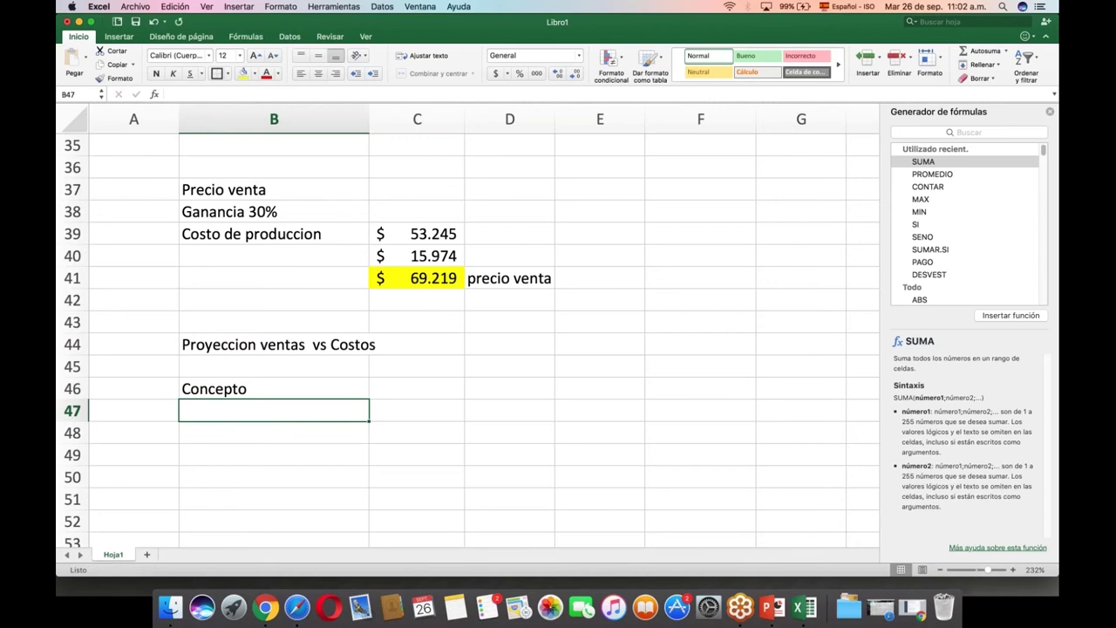
text(Cantida)
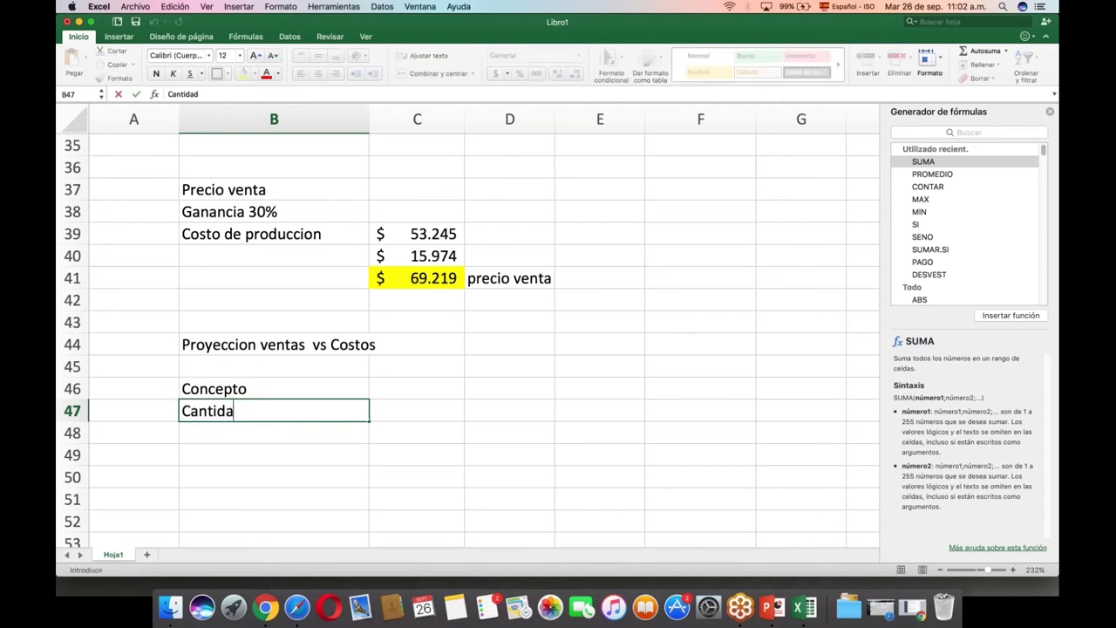
text(d ruanas a)
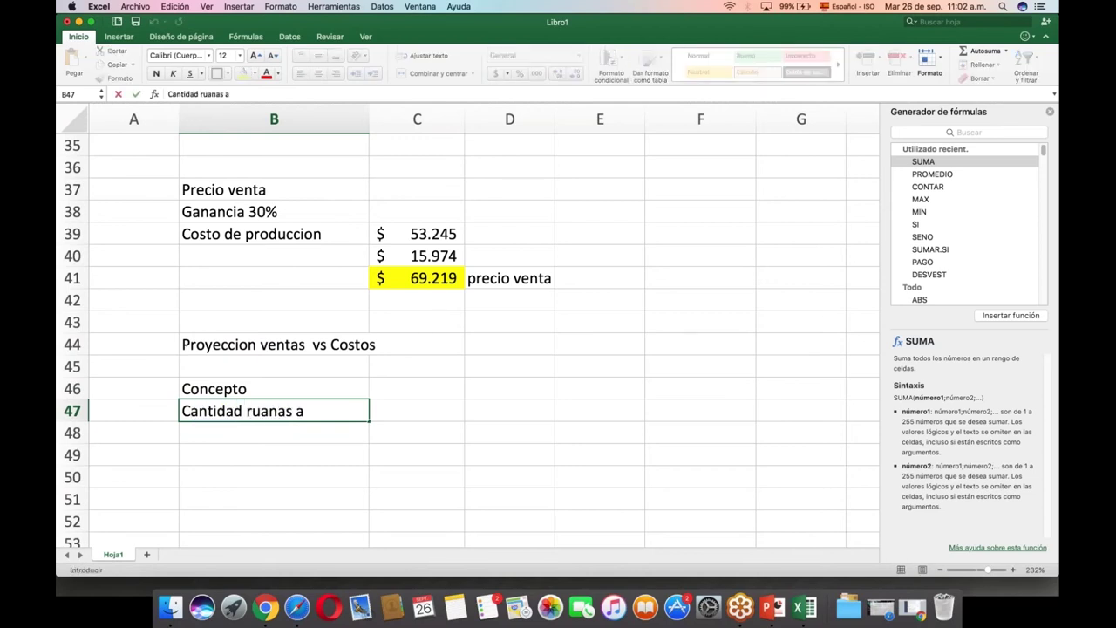
text( vender)
key(Return)
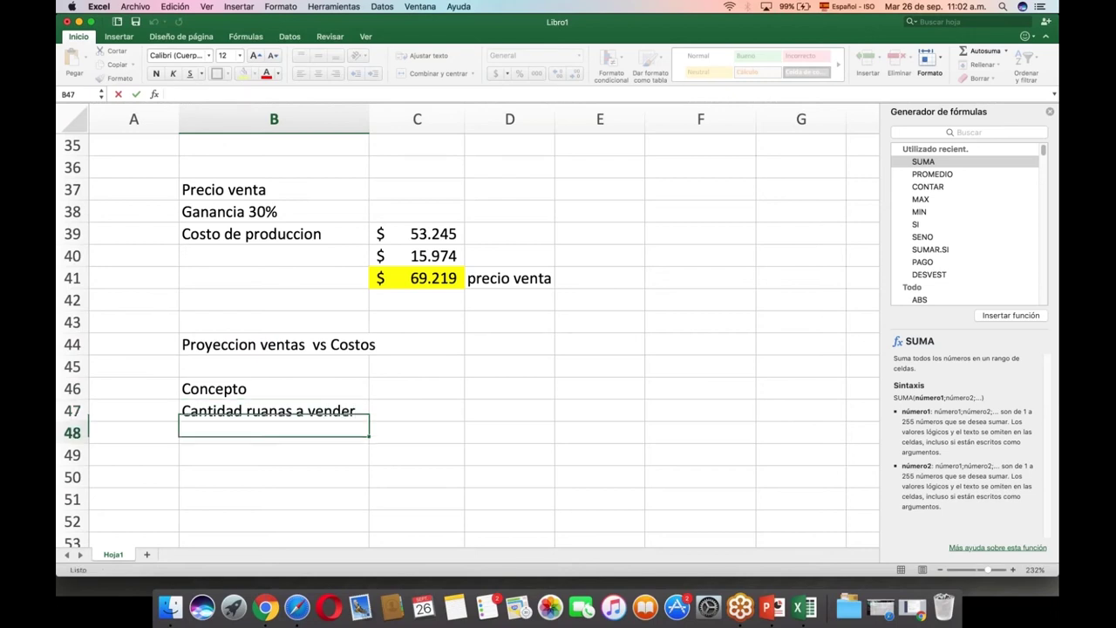
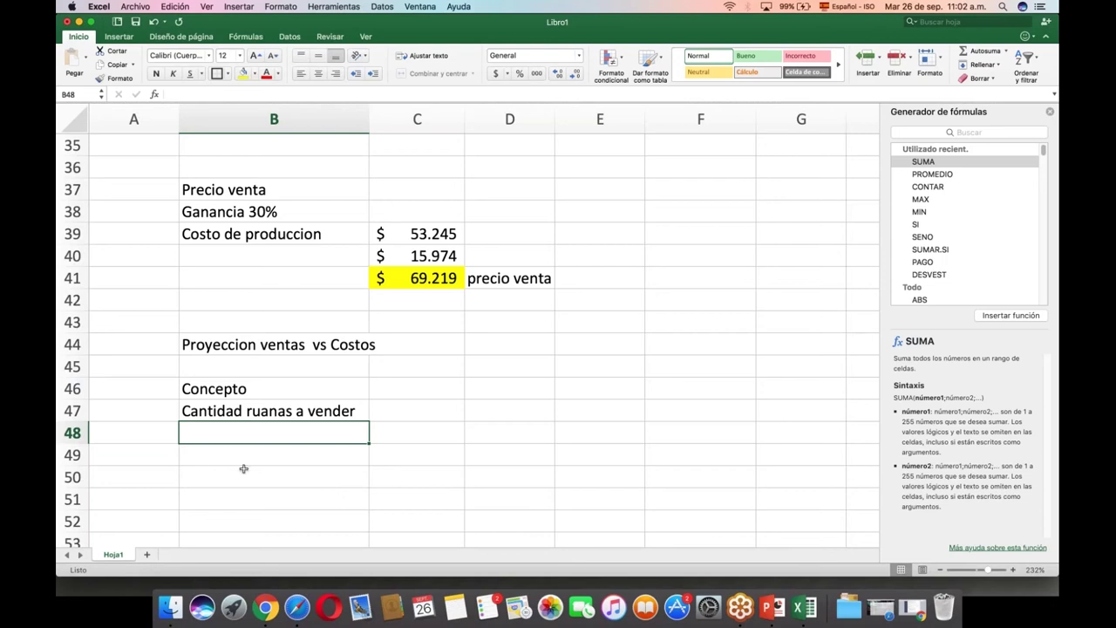
Enter 30 in cell C47 as the quantity of ruanas to sell.
click(340, 415)
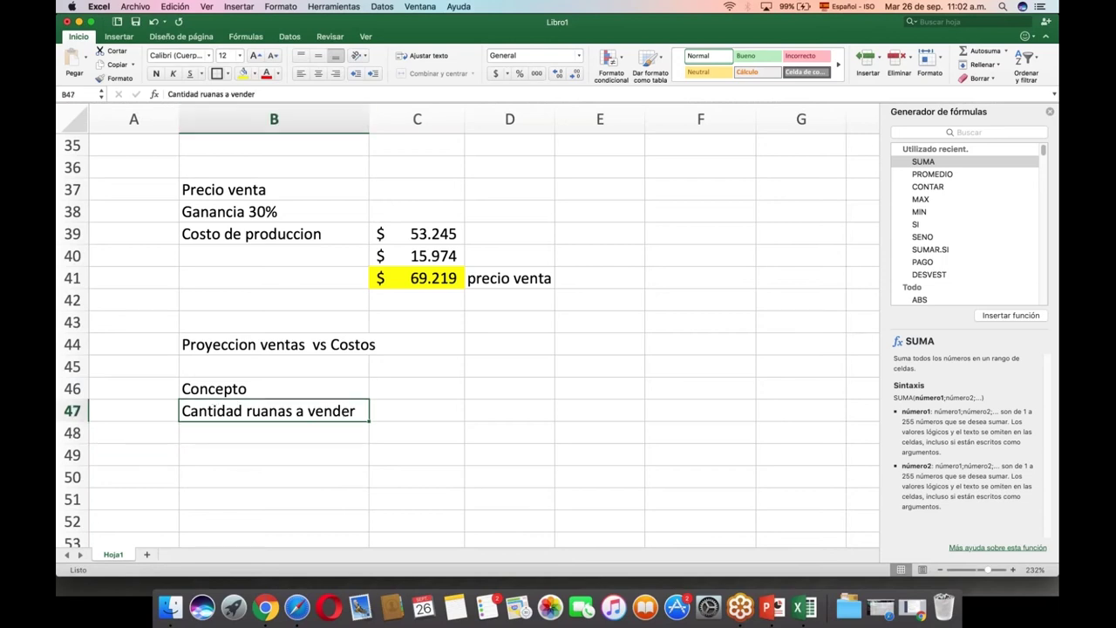
click(419, 412)
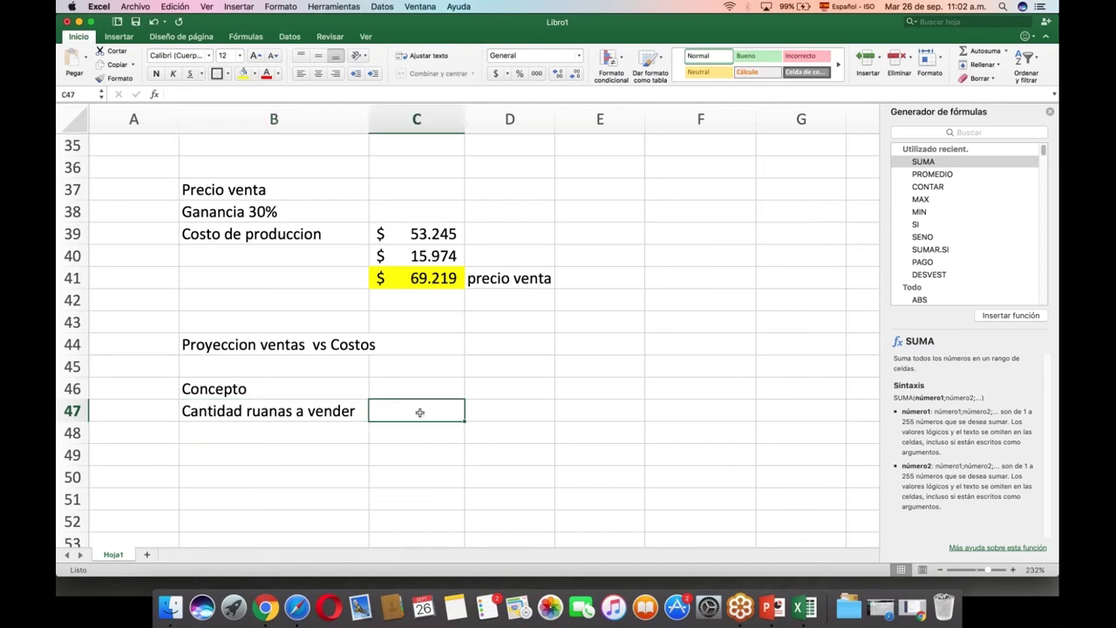
text(30)
Enter the labels Ingresos por venta in cell B48 and Costos fijos in cell B49.
click(294, 432)
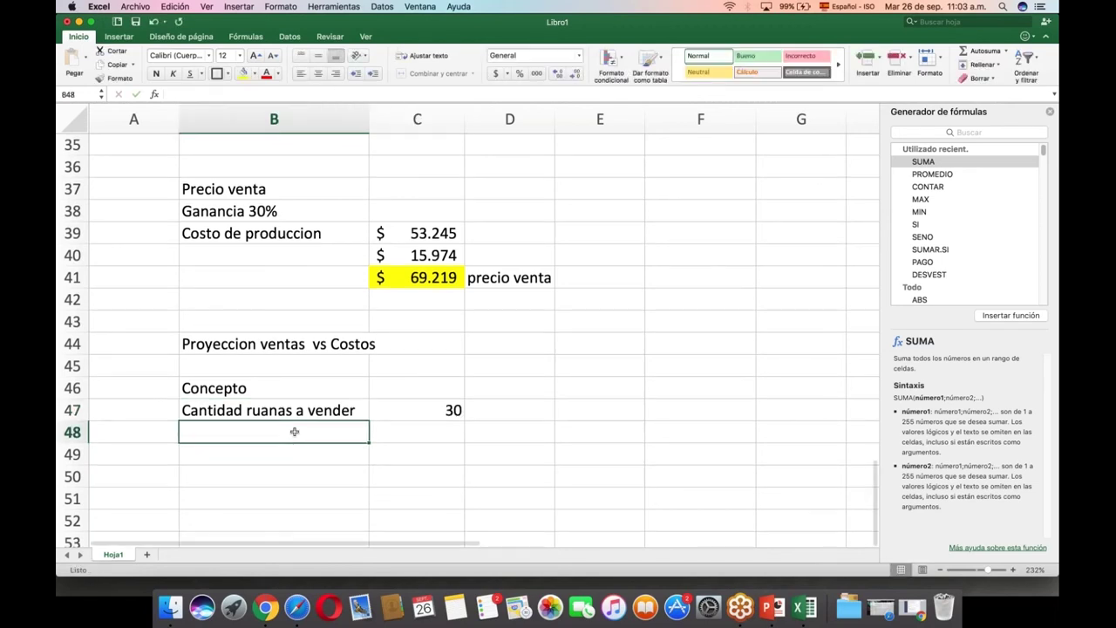
text(In)
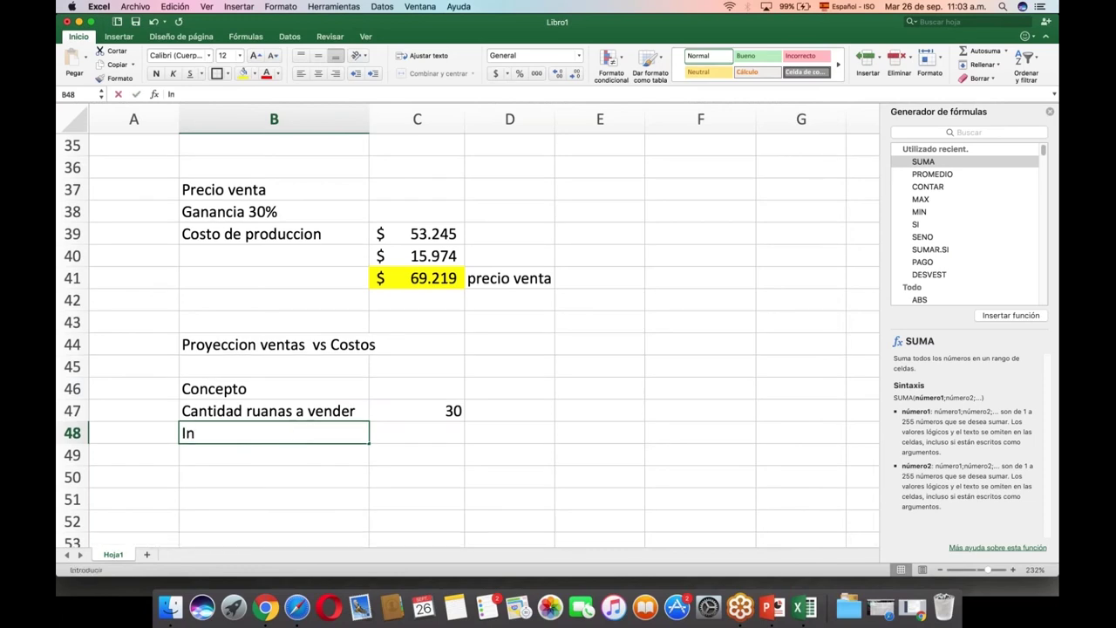
text(gresos por venta)
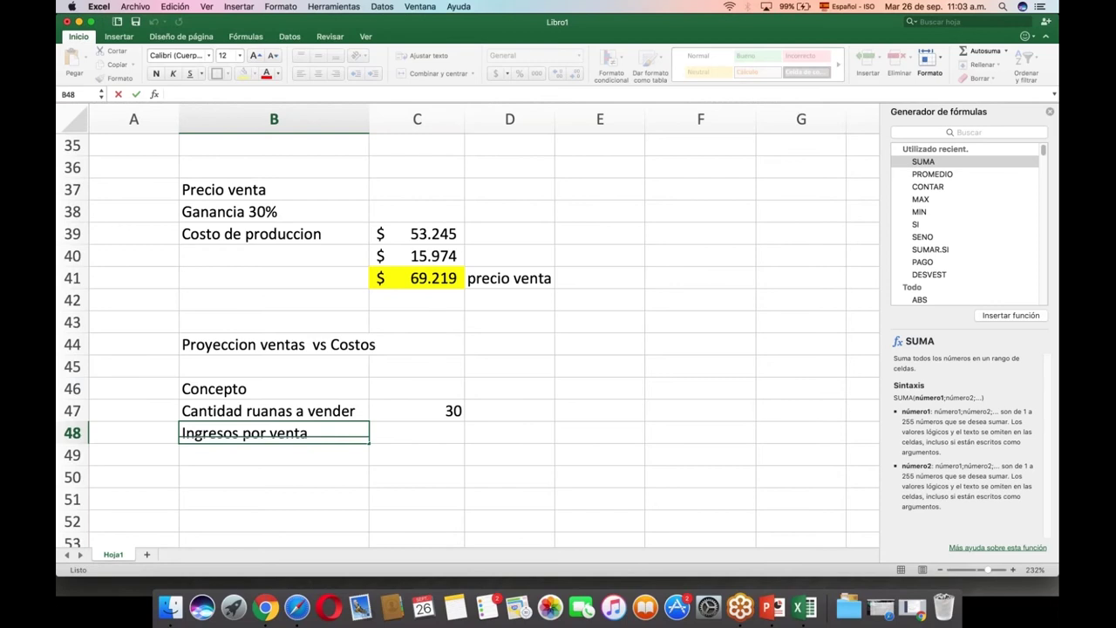
key(Return)
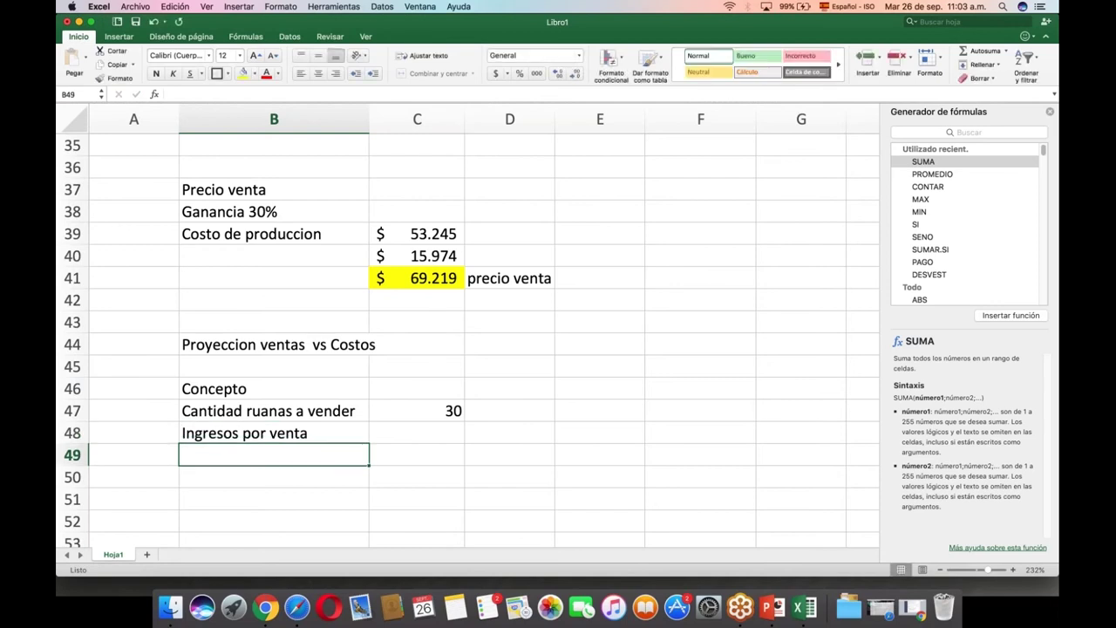
text(Costo)
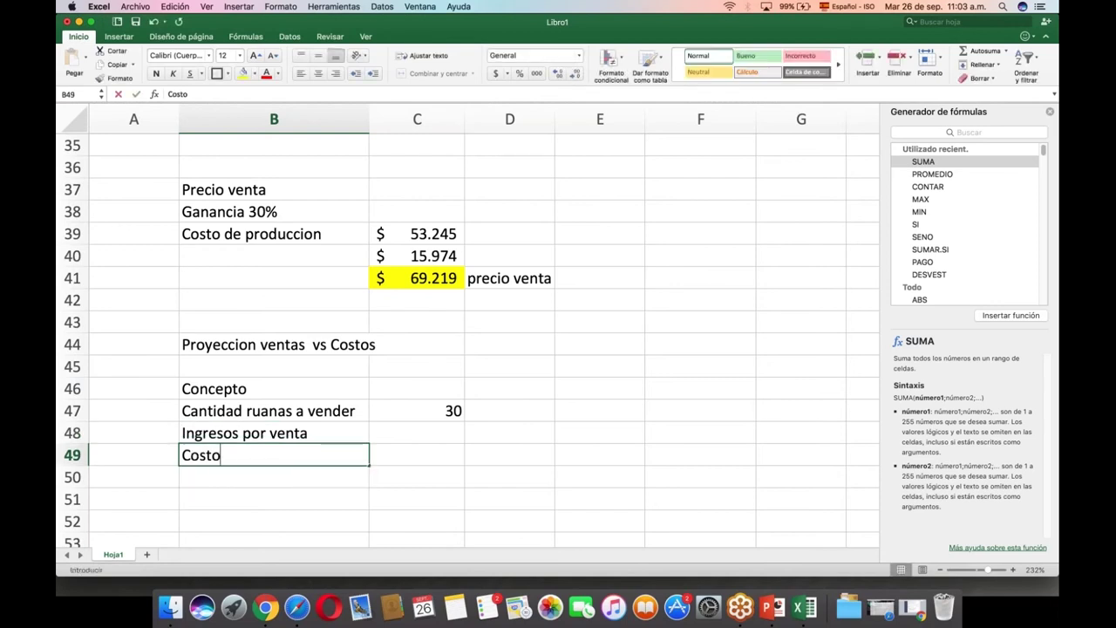
text(s fijos)
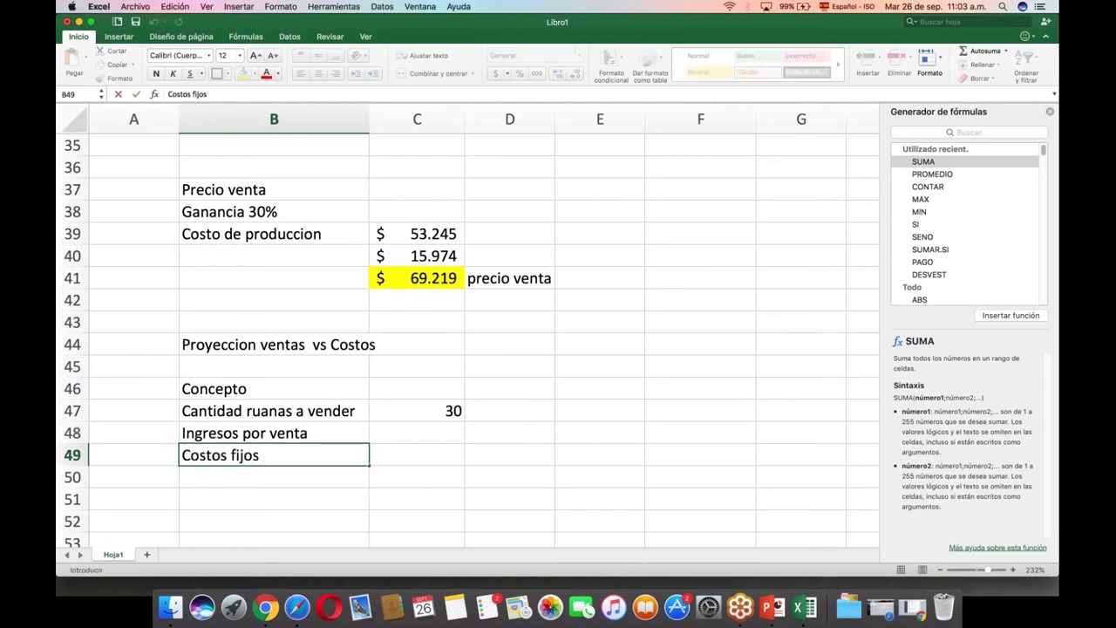
key(Return)
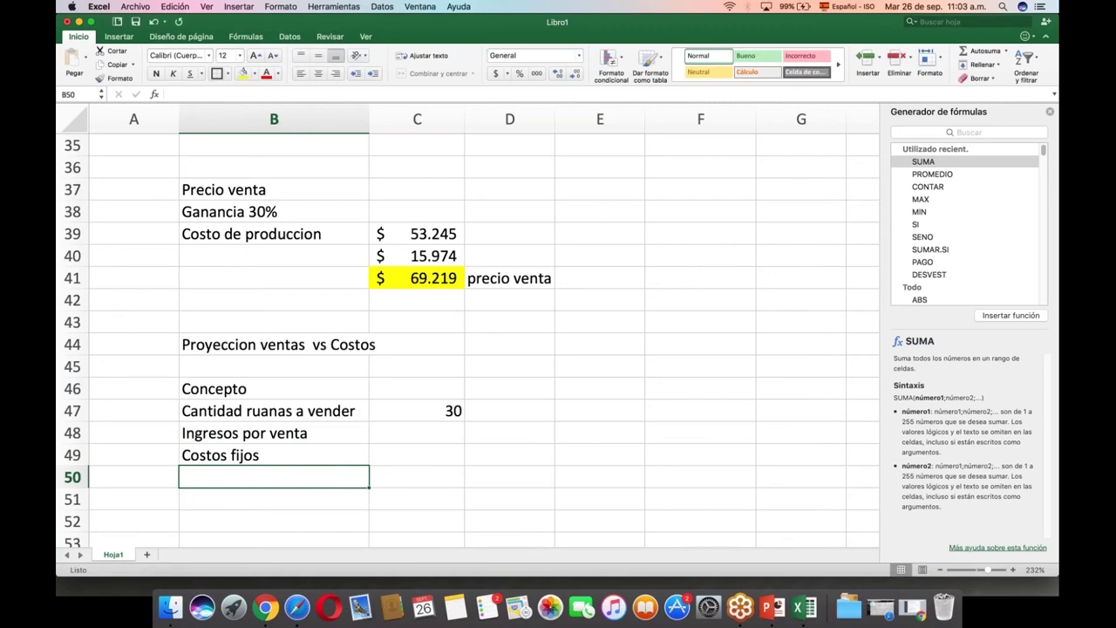
Enter the column heading Mes 1 in cell C46, beside Concepto.
click(385, 382)
text(Mes 1)
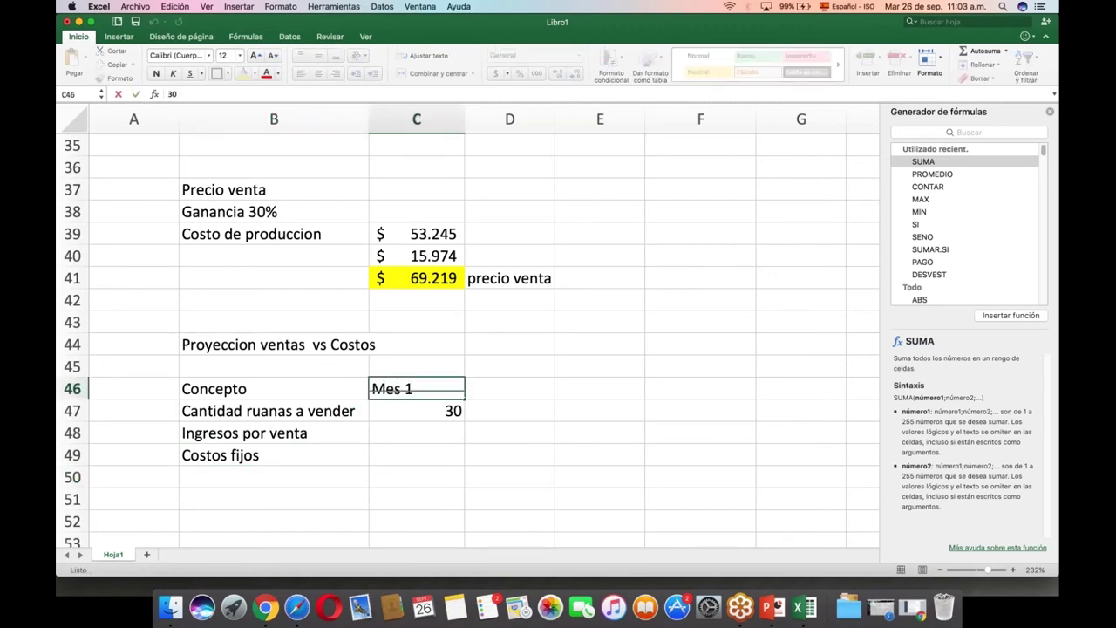
key(Return)
Enter Costos variables produccion in B50 and Costos variables on line in B51, and widen column B to fit the labels.
click(285, 477)
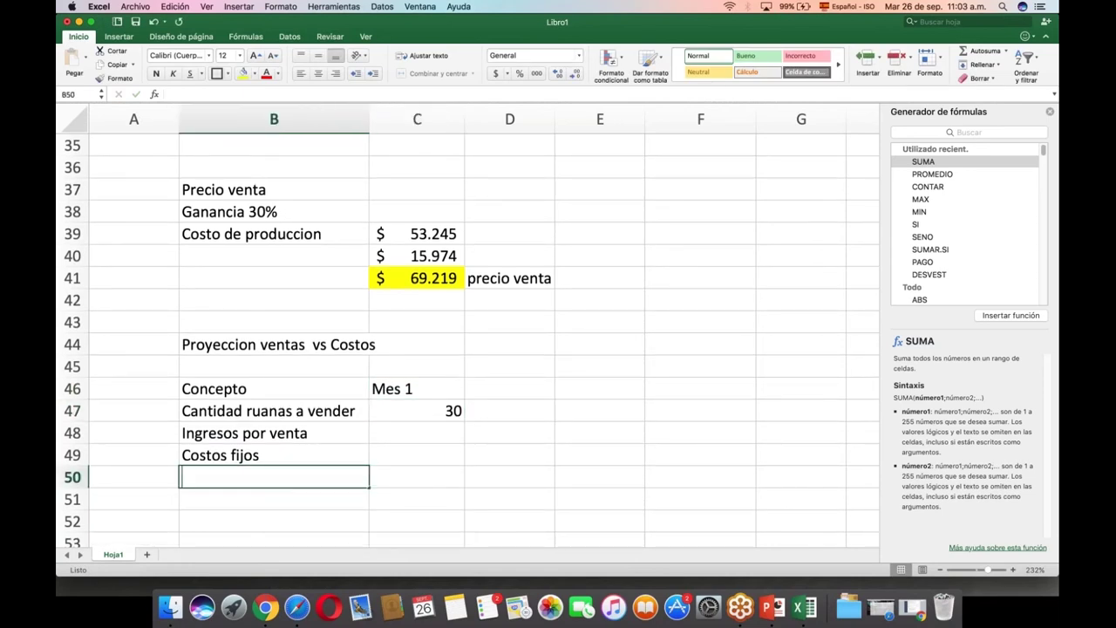
text(Costos varia)
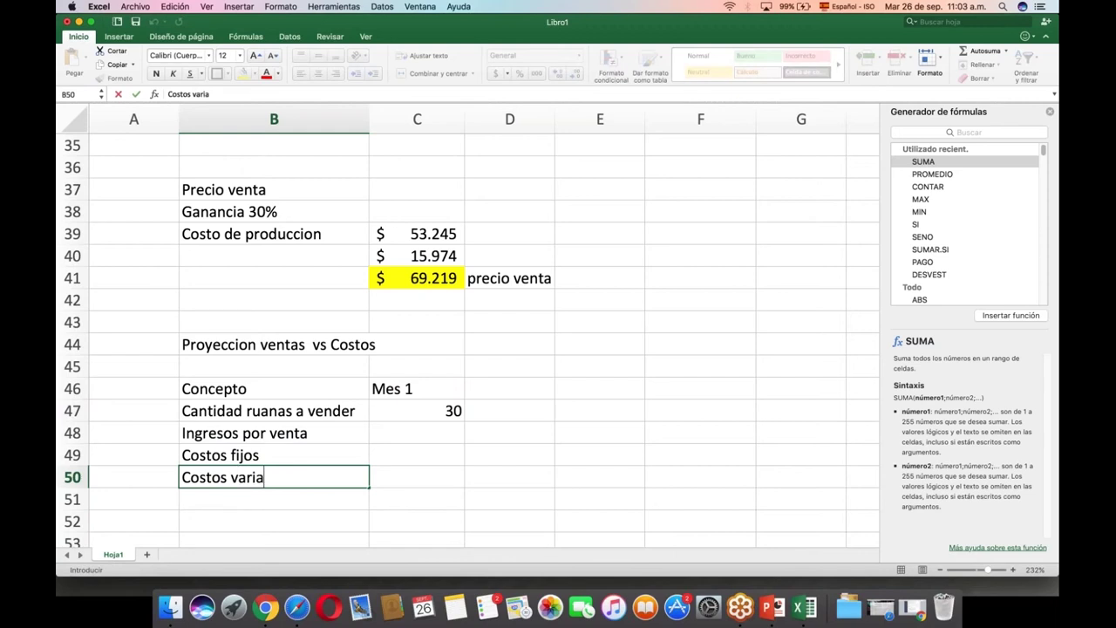
text(bles )
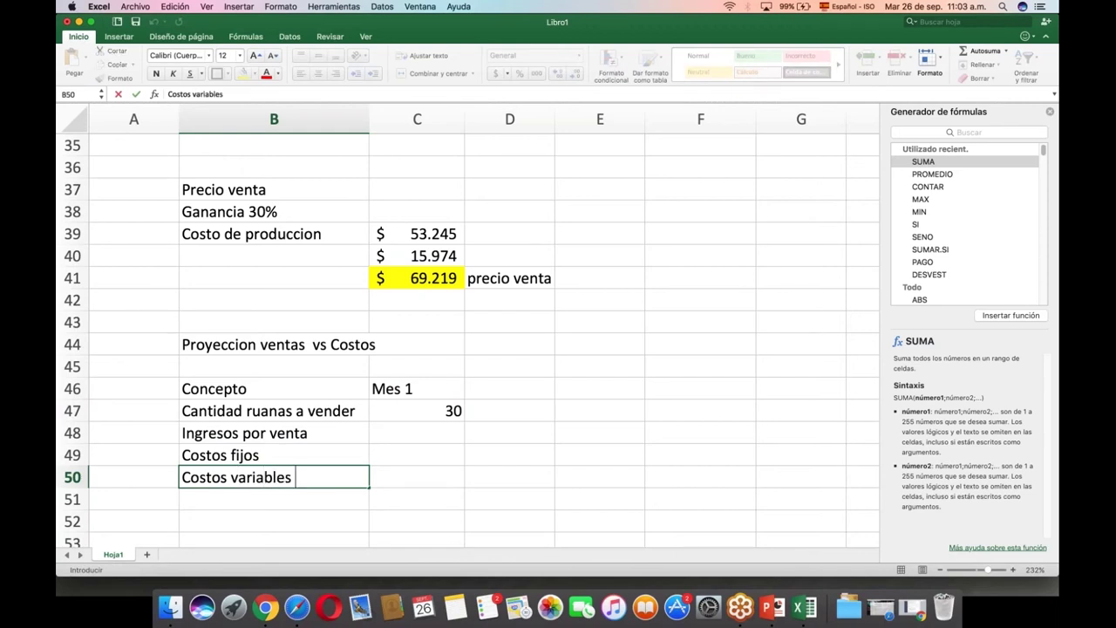
text(produccion)
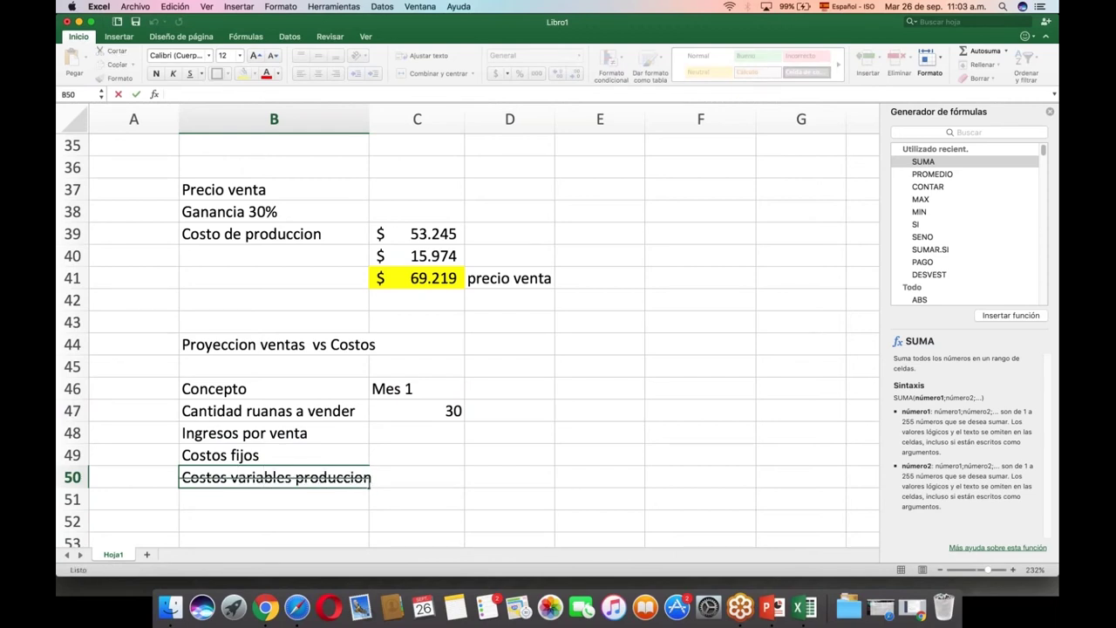
key(Return)
text(Costos)
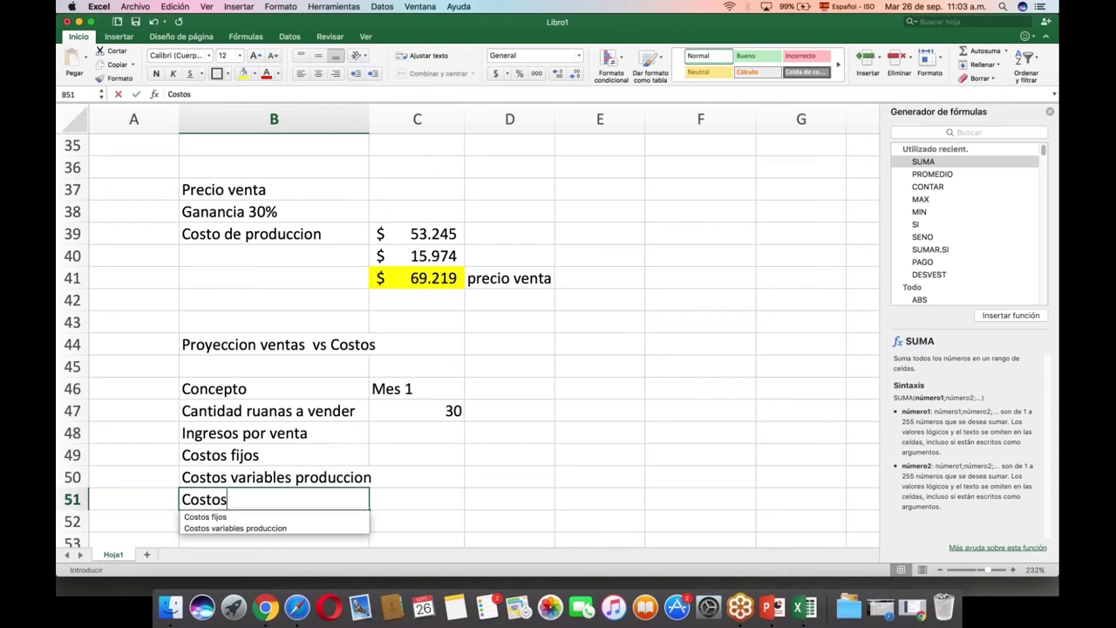
text( variables )
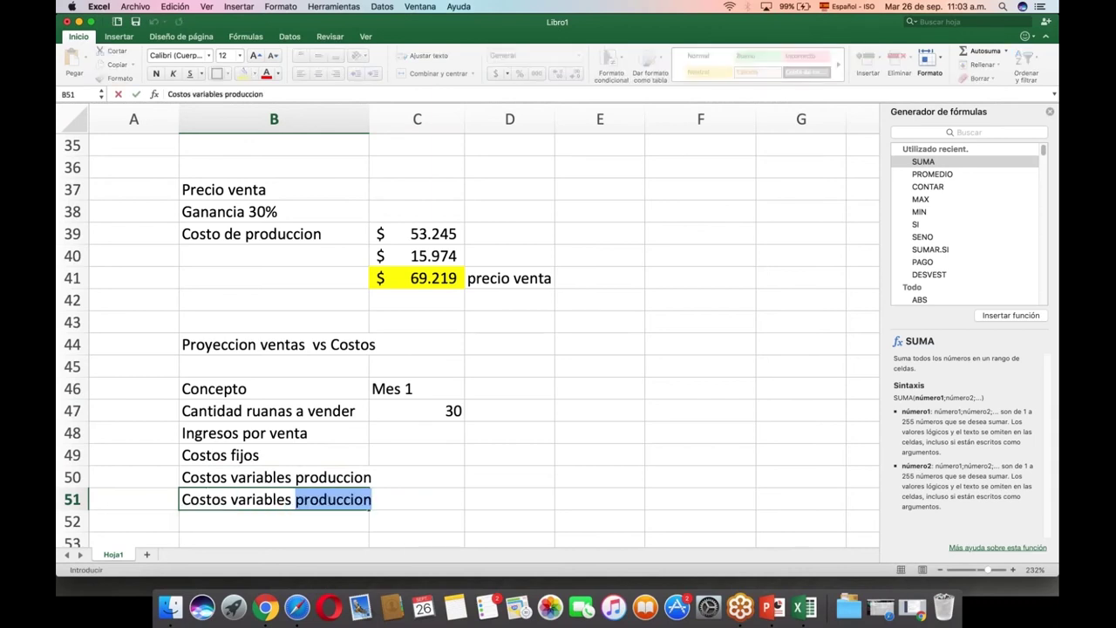
text(on line)
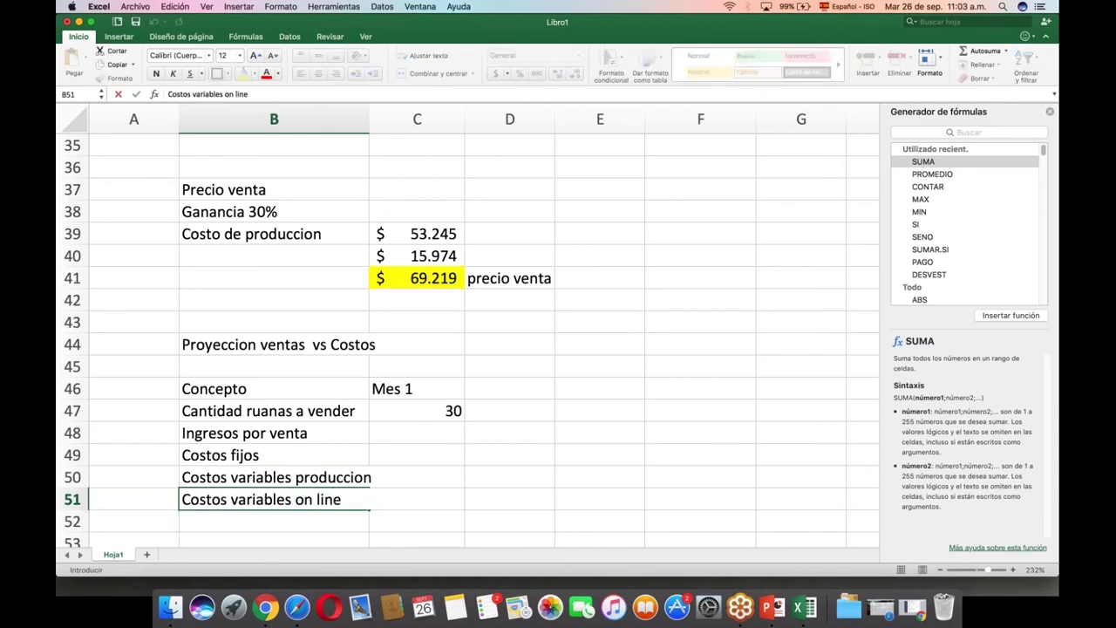
click(394, 519)
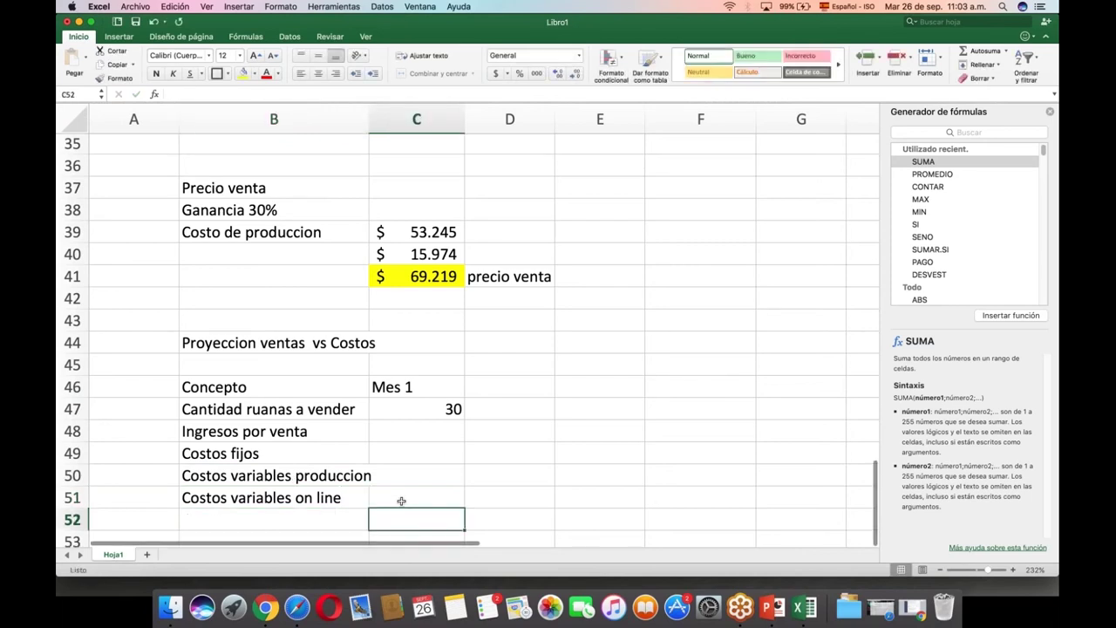
drag(369, 114, 379, 114)
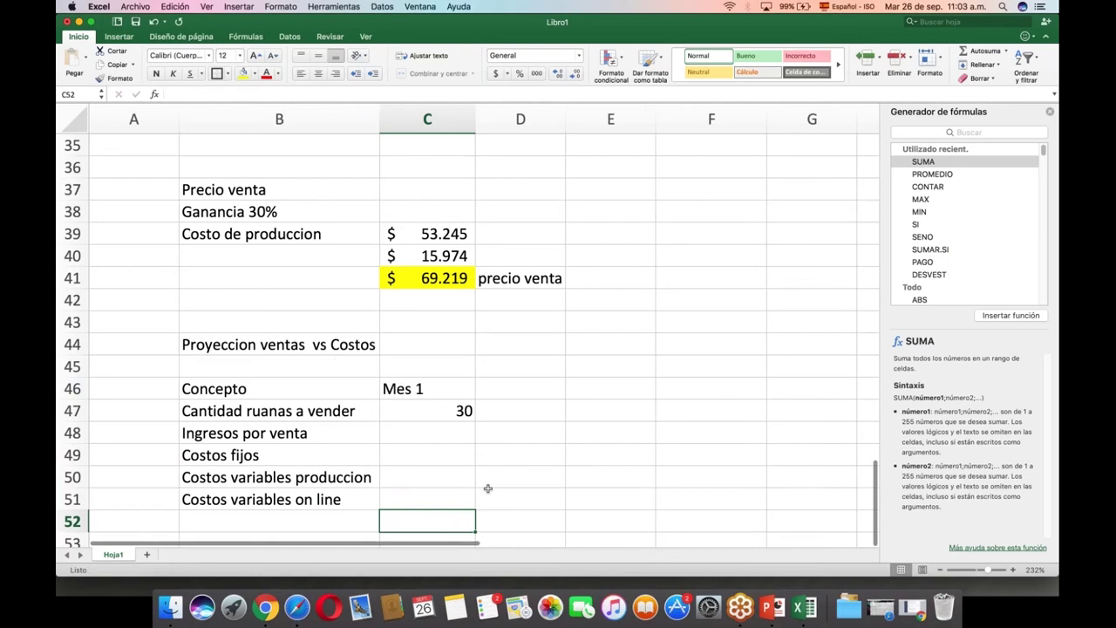
Enter the labels Costos totales in cell B52 and Ganancia in cell B53.
click(337, 496)
key(Down)
key(Down)
key(Down)
key(Down)
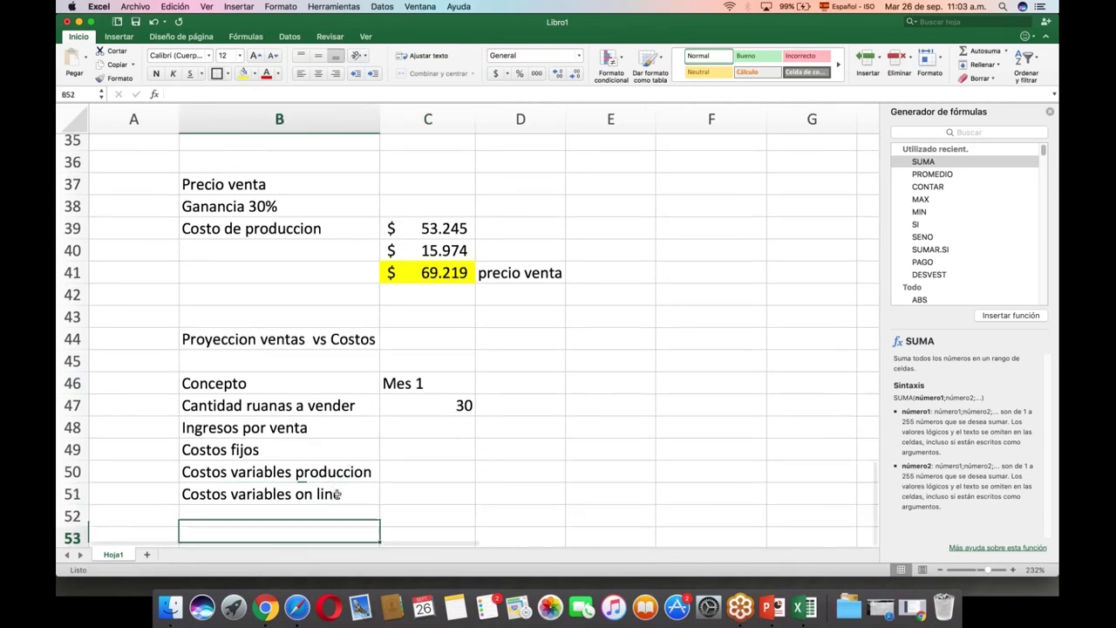
key(Up)
key(Up)
key(Up)
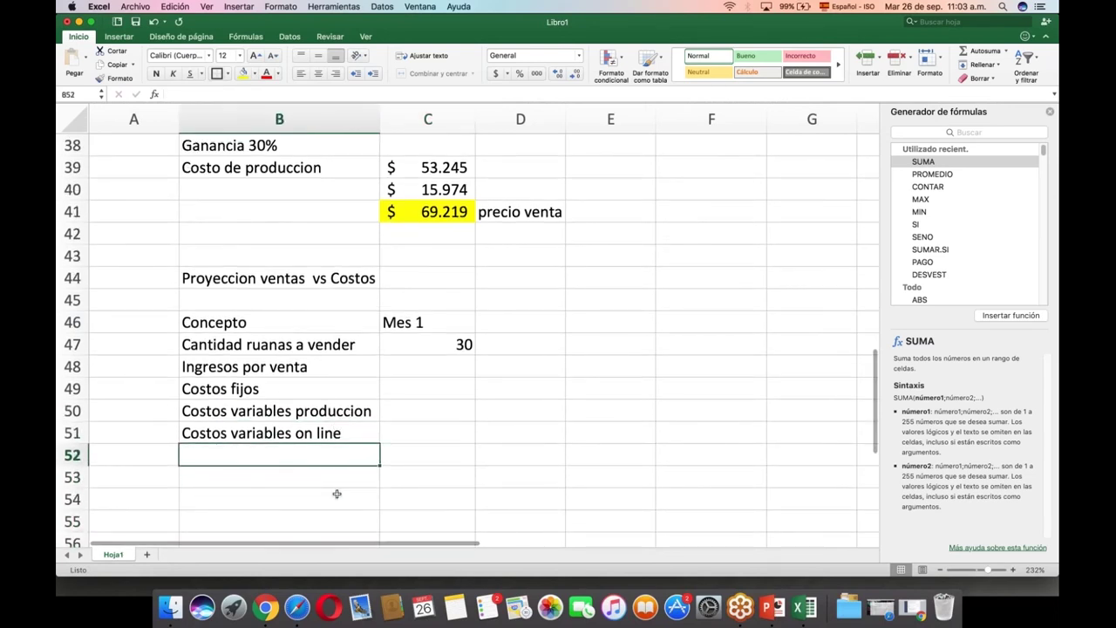
text(Costos totales)
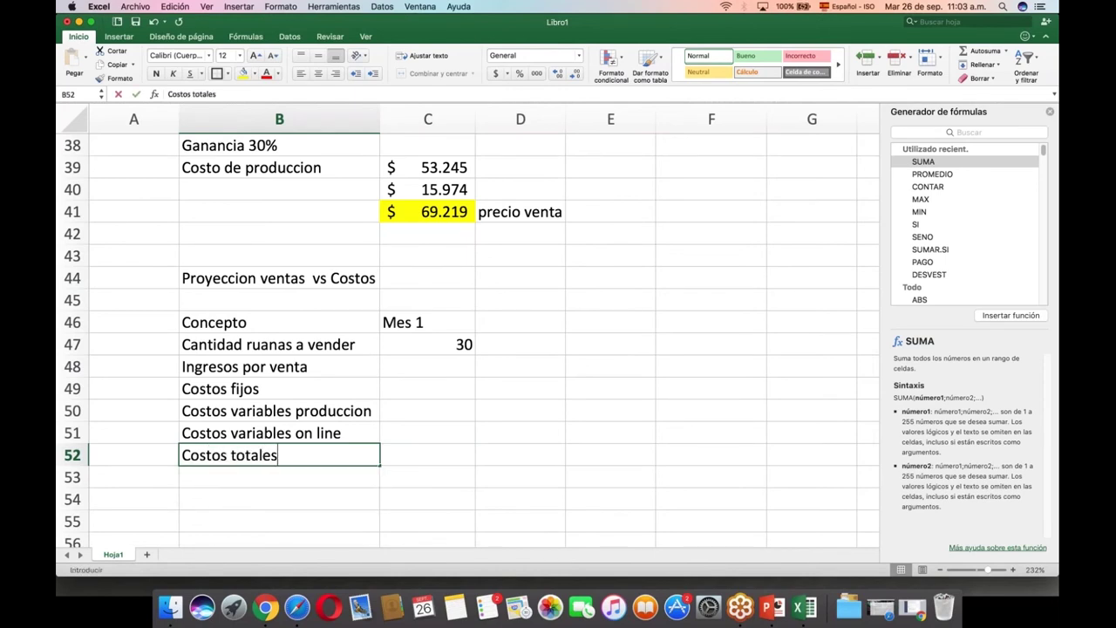
key(Return)
text(Ganancia)
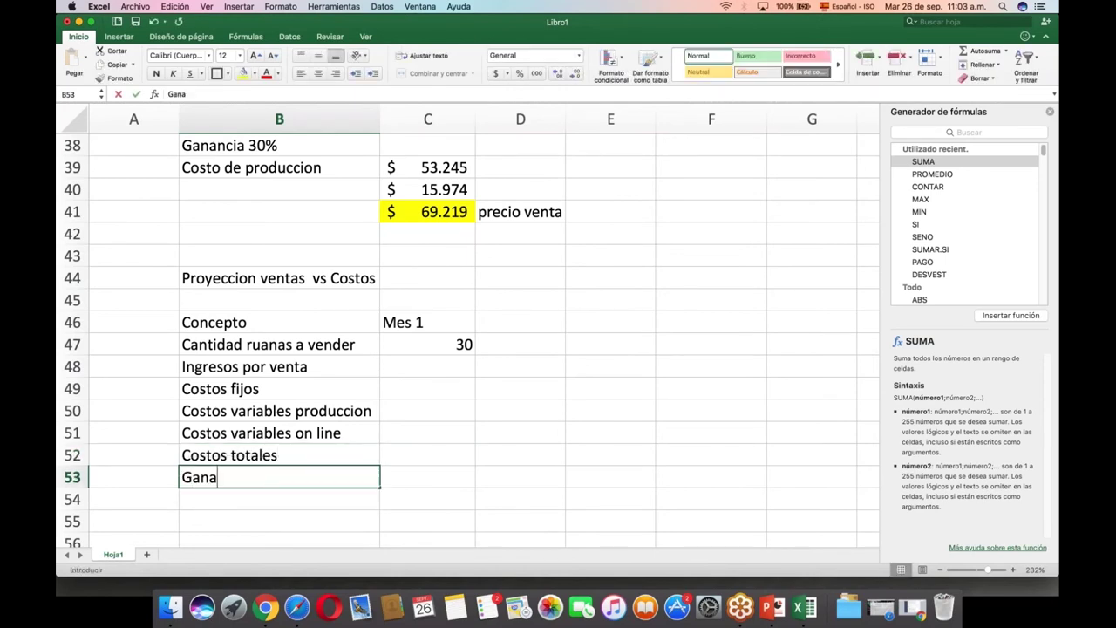
key(Return)
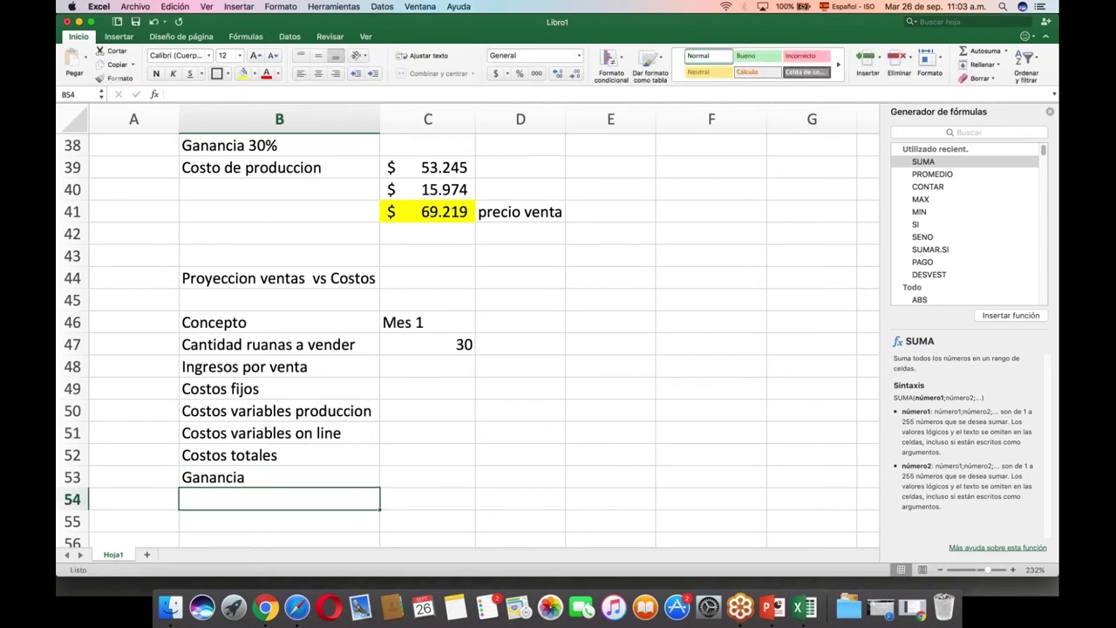
Calculate Ingresos por venta for Mes 1 in cell C48 with the formula =C47*C41, quantity times sale price.
click(410, 368)
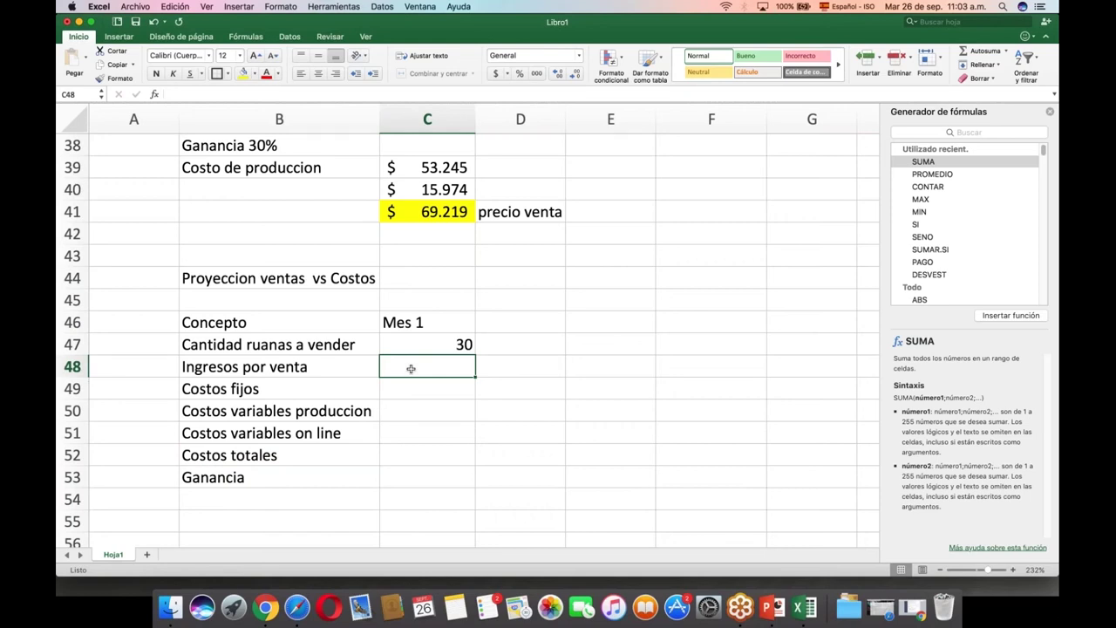
text(?)
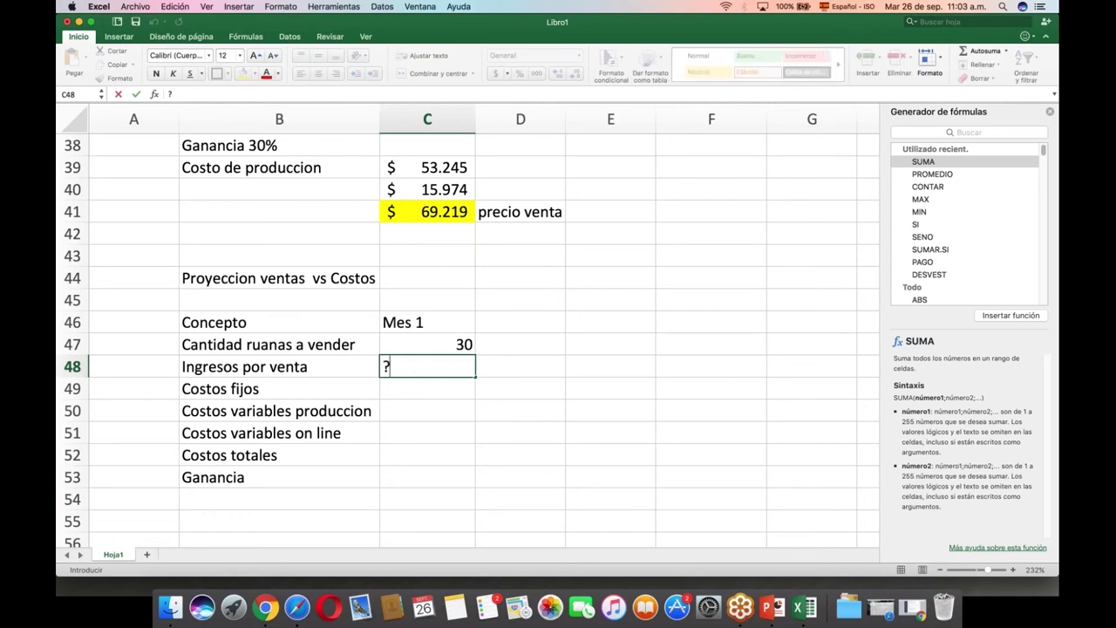
text(=))
key(Left)
click(422, 362)
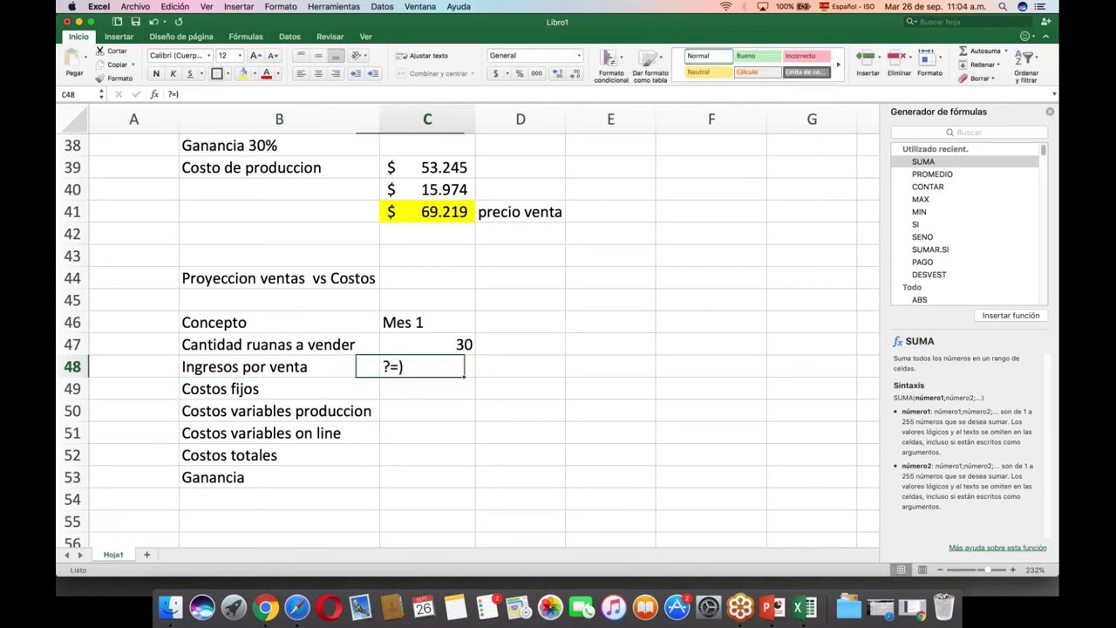
double_click(421, 361)
key(BackSpace)
click(388, 367)
key(BackSpace)
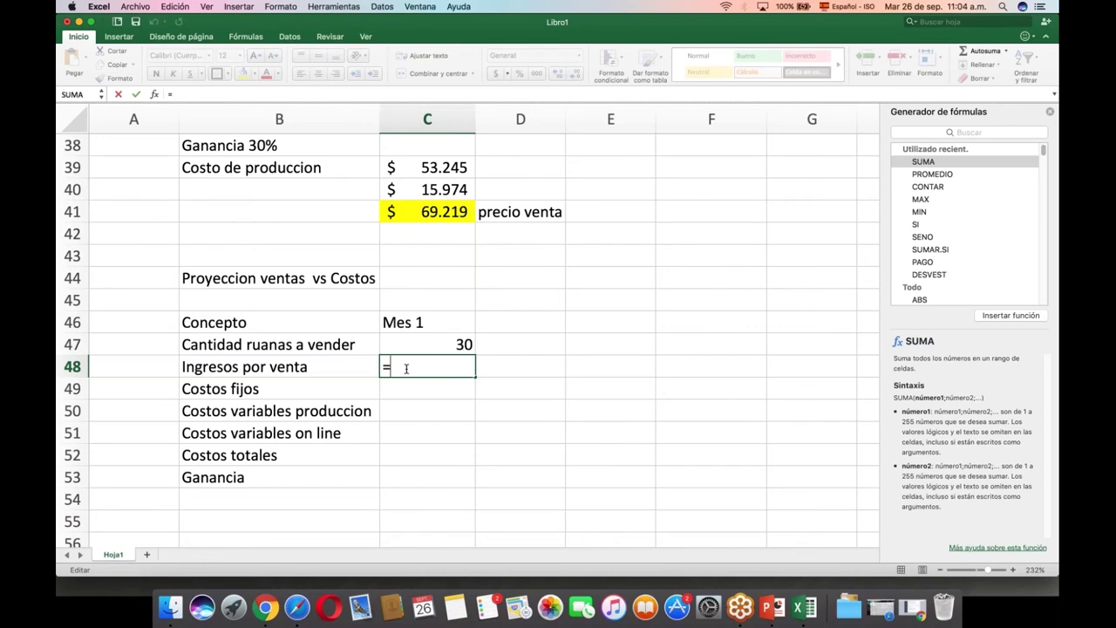
click(423, 348)
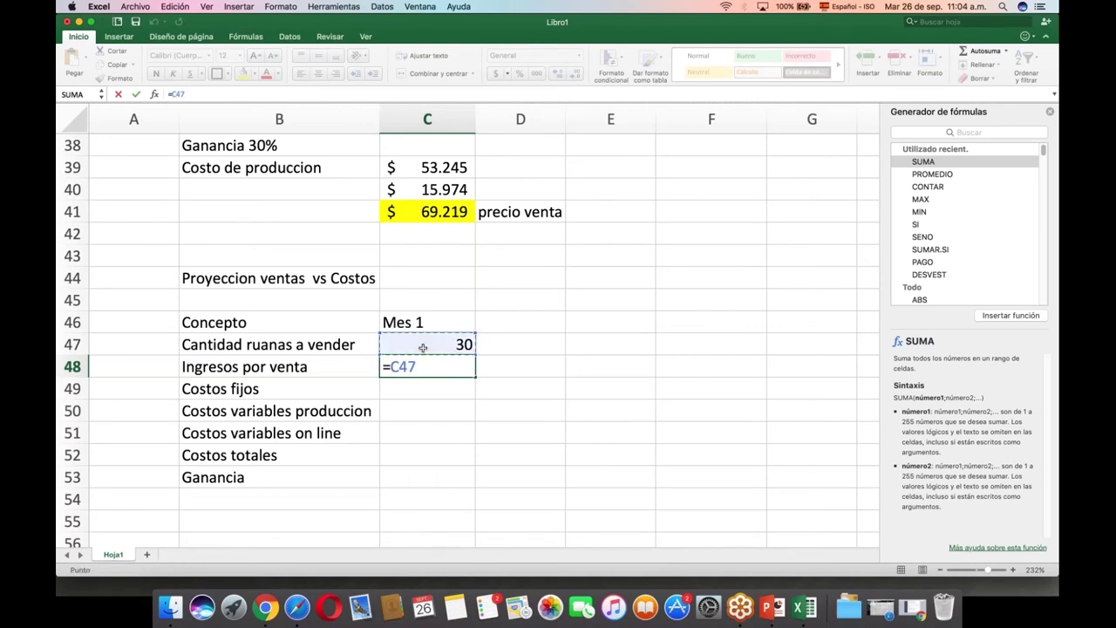
text(¿)
key(BackSpace)
text([)
key(BackSpace)
text({*)
click(424, 367)
click(422, 367)
key(BackSpace)
click(447, 211)
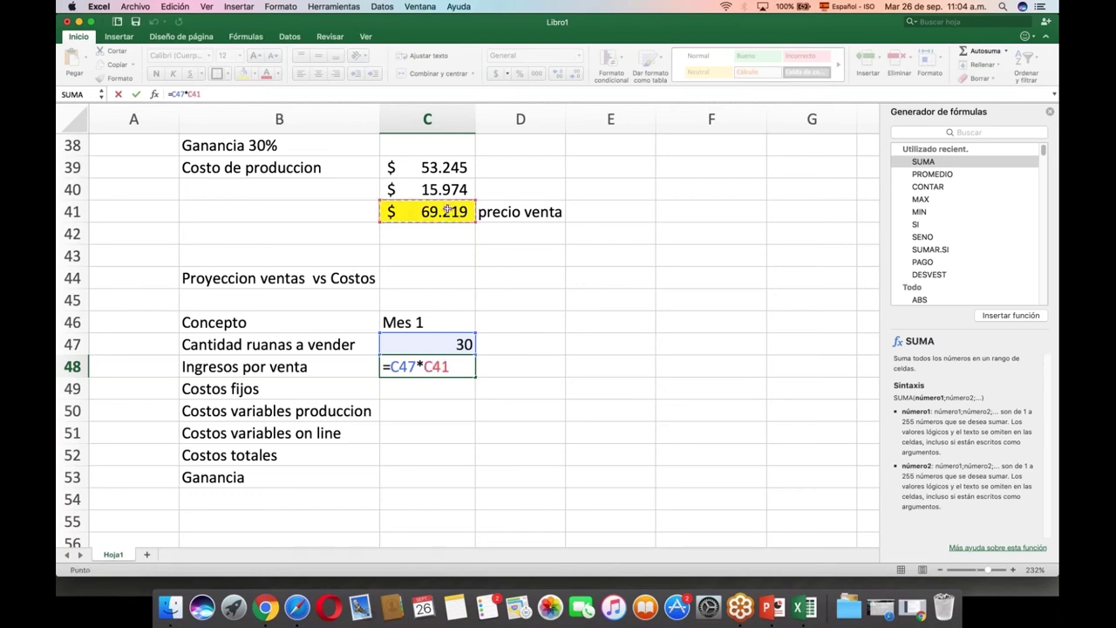
key(Return)
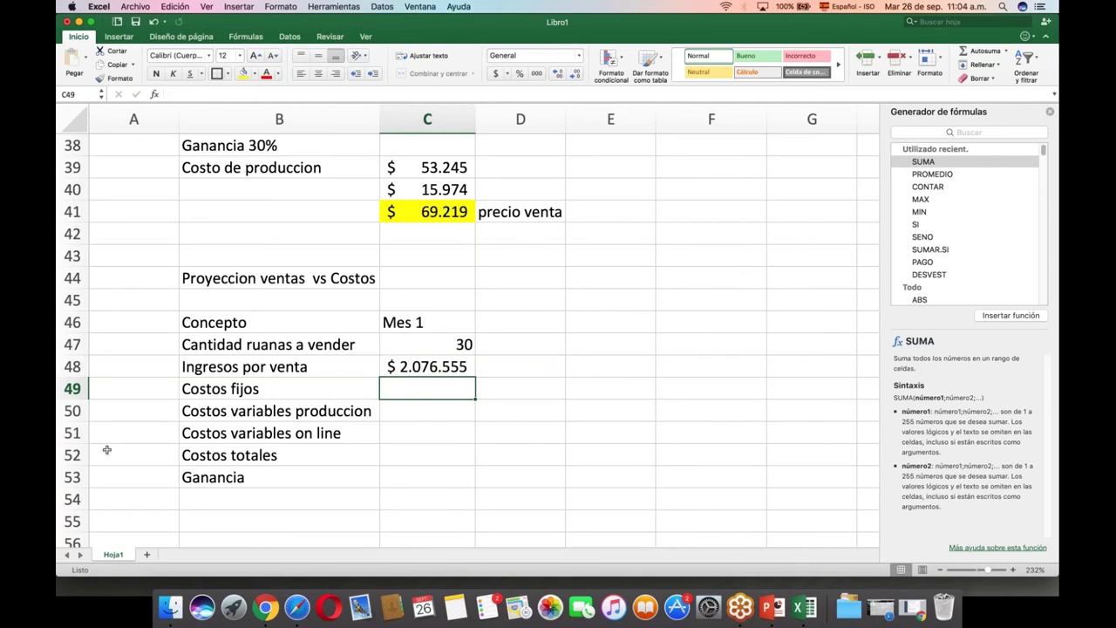
Insert a row above Costos variables on line and label it Impuesto in cell B51.
click(72, 432)
right_click(75, 434)
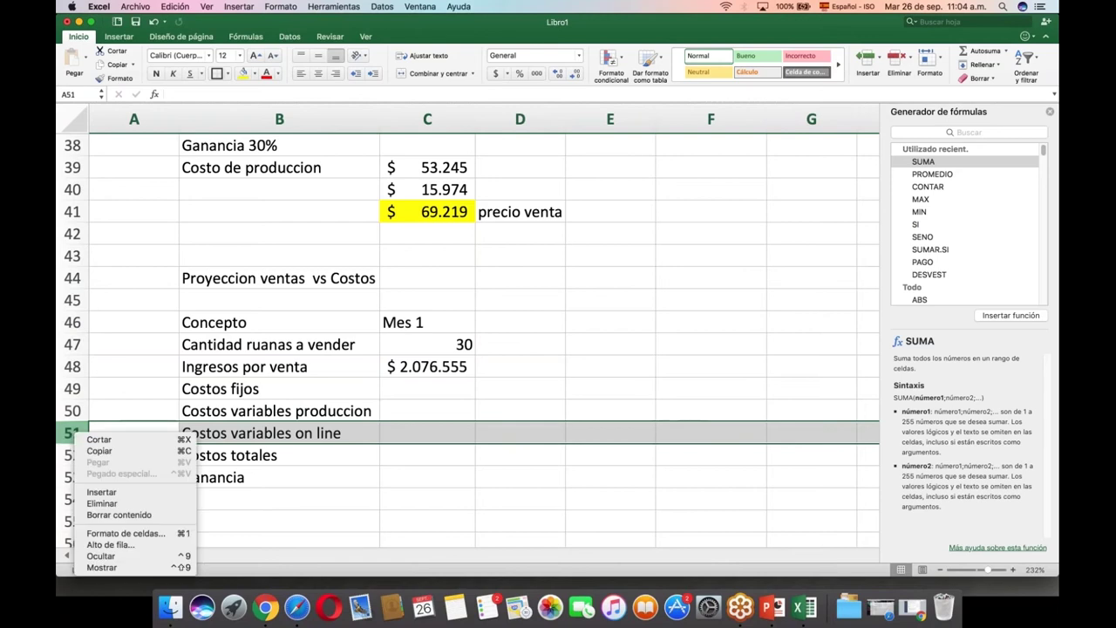
click(101, 491)
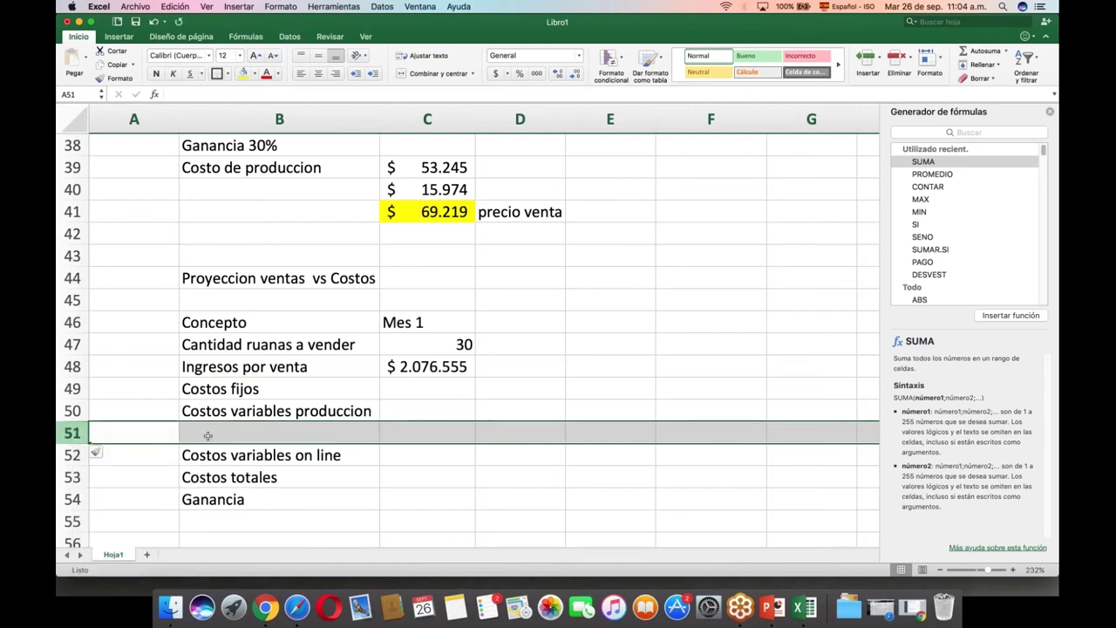
click(207, 435)
text(Impue)
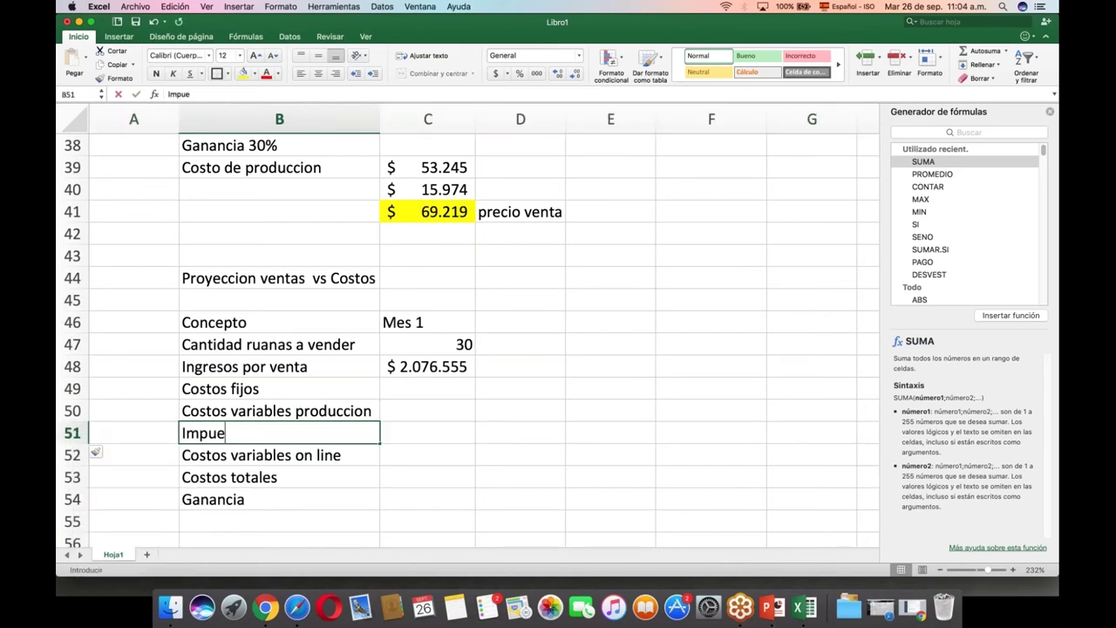
text(sto)
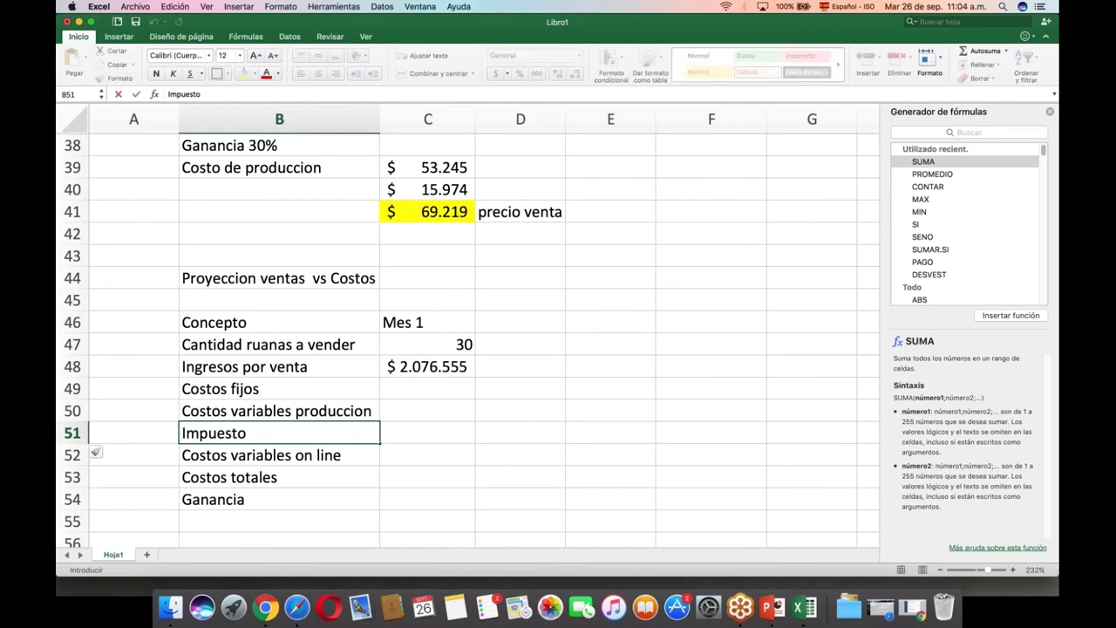
click(250, 474)
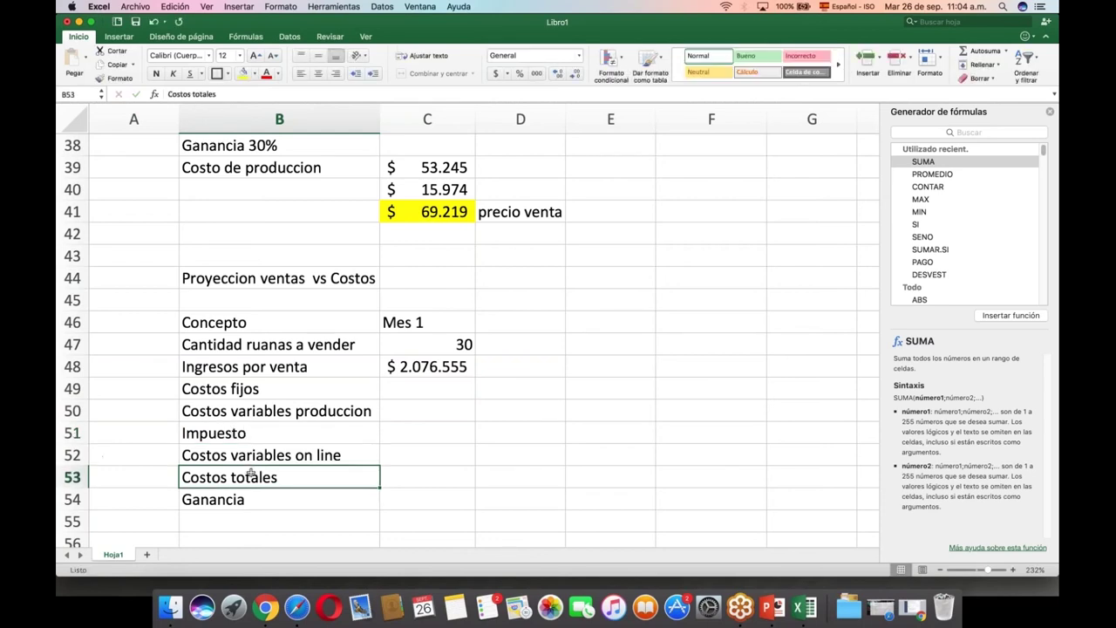
Enter 1250000 as the Mes 1 Costos fijos in cell C49.
click(421, 389)
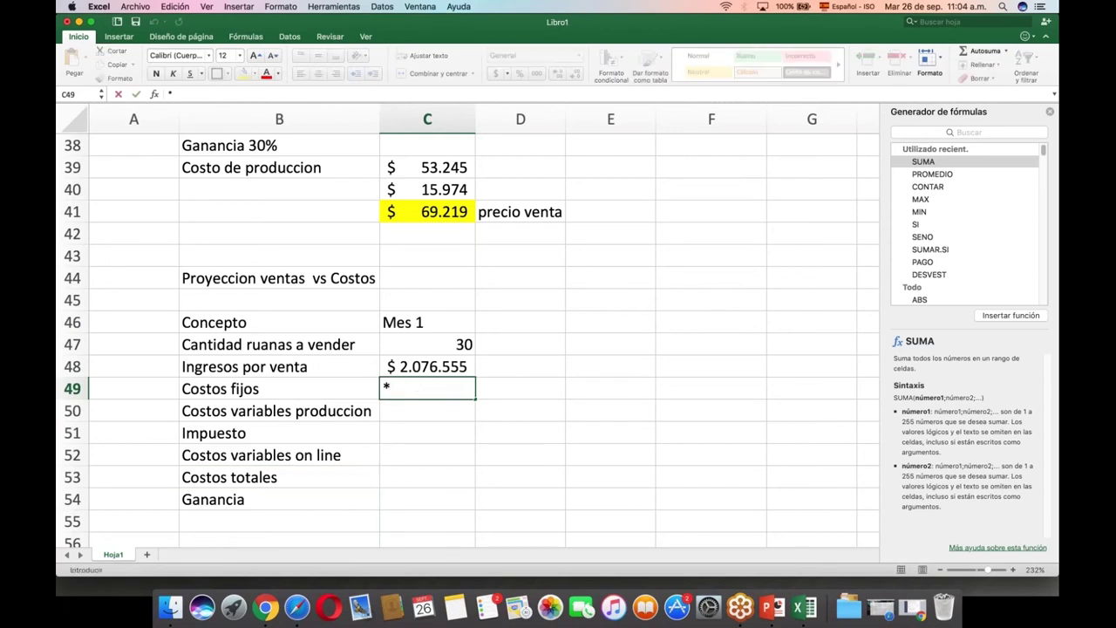
text(a)
key(BackSpace)
text(ç)
key(BackSpace)
scroll(433, 395, up, 5)
scroll(432, 395, up, 6)
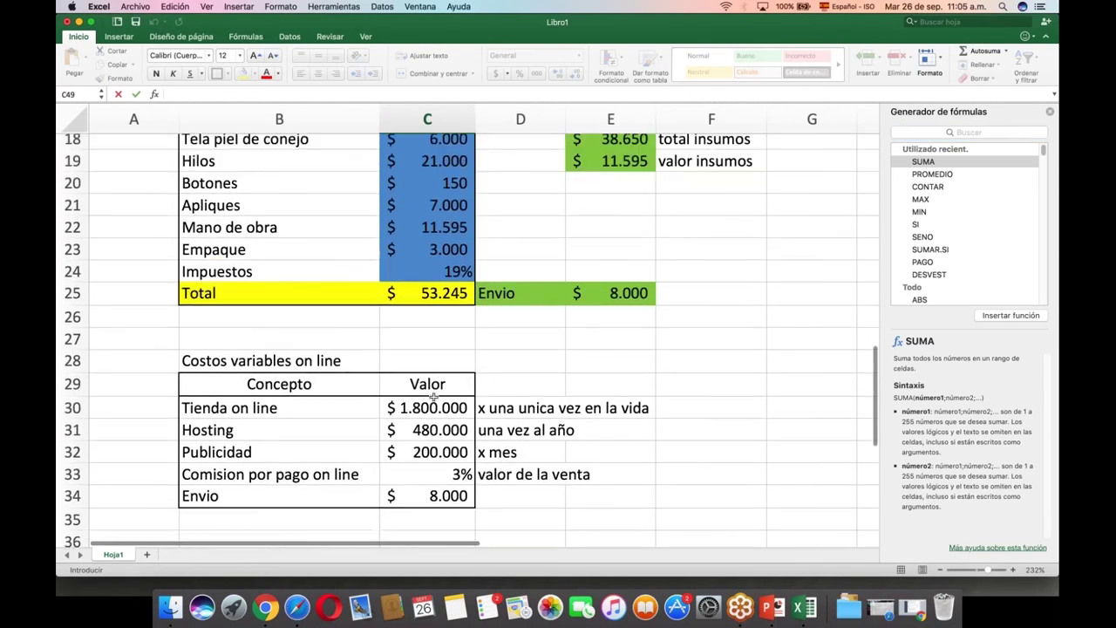
scroll(432, 397, up, 4)
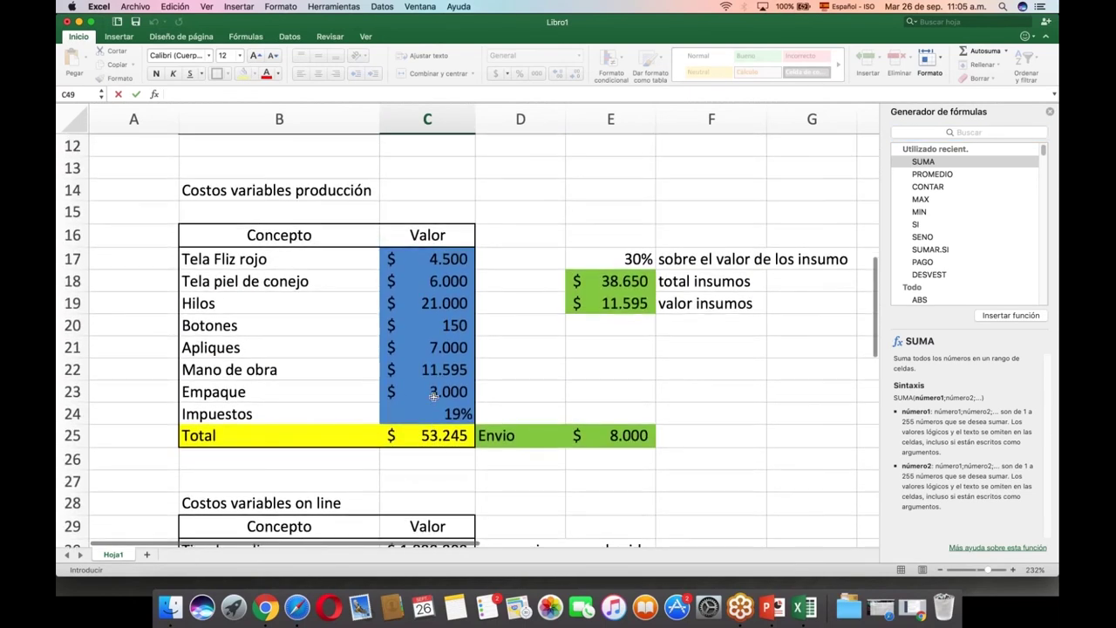
scroll(433, 397, up, 2)
scroll(435, 393, down, 3)
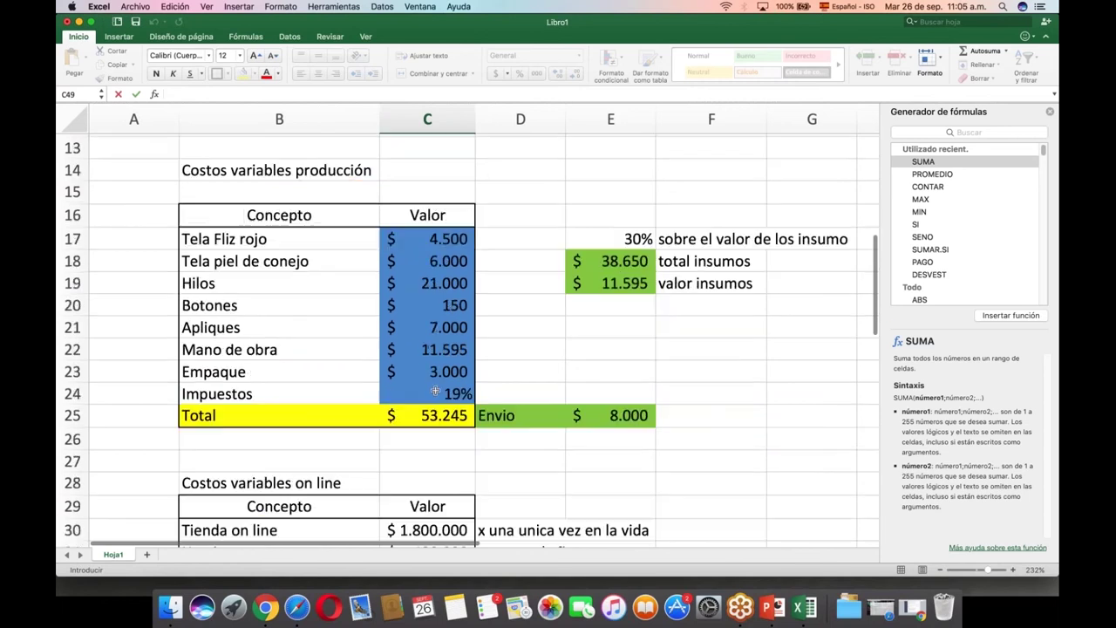
scroll(435, 392, down, 15)
text(1250000)
key(Return)
Check the Costos fijos amount in C49 against the total in C11 and format C49 as accounting currency.
scroll(469, 354, up, 1)
scroll(468, 354, up, 10)
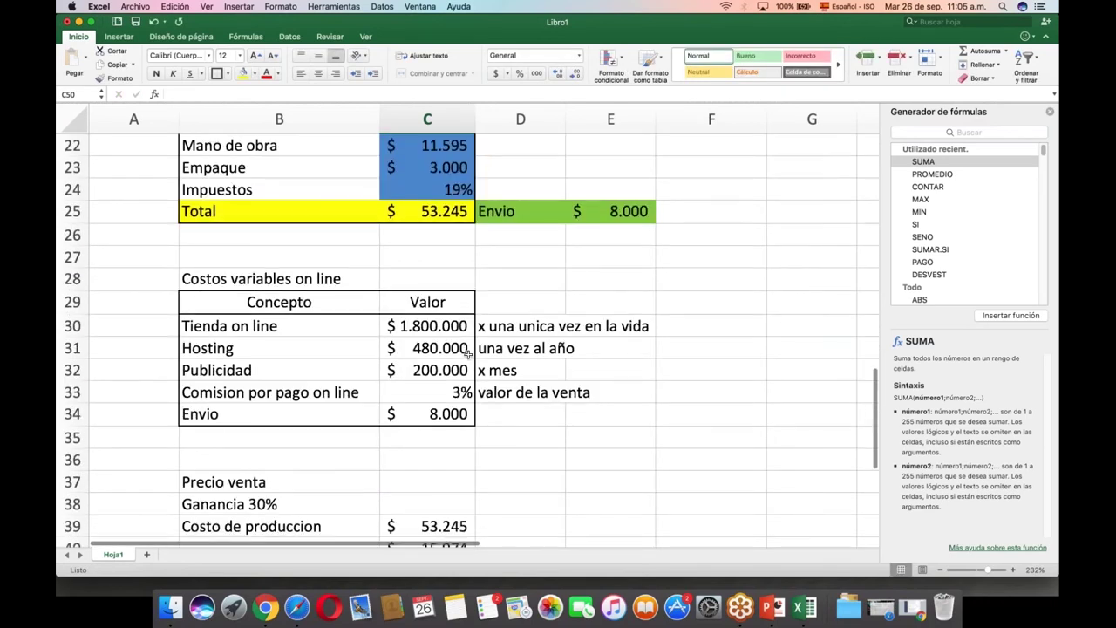
scroll(469, 354, up, 8)
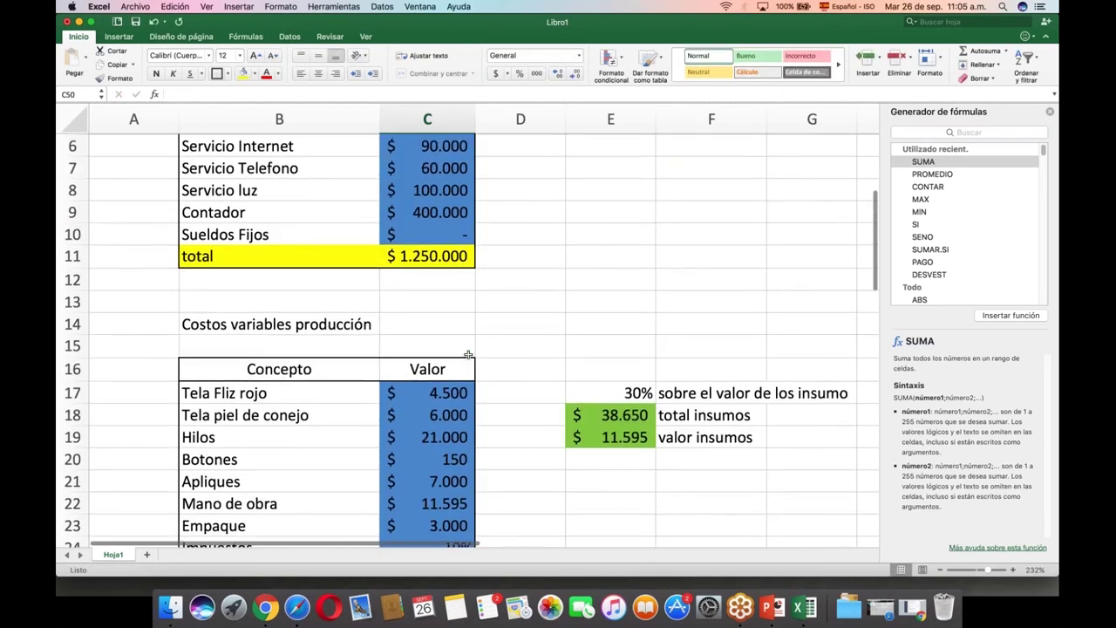
scroll(468, 354, up, 2)
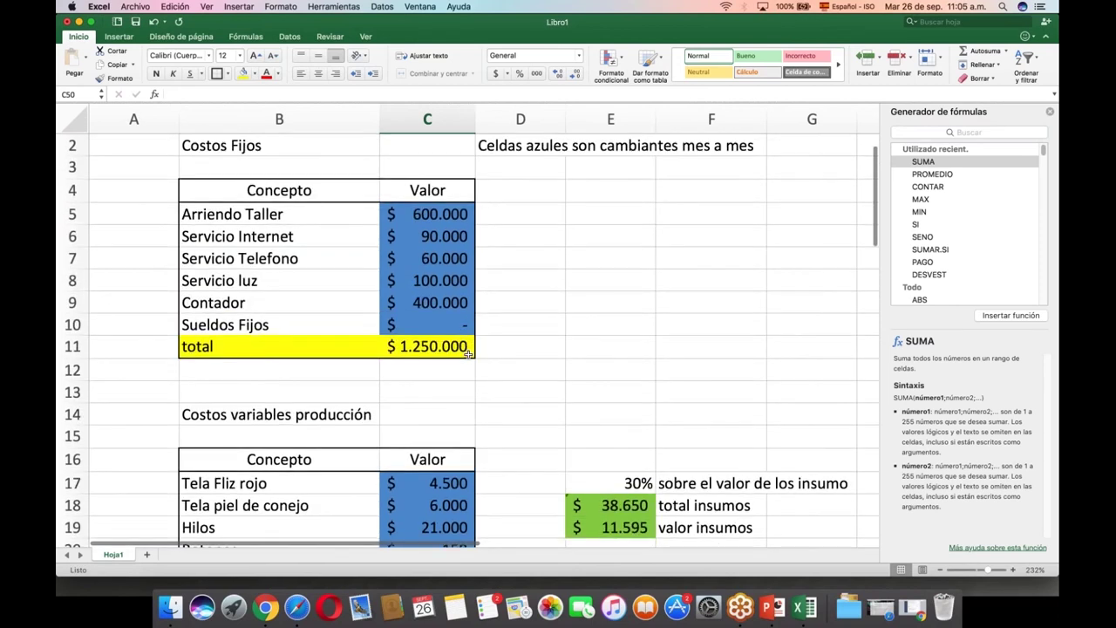
scroll(436, 410, down, 10)
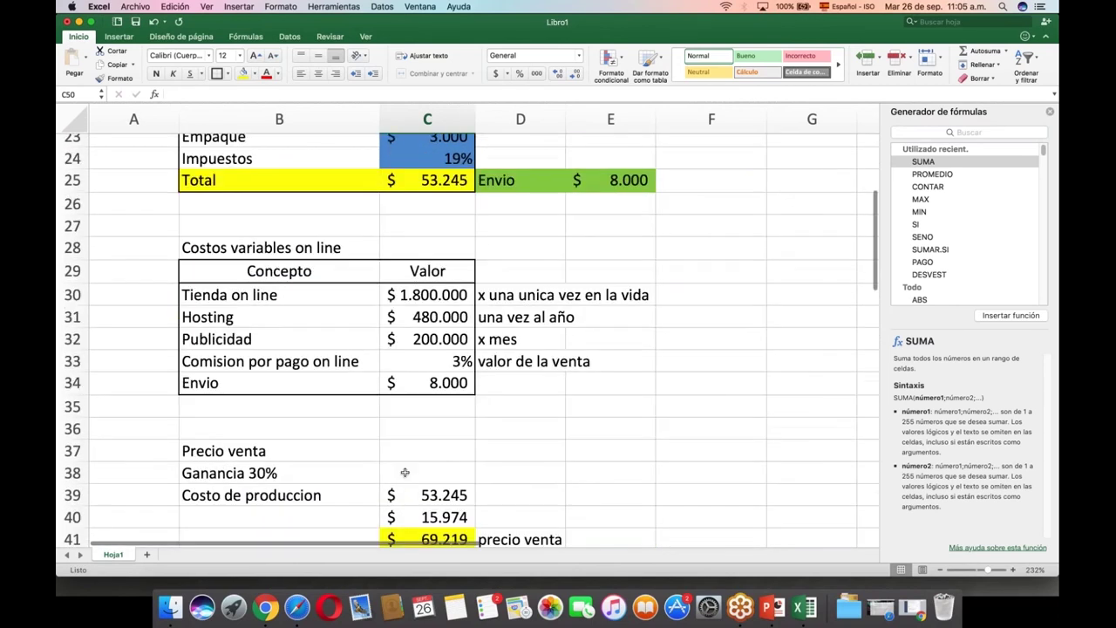
scroll(405, 473, down, 6)
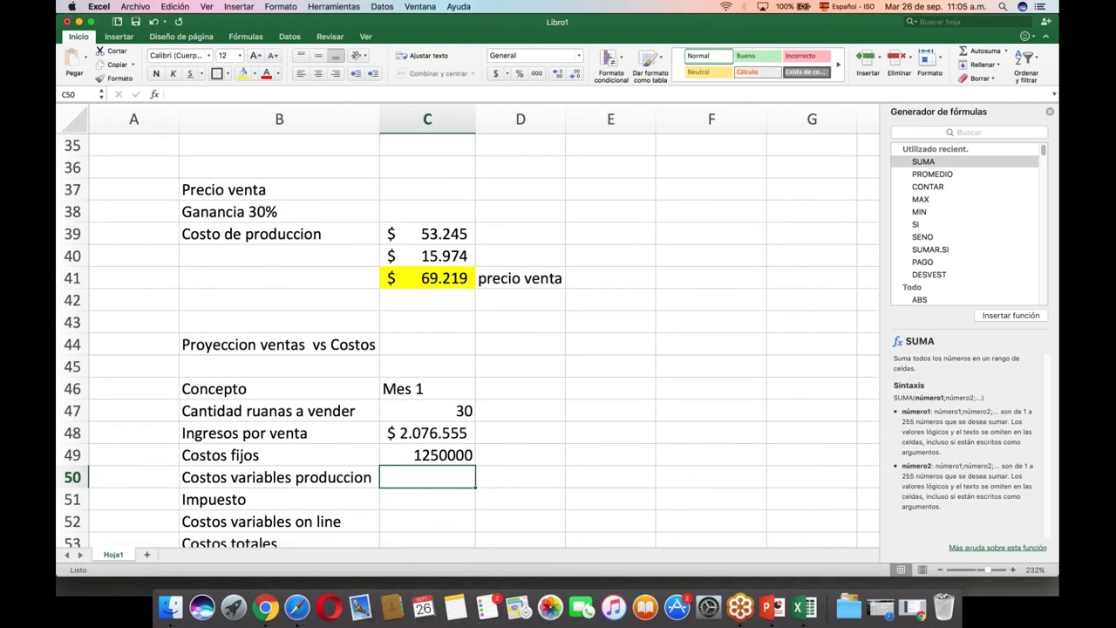
key(Up)
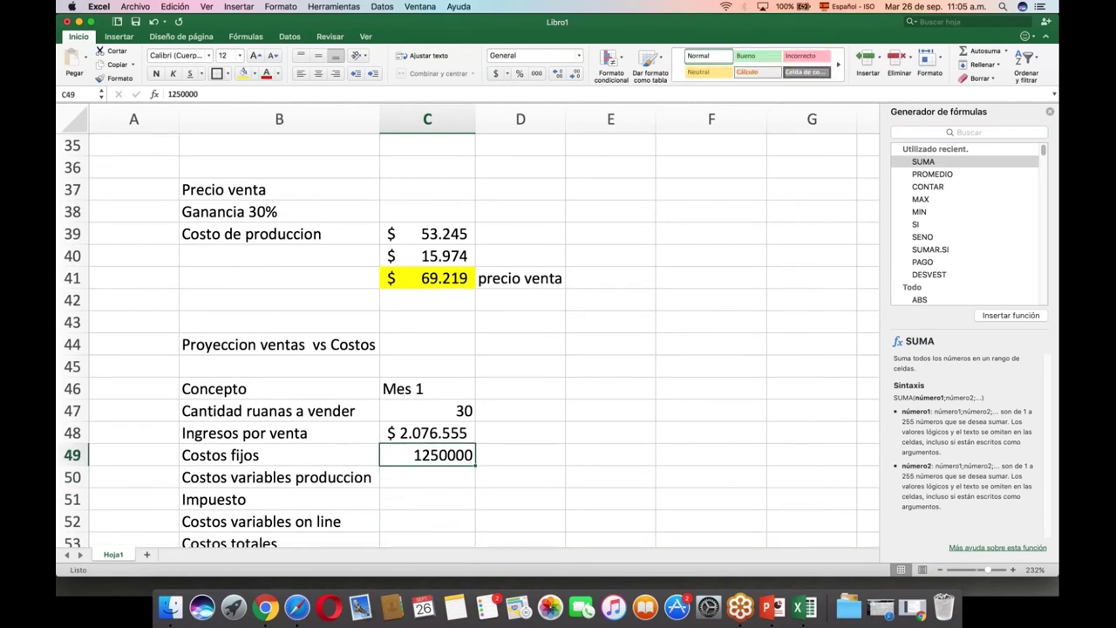
click(493, 74)
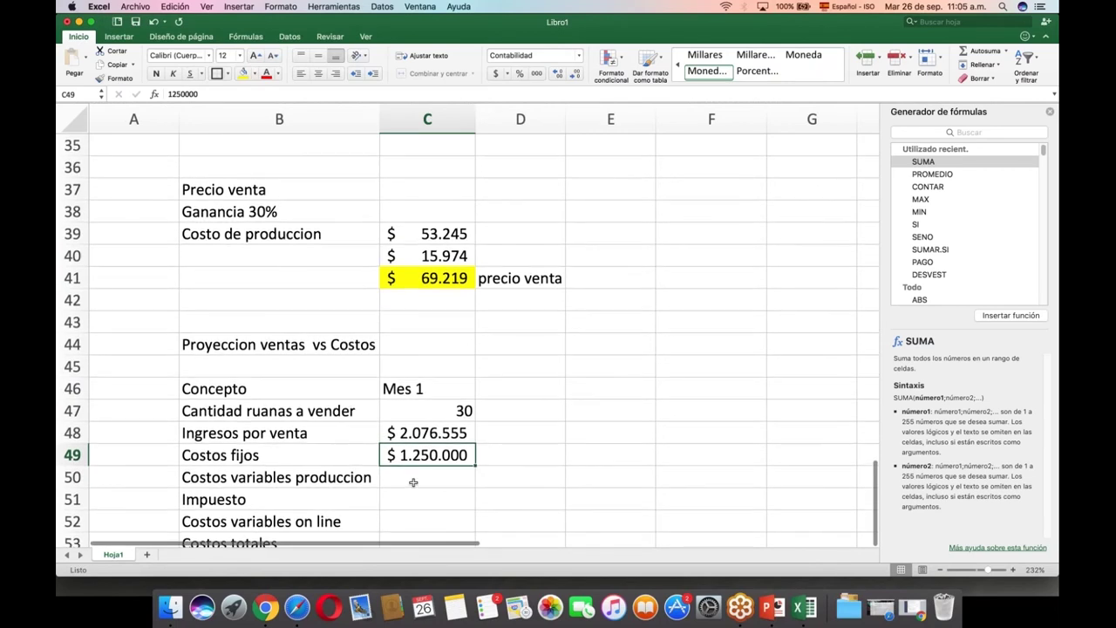
Enter the production cost total from C25, 53245, as Costos variables produccion for Mes 1 in cell C50.
click(413, 478)
scroll(417, 471, up, 3)
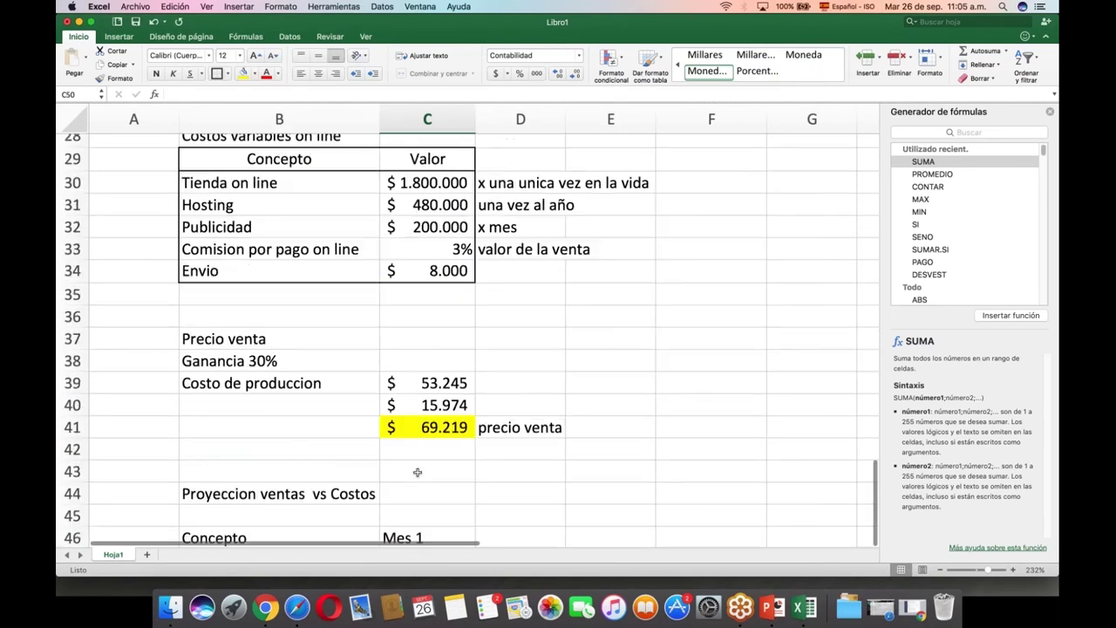
scroll(417, 472, up, 5)
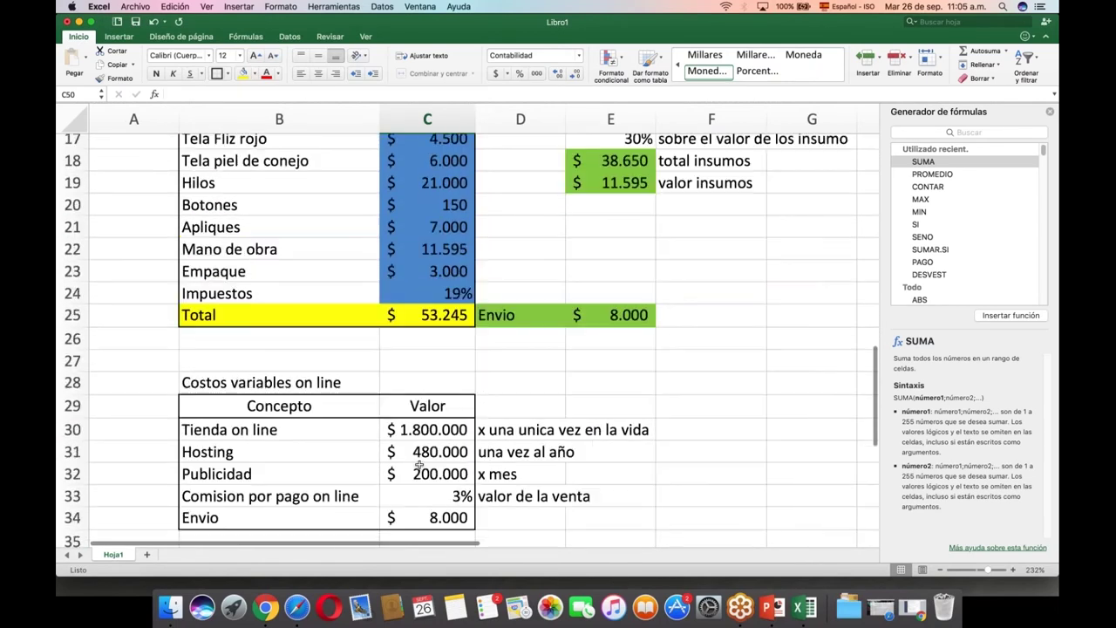
scroll(419, 465, up, 2)
click(439, 370)
scroll(433, 460, down, 8)
scroll(434, 488, down, 3)
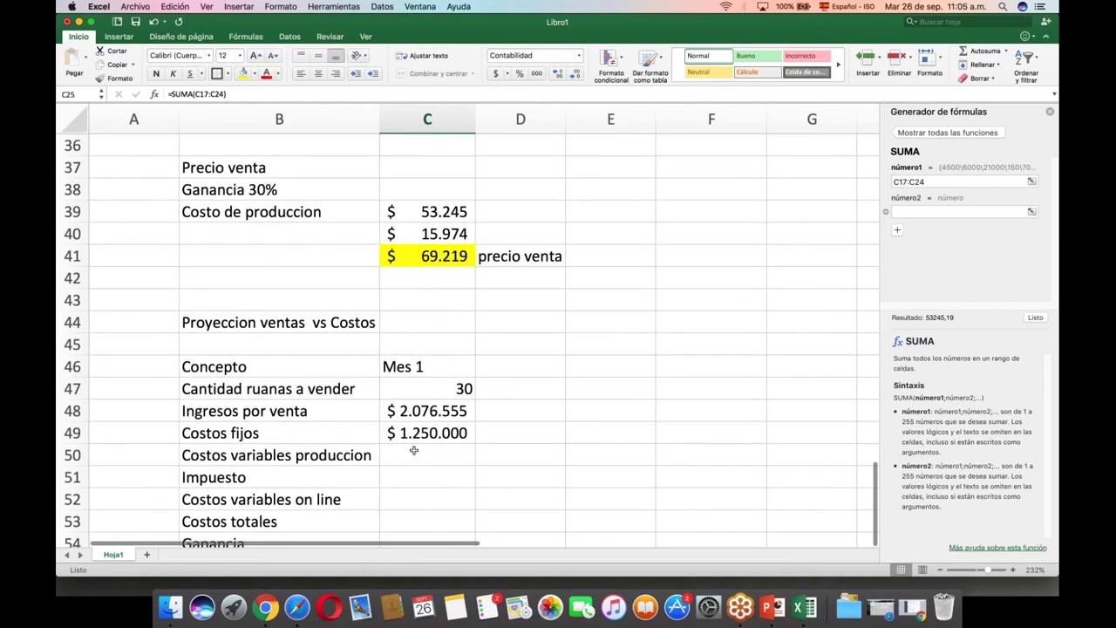
click(413, 451)
text(53245)
key(Return)
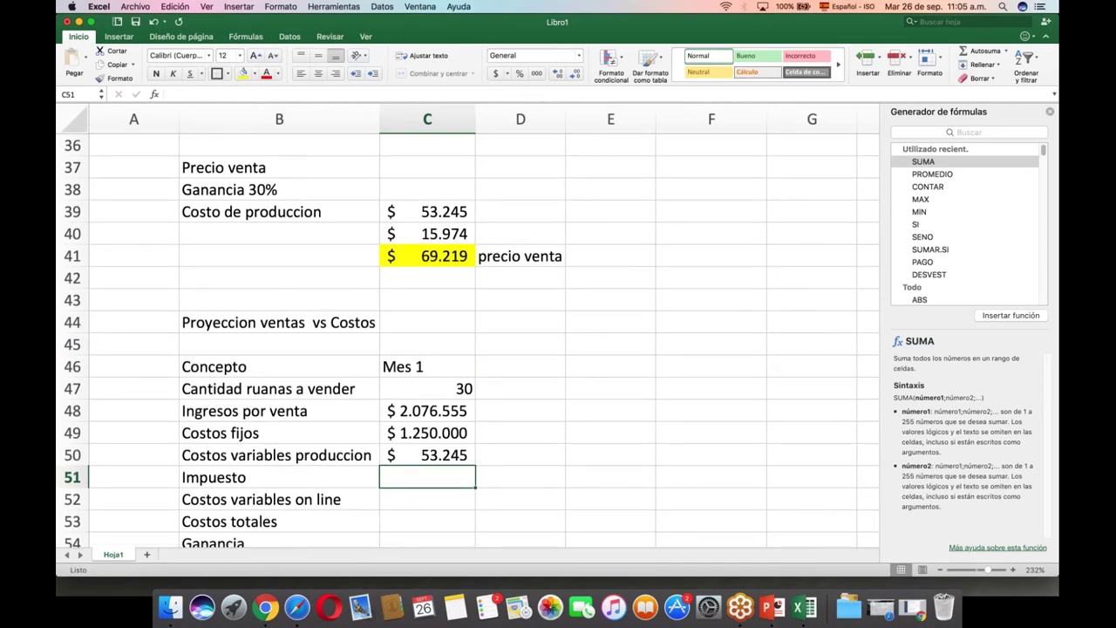
Calculate the Mes 1 Impuesto in cell C51 as 19% of sales income with the formula =C48*19%.
text(=)
key(BackSpace)
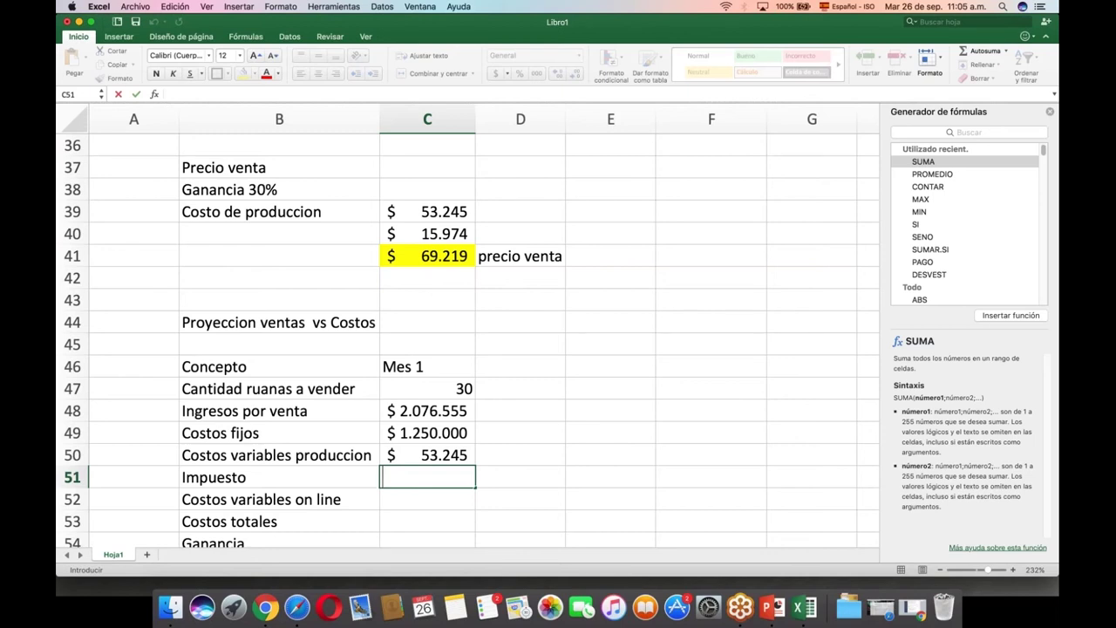
text(¿)
key(BackSpace)
text(?¿^=))
key(BackSpace)
click(409, 478)
key(BackSpace)
key(BackSpace)
key(BackSpace)
click(415, 415)
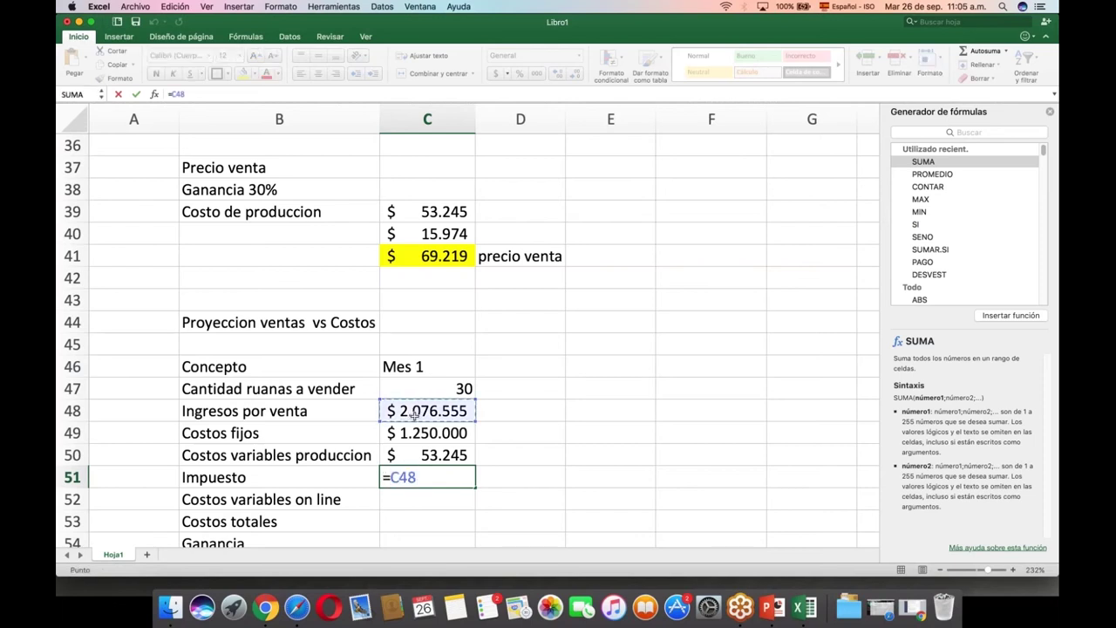
text(+)
key(BackSpace)
text(*19%)
key(Return)
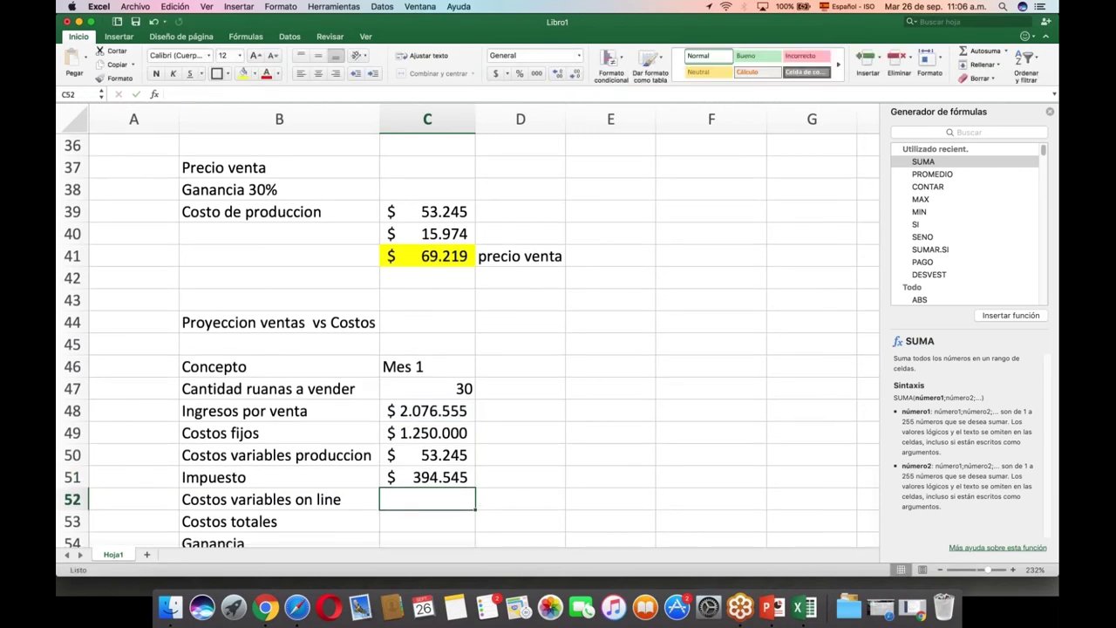
Calculate Costos variables on line for Mes 1 in cell C52 with the formula =C48*3%.
scroll(876, 513, down, 10)
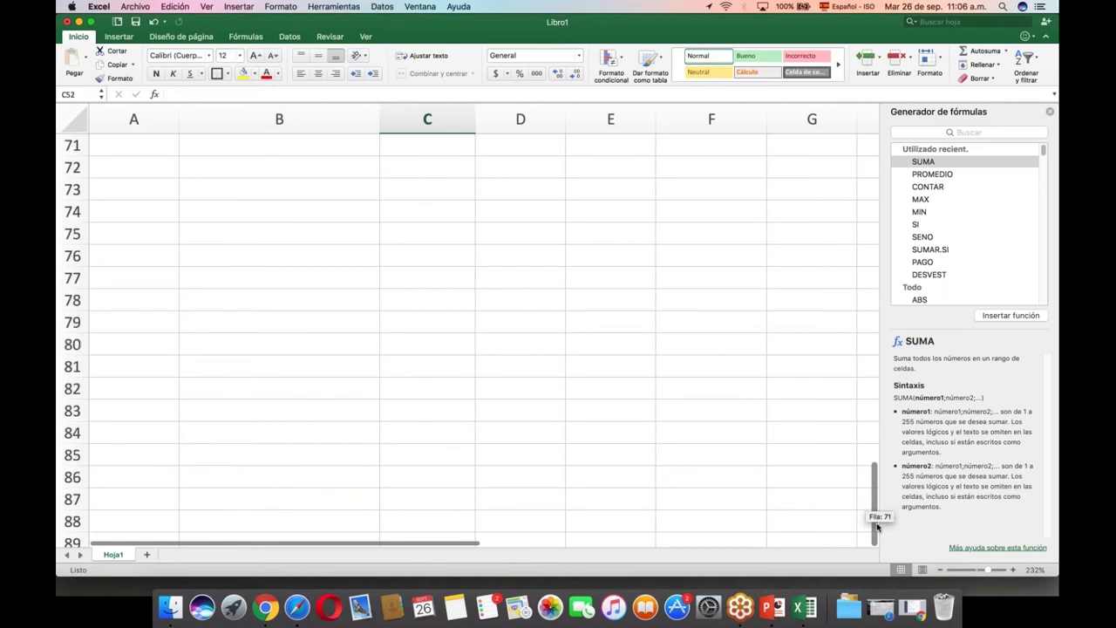
scroll(720, 417, up, 7)
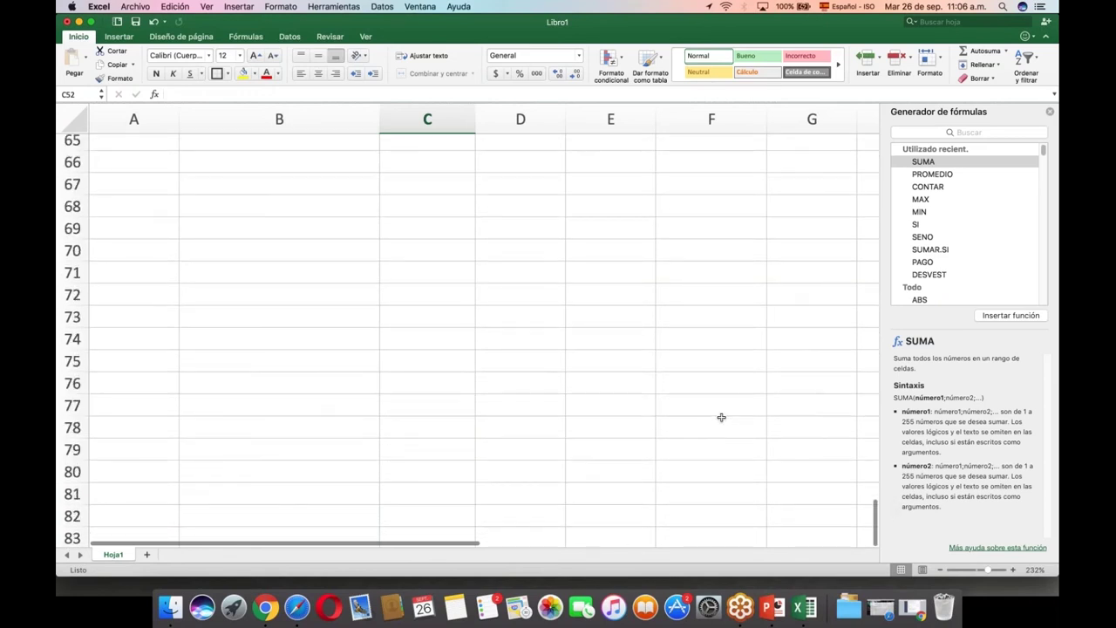
scroll(721, 417, up, 1)
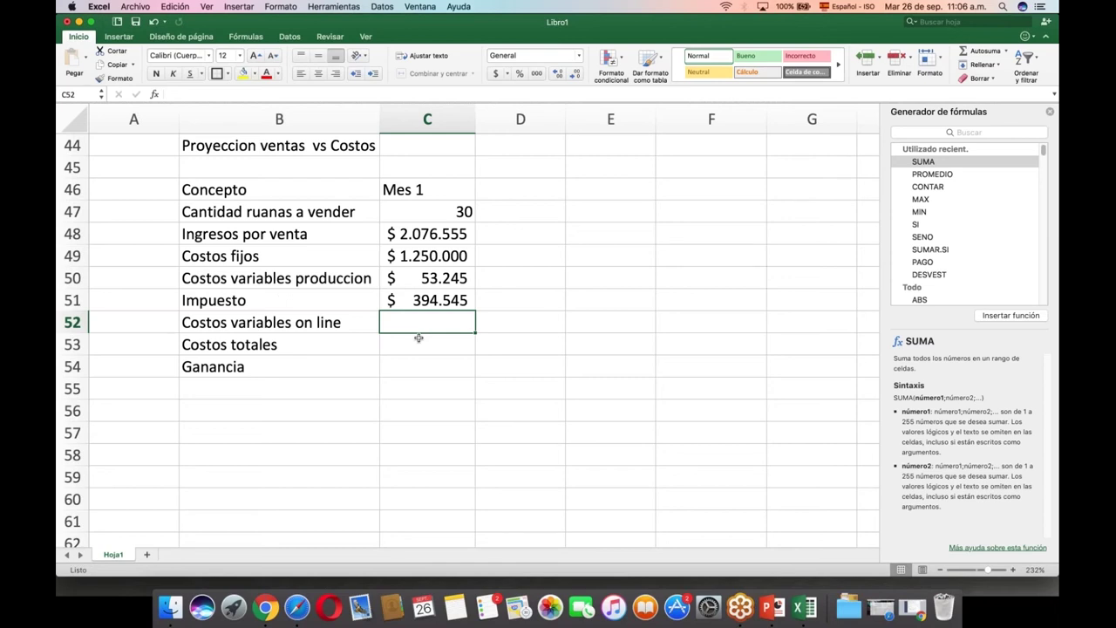
text(=)
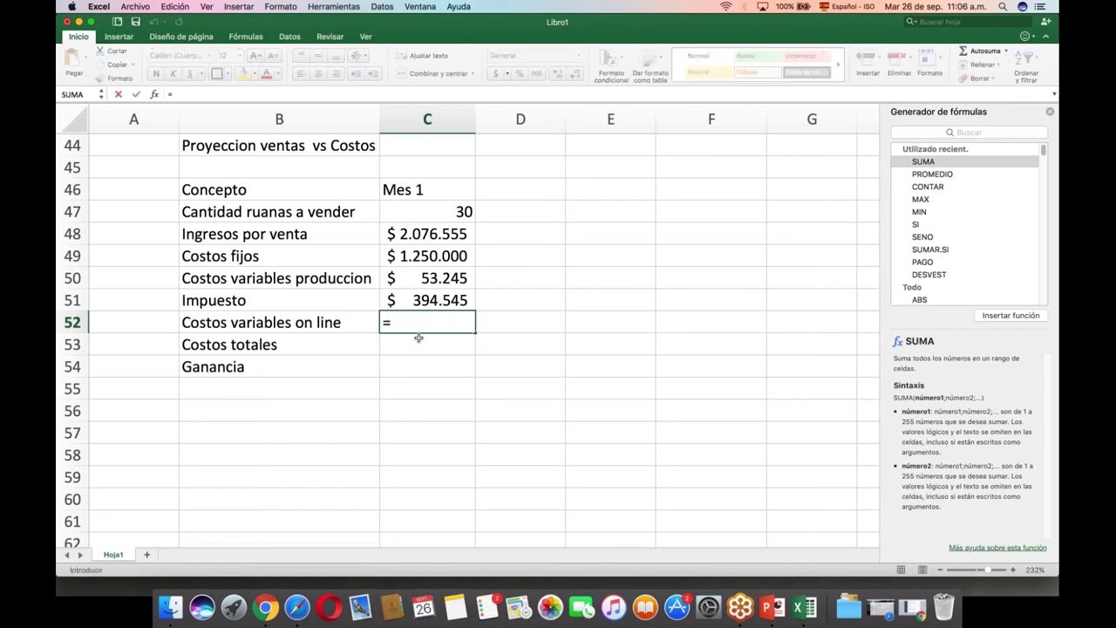
click(412, 233)
text(*)
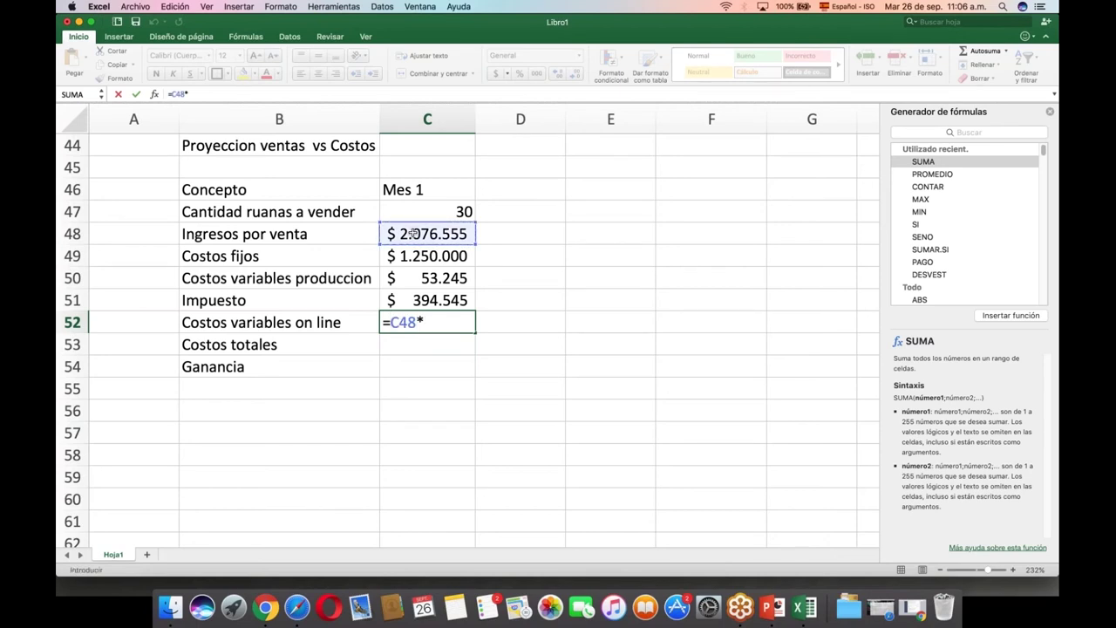
text(3%)
key(Return)
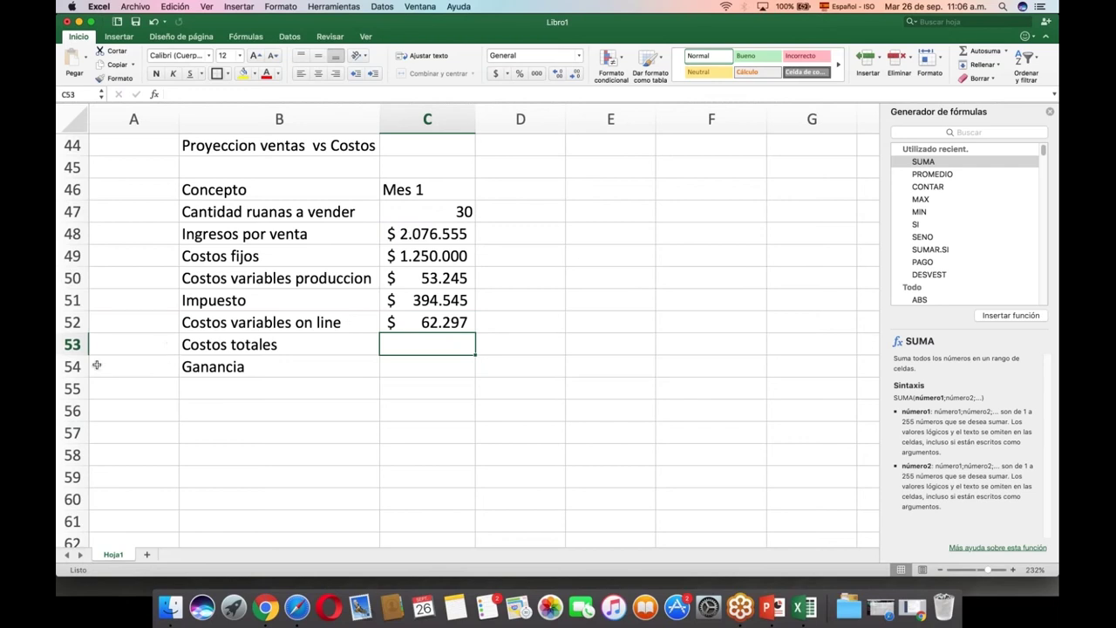
Insert a row above Costos totales and label it Publicidad in cell B53.
right_click(68, 343)
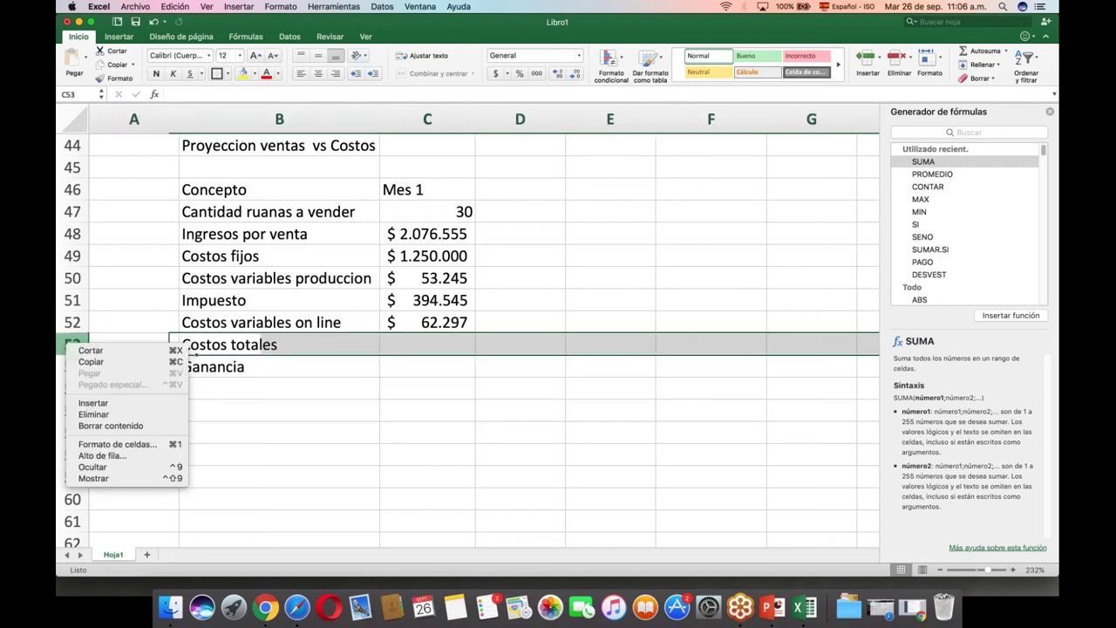
click(83, 404)
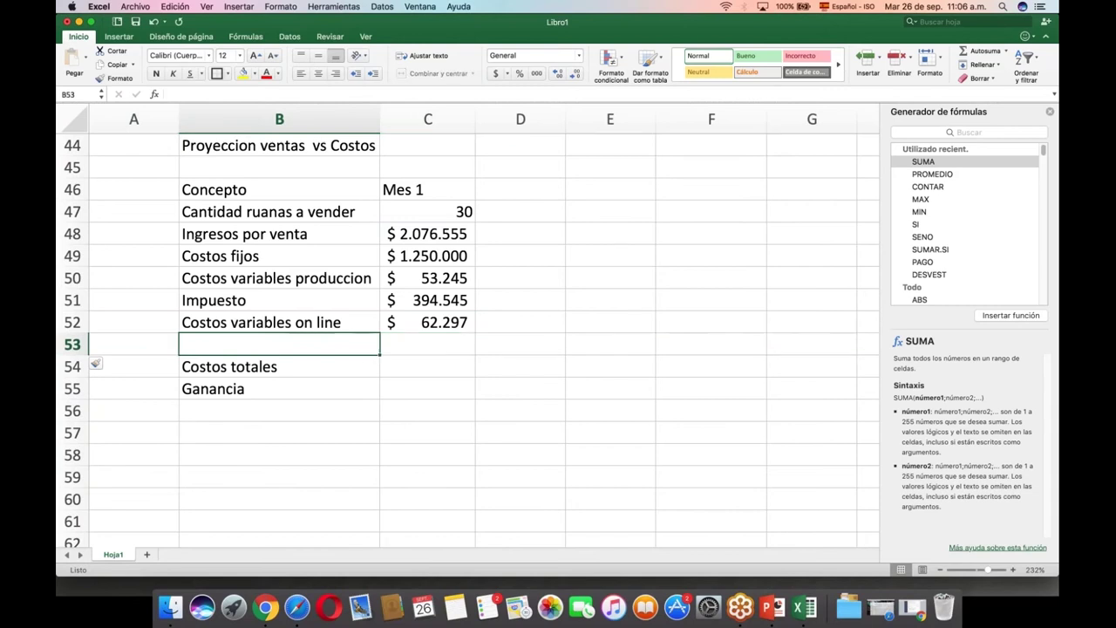
text(Publicid)
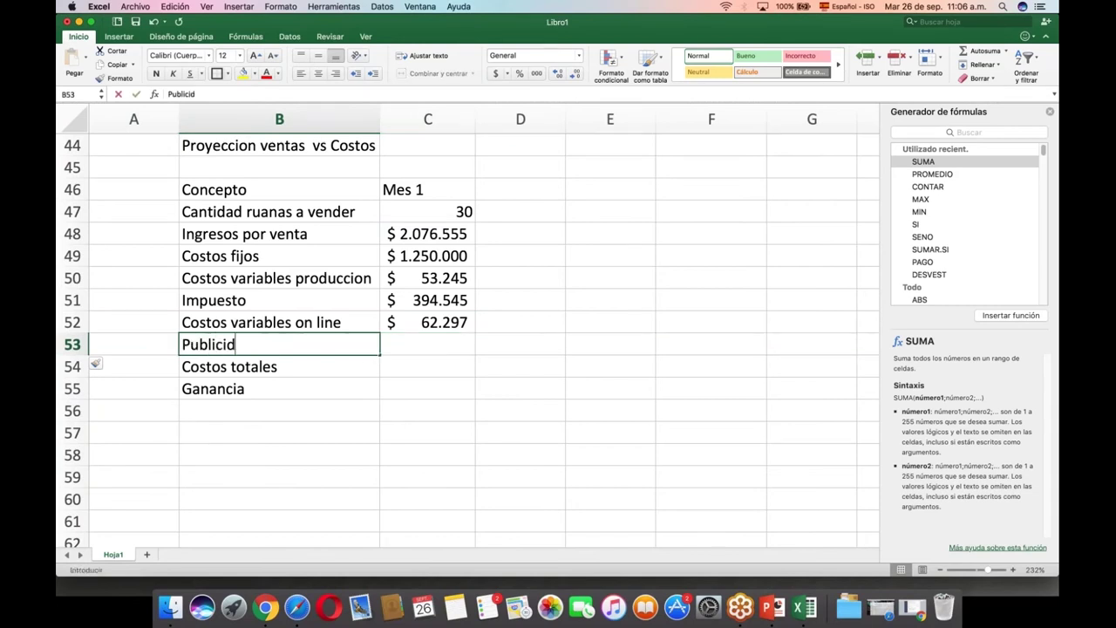
text(ad)
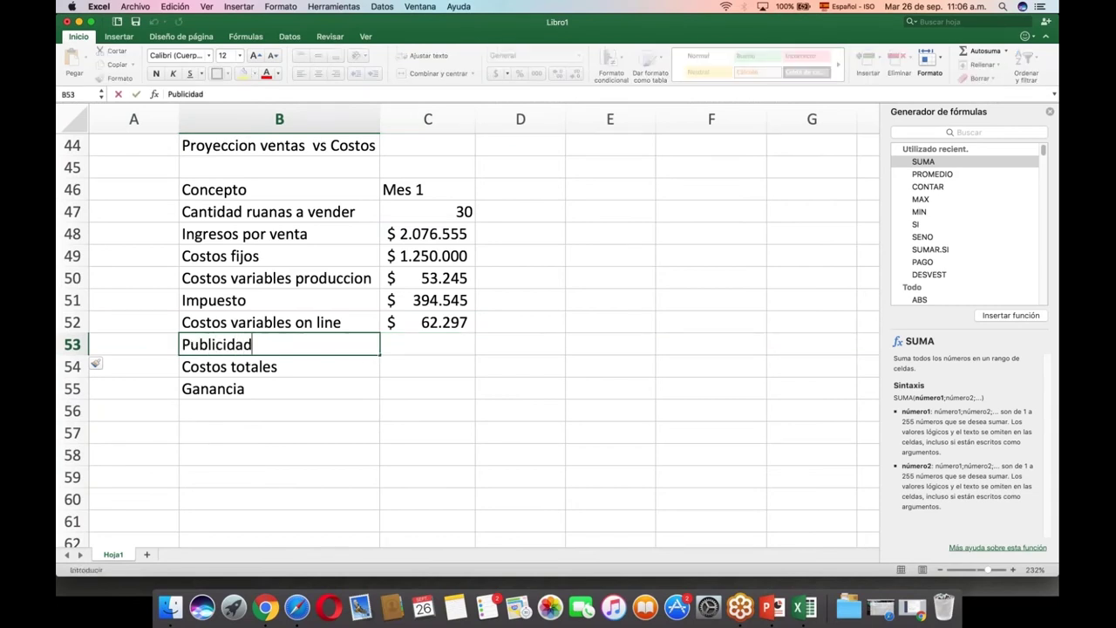
Enter the monthly Publicidad cost of 200.000 for Mes 1 in cell C53.
click(410, 353)
scroll(411, 353, up, 5)
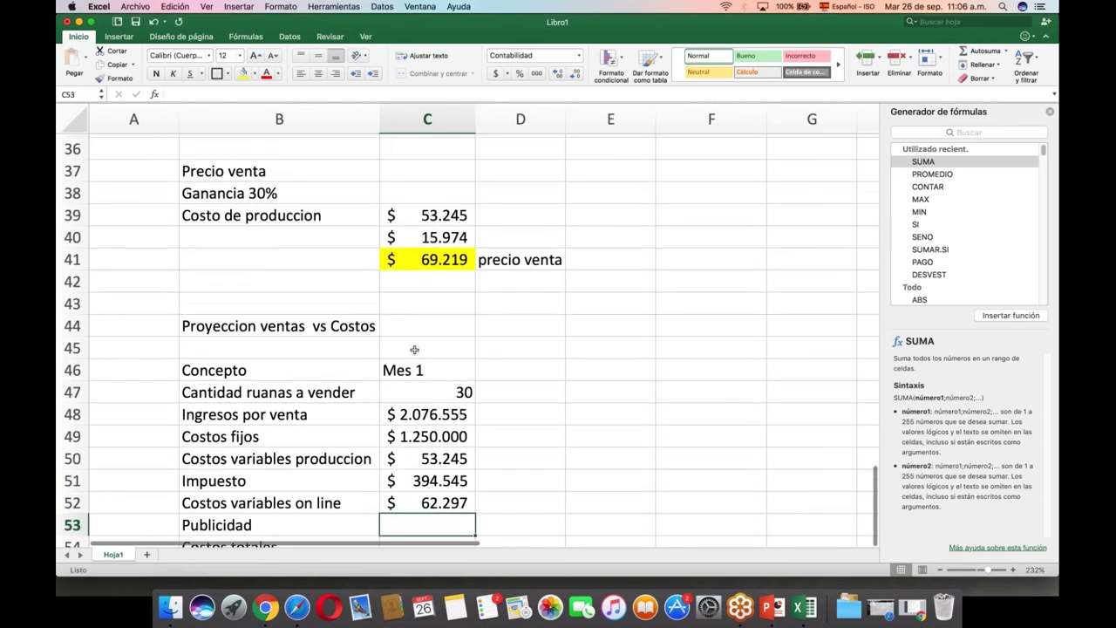
scroll(414, 349, up, 4)
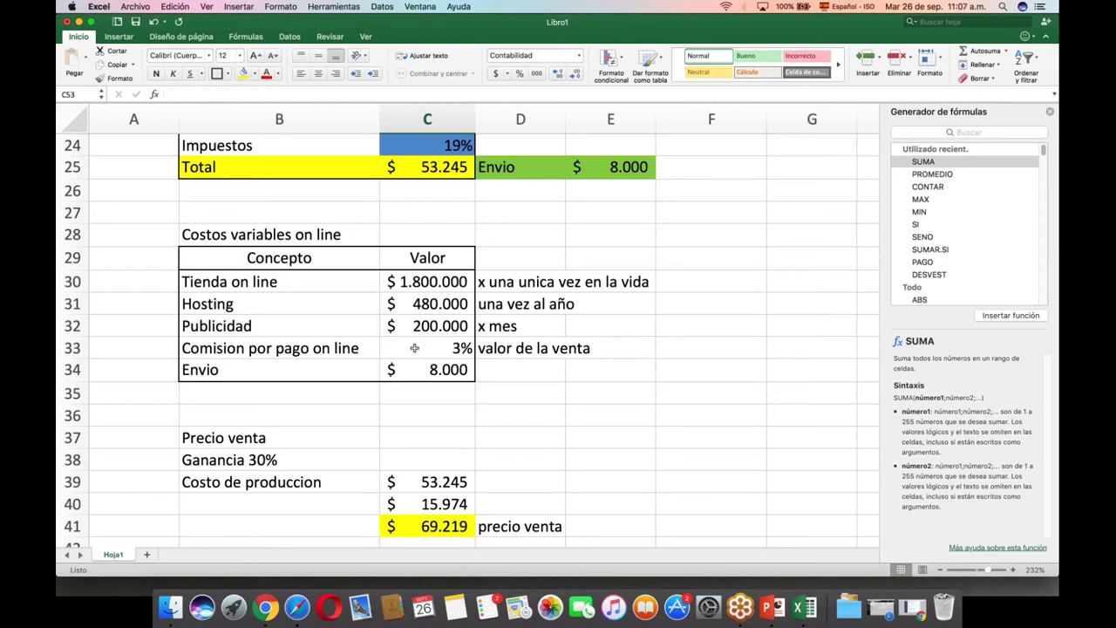
scroll(414, 348, down, 6)
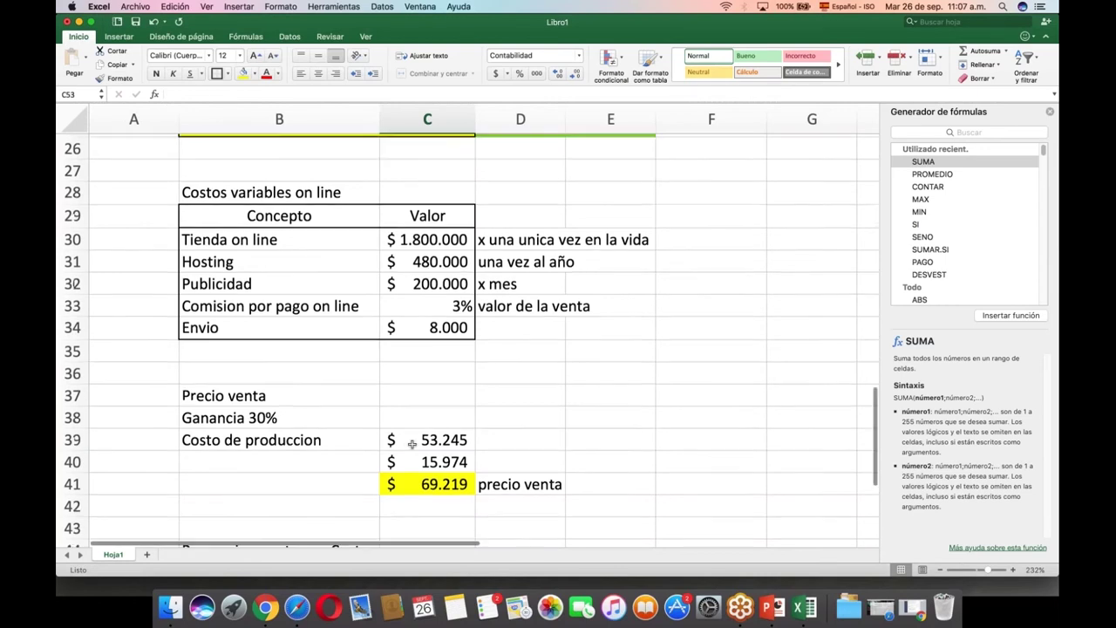
scroll(410, 450, down, 1)
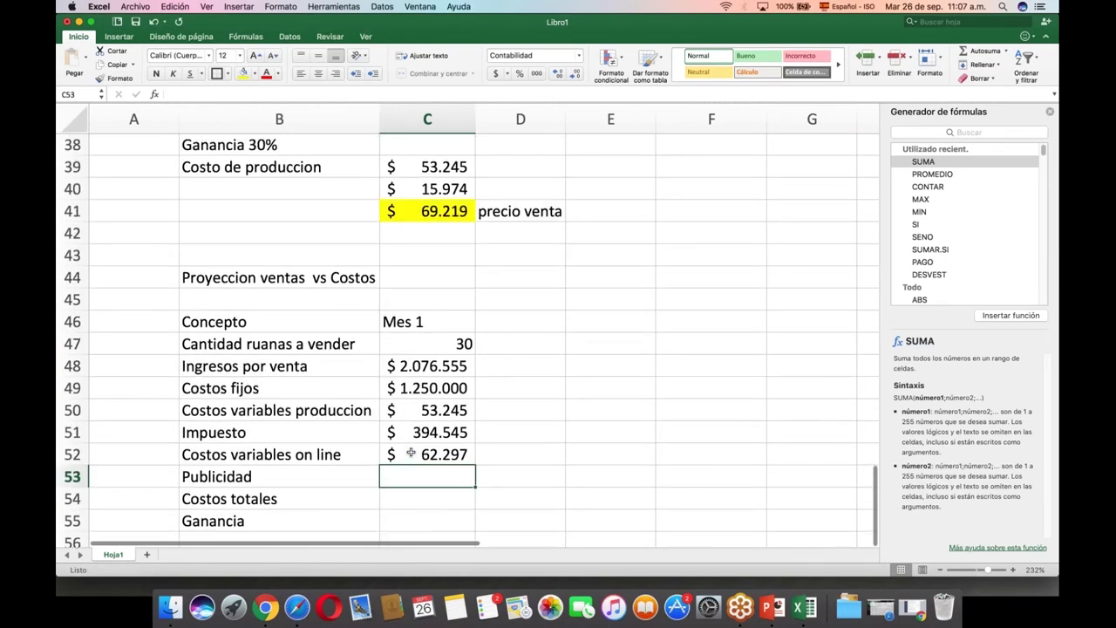
text(200)
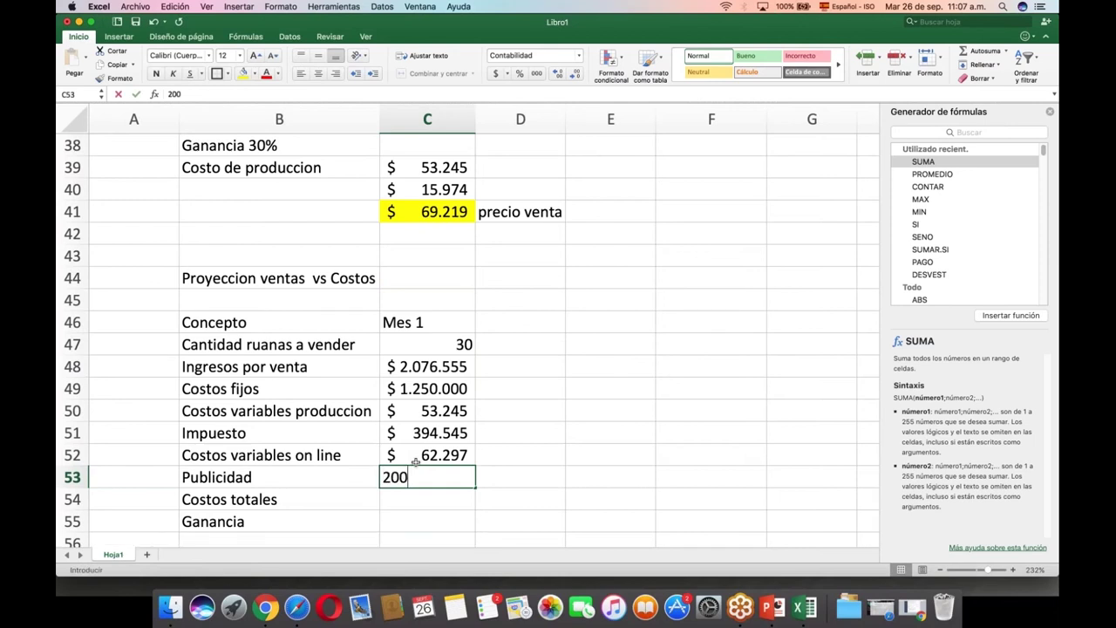
text(.0000)
key(Return)
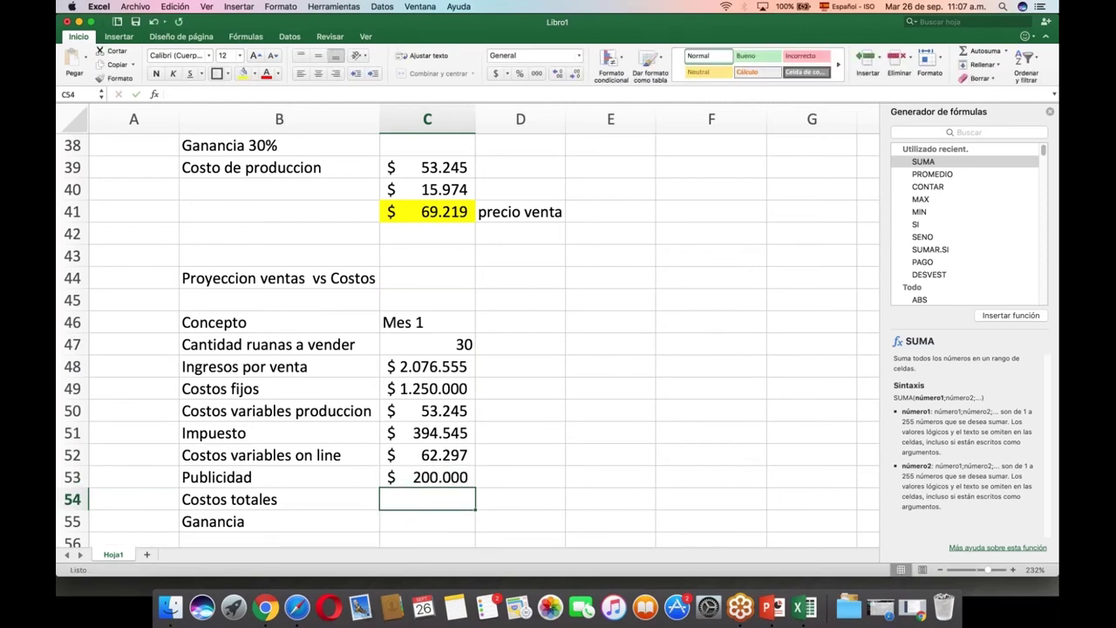
text(=)
key(BackSpace)
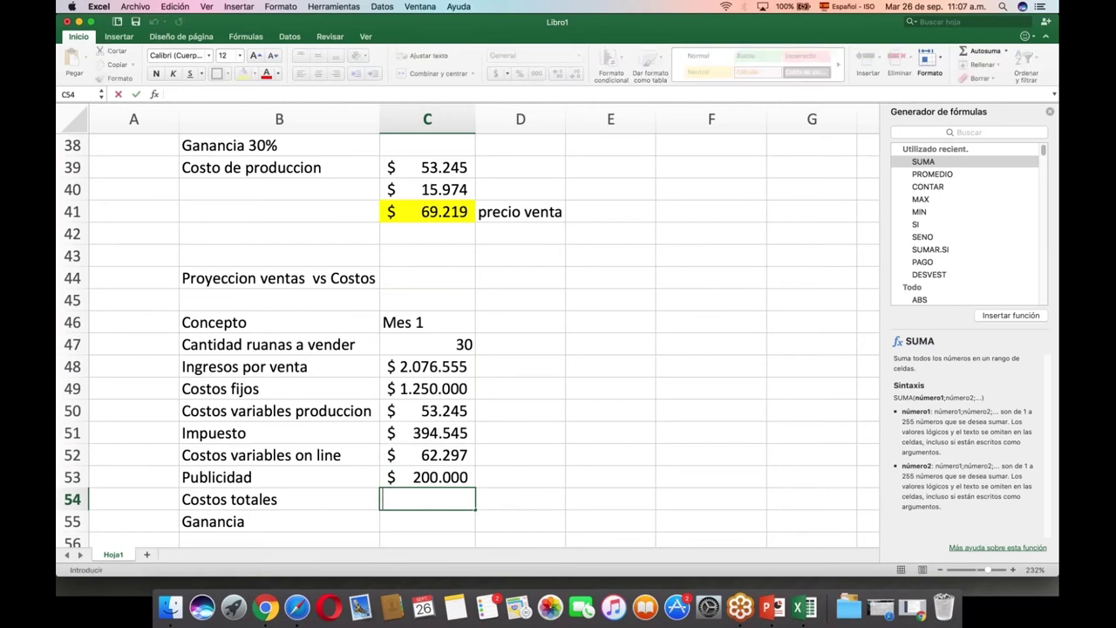
text(=su)
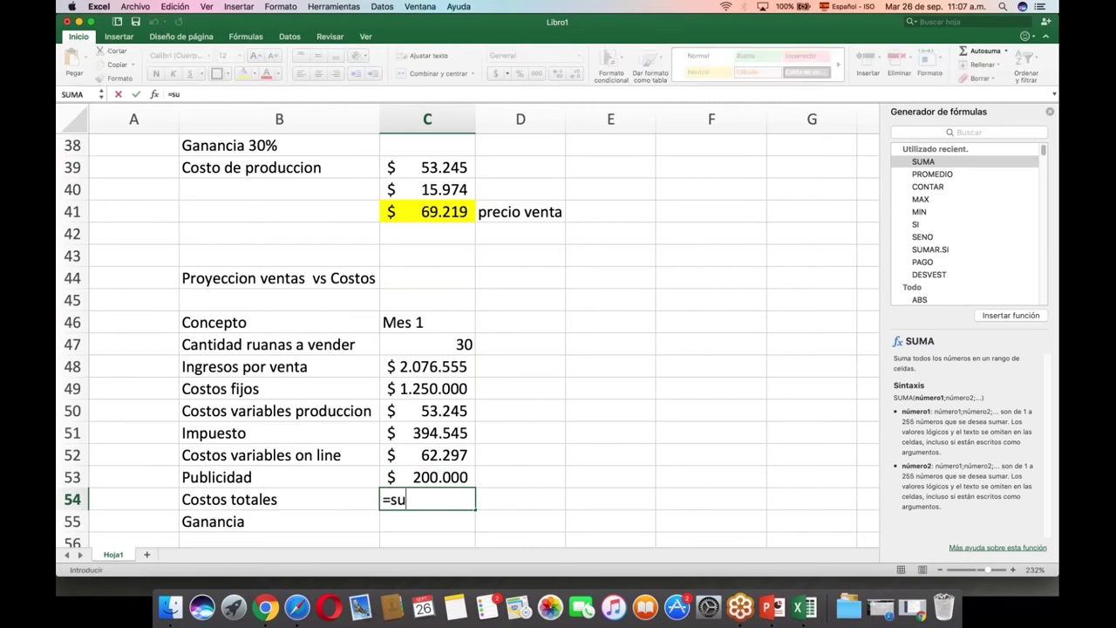
text(ma))
key(BackSpace)
text(=)
key(BackSpace)
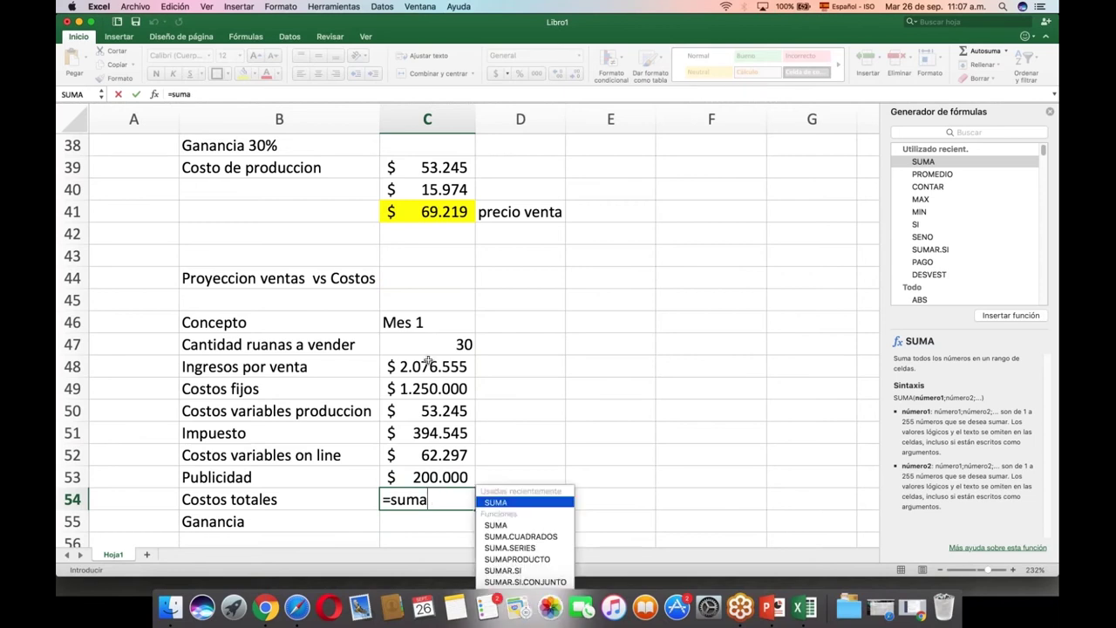
drag(421, 389, 425, 480)
click(410, 502)
click(926, 163)
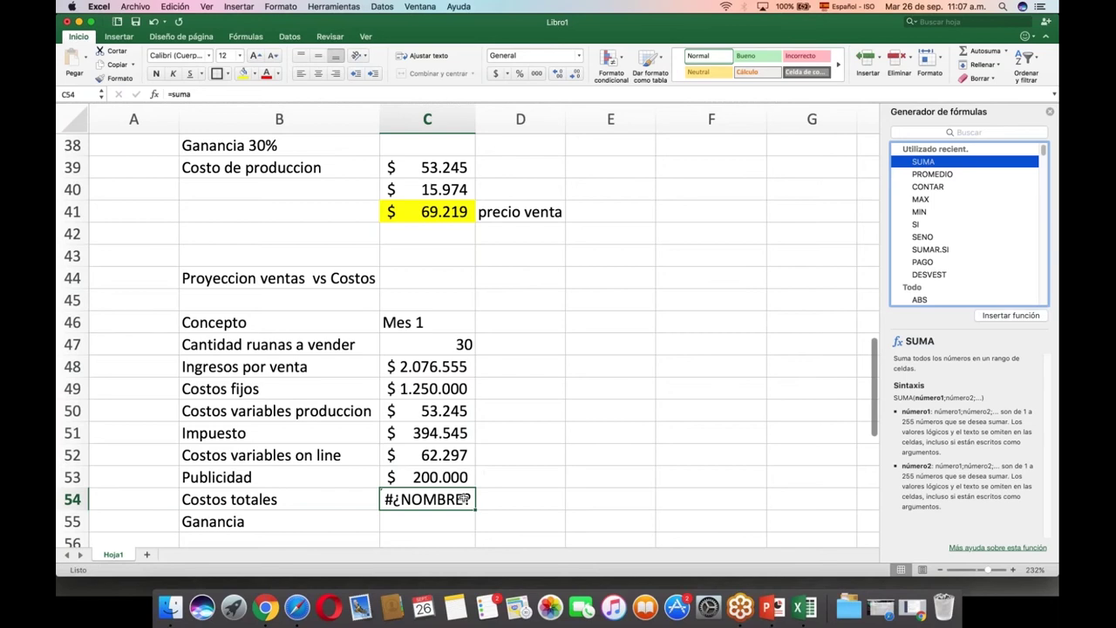
key(Down)
key(Right)
click(447, 498)
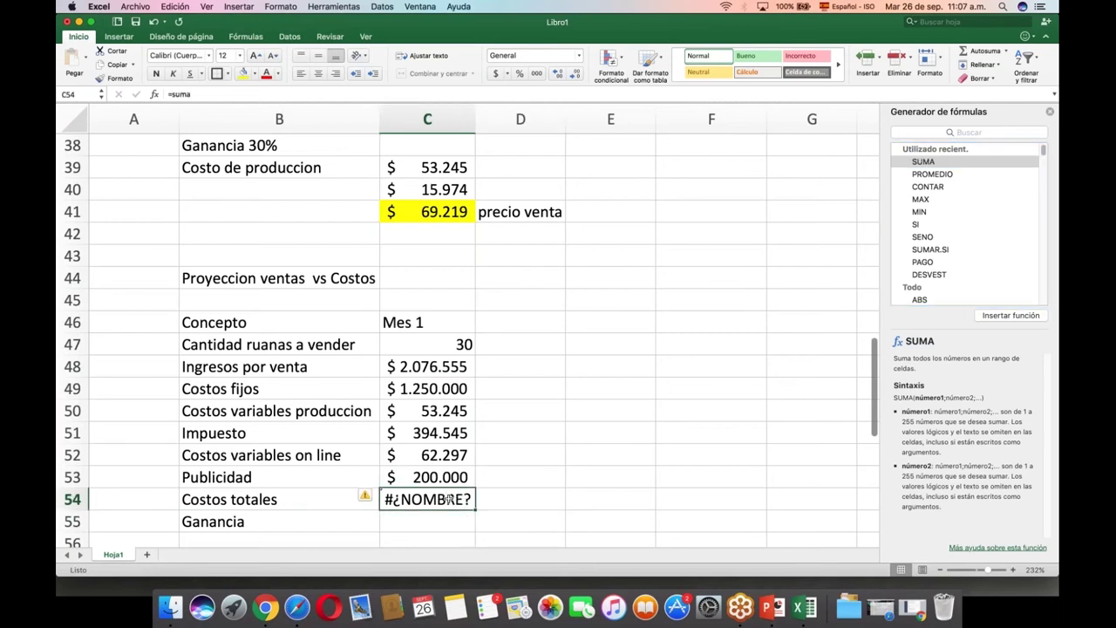
key(Delete)
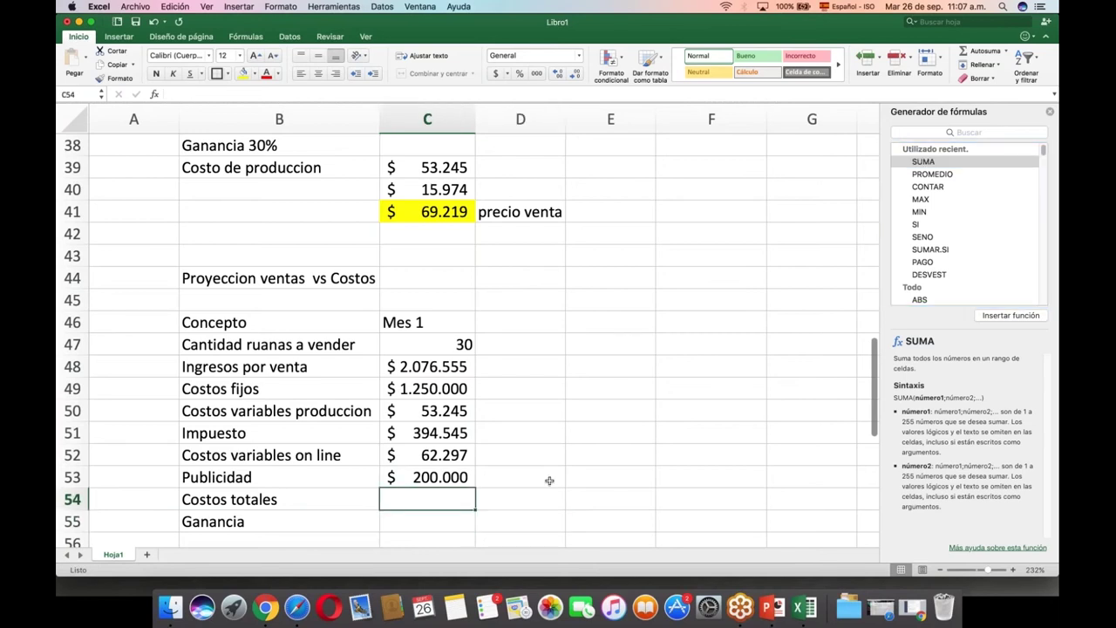
click(924, 162)
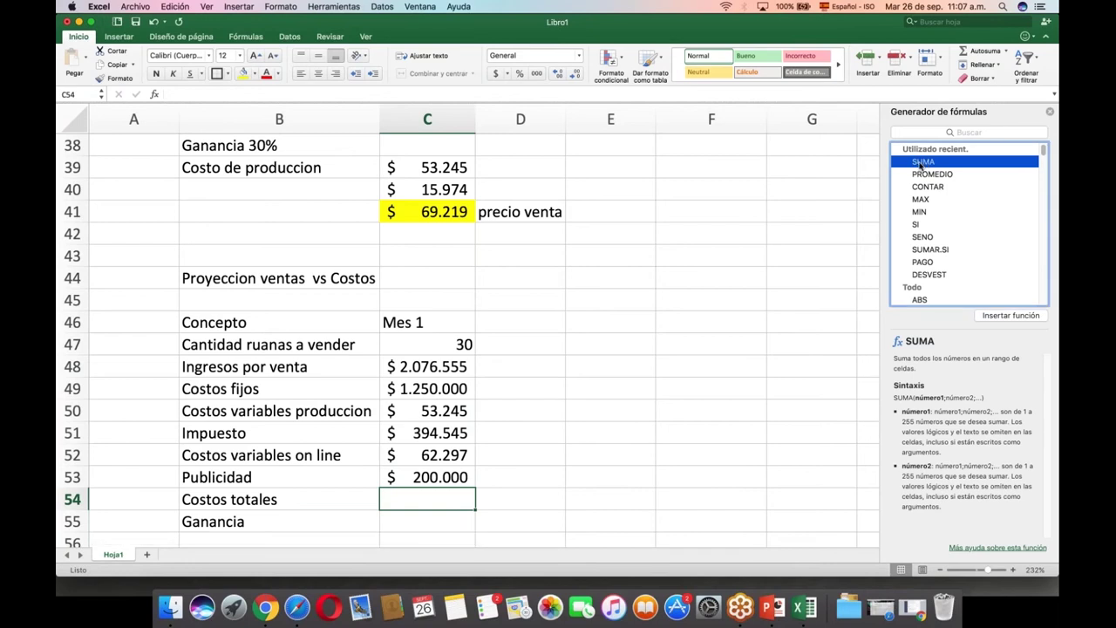
click(419, 498)
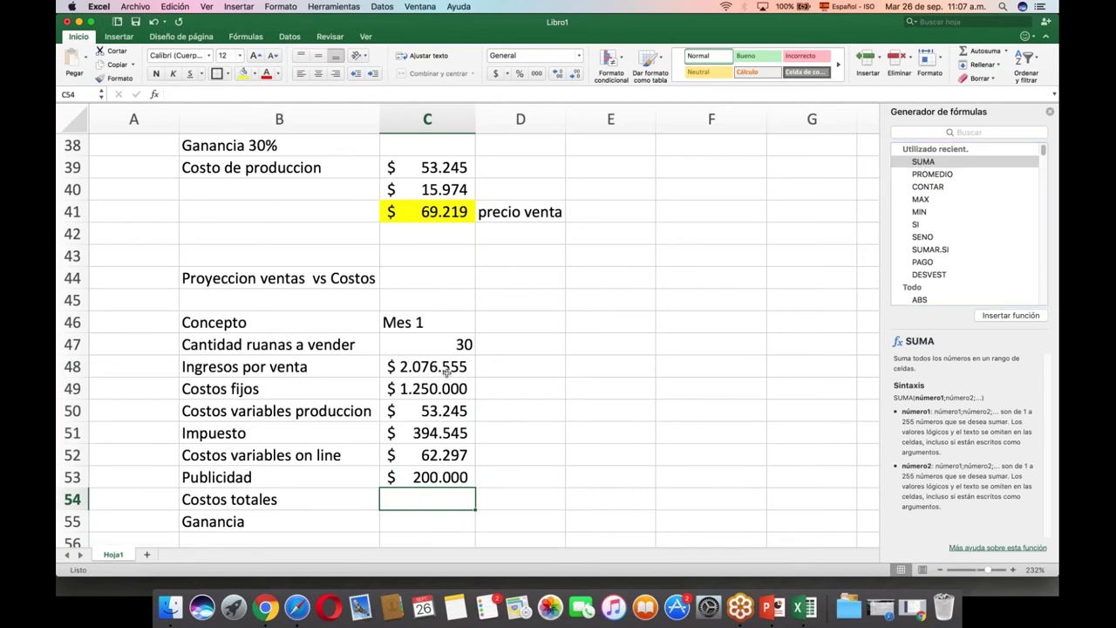
drag(447, 367, 436, 471)
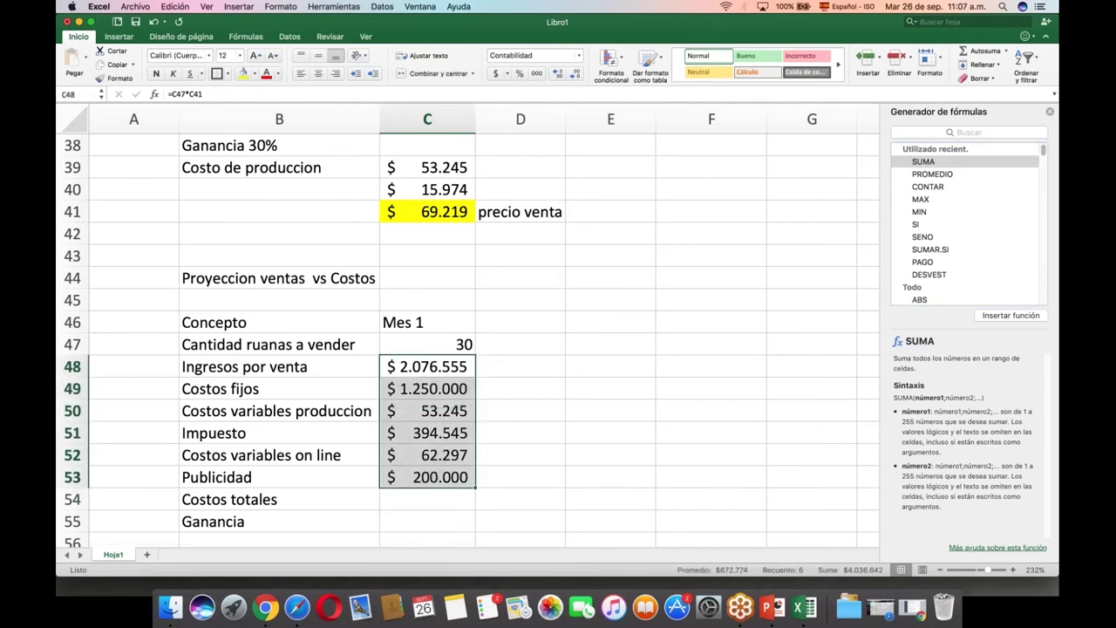
click(926, 164)
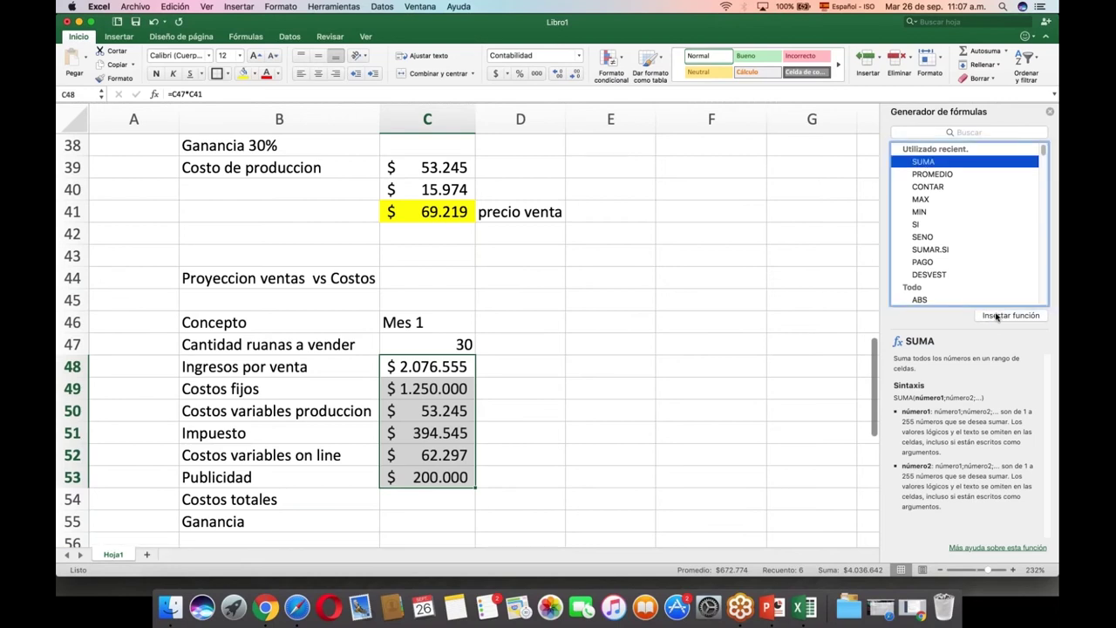
click(1000, 316)
key(Return)
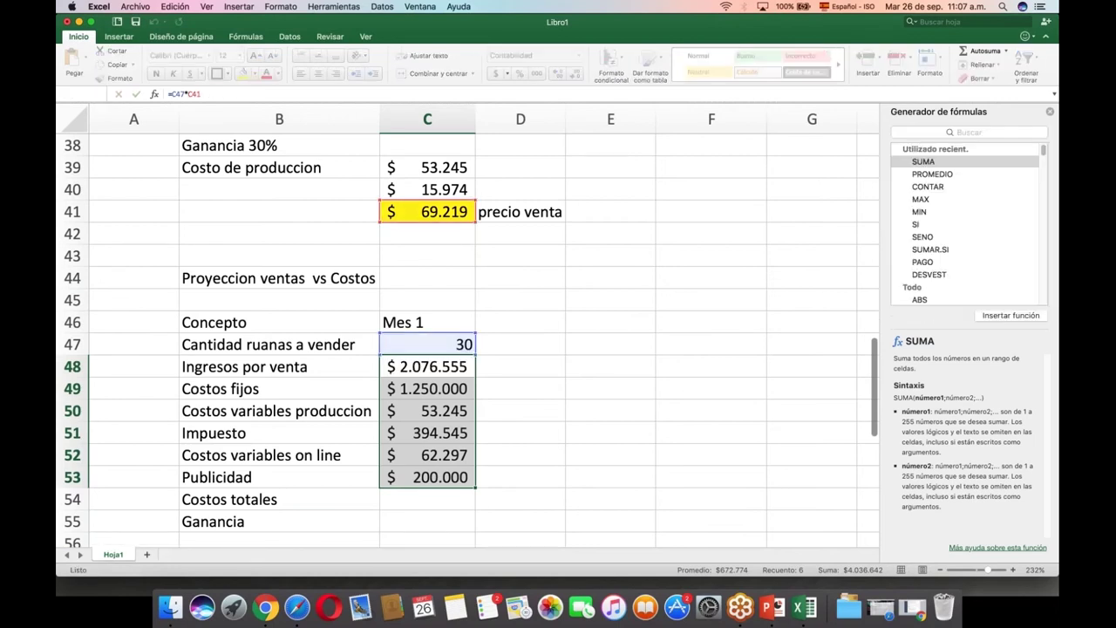
Calculate Costos totales for Mes 1 in cell C54 with the formula =SUMA(C49:C53).
click(435, 504)
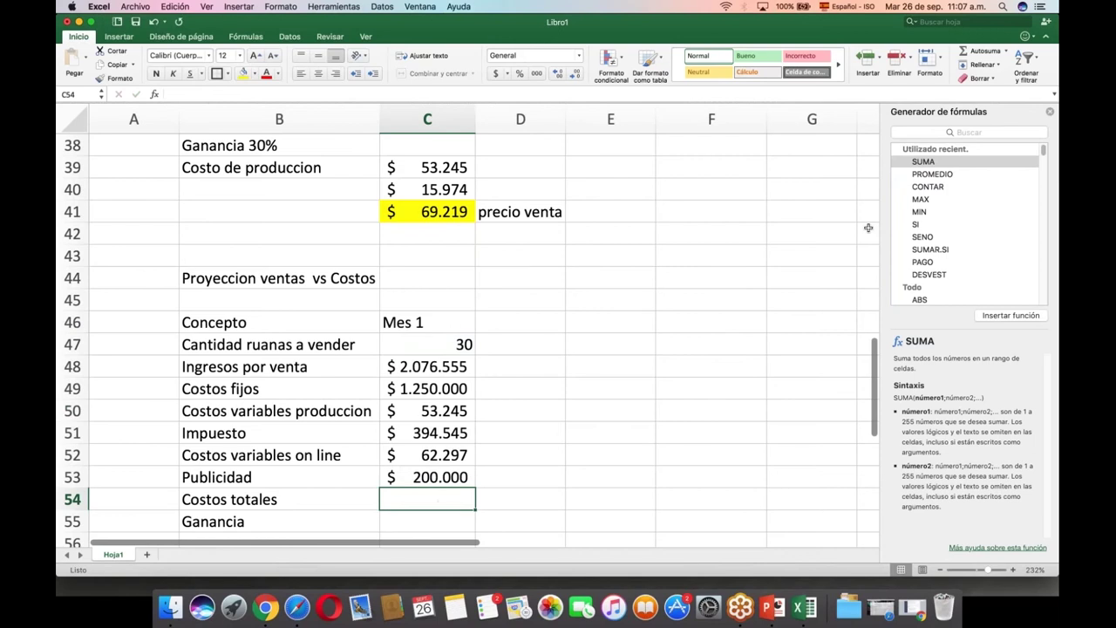
click(986, 317)
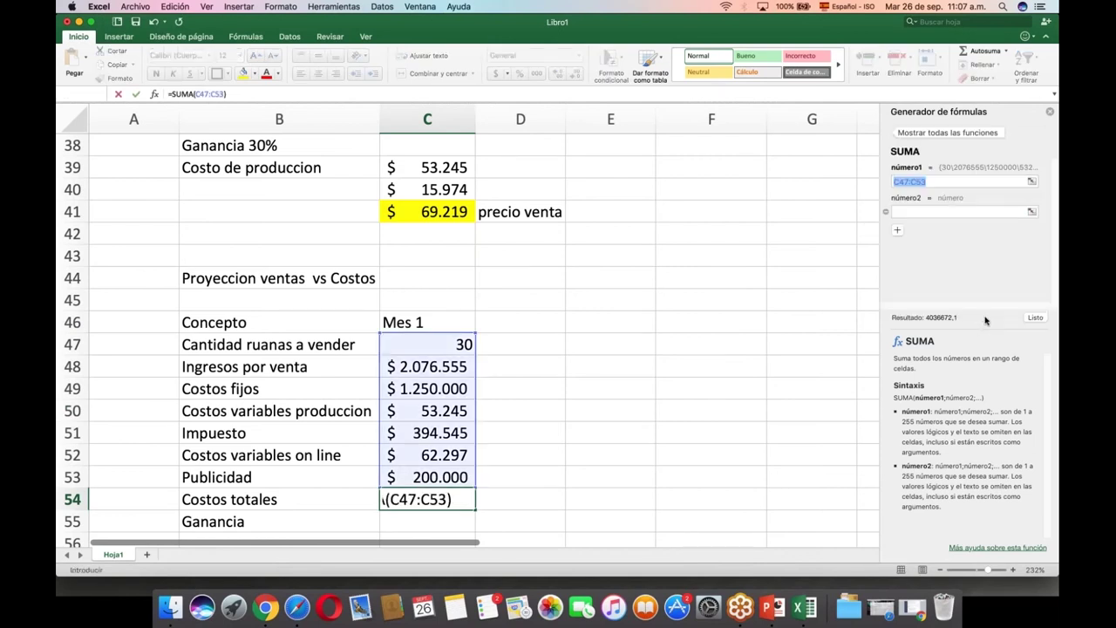
drag(484, 340, 419, 468)
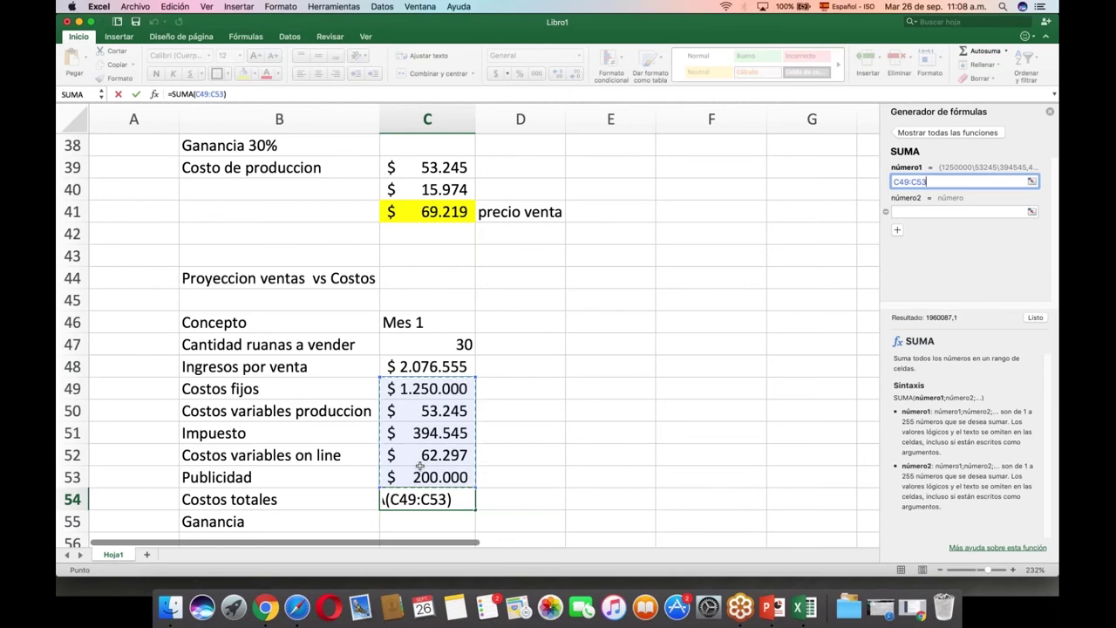
key(Return)
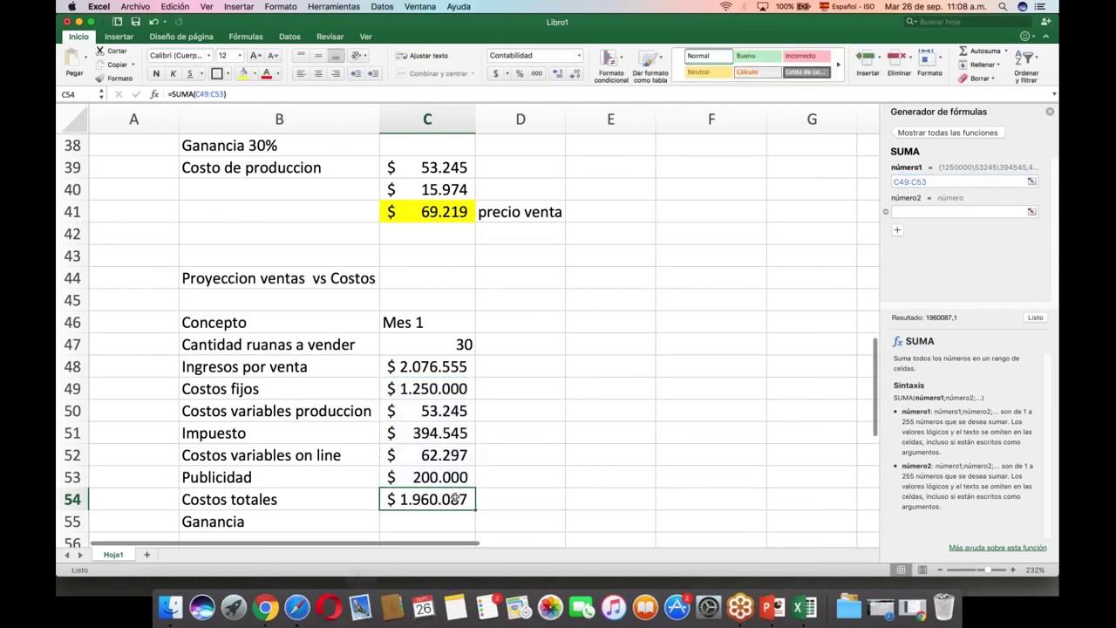
Fill the Costos totales label and amount in B54:C54 with a light gold theme color.
click(426, 523)
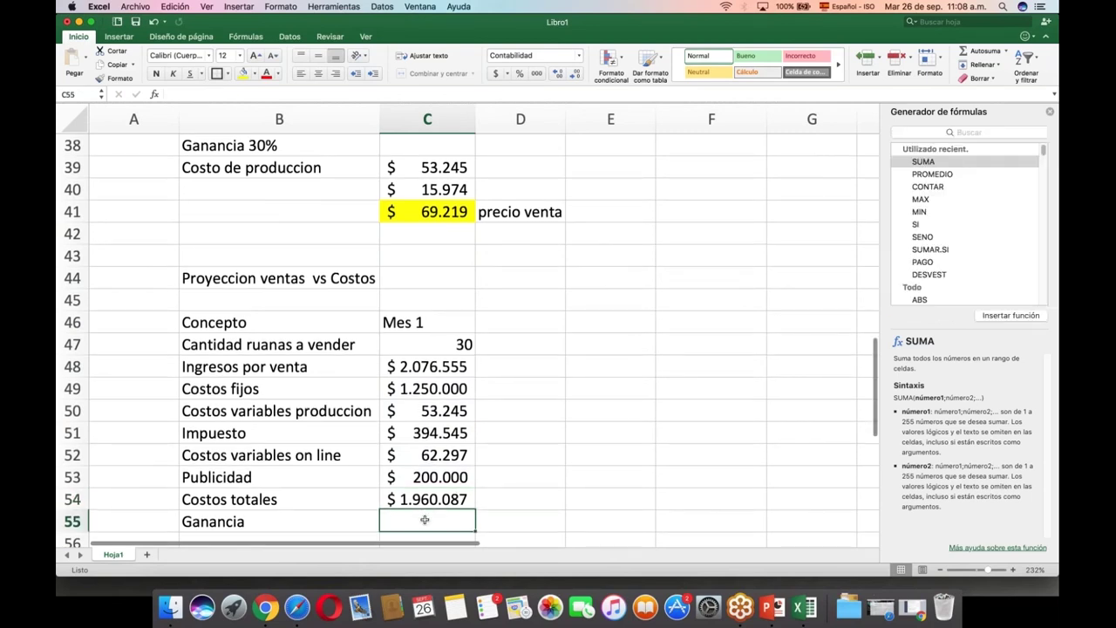
click(410, 499)
shift+click(323, 495)
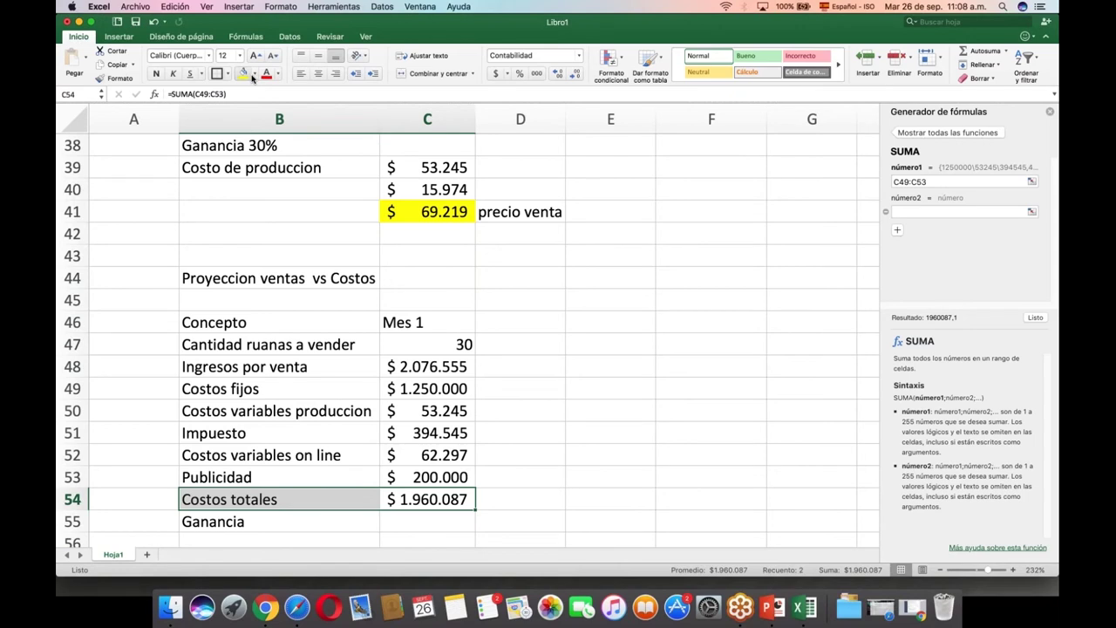
click(254, 74)
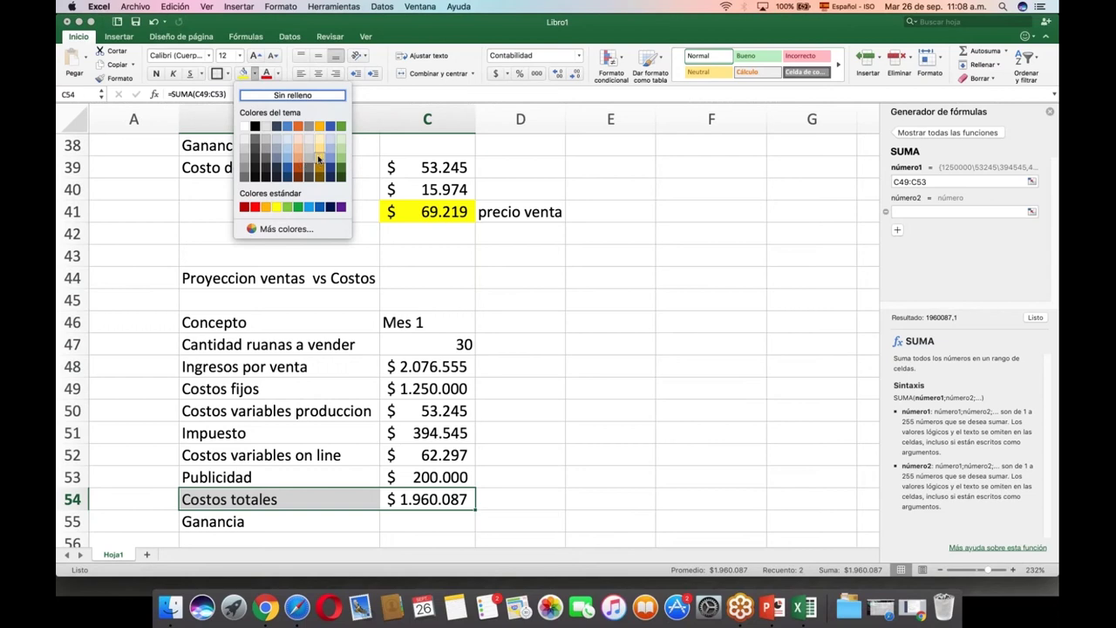
click(319, 165)
Calculate the Mes 1 Ganancia in cell C55 as sales income minus total costs with the formula =C48-C54.
click(417, 514)
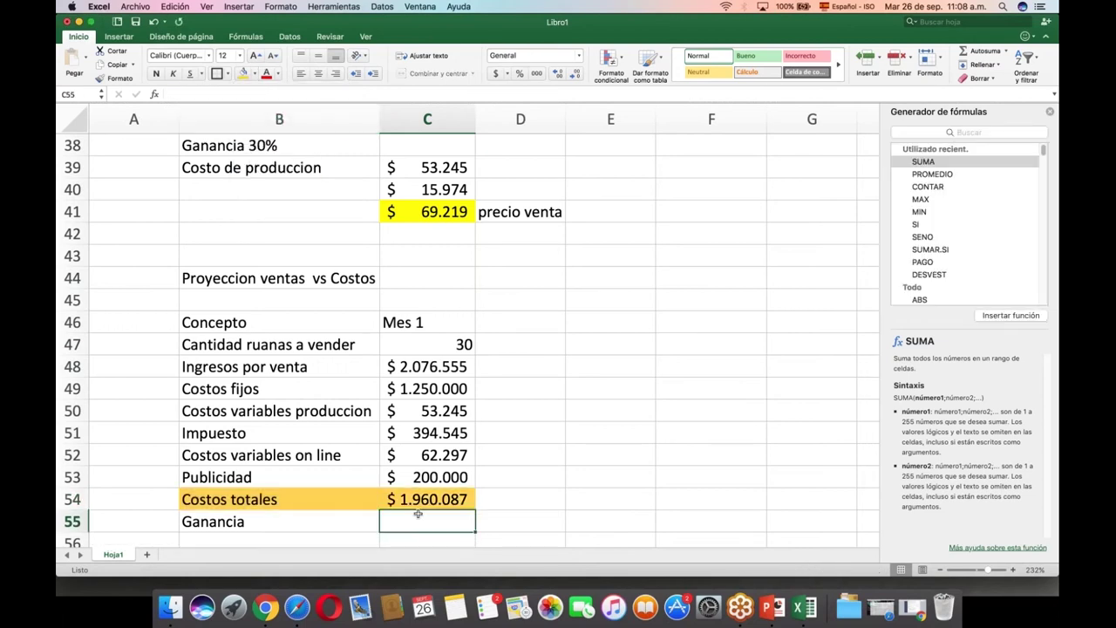
text(=)
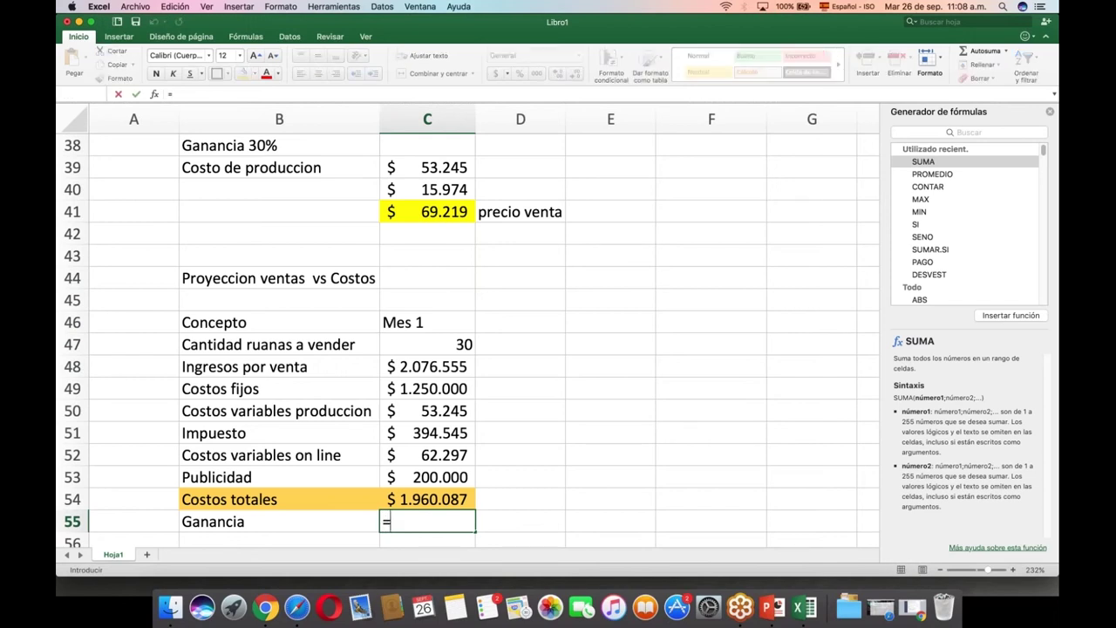
click(425, 367)
text(-)
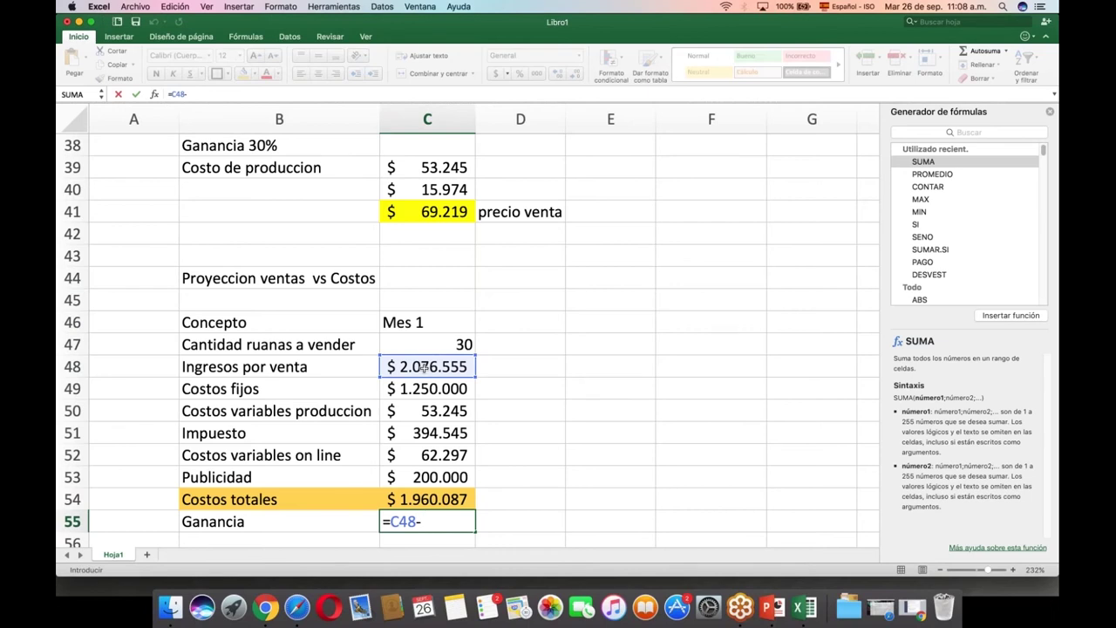
click(407, 499)
key(Return)
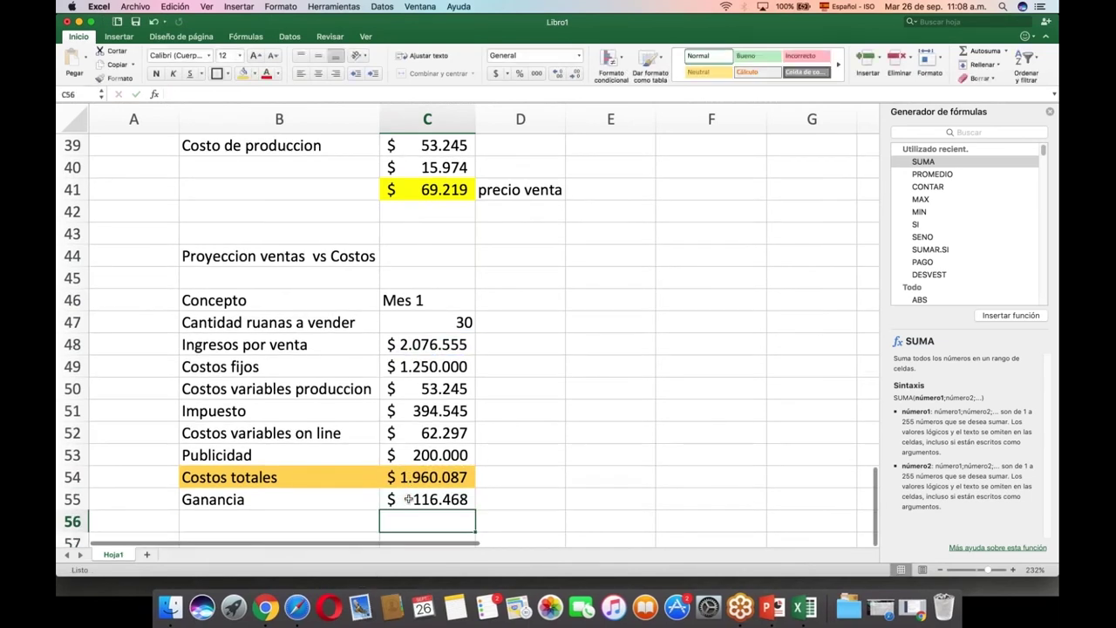
Fill the Ganancia label and amount in B55:C55 with the standard red color.
click(408, 499)
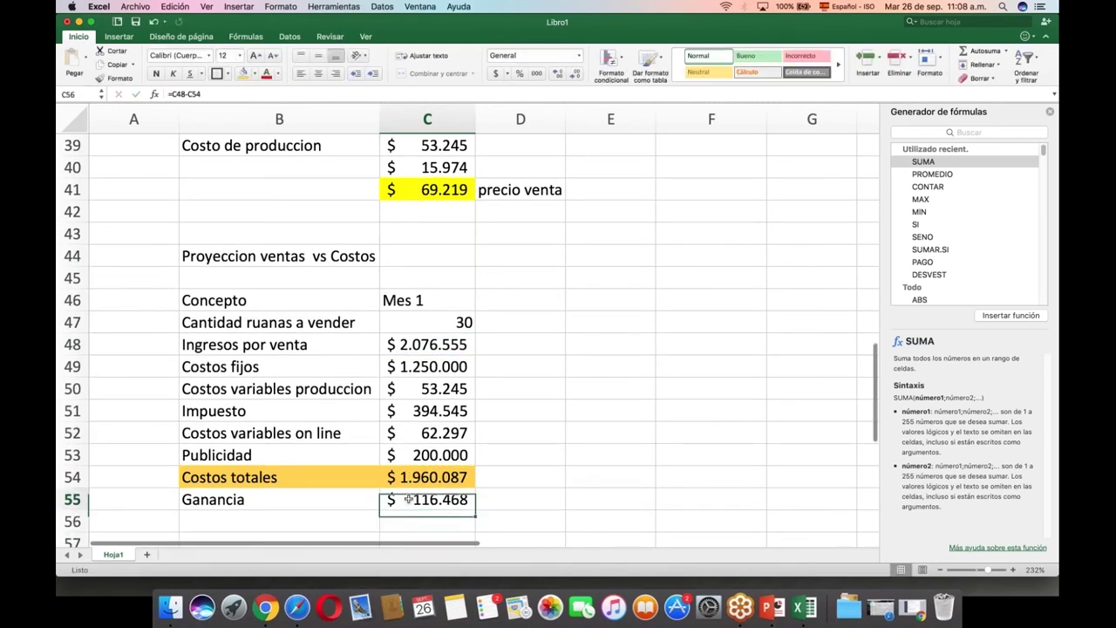
shift+click(334, 496)
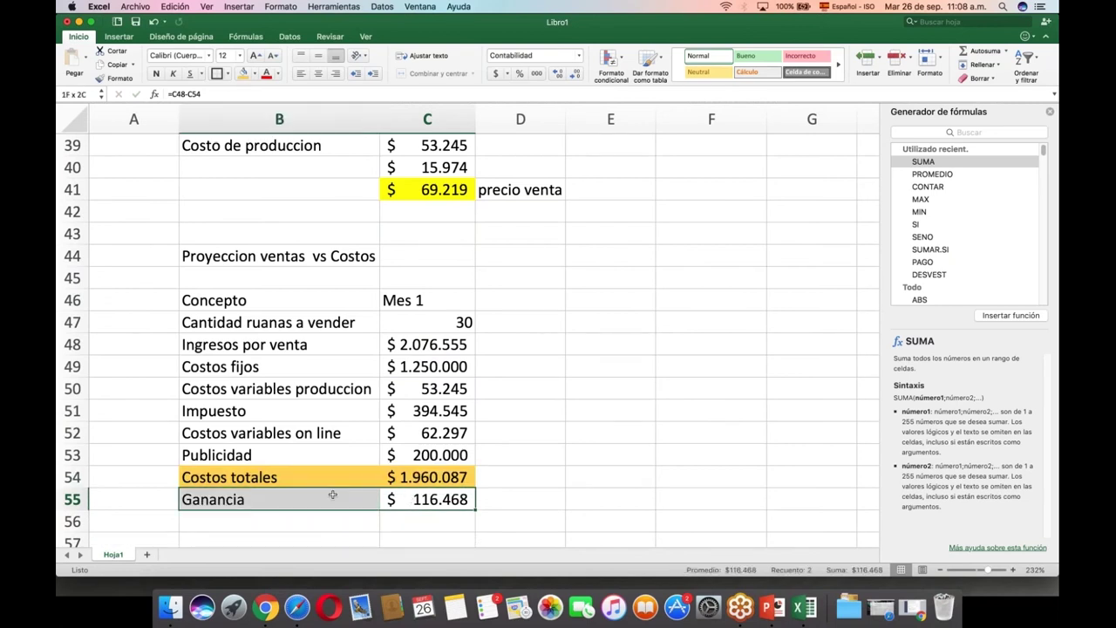
click(253, 74)
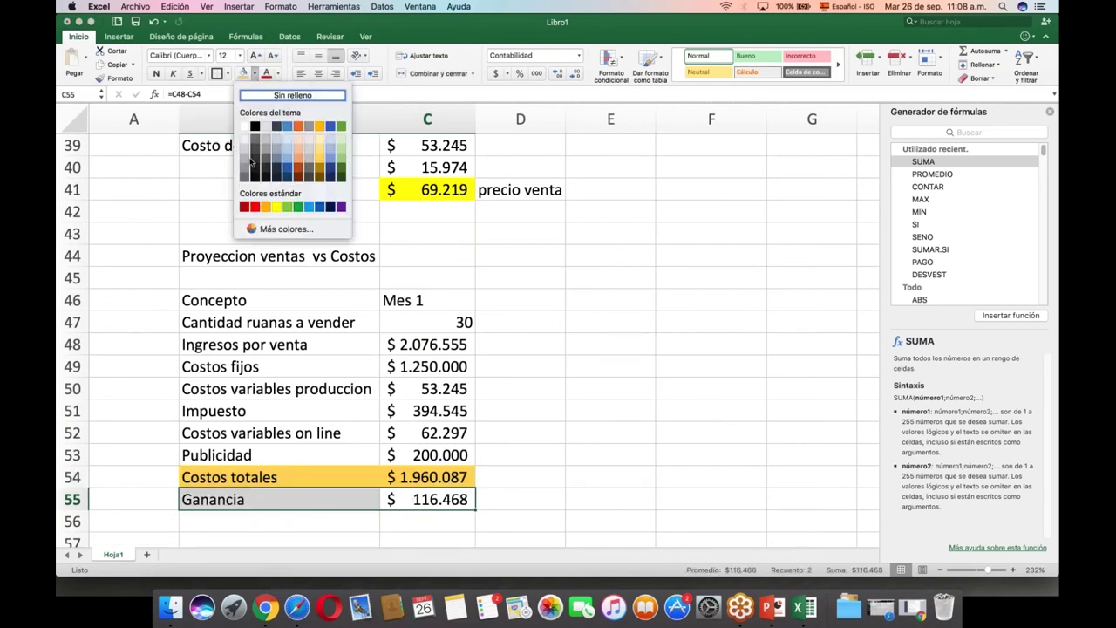
click(255, 207)
click(471, 506)
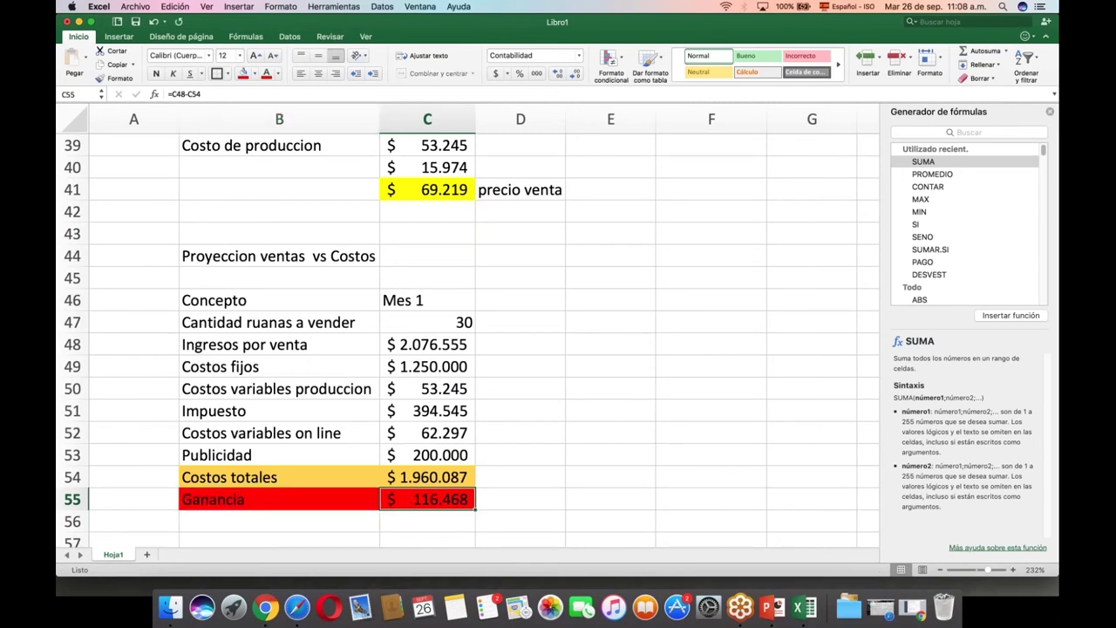
click(405, 324)
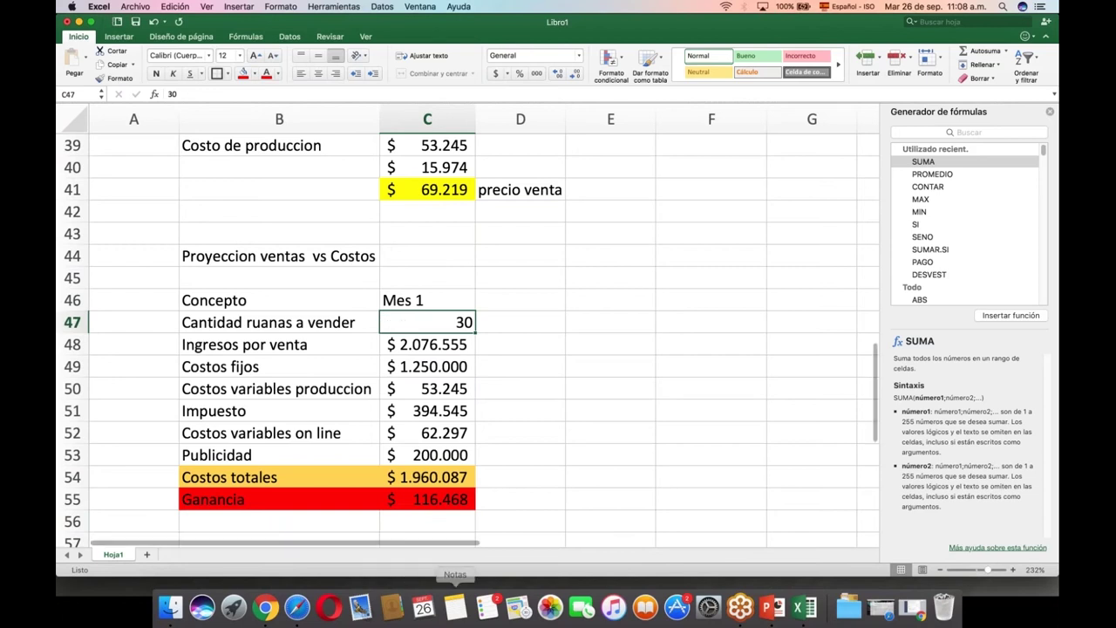
click(420, 500)
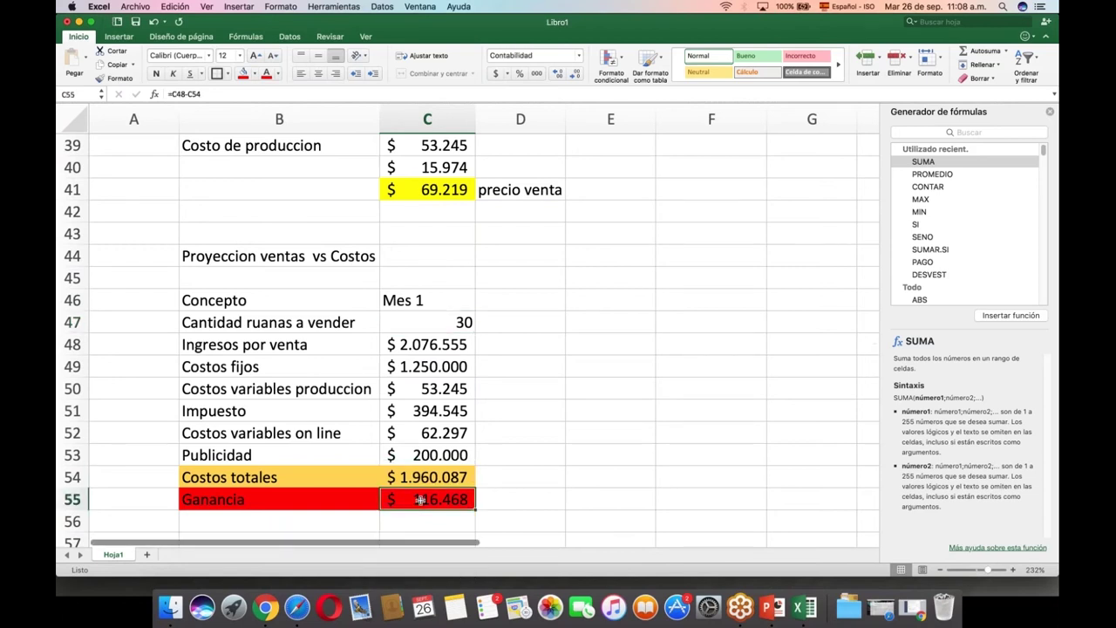
click(512, 323)
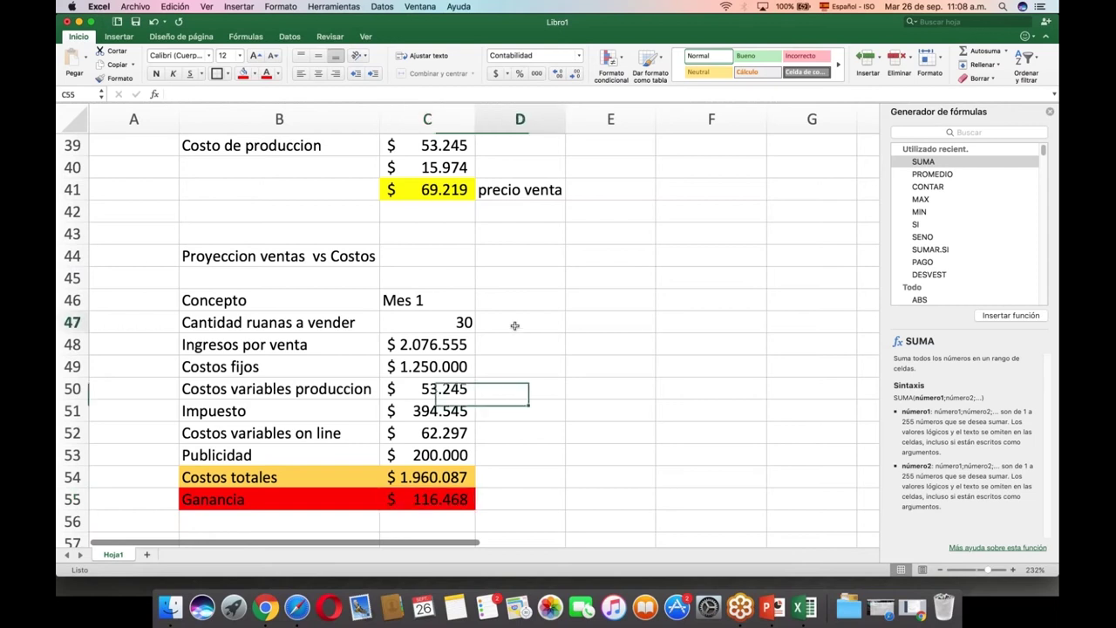
Add the heading Mes 2 in cell D46 and enter 45 as its quantity of ruanas to sell in D47.
click(480, 301)
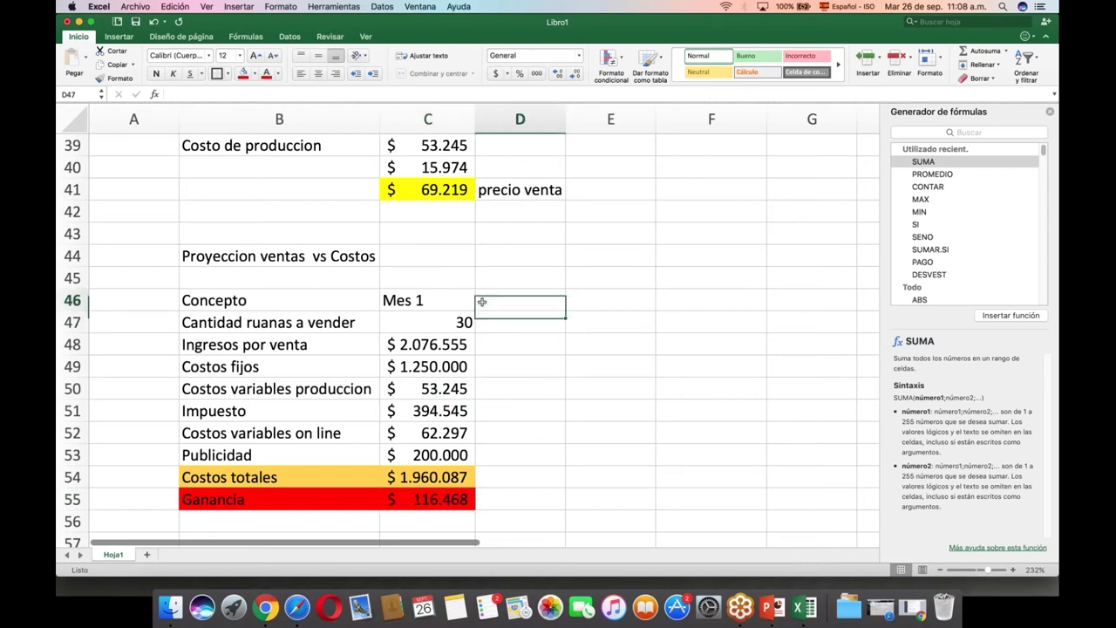
text(Mes )
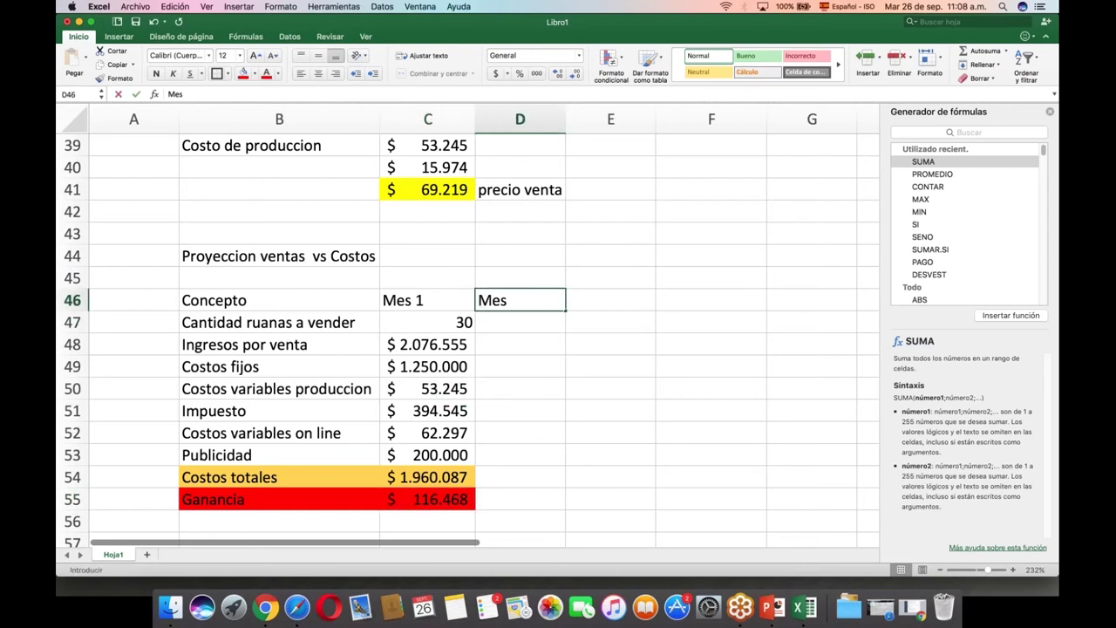
text(2)
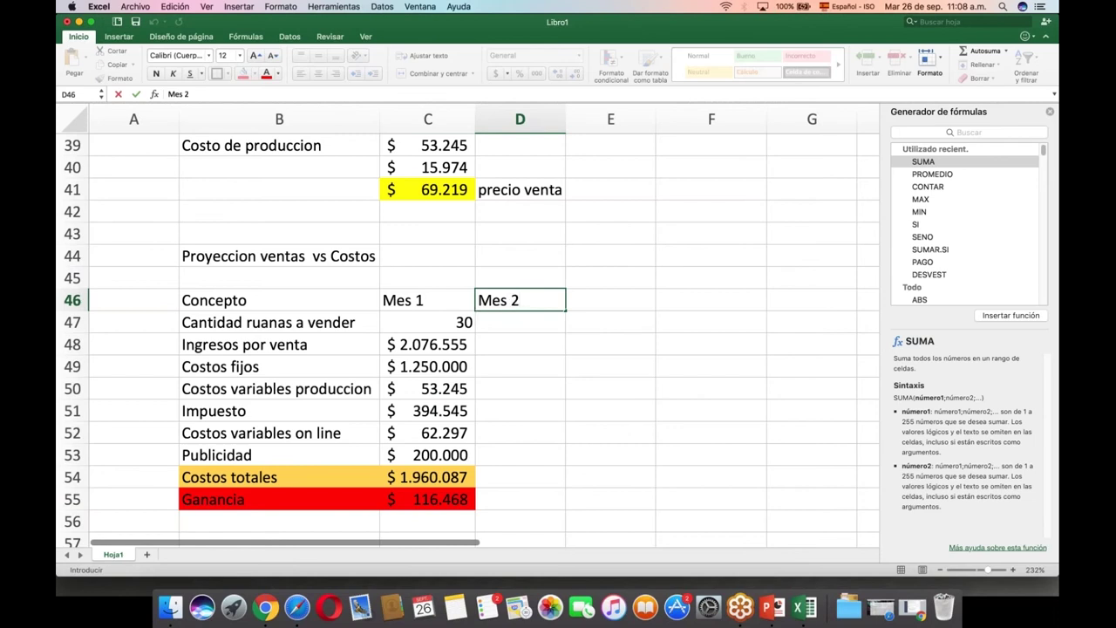
click(529, 345)
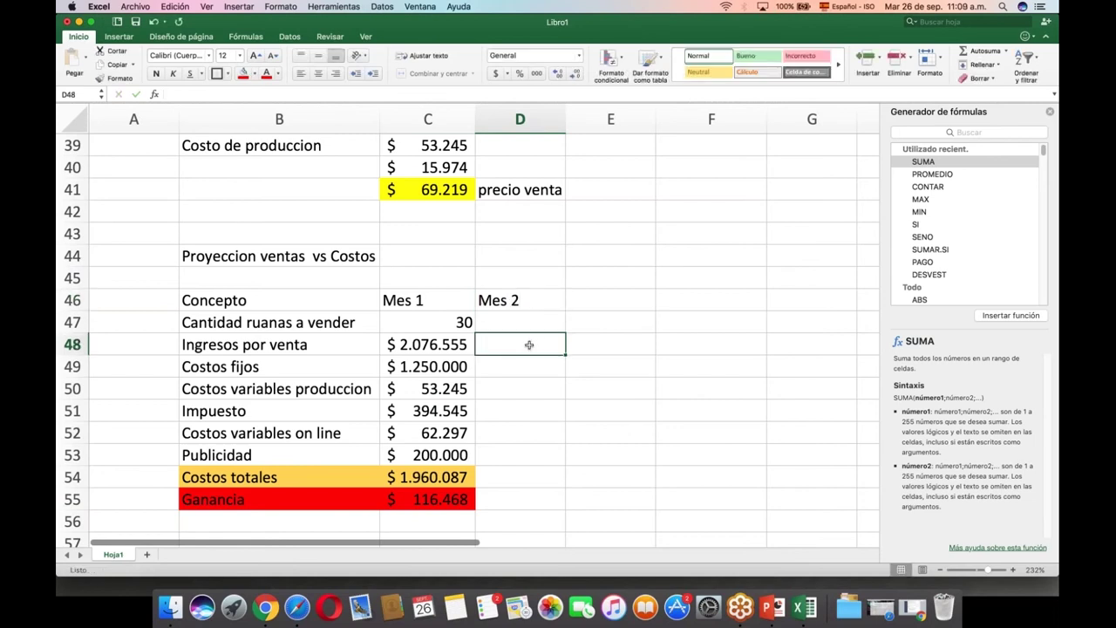
click(535, 330)
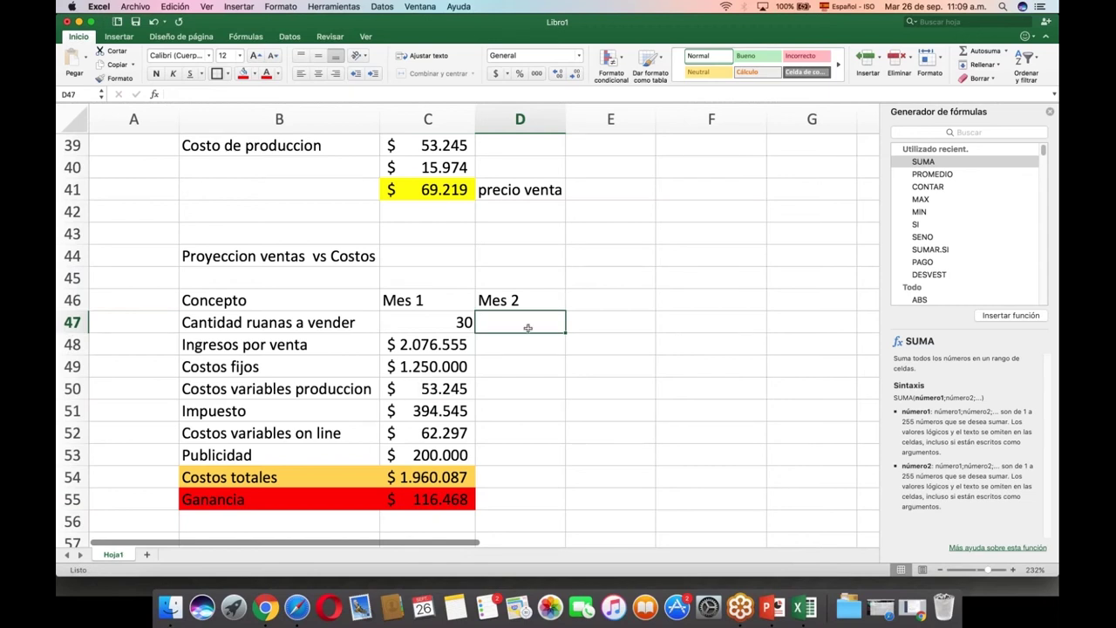
text(45)
click(494, 401)
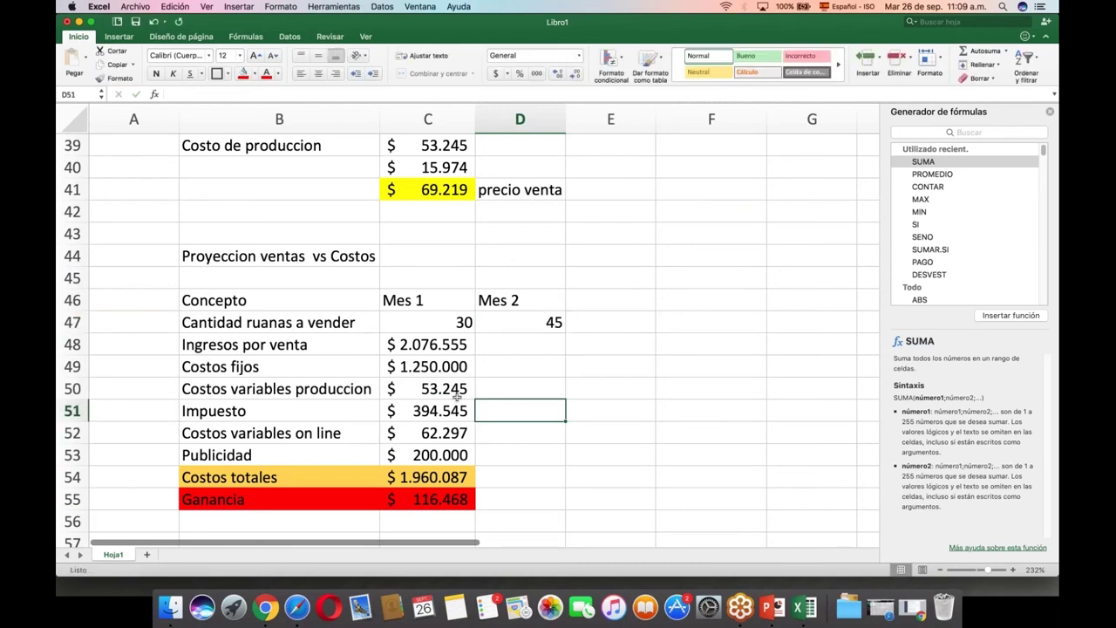
Make the Mes 1 Costos variables produccion in C50 scale with the quantity sold using the formula =53245*C47.
click(454, 395)
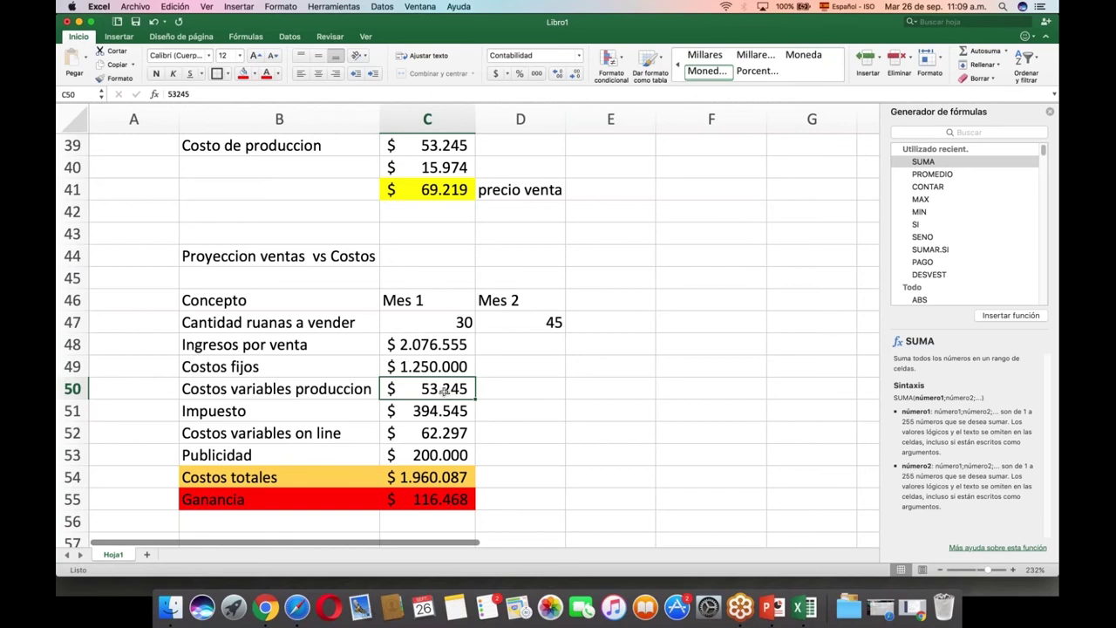
double_click(444, 391)
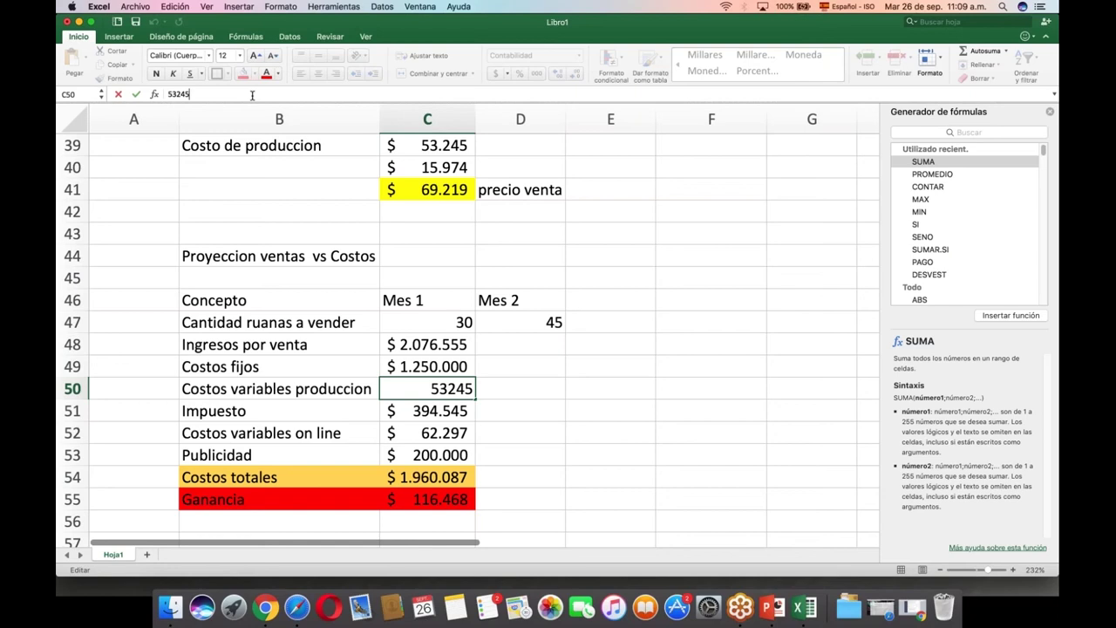
text(*)
click(442, 320)
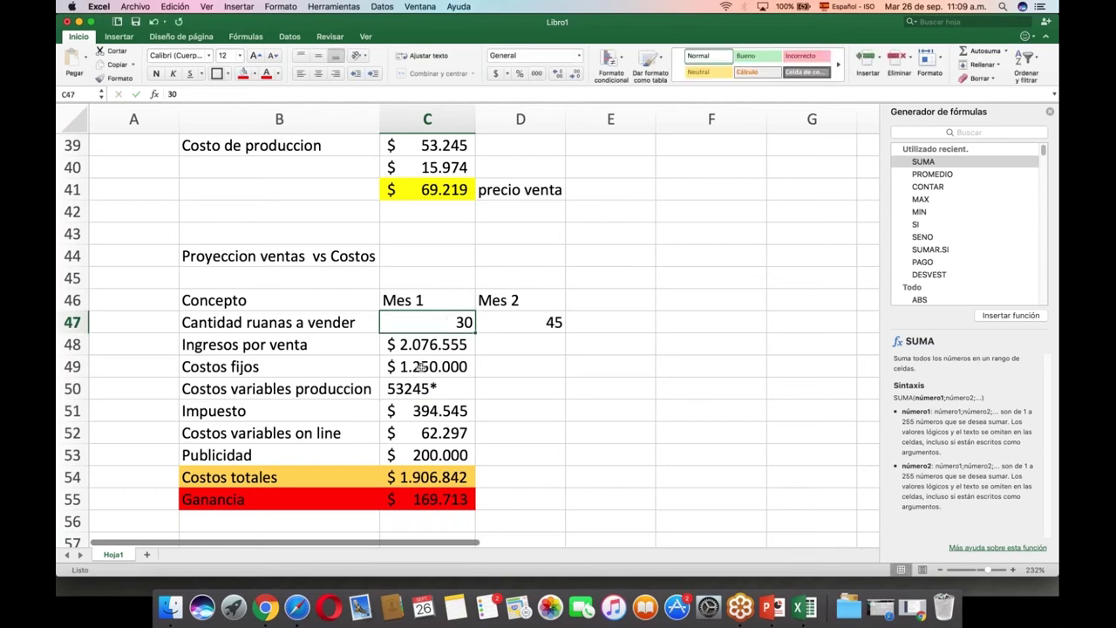
click(417, 388)
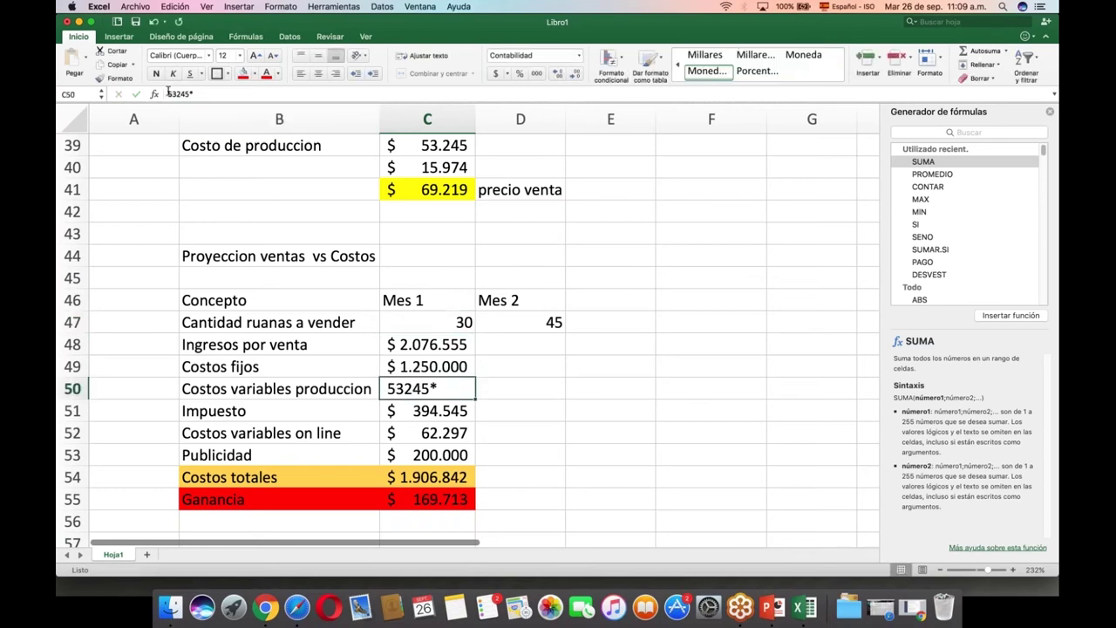
key(F2)
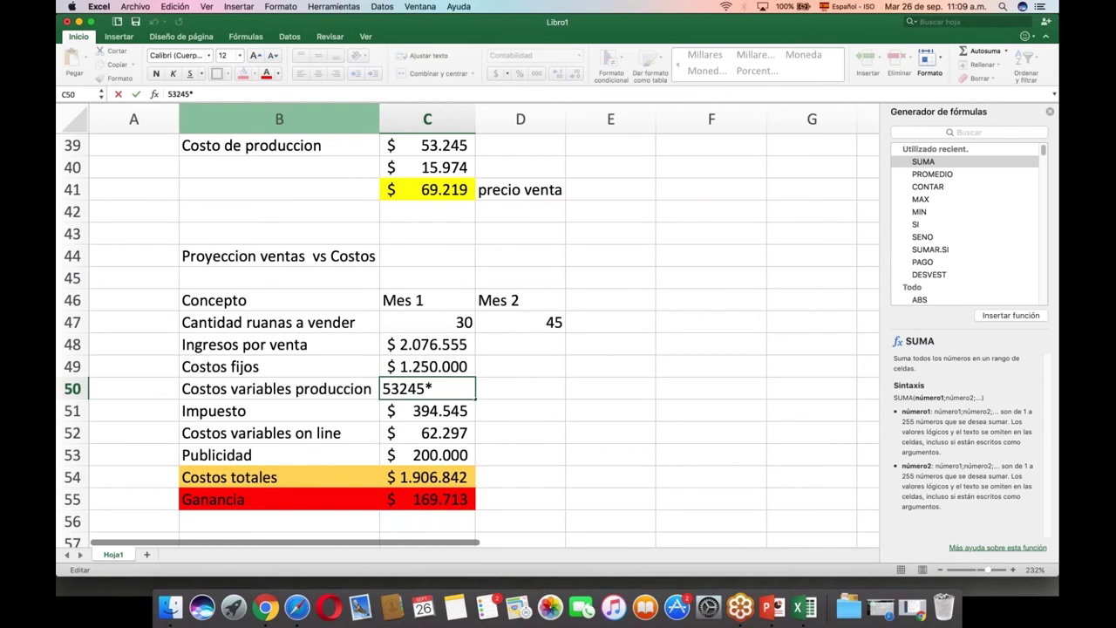
key(Home)
text(=)
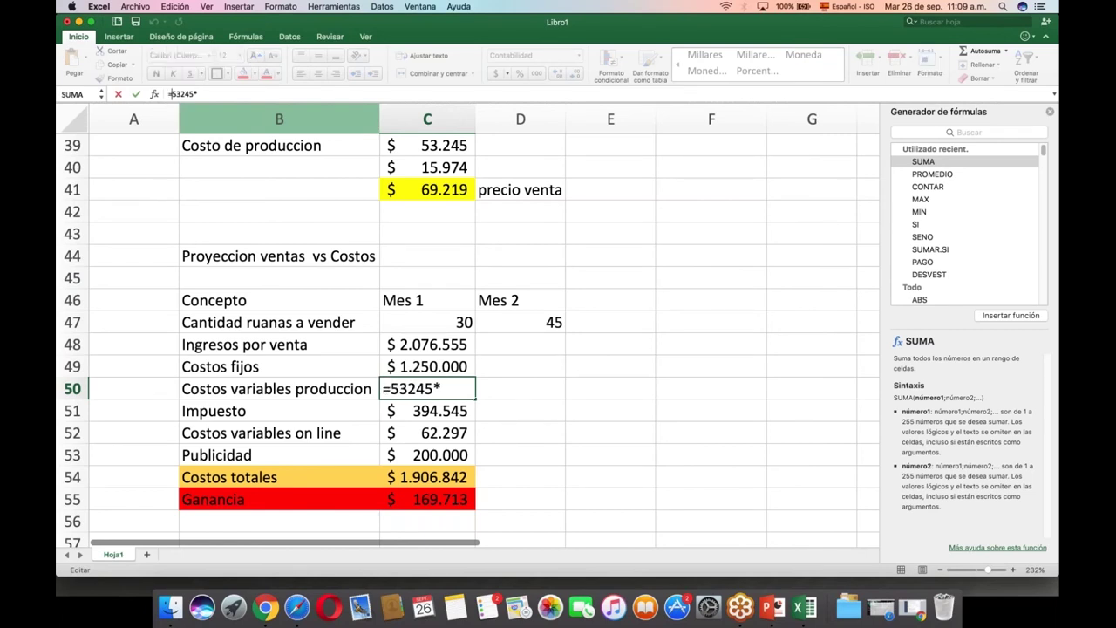
click(393, 322)
key(Return)
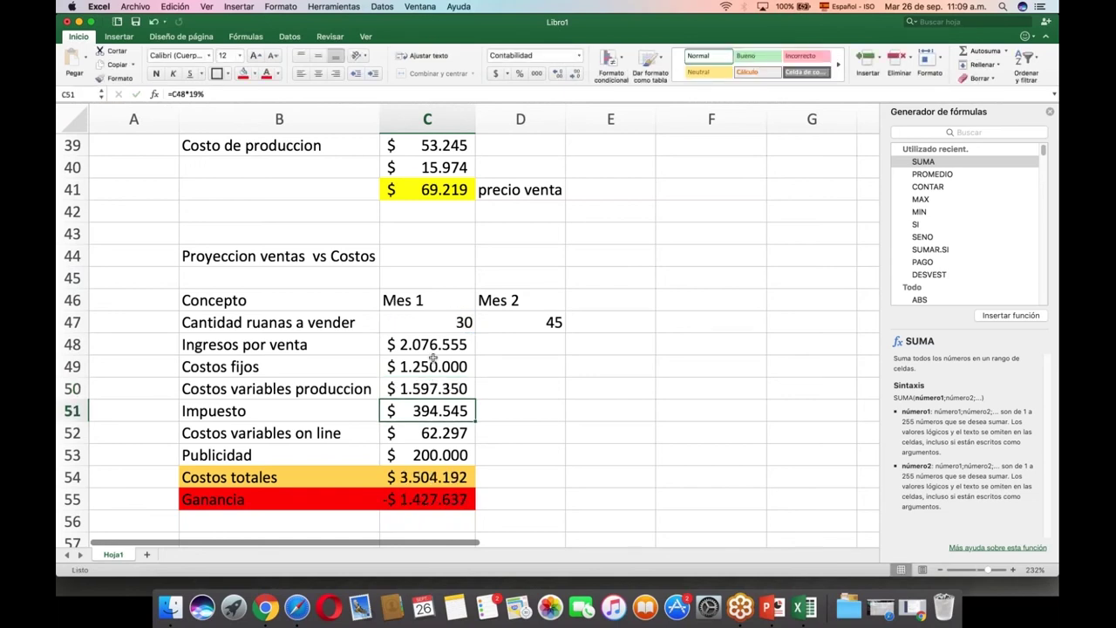
Check the Mes 1 sales income formula and the fixed costs amount against the cost tables higher in the sheet.
click(431, 345)
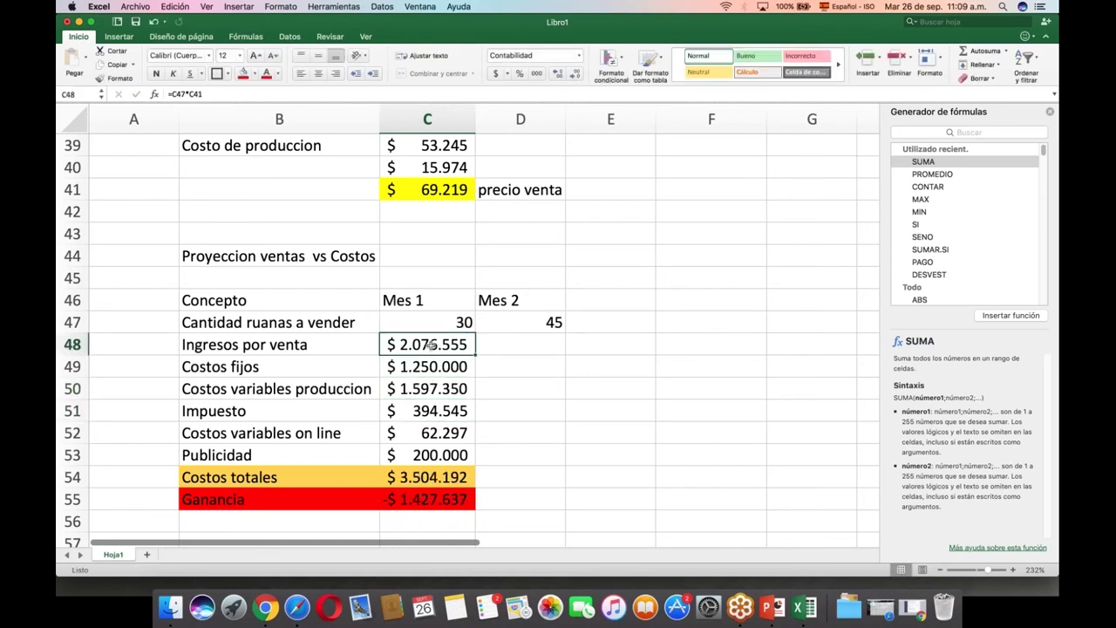
double_click(430, 345)
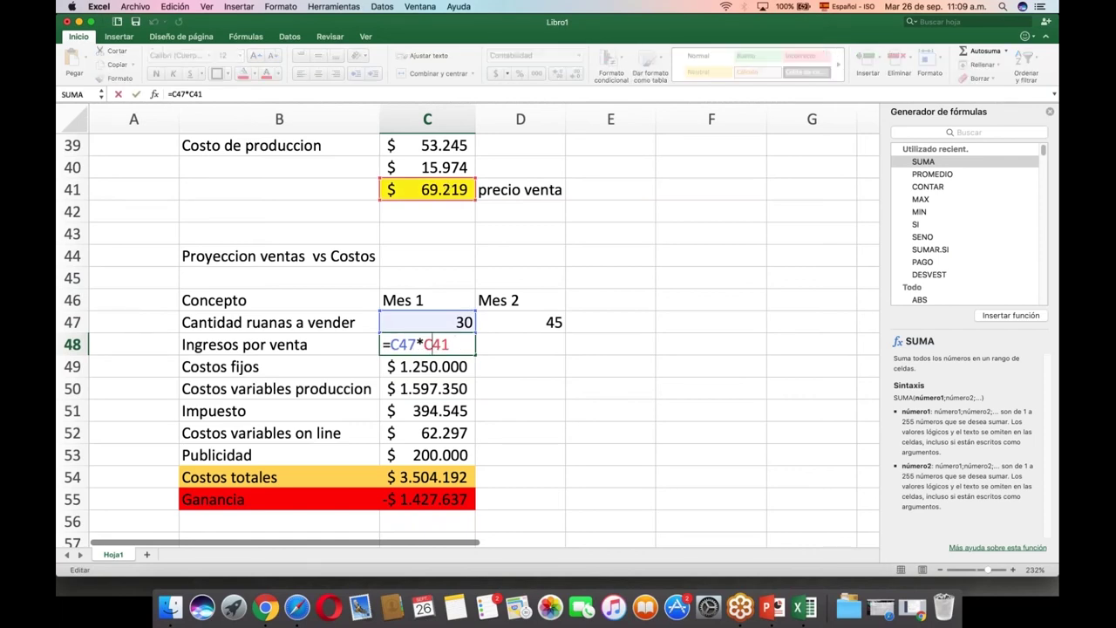
key(Return)
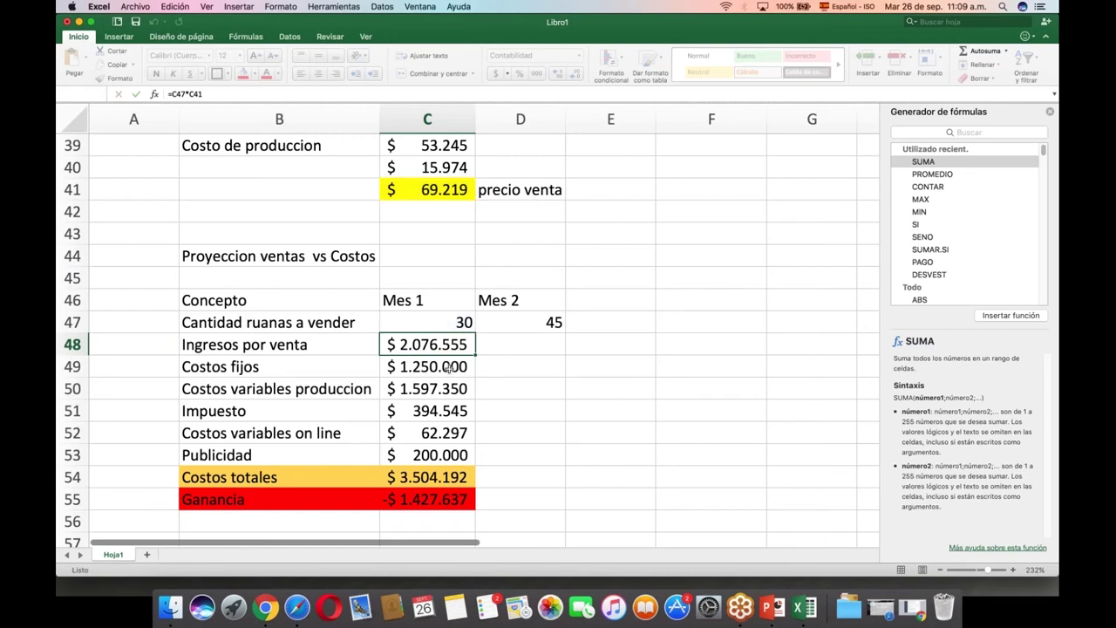
double_click(448, 369)
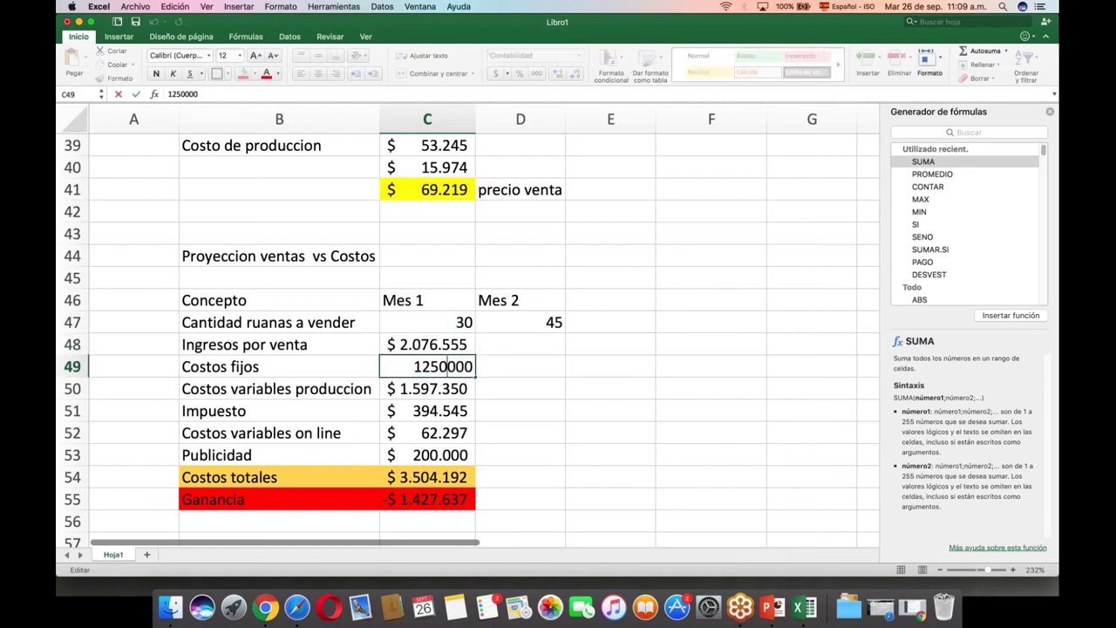
key(Escape)
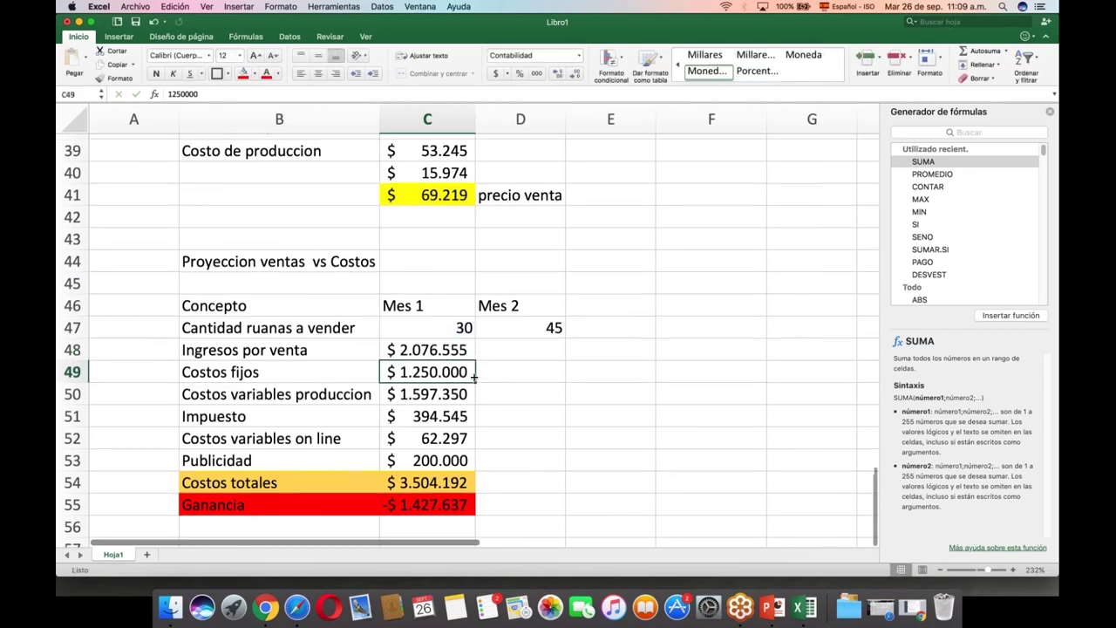
scroll(454, 250, up, 10)
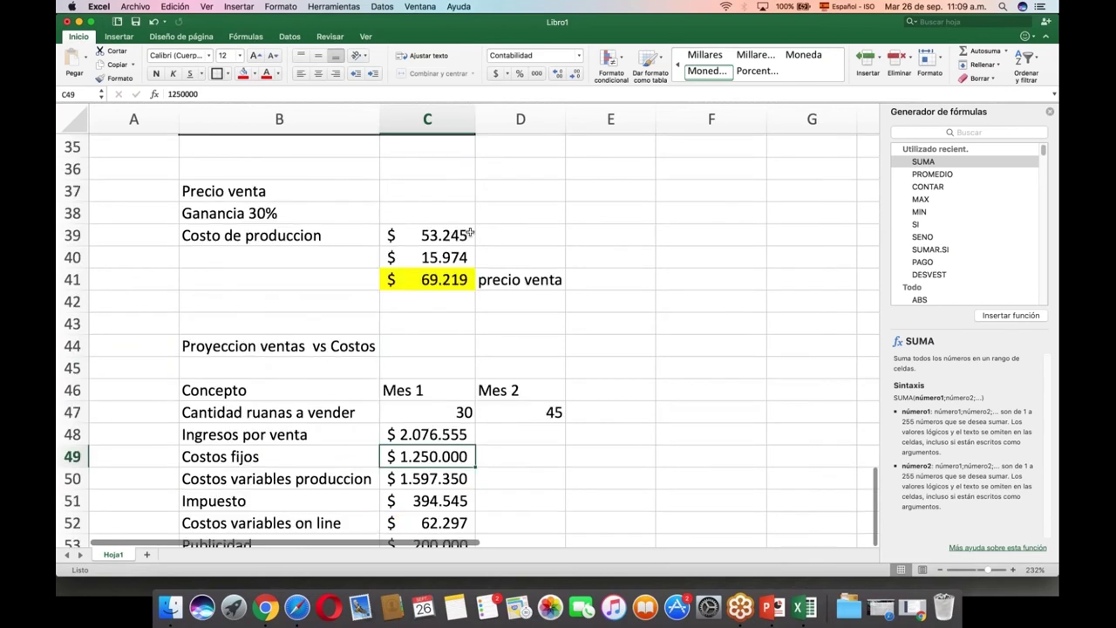
scroll(469, 232, up, 1)
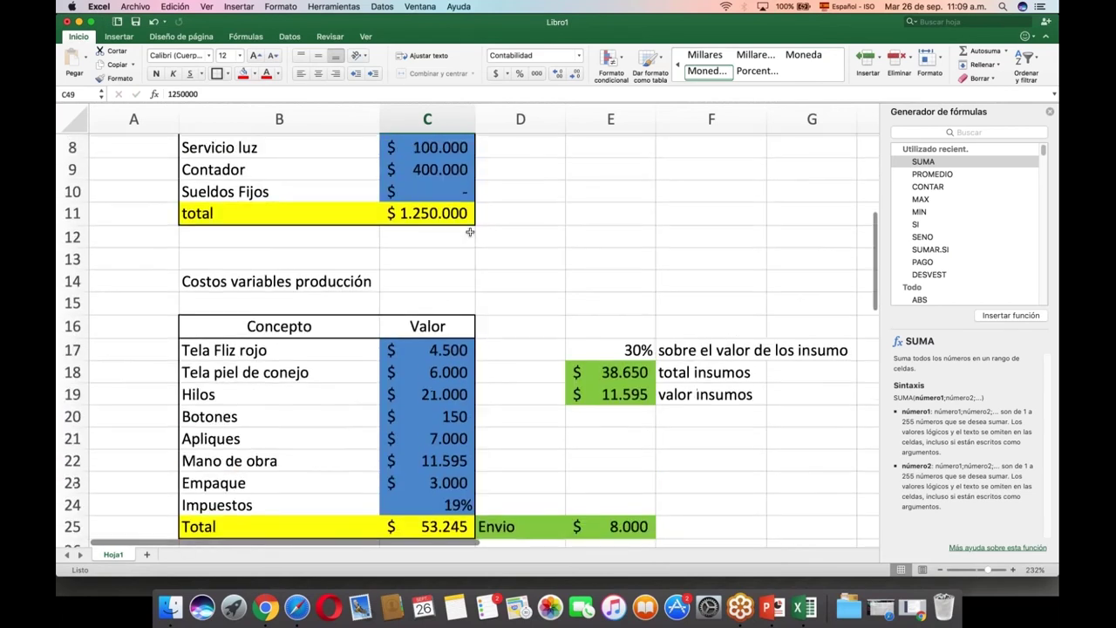
scroll(449, 458, down, 5)
scroll(449, 458, down, 5)
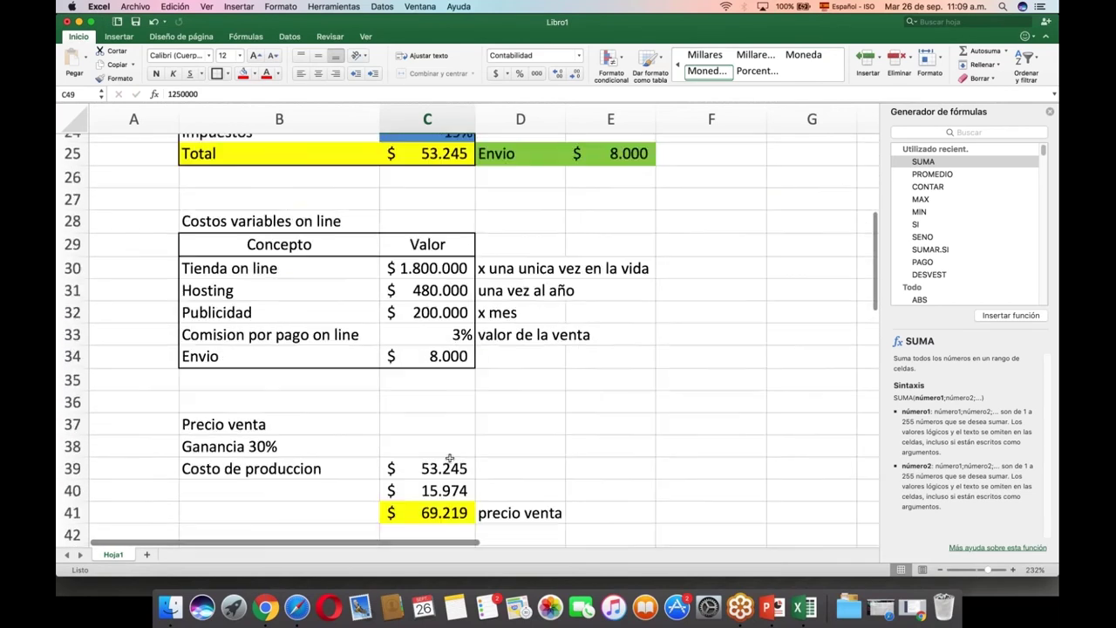
Review the Costos variables produccion formula in C50 against the production cost total and the Mes 1 quantity.
click(427, 434)
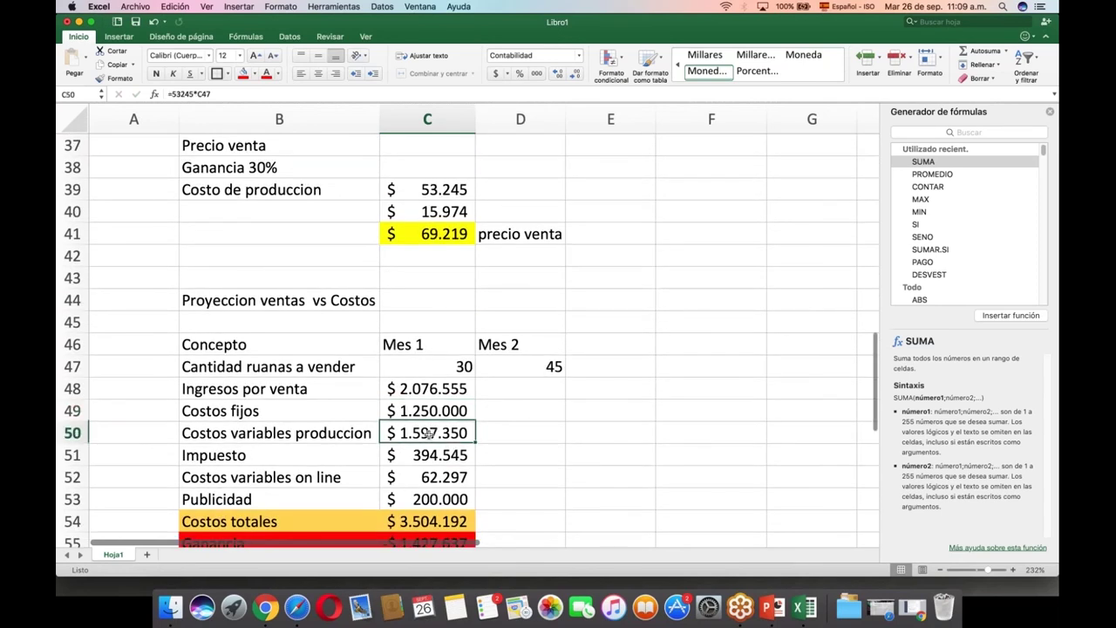
double_click(434, 433)
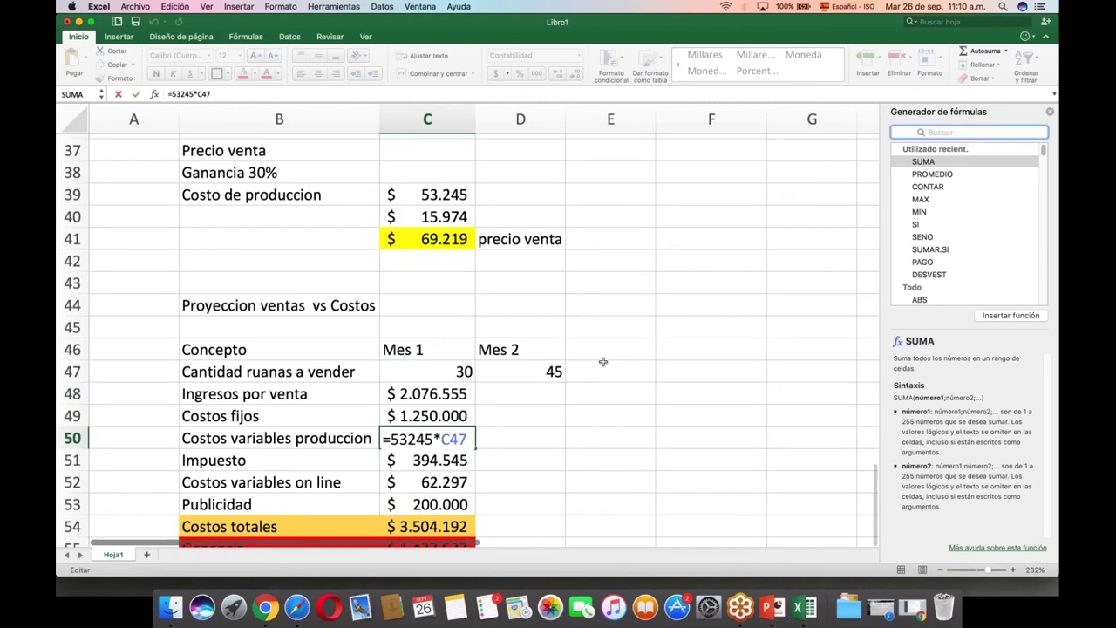
scroll(605, 359, up, 3)
scroll(606, 358, up, 5)
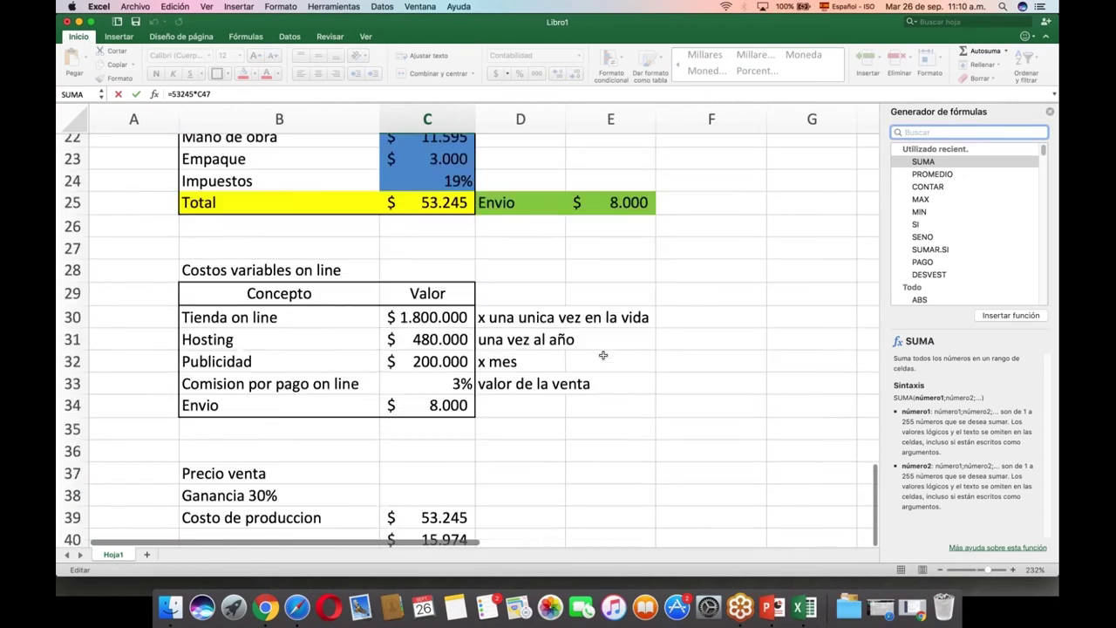
scroll(602, 356, down, 2)
scroll(602, 356, down, 4)
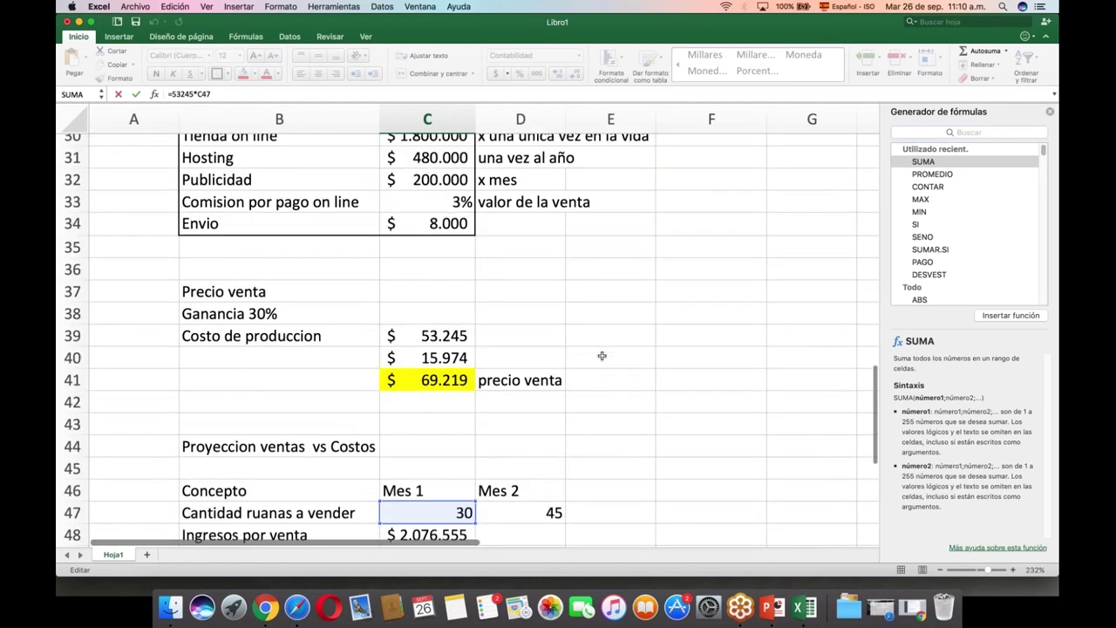
scroll(602, 355, up, 1)
click(427, 478)
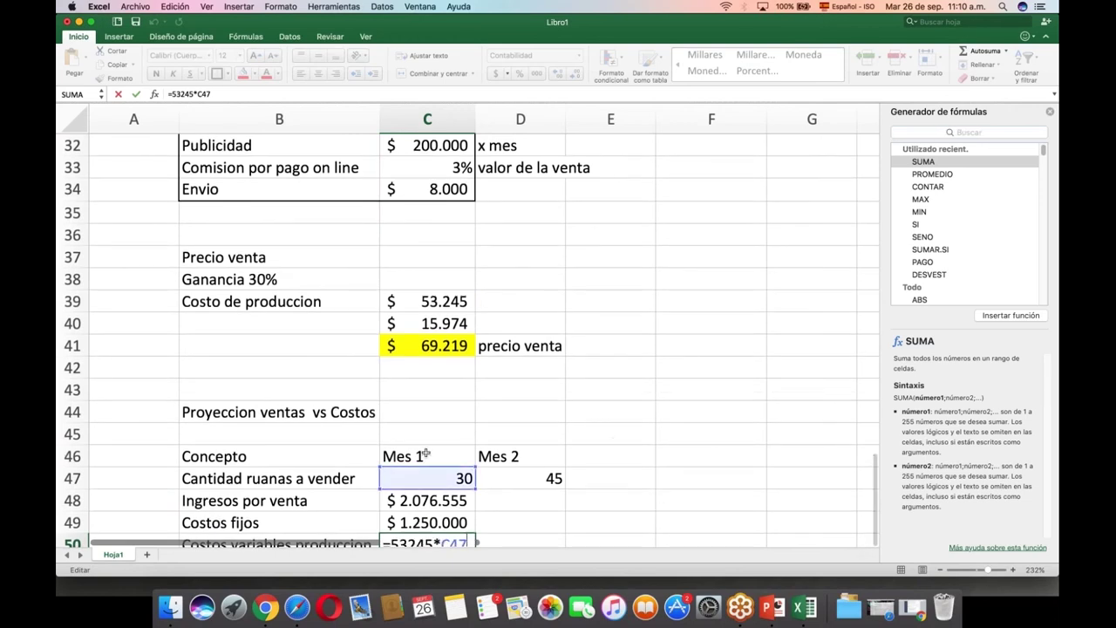
key(Return)
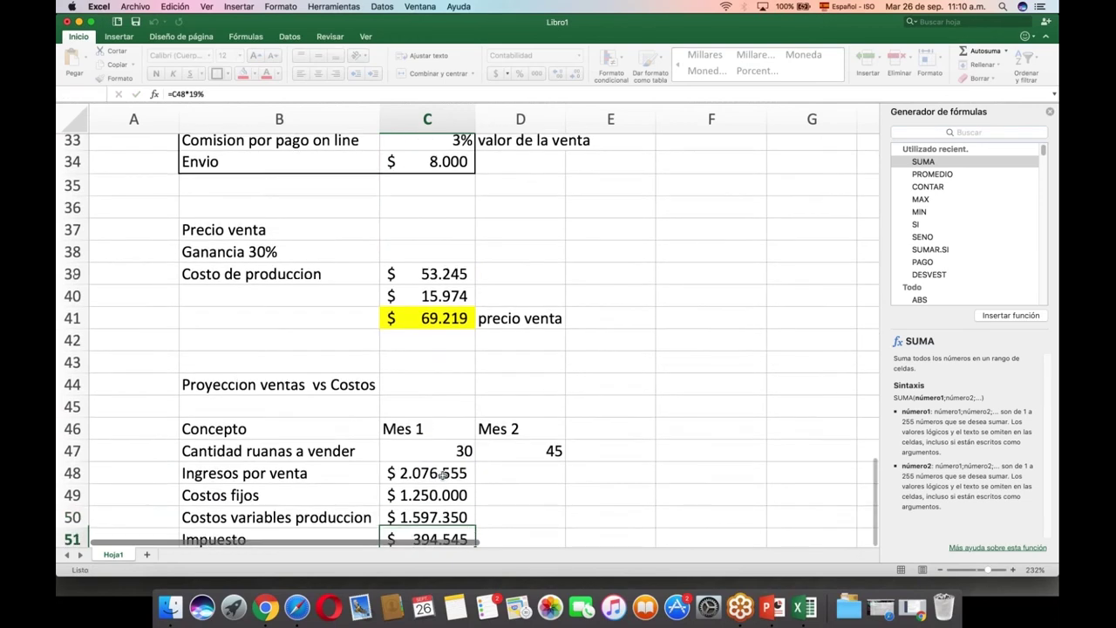
Examine the Mes 1 tax, online cost, advertising, total cost and profit cells in C51:C55.
scroll(475, 479, down, 2)
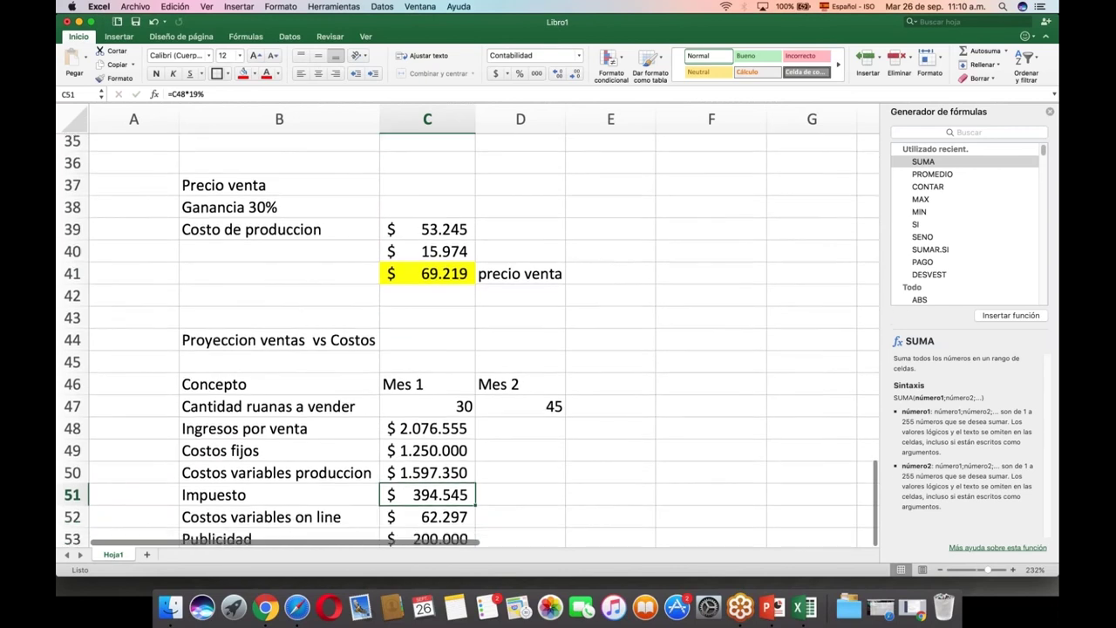
scroll(475, 480, down, 1)
key(F2)
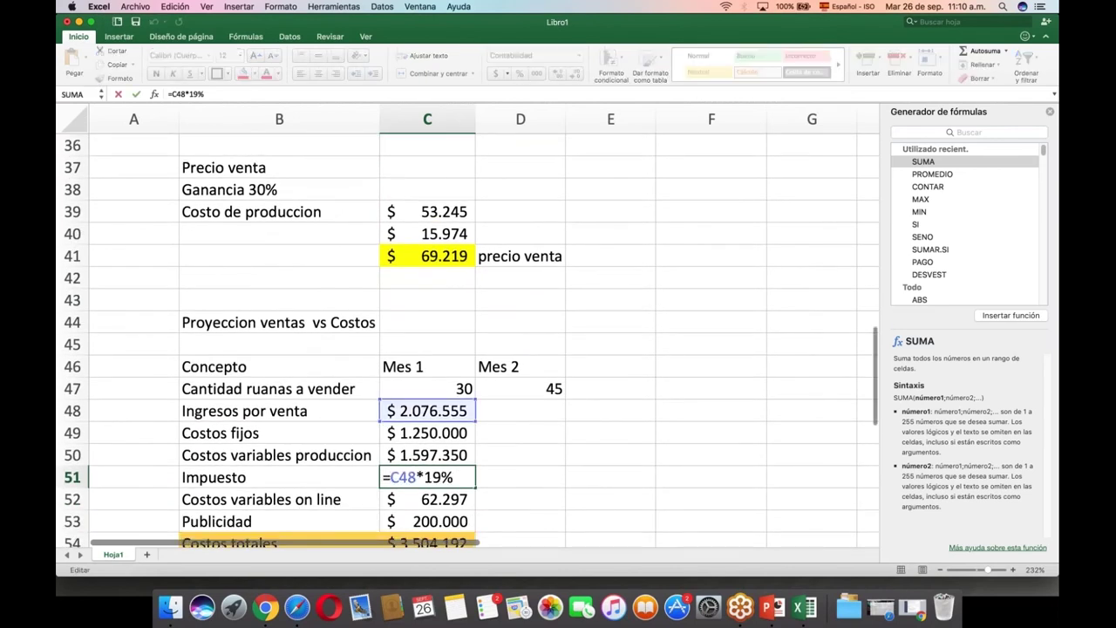
key(Escape)
click(446, 499)
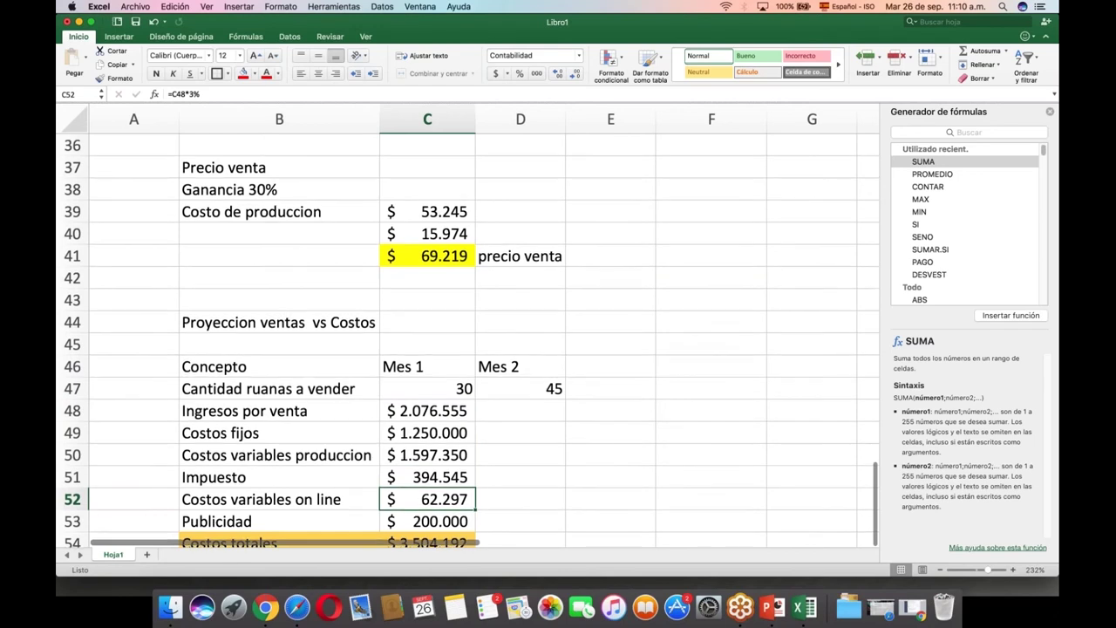
key(Down)
key(Down)
key(Down)
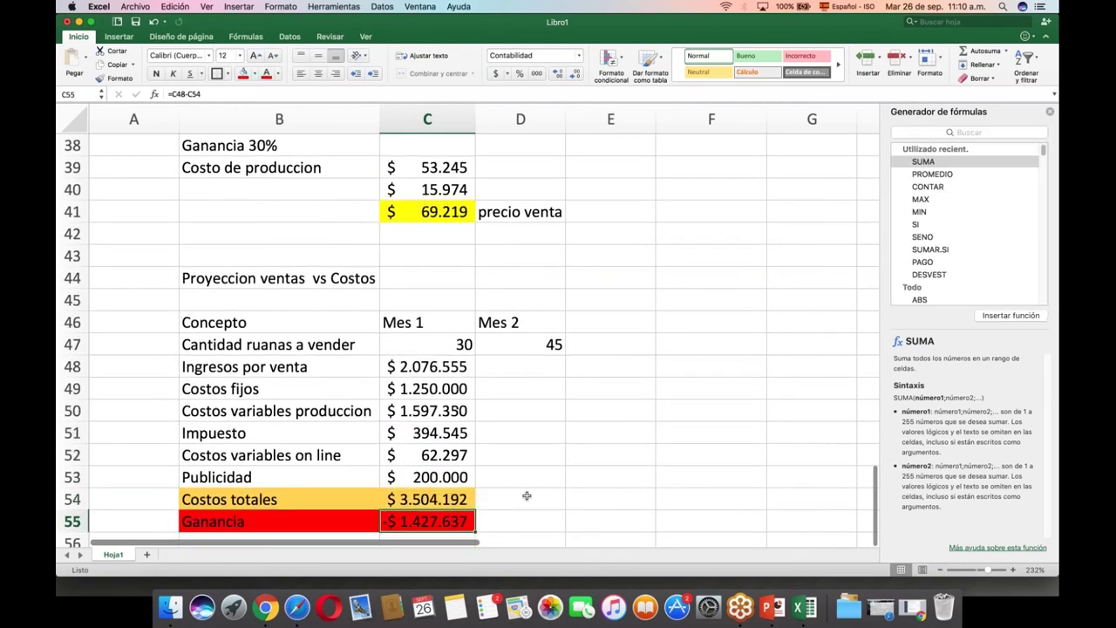
key(Up)
key(Up)
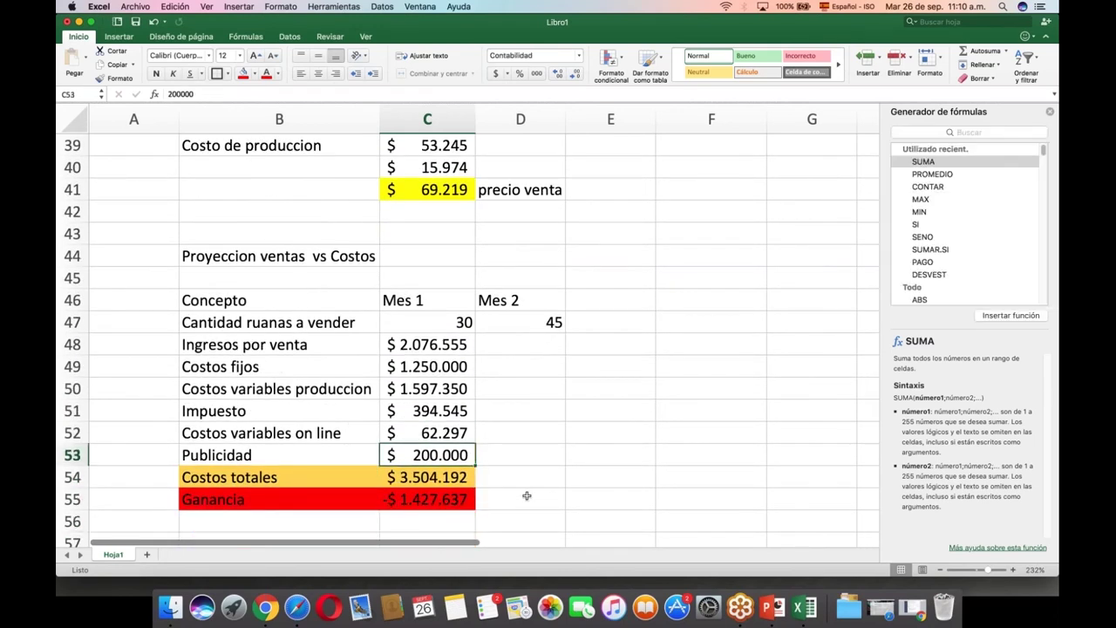
click(431, 502)
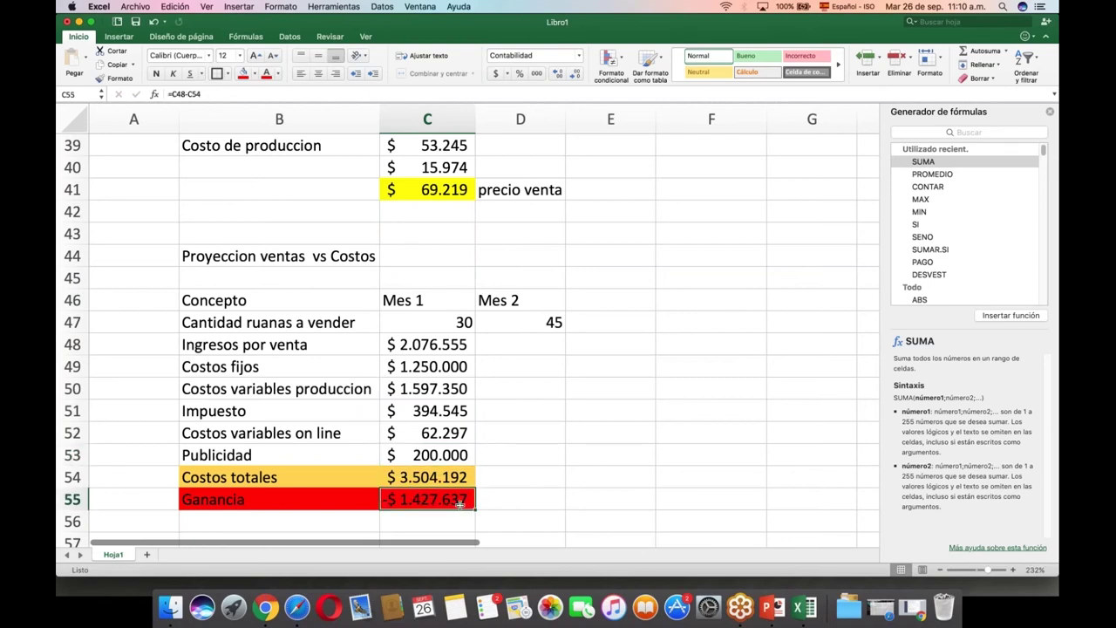
click(417, 523)
key(Up)
Set the Mes 2 Cantidad ruanas a vender in D47 to 60.
click(532, 322)
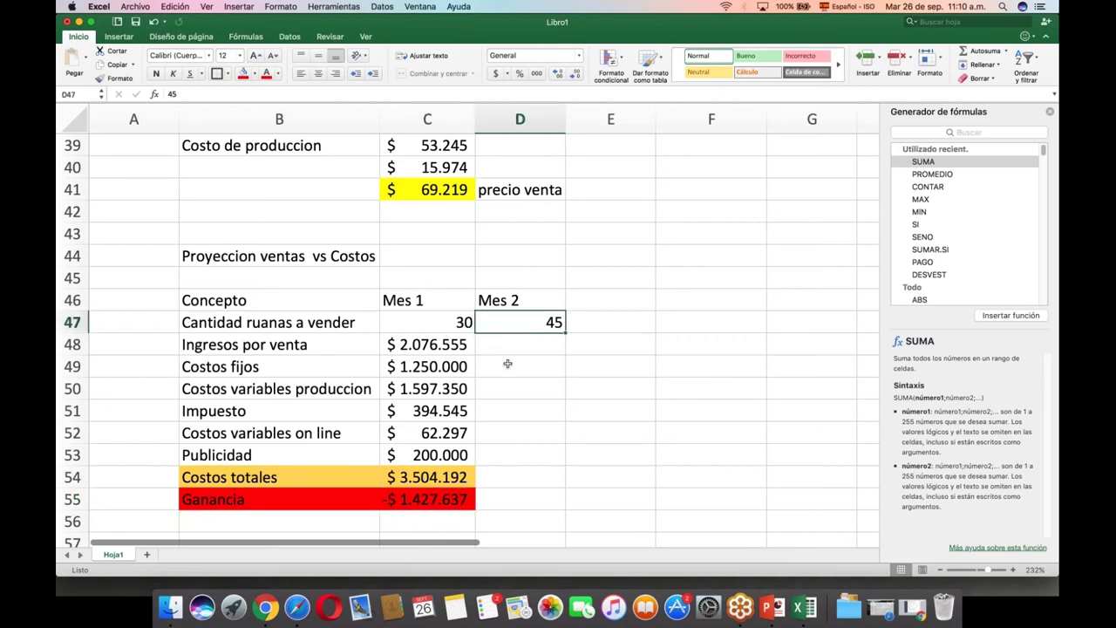
text(30)
key(BackSpace)
key(BackSpace)
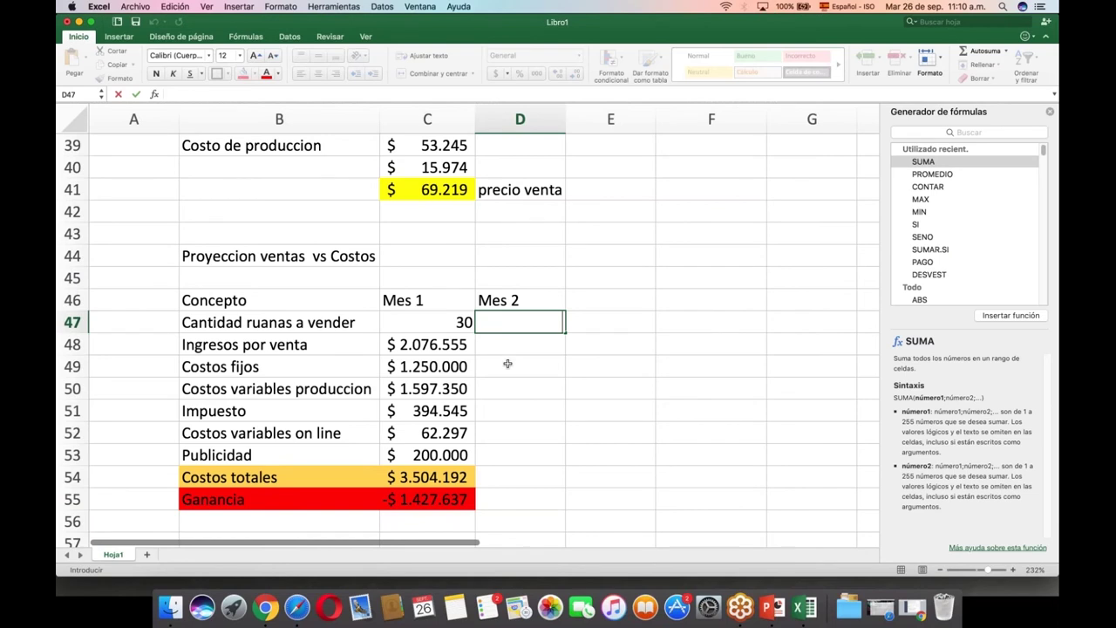
text(60)
key(Return)
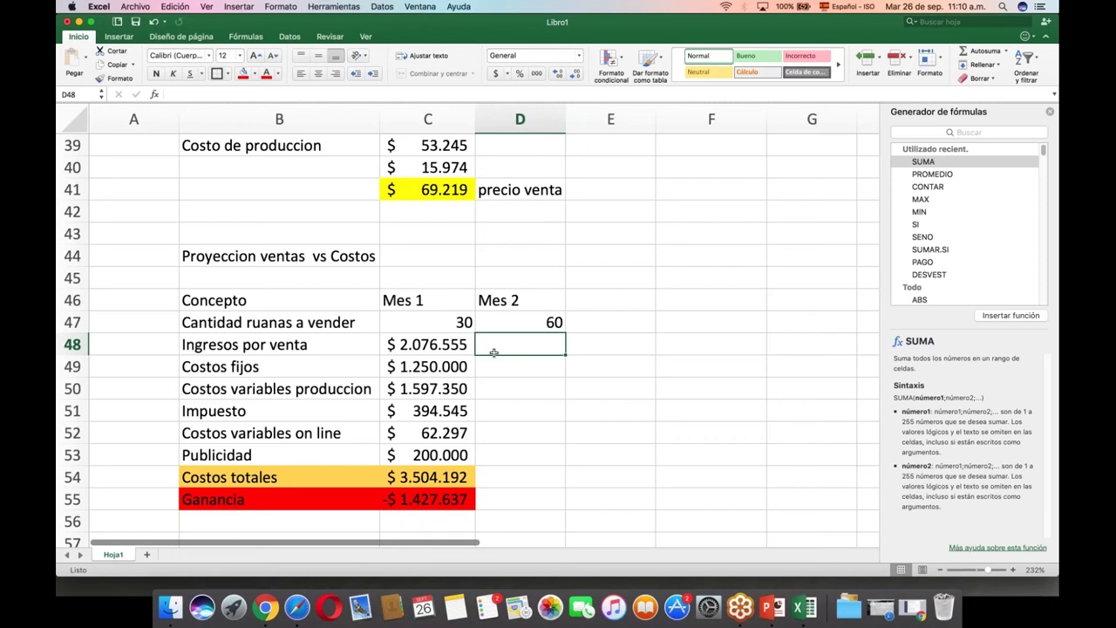
Calculate the Mes 2 Ingresos por venta in D48 as sale price times quantity with the formula =C41*D47.
text(=)
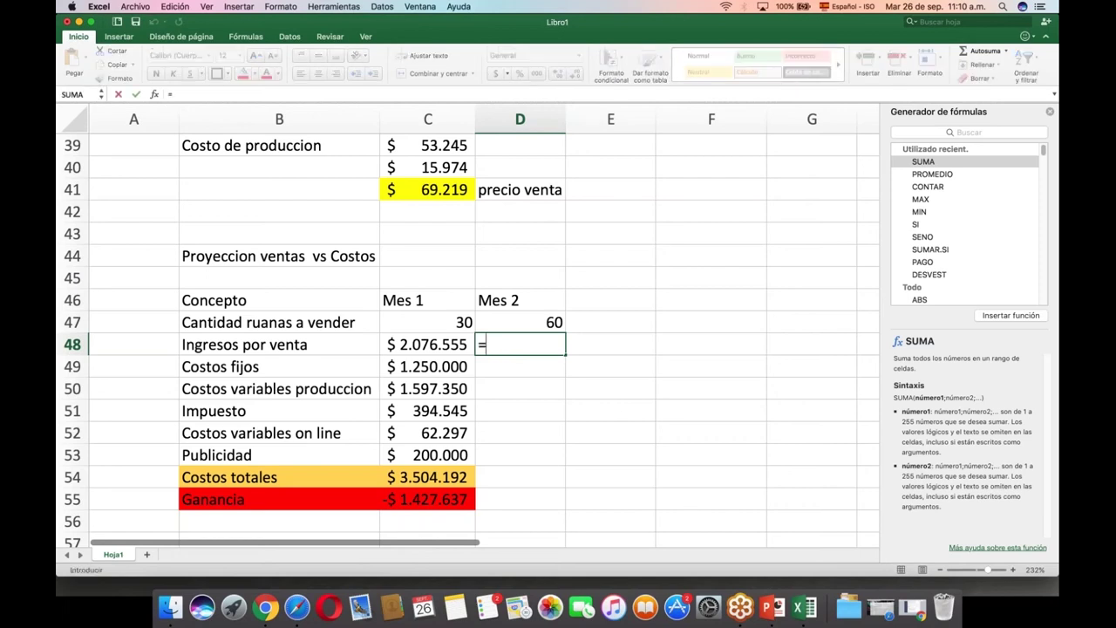
click(452, 190)
text(*)
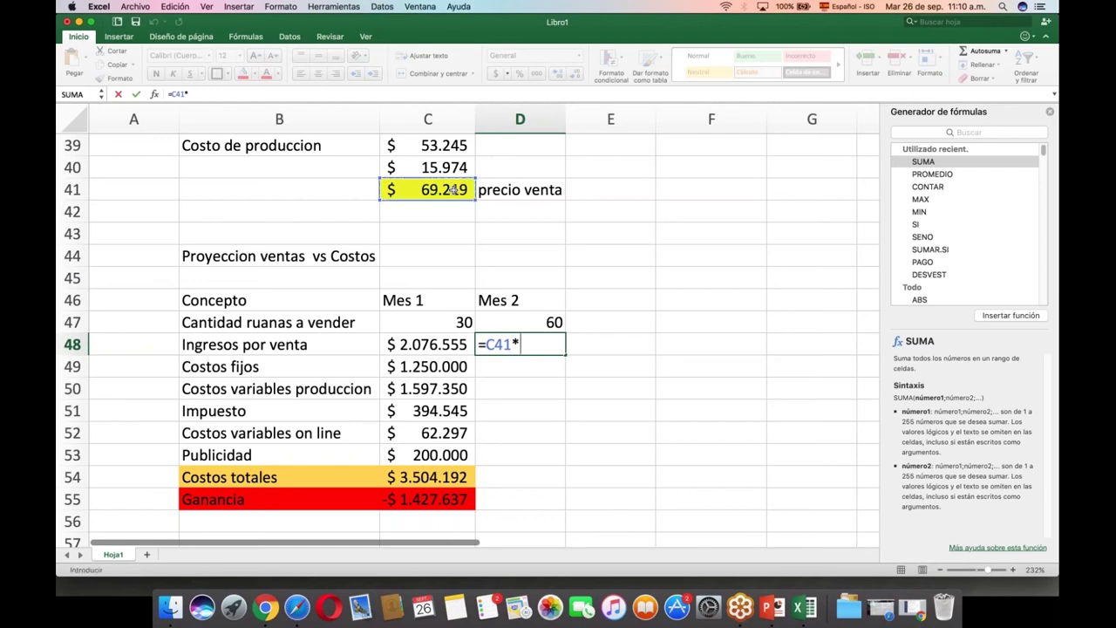
click(502, 324)
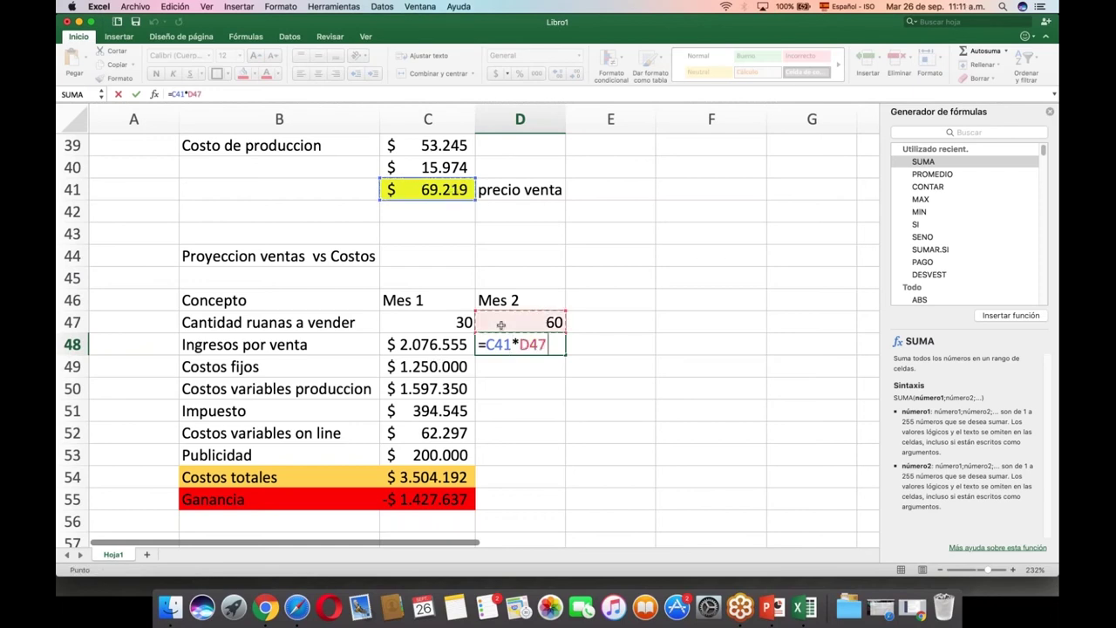
key(Return)
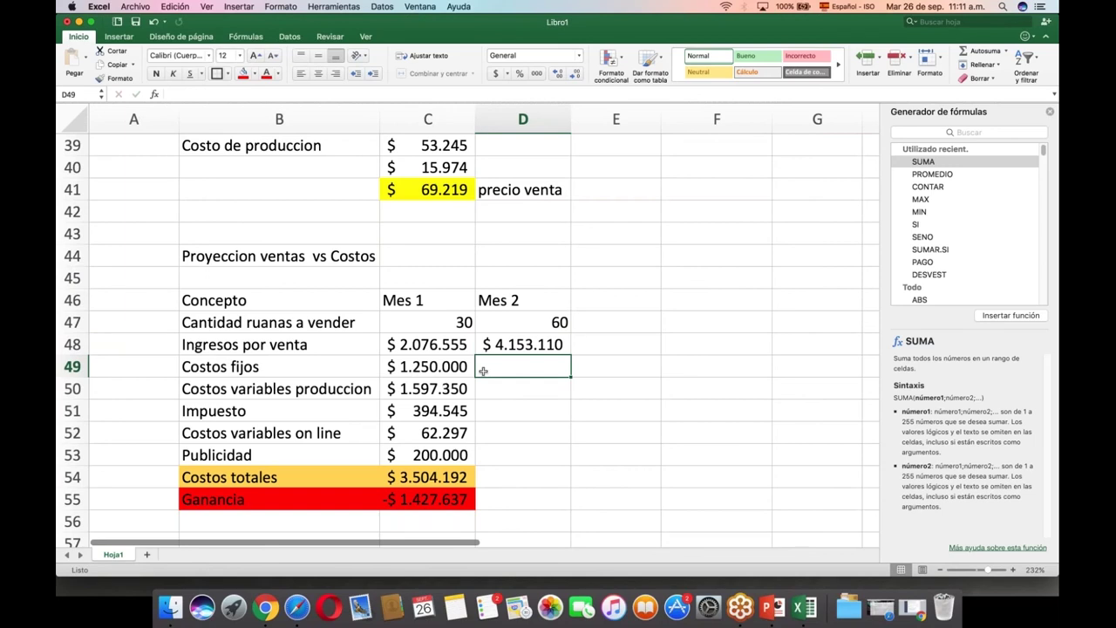
Carry the Mes 1 Costos fijos over to Mes 2 in D49 with the formula =C49.
text(=)
click(425, 367)
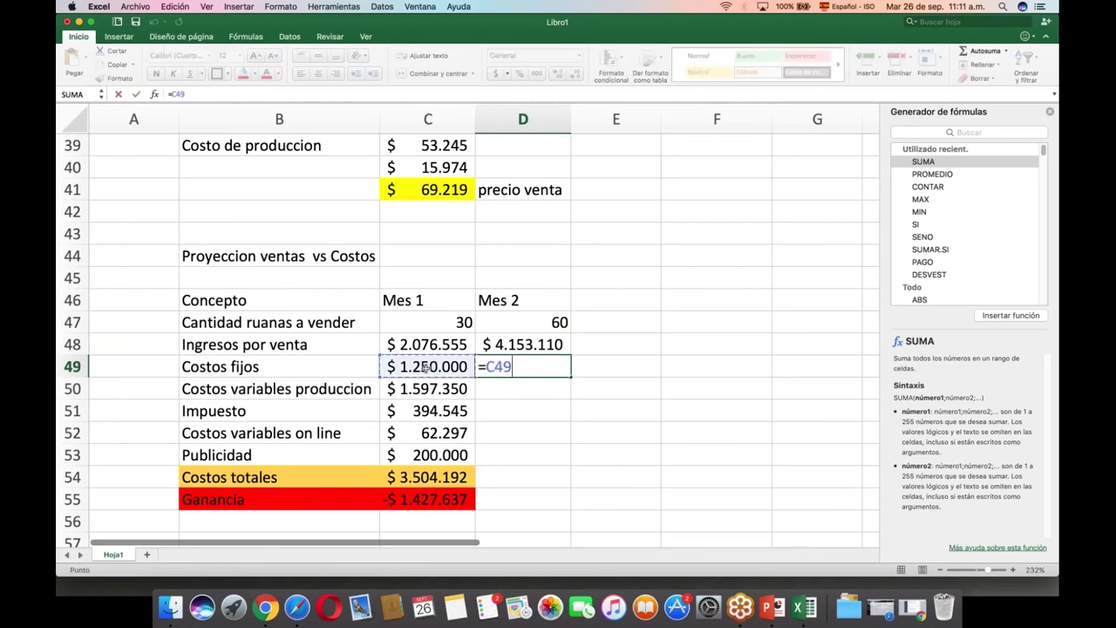
key(Return)
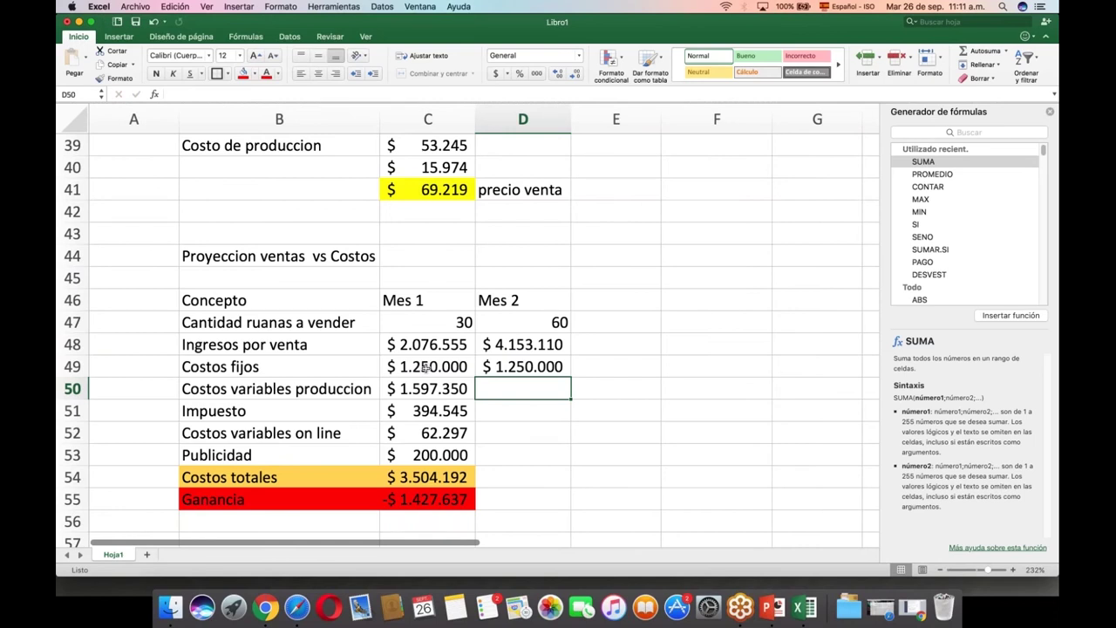
Calculate the Mes 2 Costos variables produccion in D50 as the production cost total times the quantity, using =C25*D47.
text(=)
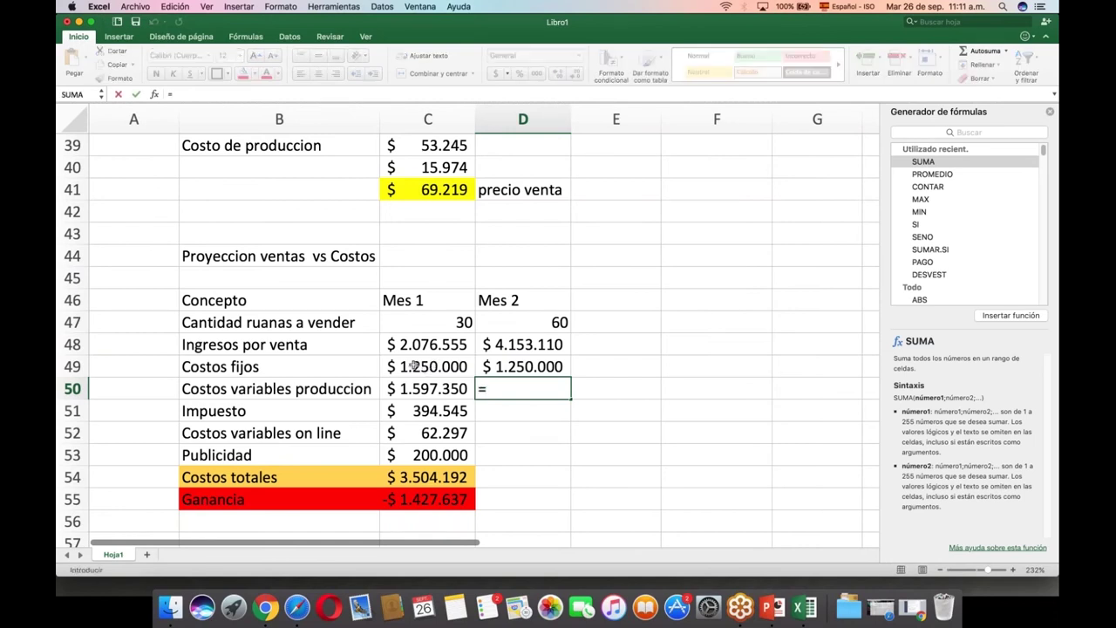
scroll(413, 361, up, 3)
scroll(414, 361, up, 10)
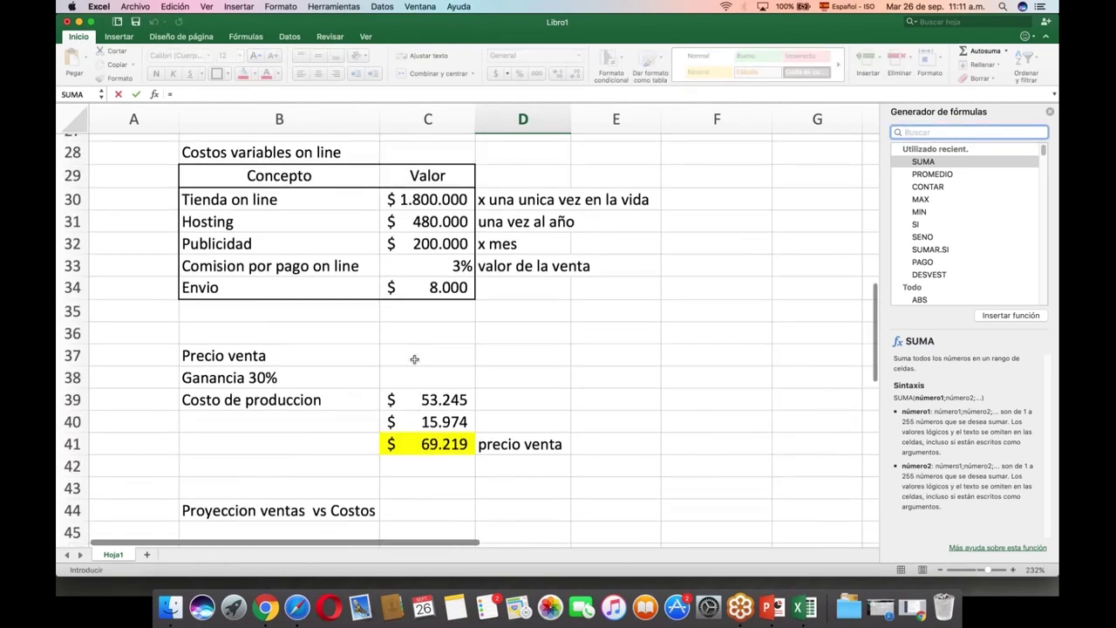
click(432, 232)
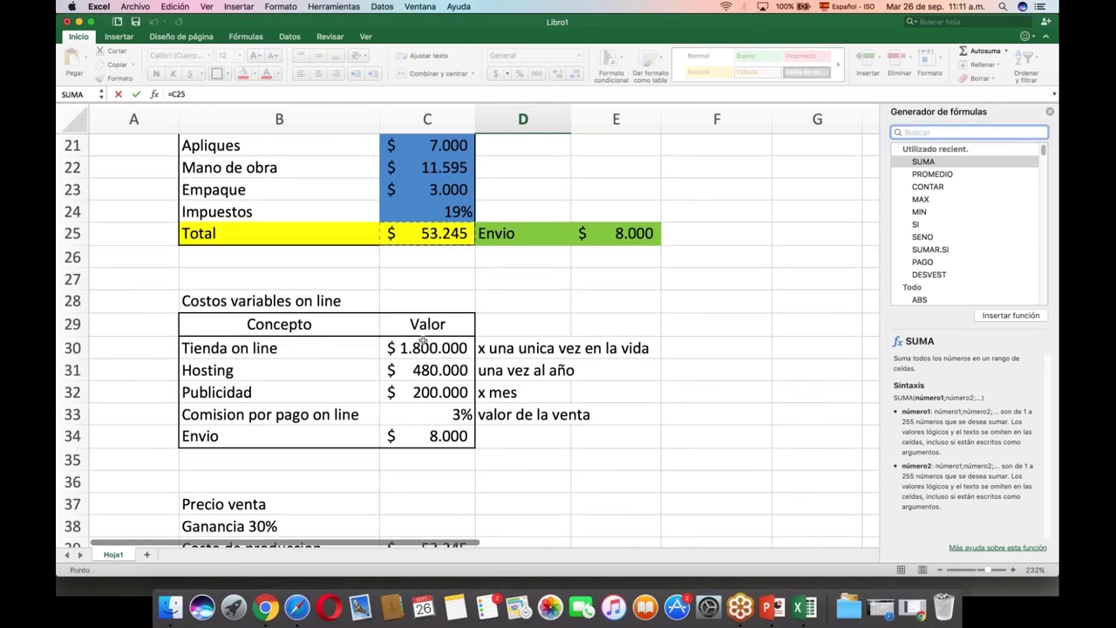
text(*)
scroll(505, 469, down, 2)
scroll(513, 471, down, 5)
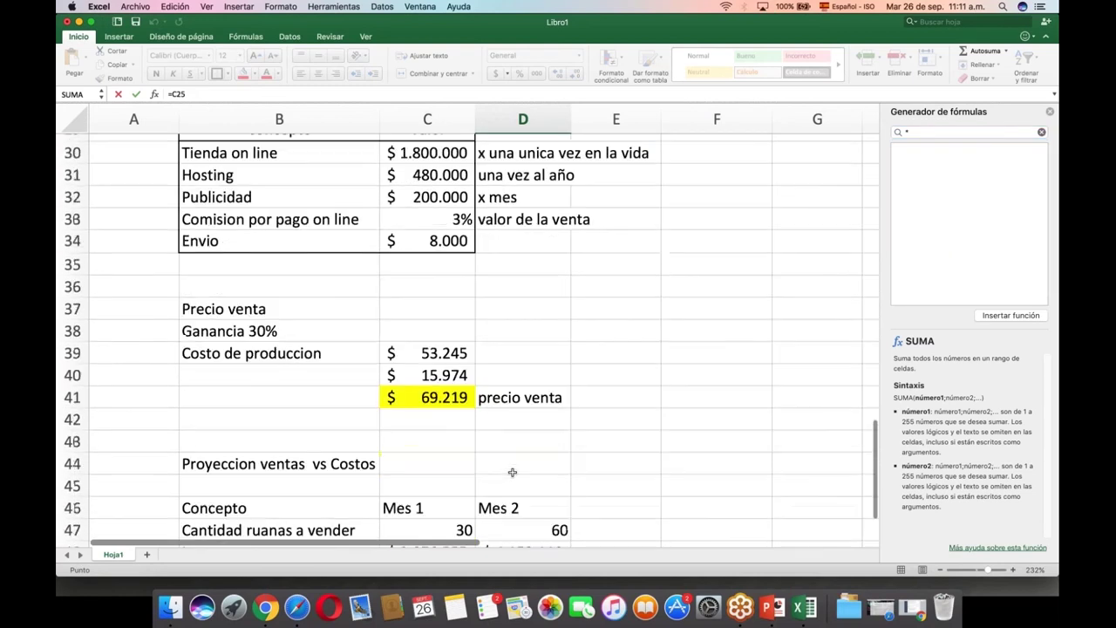
scroll(512, 472, down, 3)
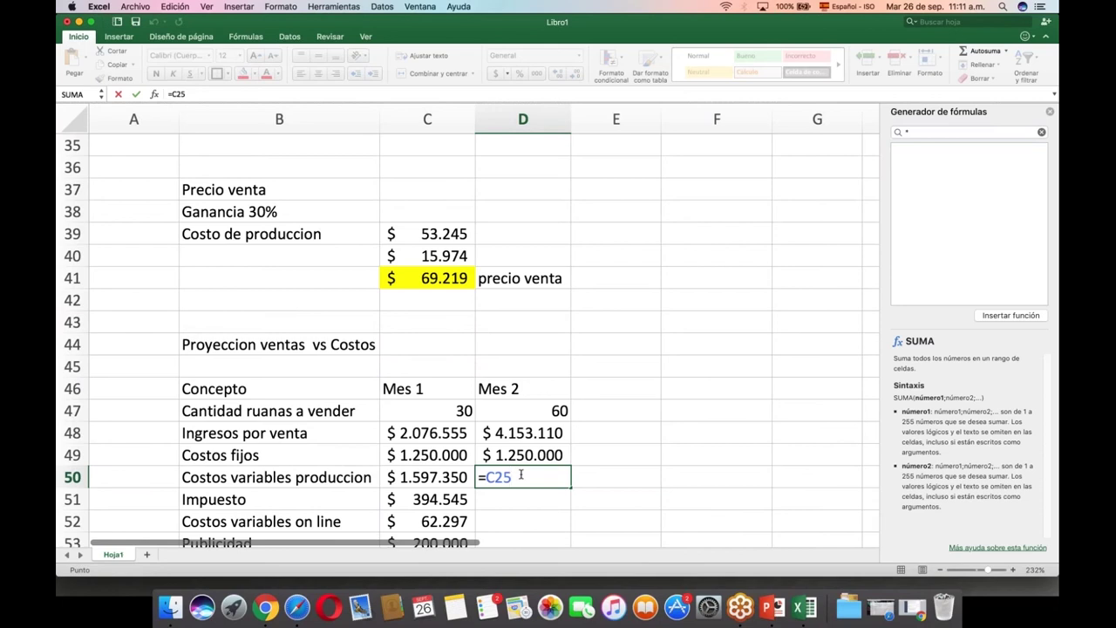
text(*)
click(515, 409)
key(Return)
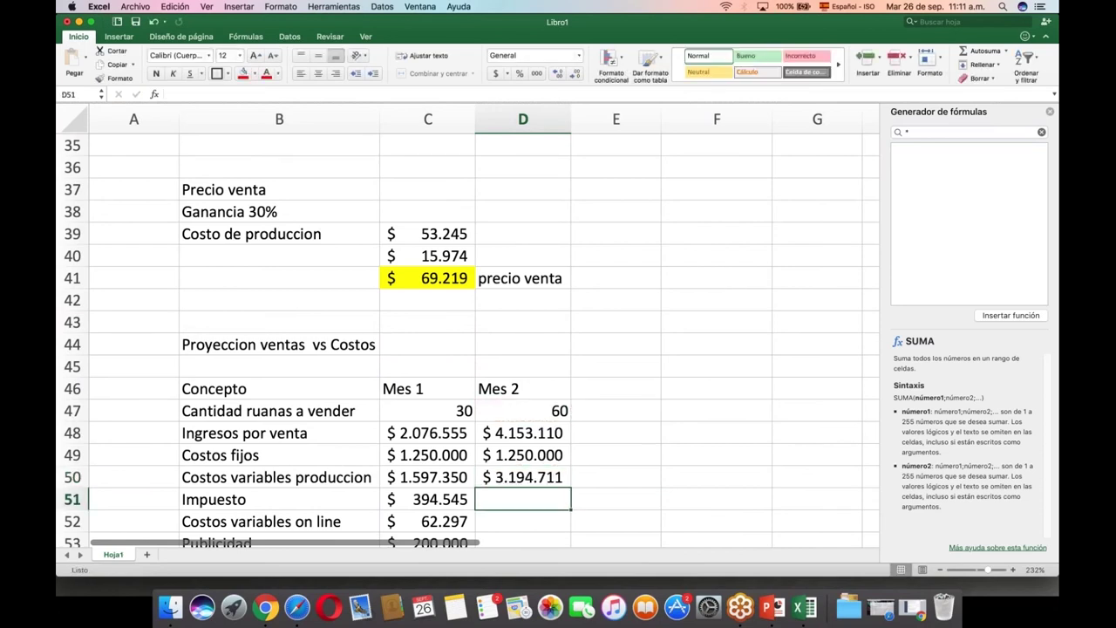
Calculate the Mes 2 Impuesto in D51 as 19% of sales income with the formula =D48*19%.
scroll(523, 476, down, 1)
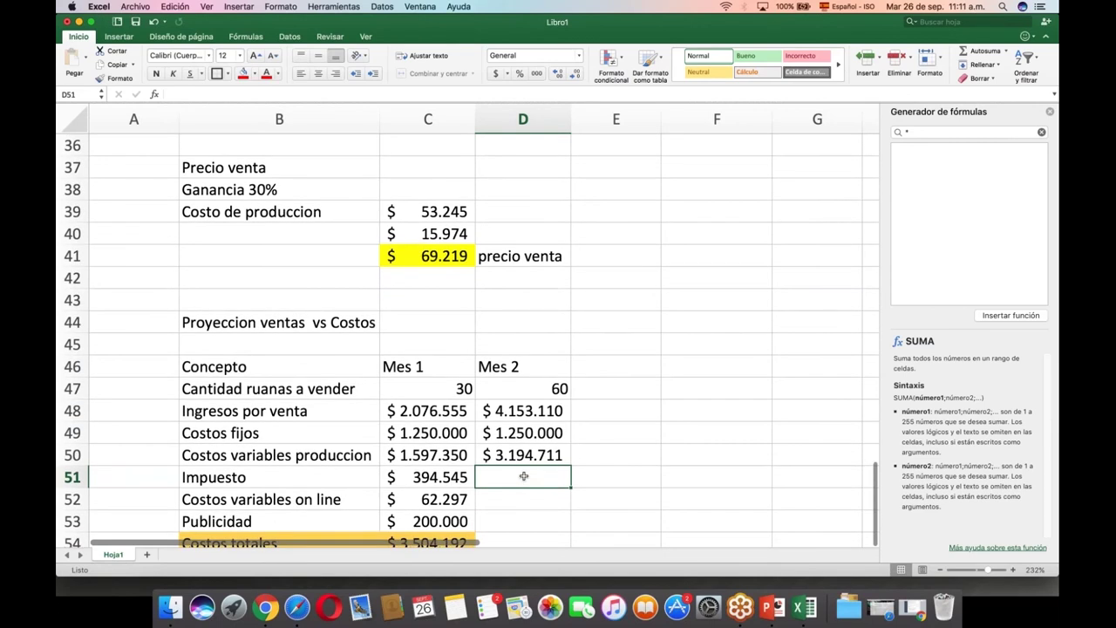
text(=)
click(506, 410)
text(*19%)
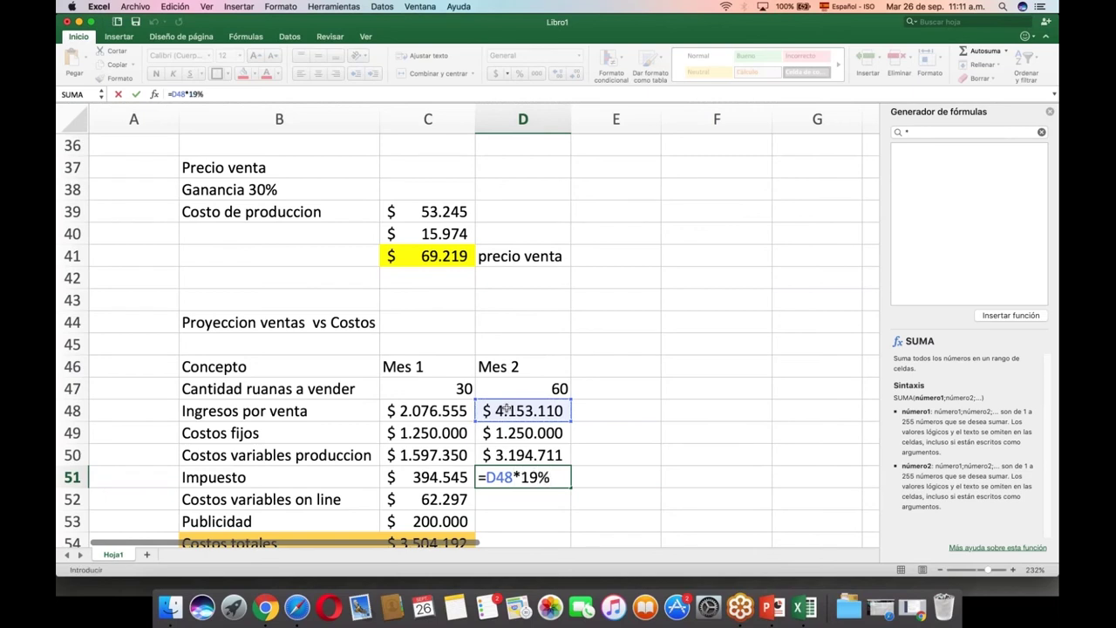
key(Return)
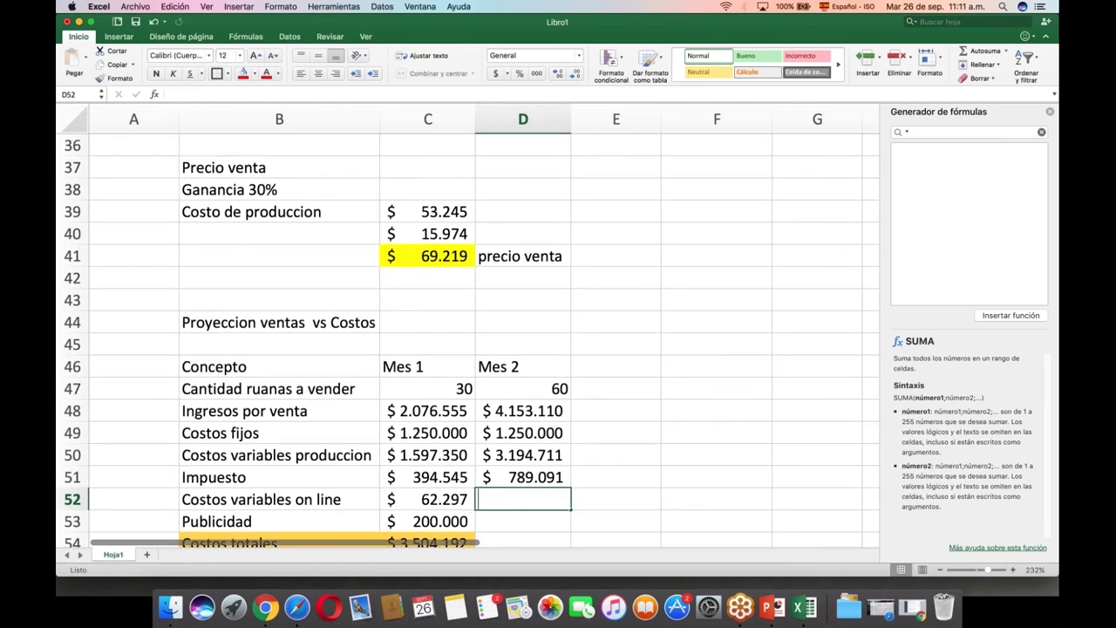
Calculate the Mes 2 Costos variables on line in D52 as 3% of sales income with =D48*3%.
text(=)
click(495, 410)
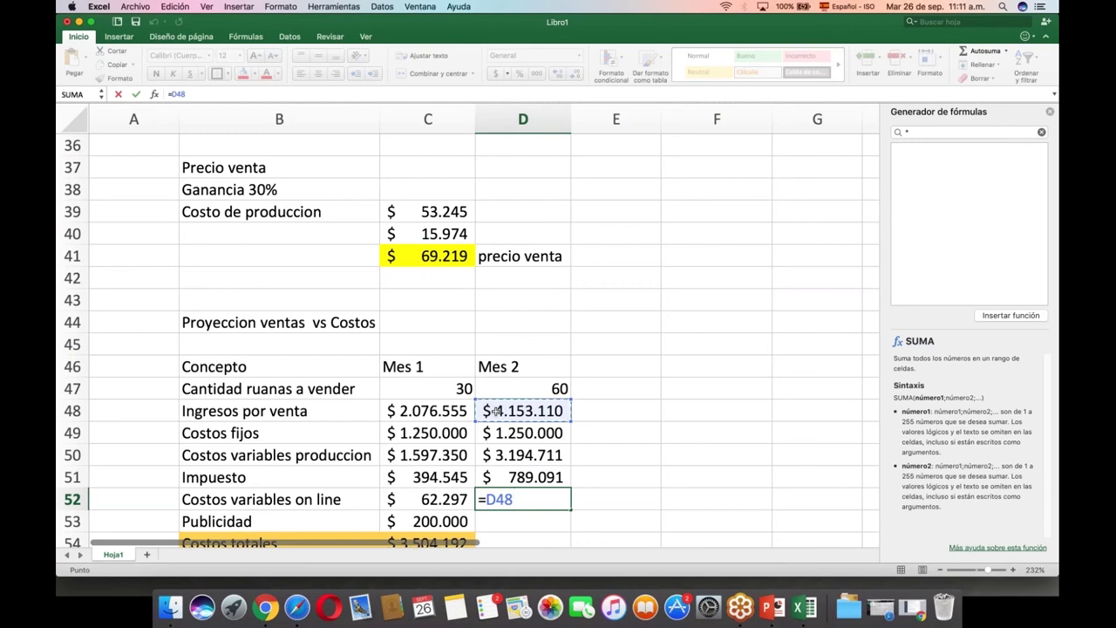
text(*3%)
key(Return)
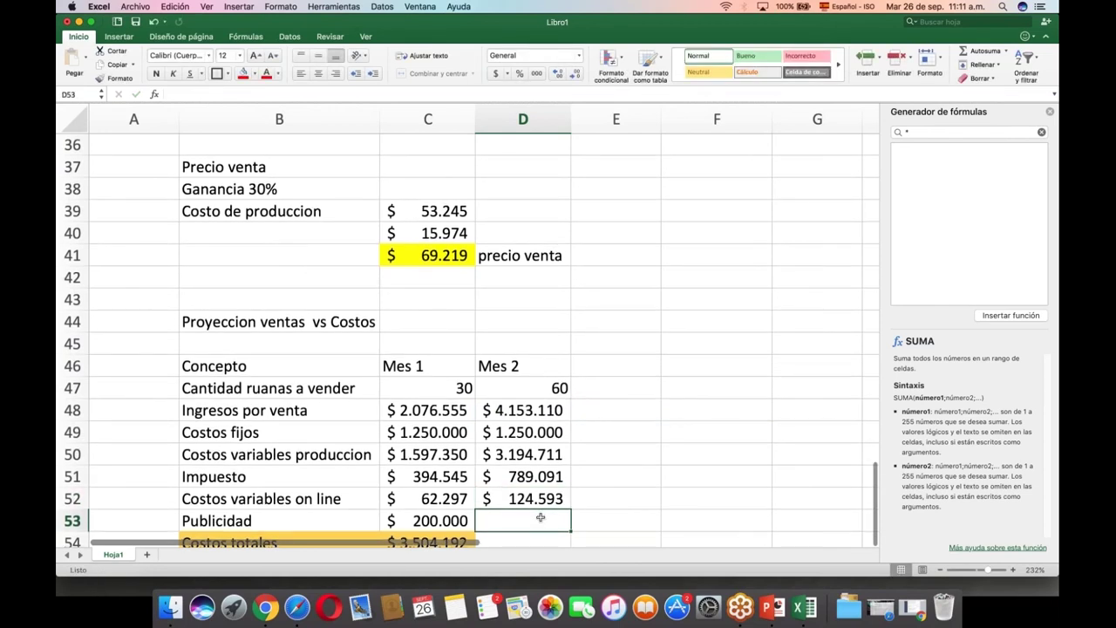
Carry the Mes 1 Publicidad amount over to Mes 2 in D53 with the formula =C53.
text(0)
key(BackSpace)
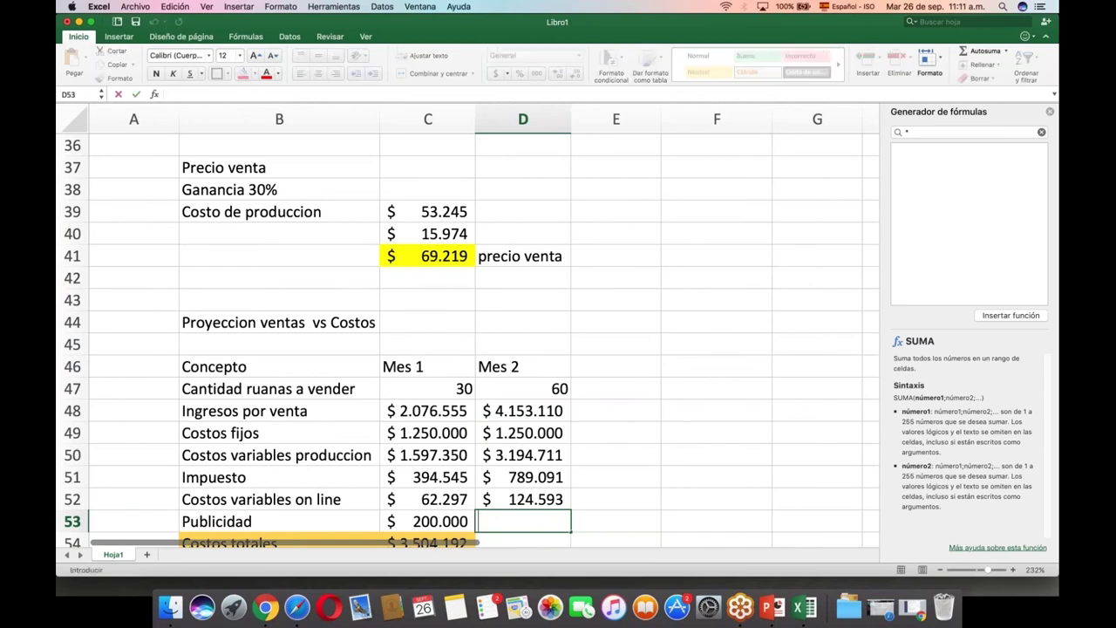
text(=)
click(440, 520)
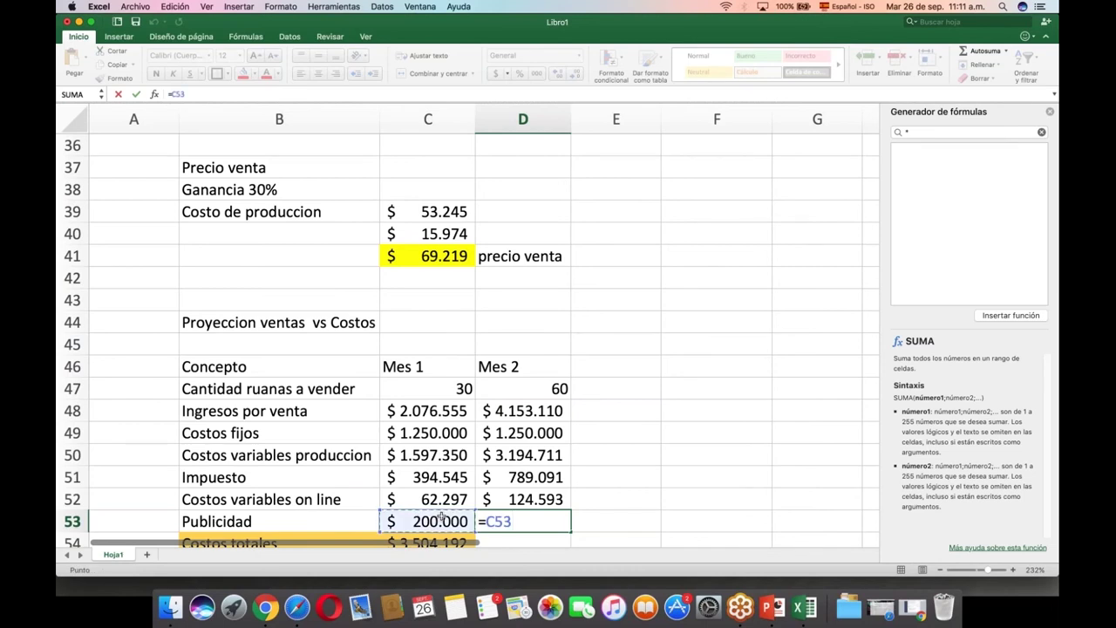
key(Return)
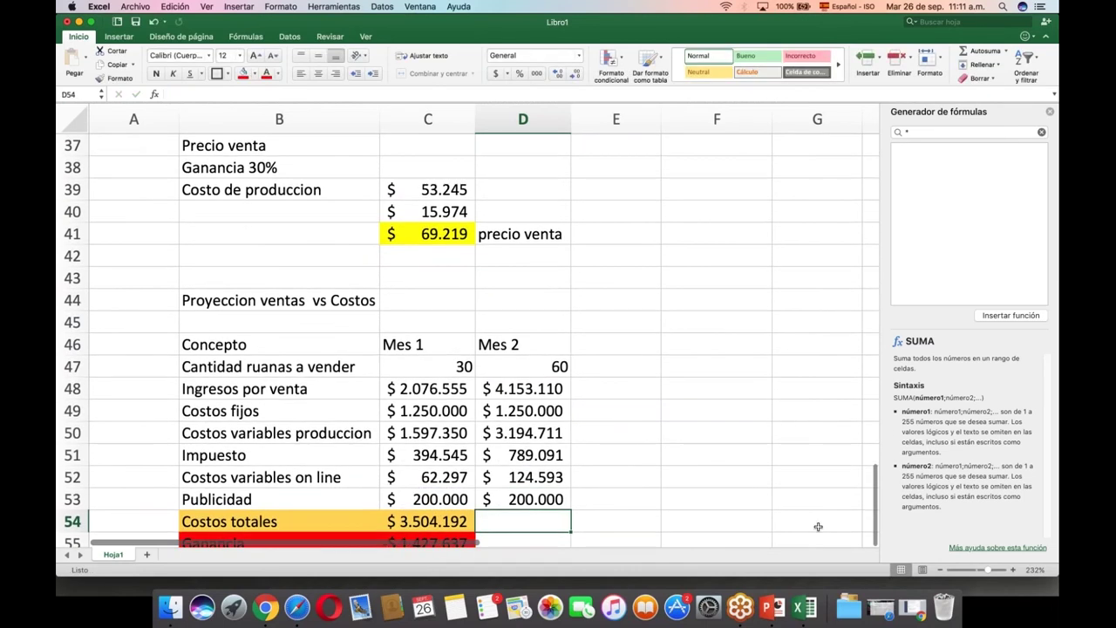
Try to extend the Mes 1 Costos totales formula from C54 across to D54.
scroll(567, 495, down, 2)
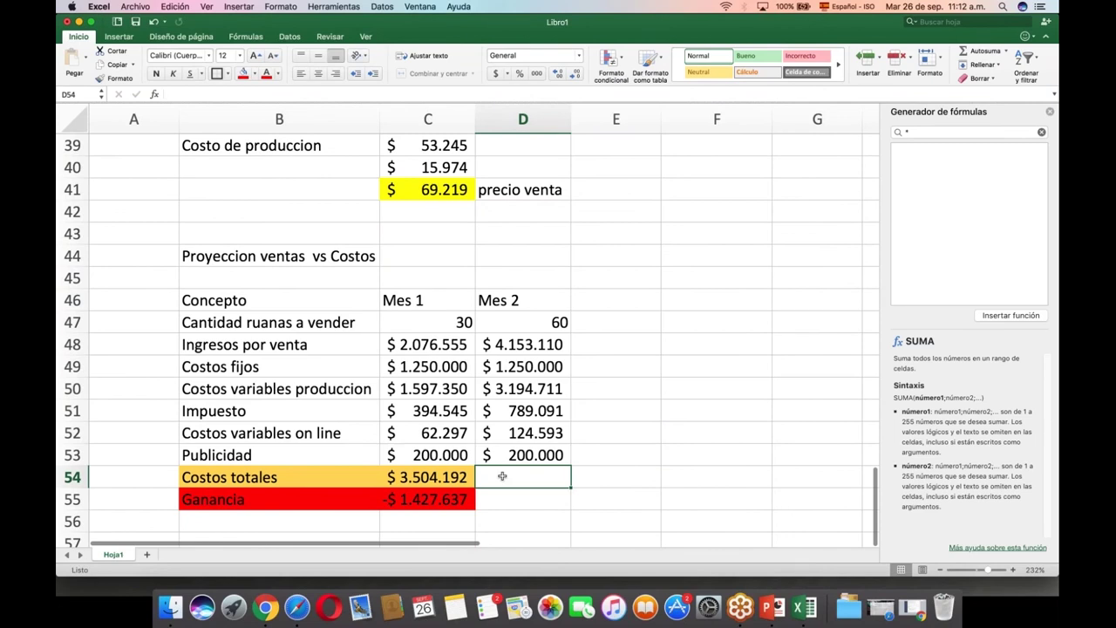
click(460, 477)
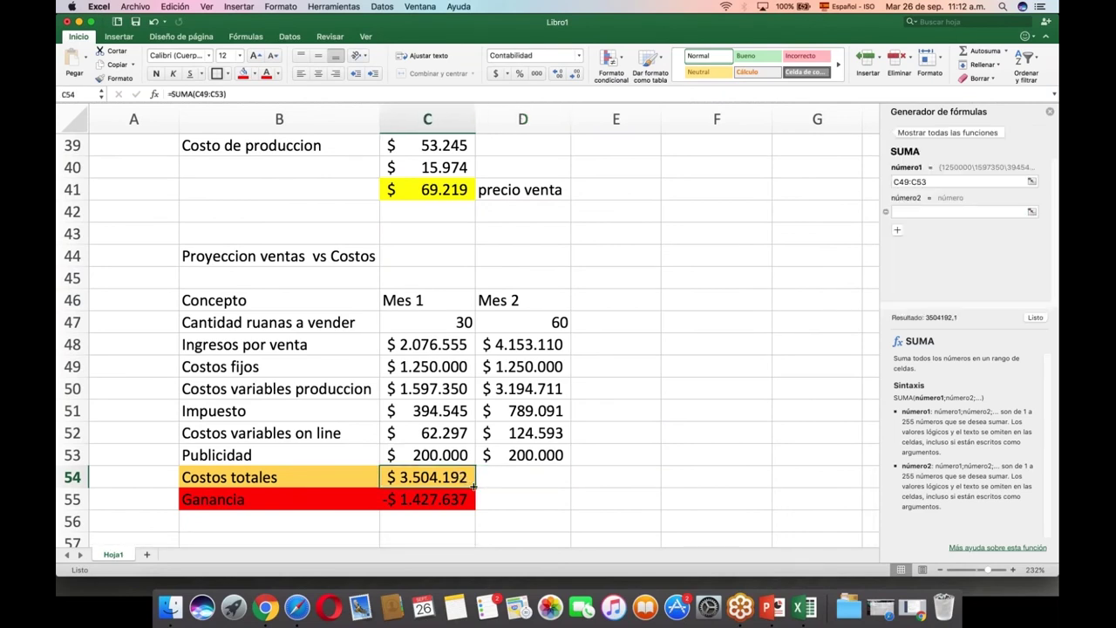
click(529, 485)
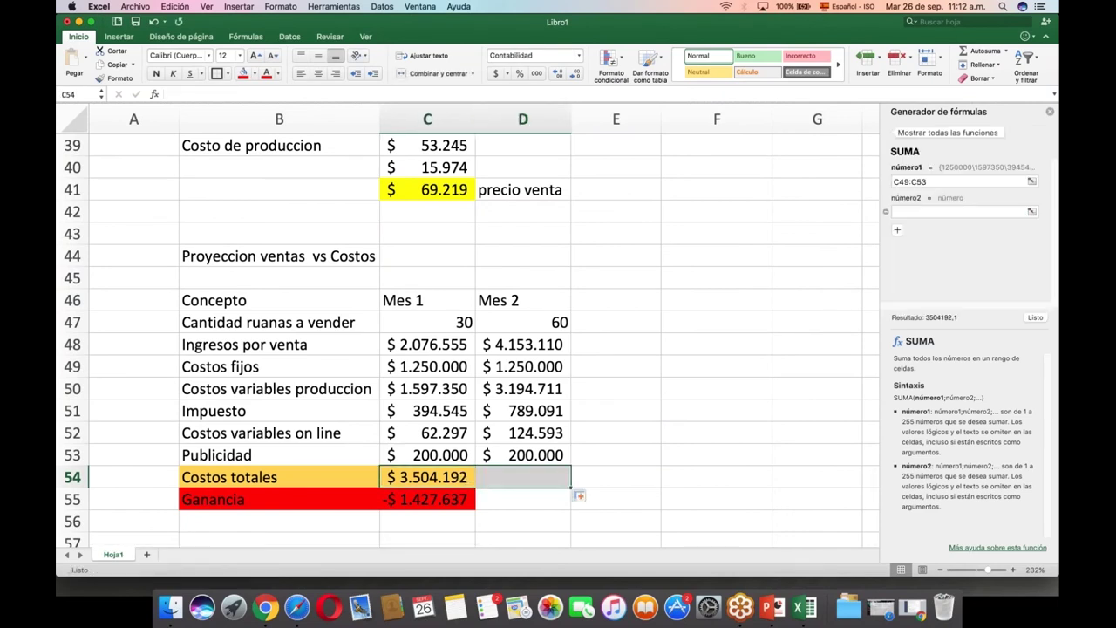
key(Escape)
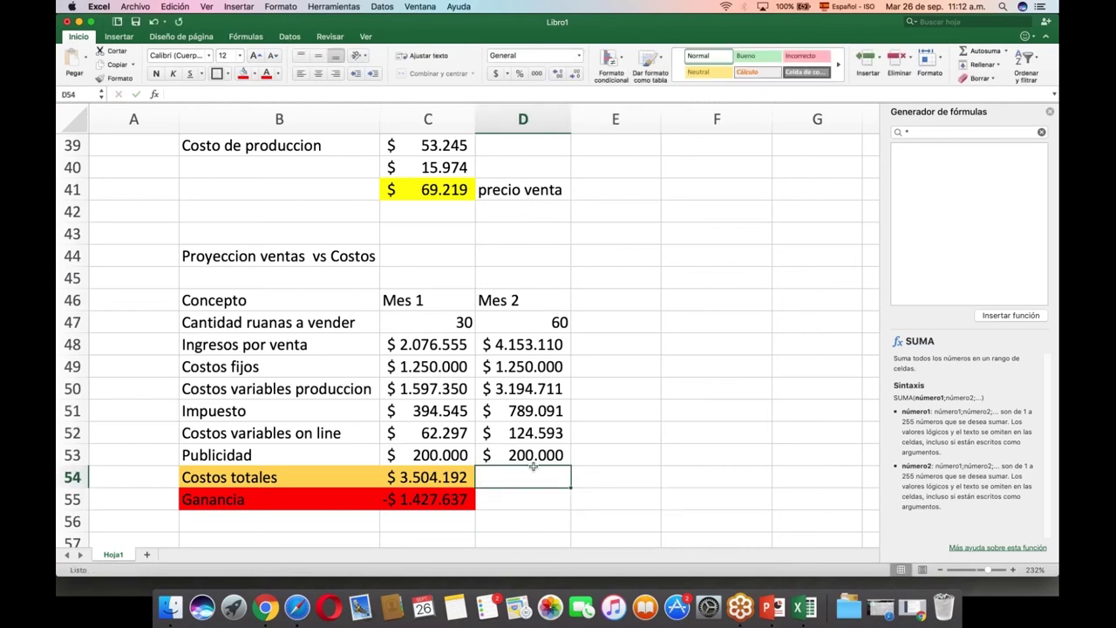
Total the Mes 2 costs in D54 with the SUMA function over D49:D53.
click(906, 132)
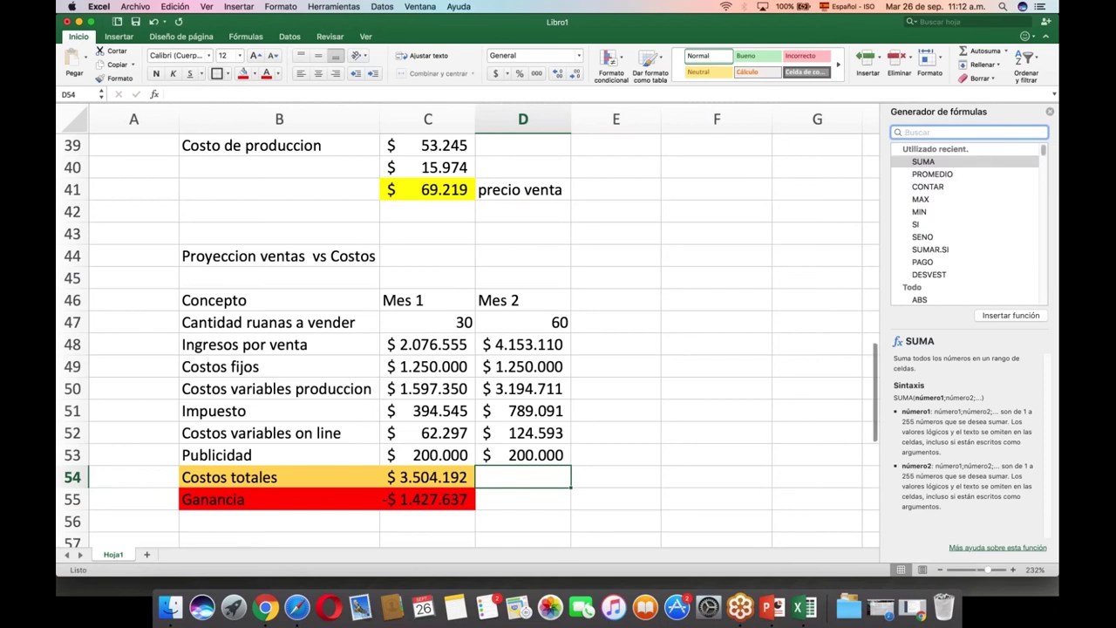
click(923, 161)
click(994, 317)
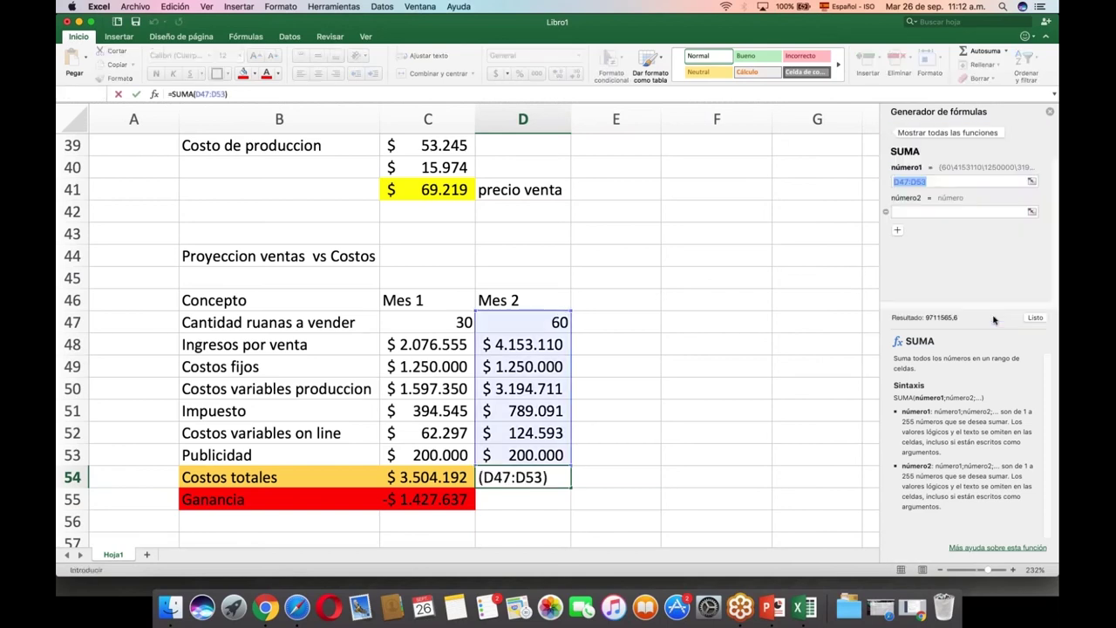
drag(574, 304, 542, 330)
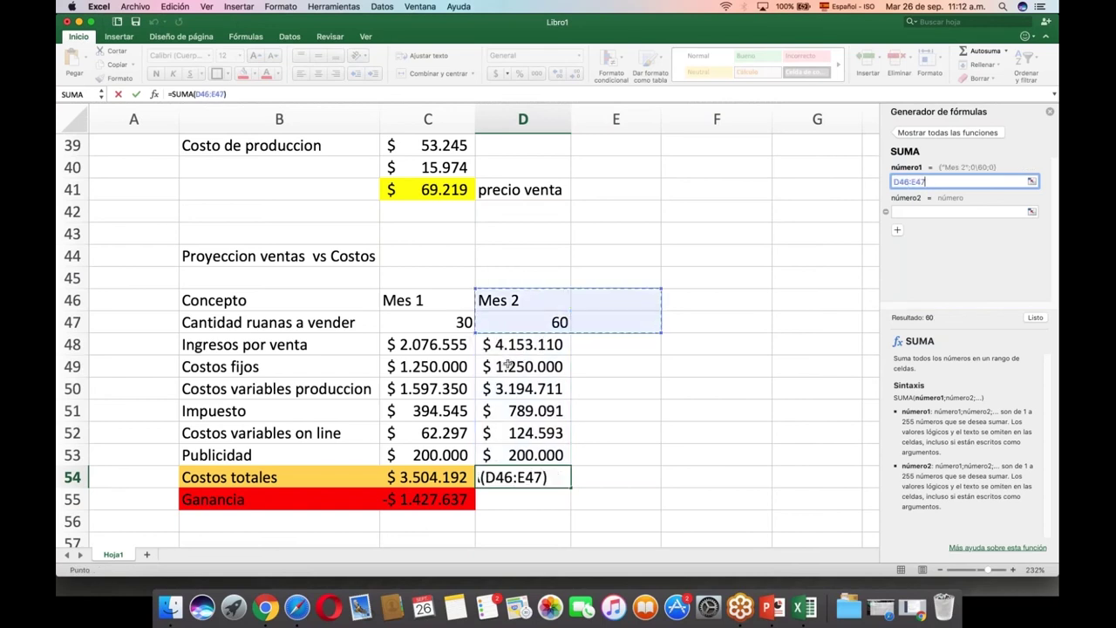
drag(509, 366, 501, 455)
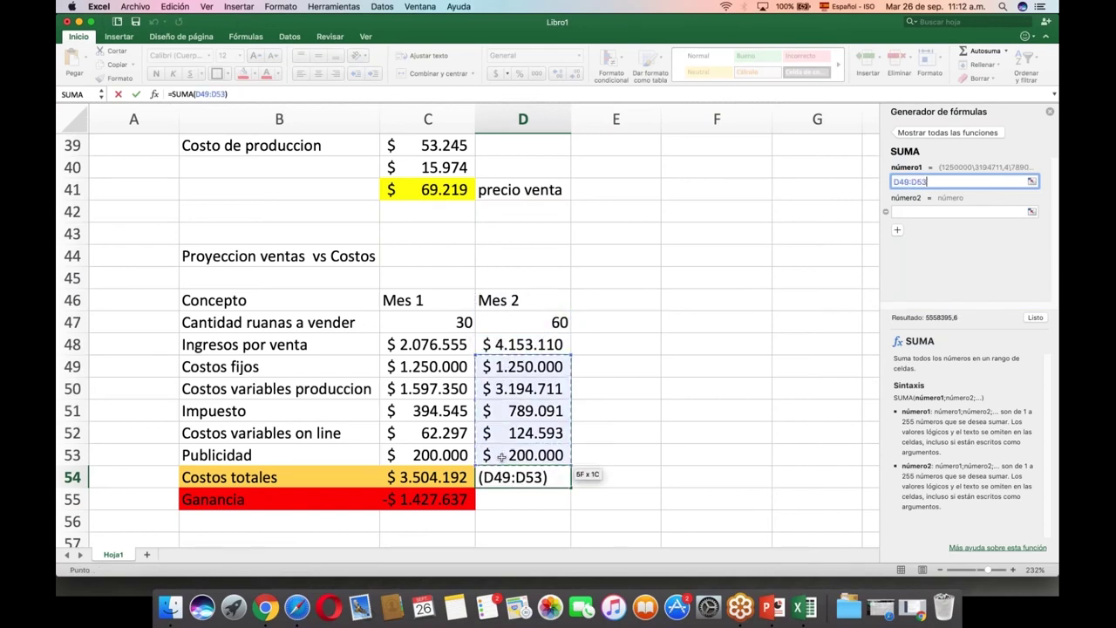
key(Return)
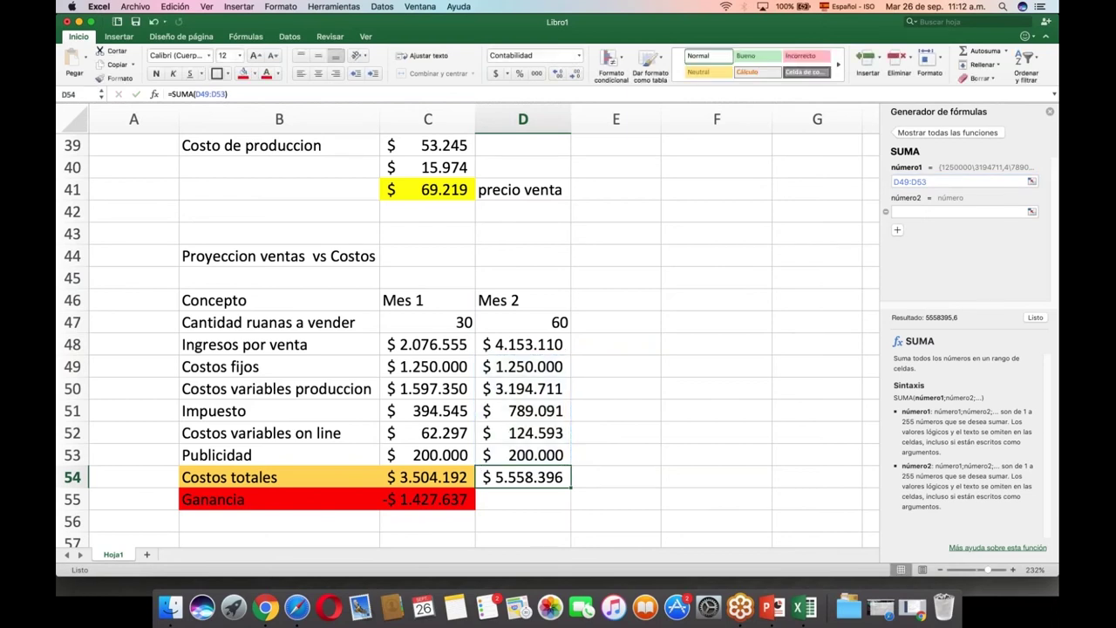
Calculate the Mes 2 Ganancia in D55 as sales income minus total costs with the formula =D48-D54.
click(512, 501)
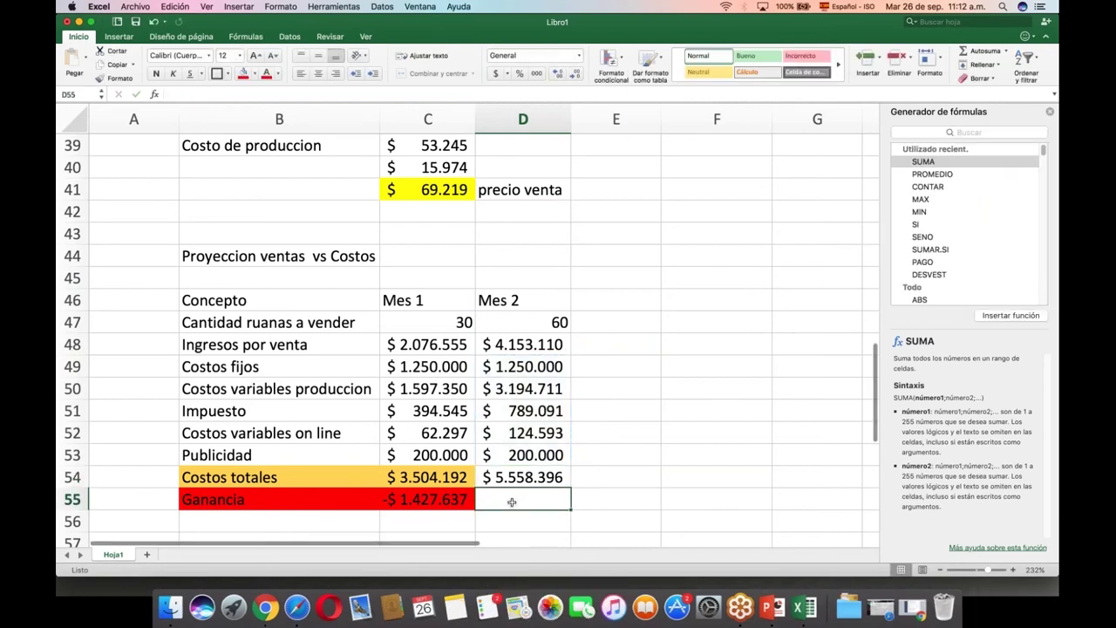
text(=)
click(540, 345)
text(-)
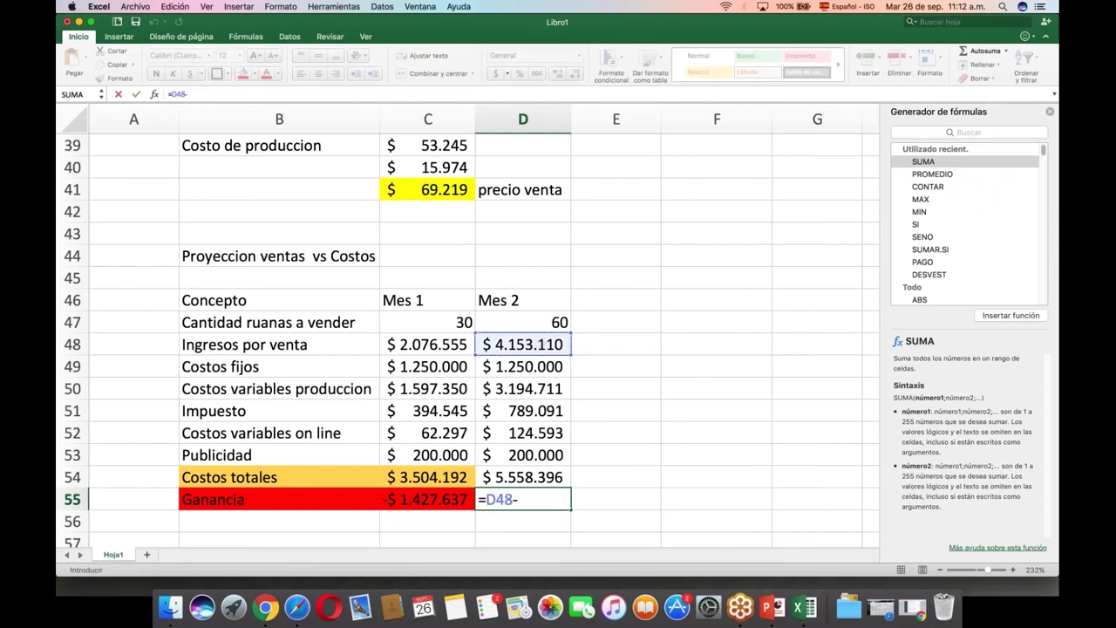
key(Up)
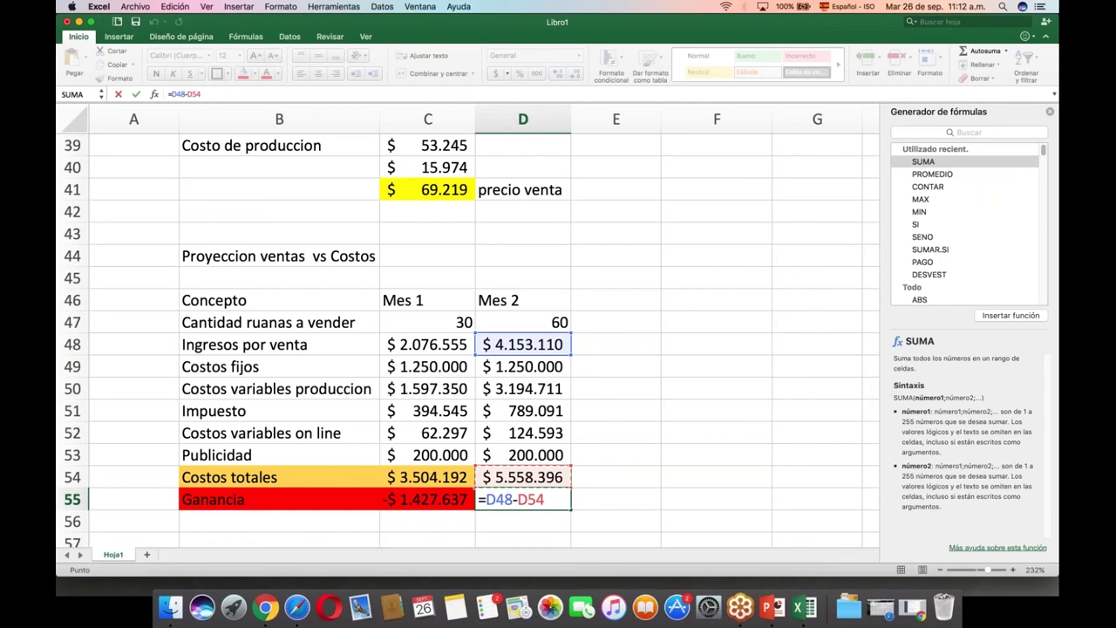
key(Return)
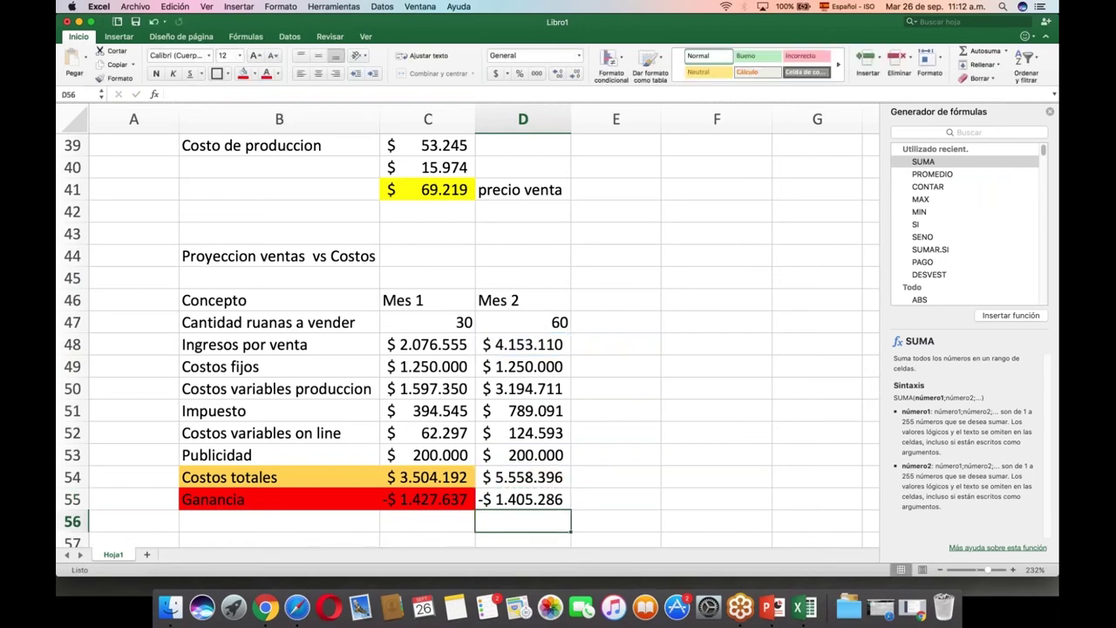
click(521, 500)
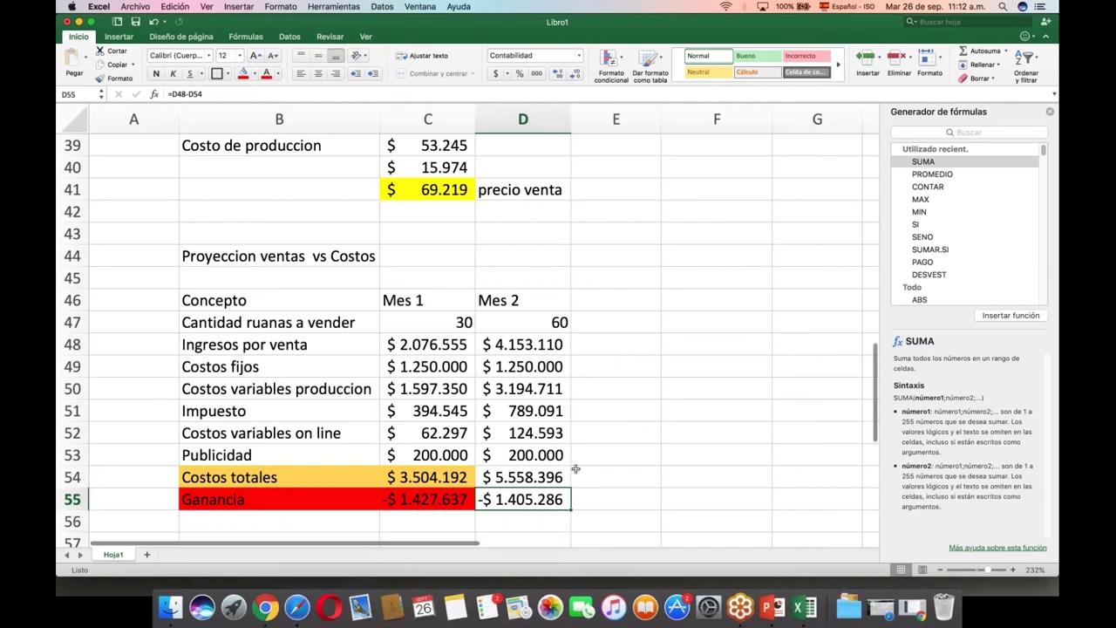
Check the Mes 2 income and cost formulas and set the Mes 2 Cantidad ruanas a vender in D47 to 100.
click(542, 344)
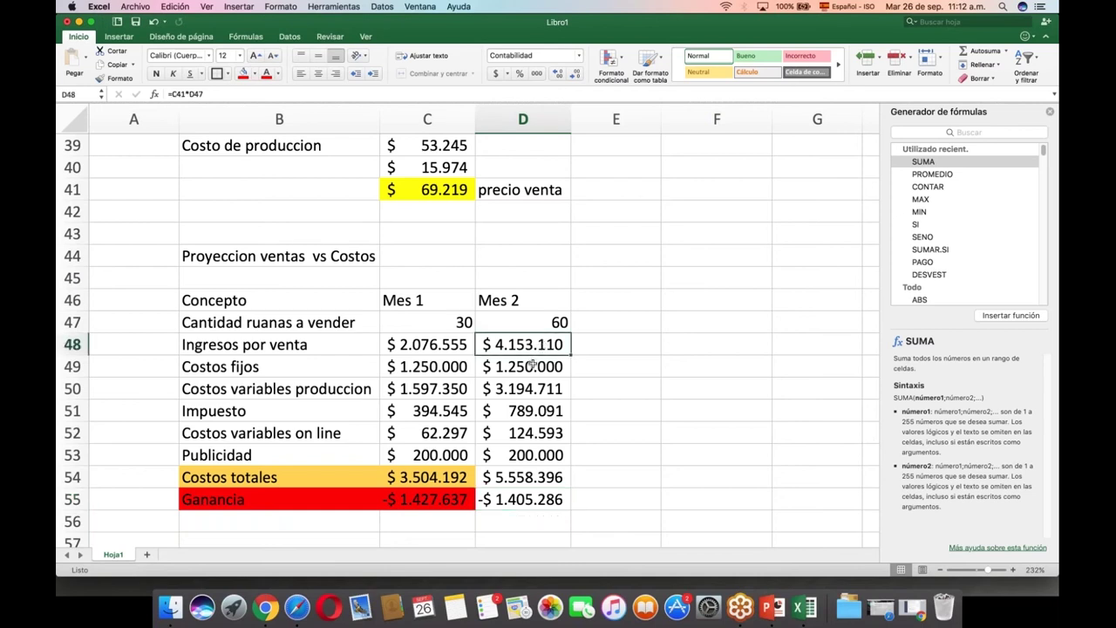
click(534, 395)
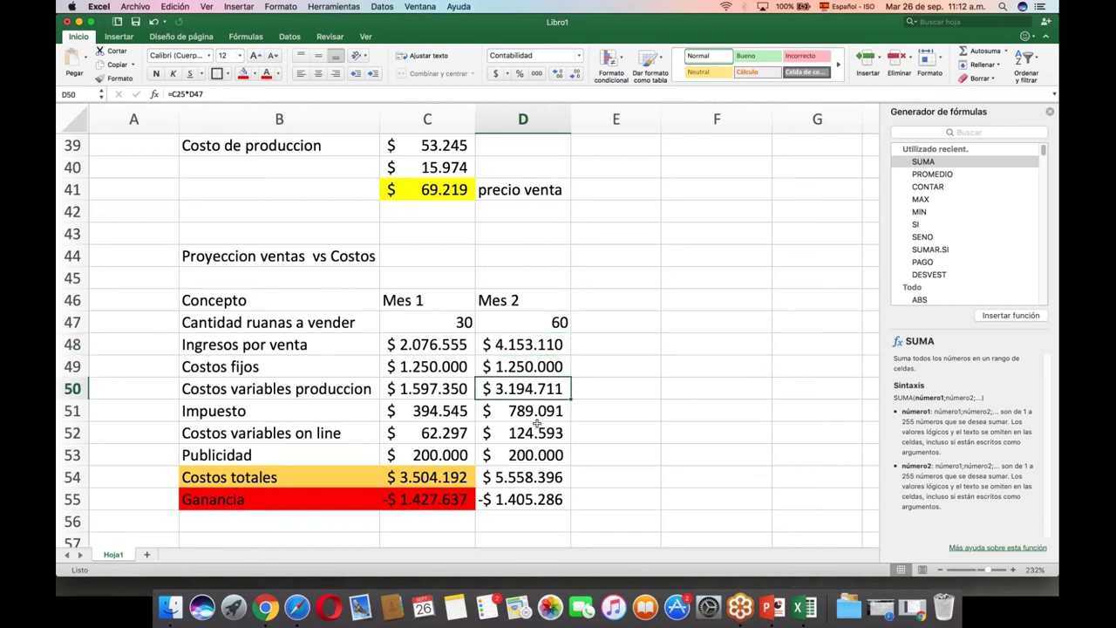
click(538, 412)
click(542, 433)
click(541, 456)
click(537, 323)
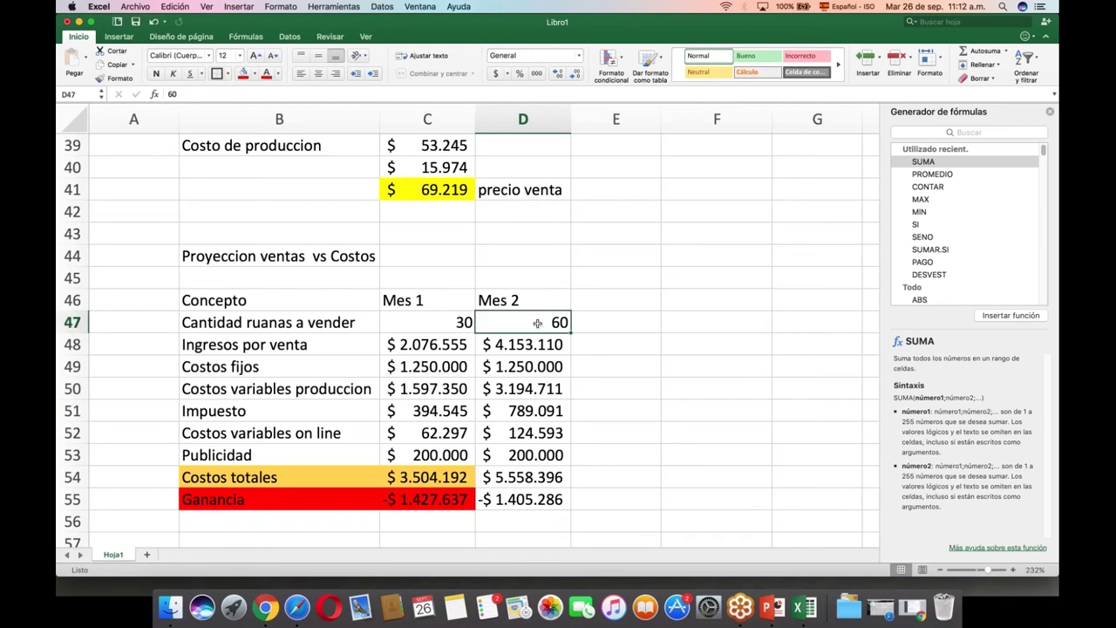
text(90)
key(BackSpace)
key(BackSpace)
text(100)
key(Return)
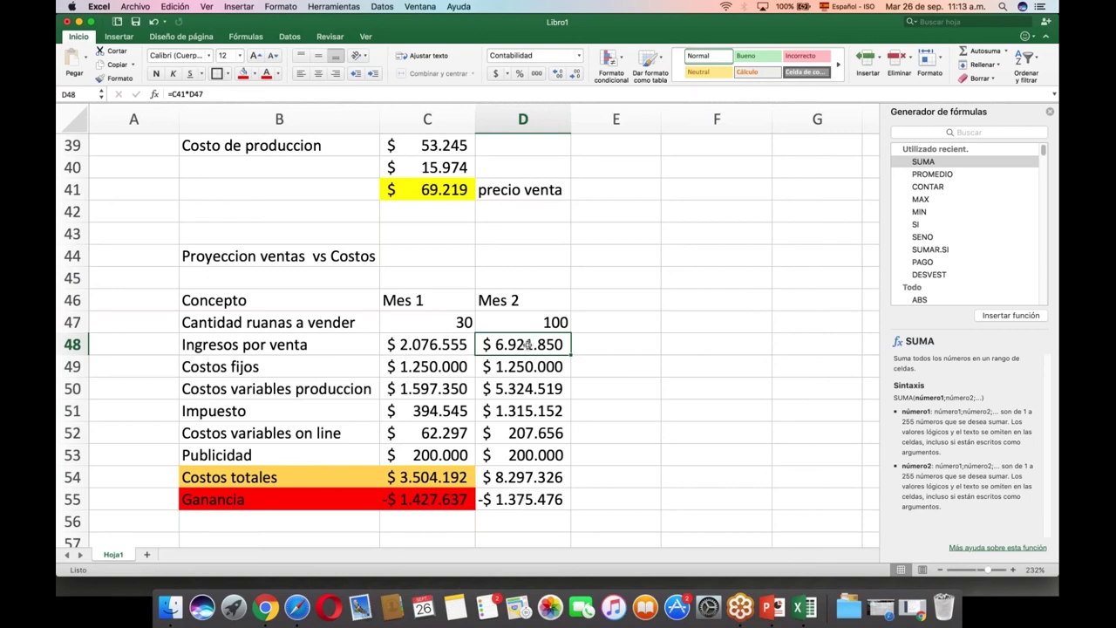
Examine the Mes 2 Ganancia, Costos variables produccion, Impuesto and Costos variables on line cells and their formulas.
click(547, 500)
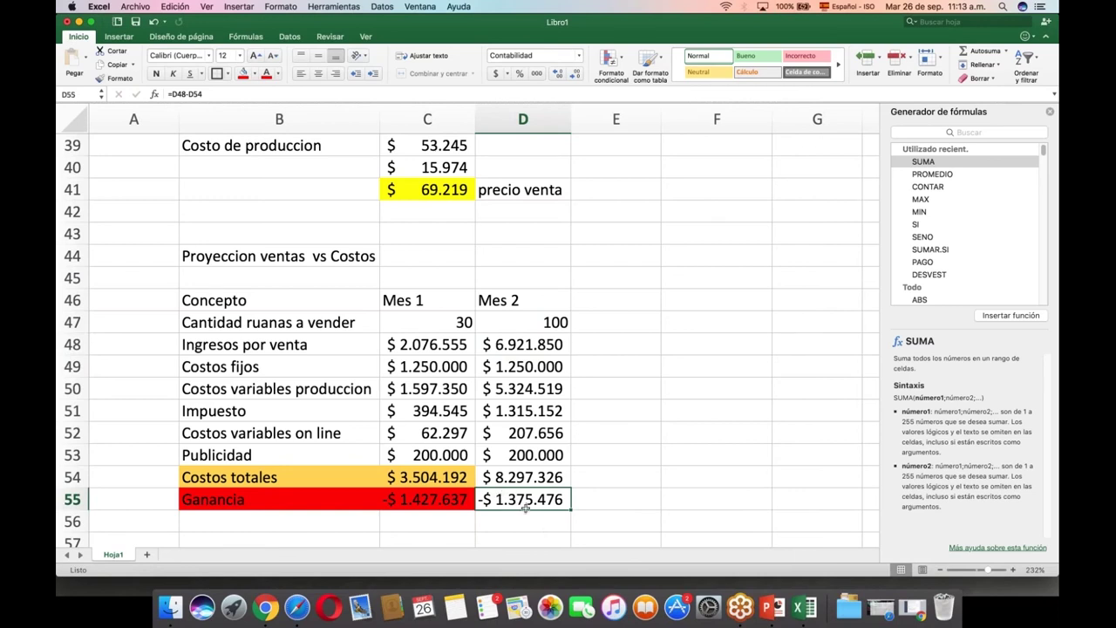
click(520, 391)
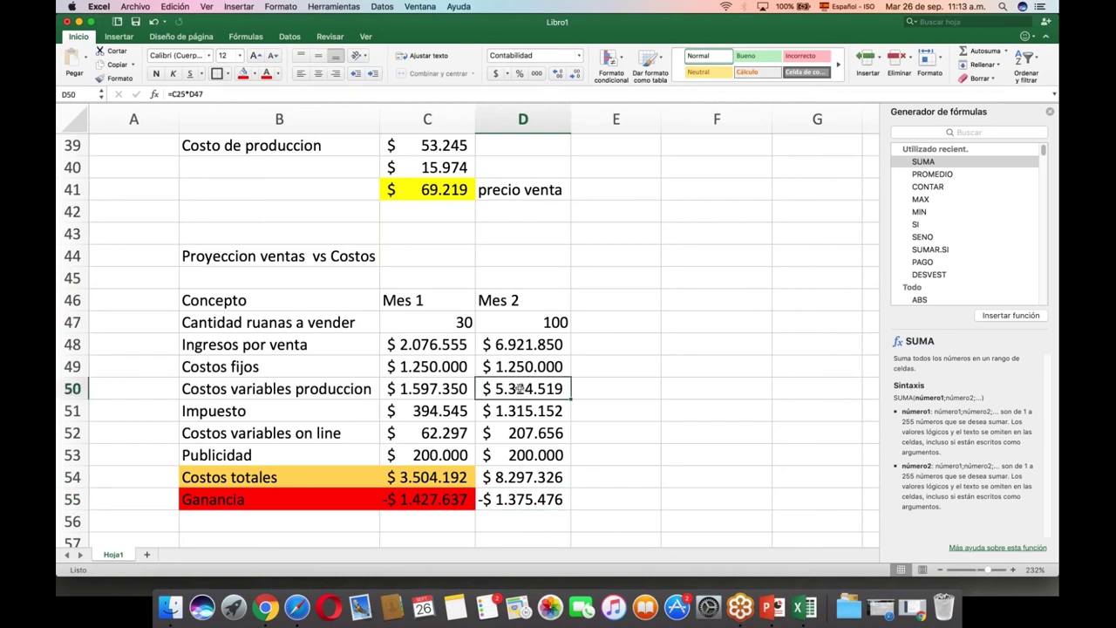
key(Up)
key(Up)
click(517, 388)
key(Down)
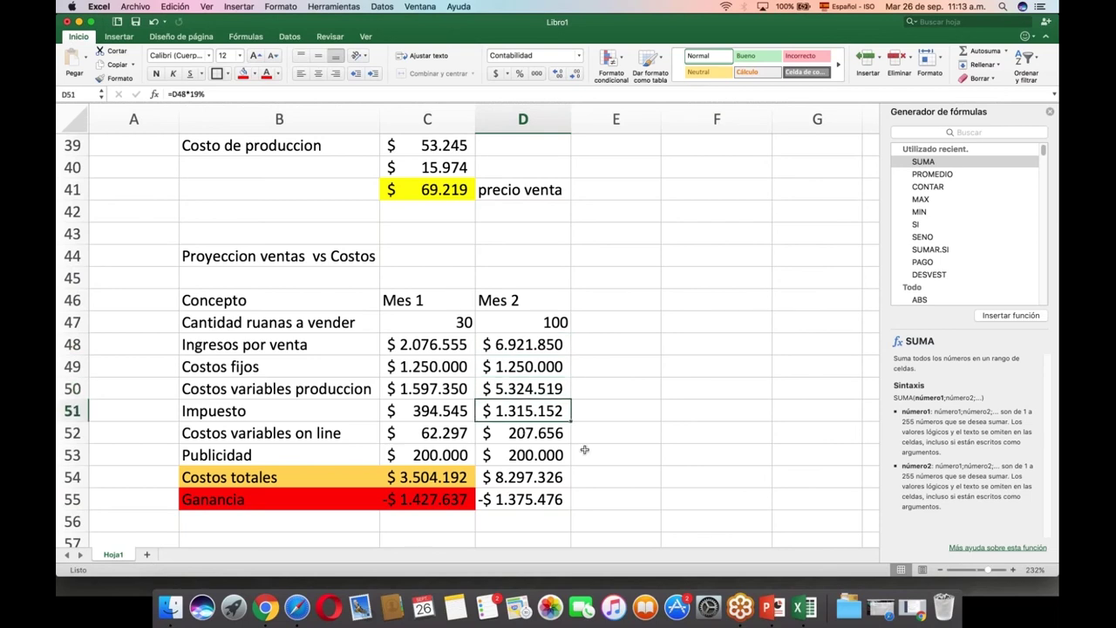
click(497, 434)
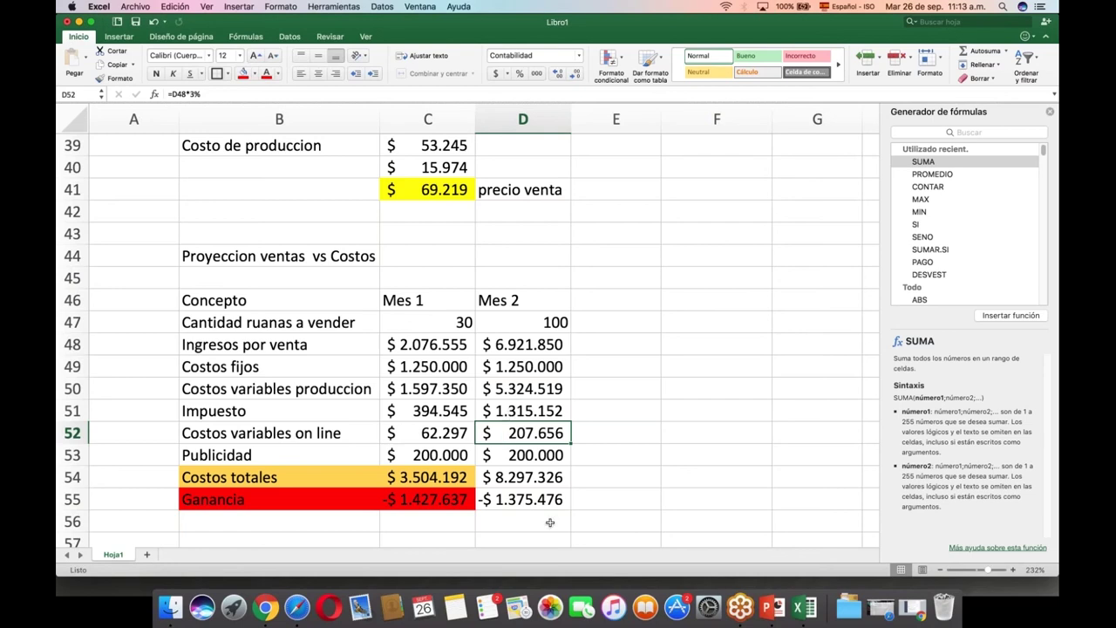
Fill the Mes 2 Ganancia cell D55 with red.
click(485, 505)
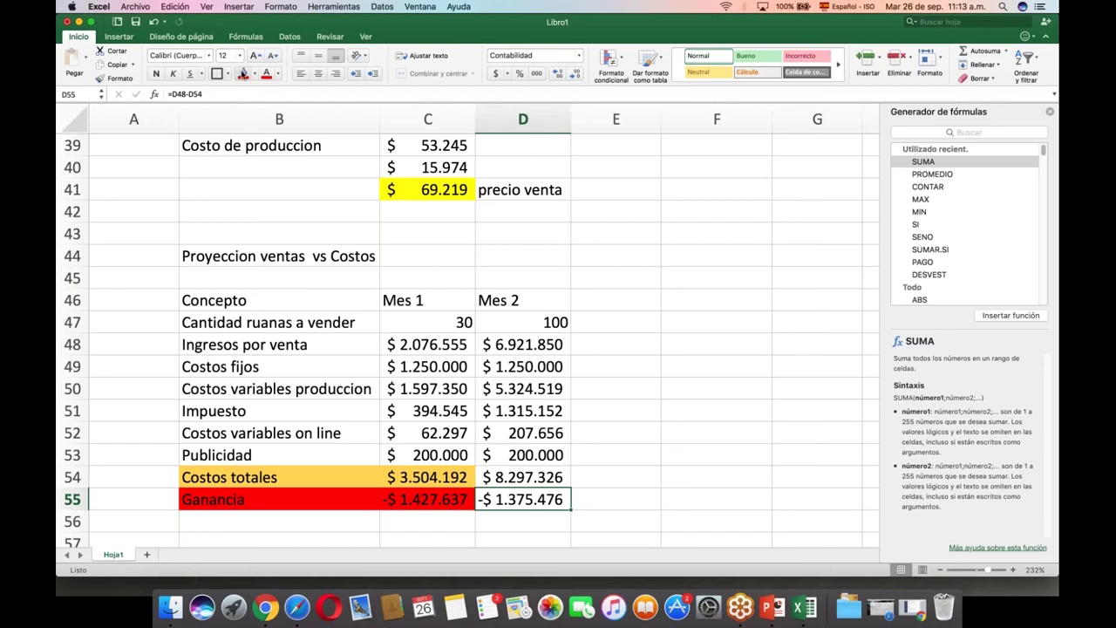
click(244, 73)
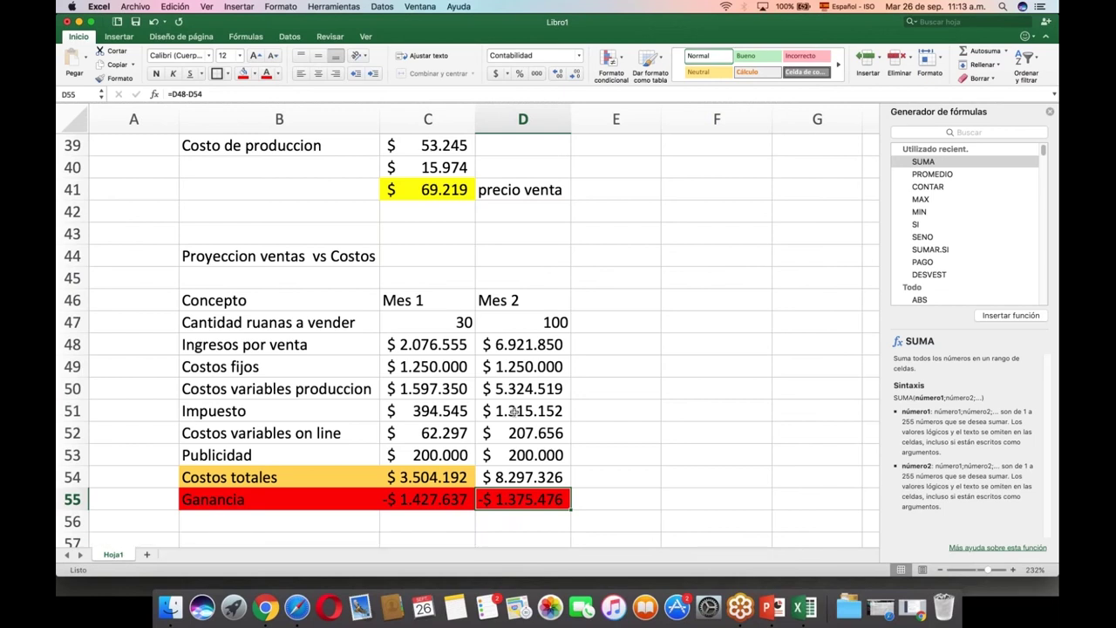
Clear the Mes 2 Impuesto in D51 and the Mes 2 Publicidad in D53.
click(515, 410)
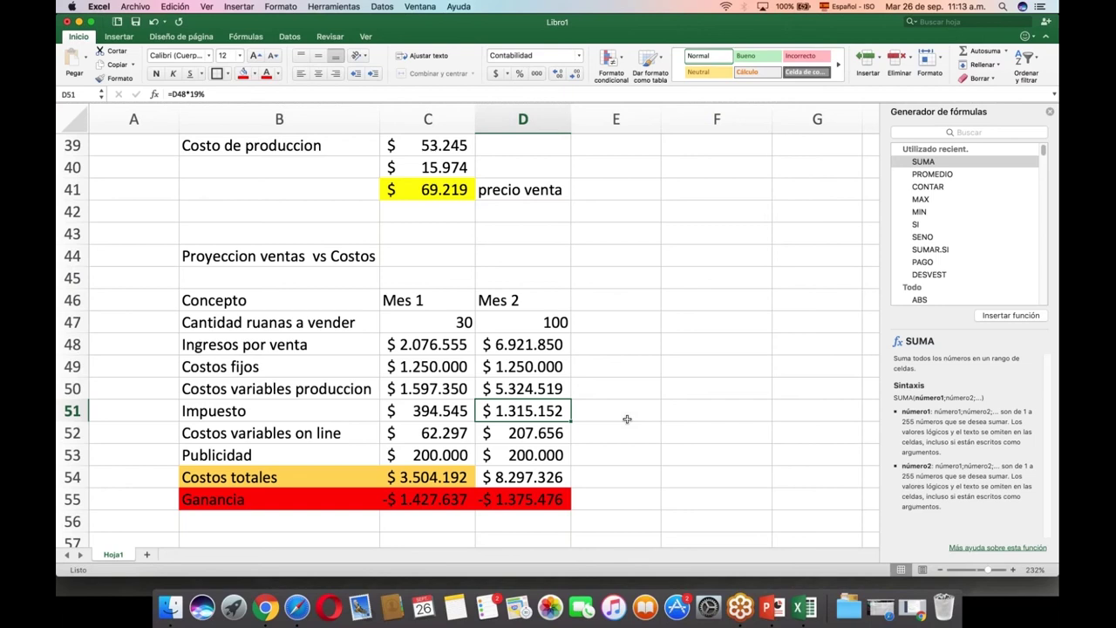
key(Delete)
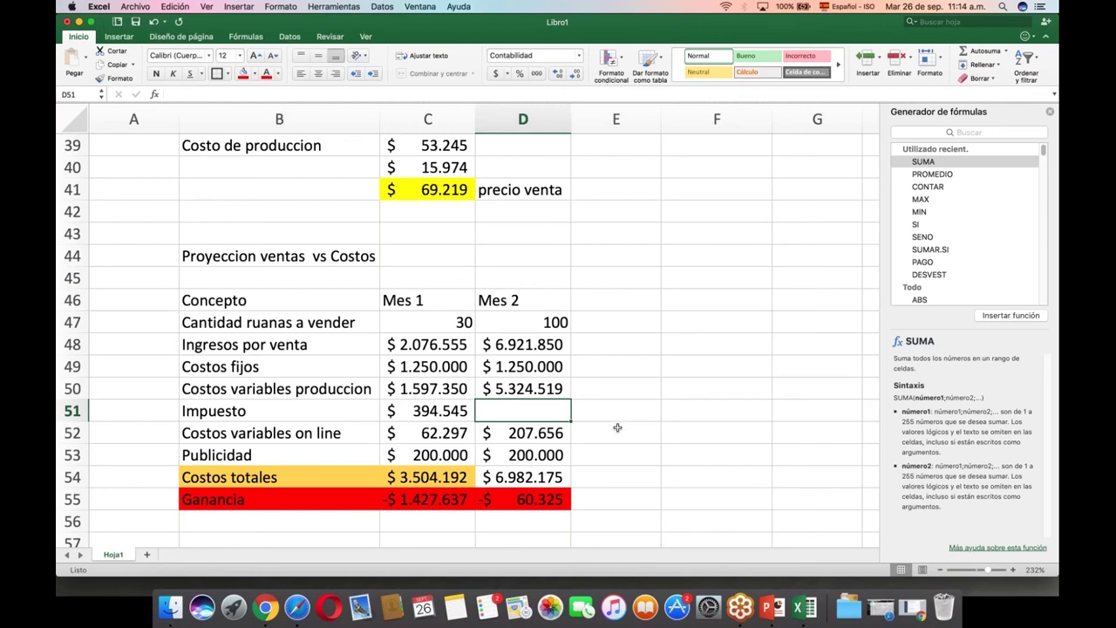
click(531, 456)
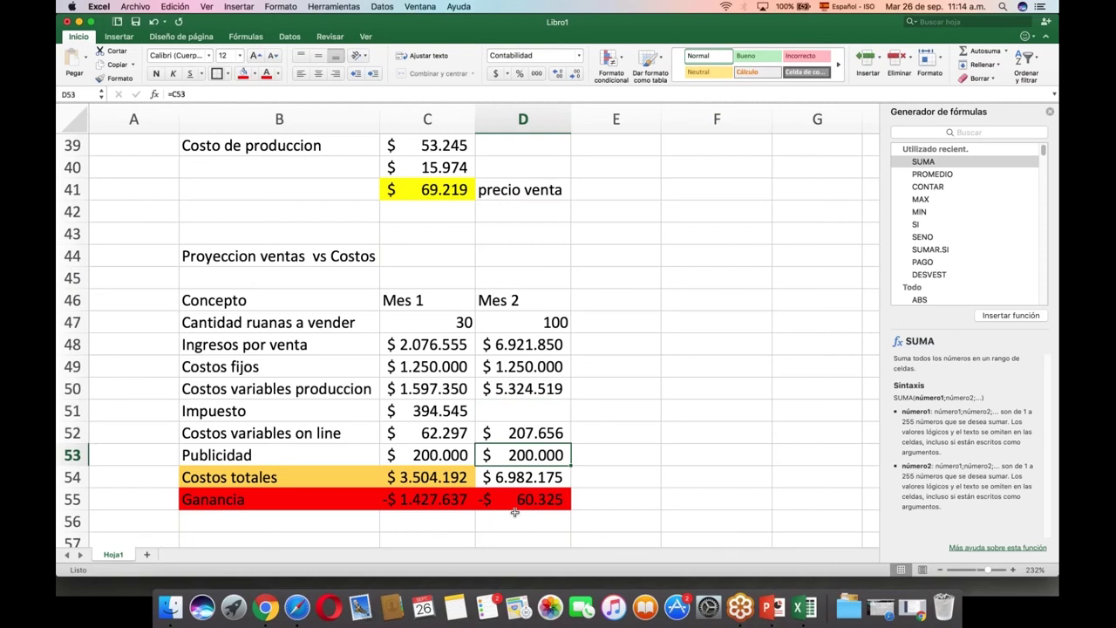
key(Delete)
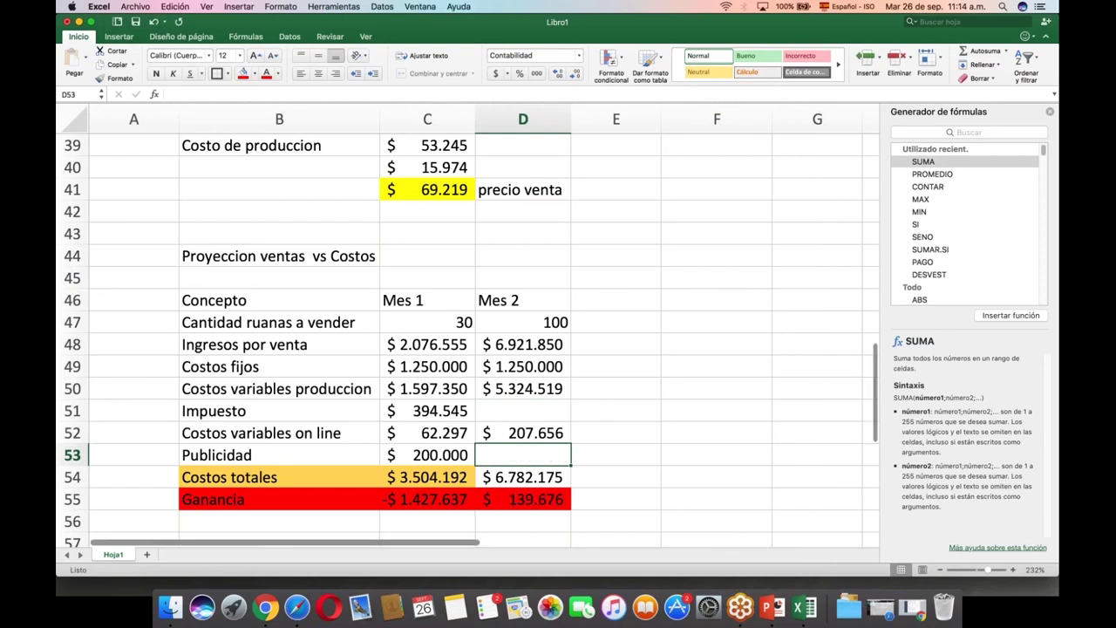
Fill the Mes 2 Ganancia cell D55 with dark green.
click(514, 500)
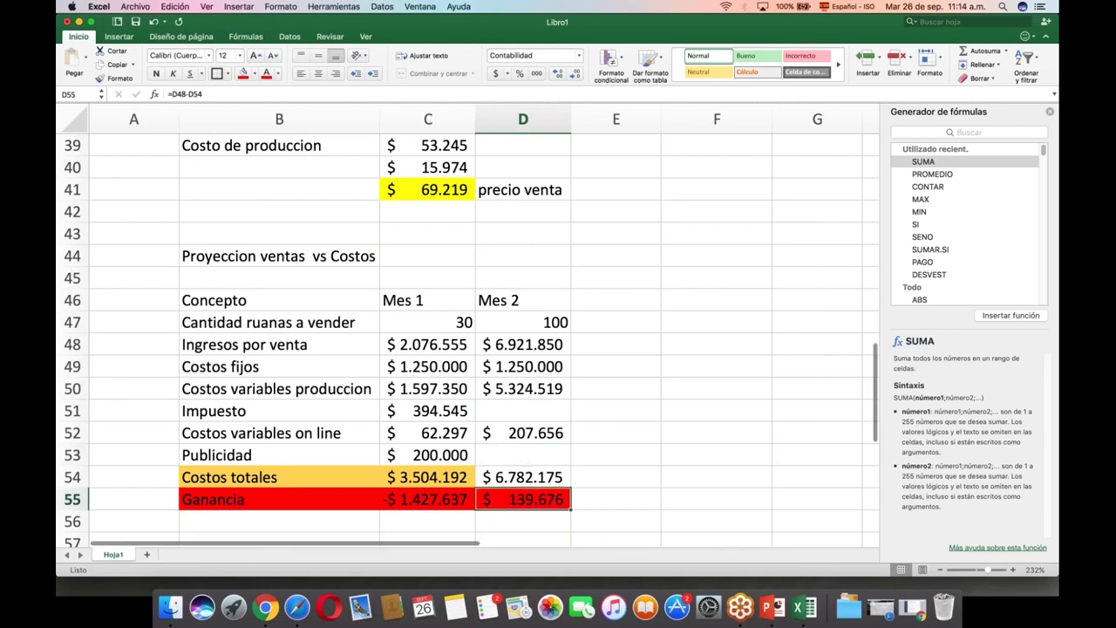
click(255, 73)
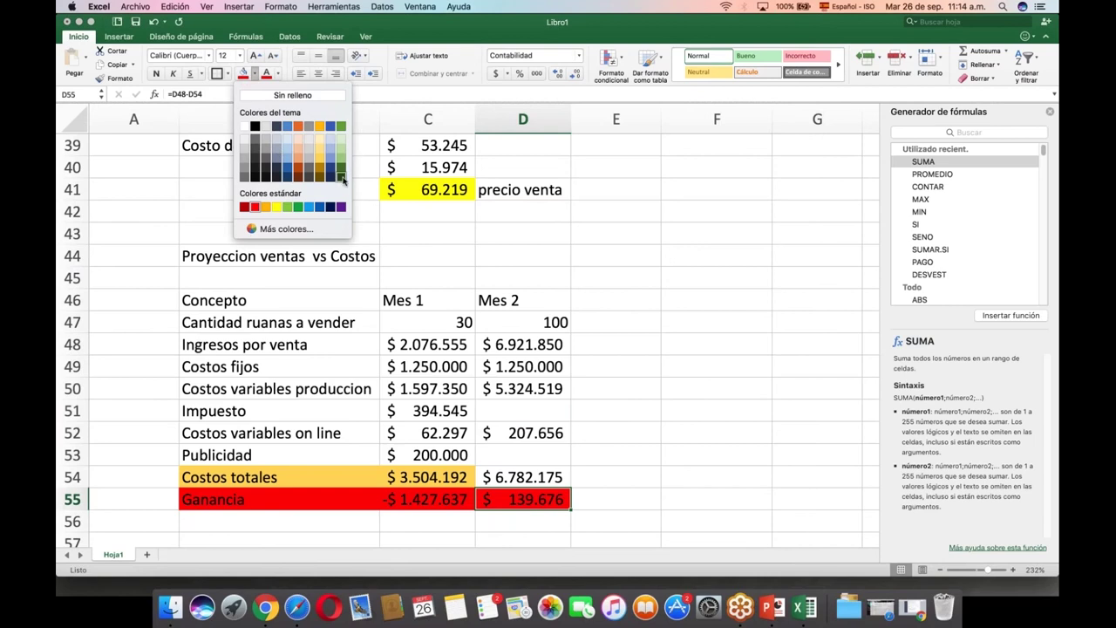
click(342, 176)
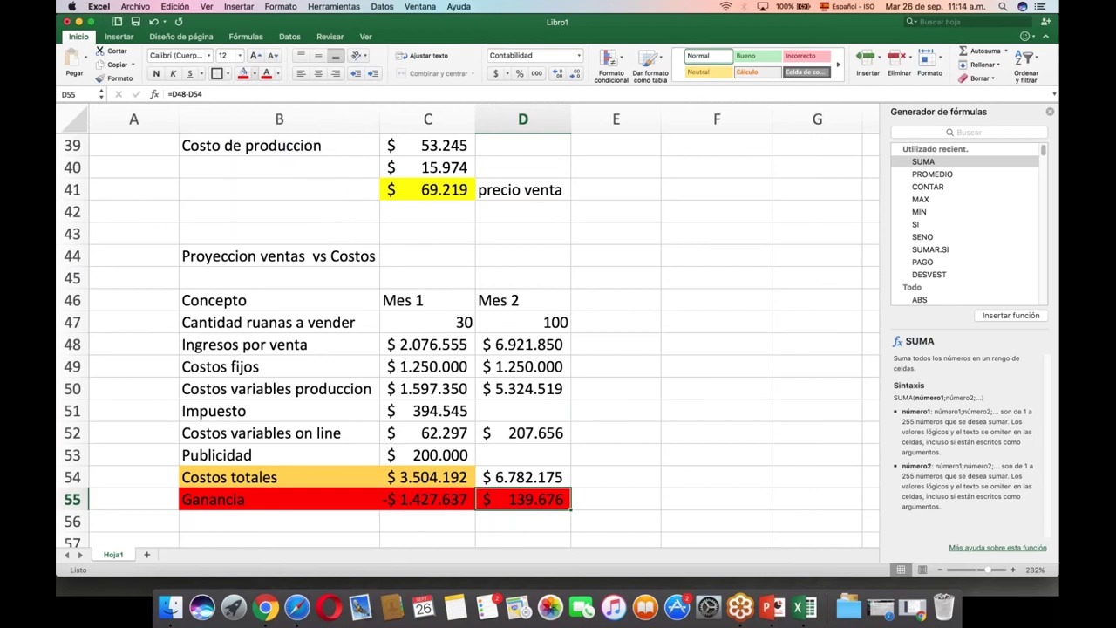
click(255, 75)
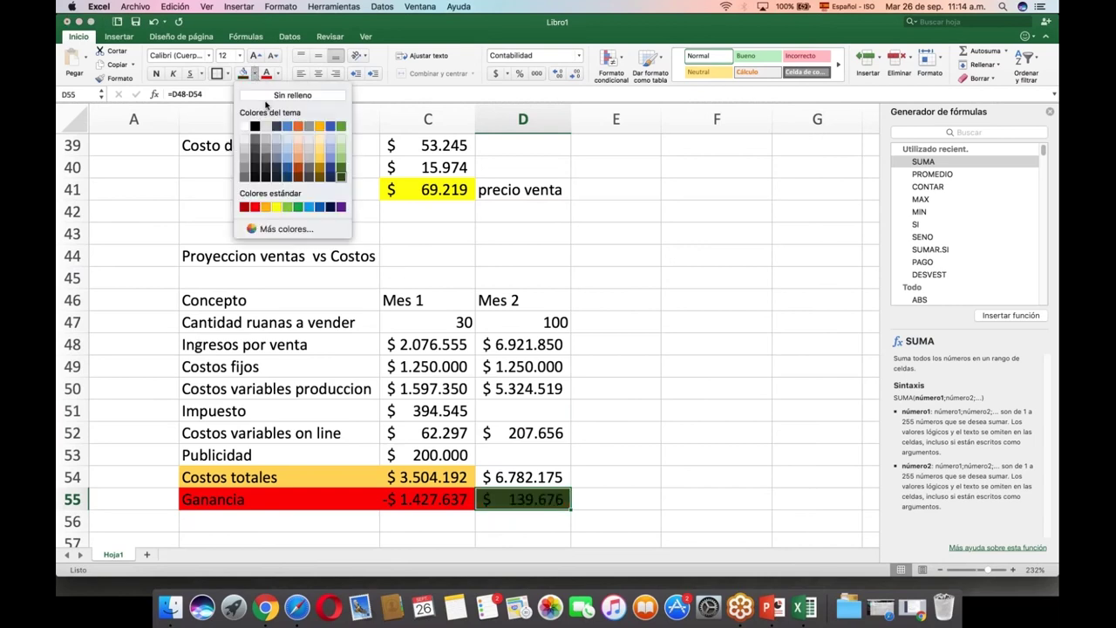
click(342, 176)
click(626, 408)
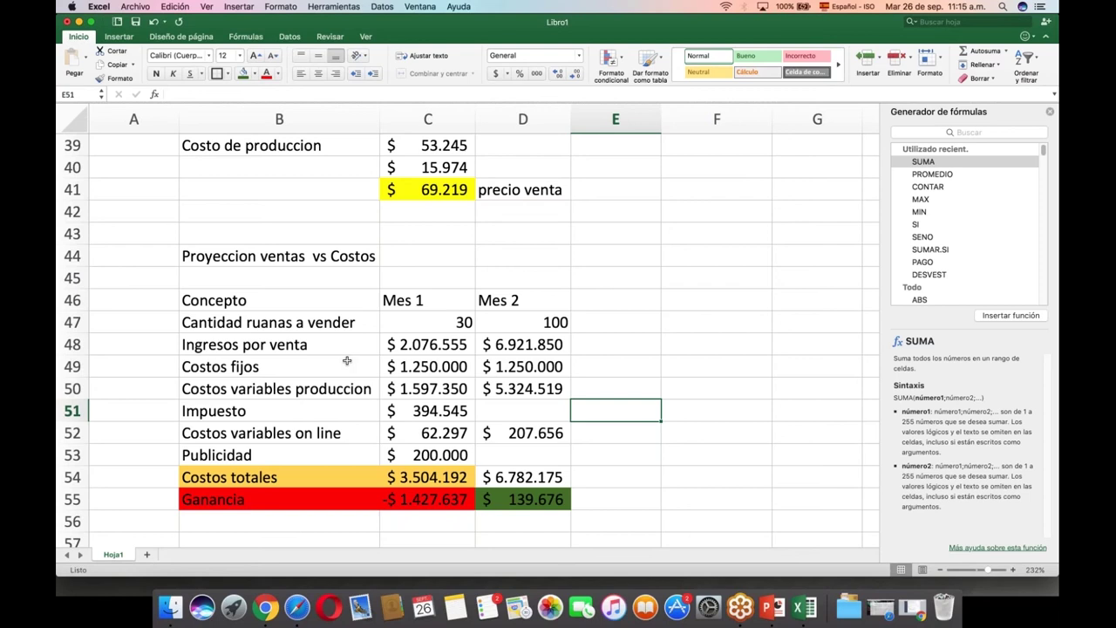
Review the Costos variables producción and Costos variables on line tables, including the Comision por pago on line entry.
scroll(346, 360, up, 5)
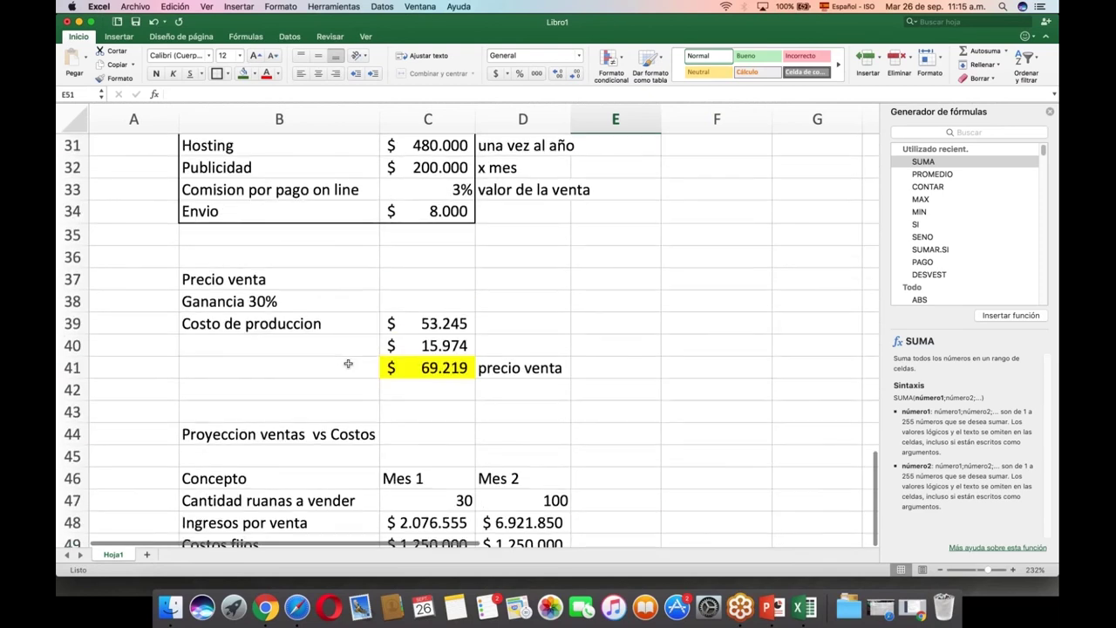
scroll(348, 363, up, 1)
click(279, 212)
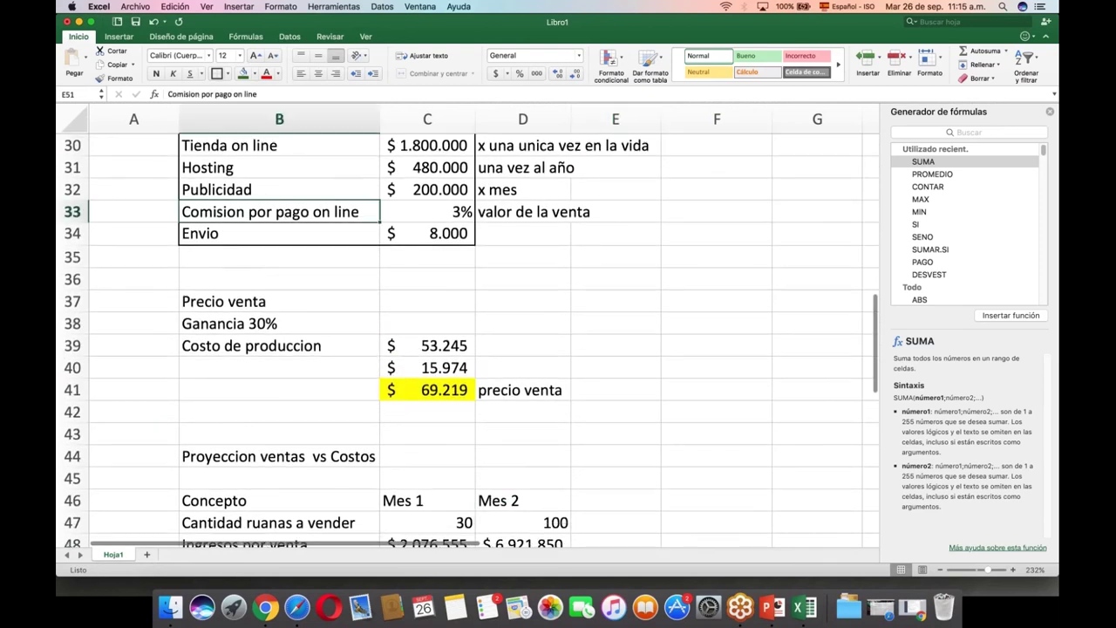
click(375, 212)
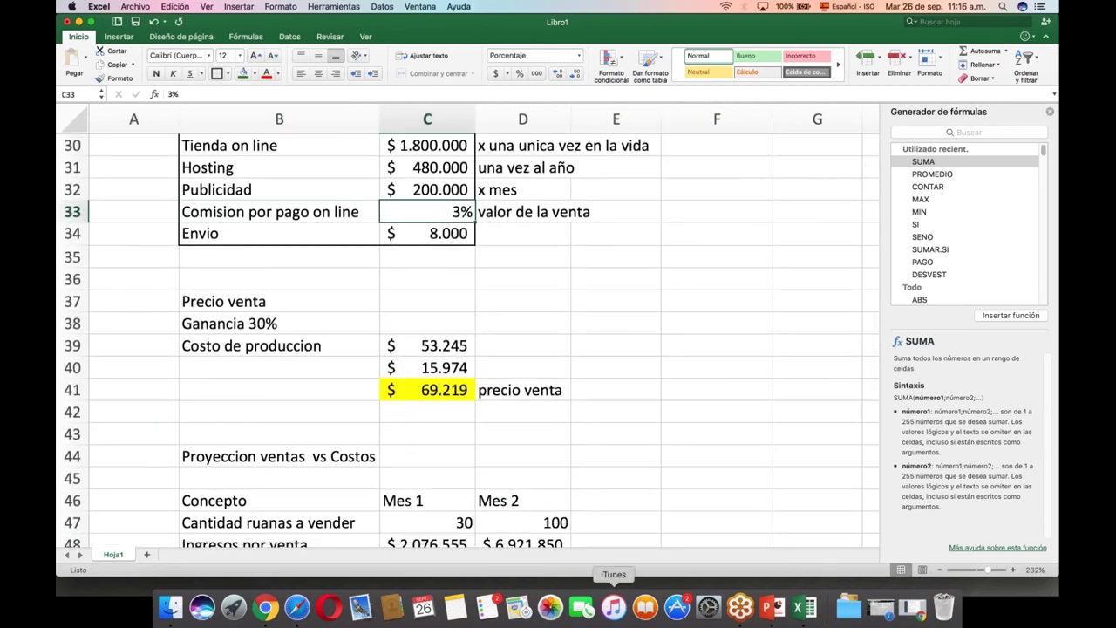
scroll(488, 314, up, 2)
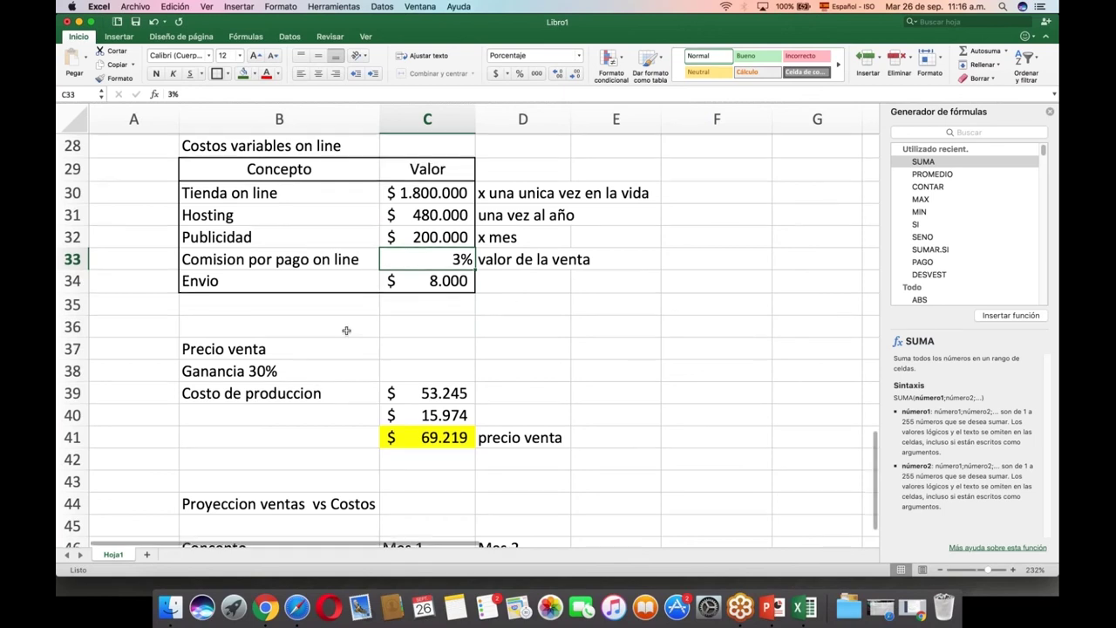
scroll(347, 331, up, 2)
scroll(347, 332, up, 10)
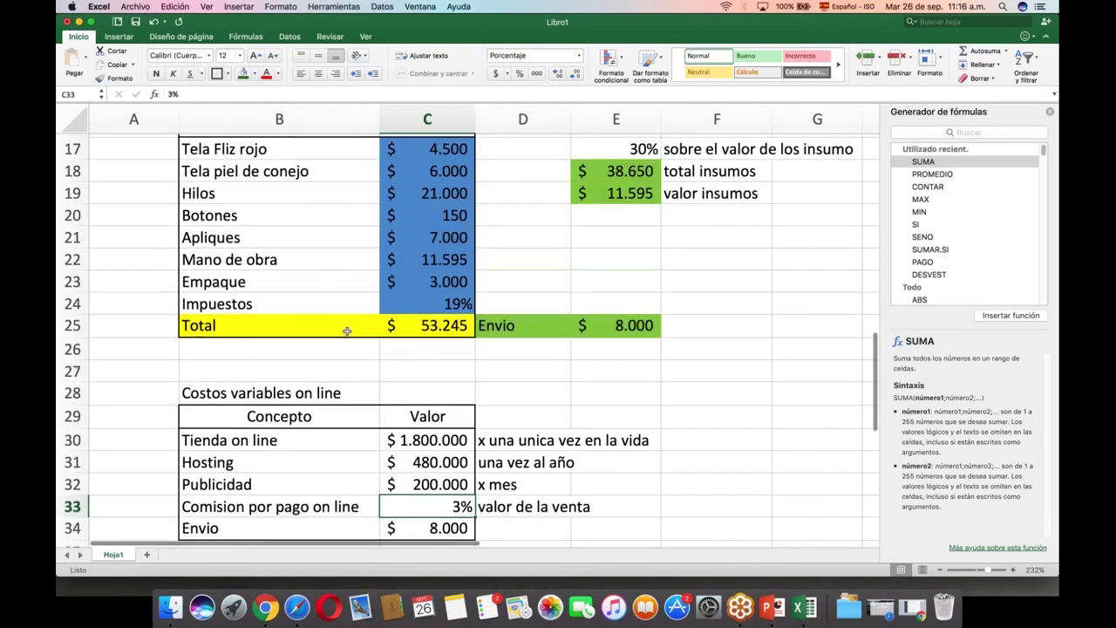
scroll(347, 331, down, 5)
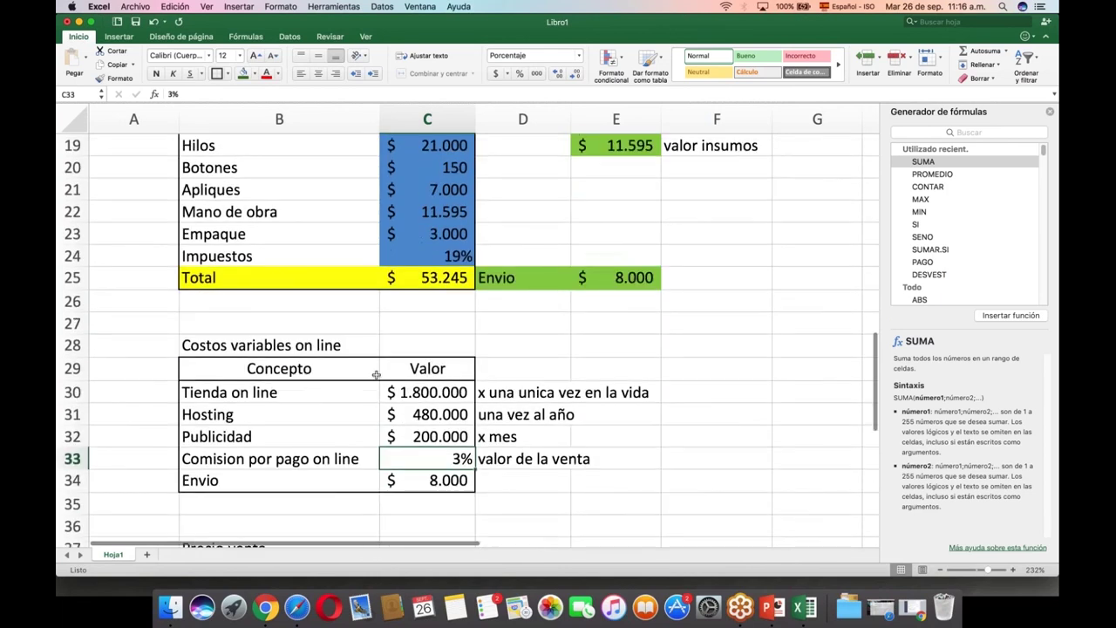
scroll(379, 370, up, 5)
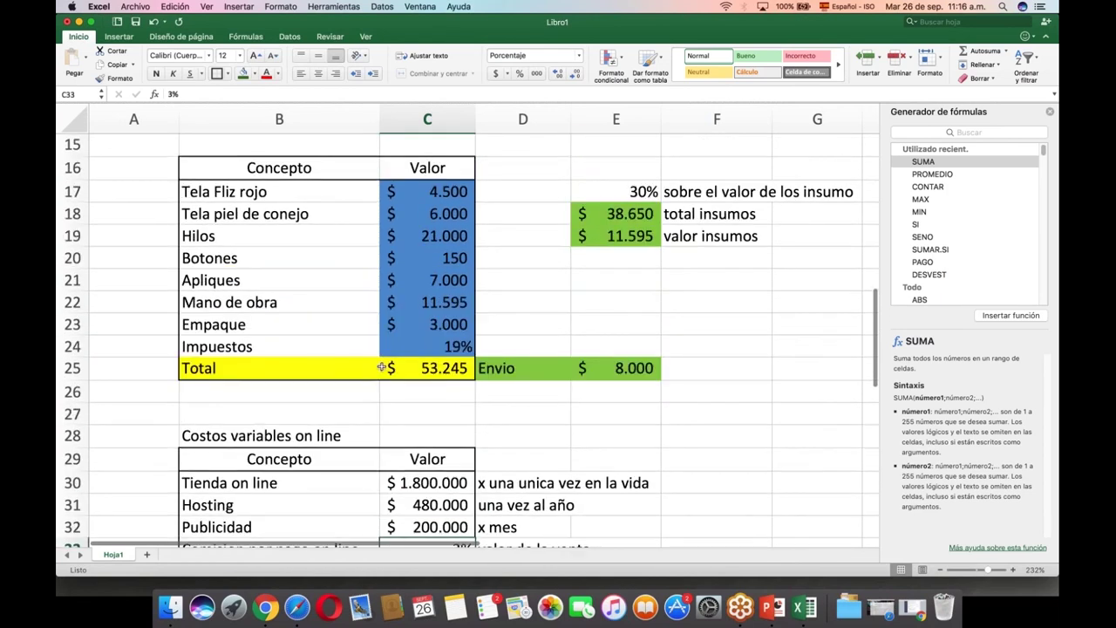
scroll(381, 366, up, 1)
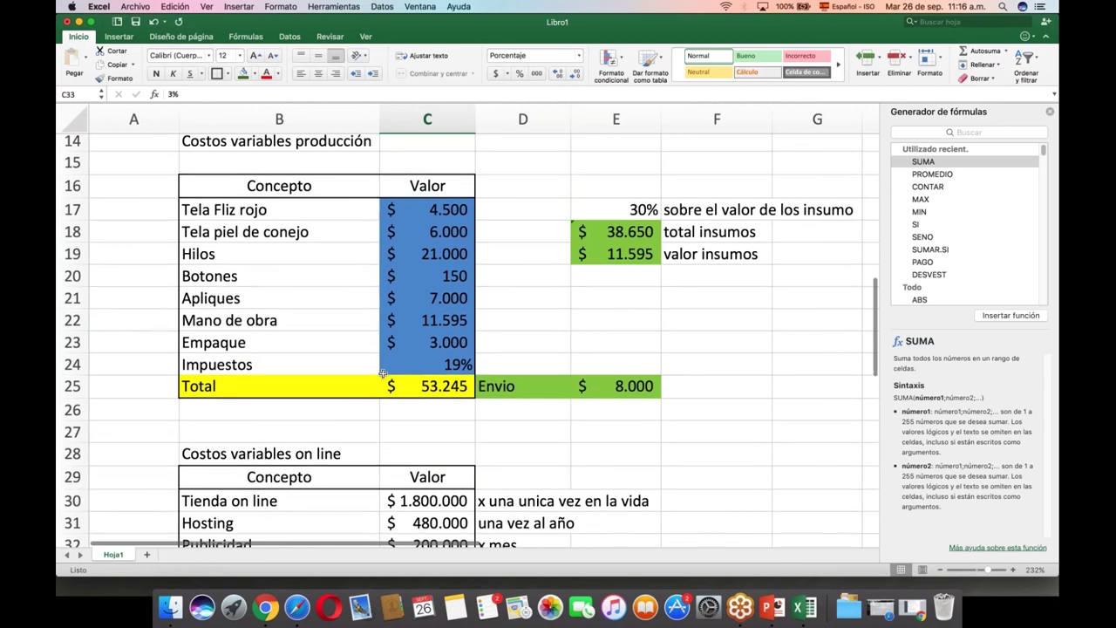
scroll(381, 374, down, 5)
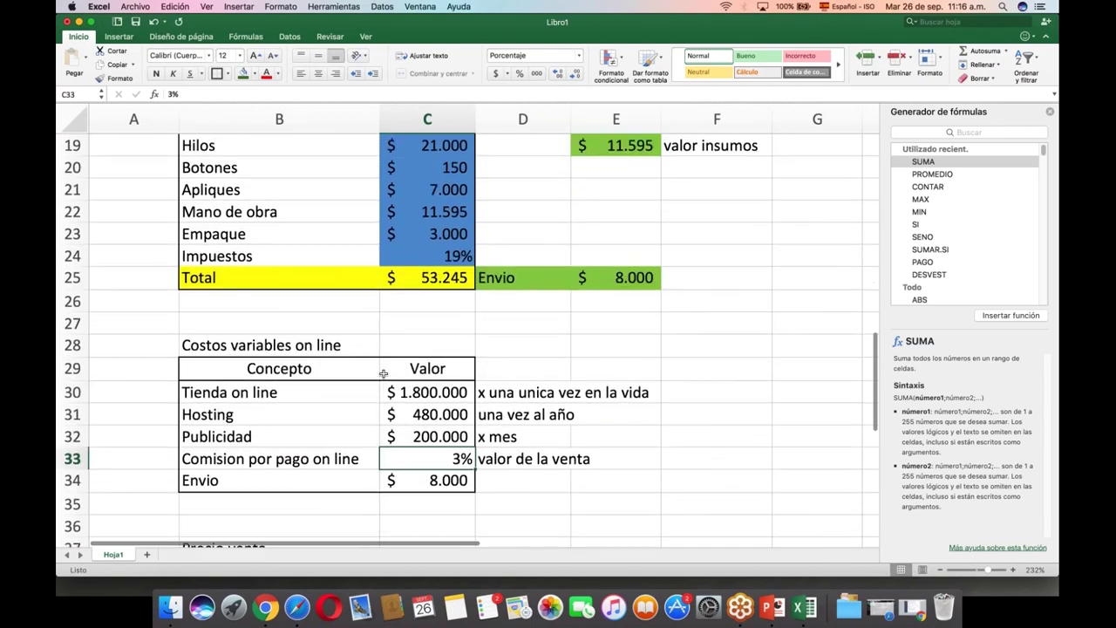
scroll(382, 374, down, 1)
scroll(383, 374, up, 1)
scroll(383, 374, down, 1)
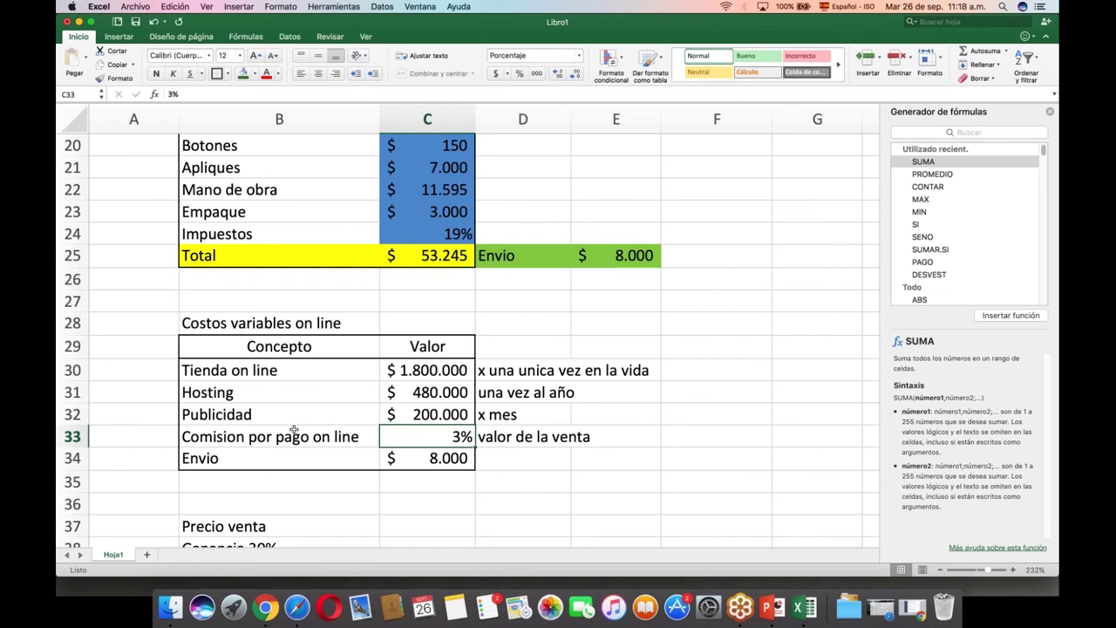
scroll(294, 406, up, 1)
scroll(294, 405, up, 4)
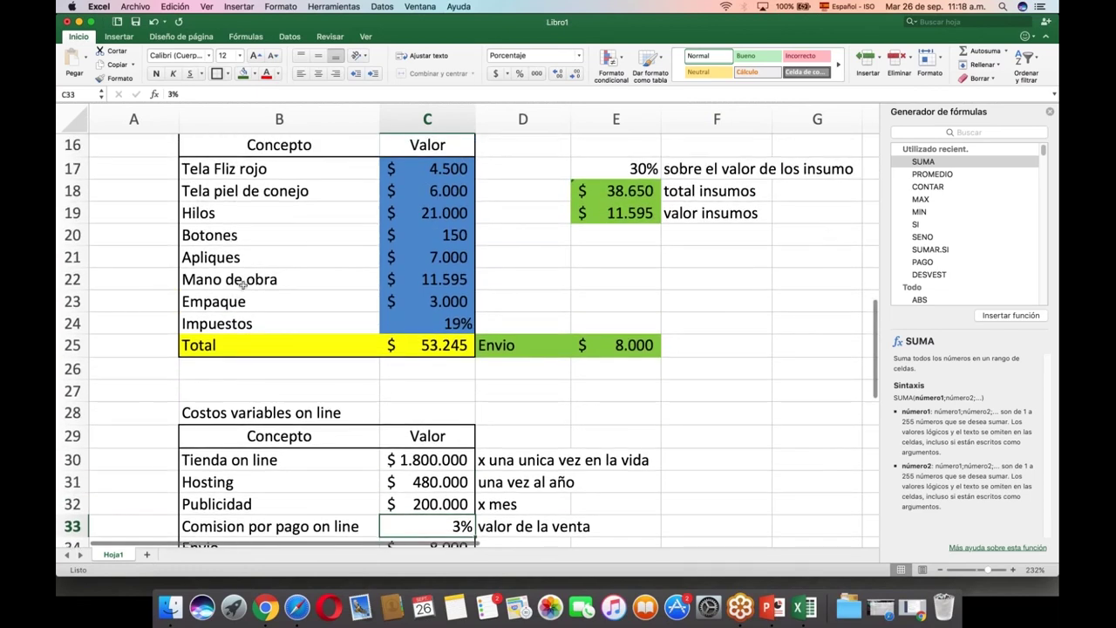
Review the Mano de obra entry in the production costs and the Costos variables on line table.
click(245, 265)
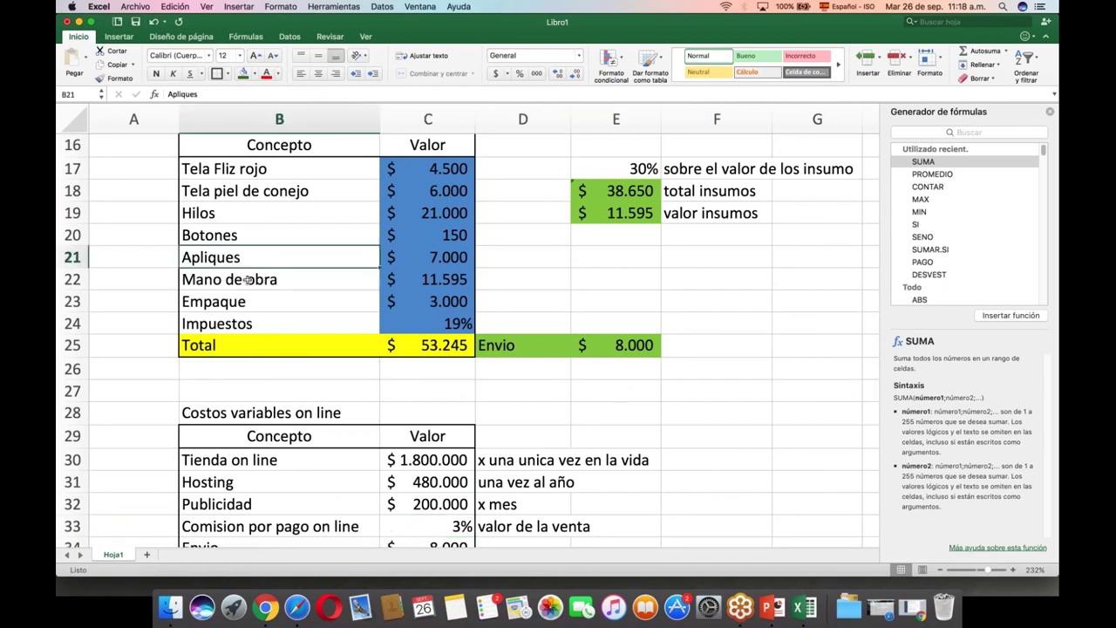
click(249, 279)
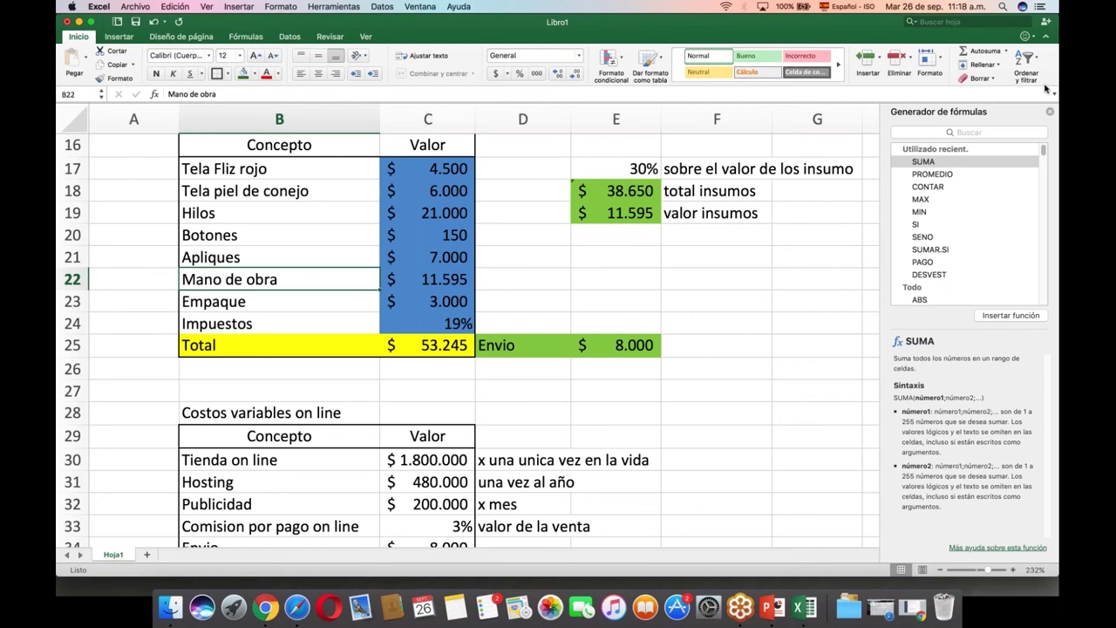
key(ctrl+Up)
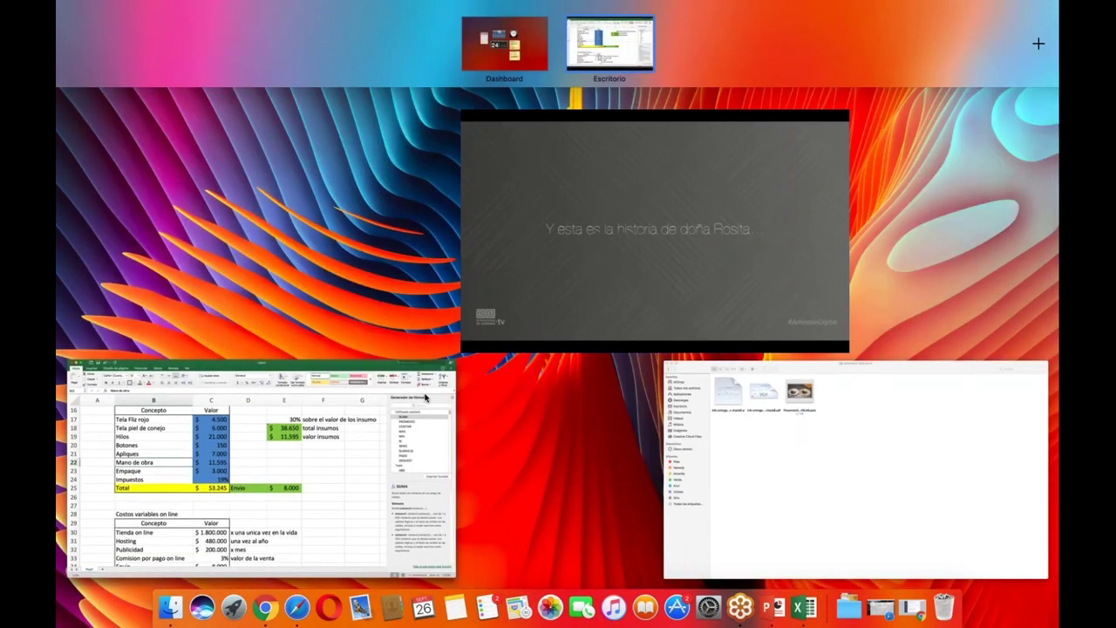
click(302, 497)
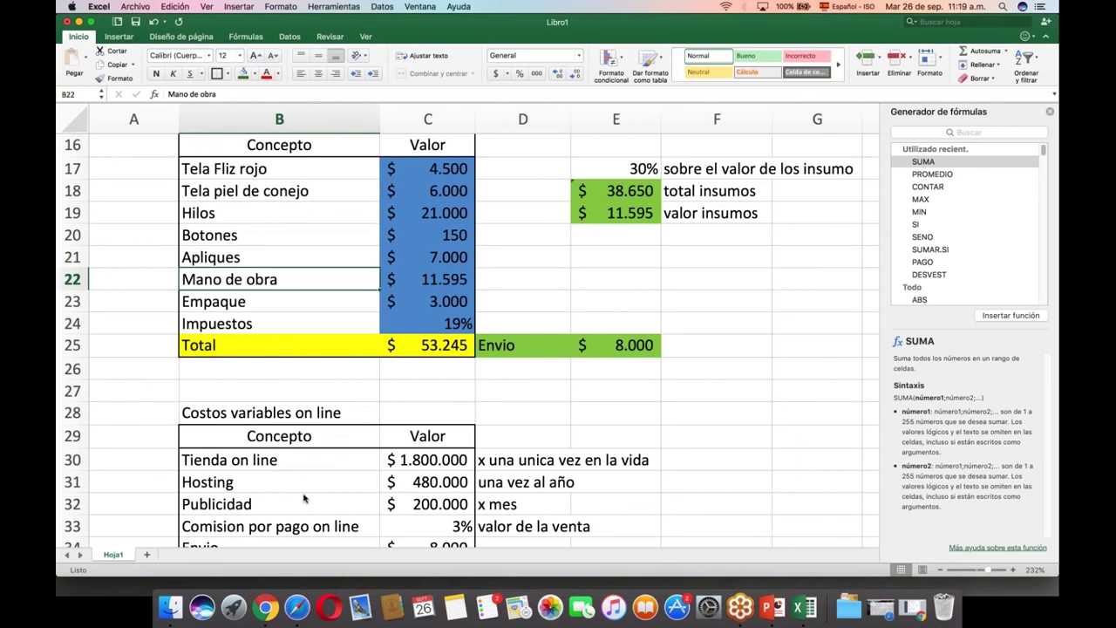
scroll(304, 498, down, 1)
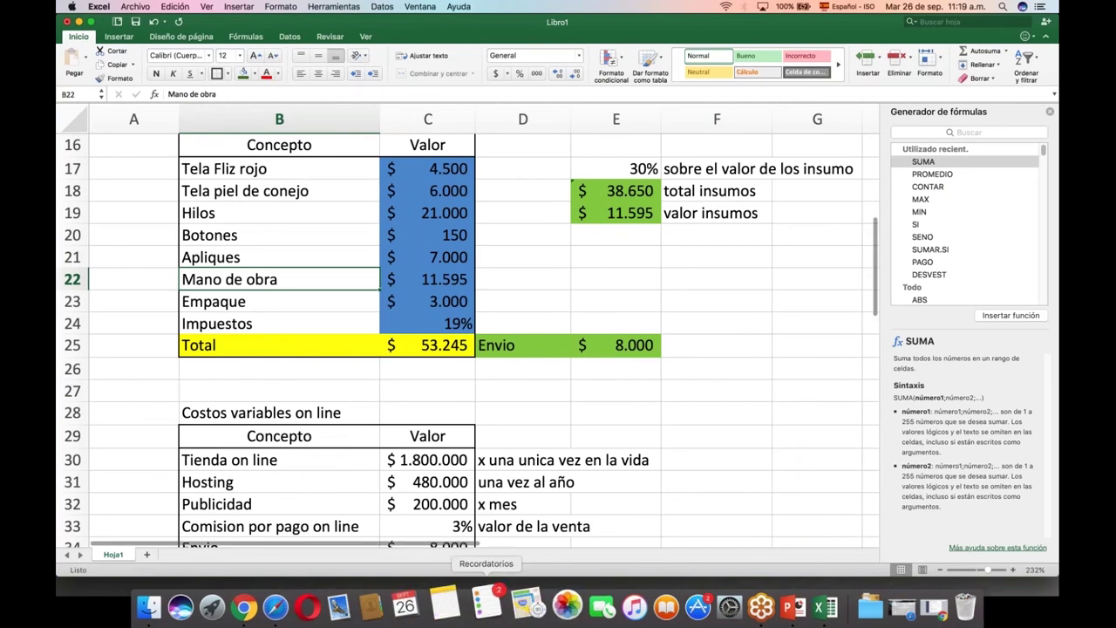
scroll(717, 330, up, 3)
scroll(718, 330, down, 2)
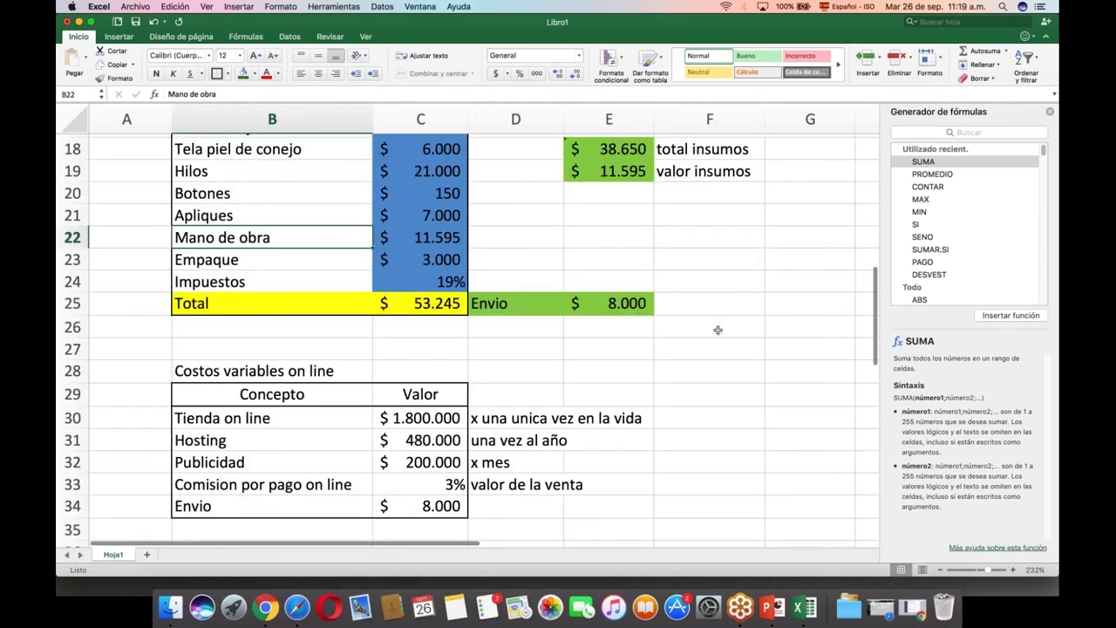
Switch to the presentation slideshow and advance it to the "Y manos a la obra..." slide.
key(ctrl+Up)
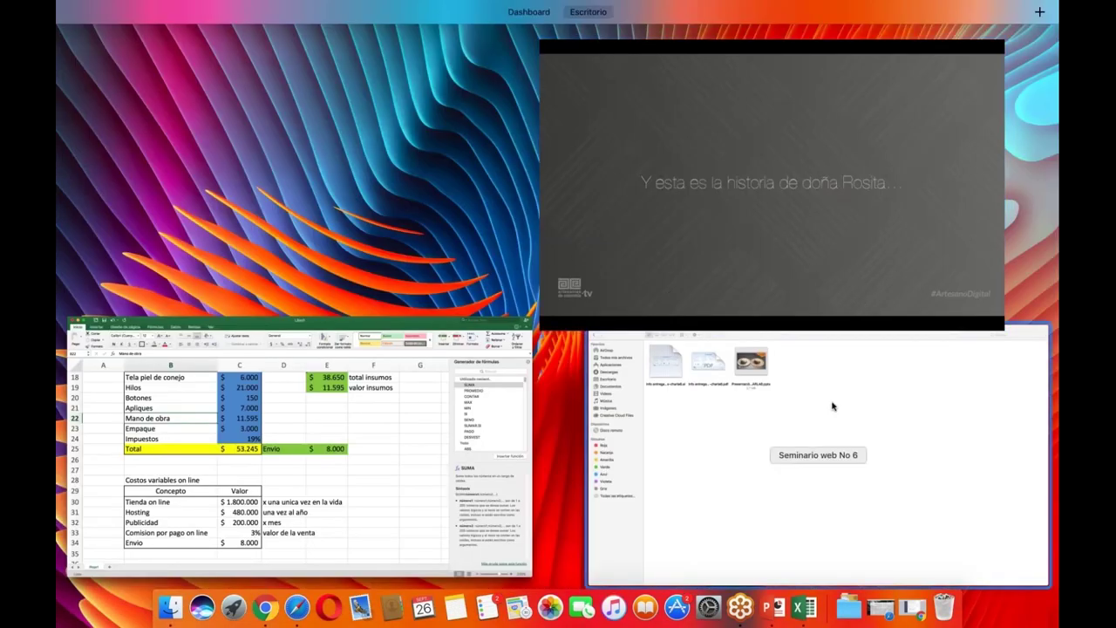
click(819, 302)
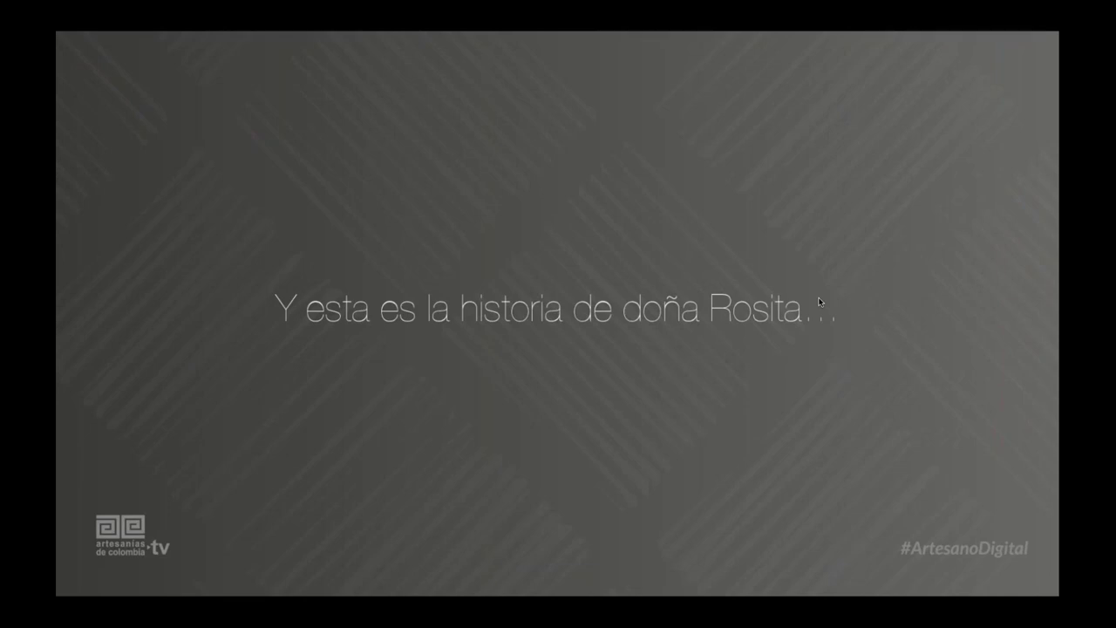
key(Right)
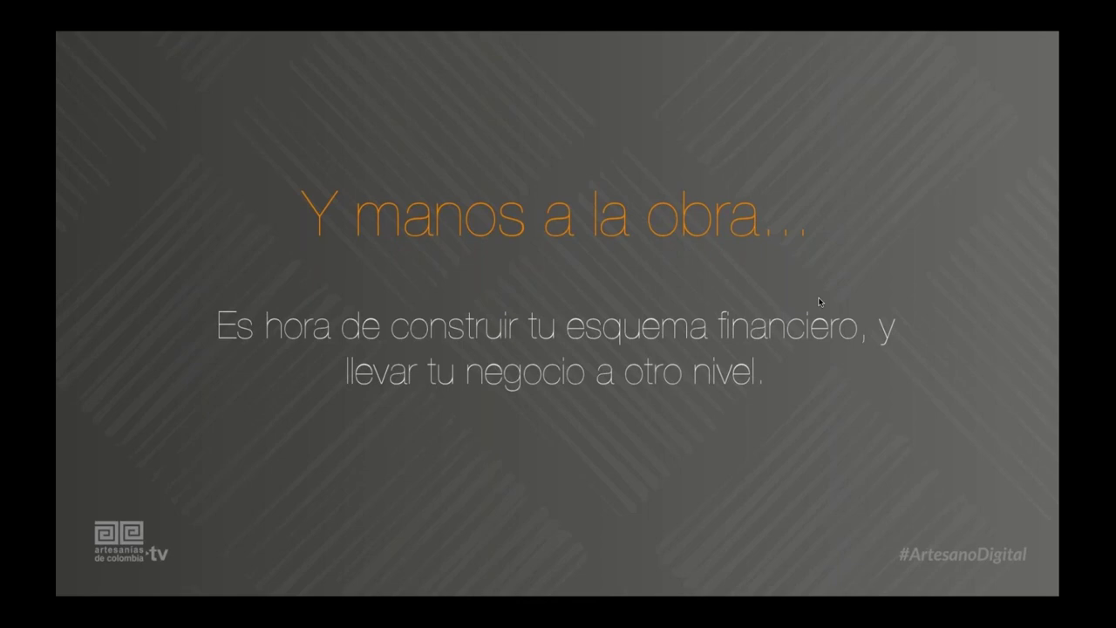
Switch back to the Libro1 workbook in Excel and examine the Impuestos entry and the precio venta formula in C41.
key(ctrl+Up)
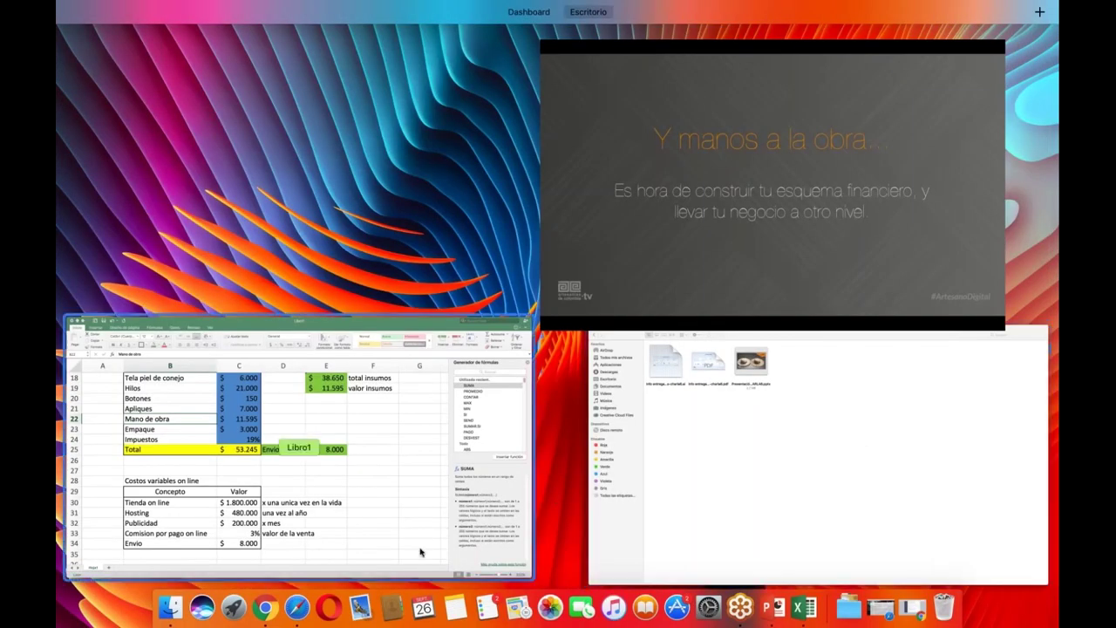
click(419, 551)
click(253, 276)
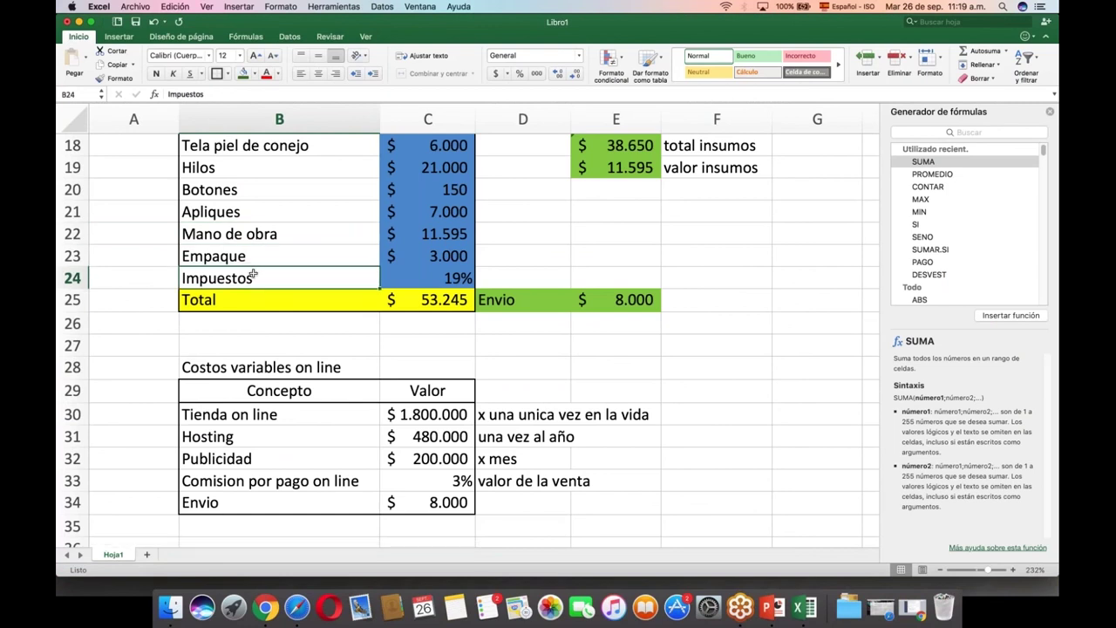
scroll(277, 514, down, 3)
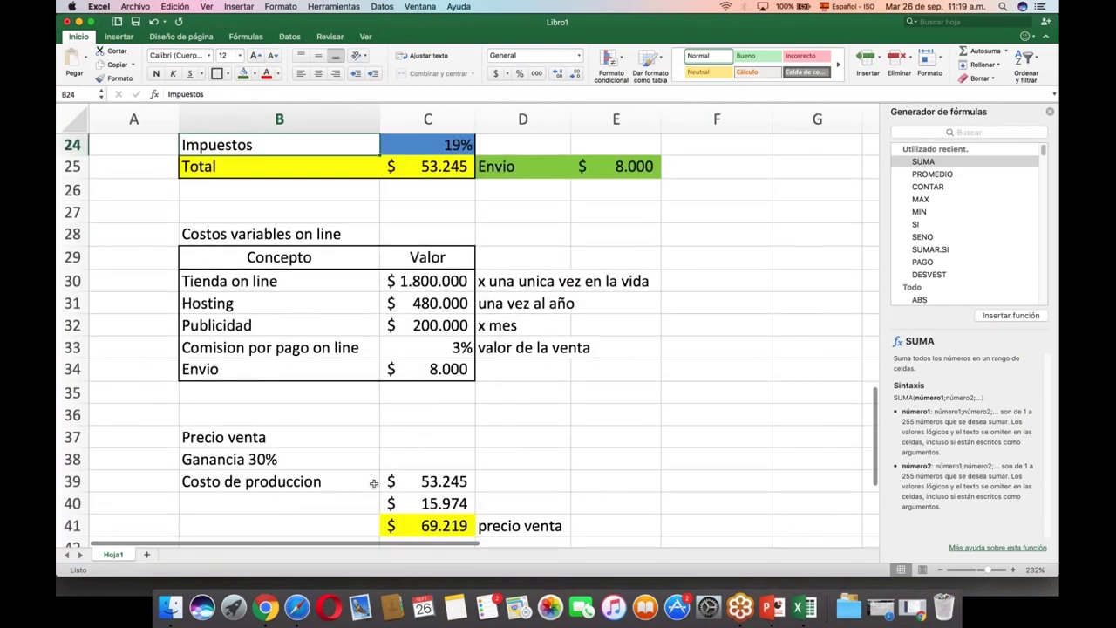
click(457, 522)
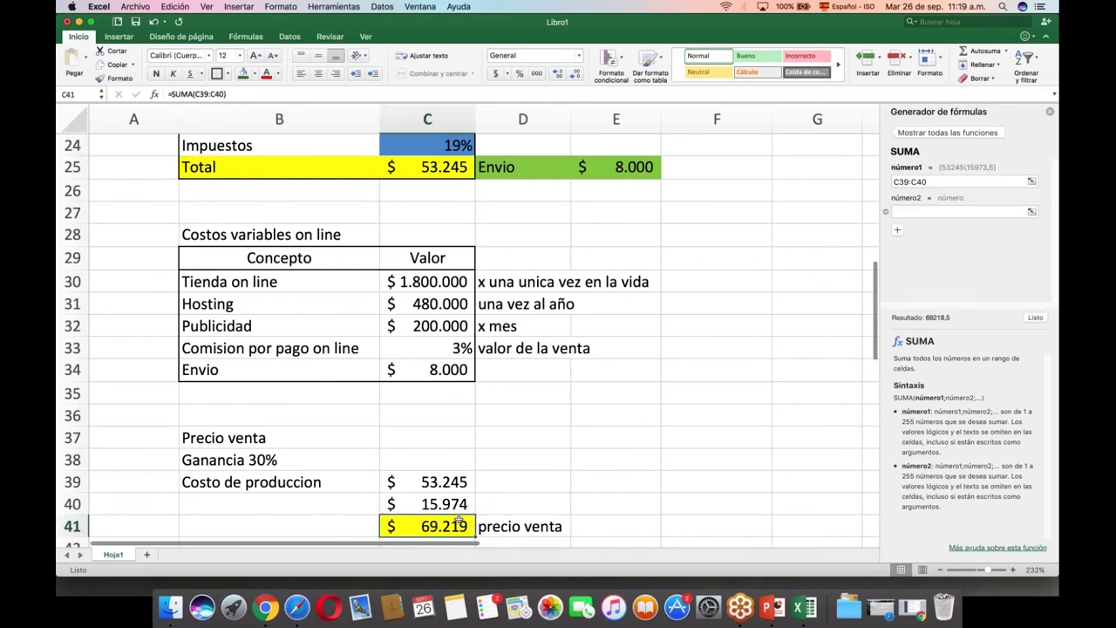
scroll(457, 521, down, 2)
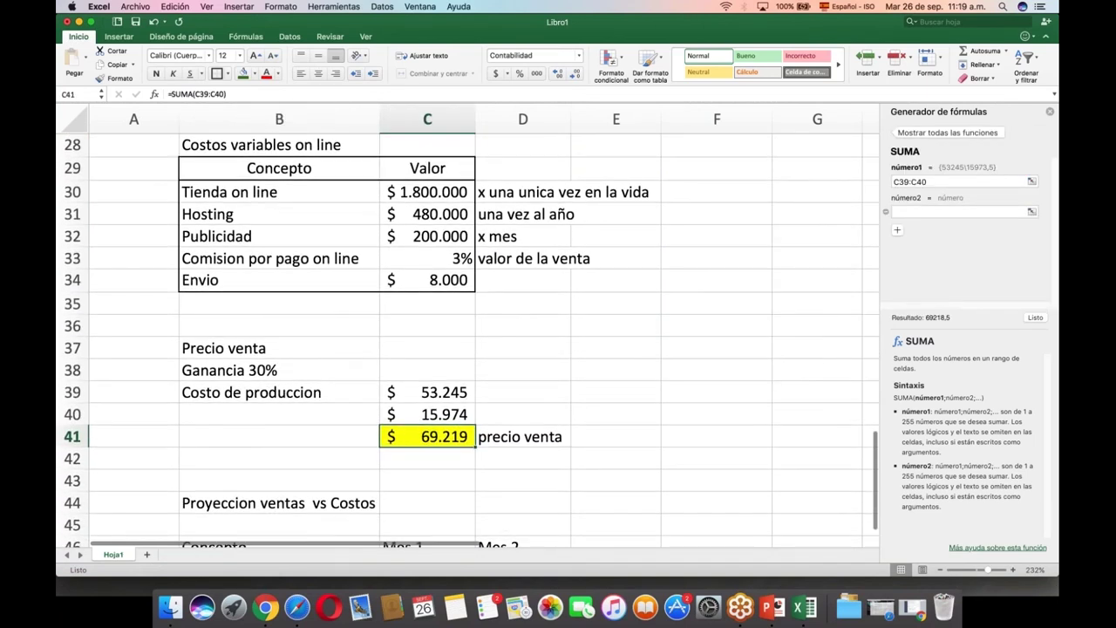
key(Down)
key(Up)
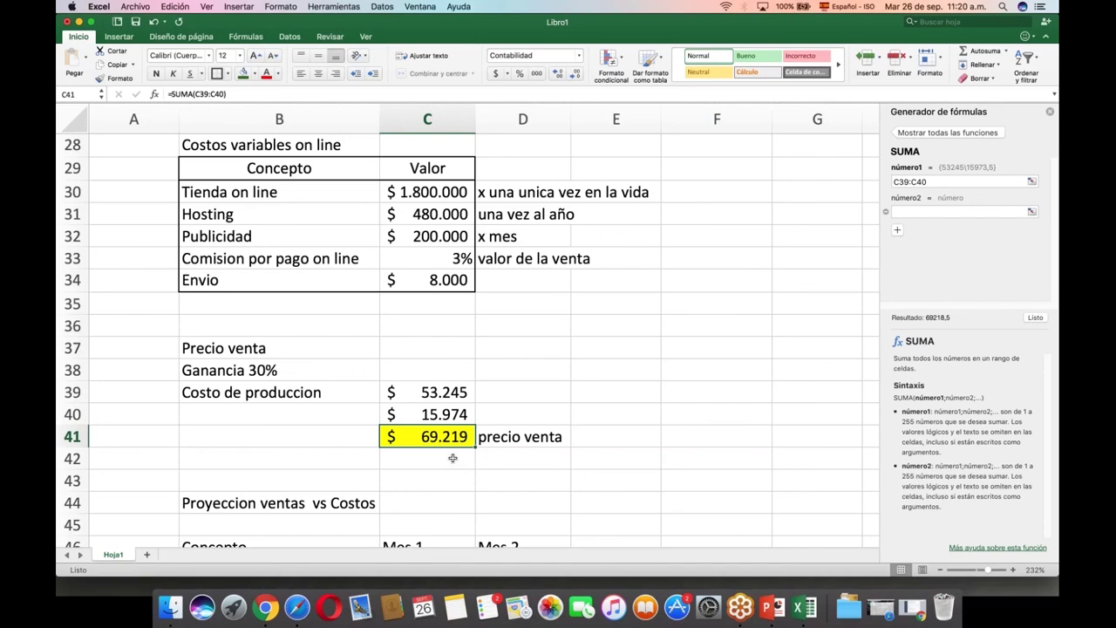
Return to the presentation slideshow from the Excel workbook.
key(ctrl+Up)
click(824, 279)
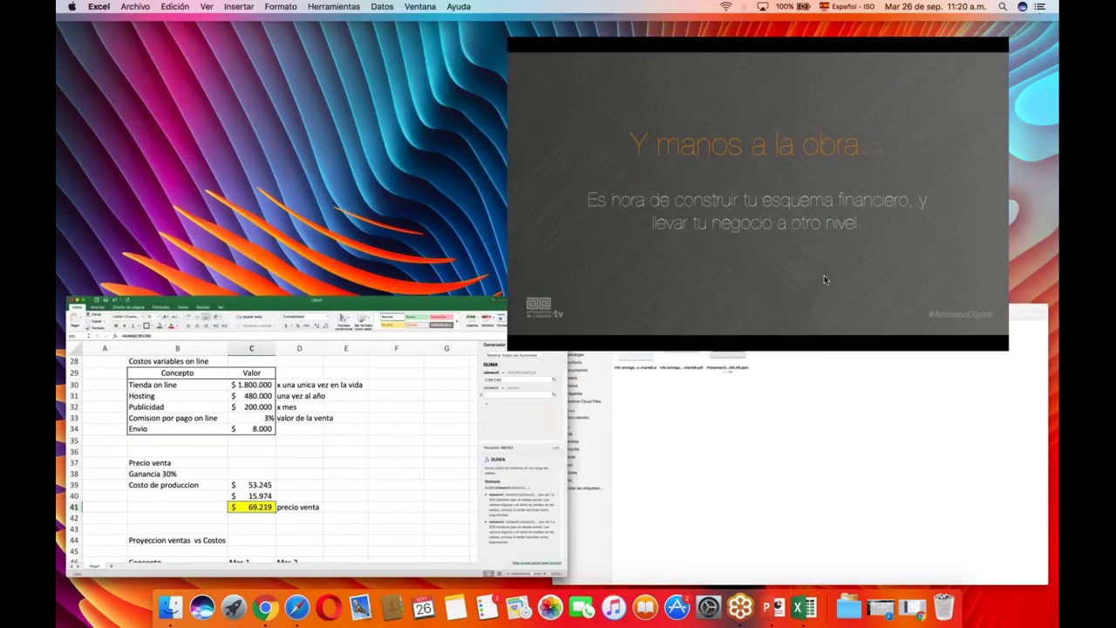